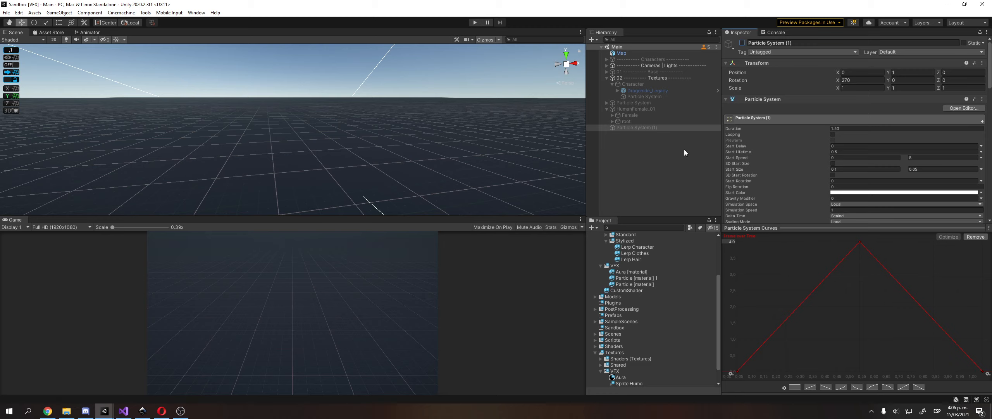
Activate the hidden Character object and play the game in a maximized Game view.
{"action": "left_click", "coordinate": [682, 85]}
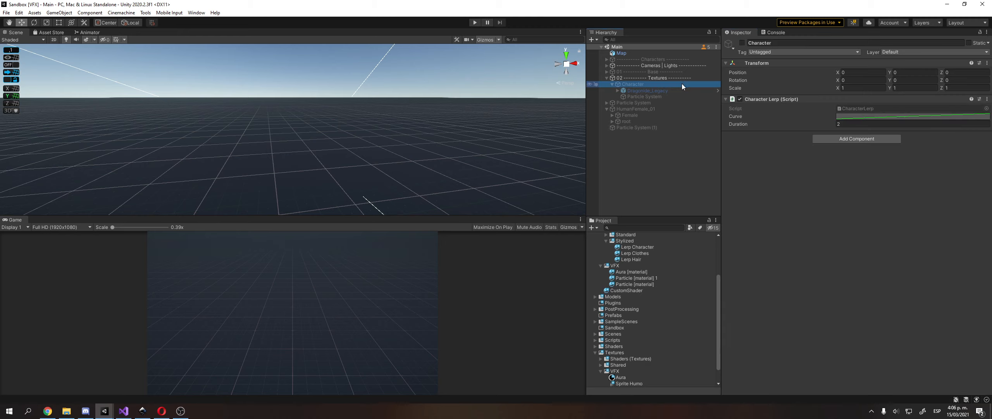
{"action": "left_click", "coordinate": [737, 45]}
{"action": "left_click", "coordinate": [742, 43]}
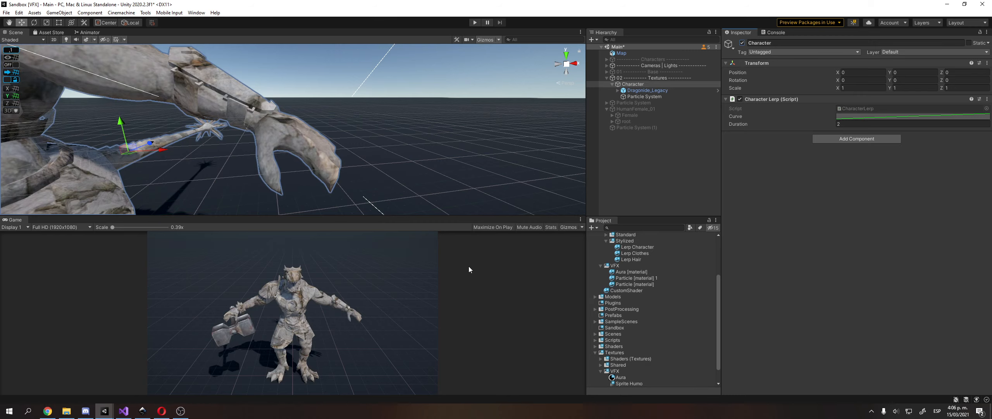
{"action": "left_click", "coordinate": [490, 228]}
{"action": "left_click", "coordinate": [476, 23]}
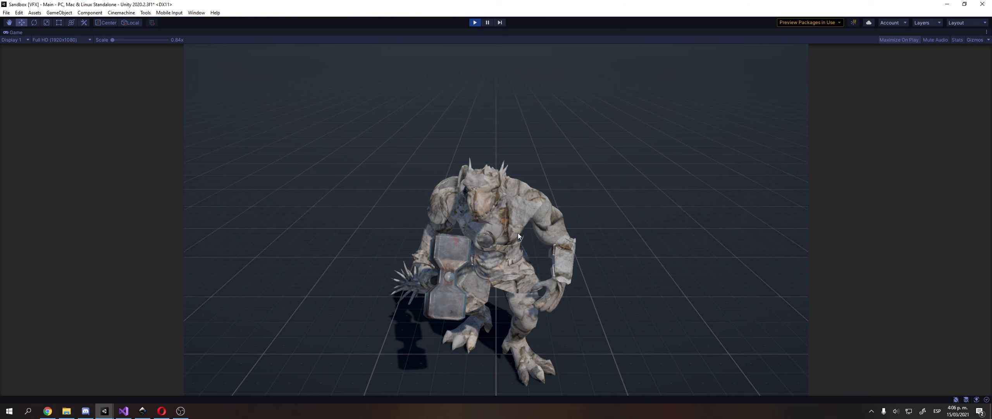
Stop play, set the warhammer's Weapon material Factor to 0, and play again.
{"action": "left_click", "coordinate": [473, 23]}
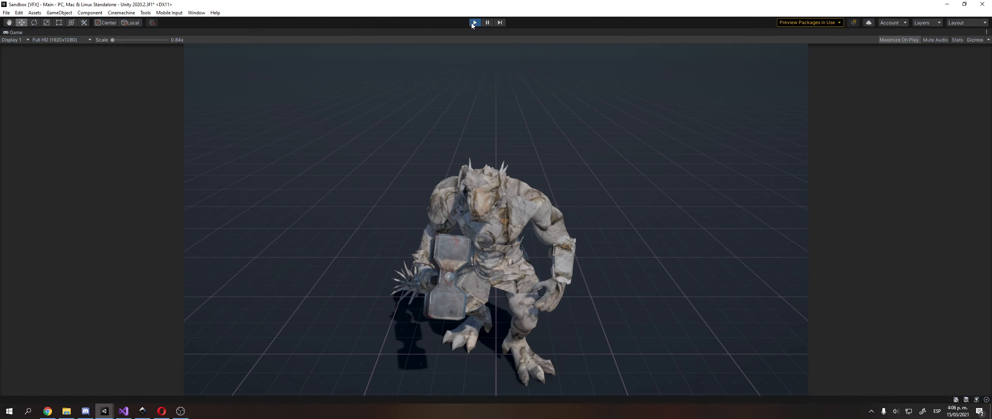
{"action": "key", "text": "f"}
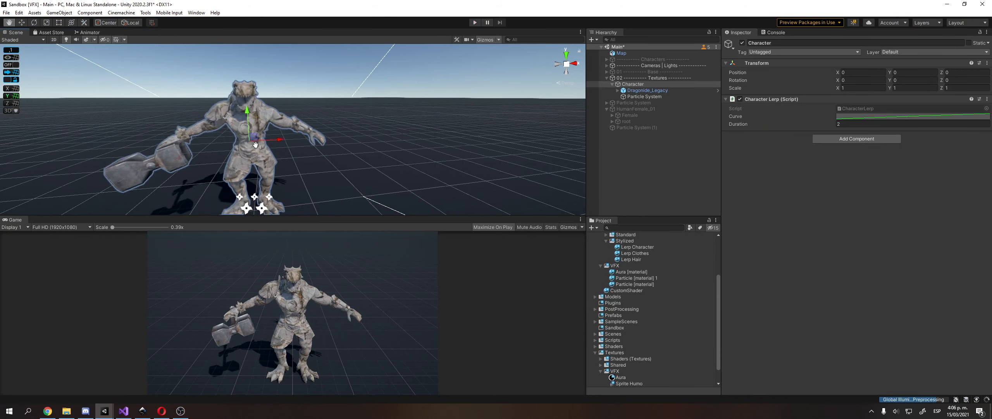
{"action": "left_click", "coordinate": [174, 159]}
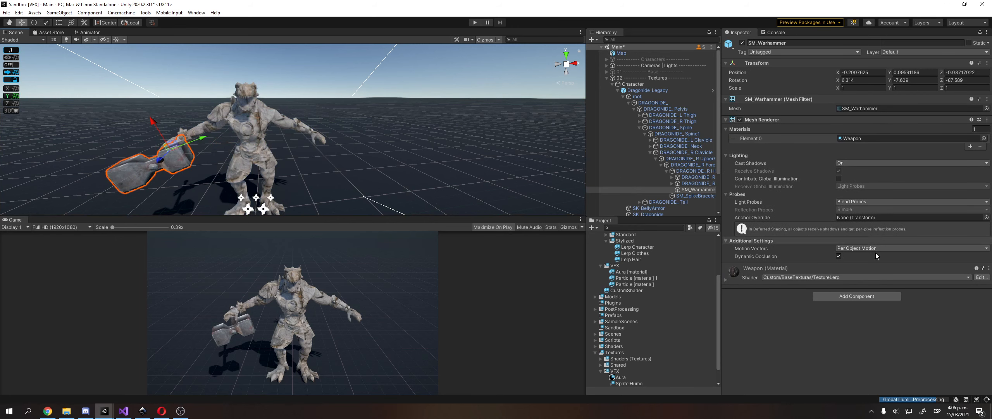
{"action": "left_click", "coordinate": [745, 279]}
{"action": "scroll", "coordinate": [891, 377], "scroll_direction": "down", "scroll_amount": 3}
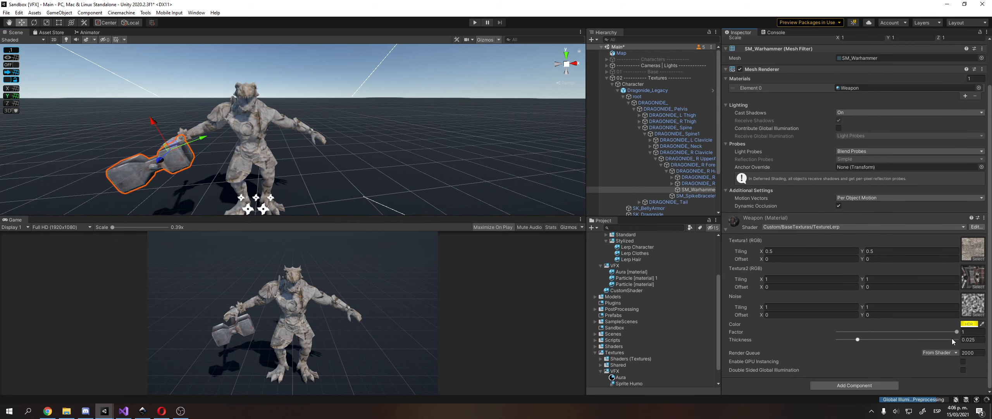
{"action": "left_click_drag", "start_coordinate": [942, 332], "coordinate": [829, 330]}
{"action": "left_click", "coordinate": [475, 22]}
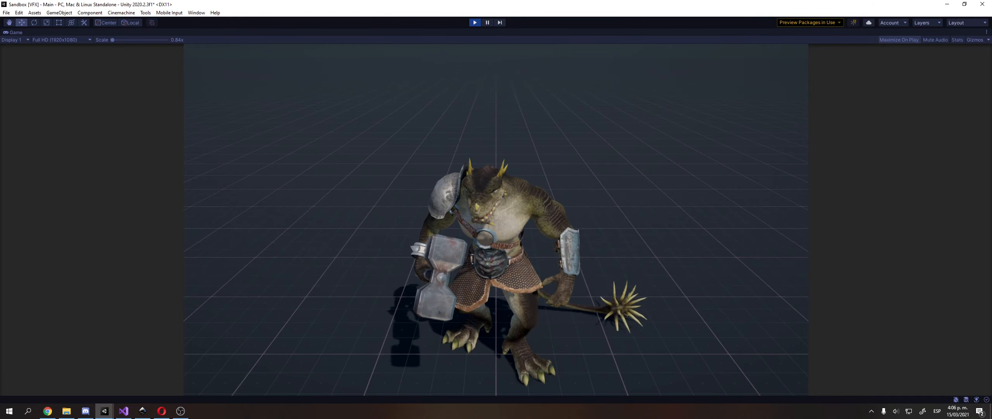
Turn off the maximized Game view and test SK_BellyArmor's Props material Factor slider.
{"action": "left_click", "coordinate": [986, 32]}
{"action": "left_click", "coordinate": [931, 61]}
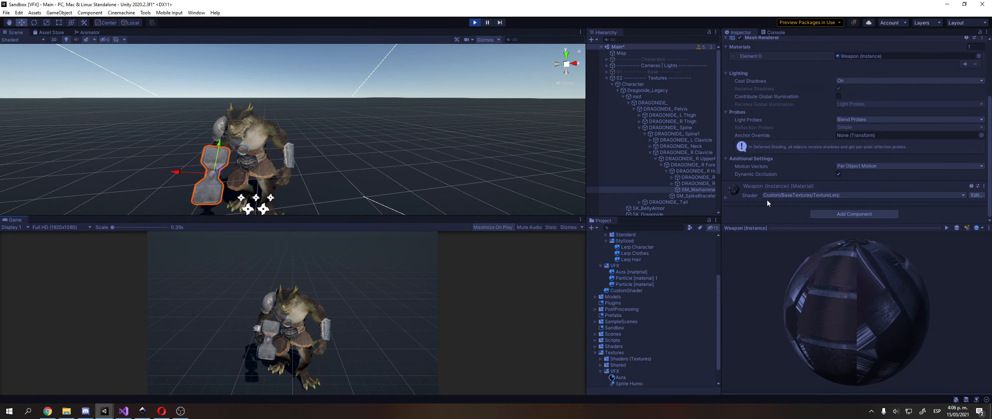
{"action": "left_click", "coordinate": [643, 97]}
{"action": "key", "text": "Left"}
{"action": "left_click", "coordinate": [641, 105]}
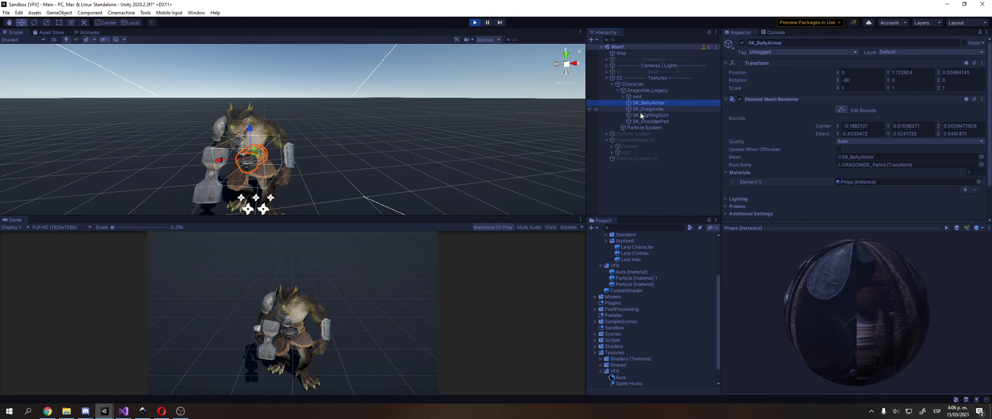
{"action": "scroll", "coordinate": [827, 120], "scroll_direction": "down", "scroll_amount": 2}
{"action": "left_click", "coordinate": [761, 183]}
{"action": "scroll", "coordinate": [762, 183], "scroll_direction": "down", "scroll_amount": 6}
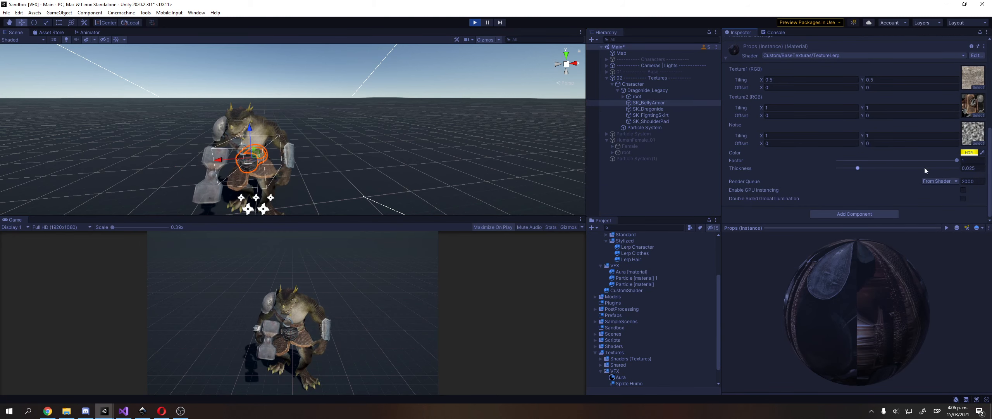
{"action": "mouse_move", "coordinate": [954, 162]}
{"action": "left_mouse_down"}
{"action": "mouse_move", "coordinate": [892, 160]}
{"action": "mouse_move", "coordinate": [953, 160]}
{"action": "left_mouse_up"}
Lower SK_Dragonide's Character material Factor to about 0.577, then stop the game.
{"action": "left_click", "coordinate": [659, 109]}
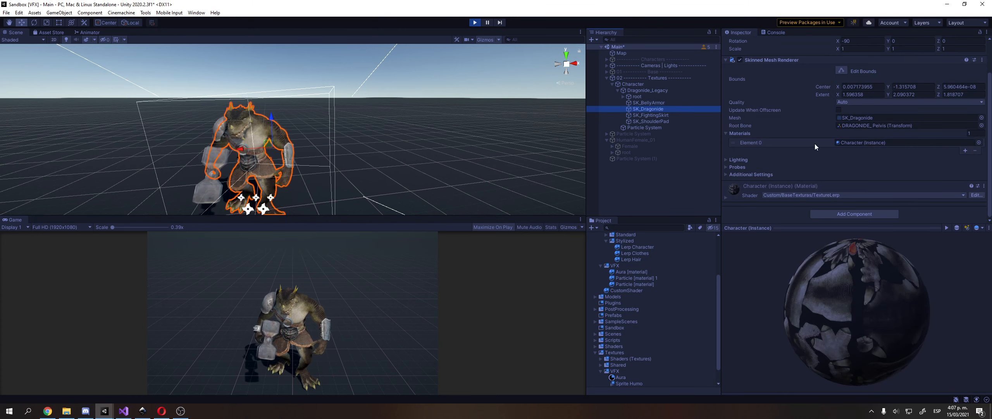
{"action": "left_click", "coordinate": [746, 188]}
{"action": "scroll", "coordinate": [949, 182], "scroll_direction": "down", "scroll_amount": 5}
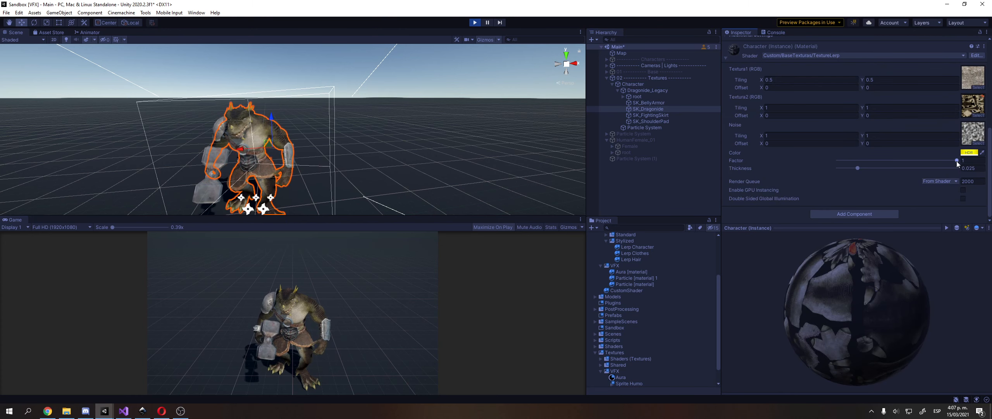
{"action": "left_click_drag", "start_coordinate": [957, 161], "coordinate": [925, 180]}
{"action": "left_click", "coordinate": [474, 22]}
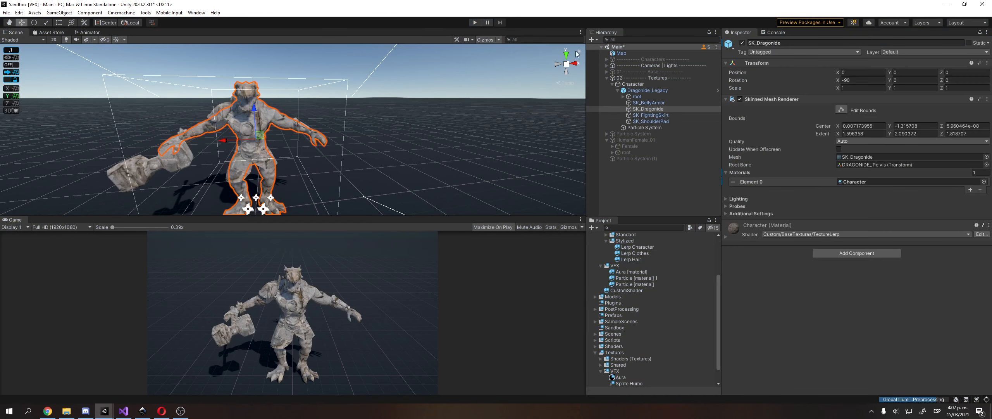
Select the Character object and locate its CharacterLerp script in the project.
{"action": "left_click", "coordinate": [656, 90]}
{"action": "key", "text": "Left"}
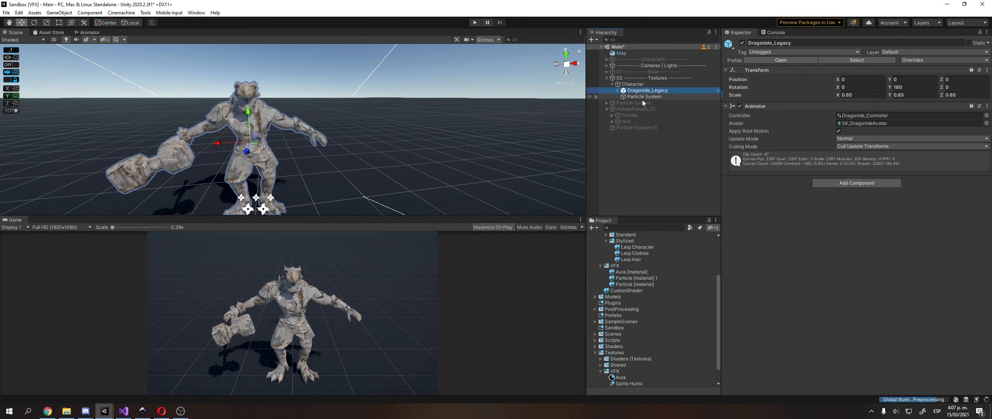
{"action": "key", "text": "Left"}
{"action": "left_click", "coordinate": [874, 109]}
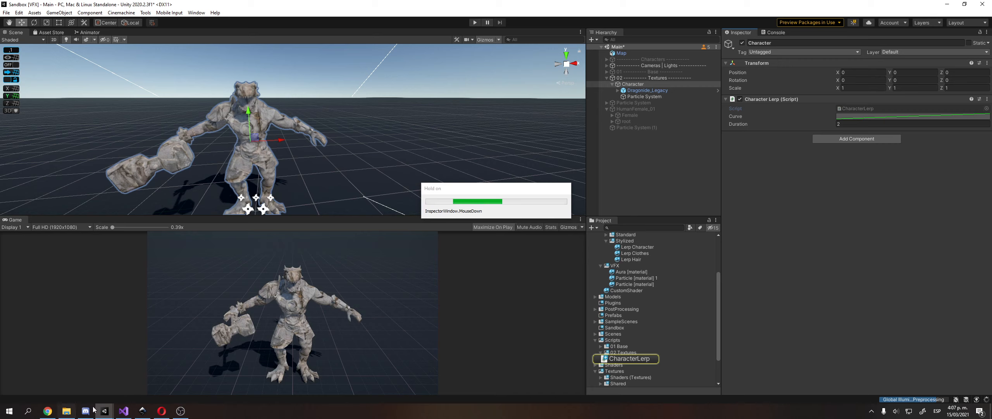
Open CharacterLerp in Visual Studio, normalize its line endings, save, and minimize the editor.
{"action": "left_click", "coordinate": [119, 414]}
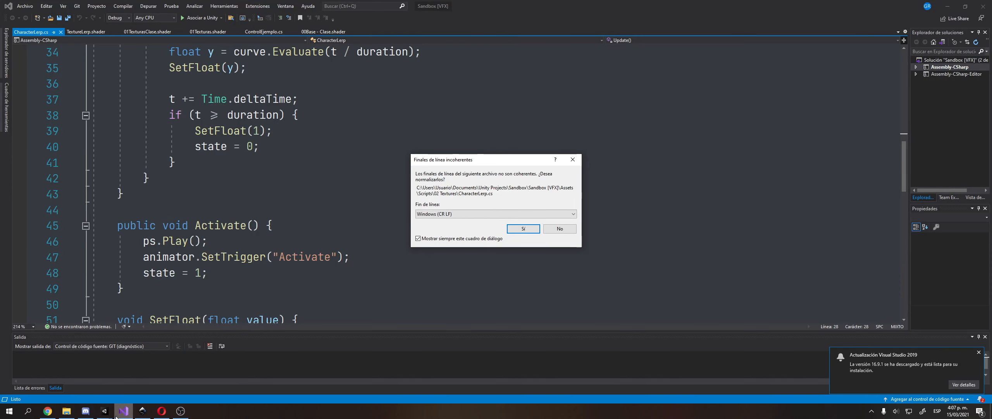
{"action": "left_click", "coordinate": [517, 232]}
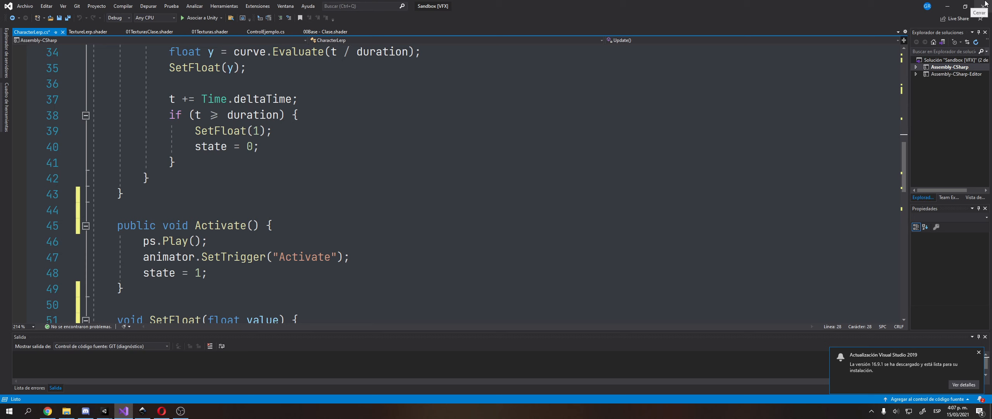
{"action": "key", "text": "ctrl+s"}
{"action": "left_click", "coordinate": [944, 6]}
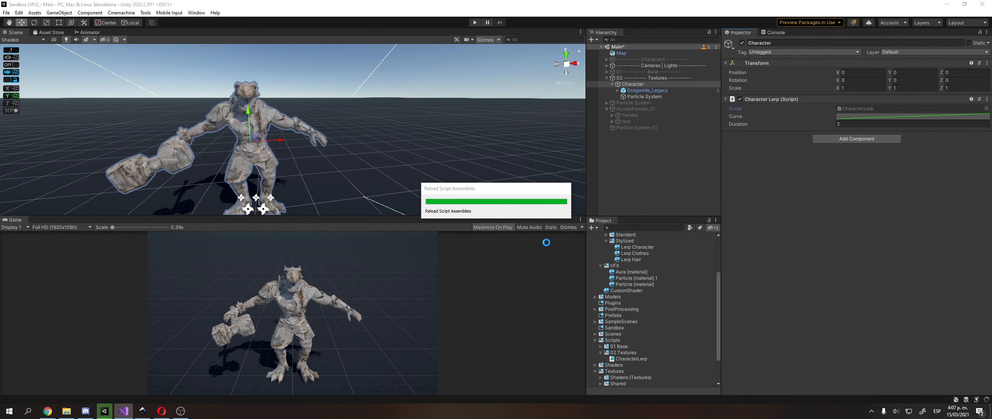
Raise SK_ShoulderPad's Props material Factor to 1, then undo the change.
{"action": "left_click", "coordinate": [660, 91]}
{"action": "key", "text": "Right"}
{"action": "key", "text": "Down"}
{"action": "key", "text": "Down"}
{"action": "key", "text": "Down"}
{"action": "key", "text": "Down"}
{"action": "key", "text": "Down"}
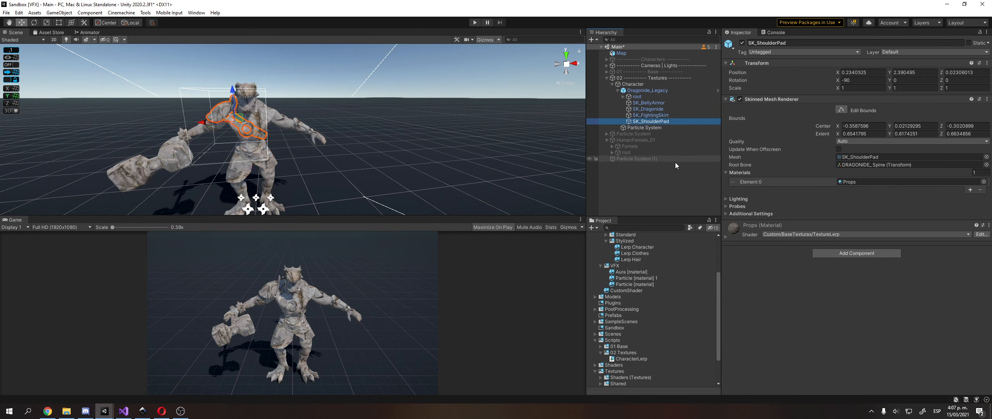
{"action": "left_click", "coordinate": [745, 225]}
{"action": "left_click_drag", "start_coordinate": [838, 340], "coordinate": [958, 340]}
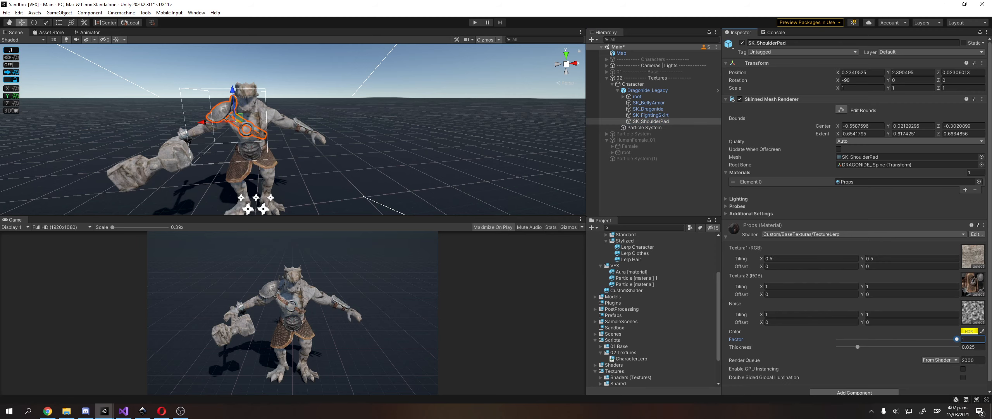
{"action": "key", "text": "ctrl+z"}
{"action": "key", "text": "ctrl+z"}
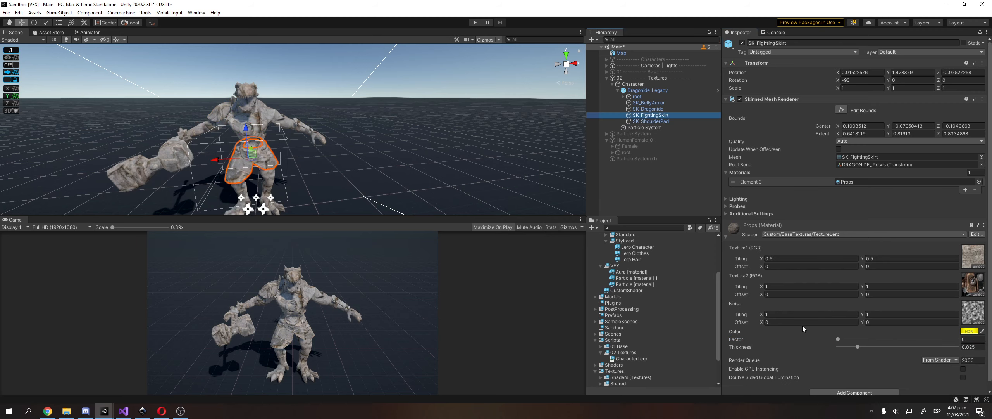
Preview SK_BellyArmor's Props Factor blend and browse through the character's child meshes.
{"action": "left_click", "coordinate": [655, 110]}
{"action": "left_click", "coordinate": [655, 103]}
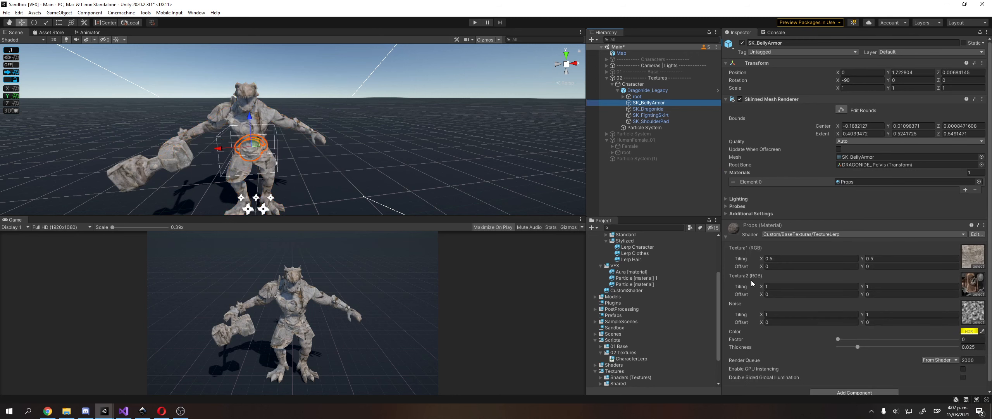
{"action": "left_click_drag", "start_coordinate": [839, 338], "coordinate": [714, 319]}
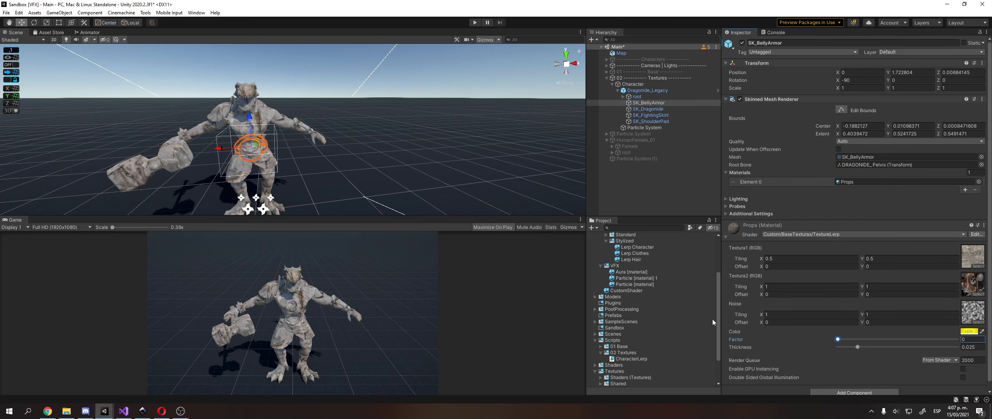
{"action": "left_click", "coordinate": [675, 109]}
{"action": "left_click", "coordinate": [673, 115]}
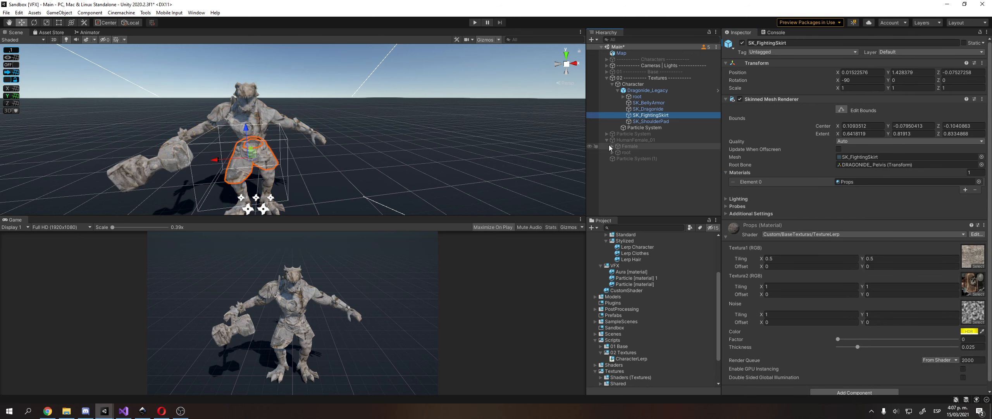
{"action": "left_click", "coordinate": [668, 122]}
{"action": "key", "text": "Up"}
{"action": "key", "text": "Up"}
{"action": "key", "text": "Up"}
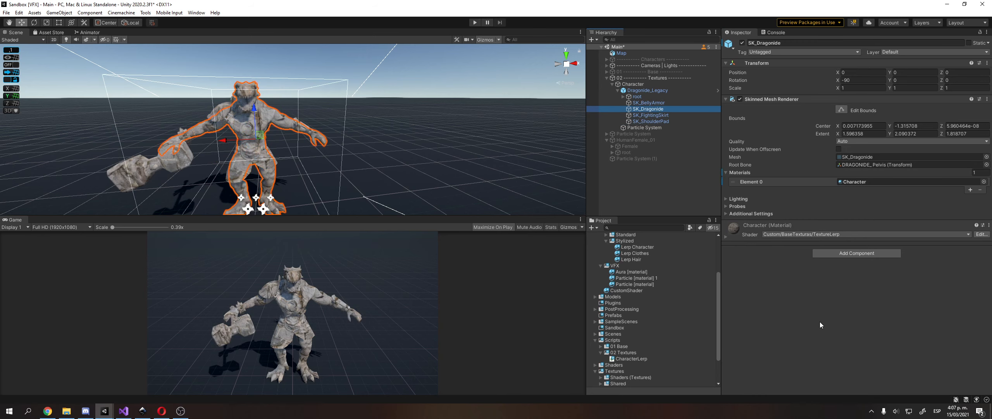
{"action": "key", "text": "Up"}
{"action": "key", "text": "Down"}
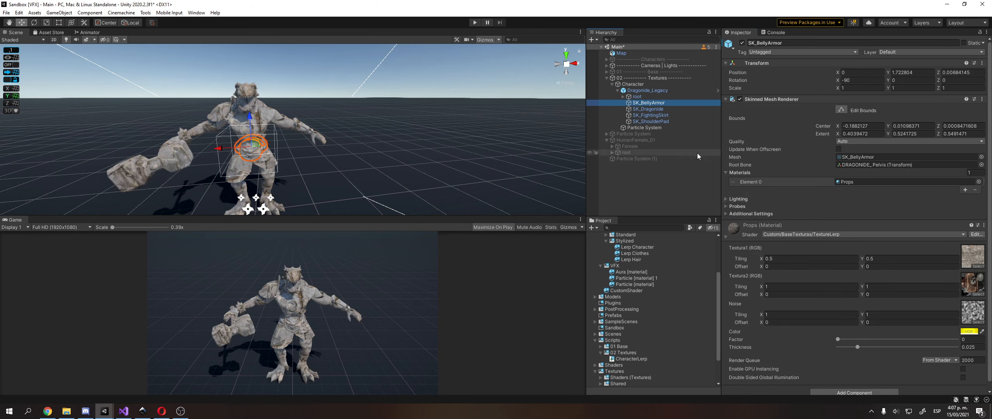
{"action": "key", "text": "Down"}
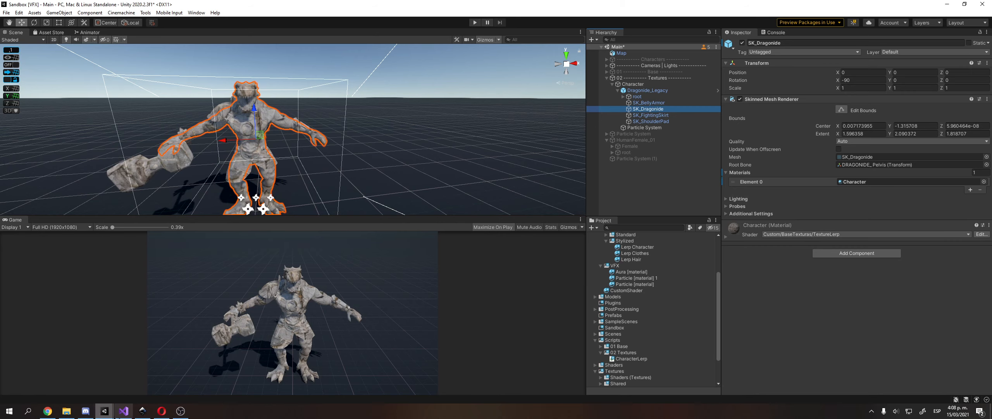
Bring the CharacterLerp script back up, dismiss the update notification, and highlight its curve field.
{"action": "left_click", "coordinate": [124, 411]}
{"action": "scroll", "coordinate": [187, 244], "scroll_direction": "up", "scroll_amount": 5}
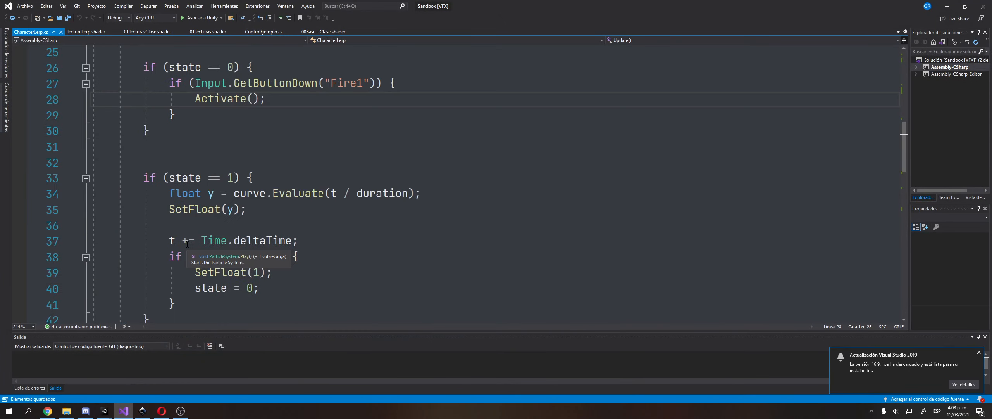
{"action": "left_click", "coordinate": [979, 354]}
{"action": "scroll", "coordinate": [176, 146], "scroll_direction": "up", "scroll_amount": 4}
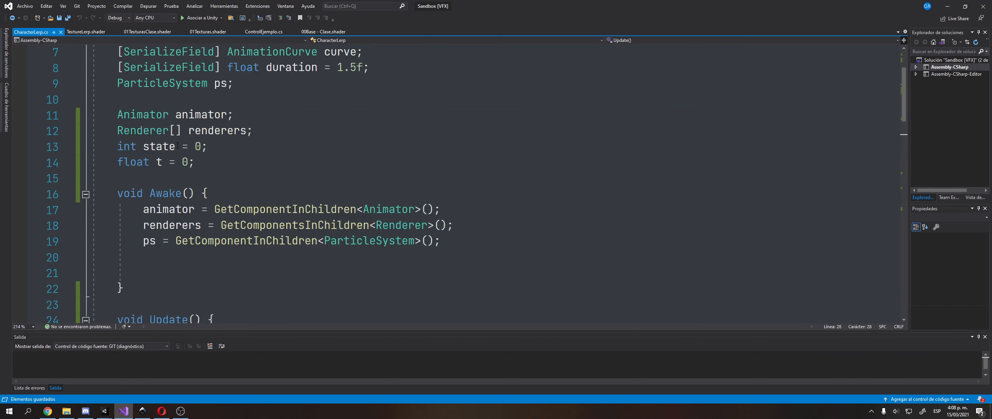
{"action": "scroll", "coordinate": [250, 162], "scroll_direction": "up", "scroll_amount": 1}
{"action": "left_click", "coordinate": [348, 102]}
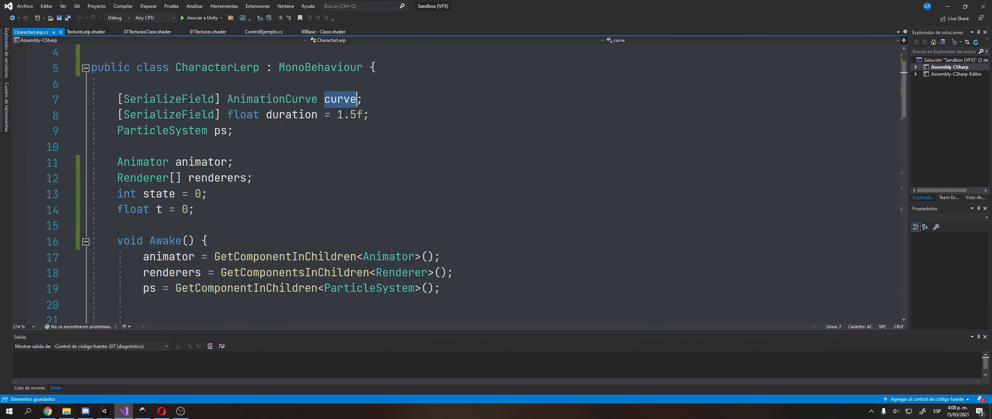
Back in Unity, apply the ease-in preset to Character's blend curve.
{"action": "mouse_move", "coordinate": [104, 411]}
{"action": "left_click", "coordinate": [101, 394]}
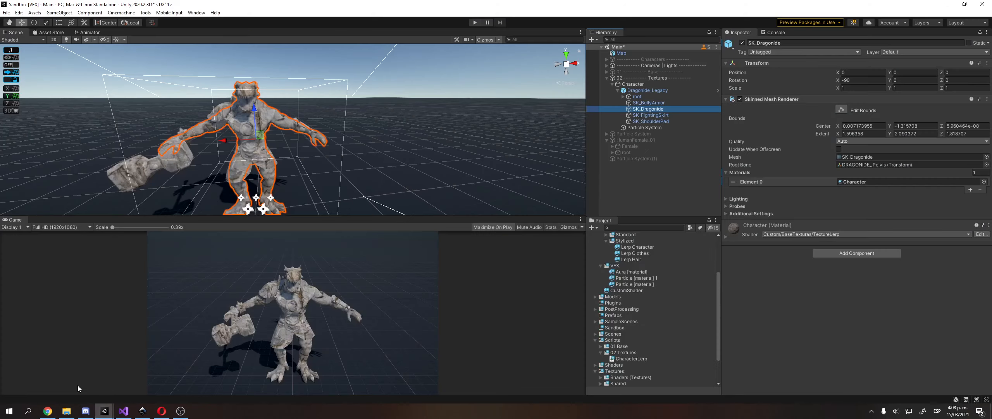
{"action": "left_click", "coordinate": [653, 90]}
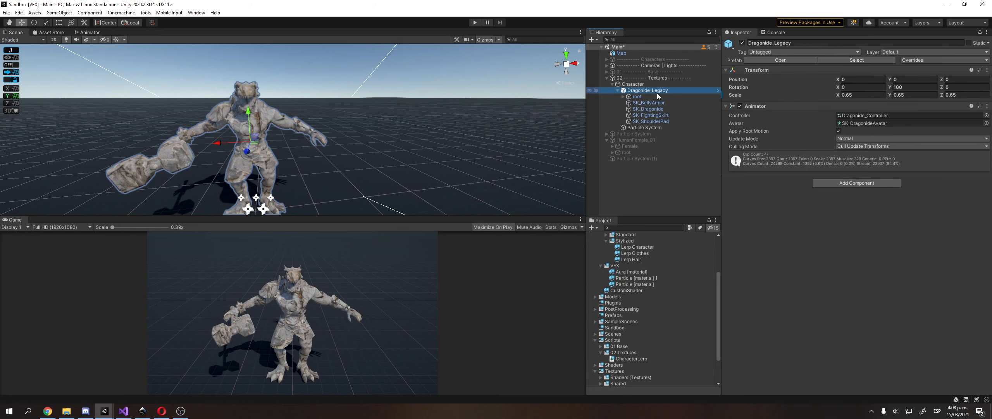
{"action": "left_click", "coordinate": [633, 84]}
{"action": "left_click", "coordinate": [882, 133]}
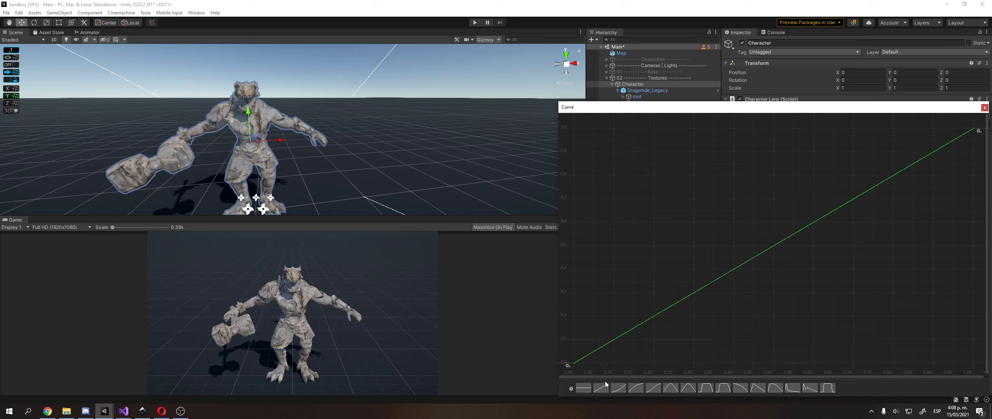
{"action": "left_click", "coordinate": [638, 388]}
Add curve keys for a peak near 0.75 and a deep dip, then test-play.
{"action": "double_click", "coordinate": [771, 308]}
{"action": "left_click_drag", "start_coordinate": [772, 308], "coordinate": [673, 144]}
{"action": "double_click", "coordinate": [871, 173]}
{"action": "left_click_drag", "start_coordinate": [871, 172], "coordinate": [814, 259]}
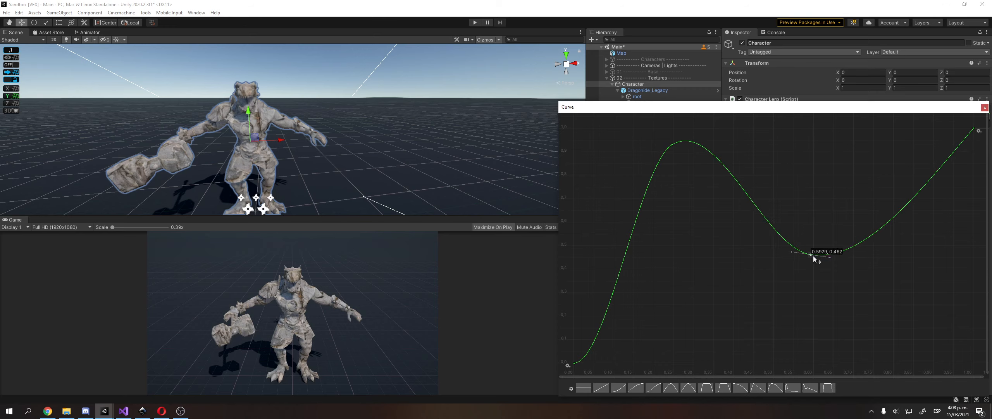
{"action": "left_click", "coordinate": [680, 144]}
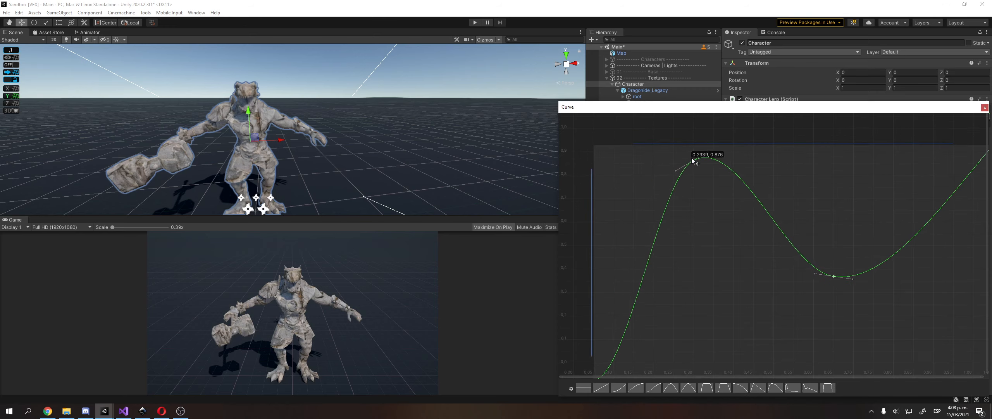
{"action": "left_click", "coordinate": [716, 128]}
{"action": "left_click_drag", "start_coordinate": [675, 146], "coordinate": [698, 190]}
{"action": "left_click", "coordinate": [814, 259]}
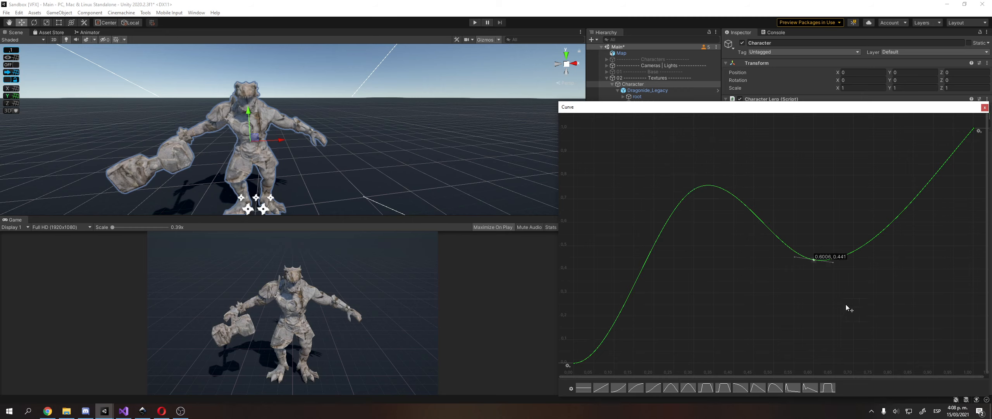
{"action": "left_click_drag", "start_coordinate": [814, 259], "coordinate": [839, 294]}
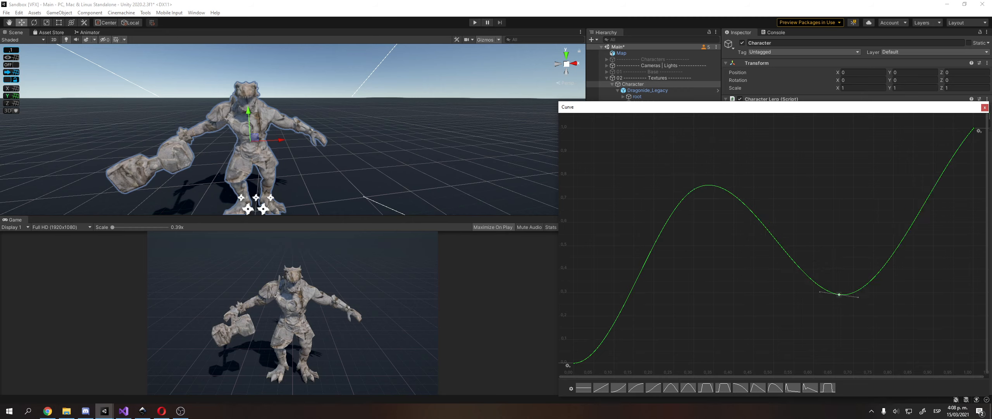
{"action": "left_click", "coordinate": [985, 108]}
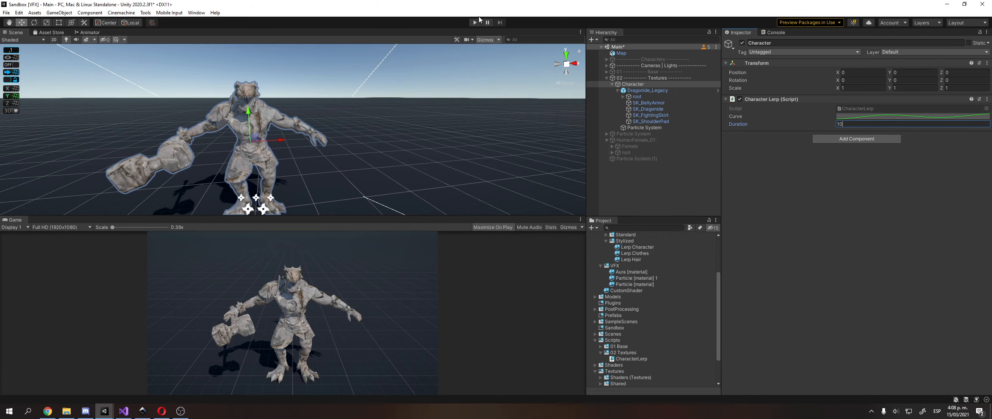
{"action": "left_click", "coordinate": [477, 22]}
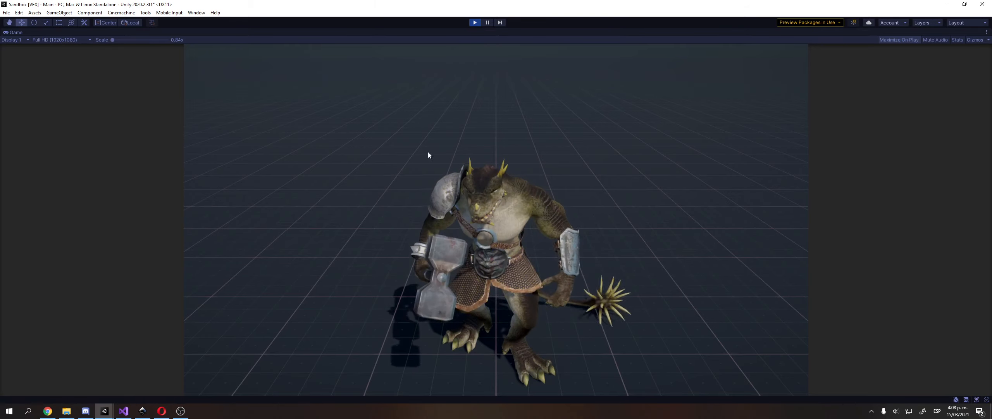
Stop play, switch the Character Lerp curve to the triangle preset, and select SK_BellyArmor.
{"action": "left_click", "coordinate": [475, 22]}
{"action": "left_click", "coordinate": [861, 117]}
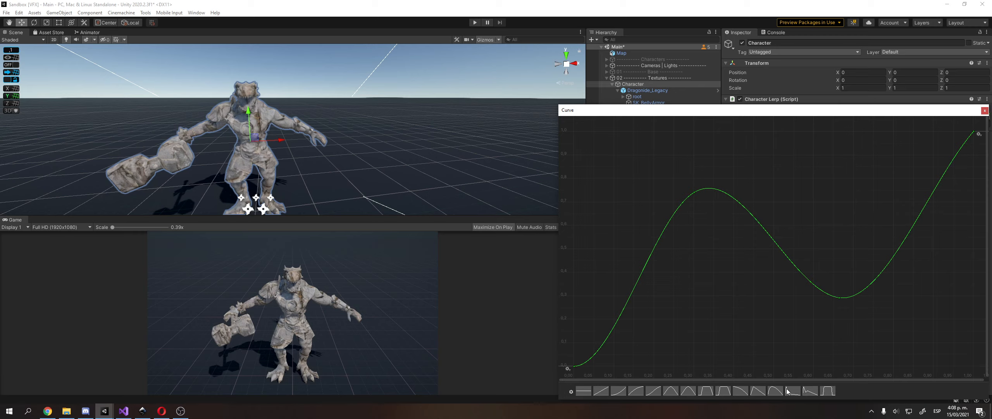
{"action": "left_click", "coordinate": [771, 392]}
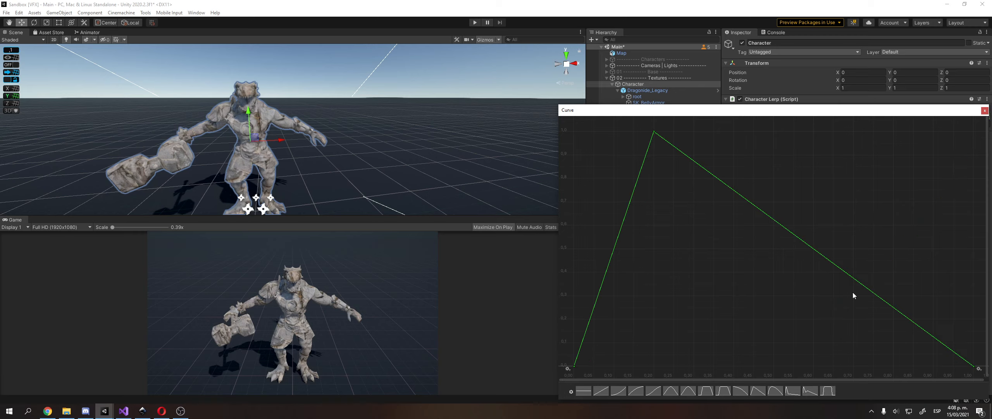
{"action": "left_click", "coordinate": [987, 112]}
{"action": "left_click", "coordinate": [667, 104]}
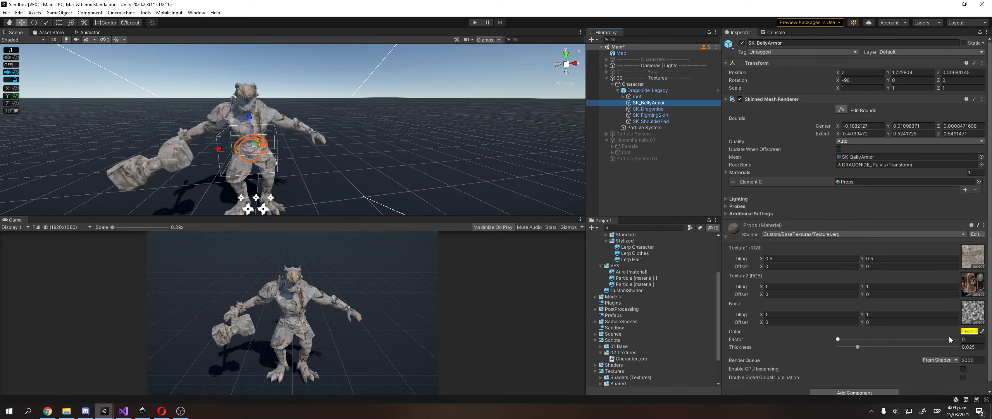
Set the Factor to 1 on the SK_BellyArmor and SK_Dragonide materials.
{"action": "left_click", "coordinate": [850, 339]}
{"action": "left_click_drag", "start_coordinate": [892, 338], "coordinate": [980, 330]}
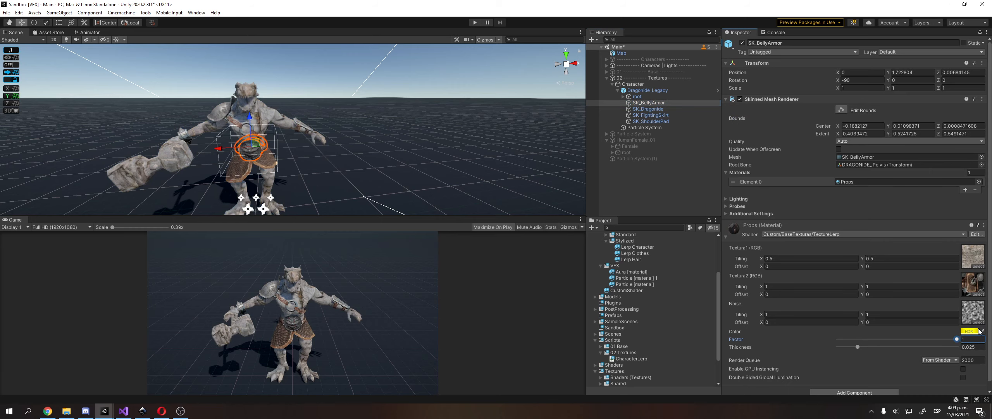
{"action": "left_click", "coordinate": [698, 109]}
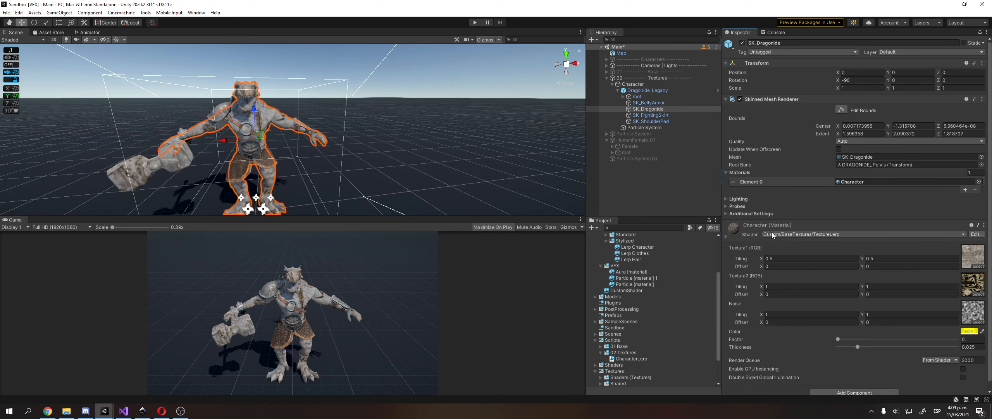
{"action": "left_click_drag", "start_coordinate": [839, 339], "coordinate": [966, 339]}
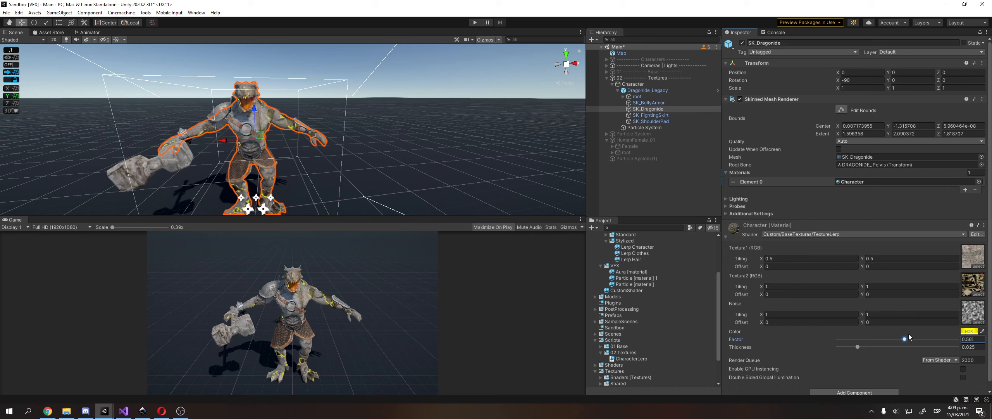
Select SM_Warhammer in the scene and drag its Factor toward the metal texture.
{"action": "left_click", "coordinate": [680, 115]}
{"action": "left_click", "coordinate": [152, 167]}
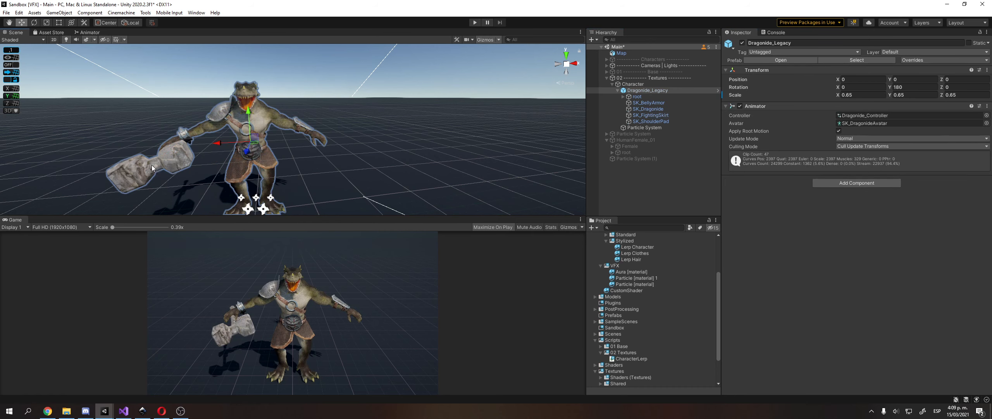
{"action": "left_click", "coordinate": [132, 158]}
{"action": "left_click_drag", "start_coordinate": [839, 384], "coordinate": [973, 375]}
Set the curve's end keys to value 1 and a middle key at time 0.5 to 0.
{"action": "left_click", "coordinate": [670, 90]}
{"action": "key", "text": "Up"}
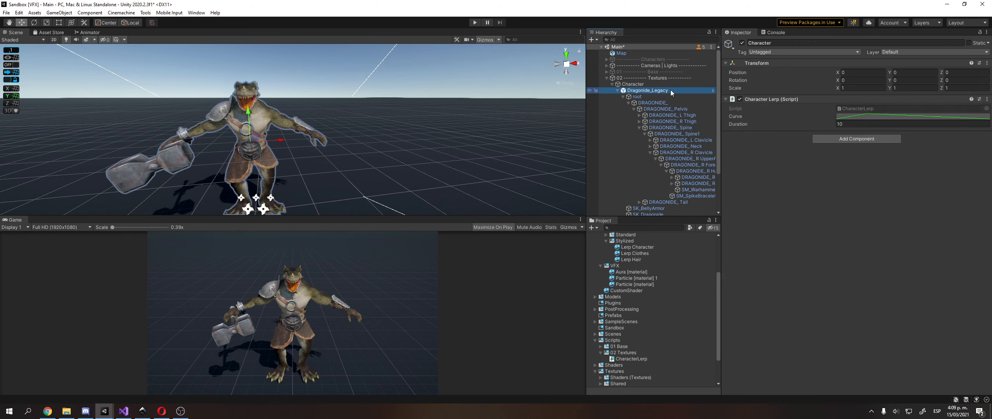
{"action": "key", "text": "Left"}
{"action": "left_click", "coordinate": [876, 115]}
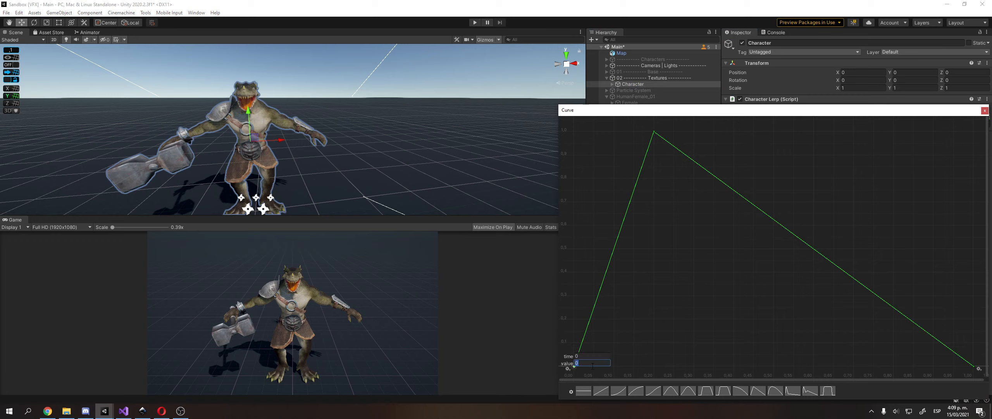
{"action": "left_click_drag", "start_coordinate": [576, 366], "coordinate": [574, 132]}
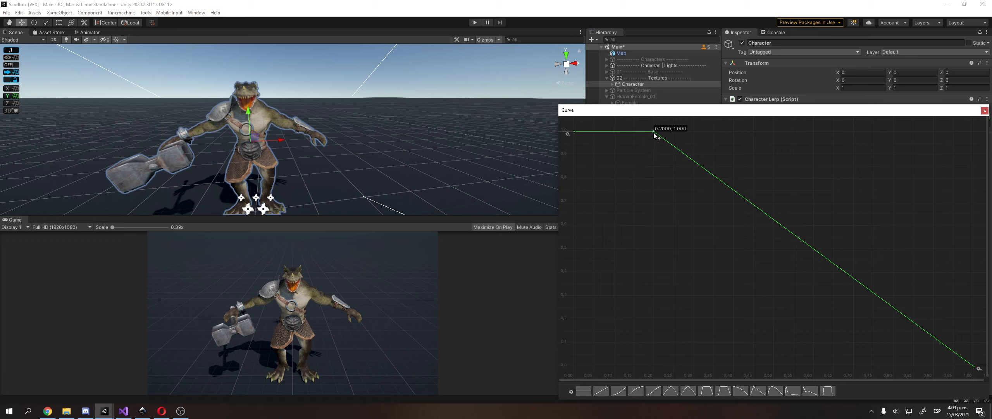
{"action": "left_click", "coordinate": [684, 135]}
{"action": "type", "text": "0.5"}
{"action": "key", "text": "Return"}
{"action": "double_click", "coordinate": [969, 367]}
{"action": "type", "text": "1"}
{"action": "key", "text": "Return"}
{"action": "double_click", "coordinate": [774, 131]}
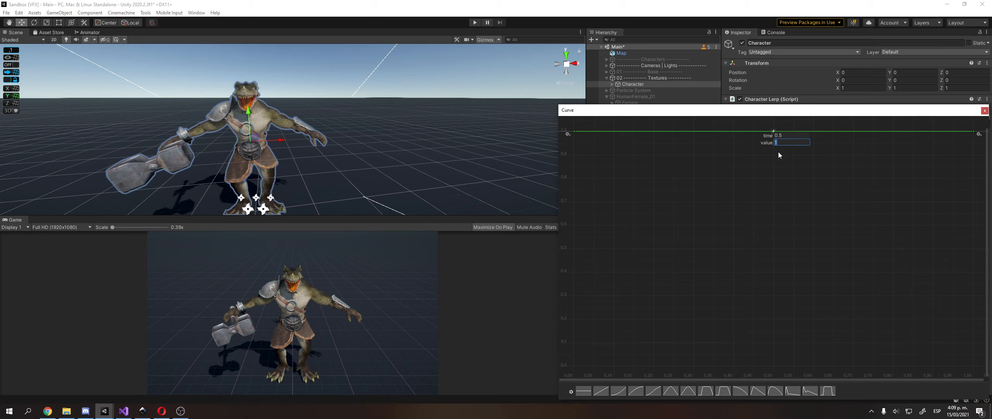
{"action": "type", "text": "0"}
{"action": "key", "text": "Return"}
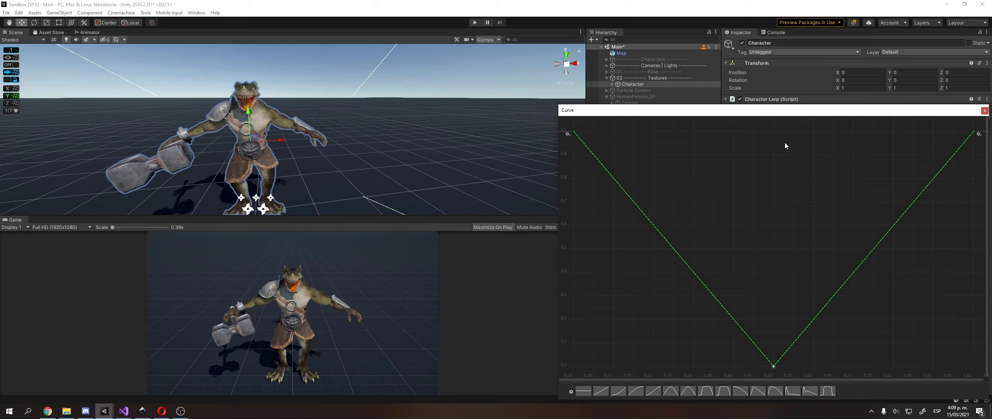
Add keys at (0.25, 0.75) and (0.75, 0.75), then close the curve editor.
{"action": "double_click", "coordinate": [645, 214]}
{"action": "type", "text": "0.25"}
{"action": "left_click", "coordinate": [673, 226]}
{"action": "type", "text": "0.75"}
{"action": "key", "text": "Return"}
{"action": "double_click", "coordinate": [879, 242]}
{"action": "type", "text": "0.75"}
{"action": "left_click", "coordinate": [898, 252]}
{"action": "type", "text": "0.75"}
{"action": "key", "text": "Return"}
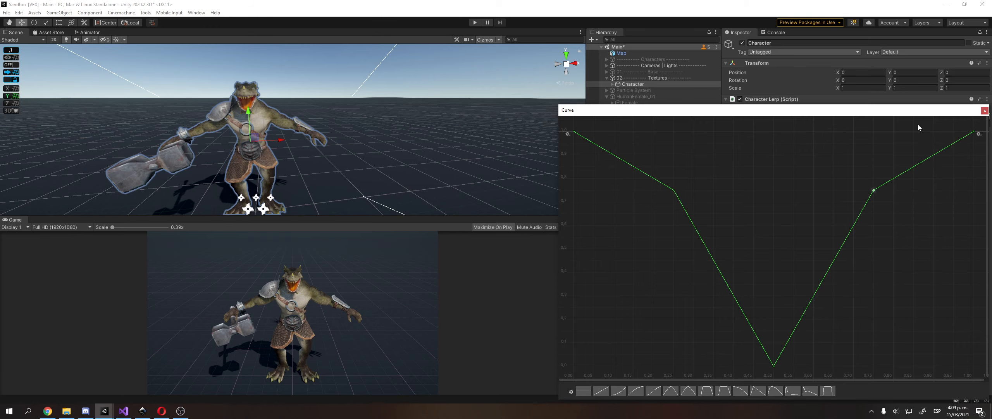
{"action": "left_click", "coordinate": [984, 110]}
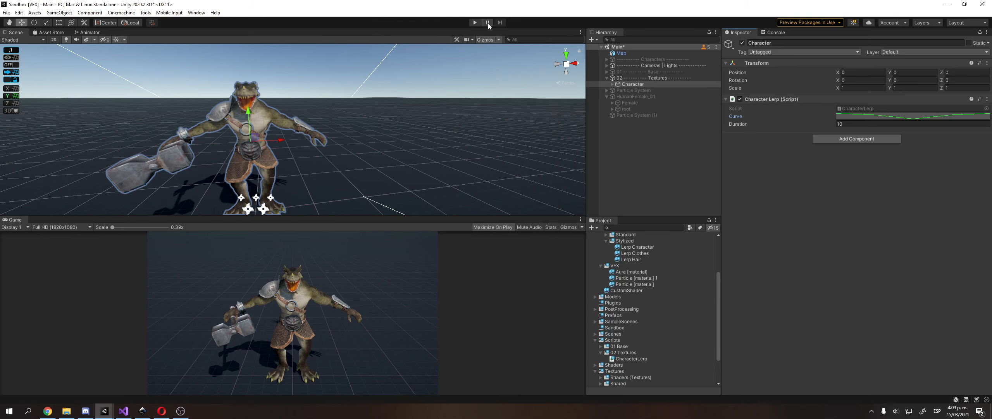
Test-play the V blend, change Duration to 3, and test-play again.
{"action": "left_click", "coordinate": [477, 22]}
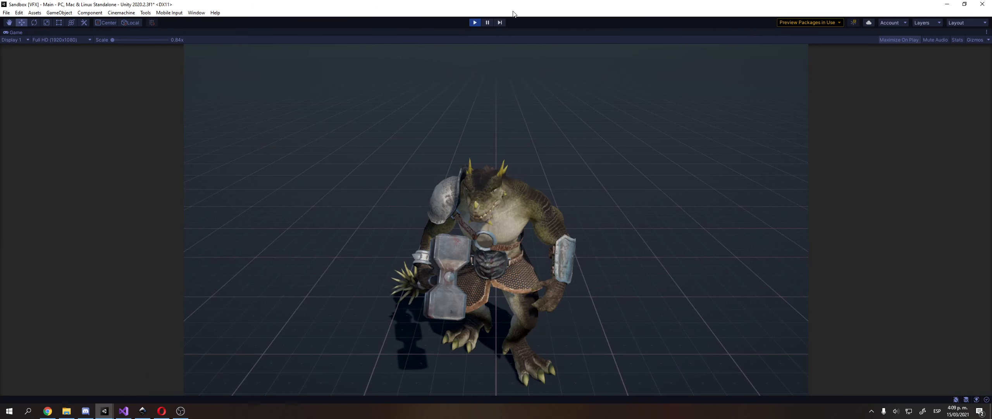
{"action": "left_click", "coordinate": [473, 23]}
{"action": "left_click", "coordinate": [856, 124]}
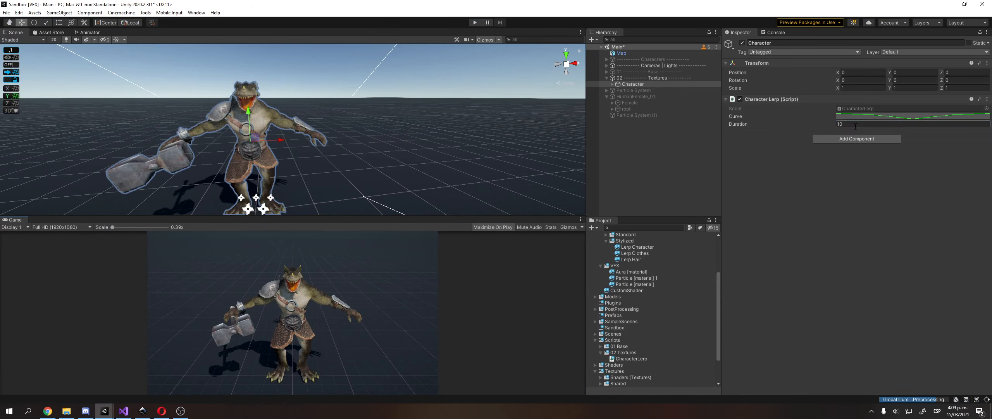
{"action": "type", "text": "3"}
{"action": "left_click", "coordinate": [471, 24]}
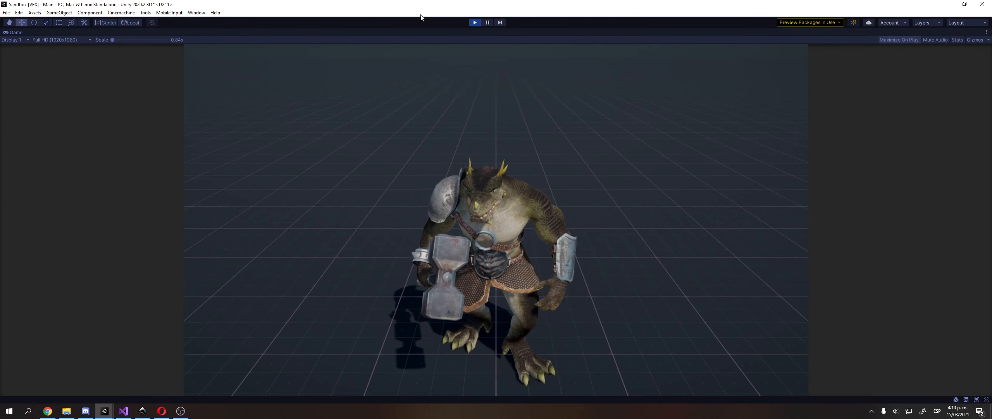
{"action": "left_click", "coordinate": [475, 24]}
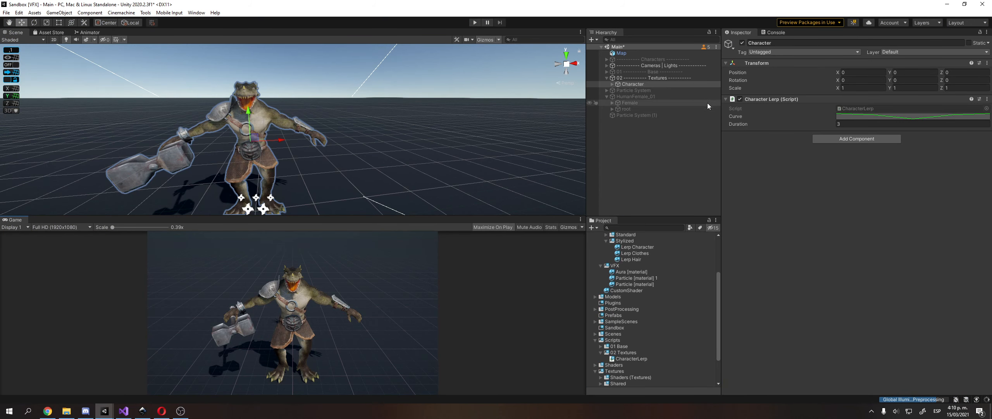
Reopen the blend curve, close it, and switch back to the CharacterLerp script.
{"action": "left_click", "coordinate": [856, 116]}
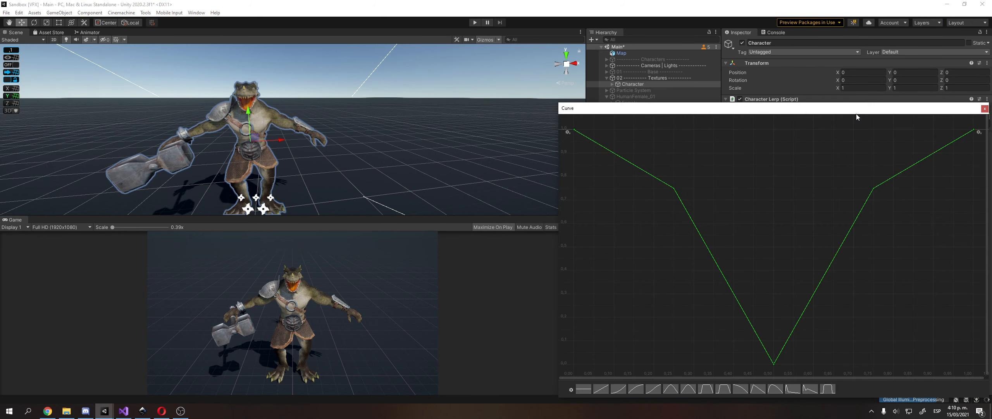
{"action": "left_click", "coordinate": [985, 109]}
{"action": "key", "text": "alt+Tab"}
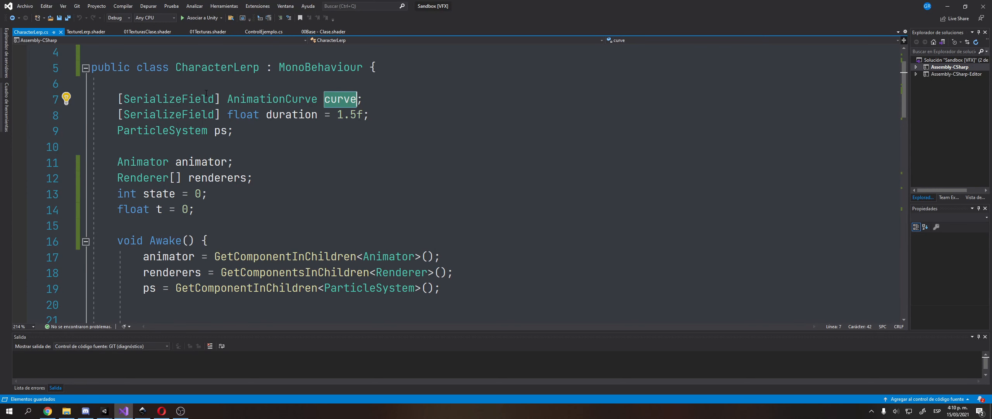
Review CharacterLerp's serialized curve, duration and ps particle system fields on lines 7–9, then return to Unity.
{"action": "left_click_drag", "start_coordinate": [222, 99], "coordinate": [431, 103]}
{"action": "left_click", "coordinate": [429, 102]}
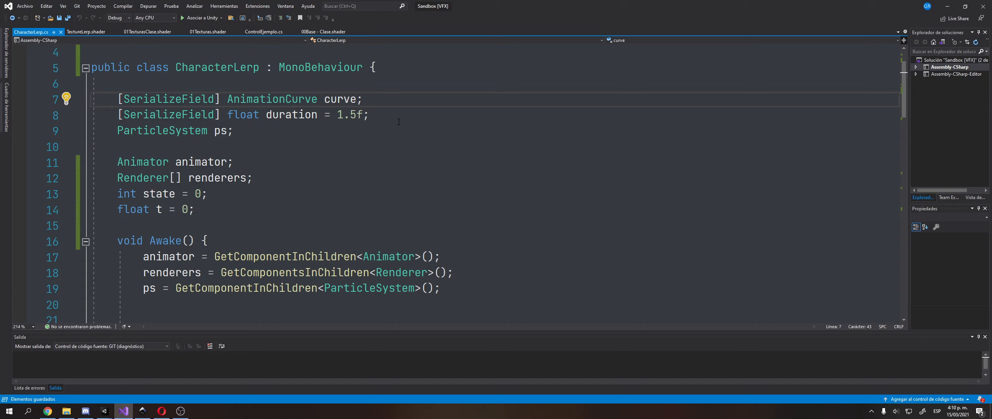
{"action": "scroll", "coordinate": [385, 82], "scroll_direction": "down", "scroll_amount": 2}
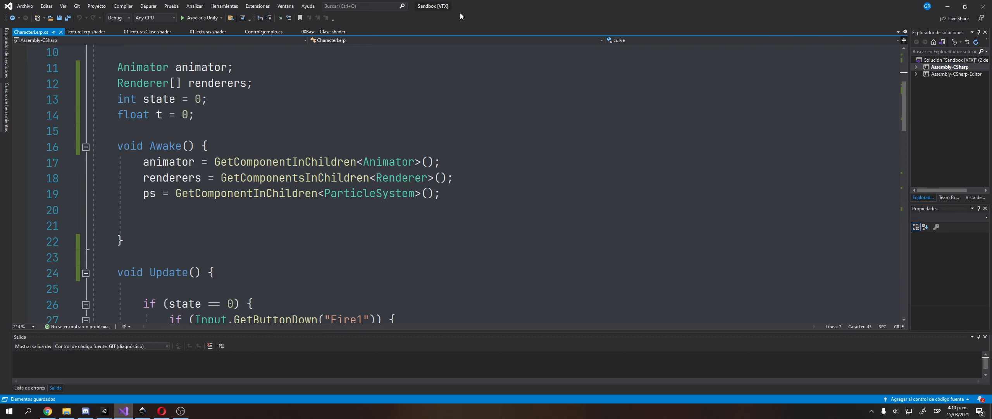
{"action": "scroll", "coordinate": [427, 104], "scroll_direction": "up", "scroll_amount": 2}
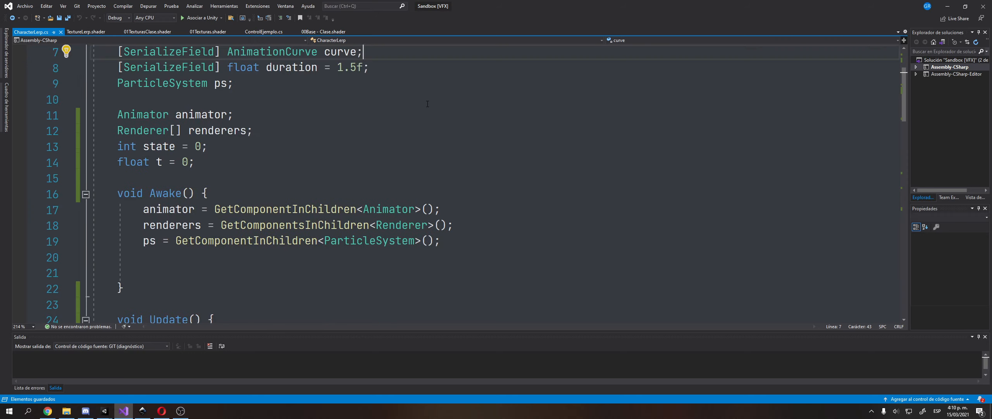
{"action": "left_click", "coordinate": [276, 118]}
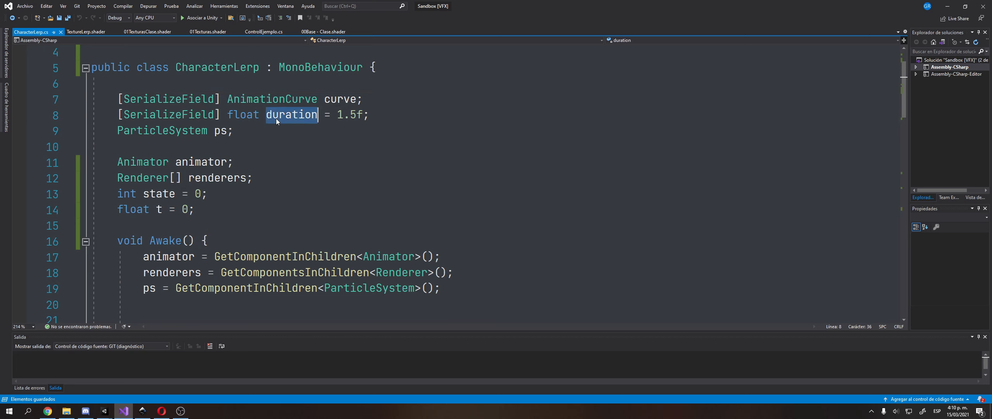
{"action": "left_click", "coordinate": [216, 134]}
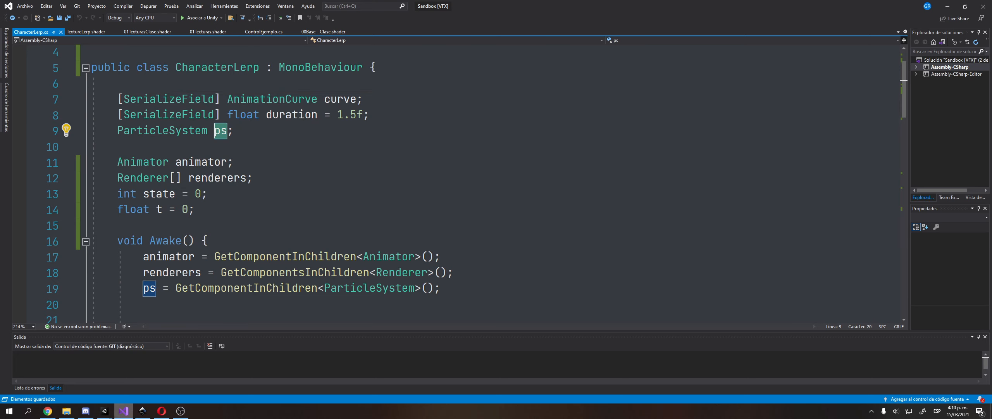
{"action": "key", "text": "alt+Tab"}
Select the Character object and expand its children in the Hierarchy.
{"action": "left_click", "coordinate": [623, 90]}
{"action": "left_click", "coordinate": [628, 84]}
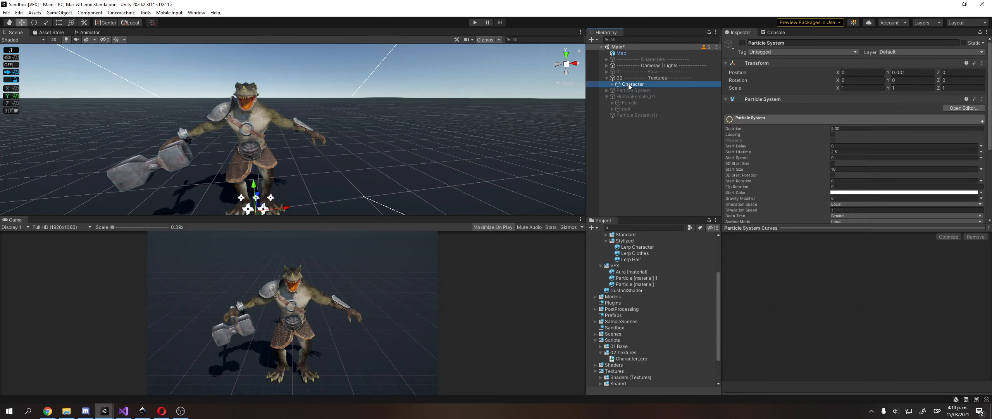
{"action": "key", "text": "Up"}
{"action": "key", "text": "Down"}
{"action": "key", "text": "Down"}
{"action": "key", "text": "Up"}
{"action": "key", "text": "Right"}
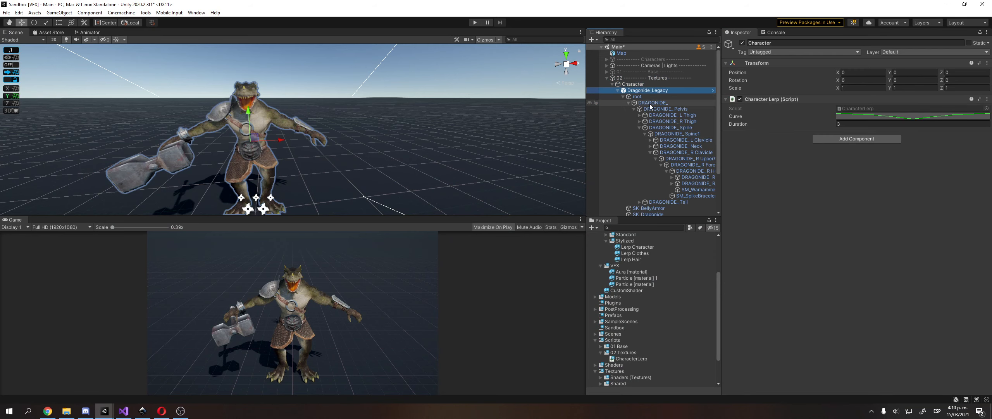
Select the Character's Particle System child to preview it, then go back to the animator field in CharacterLerp.
{"action": "key", "text": "Down"}
{"action": "key", "text": "Left"}
{"action": "key", "text": "Down"}
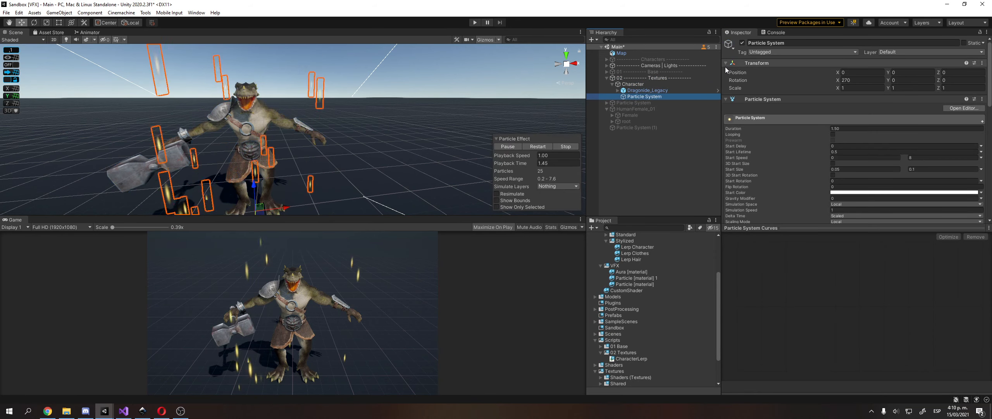
{"action": "key", "text": "alt+Tab"}
{"action": "left_click", "coordinate": [204, 162]}
{"action": "double_click", "coordinate": [275, 256]}
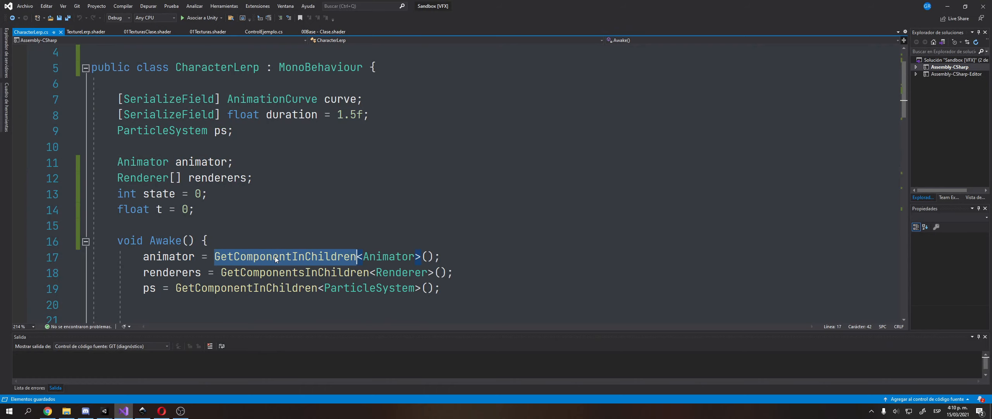
{"action": "scroll", "coordinate": [275, 256], "scroll_direction": "down", "scroll_amount": 5}
{"action": "double_click", "coordinate": [185, 161]}
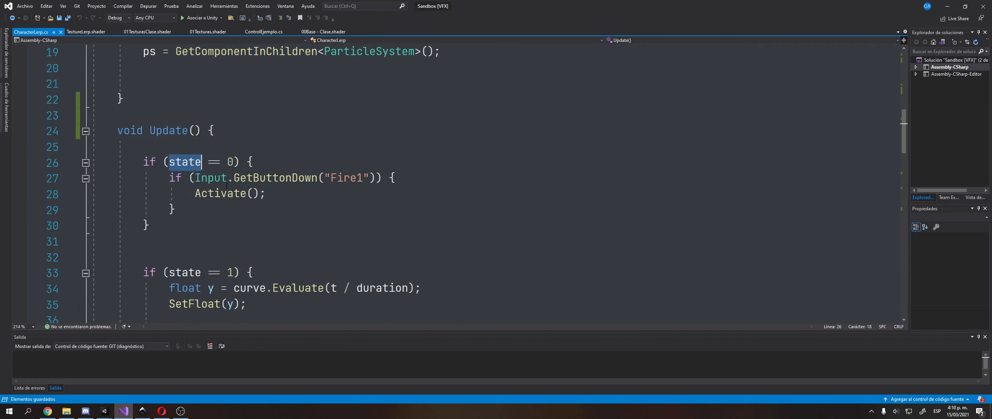
{"action": "left_click", "coordinate": [229, 192]}
{"action": "double_click", "coordinate": [347, 177]}
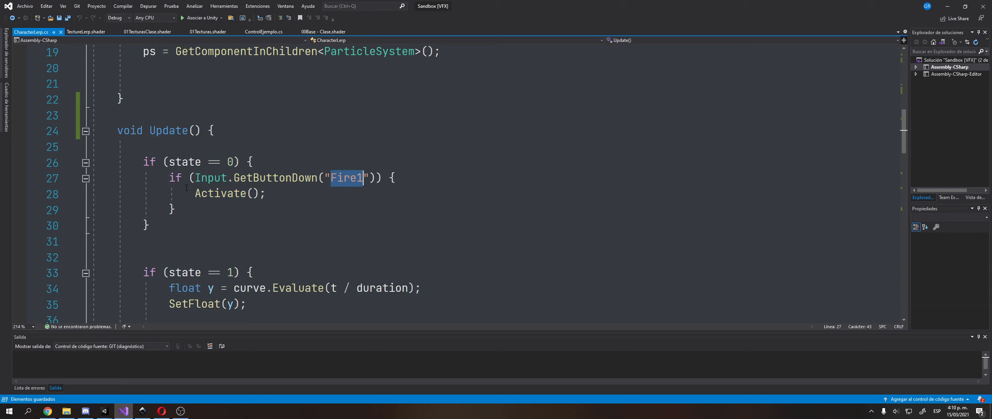
{"action": "left_click", "coordinate": [232, 193]}
{"action": "key", "text": "F12"}
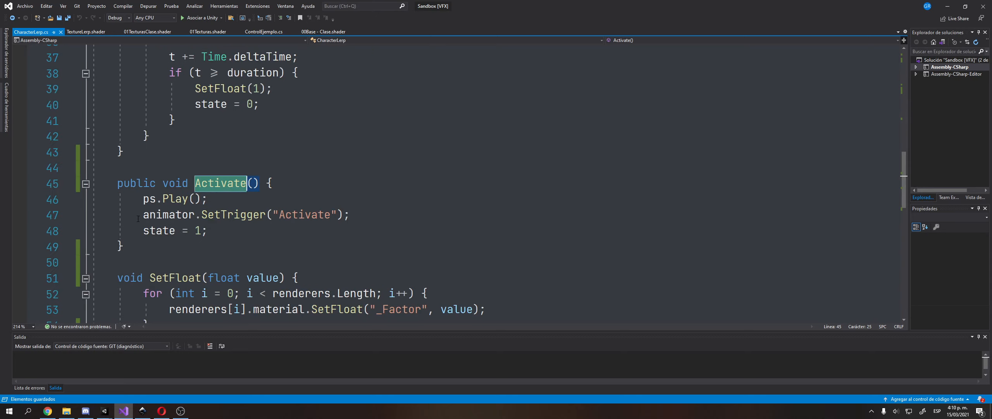
{"action": "left_click_drag", "start_coordinate": [138, 218], "coordinate": [351, 215]}
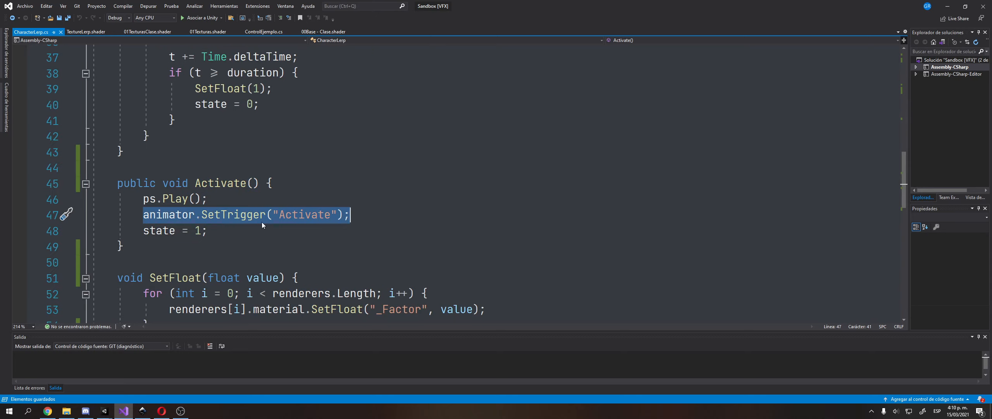
{"action": "left_click", "coordinate": [278, 215]}
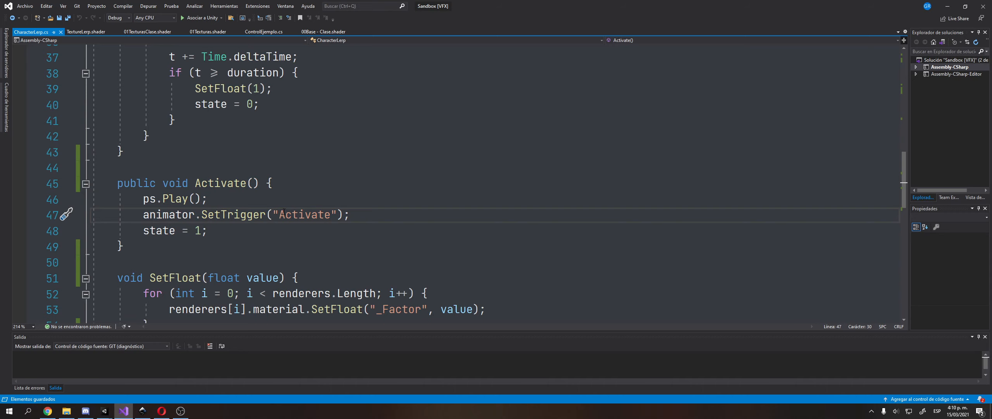
{"action": "scroll", "coordinate": [284, 212], "scroll_direction": "up", "scroll_amount": 9}
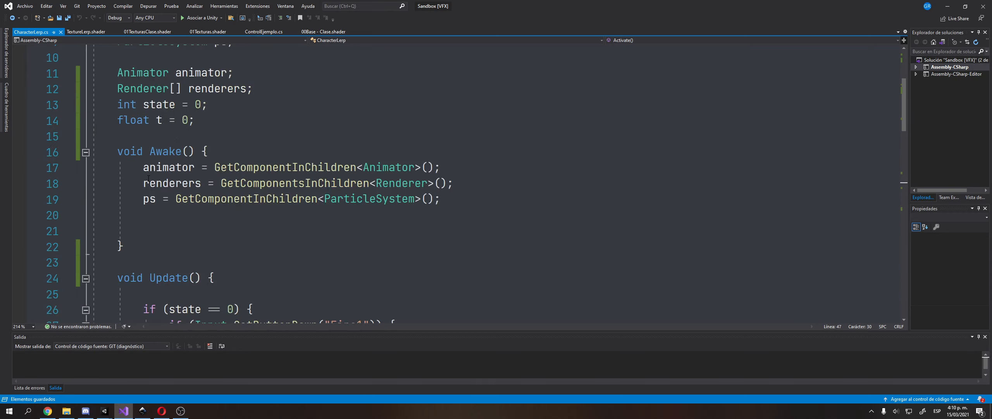
{"action": "double_click", "coordinate": [144, 89]}
{"action": "scroll", "coordinate": [164, 99], "scroll_direction": "up", "scroll_amount": 2}
{"action": "scroll", "coordinate": [269, 193], "scroll_direction": "down", "scroll_amount": 1}
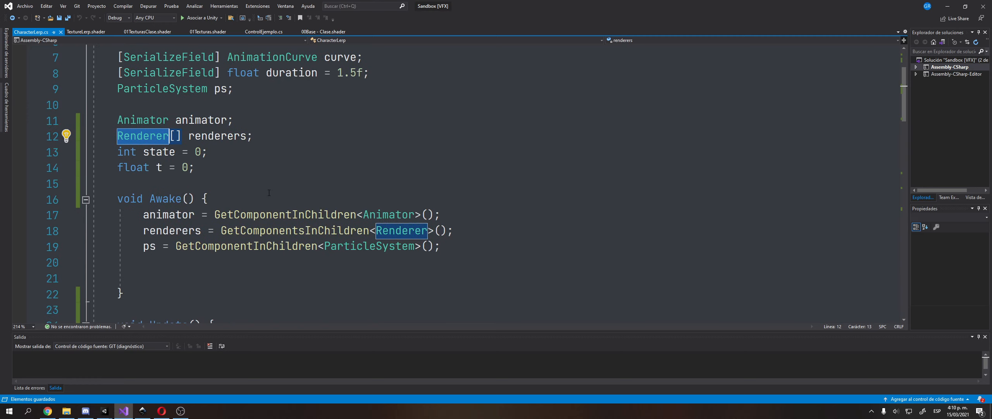
{"action": "left_click", "coordinate": [197, 140]}
{"action": "double_click", "coordinate": [287, 232]}
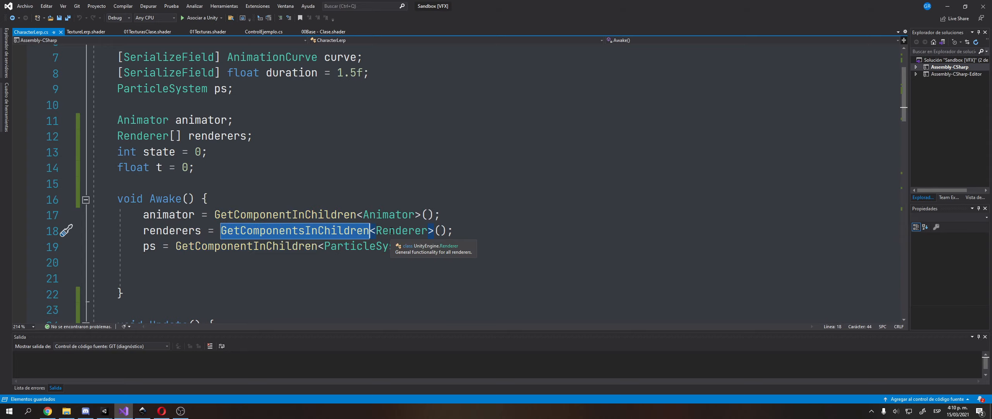
{"action": "double_click", "coordinate": [162, 233]}
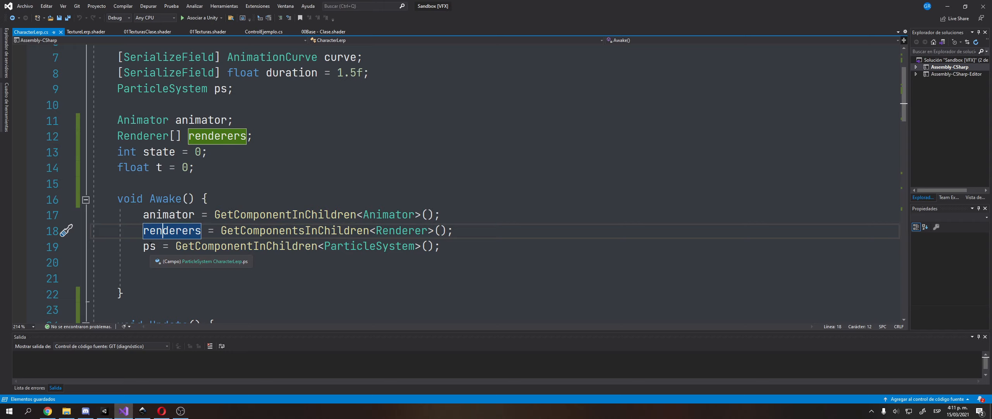
{"action": "scroll", "coordinate": [150, 244], "scroll_direction": "down", "scroll_amount": 13}
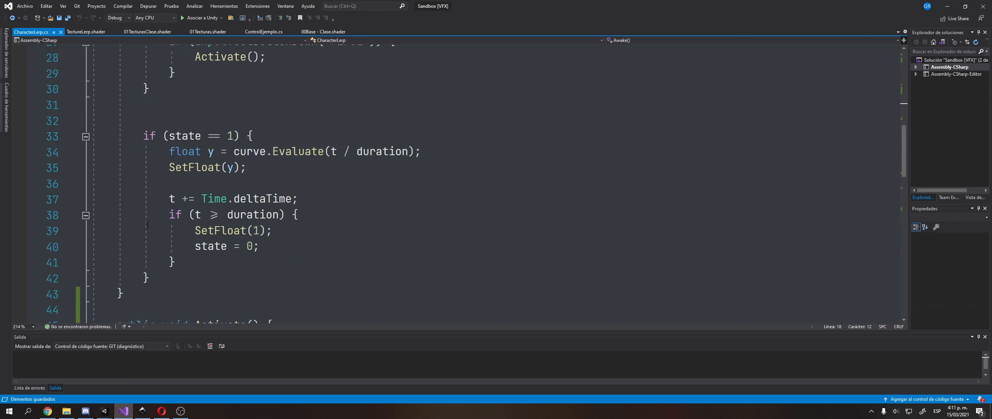
{"action": "scroll", "coordinate": [151, 220], "scroll_direction": "up", "scroll_amount": 1}
{"action": "left_click", "coordinate": [201, 183]}
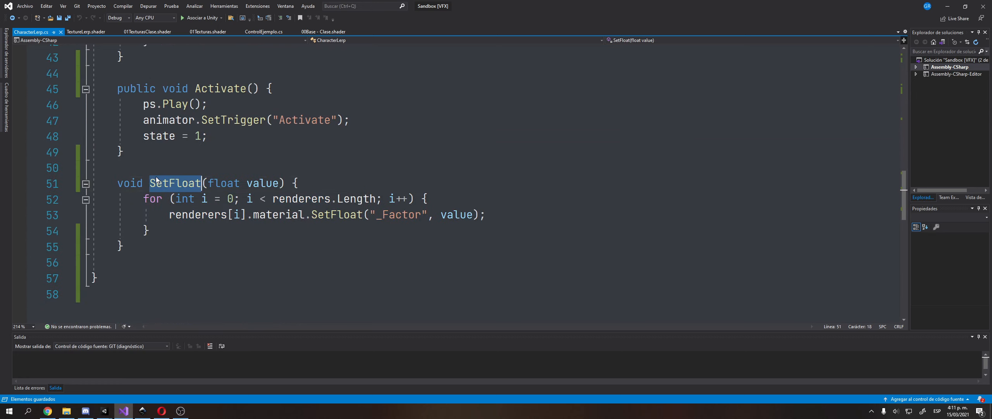
{"action": "left_click_drag", "start_coordinate": [144, 198], "coordinate": [452, 196]}
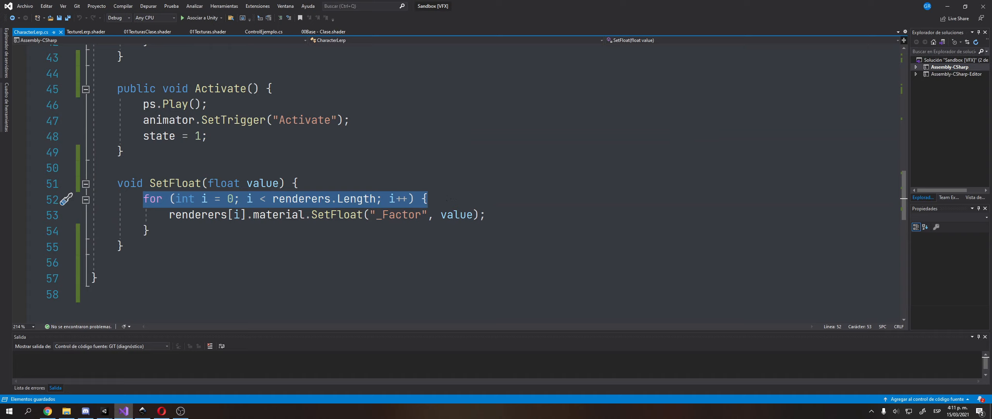
{"action": "left_click_drag", "start_coordinate": [168, 215], "coordinate": [364, 214]}
{"action": "double_click", "coordinate": [348, 216]}
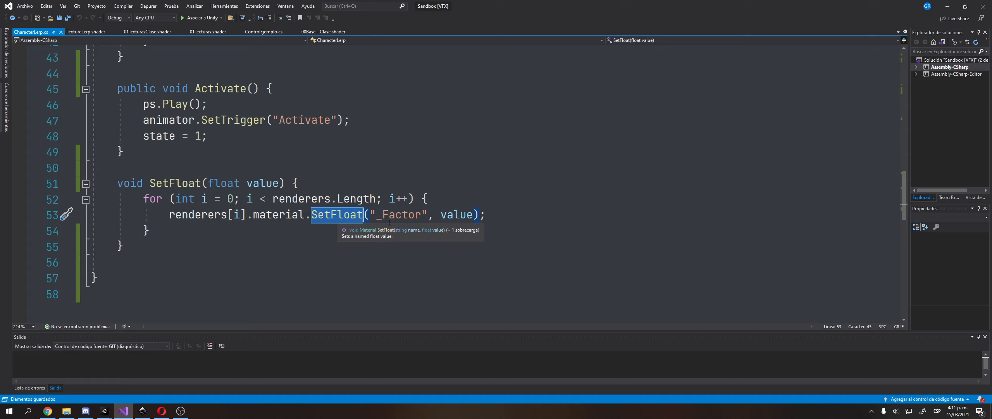
{"action": "double_click", "coordinate": [400, 214]}
{"action": "double_click", "coordinate": [457, 214]}
{"action": "left_click", "coordinate": [208, 183]}
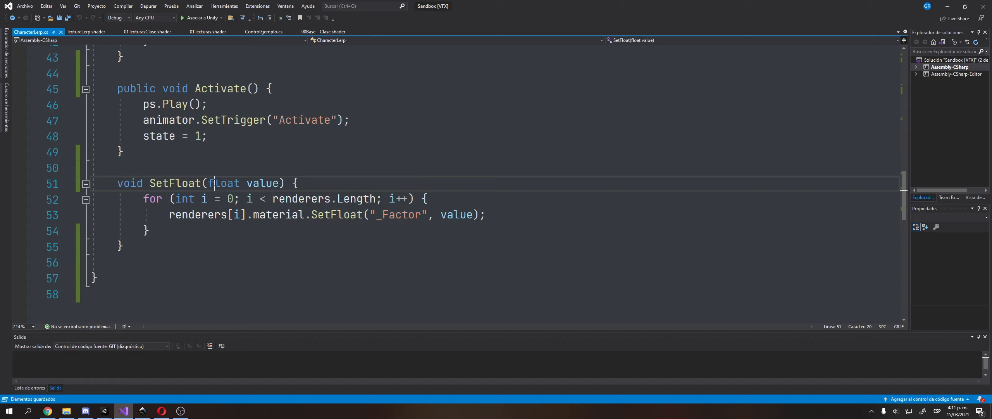
Type a string attribute parameter into SetFloat's signature, briefly Googling 'attribute'.
{"action": "type", "text": "string "}
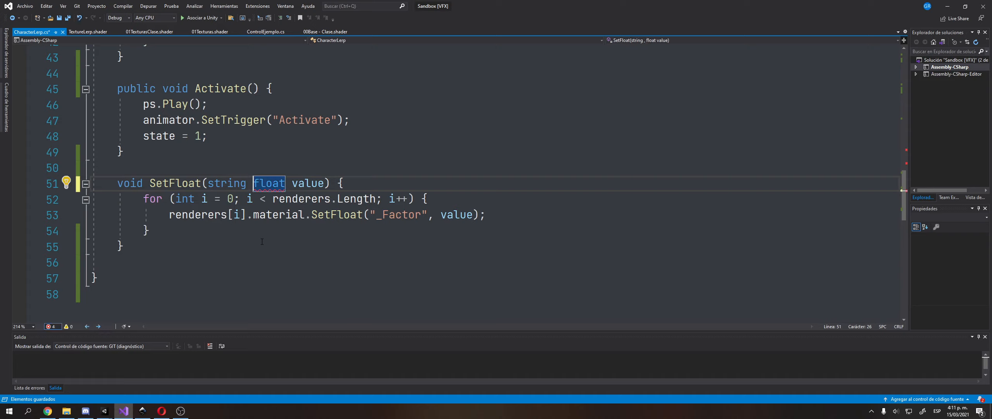
{"action": "type", "text": "var"}
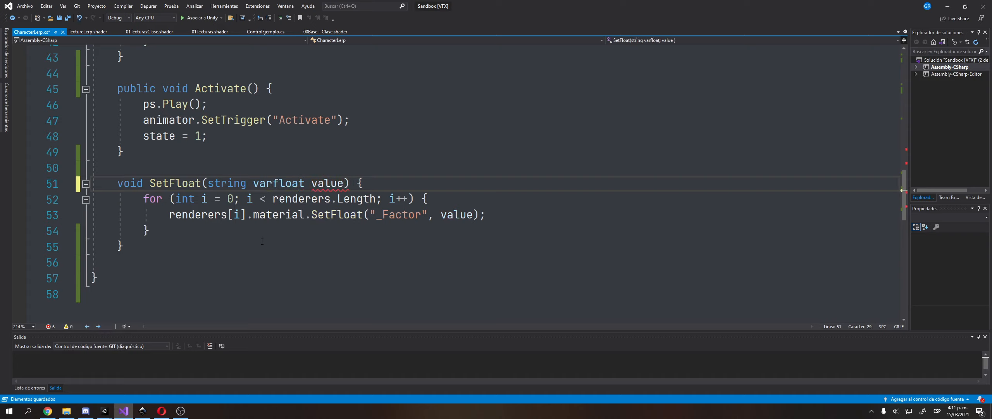
{"action": "key", "text": "BackSpace"}
{"action": "key", "text": "BackSpace"}
{"action": "key", "text": "BackSpace"}
{"action": "type", "text": "a"}
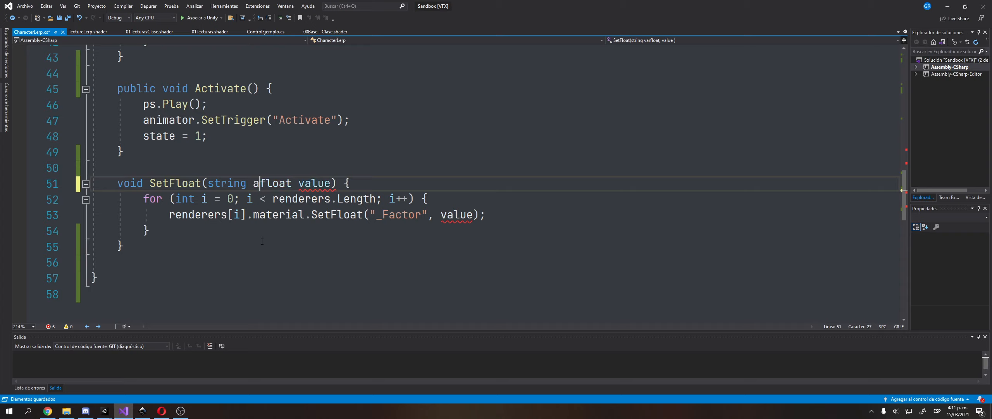
{"action": "type", "text": "ttribute"}
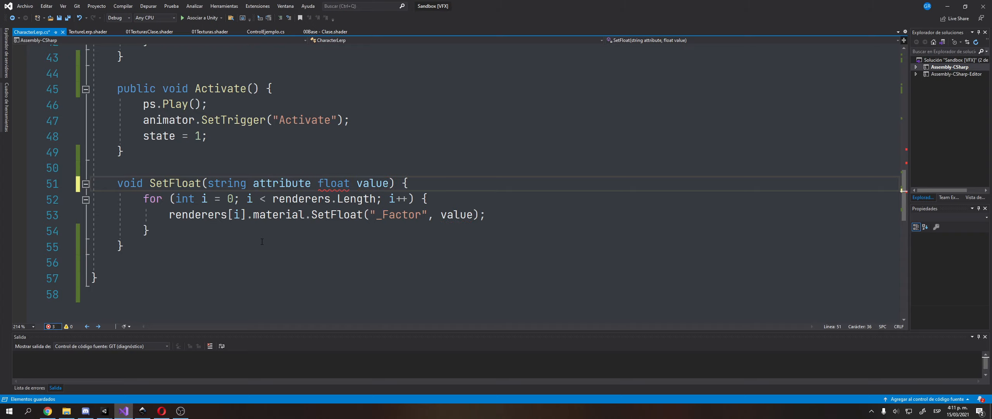
{"action": "key", "text": "Left"}
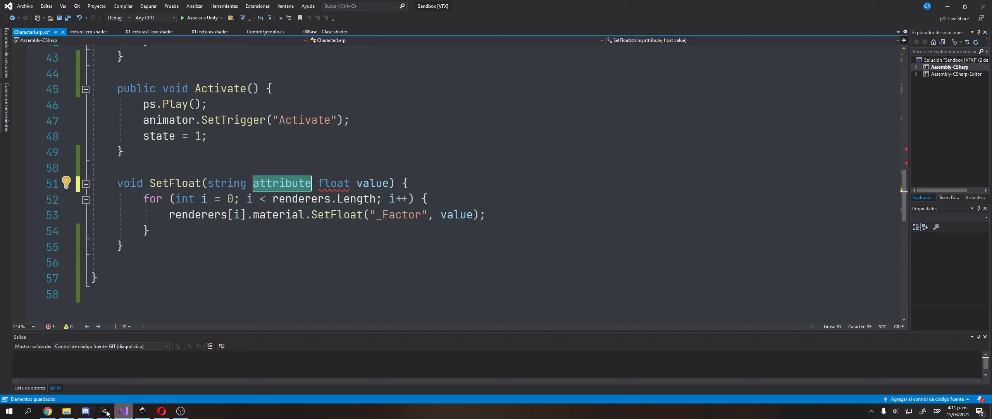
{"action": "left_click", "coordinate": [162, 412]}
{"action": "key", "text": "ctrl+t"}
{"action": "type", "text": "attribute"}
{"action": "key", "text": "Return"}
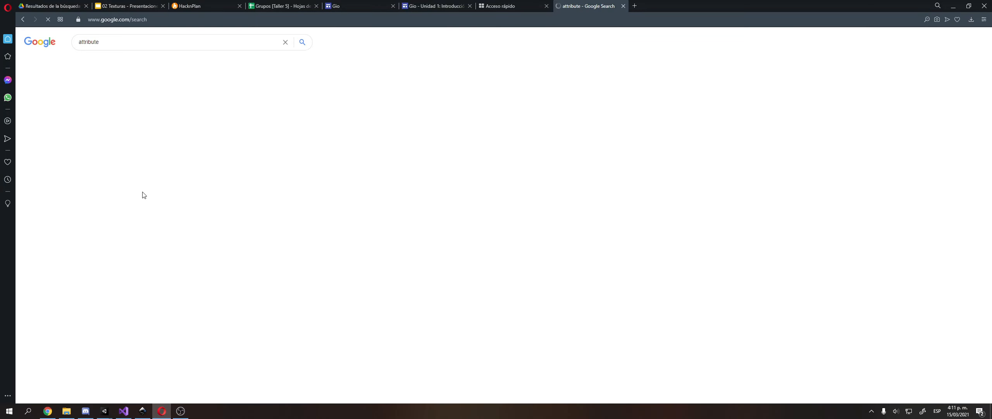
{"action": "key", "text": "alt+Tab"}
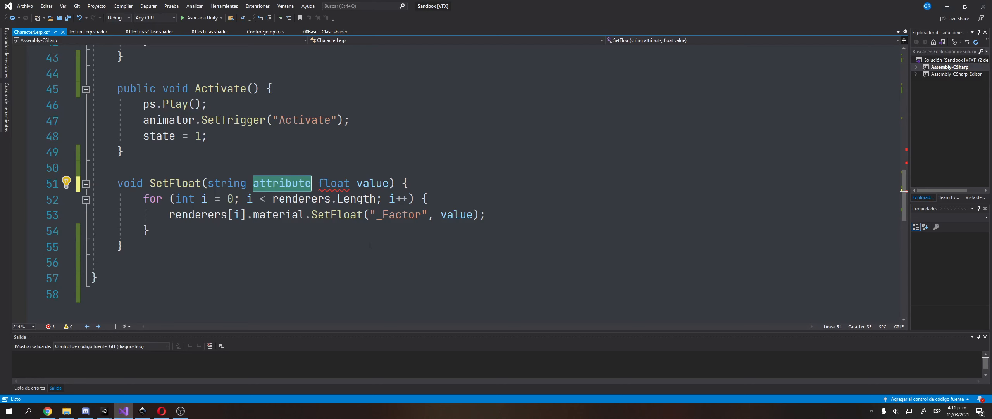
Finish the parameter with a comma, replace "_Factor" inside SetFloat with attribute, and save.
{"action": "type", "text": ","}
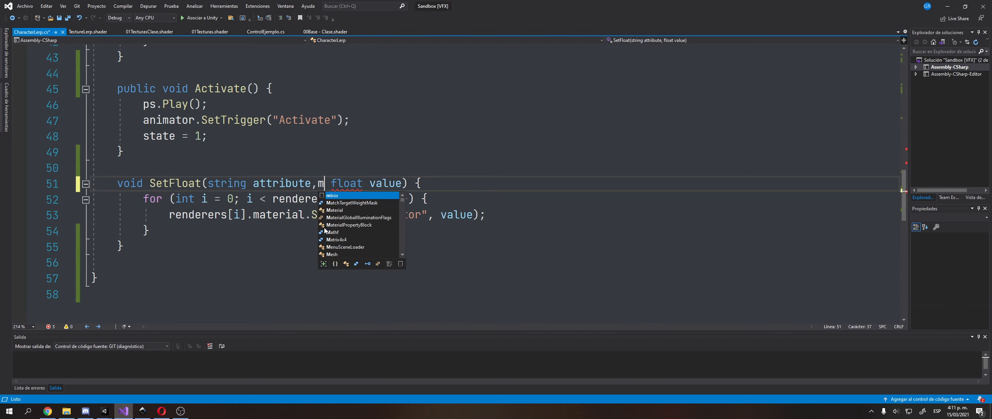
{"action": "left_click", "coordinate": [285, 198]}
{"action": "double_click", "coordinate": [282, 183]}
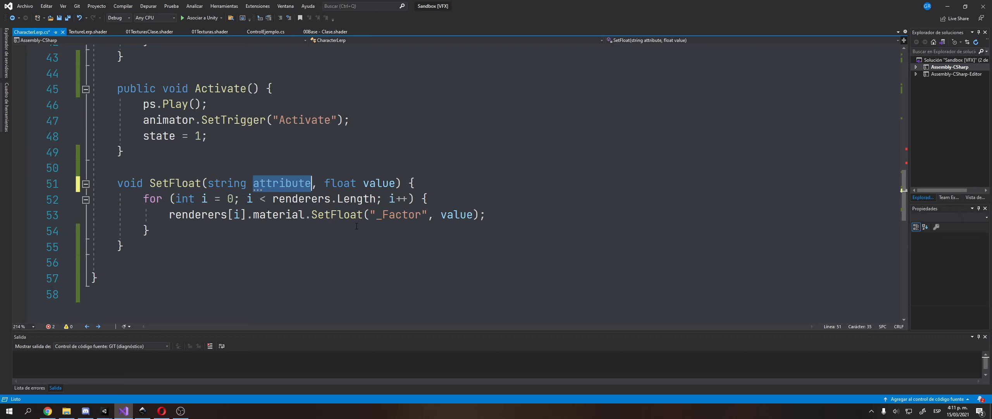
{"action": "key", "text": "ctrl+c"}
{"action": "left_click_drag", "start_coordinate": [369, 215], "coordinate": [426, 215]}
{"action": "key", "text": "ctrl+v"}
{"action": "key", "text": "ctrl+s"}
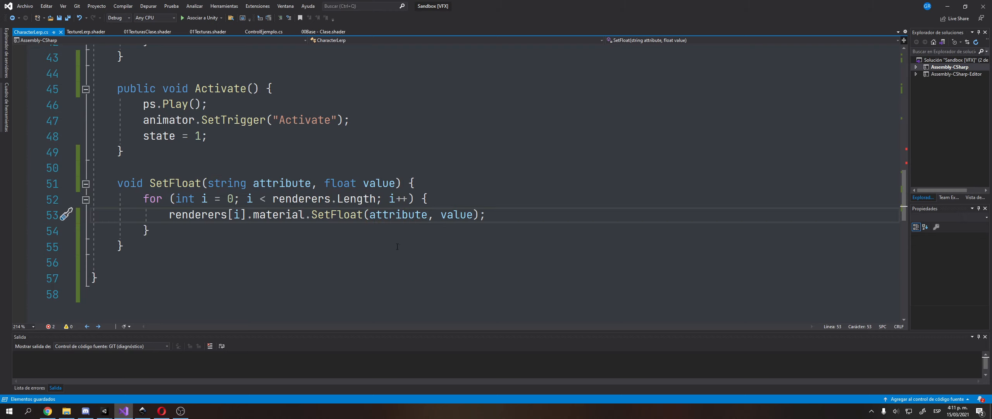
Add "_Factor" as the first argument to the SetFloat calls on lines 35 and 39, and save.
{"action": "double_click", "coordinate": [458, 214]}
{"action": "scroll", "coordinate": [293, 189], "scroll_direction": "up", "scroll_amount": 6}
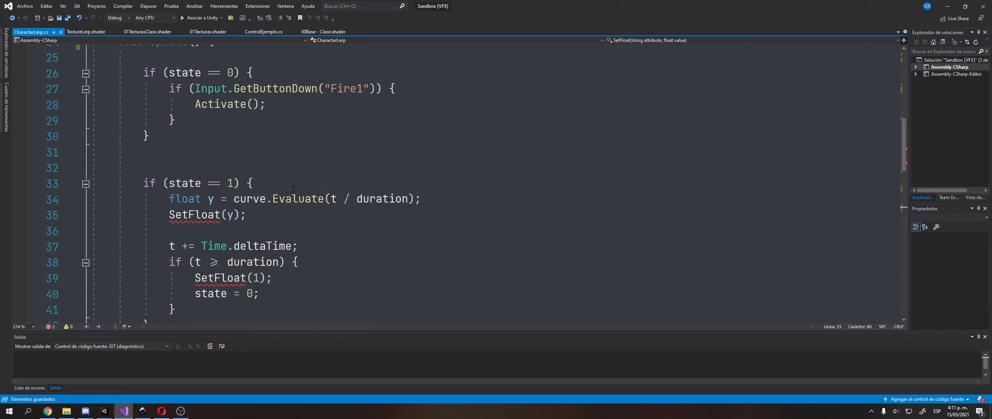
{"action": "left_click", "coordinate": [228, 216]}
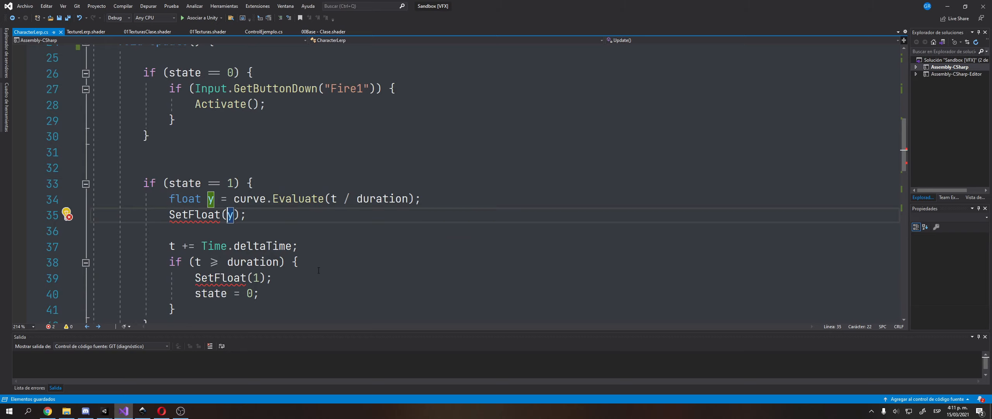
{"action": "type", "text": "\"_Factor"}
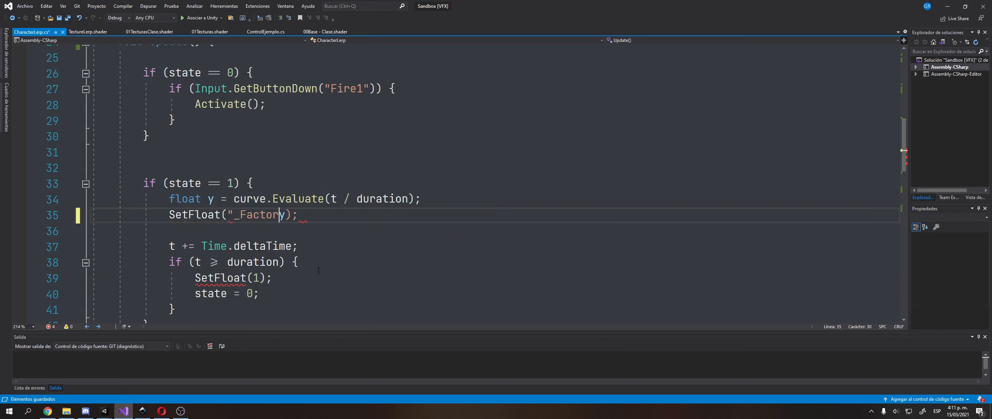
{"action": "type", "text": "\","}
{"action": "key", "text": "Left"}
{"action": "key", "text": "shift+Left"}
{"action": "key", "text": "shift+Left"}
{"action": "key", "text": "shift+Left"}
{"action": "key", "text": "shift+Left"}
{"action": "key", "text": "shift+Left"}
{"action": "key", "text": "shift+Left"}
{"action": "key", "text": "shift+Left"}
{"action": "key", "text": "shift+Left"}
{"action": "key", "text": "shift+Left"}
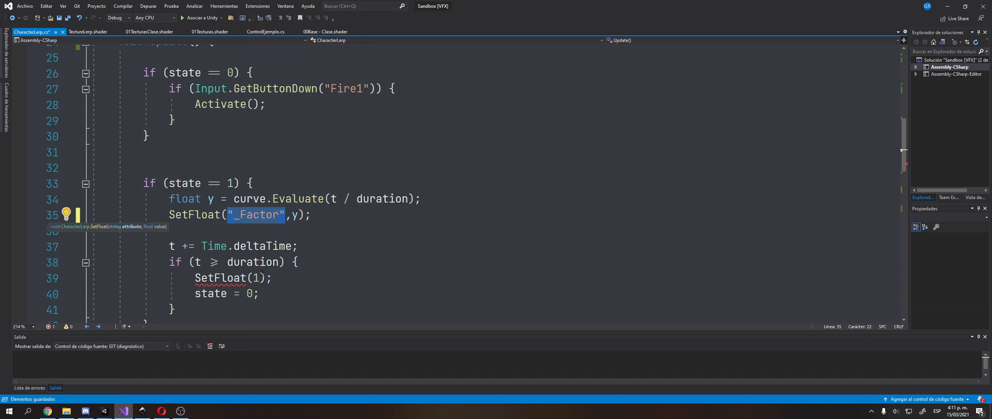
{"action": "key", "text": "ctrl+c"}
{"action": "left_click", "coordinate": [254, 277]}
{"action": "key", "text": "ctrl+v"}
{"action": "type", "text": ","}
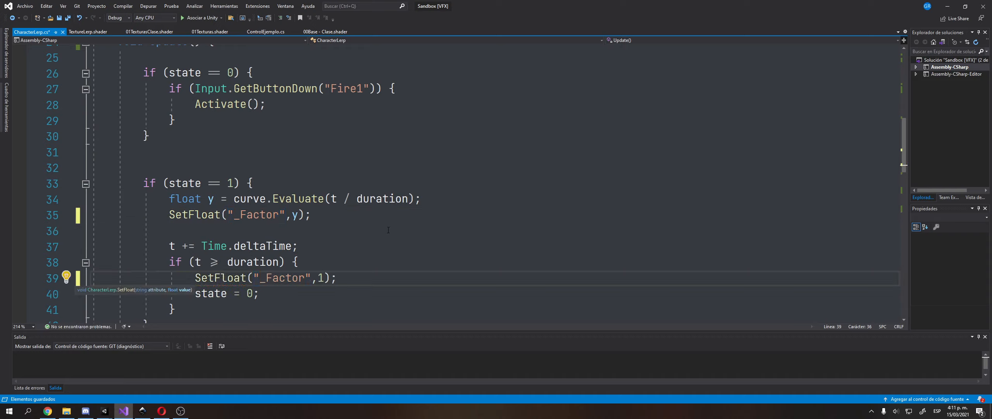
{"action": "key", "text": "ctrl+s"}
Review the updated SetFloat method and its for loop on lines 52–54.
{"action": "scroll", "coordinate": [392, 225], "scroll_direction": "down", "scroll_amount": 6}
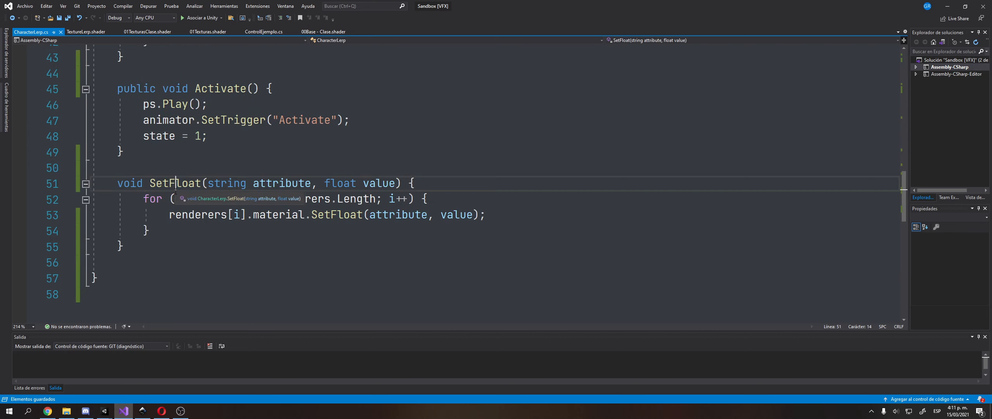
{"action": "left_click", "coordinate": [201, 183]}
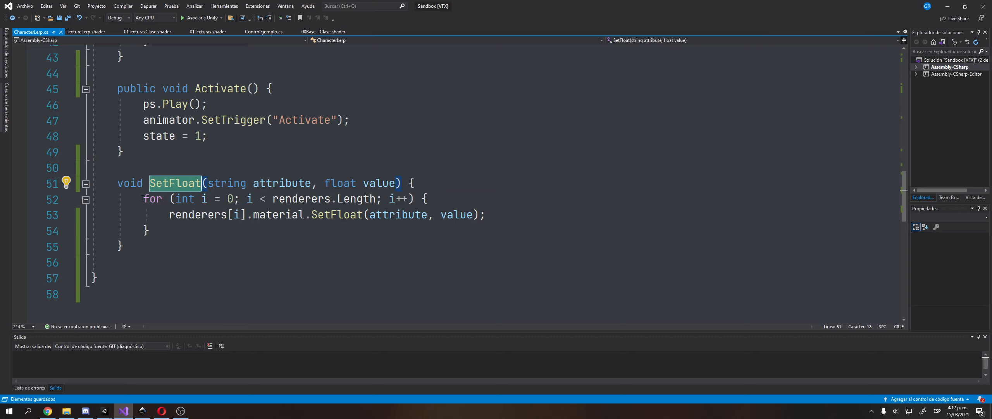
{"action": "left_click_drag", "start_coordinate": [143, 198], "coordinate": [495, 238]}
{"action": "left_click", "coordinate": [495, 238]}
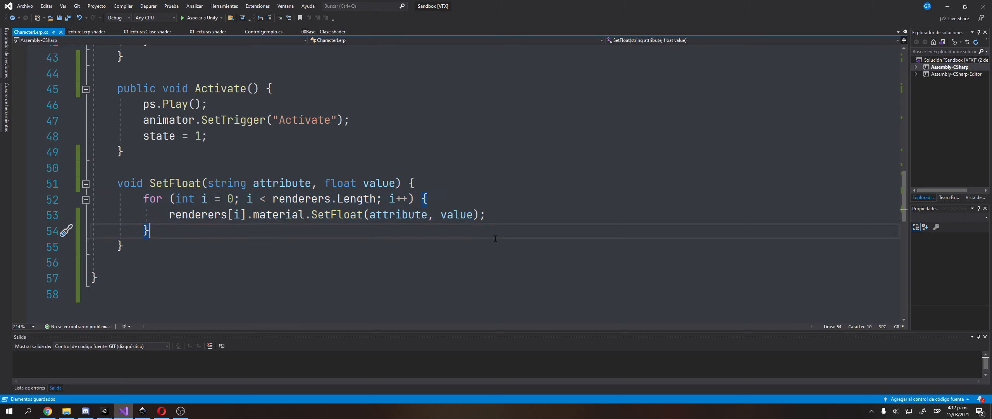
{"action": "left_click_drag", "start_coordinate": [119, 187], "coordinate": [162, 240]}
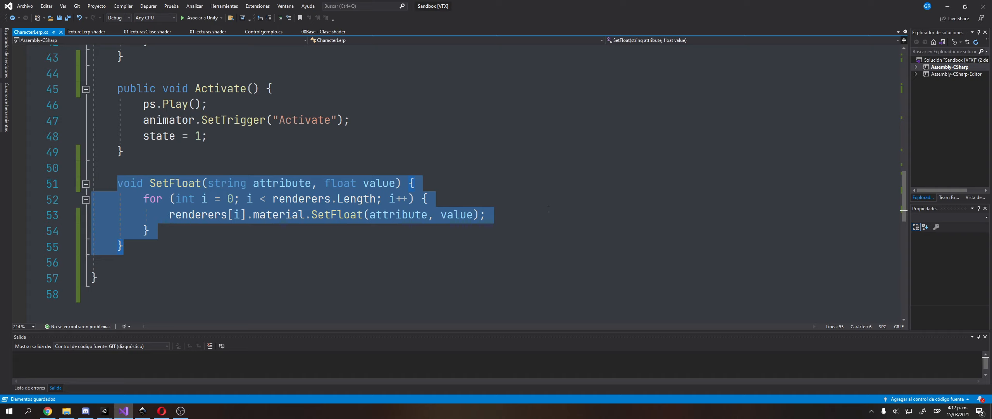
Review SetFloat's value parameter, the Activate method and the state == 1 check.
{"action": "left_click", "coordinate": [524, 229]}
{"action": "double_click", "coordinate": [459, 215]}
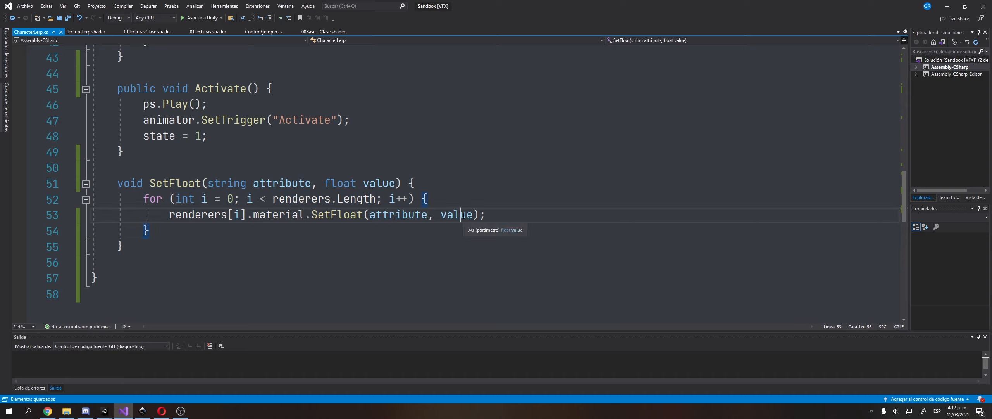
{"action": "double_click", "coordinate": [377, 184]}
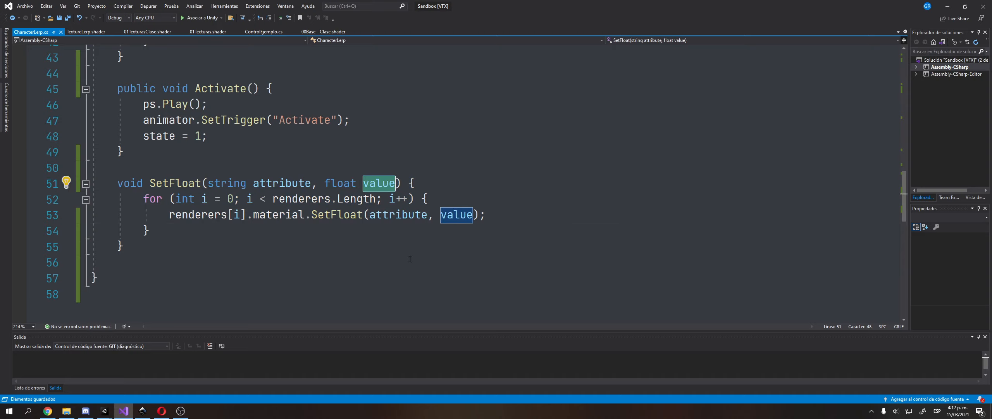
{"action": "left_click", "coordinate": [375, 174]}
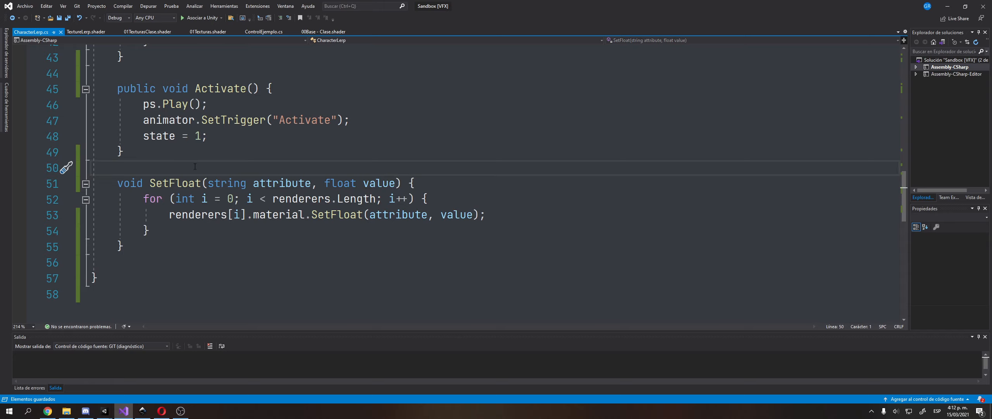
{"action": "double_click", "coordinate": [220, 89]}
{"action": "left_click_drag", "start_coordinate": [143, 136], "coordinate": [232, 138]}
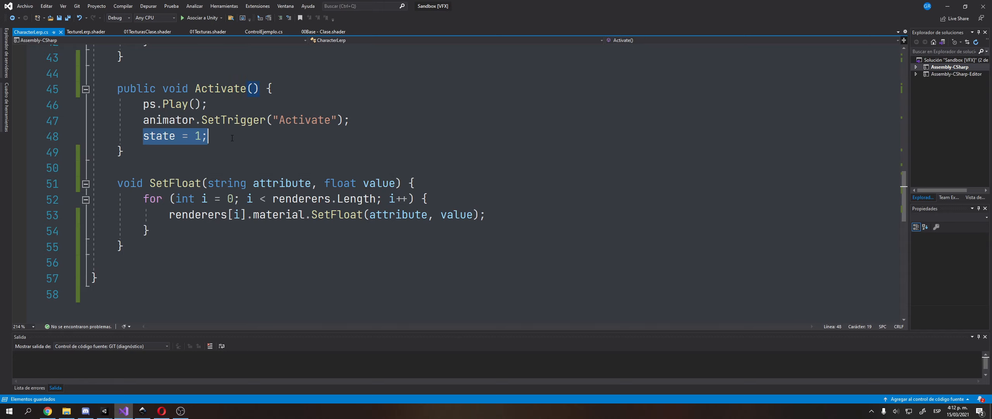
{"action": "scroll", "coordinate": [233, 138], "scroll_direction": "up", "scroll_amount": 6}
{"action": "scroll", "coordinate": [234, 139], "scroll_direction": "down", "scroll_amount": 1}
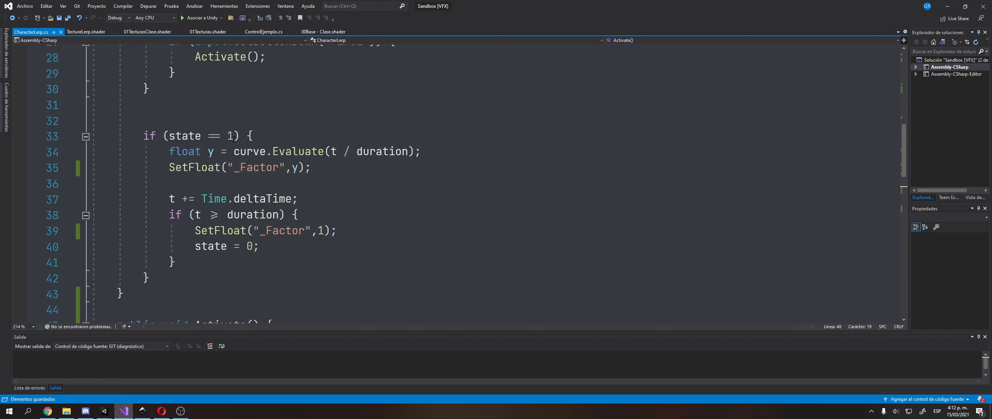
{"action": "left_click_drag", "start_coordinate": [151, 136], "coordinate": [272, 136]}
{"action": "left_click", "coordinate": [272, 137]}
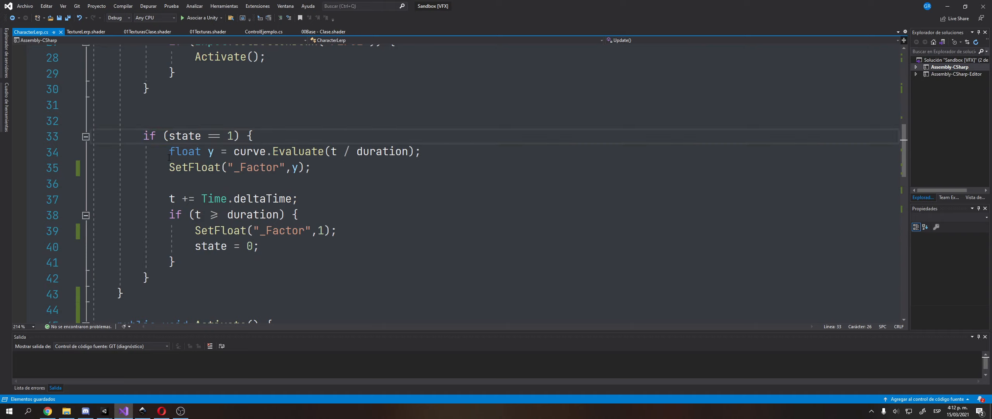
Examine the curve.Evaluate(t) line and the SetFloat("_Factor", y) call on lines 34–35.
{"action": "left_click_drag", "start_coordinate": [169, 152], "coordinate": [422, 152]}
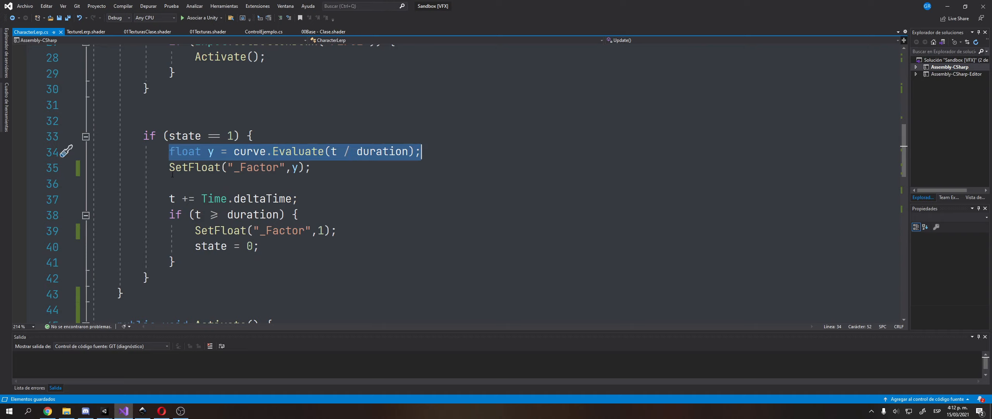
{"action": "left_click_drag", "start_coordinate": [170, 167], "coordinate": [305, 168]}
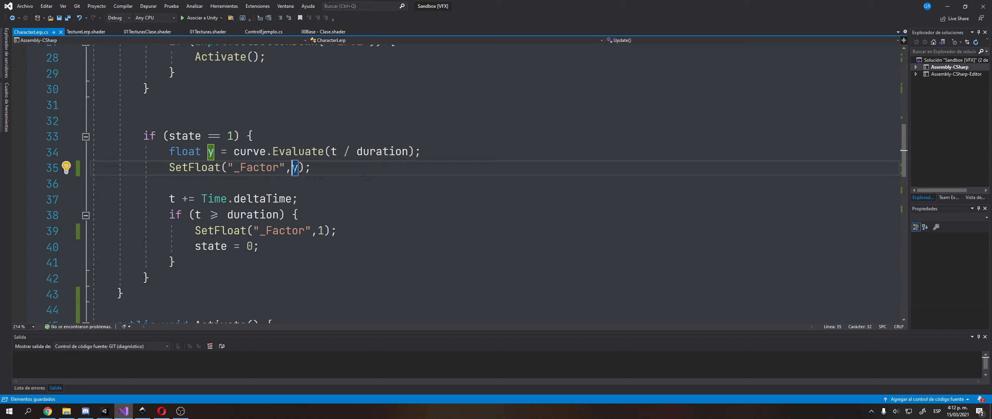
{"action": "double_click", "coordinate": [295, 168]}
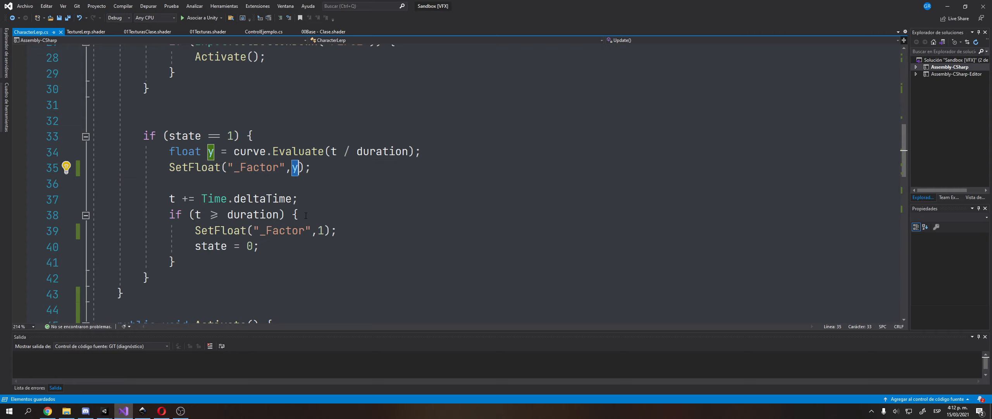
{"action": "scroll", "coordinate": [366, 247], "scroll_direction": "up", "scroll_amount": 1}
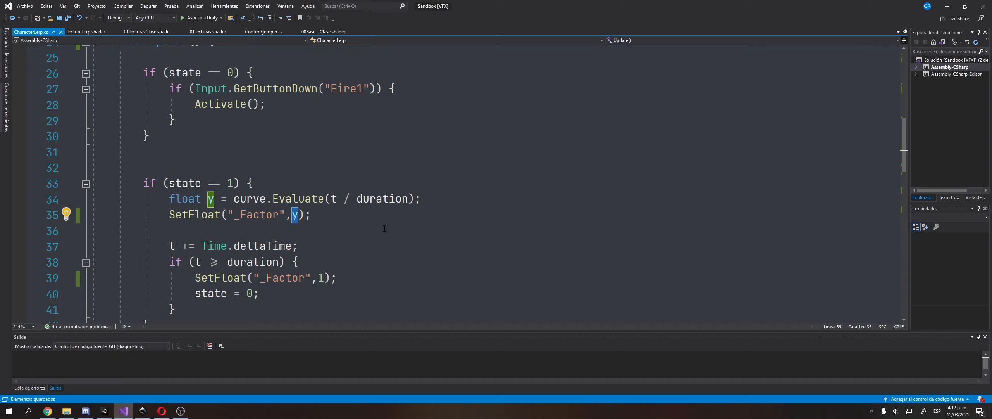
{"action": "scroll", "coordinate": [380, 233], "scroll_direction": "down", "scroll_amount": 1}
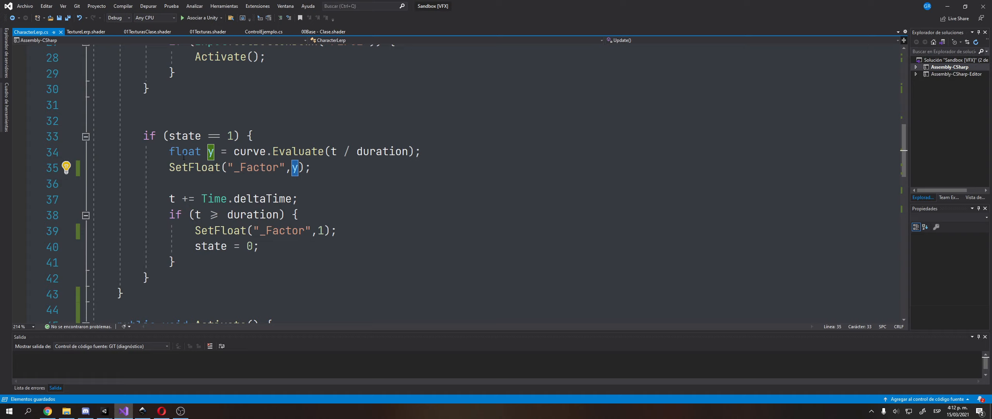
{"action": "left_click", "coordinate": [299, 151]}
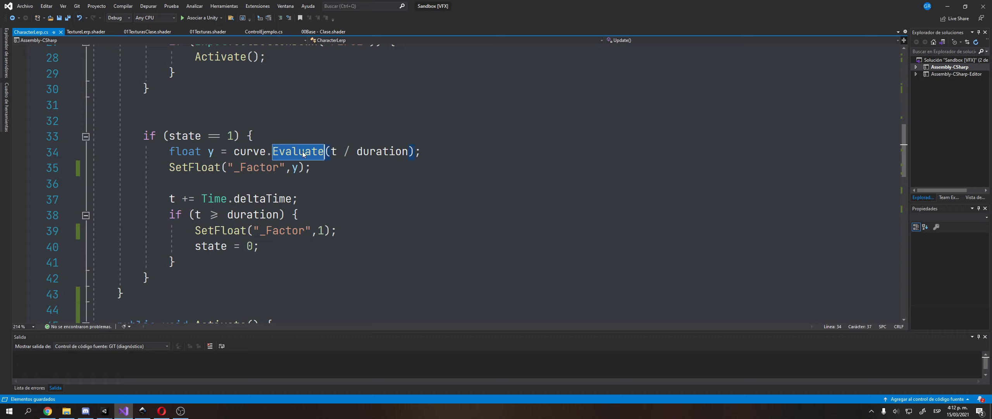
{"action": "left_click", "coordinate": [336, 152]}
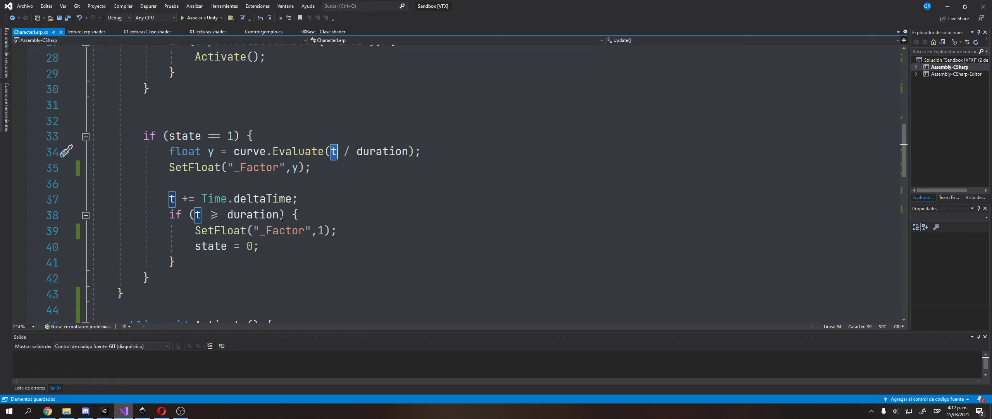
Replace the fixed 1 in the line 39 SetFloat call with curve.Evaluate(1) and save.
{"action": "left_click", "coordinate": [324, 230]}
{"action": "left_click_drag", "start_coordinate": [324, 226], "coordinate": [318, 228]}
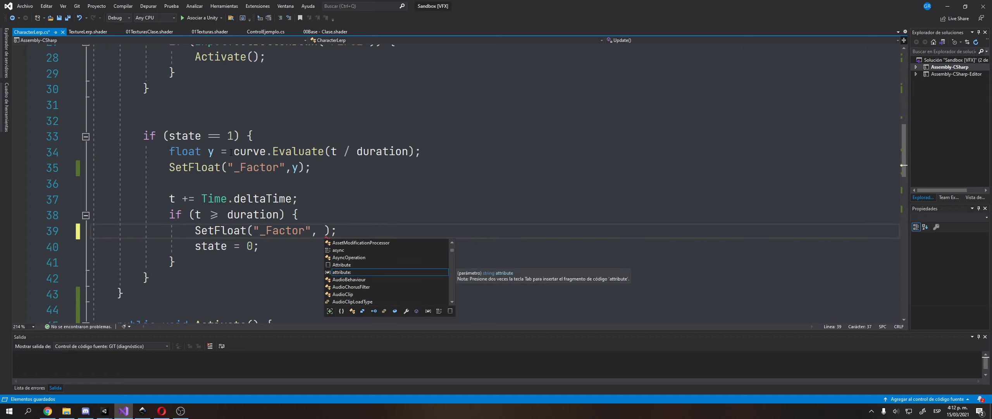
{"action": "left_click_drag", "start_coordinate": [234, 151], "coordinate": [324, 152]}
{"action": "key", "text": "ctrl+c"}
{"action": "left_click", "coordinate": [325, 231]}
{"action": "key", "text": "ctrl+v"}
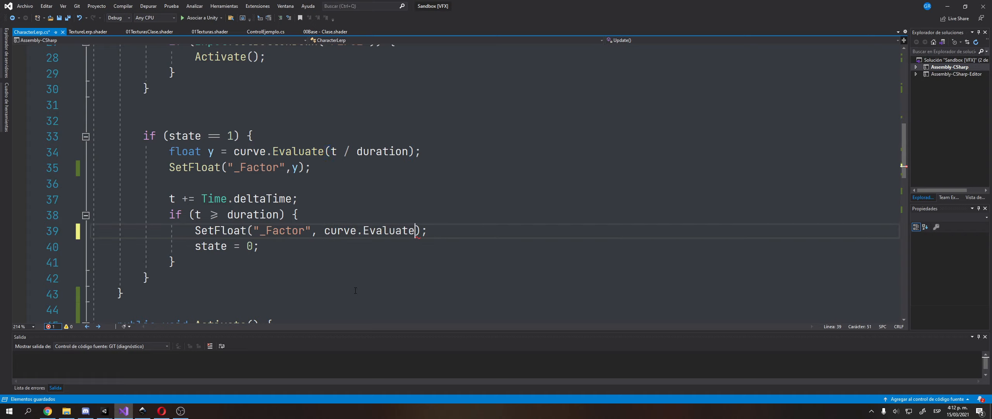
{"action": "type", "text": "(1)"}
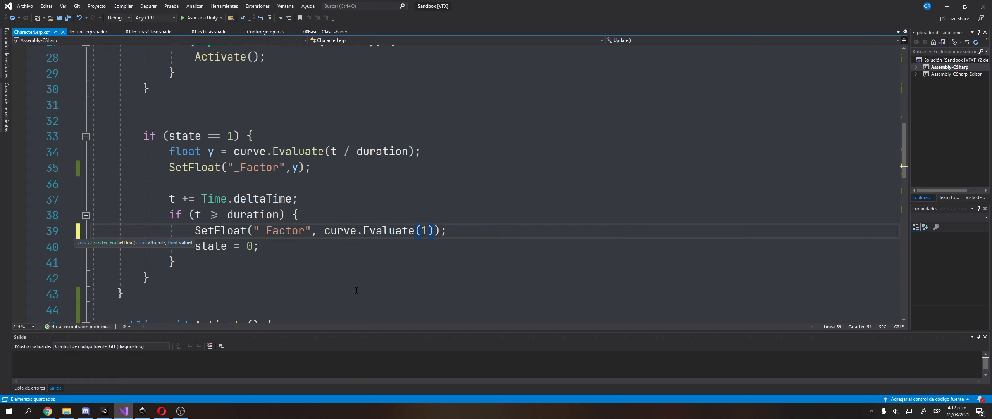
{"action": "key", "text": "ctrl+s"}
Check the new curve.Evaluate(1) argument, then bring up the VFX template drawing in Inkscape.
{"action": "left_click_drag", "start_coordinate": [168, 217], "coordinate": [183, 217]}
{"action": "left_click_drag", "start_coordinate": [428, 233], "coordinate": [422, 233]}
{"action": "left_click_drag", "start_coordinate": [312, 232], "coordinate": [444, 236]}
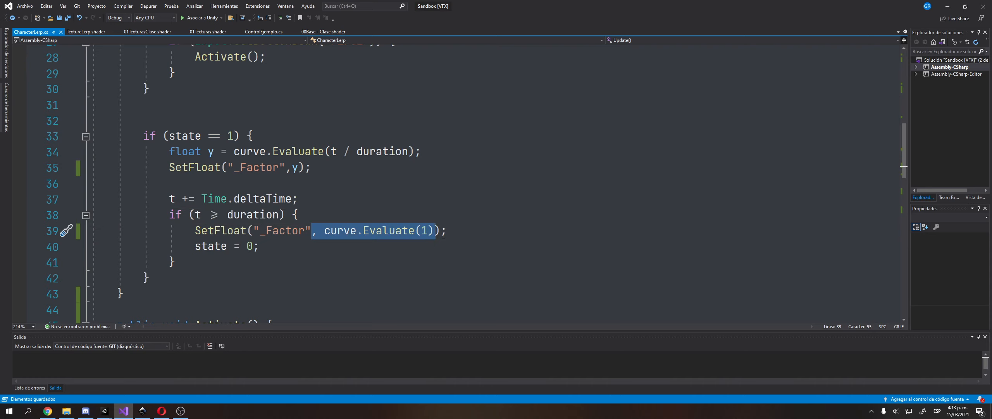
{"action": "left_click", "coordinate": [143, 411]}
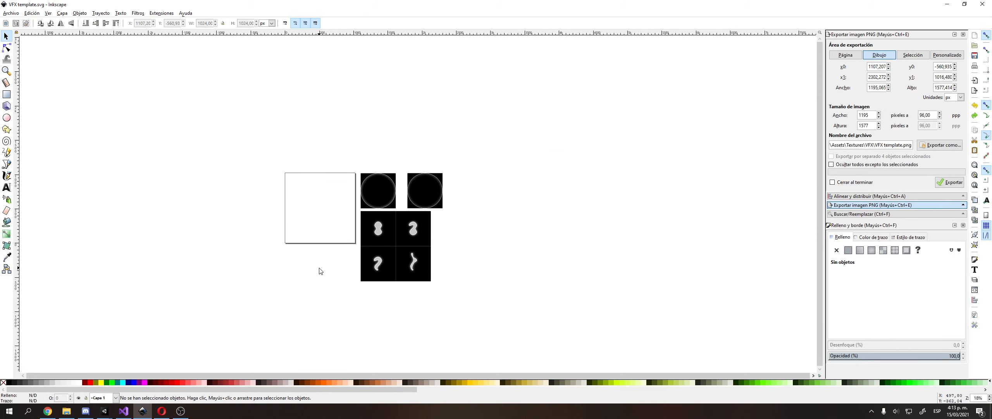
Draw a large rectangle right of the texture tiles and give it a pale pink fill.
{"action": "middle_click_drag", "start_coordinate": [320, 268], "coordinate": [245, 223]}
{"action": "middle_click_drag", "start_coordinate": [290, 201], "coordinate": [330, 200]}
{"action": "left_click", "coordinate": [7, 95]}
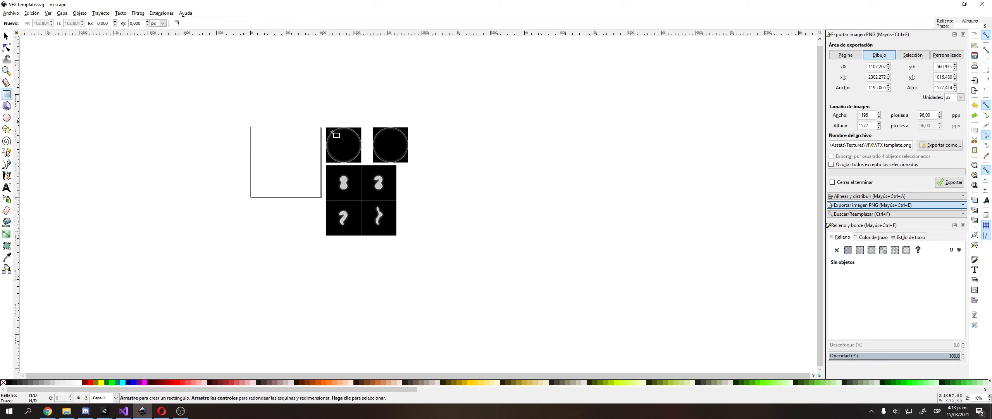
{"action": "middle_click_drag", "start_coordinate": [334, 132], "coordinate": [65, 184]}
{"action": "left_click_drag", "start_coordinate": [174, 179], "coordinate": [342, 282]}
{"action": "middle_click_drag", "start_coordinate": [343, 282], "coordinate": [444, 259]}
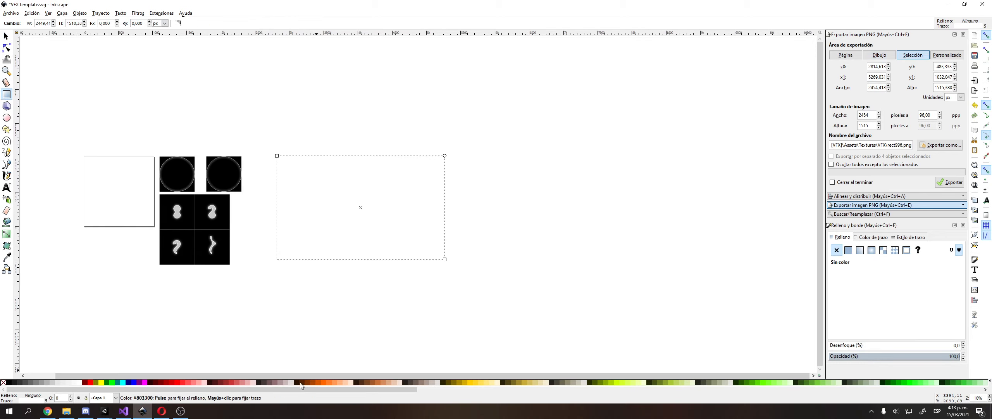
{"action": "left_click", "coordinate": [286, 383]}
{"action": "left_click", "coordinate": [291, 383]}
With the Pencil at smoothing 50, draw a wavy freehand curve across the pink rectangle.
{"action": "key", "text": "s"}
{"action": "key", "text": "Escape"}
{"action": "scroll", "coordinate": [278, 191], "scroll_direction": "up", "scroll_amount": 2, "text": "ctrl"}
{"action": "middle_click_drag", "start_coordinate": [295, 202], "coordinate": [229, 163]}
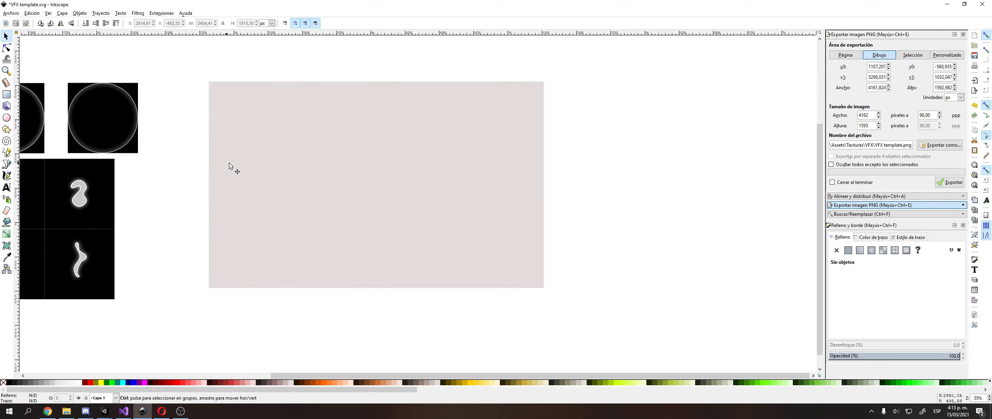
{"action": "scroll", "coordinate": [229, 162], "scroll_direction": "up", "scroll_amount": 1, "text": "ctrl"}
{"action": "left_click", "coordinate": [7, 152]}
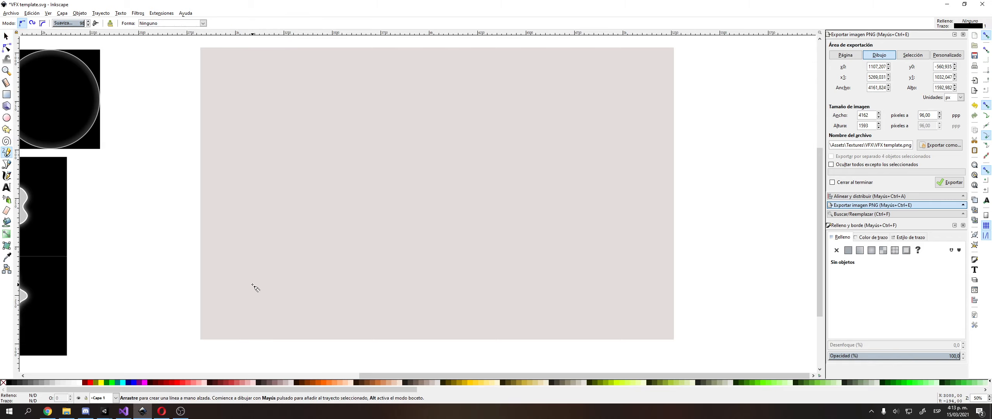
{"action": "left_click", "coordinate": [70, 23]}
{"action": "mouse_move", "coordinate": [201, 305]}
{"action": "left_mouse_down"}
{"action": "mouse_move", "coordinate": [219, 277]}
{"action": "mouse_move", "coordinate": [242, 142]}
{"action": "mouse_move", "coordinate": [271, 116]}
{"action": "mouse_move", "coordinate": [303, 117]}
{"action": "mouse_move", "coordinate": [310, 168]}
{"action": "mouse_move", "coordinate": [342, 232]}
{"action": "mouse_move", "coordinate": [385, 269]}
{"action": "mouse_move", "coordinate": [443, 174]}
{"action": "mouse_move", "coordinate": [501, 205]}
{"action": "mouse_move", "coordinate": [548, 212]}
{"action": "mouse_move", "coordinate": [578, 157]}
{"action": "mouse_move", "coordinate": [671, 131]}
{"action": "mouse_move", "coordinate": [686, 107]}
{"action": "left_mouse_up"}
{"action": "key", "text": "space"}
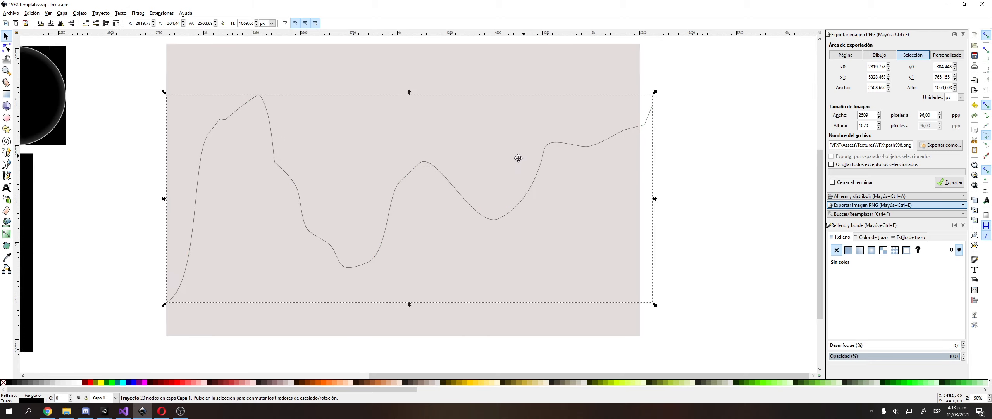
Widen the pink background rectangle slightly to the right.
{"action": "scroll", "coordinate": [653, 133], "scroll_direction": "up", "scroll_amount": 5, "text": "ctrl"}
{"action": "middle_click_drag", "start_coordinate": [509, 161], "coordinate": [562, 221]}
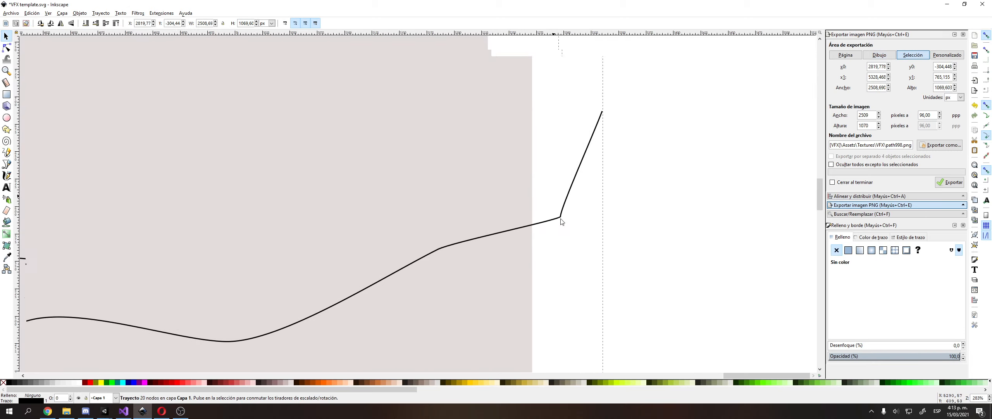
{"action": "scroll", "coordinate": [547, 197], "scroll_direction": "down", "scroll_amount": 3, "text": "ctrl"}
{"action": "left_click", "coordinate": [492, 173]}
{"action": "scroll", "coordinate": [488, 167], "scroll_direction": "down", "scroll_amount": 2, "text": "ctrl"}
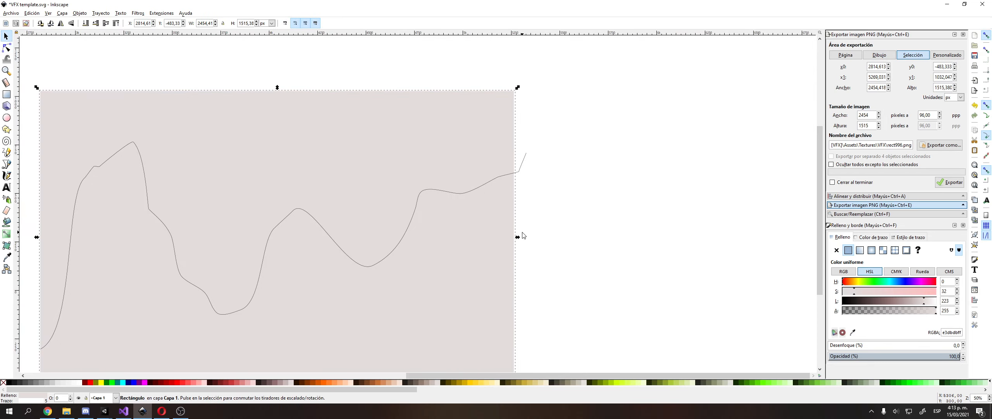
{"action": "left_click_drag", "start_coordinate": [518, 237], "coordinate": [532, 236]}
{"action": "left_click", "coordinate": [541, 227]}
{"action": "scroll", "coordinate": [527, 216], "scroll_direction": "down", "scroll_amount": 2, "text": "ctrl"}
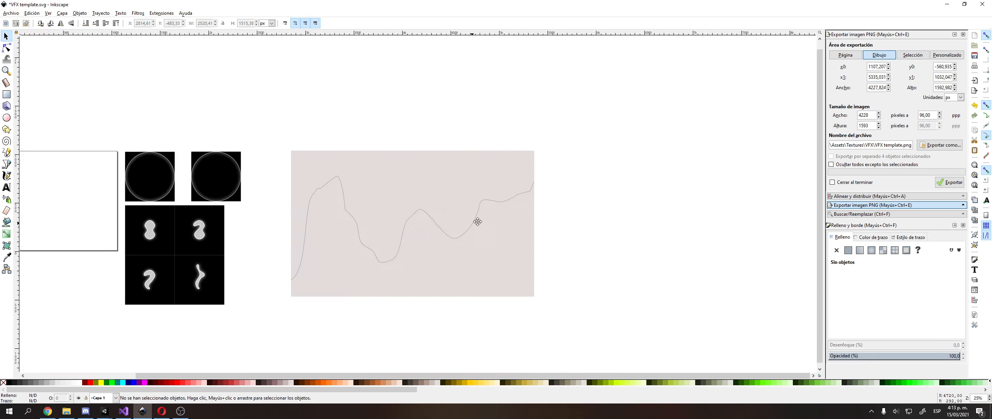
{"action": "scroll", "coordinate": [465, 227], "scroll_direction": "up", "scroll_amount": 2, "text": "ctrl"}
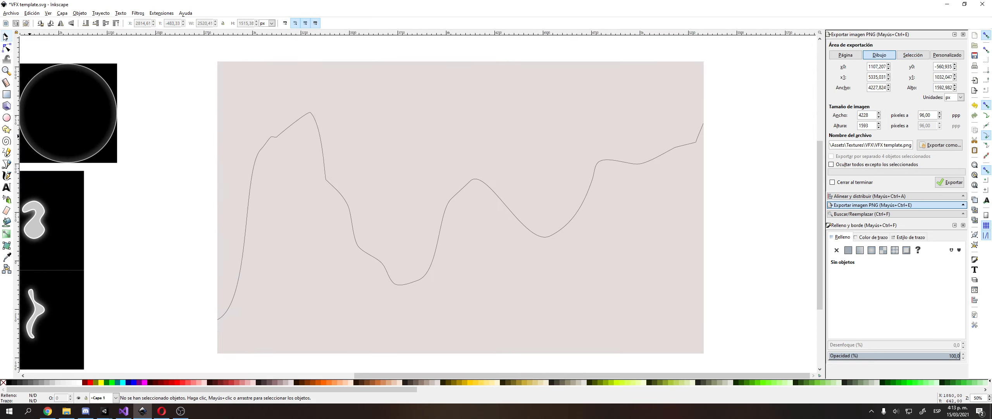
Start drawing another rectangle with the Rectangle tool.
{"action": "left_click", "coordinate": [6, 94]}
{"action": "scroll", "coordinate": [294, 115], "scroll_direction": "down", "scroll_amount": 5}
{"action": "middle_click_drag", "start_coordinate": [294, 115], "coordinate": [363, 198]}
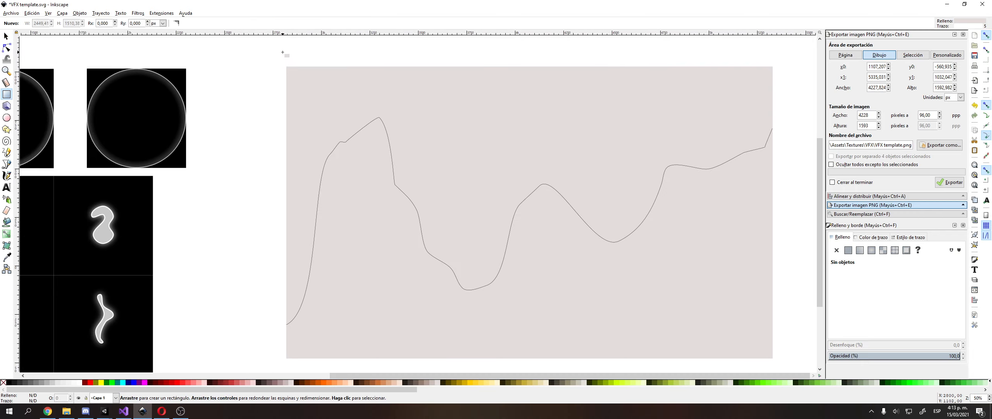
Draw a small rectangle at the pink area's corner and fill it greyish pink (c8b7b7).
{"action": "left_click_drag", "start_coordinate": [283, 52], "coordinate": [312, 64]}
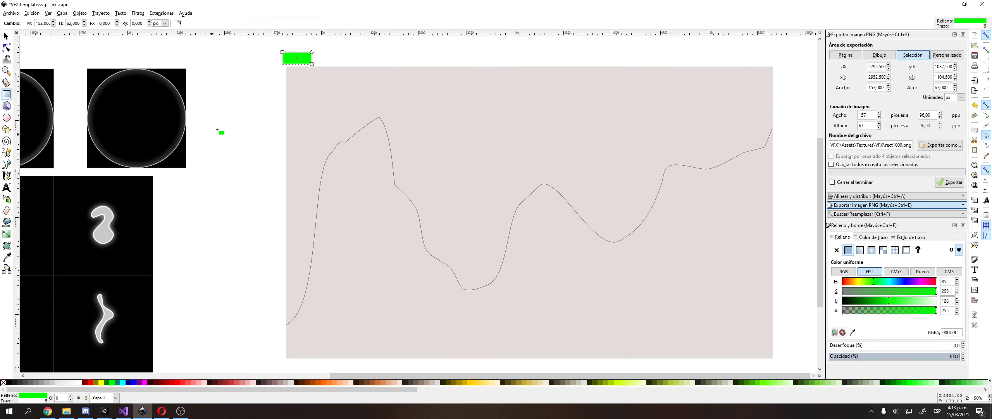
{"action": "key", "text": "s"}
{"action": "middle_click_drag", "start_coordinate": [226, 85], "coordinate": [204, 143]}
{"action": "scroll", "coordinate": [232, 133], "scroll_direction": "up", "scroll_amount": 2, "text": "ctrl"}
{"action": "left_click_drag", "start_coordinate": [308, 99], "coordinate": [314, 126]}
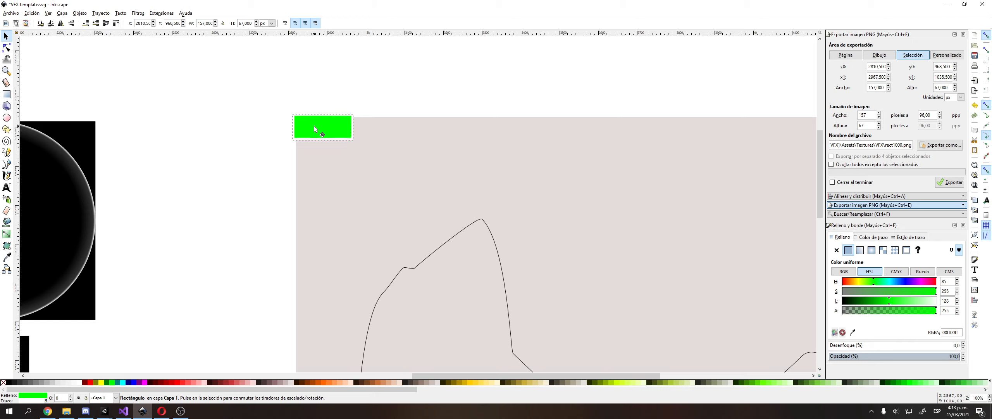
{"action": "left_click", "coordinate": [317, 155]}
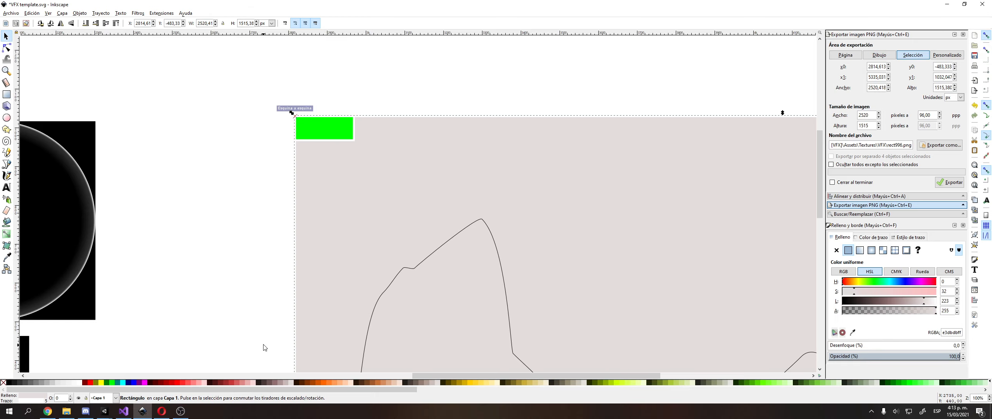
{"action": "left_click", "coordinate": [322, 130]}
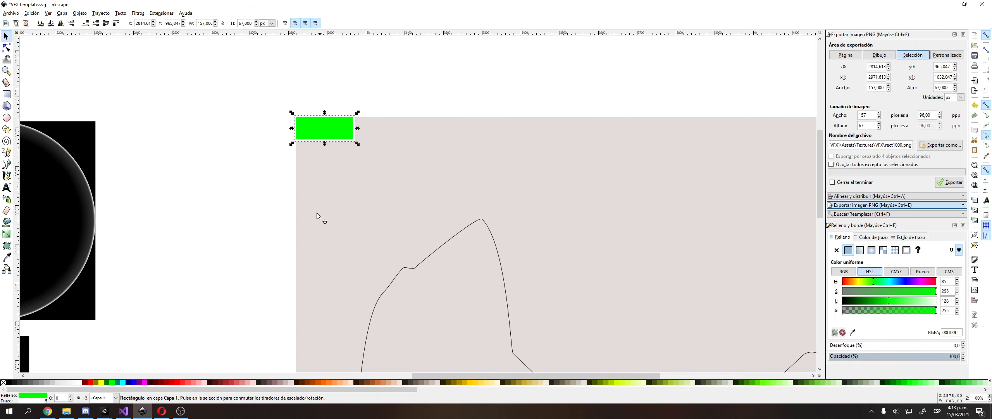
{"action": "left_click", "coordinate": [284, 381]}
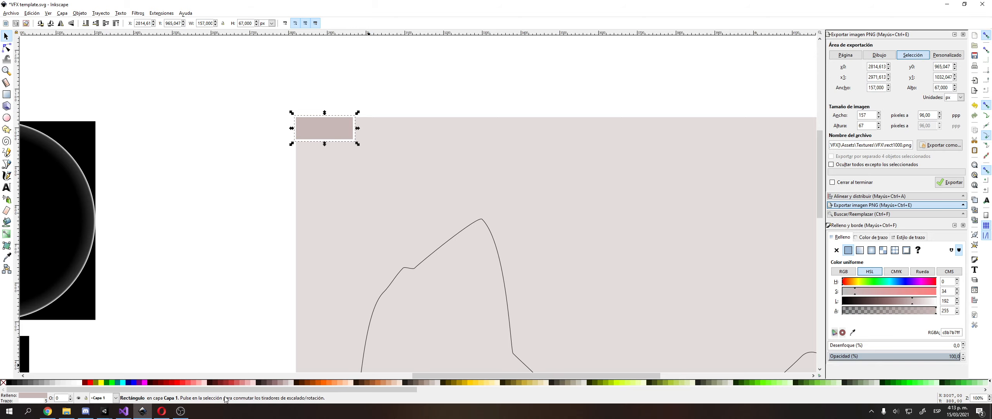
{"action": "key", "text": "Escape"}
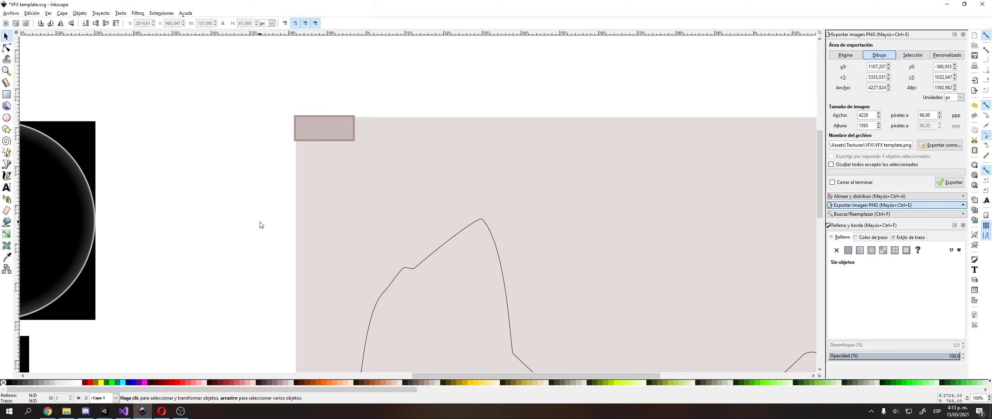
{"action": "scroll", "coordinate": [261, 222], "scroll_direction": "down", "scroll_amount": 1, "text": "ctrl"}
{"action": "middle_click_drag", "start_coordinate": [261, 221], "coordinate": [262, 149]}
Snap the small rectangle to the pink area's bottom-left corner.
{"action": "left_click", "coordinate": [307, 89]}
{"action": "scroll", "coordinate": [307, 88], "scroll_direction": "down", "scroll_amount": 2, "text": "ctrl"}
{"action": "middle_click_drag", "start_coordinate": [292, 89], "coordinate": [259, 127]}
{"action": "scroll", "coordinate": [260, 122], "scroll_direction": "up", "scroll_amount": 3, "text": "ctrl"}
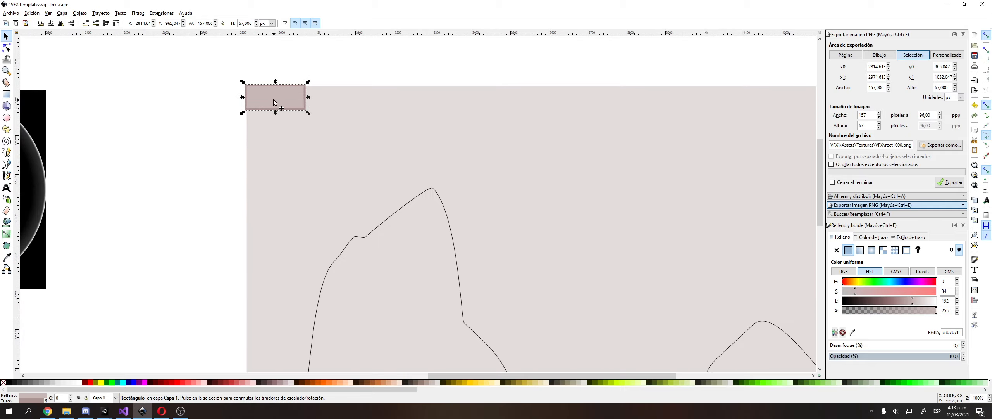
{"action": "middle_click_drag", "start_coordinate": [273, 99], "coordinate": [284, 120]}
{"action": "scroll", "coordinate": [291, 124], "scroll_direction": "down", "scroll_amount": 4}
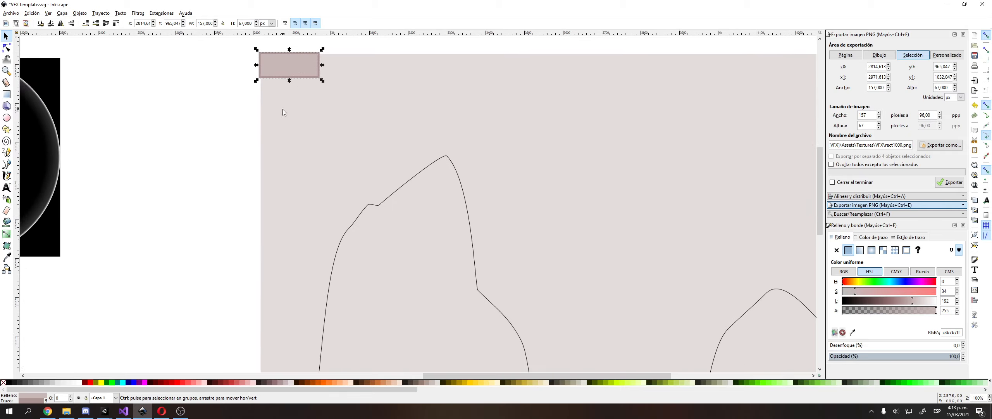
{"action": "scroll", "coordinate": [282, 109], "scroll_direction": "down", "scroll_amount": 2, "text": "ctrl"}
{"action": "left_click_drag", "start_coordinate": [287, 90], "coordinate": [311, 304]}
{"action": "middle_click_drag", "start_coordinate": [311, 305], "coordinate": [348, 194]}
{"action": "left_click_drag", "start_coordinate": [347, 194], "coordinate": [328, 252]}
Stretch the rectangle into a full-height strip with fill alpha 65.
{"action": "scroll", "coordinate": [291, 232], "scroll_direction": "up", "scroll_amount": 3, "text": "ctrl"}
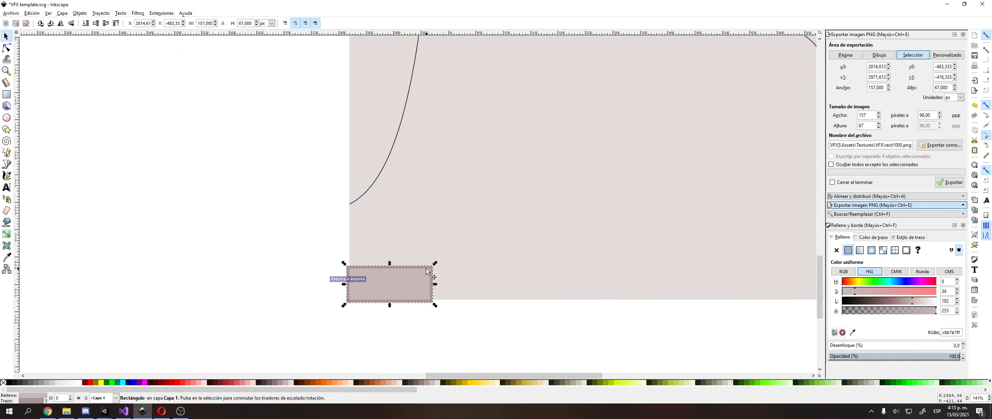
{"action": "middle_click_drag", "start_coordinate": [407, 135], "coordinate": [345, 245]}
{"action": "scroll", "coordinate": [361, 126], "scroll_direction": "down", "scroll_amount": 4, "text": "ctrl"}
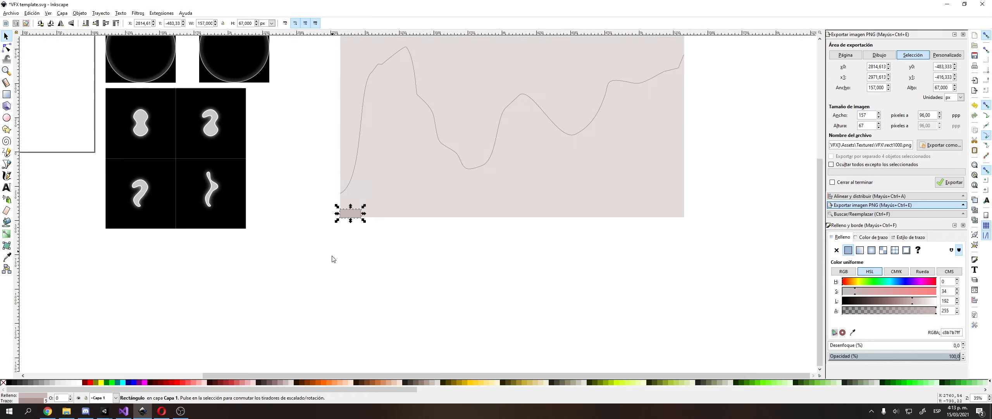
{"action": "left_click_drag", "start_coordinate": [351, 208], "coordinate": [341, 65]}
{"action": "middle_click_drag", "start_coordinate": [336, 79], "coordinate": [340, 99]}
{"action": "left_click_drag", "start_coordinate": [937, 310], "coordinate": [867, 310]}
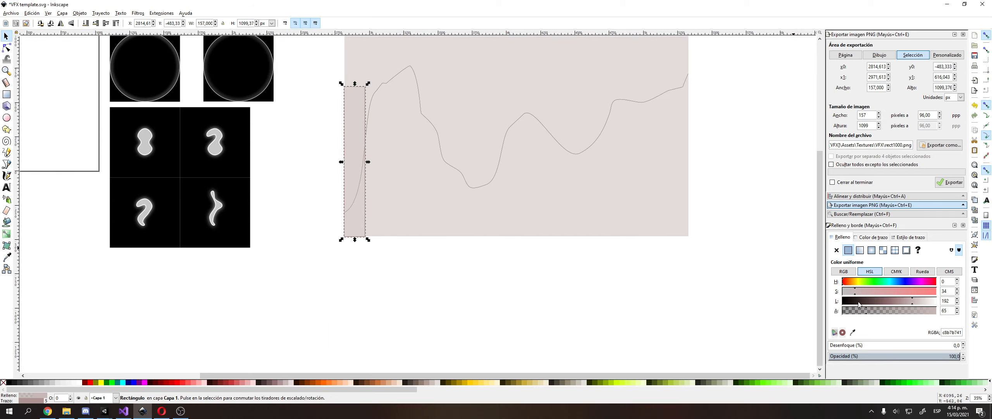
{"action": "middle_click_drag", "start_coordinate": [348, 59], "coordinate": [378, 122]}
{"action": "left_click_drag", "start_coordinate": [381, 145], "coordinate": [389, 111]}
{"action": "scroll", "coordinate": [389, 217], "scroll_direction": "up", "scroll_amount": 1, "text": "ctrl"}
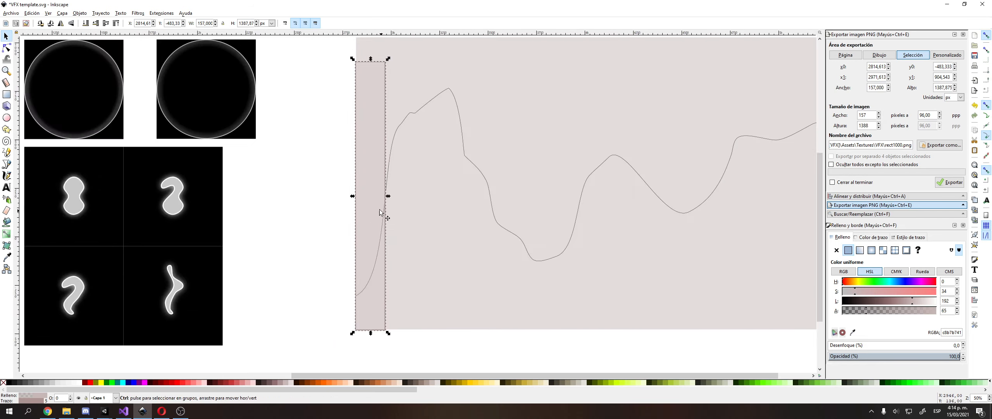
Duplicate the strip repeatedly with Ctrl+D to tile a row across the pink area.
{"action": "key", "text": "ctrl+d"}
{"action": "left_click_drag", "start_coordinate": [359, 207], "coordinate": [425, 202]}
{"action": "key", "text": "ctrl+d"}
{"action": "scroll", "coordinate": [425, 205], "scroll_direction": "down", "scroll_amount": 1, "text": "ctrl"}
{"action": "left_click_drag", "start_coordinate": [316, 64], "coordinate": [454, 225]}
{"action": "key", "text": "ctrl+d"}
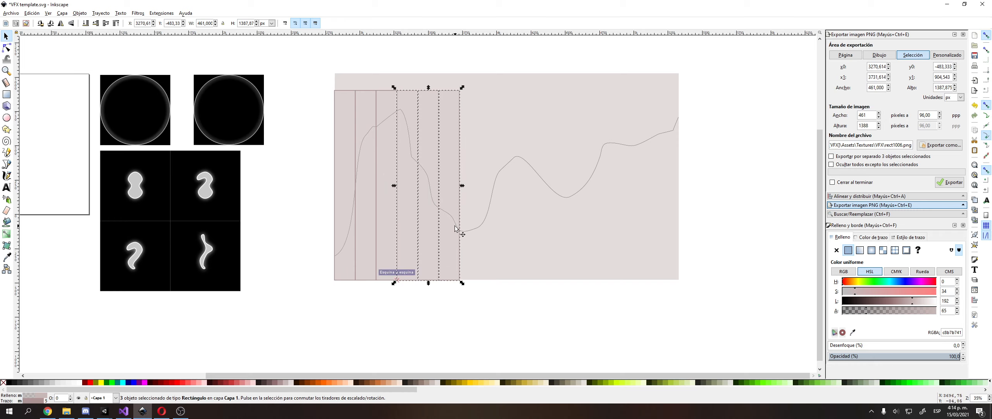
{"action": "left_click_drag", "start_coordinate": [311, 74], "coordinate": [491, 303]}
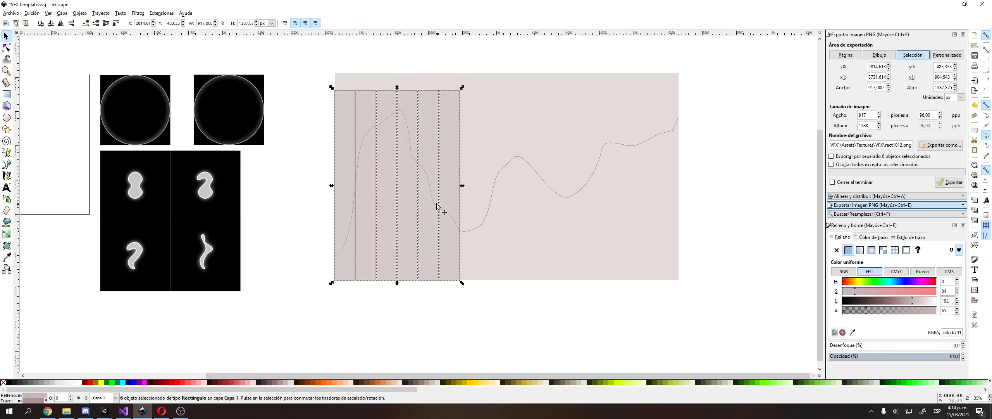
{"action": "key", "text": "ctrl+d"}
{"action": "left_click_drag", "start_coordinate": [436, 205], "coordinate": [665, 189]}
Delete the extra rightmost strip, then return to CharacterLerp and highlight the if (t >= duration) line.
{"action": "left_click", "coordinate": [732, 103]}
{"action": "left_click", "coordinate": [699, 107]}
{"action": "key", "text": "Delete"}
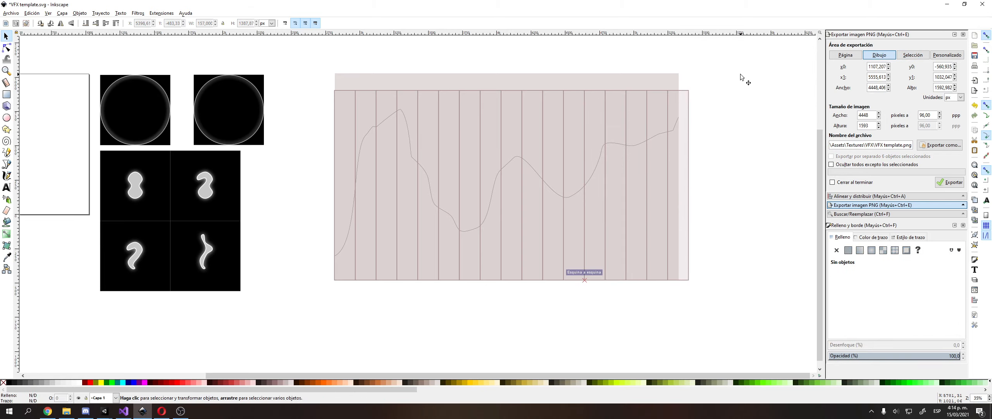
{"action": "middle_click_drag", "start_coordinate": [684, 99], "coordinate": [577, 140]}
{"action": "scroll", "coordinate": [576, 140], "scroll_direction": "up", "scroll_amount": 4, "text": "ctrl"}
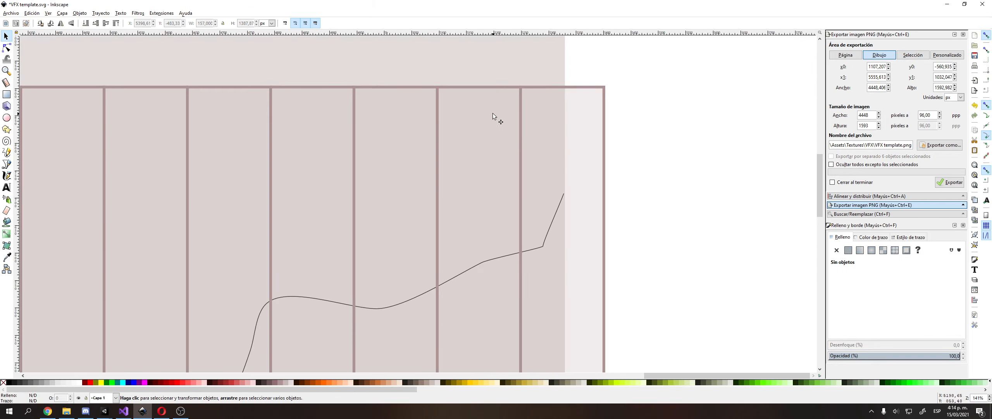
{"action": "left_click", "coordinate": [519, 253]}
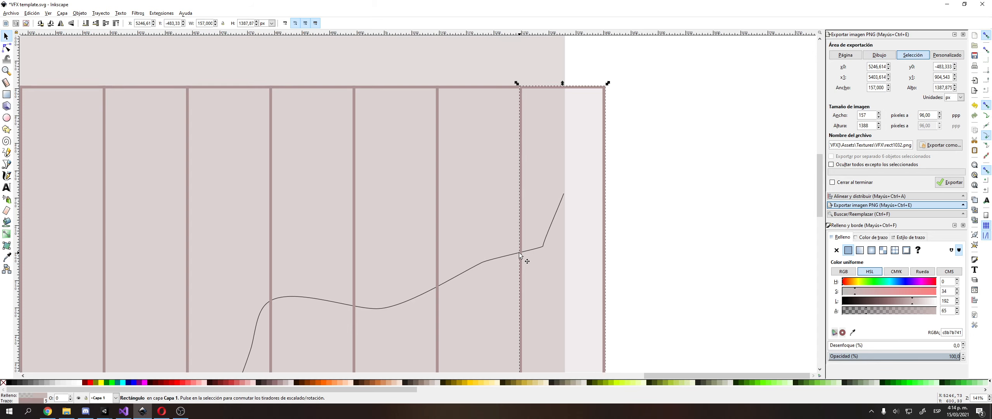
{"action": "scroll", "coordinate": [519, 251], "scroll_direction": "down", "scroll_amount": 1, "text": "ctrl"}
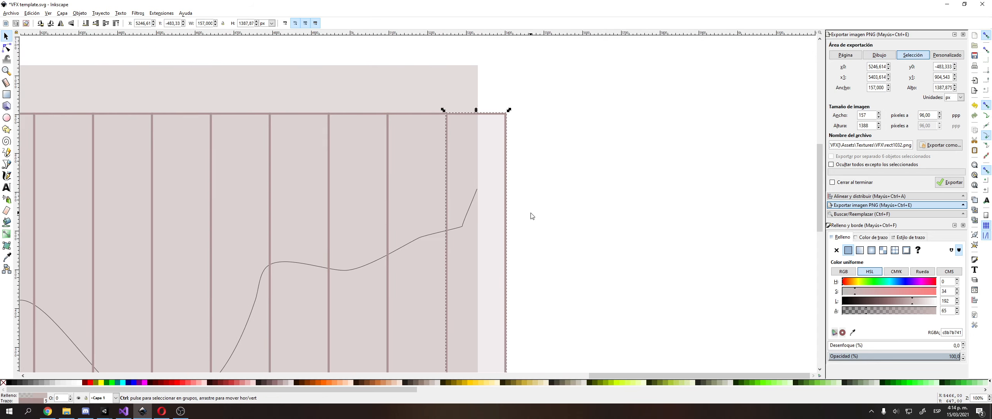
{"action": "left_click", "coordinate": [532, 216]}
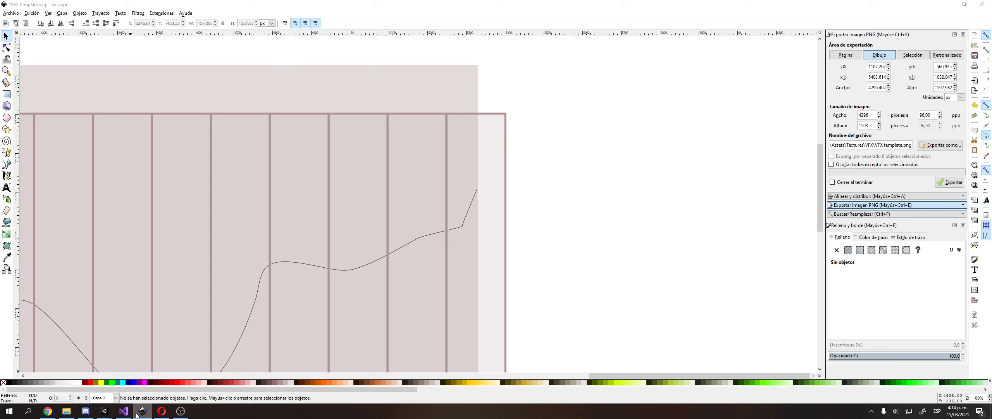
{"action": "left_click", "coordinate": [123, 410]}
{"action": "left_click_drag", "start_coordinate": [171, 214], "coordinate": [312, 216]}
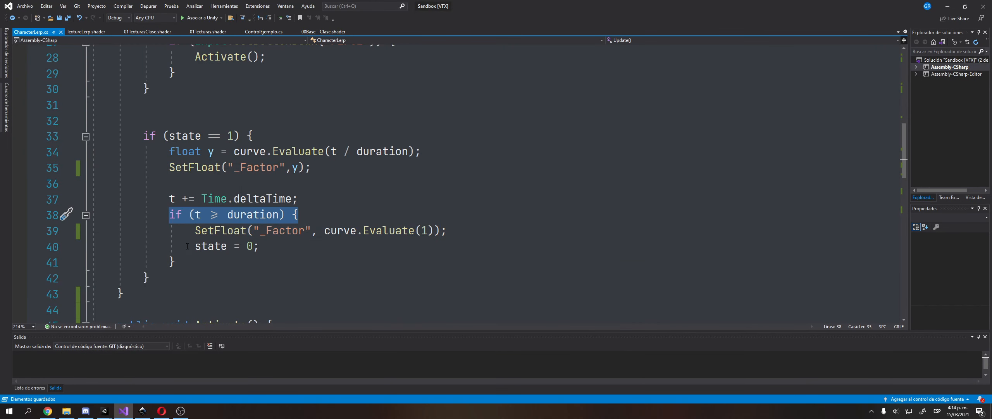
{"action": "left_click_drag", "start_coordinate": [182, 246], "coordinate": [312, 231]}
{"action": "left_click_drag", "start_coordinate": [163, 151], "coordinate": [422, 152]}
{"action": "key", "text": "alt+Tab"}
{"action": "key", "text": "Delete"}
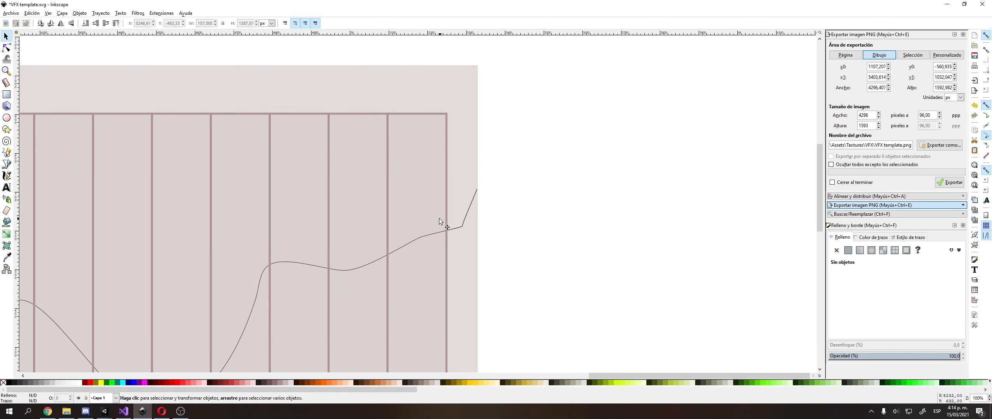
{"action": "key", "text": "alt+Tab"}
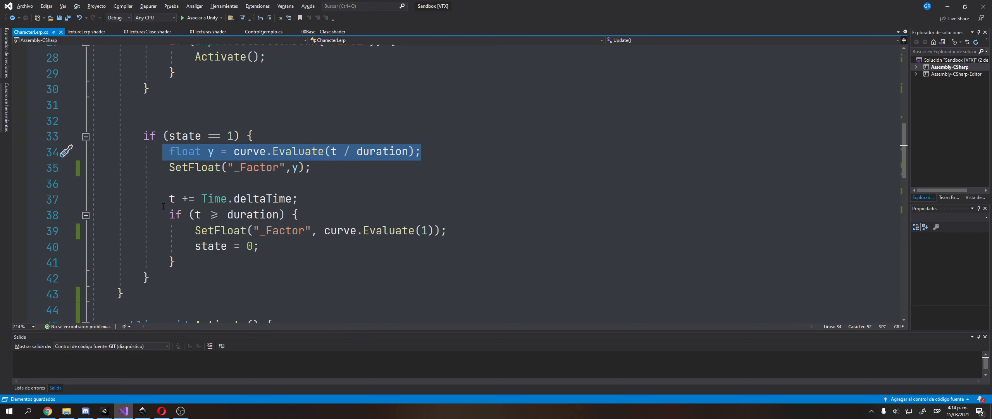
{"action": "left_click_drag", "start_coordinate": [164, 212], "coordinate": [304, 215]}
{"action": "left_click", "coordinate": [304, 217]}
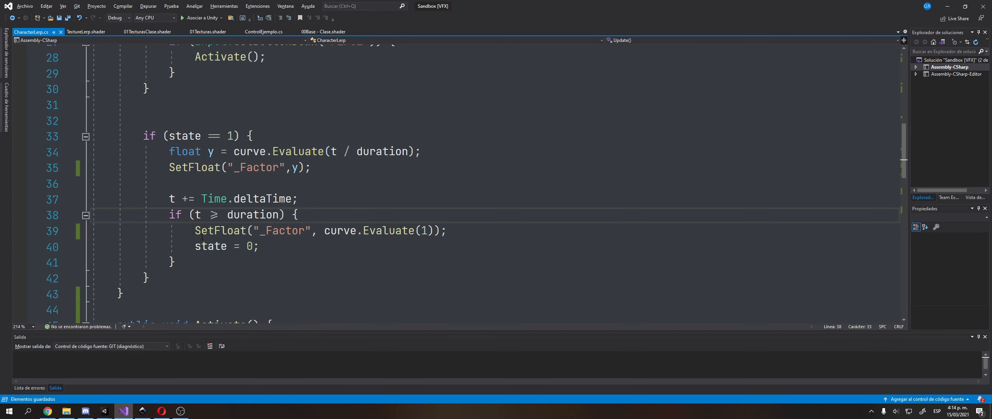
{"action": "left_click_drag", "start_coordinate": [195, 230], "coordinate": [435, 230]}
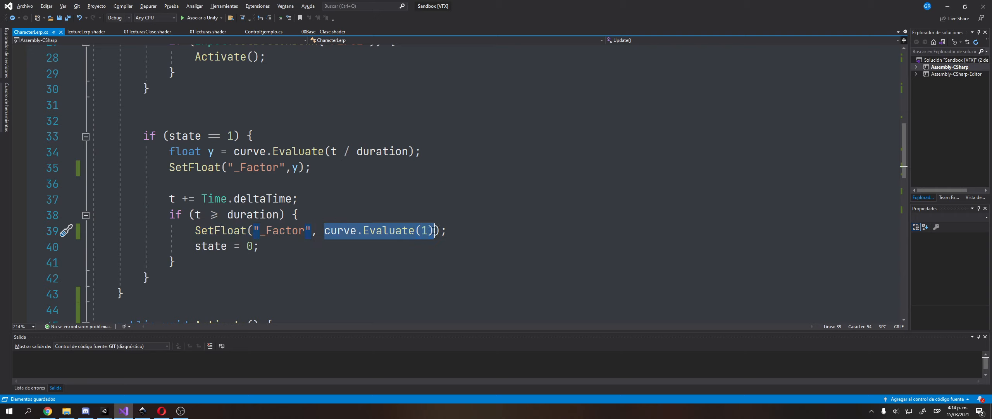
{"action": "key", "text": "Left"}
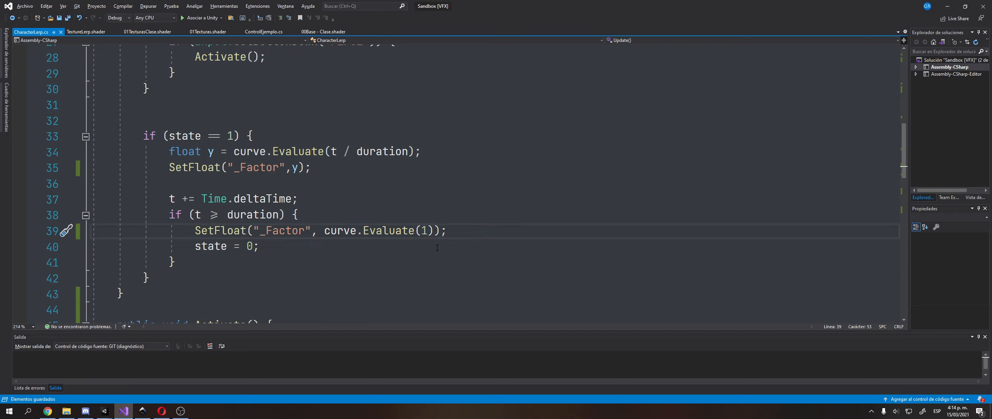
{"action": "key", "text": "shift+Left"}
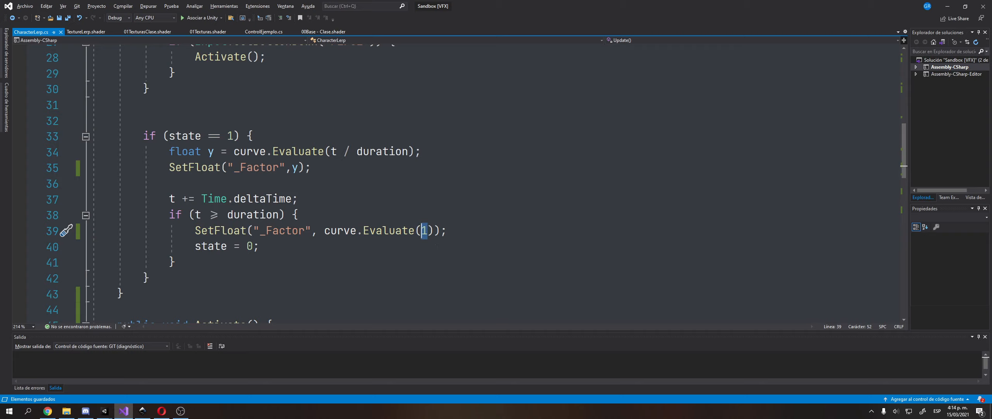
{"action": "mouse_move", "coordinate": [373, 231]}
{"action": "left_click_drag", "start_coordinate": [169, 216], "coordinate": [300, 216]}
{"action": "left_click", "coordinate": [301, 216]}
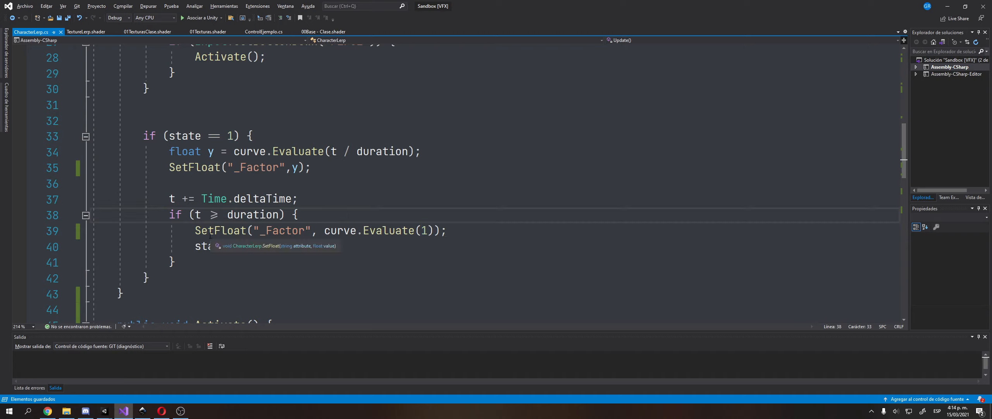
{"action": "left_click_drag", "start_coordinate": [196, 233], "coordinate": [466, 234]}
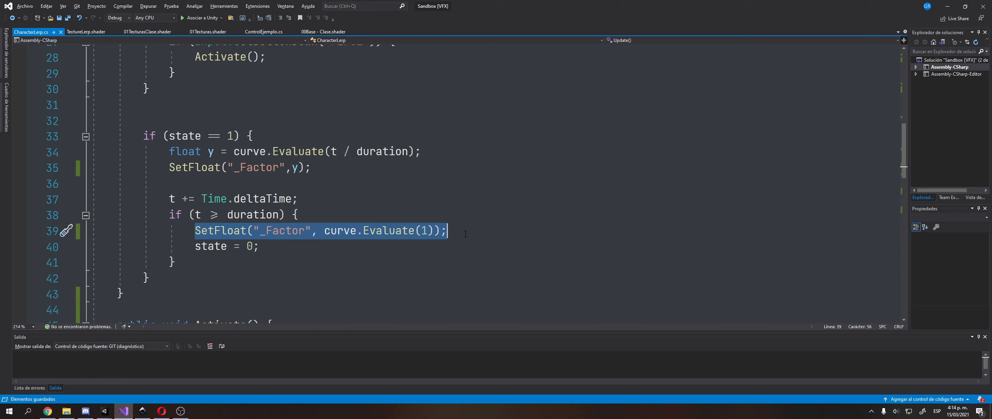
{"action": "scroll", "coordinate": [465, 234], "scroll_direction": "up", "scroll_amount": 1}
{"action": "scroll", "coordinate": [480, 201], "scroll_direction": "down", "scroll_amount": 1}
{"action": "key", "text": "alt+Tab"}
{"action": "left_click", "coordinate": [425, 147]}
{"action": "left_click", "coordinate": [355, 148]}
{"action": "scroll", "coordinate": [355, 147], "scroll_direction": "down", "scroll_amount": 2, "text": "ctrl"}
{"action": "middle_click_drag", "start_coordinate": [317, 165], "coordinate": [481, 118]}
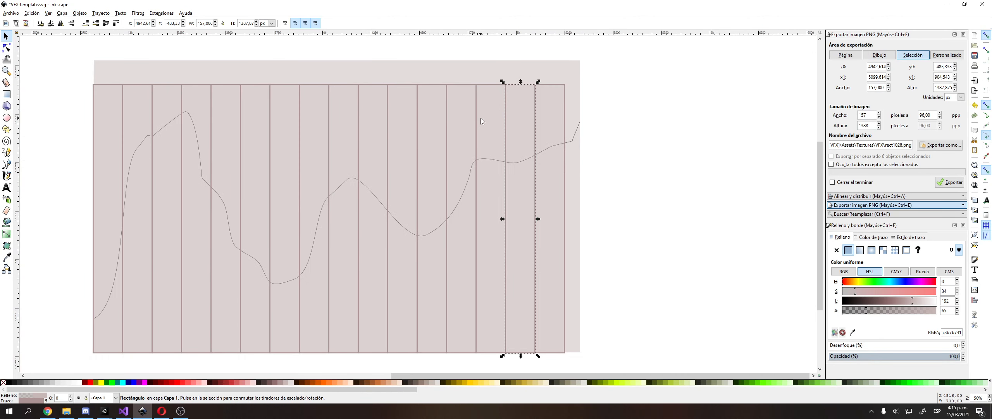
{"action": "left_click", "coordinate": [481, 118]}
{"action": "left_click", "coordinate": [462, 120]}
{"action": "left_click", "coordinate": [423, 123]}
{"action": "left_click", "coordinate": [402, 125]}
{"action": "left_click", "coordinate": [372, 122]}
{"action": "left_click", "coordinate": [336, 119]}
{"action": "left_click", "coordinate": [310, 116]}
{"action": "left_click", "coordinate": [269, 118]}
{"action": "left_click", "coordinate": [266, 115]}
{"action": "left_click", "coordinate": [232, 112]}
{"action": "left_click", "coordinate": [202, 111]}
{"action": "left_click", "coordinate": [163, 101]}
{"action": "left_click", "coordinate": [132, 98]}
{"action": "left_click", "coordinate": [112, 96]}
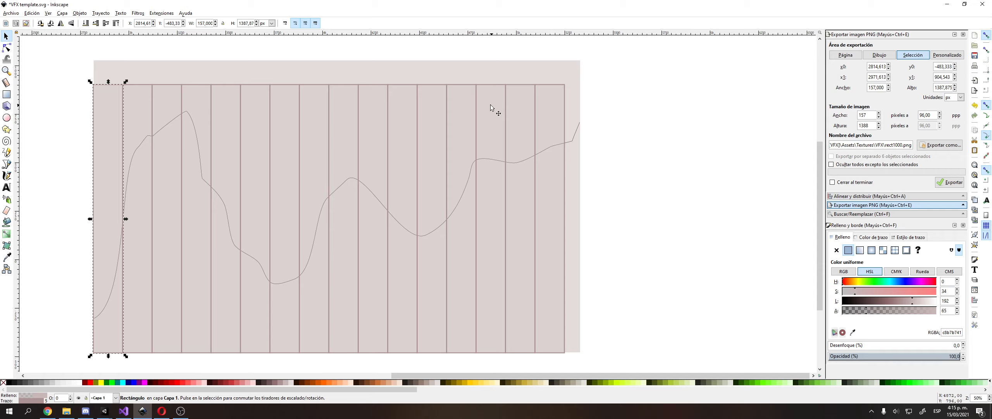
{"action": "left_click", "coordinate": [612, 225]}
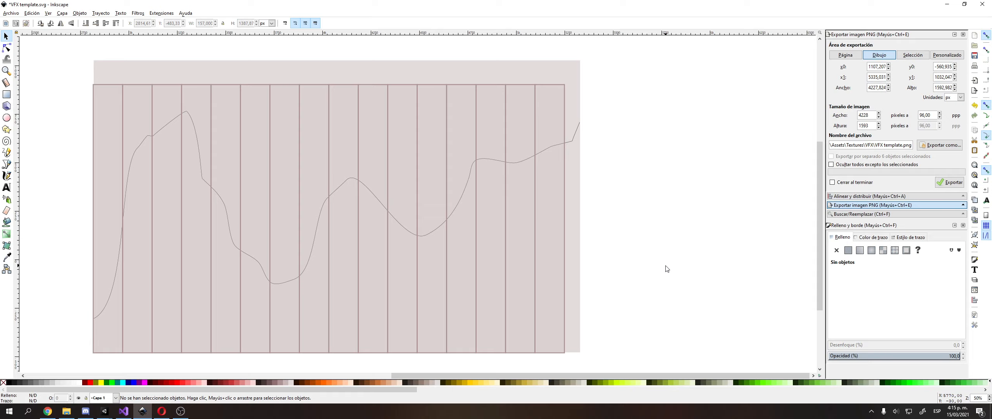
{"action": "middle_click_drag", "start_coordinate": [643, 286], "coordinate": [656, 268]}
{"action": "left_click_drag", "start_coordinate": [554, 173], "coordinate": [444, 155]}
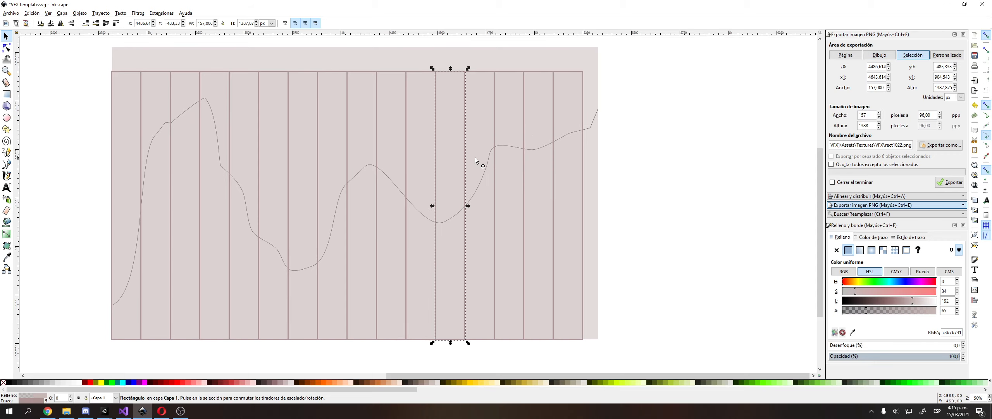
{"action": "key", "text": "Escape"}
{"action": "key", "text": "alt+Tab"}
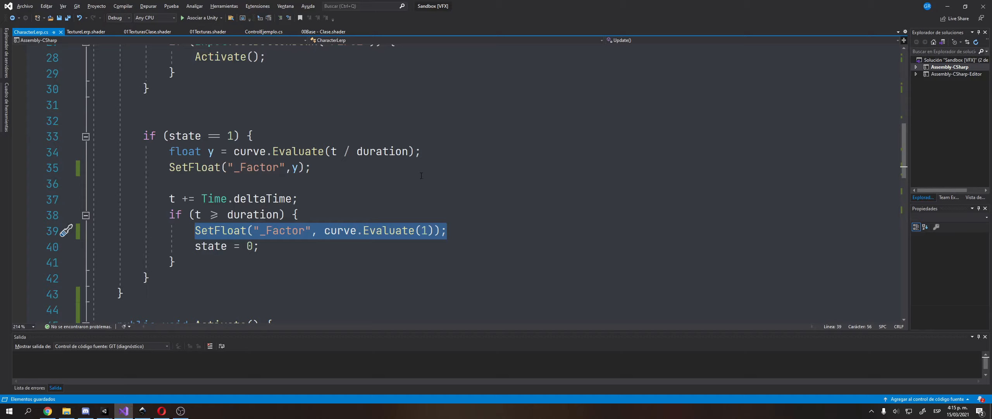
{"action": "key", "text": "alt+Tab"}
{"action": "middle_click_drag", "start_coordinate": [388, 144], "coordinate": [479, 132]}
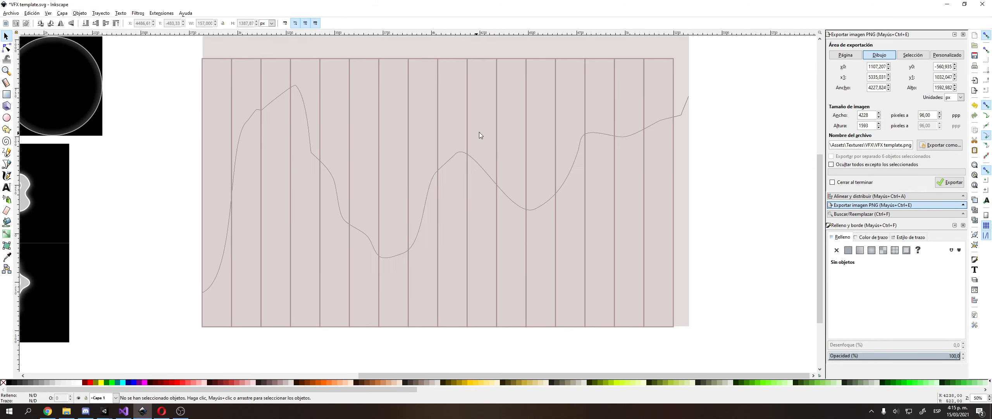
{"action": "scroll", "coordinate": [187, 131], "scroll_direction": "down", "scroll_amount": 1, "text": "ctrl"}
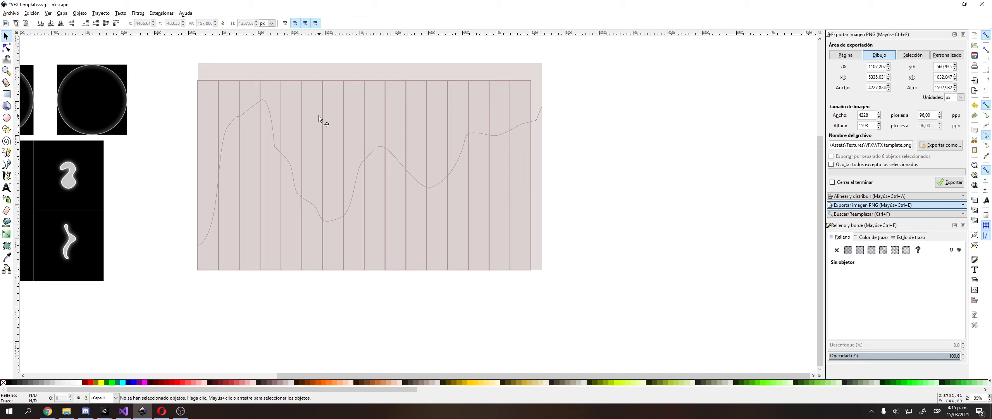
{"action": "key", "text": "alt+Tab"}
{"action": "scroll", "coordinate": [326, 191], "scroll_direction": "up", "scroll_amount": 1}
{"action": "scroll", "coordinate": [337, 176], "scroll_direction": "down", "scroll_amount": 1}
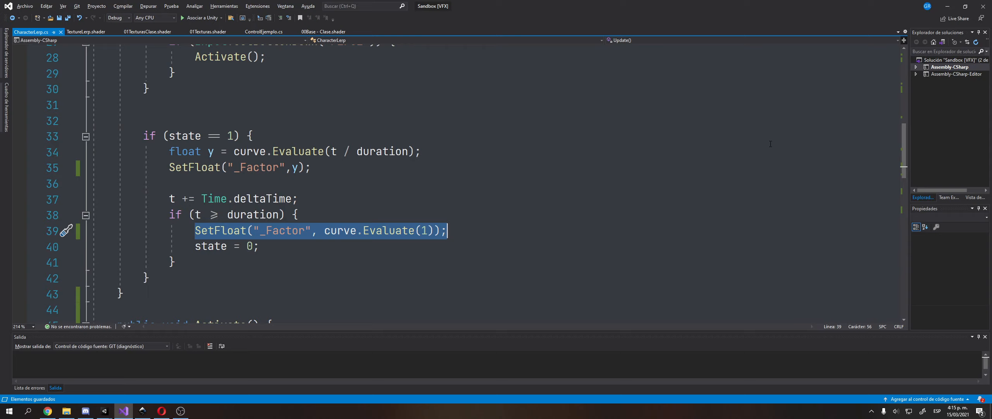
{"action": "left_click", "coordinate": [729, 121]}
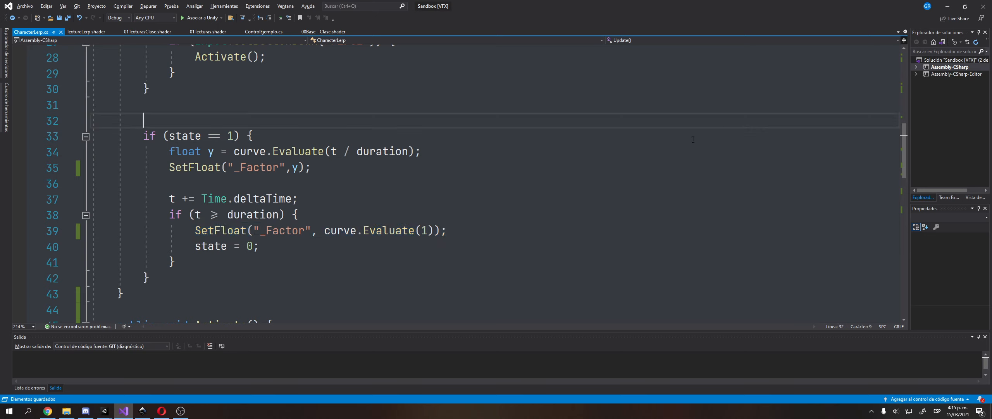
{"action": "scroll", "coordinate": [671, 138], "scroll_direction": "down", "scroll_amount": 5}
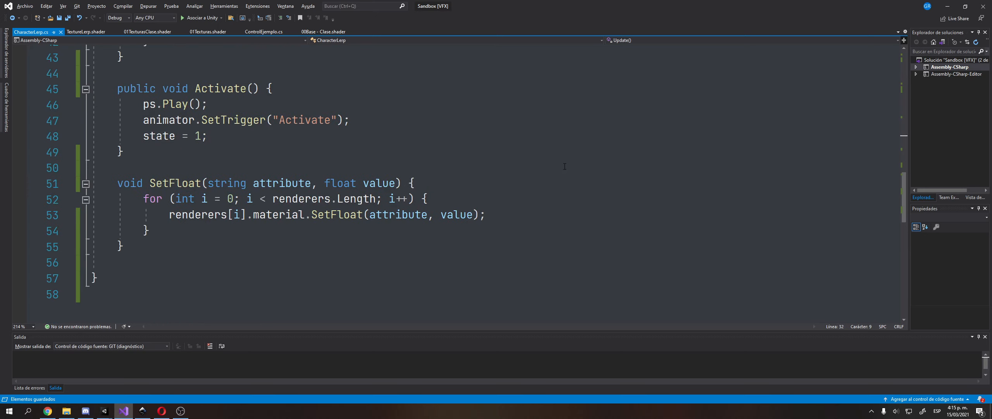
{"action": "double_click", "coordinate": [169, 190]}
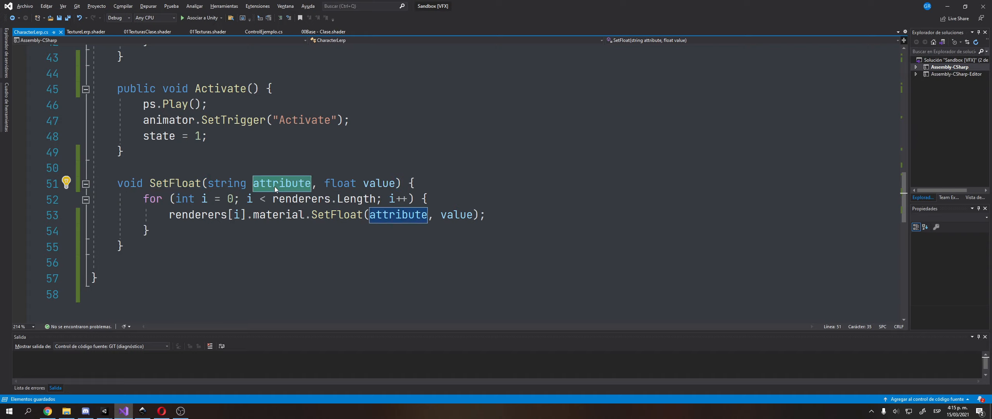
{"action": "double_click", "coordinate": [374, 183]}
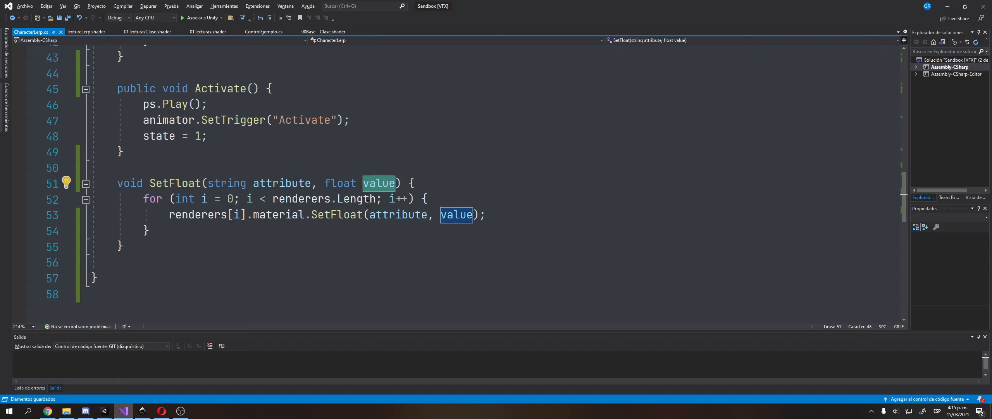
{"action": "double_click", "coordinate": [402, 220]}
{"action": "double_click", "coordinate": [457, 217]}
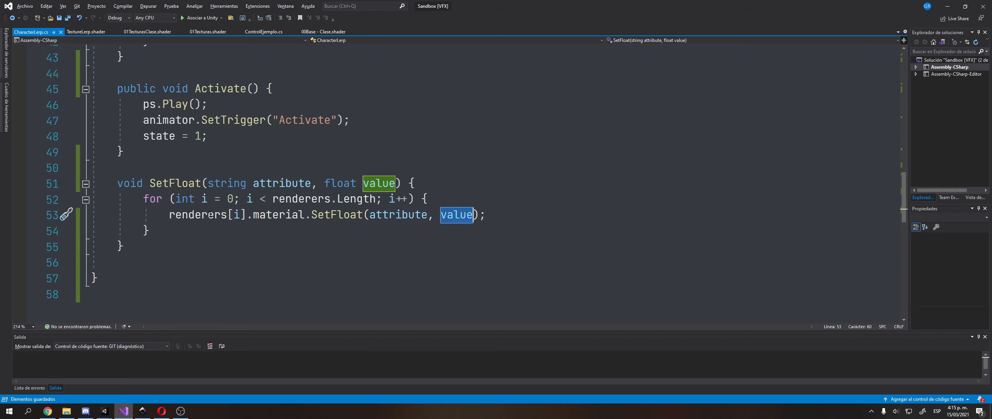
{"action": "left_click", "coordinate": [145, 200]}
{"action": "left_click_drag", "start_coordinate": [146, 200], "coordinate": [186, 226]}
{"action": "left_click", "coordinate": [186, 226]}
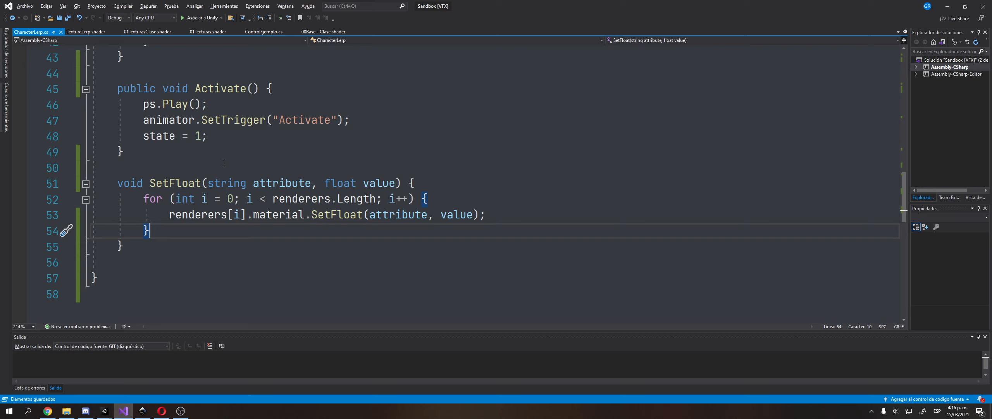
In the Sandbox Main project, toggle SM_Warhammer's Mesh Renderer off and back on.
{"action": "left_click", "coordinate": [105, 411]}
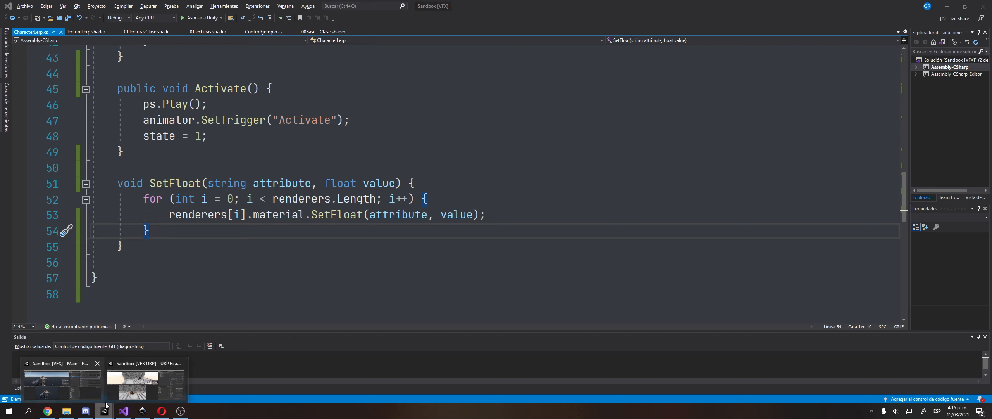
{"action": "left_click", "coordinate": [86, 396]}
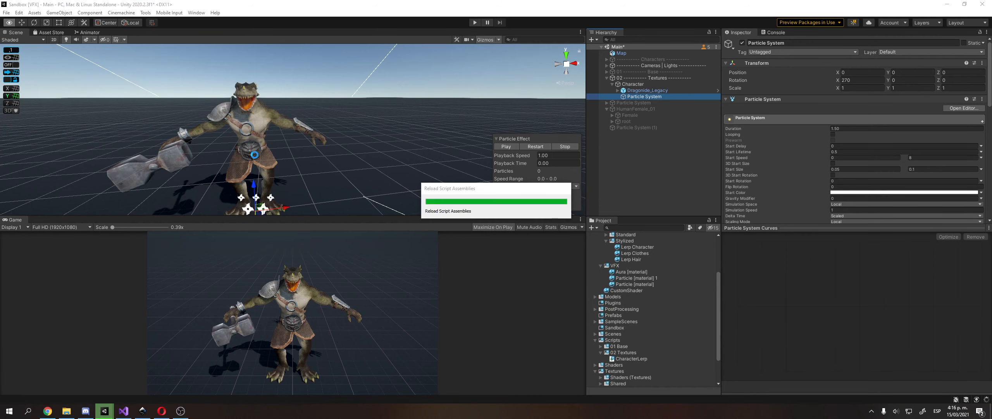
{"action": "left_click", "coordinate": [176, 163]}
{"action": "left_click", "coordinate": [176, 162]}
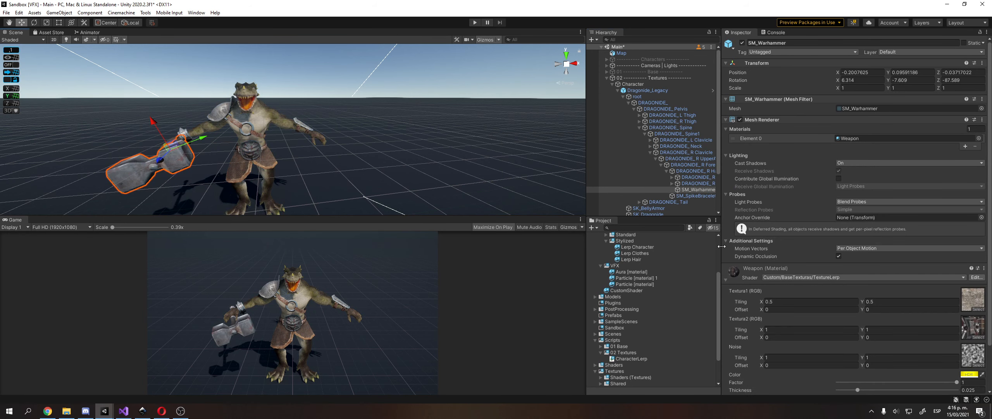
{"action": "left_click", "coordinate": [740, 120]}
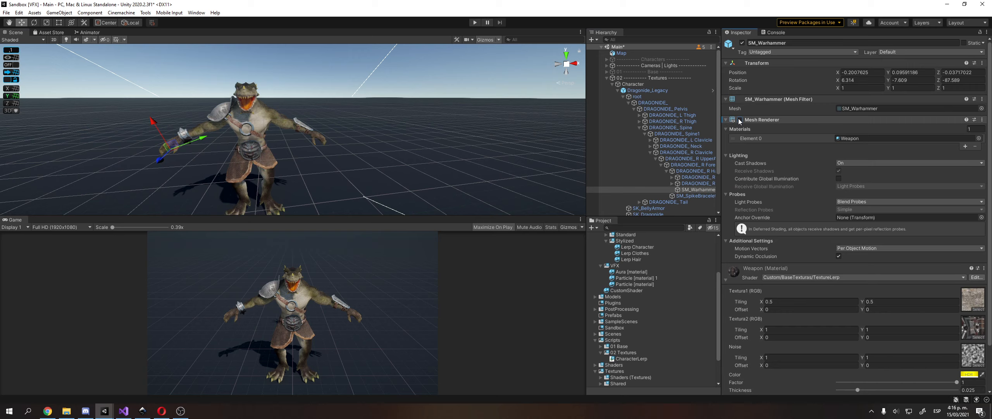
{"action": "left_click", "coordinate": [740, 120]}
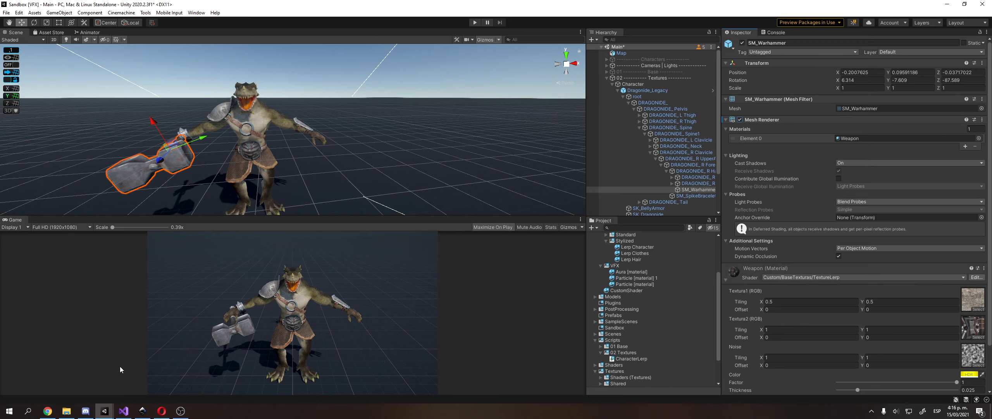
{"action": "mouse_move", "coordinate": [162, 414]}
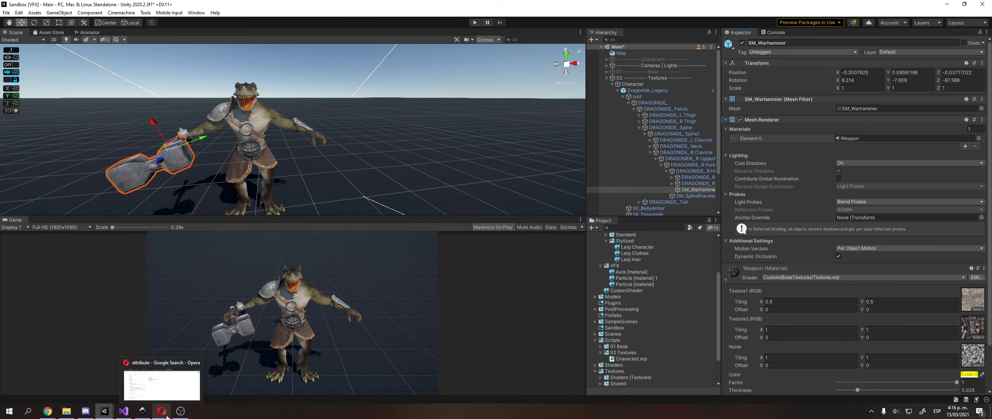
Scroll through CharacterLerp's Update method, highlighting the Fire1 input check.
{"action": "left_click", "coordinate": [150, 411]}
{"action": "scroll", "coordinate": [598, 151], "scroll_direction": "down", "scroll_amount": 2, "text": "ctrl"}
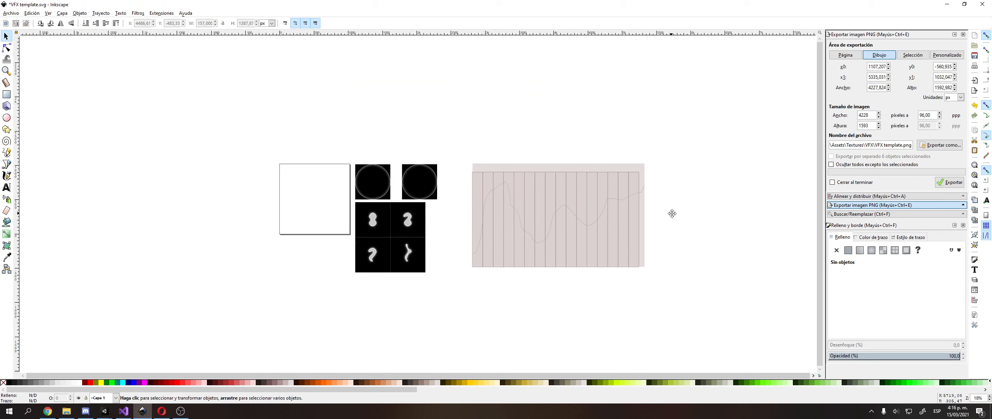
{"action": "left_click", "coordinate": [124, 411]}
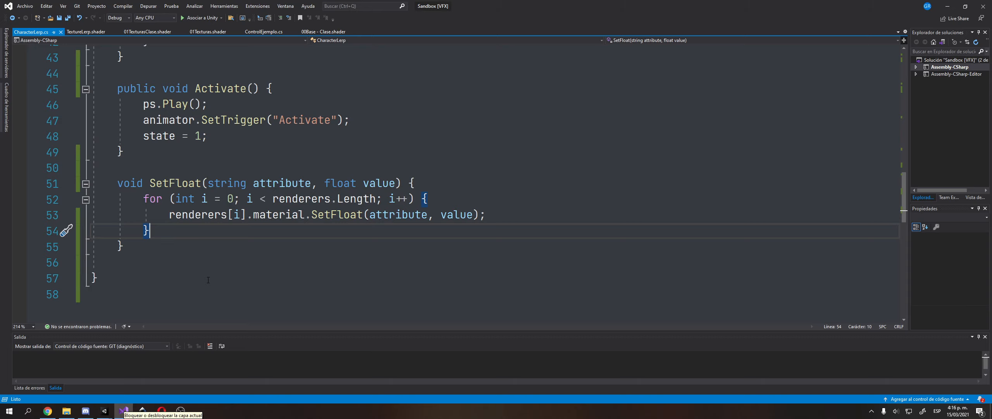
{"action": "scroll", "coordinate": [277, 222], "scroll_direction": "up", "scroll_amount": 6}
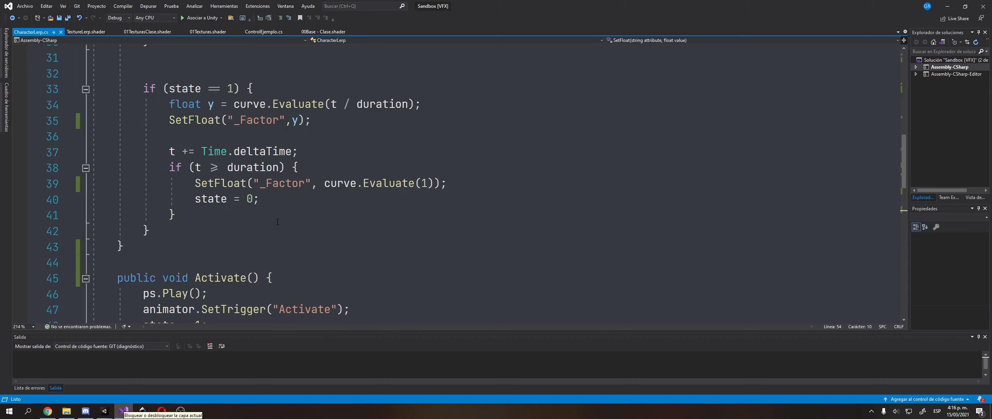
{"action": "scroll", "coordinate": [278, 221], "scroll_direction": "up", "scroll_amount": 1}
{"action": "scroll", "coordinate": [271, 221], "scroll_direction": "down", "scroll_amount": 2}
{"action": "scroll", "coordinate": [263, 219], "scroll_direction": "up", "scroll_amount": 4}
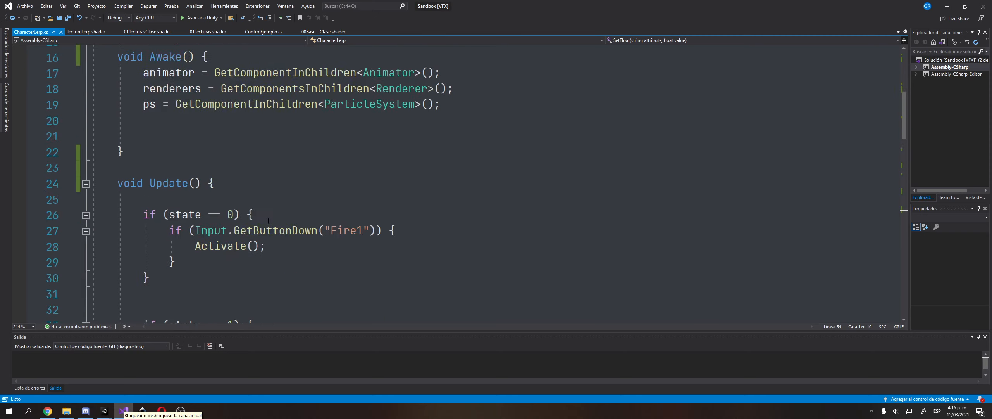
{"action": "scroll", "coordinate": [250, 218], "scroll_direction": "down", "scroll_amount": 3}
{"action": "scroll", "coordinate": [250, 218], "scroll_direction": "down", "scroll_amount": 3}
{"action": "scroll", "coordinate": [250, 218], "scroll_direction": "up", "scroll_amount": 3}
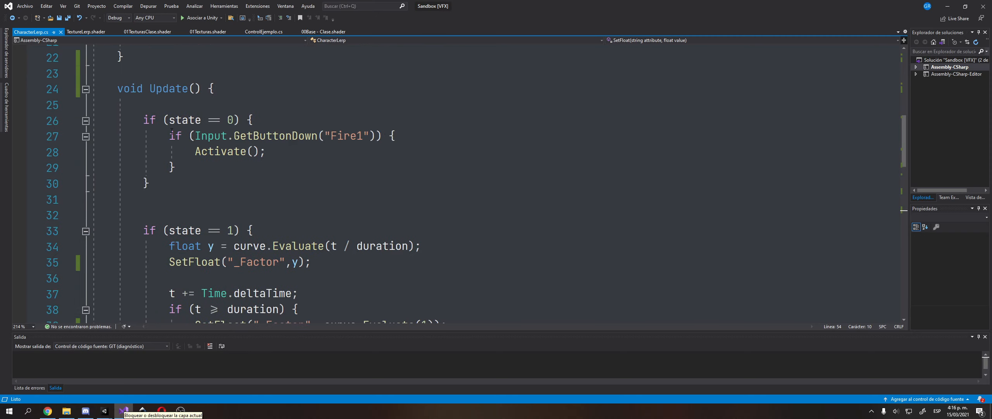
{"action": "left_click_drag", "start_coordinate": [169, 135], "coordinate": [301, 151]}
{"action": "left_click", "coordinate": [306, 153]}
{"action": "scroll", "coordinate": [304, 152], "scroll_direction": "down", "scroll_amount": 5}
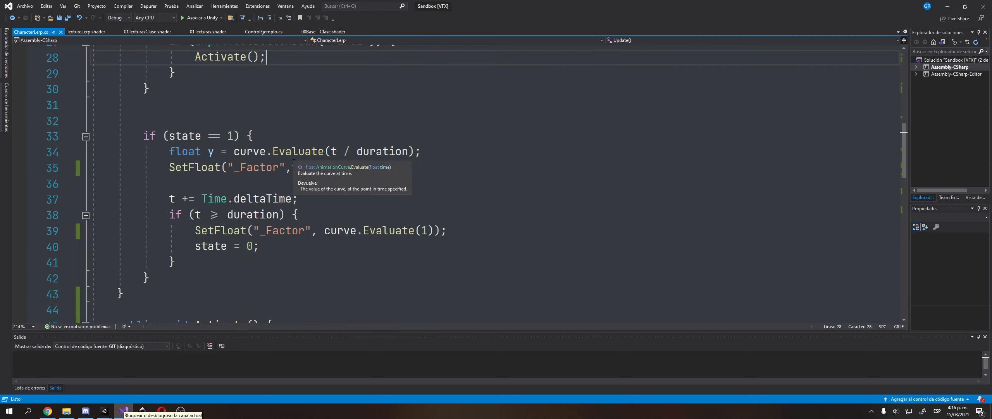
Highlight Activate's ps.Play() and SetTrigger lines and the final SetFloat, then return to Unity.
{"action": "double_click", "coordinate": [208, 185]}
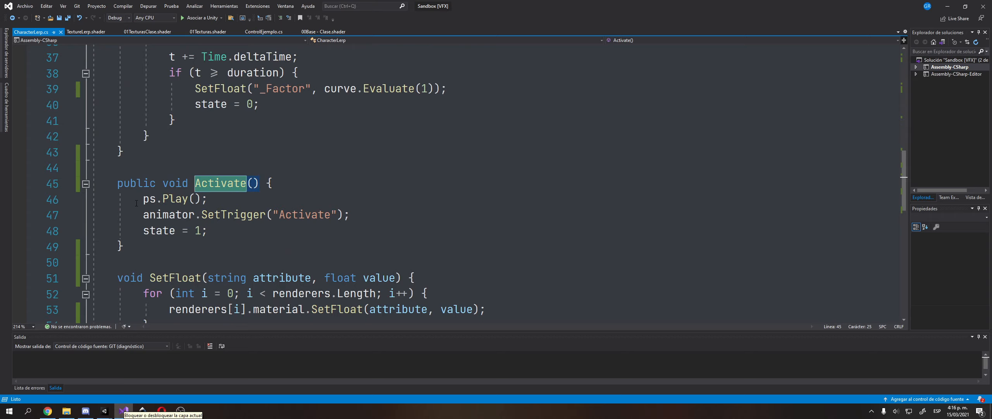
{"action": "left_click_drag", "start_coordinate": [143, 198], "coordinate": [207, 199]}
{"action": "left_click_drag", "start_coordinate": [143, 214], "coordinate": [343, 215]}
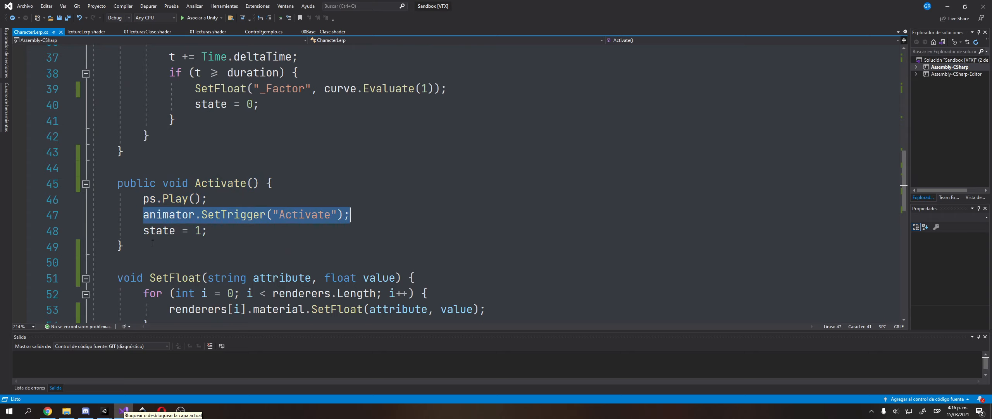
{"action": "left_click", "coordinate": [213, 232]}
{"action": "scroll", "coordinate": [214, 234], "scroll_direction": "up", "scroll_amount": 6}
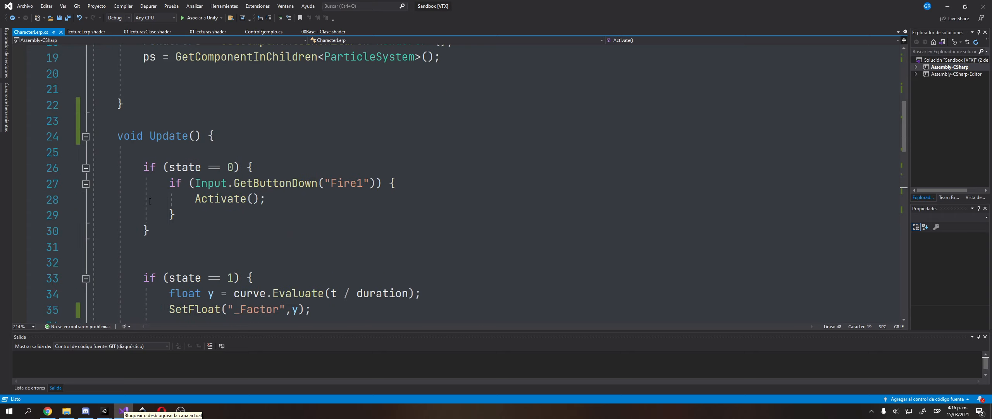
{"action": "scroll", "coordinate": [192, 271], "scroll_direction": "down", "scroll_amount": 3}
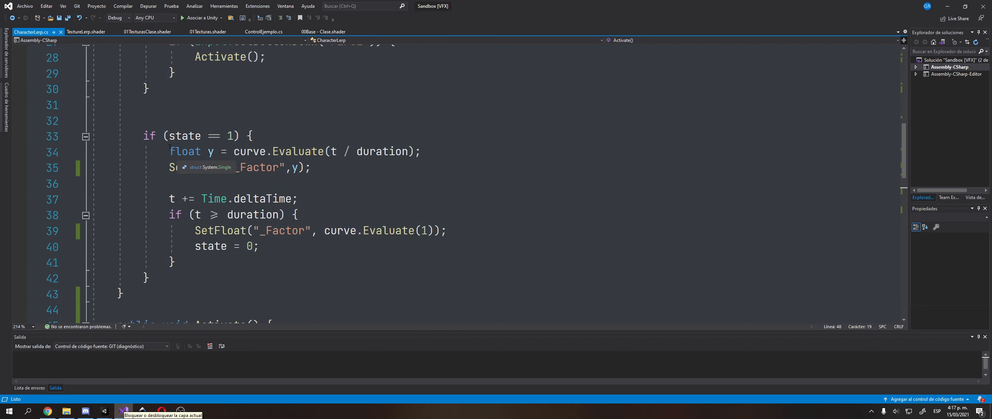
{"action": "left_click_drag", "start_coordinate": [169, 152], "coordinate": [284, 257]}
{"action": "left_click", "coordinate": [283, 258]}
{"action": "left_click", "coordinate": [301, 232]}
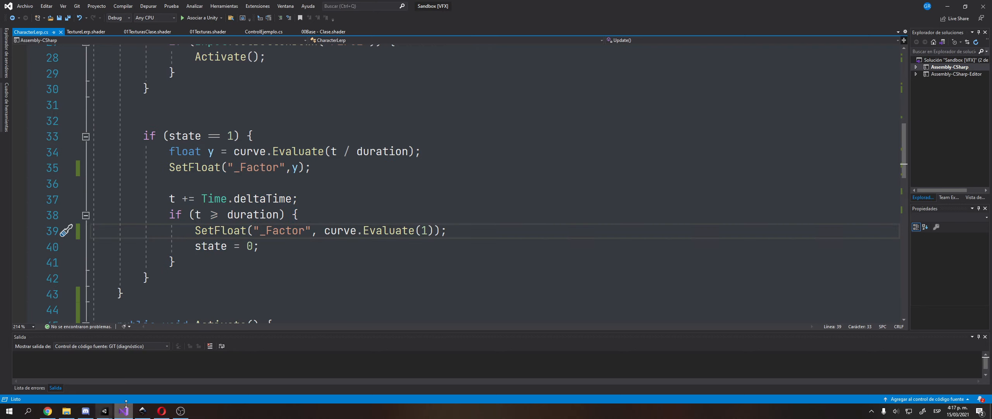
{"action": "mouse_move", "coordinate": [105, 411]}
{"action": "left_click", "coordinate": [77, 390]}
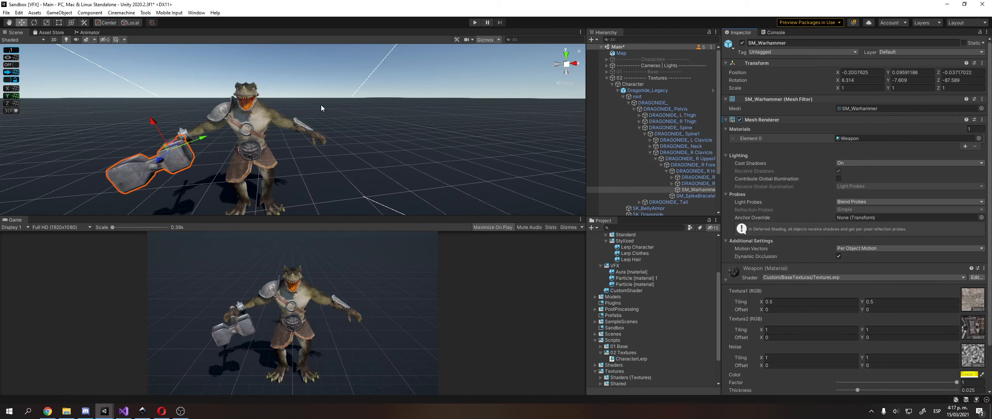
Run play mode briefly to test the Dragonide character's blend, then stop.
{"action": "scroll", "coordinate": [321, 105], "scroll_direction": "down", "scroll_amount": 3}
{"action": "middle_click_drag", "start_coordinate": [321, 105], "coordinate": [373, 87]}
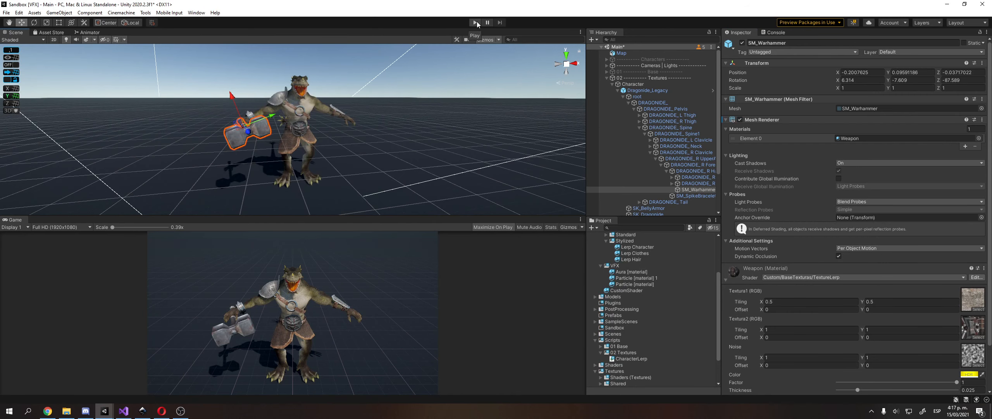
{"action": "left_click", "coordinate": [476, 22]}
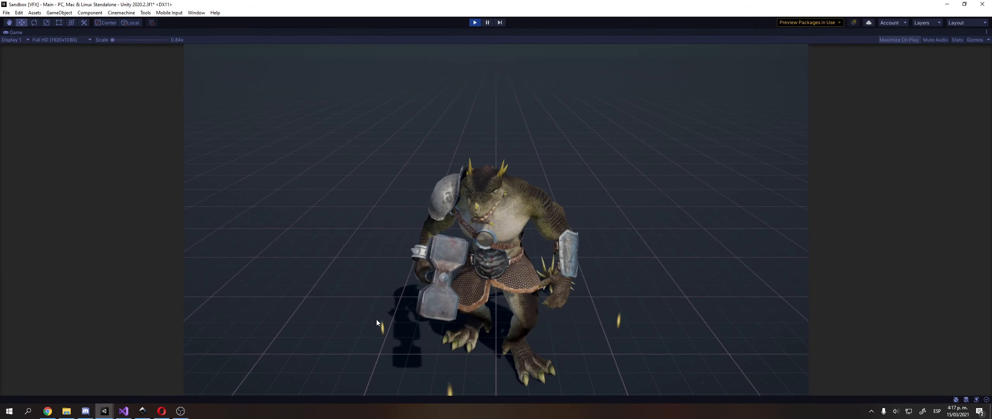
{"action": "left_click", "coordinate": [474, 22]}
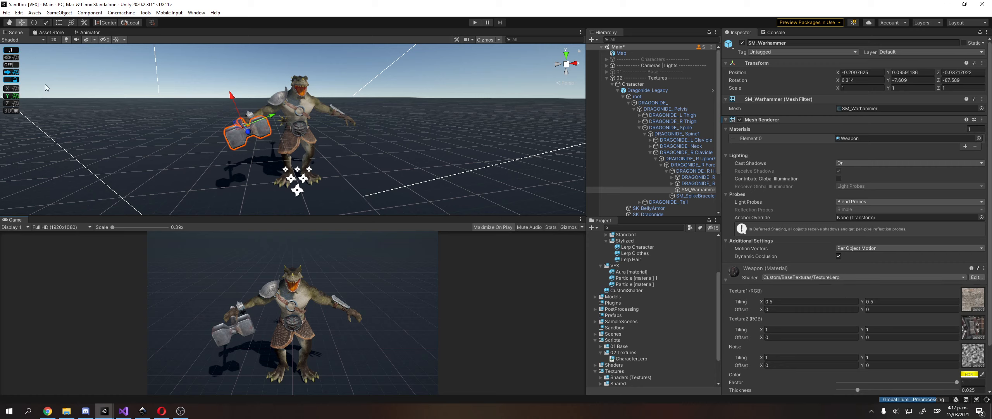
Deactivate the Character object and activate HumanFemale_01.
{"action": "left_click", "coordinate": [636, 83]}
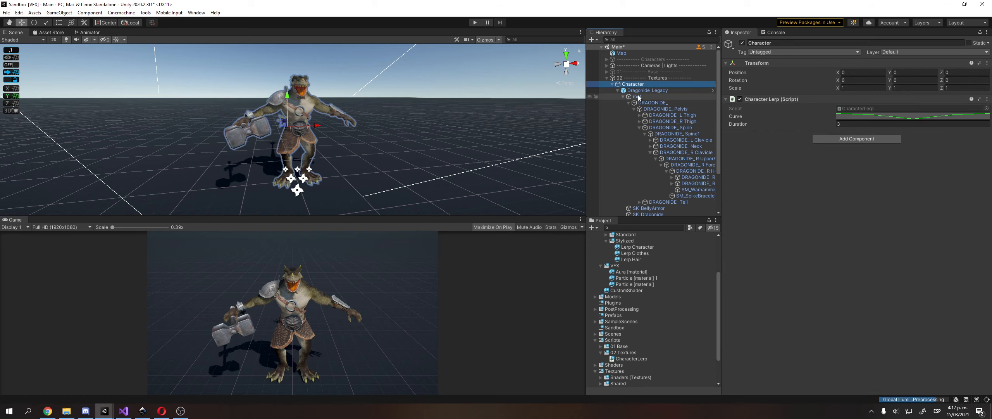
{"action": "key", "text": "Left"}
{"action": "left_click", "coordinate": [742, 43]}
{"action": "key", "text": "Down"}
{"action": "key", "text": "Down"}
{"action": "left_click", "coordinate": [742, 42]}
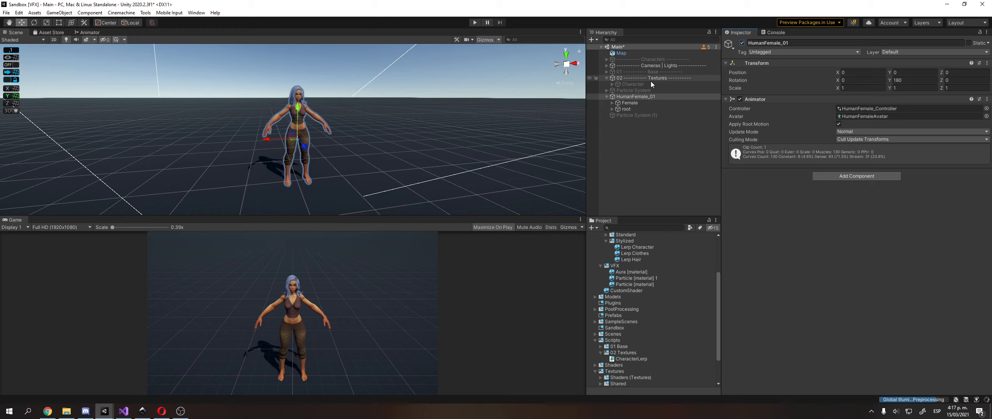
Expand Female > Geometry in the Hierarchy and select the Eyes, then Body meshes.
{"action": "left_click", "coordinate": [626, 109]}
{"action": "key", "text": "Up"}
{"action": "key", "text": "Right"}
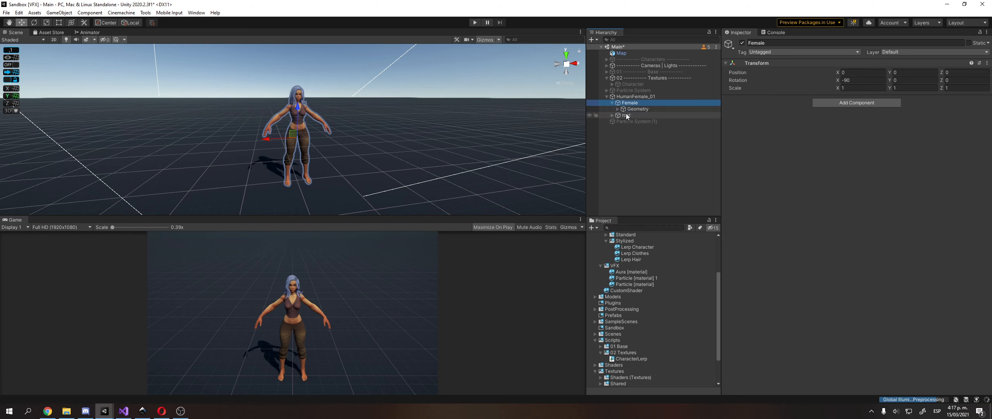
{"action": "key", "text": "Down"}
{"action": "key", "text": "Right"}
{"action": "key", "text": "Down"}
{"action": "key", "text": "Down"}
{"action": "key", "text": "Down"}
{"action": "key", "text": "Down"}
{"action": "key", "text": "Down"}
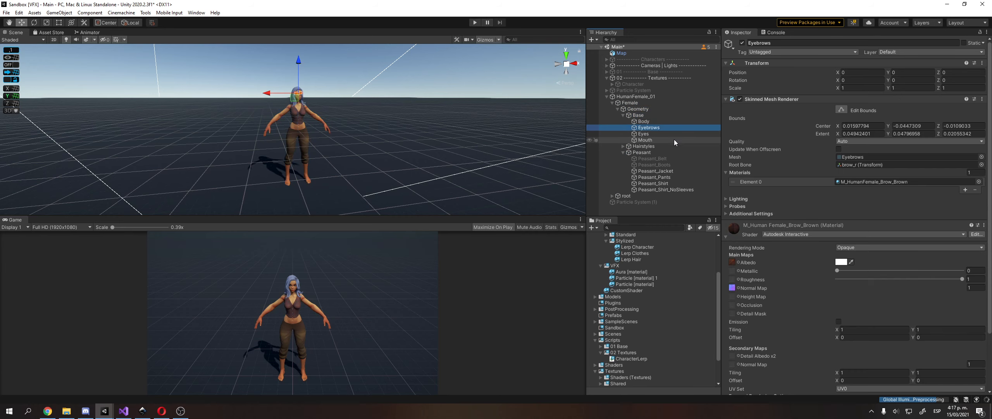
{"action": "key", "text": "Up"}
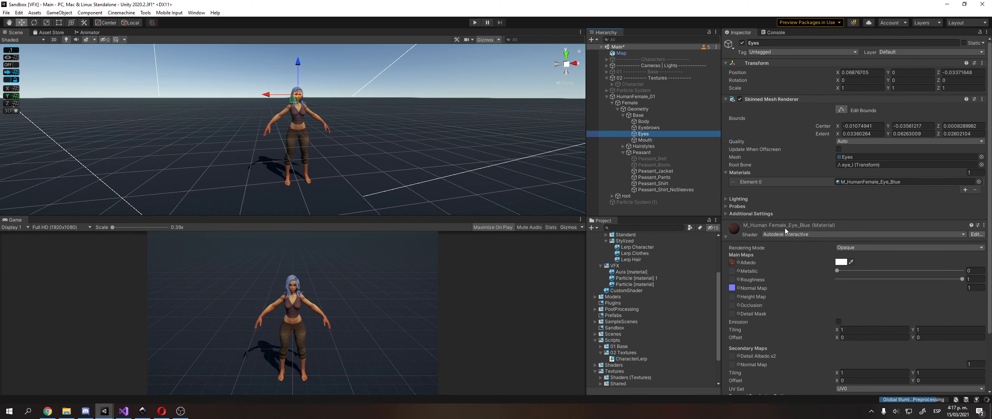
{"action": "key", "text": "Up"}
{"action": "key", "text": "Up"}
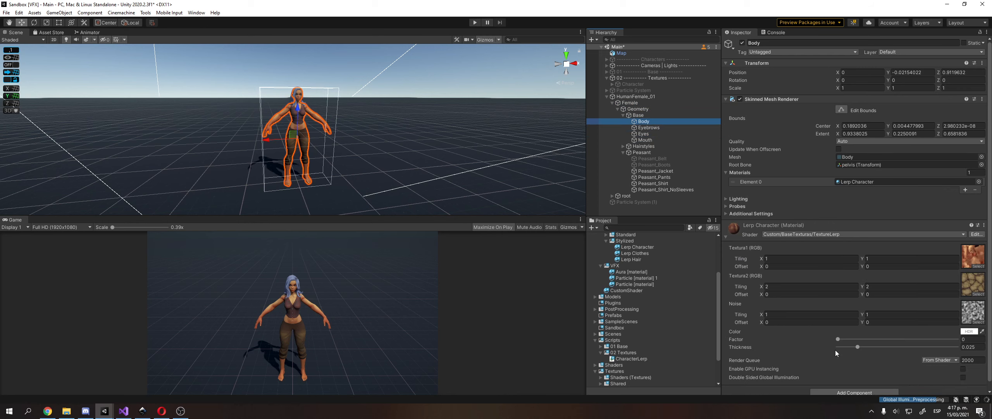
Raise the Body material's Factor from 0 to 1, orbit the scene, and reselect HumanFemale_01.
{"action": "left_click", "coordinate": [838, 339]}
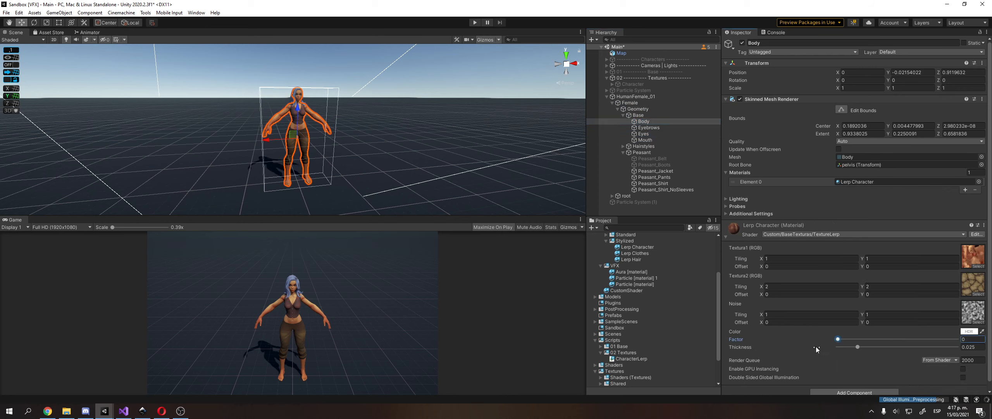
{"action": "left_click_drag", "start_coordinate": [839, 340], "coordinate": [808, 344]}
{"action": "right_click_drag", "start_coordinate": [428, 192], "coordinate": [174, 123]}
{"action": "key", "text": "d"}
{"action": "key", "text": "s"}
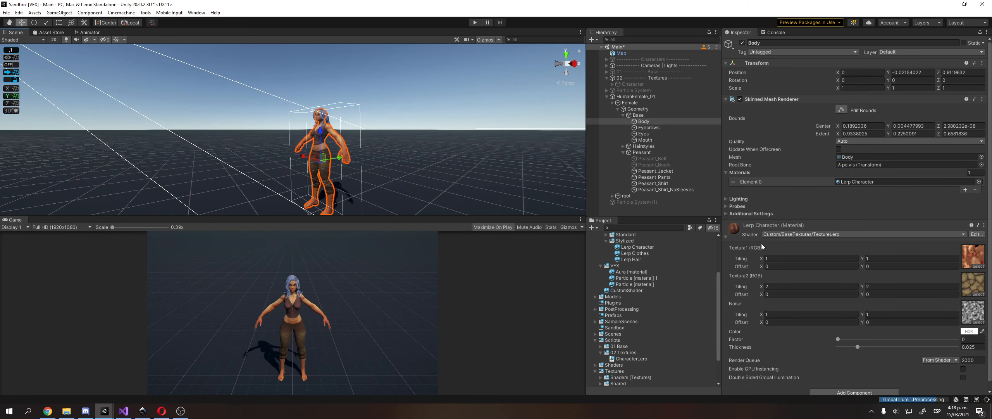
{"action": "left_click", "coordinate": [674, 102]}
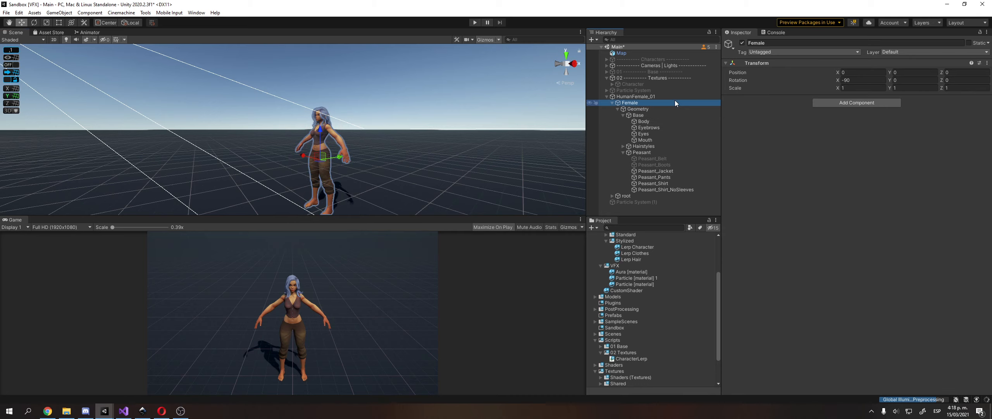
{"action": "key", "text": "Left"}
{"action": "left_click", "coordinate": [673, 97]}
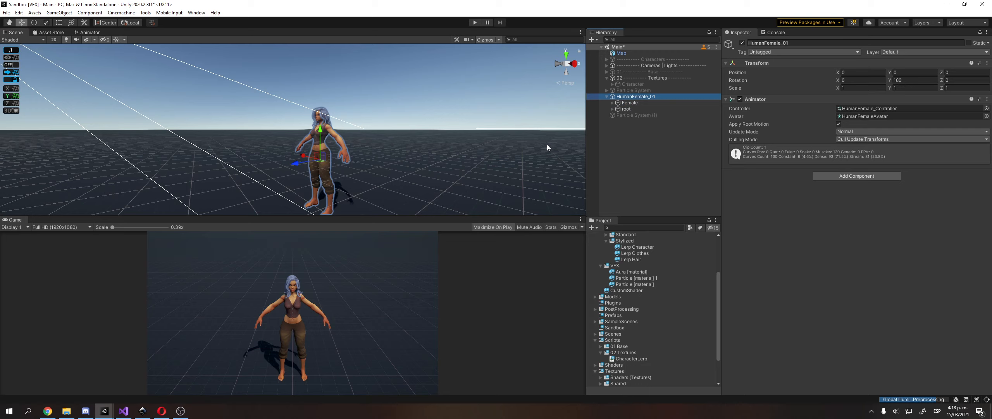
Go to the Mixamo website in the browser and dismiss the logged-out notice.
{"action": "left_click", "coordinate": [160, 410]}
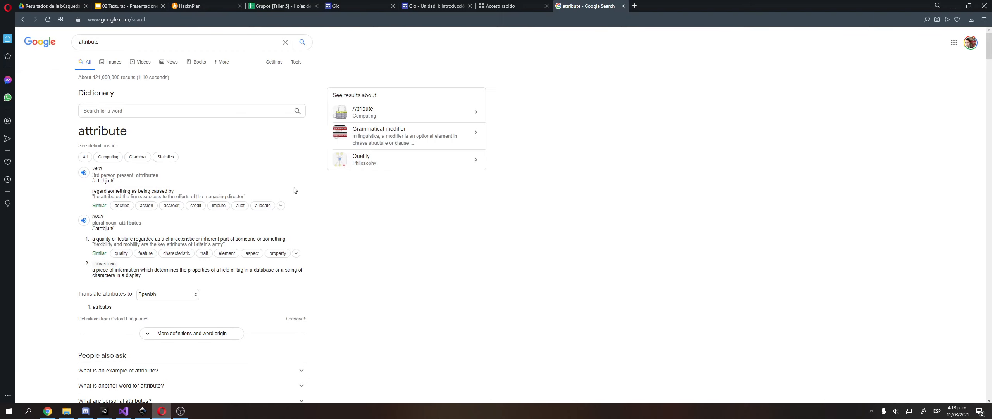
{"action": "left_click", "coordinate": [626, 25]}
{"action": "type", "text": "mixa"}
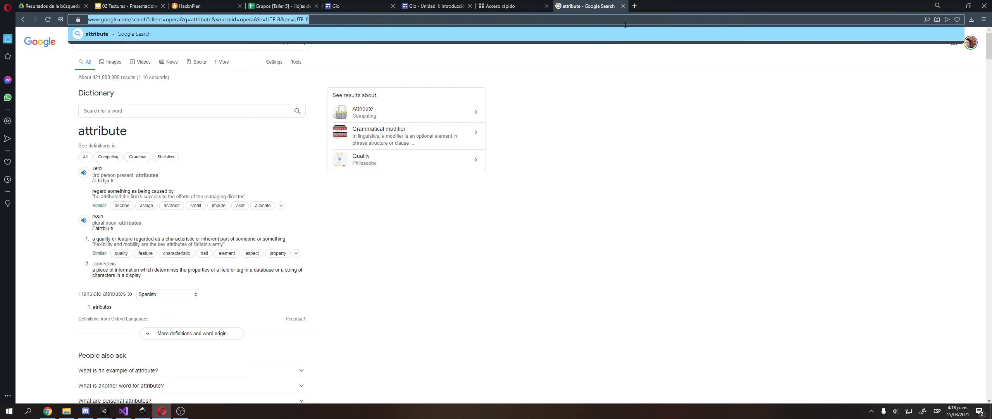
{"action": "key", "text": "Return"}
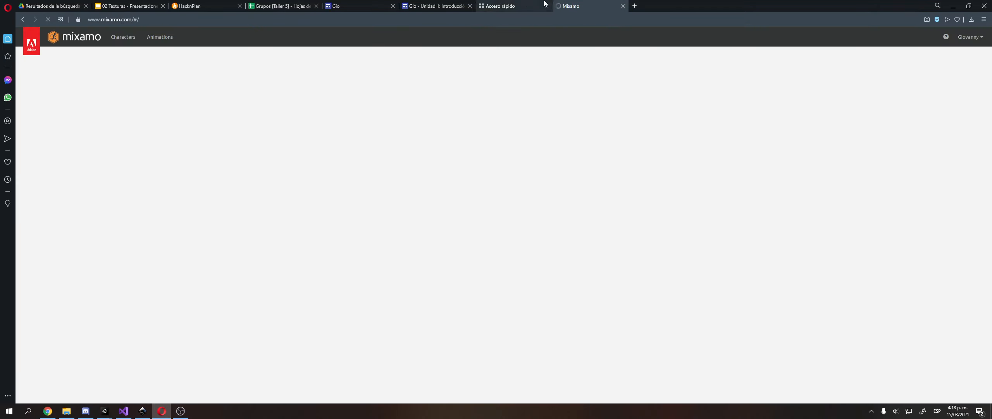
{"action": "left_click", "coordinate": [547, 6]}
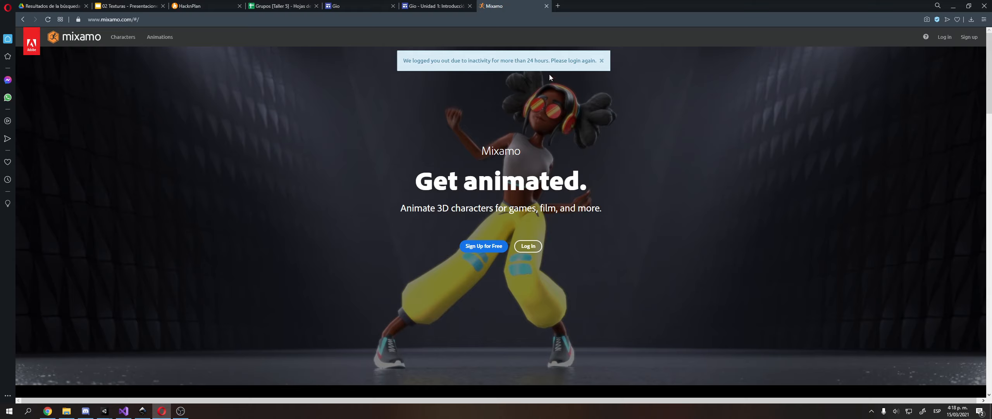
{"action": "left_click", "coordinate": [601, 61]}
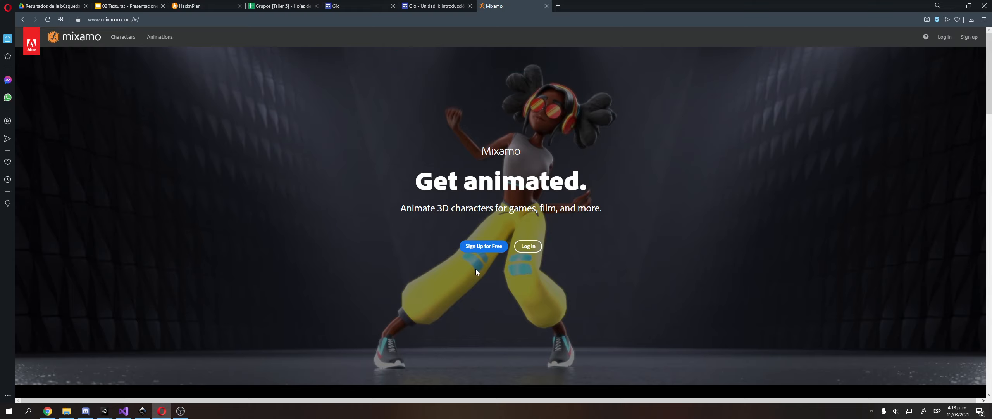
Sign in with the saved e-mail and password, skipping the passwordless sign-in offer.
{"action": "left_click", "coordinate": [532, 245]}
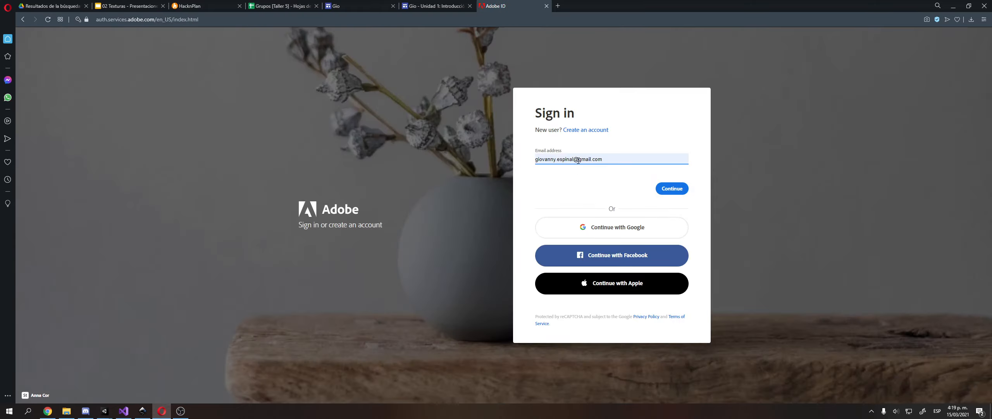
{"action": "left_click", "coordinate": [673, 189]}
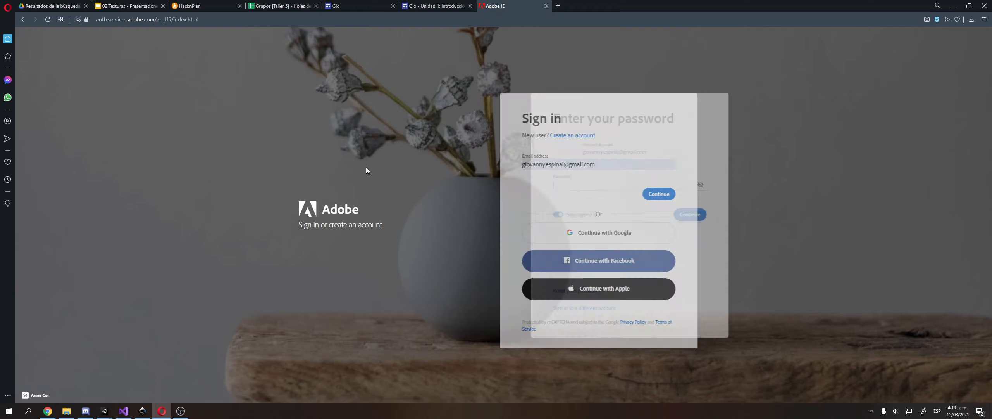
{"action": "left_click", "coordinate": [578, 188]}
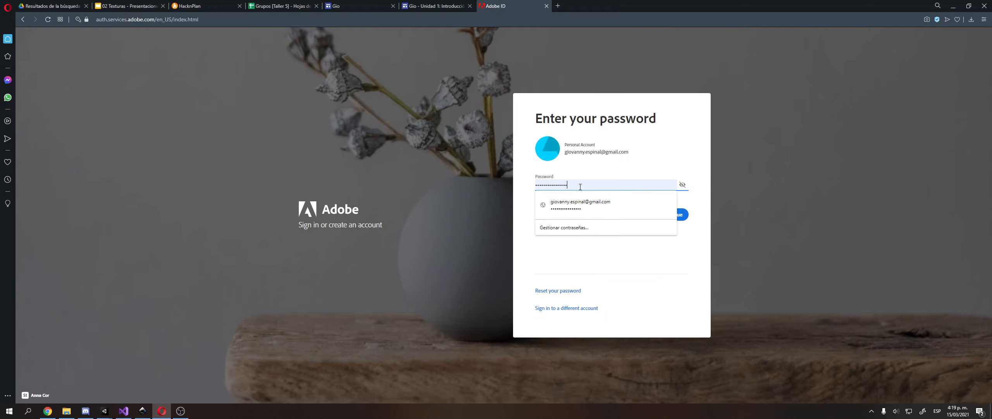
{"action": "left_click", "coordinate": [862, 239]}
{"action": "left_click", "coordinate": [680, 215]}
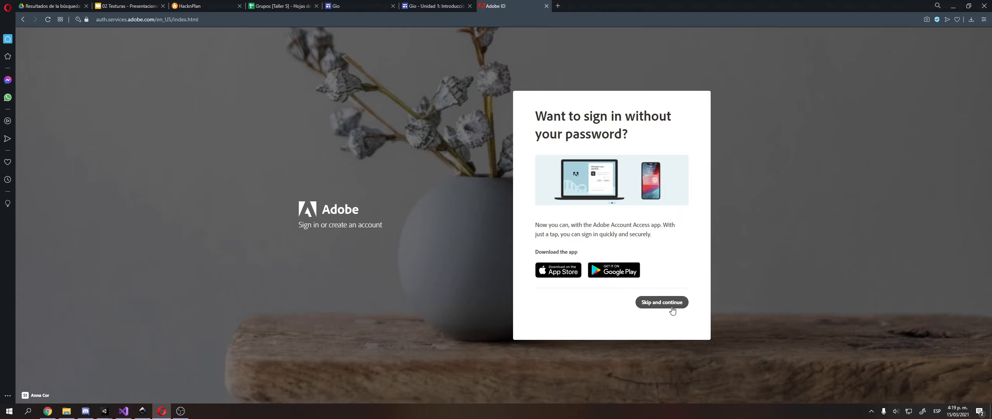
{"action": "left_click", "coordinate": [672, 308]}
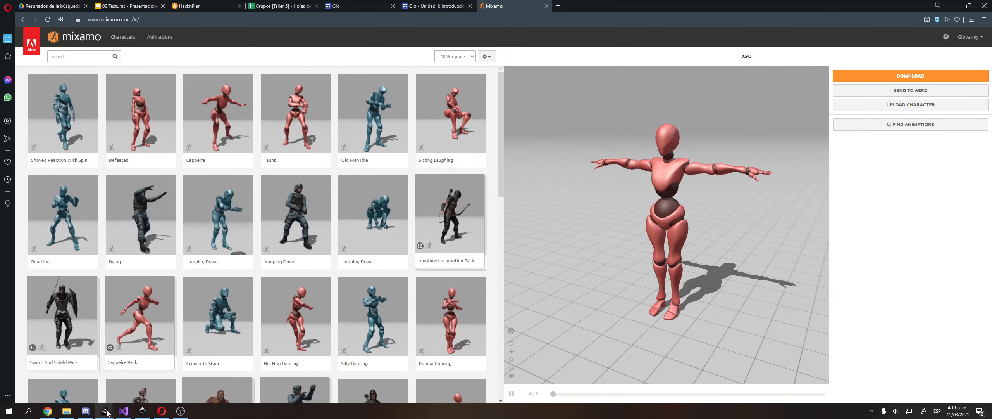
Return to Unity and reframe the Scene view around HumanFemale_01.
{"action": "mouse_move", "coordinate": [105, 410]}
{"action": "left_click", "coordinate": [63, 381]}
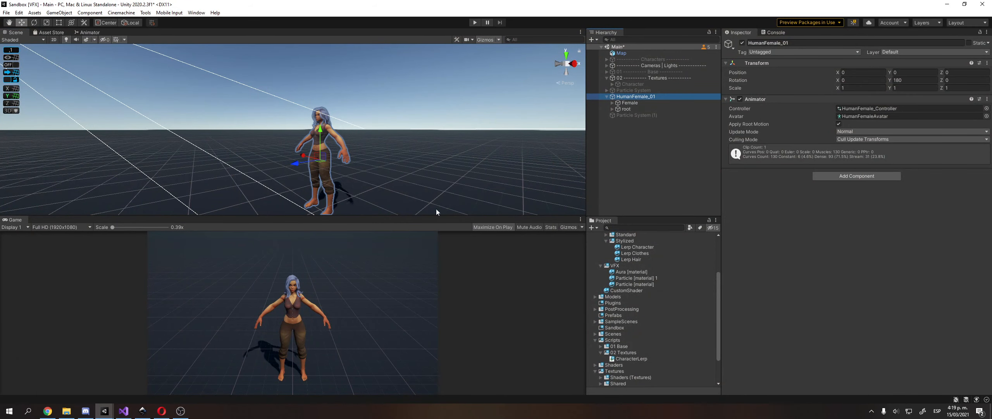
{"action": "right_click_drag", "start_coordinate": [436, 211], "coordinate": [337, 190]}
{"action": "scroll", "coordinate": [336, 189], "scroll_direction": "down", "scroll_amount": 5}
{"action": "middle_click_drag", "start_coordinate": [305, 176], "coordinate": [344, 161]}
{"action": "scroll", "coordinate": [316, 156], "scroll_direction": "down", "scroll_amount": 2}
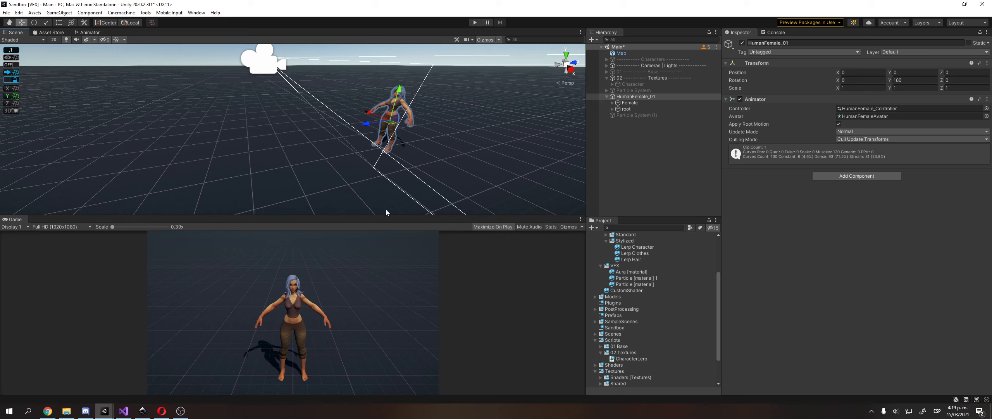
{"action": "middle_click_drag", "start_coordinate": [407, 131], "coordinate": [379, 140]}
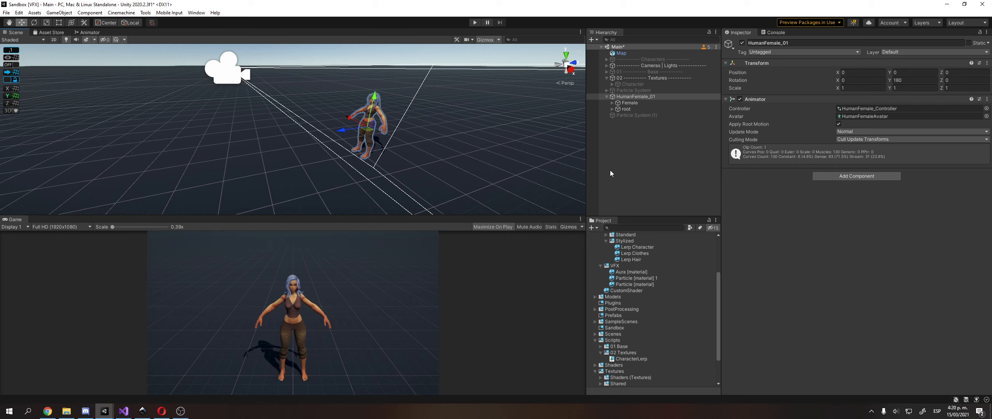
{"action": "scroll", "coordinate": [610, 170], "scroll_direction": "down", "scroll_amount": 5}
{"action": "scroll", "coordinate": [362, 90], "scroll_direction": "up", "scroll_amount": 9}
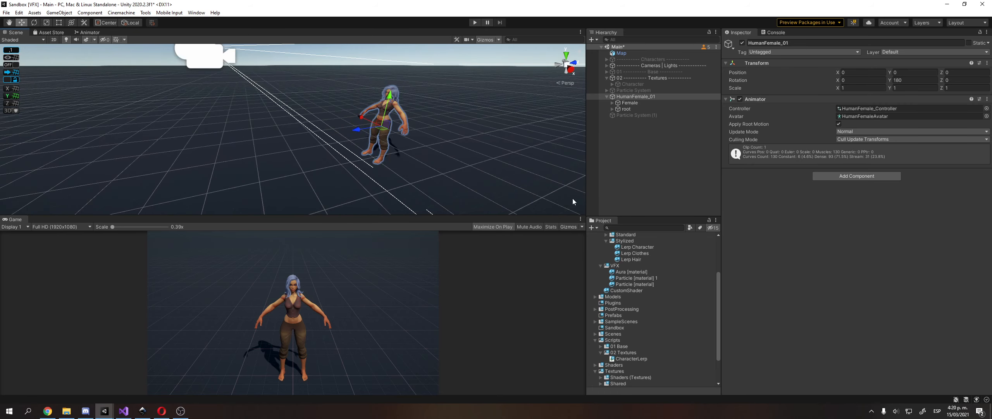
Select the Female mesh and the root skeleton to inspect their -90 X rotation.
{"action": "left_click", "coordinate": [630, 103]}
{"action": "left_click", "coordinate": [626, 108]}
{"action": "scroll", "coordinate": [609, 300], "scroll_direction": "up", "scroll_amount": 5}
Collapse the Materials, Animations and Scripts folders and expand Models > Xbot in Project.
{"action": "left_click", "coordinate": [616, 287]}
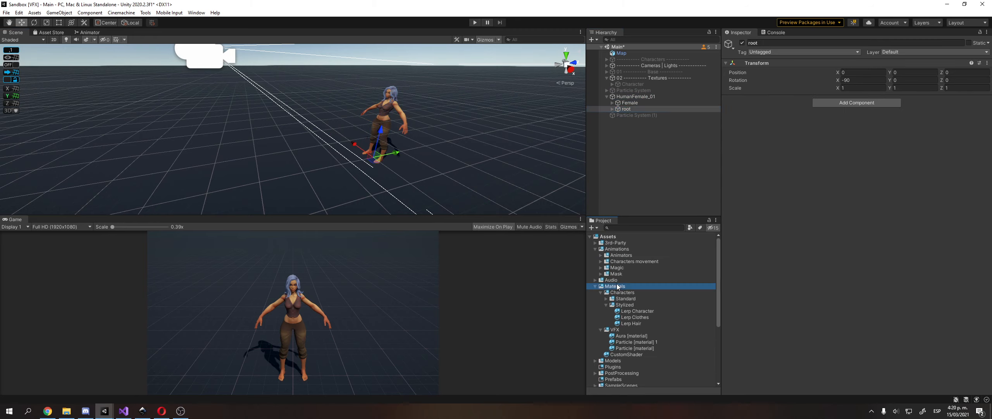
{"action": "key", "text": "Left"}
{"action": "left_click", "coordinate": [630, 256]}
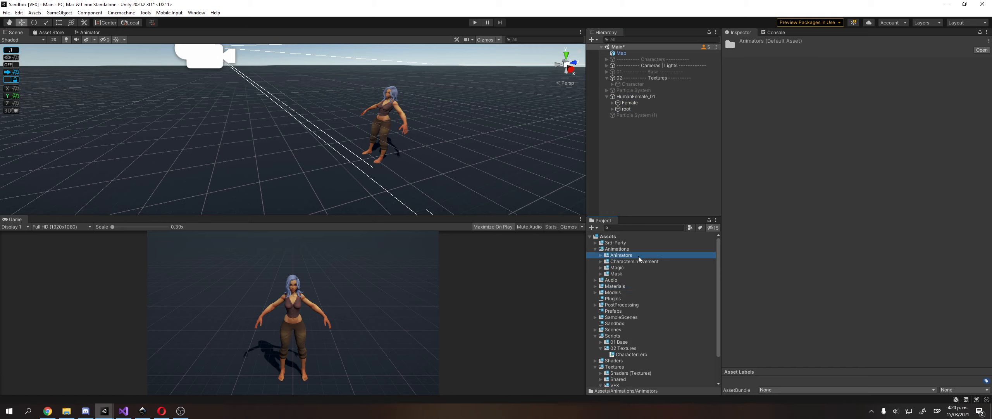
{"action": "key", "text": "Left"}
{"action": "key", "text": "Left"}
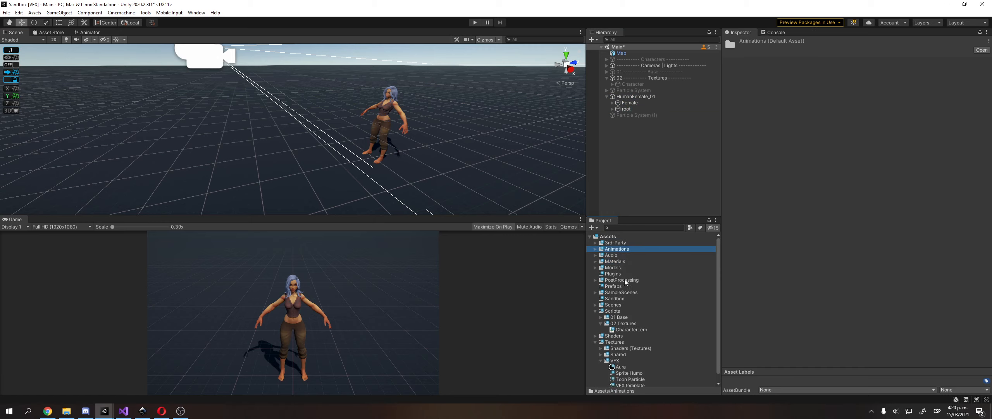
{"action": "key", "text": "Down"}
{"action": "key", "text": "Down"}
{"action": "key", "text": "Down"}
{"action": "key", "text": "Down"}
{"action": "key", "text": "Down"}
{"action": "left_click", "coordinate": [613, 347]}
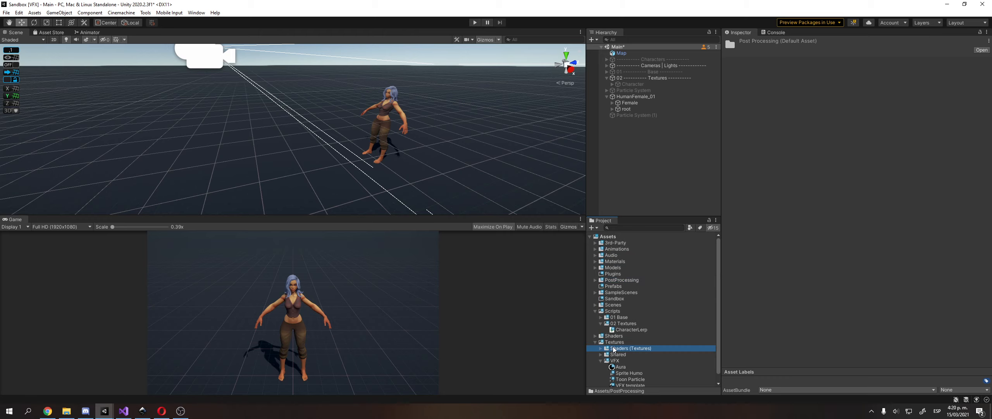
{"action": "key", "text": "Up"}
{"action": "key", "text": "Up"}
{"action": "key", "text": "Up"}
{"action": "left_click", "coordinate": [610, 312]}
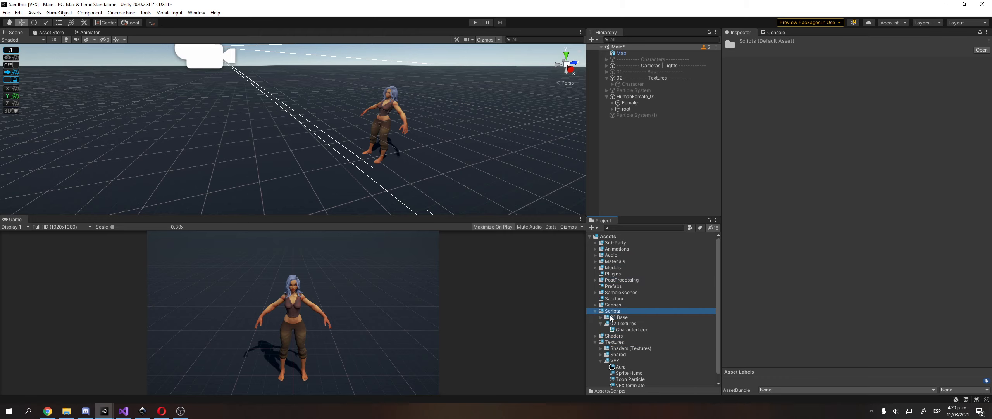
{"action": "key", "text": "Left"}
{"action": "left_click", "coordinate": [630, 270]}
{"action": "key", "text": "Right"}
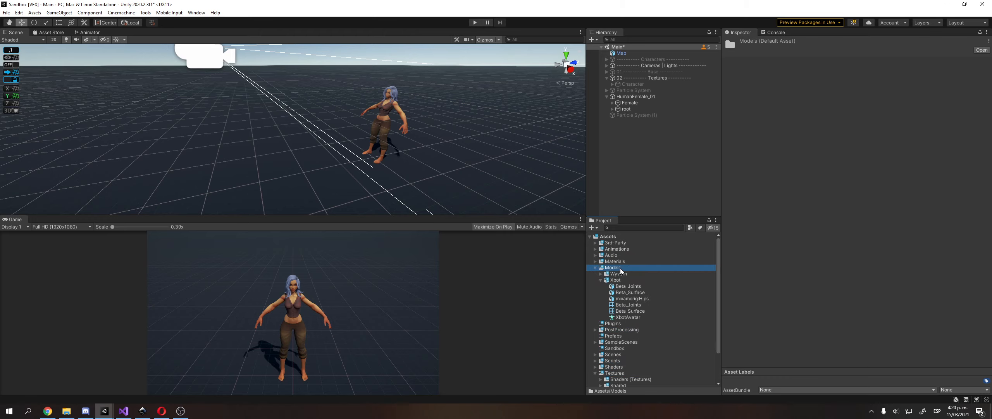
{"action": "key", "text": "Down"}
{"action": "key", "text": "Down"}
{"action": "key", "text": "Right"}
Verify Xbot's Rig is Humanoid and review its avatar bone mapping before closing it.
{"action": "left_click", "coordinate": [820, 64]}
{"action": "left_click", "coordinate": [844, 64]}
{"action": "left_click", "coordinate": [834, 62]}
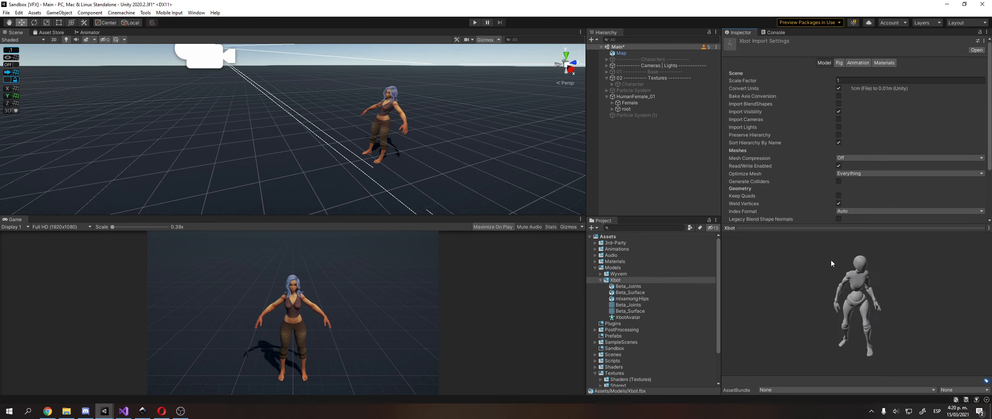
{"action": "left_click", "coordinate": [841, 62]}
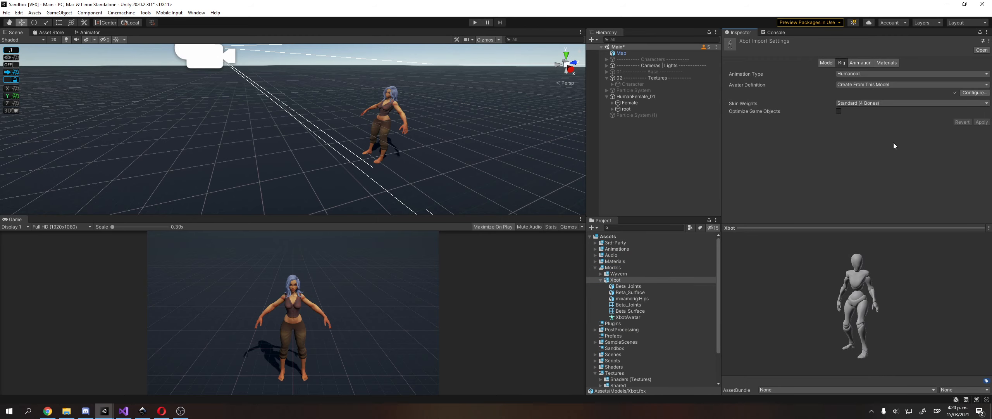
{"action": "left_click", "coordinate": [973, 92]}
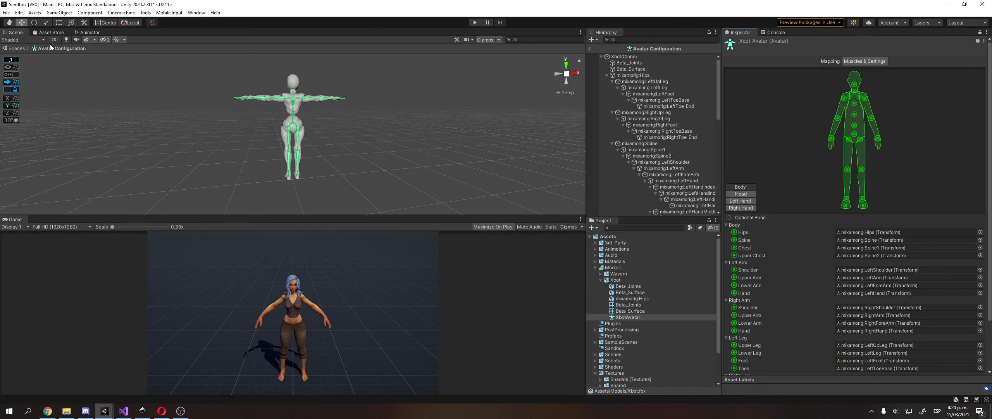
{"action": "scroll", "coordinate": [207, 100], "scroll_direction": "up", "scroll_amount": 8}
{"action": "scroll", "coordinate": [198, 106], "scroll_direction": "down", "scroll_amount": 6}
{"action": "middle_click_drag", "start_coordinate": [198, 106], "coordinate": [186, 116]}
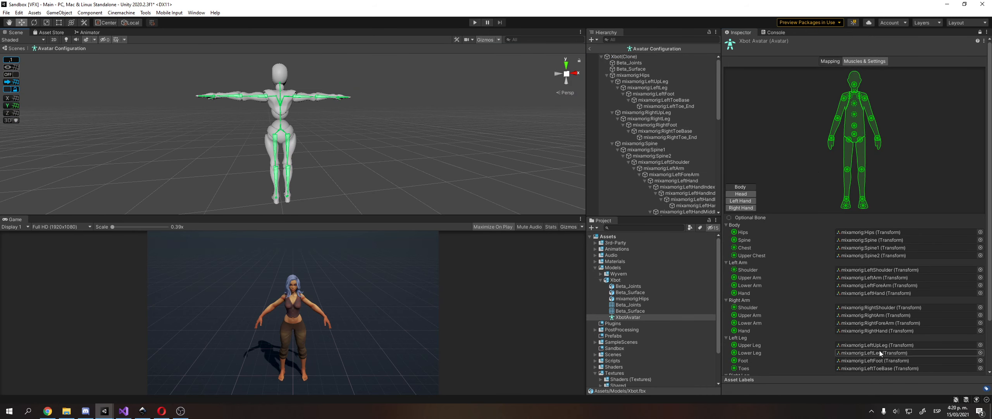
{"action": "left_click", "coordinate": [984, 372]}
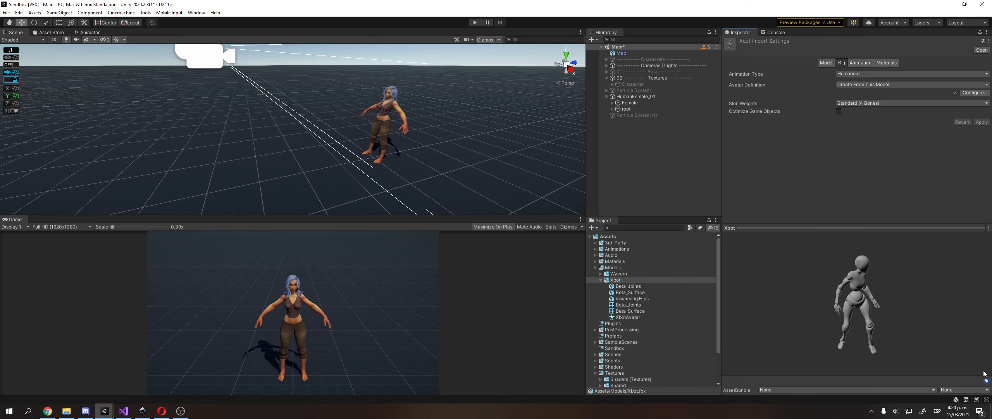
{"action": "left_click", "coordinate": [164, 410]}
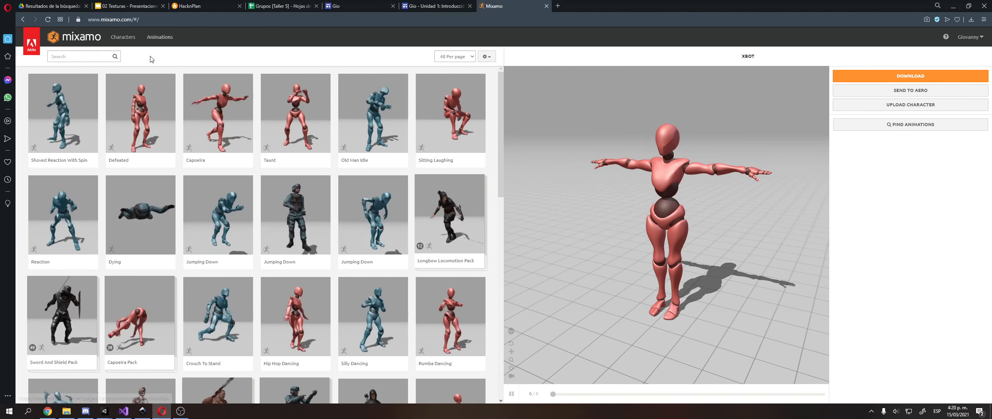
Search Mixamo for 'combat' then 'combat idle', previewing Walking Backwards and Fight Idle on XBOT.
{"action": "left_click", "coordinate": [81, 57]}
{"action": "type", "text": "combat"}
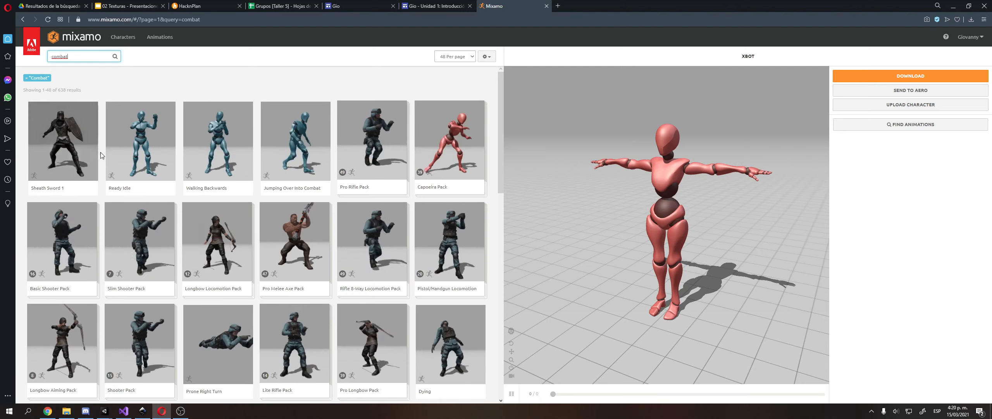
{"action": "left_click", "coordinate": [206, 145]}
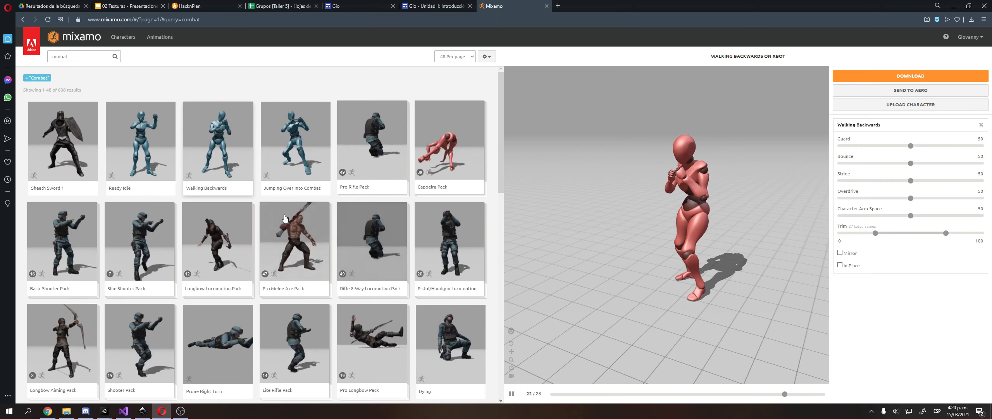
{"action": "scroll", "coordinate": [217, 254], "scroll_direction": "down", "scroll_amount": 4}
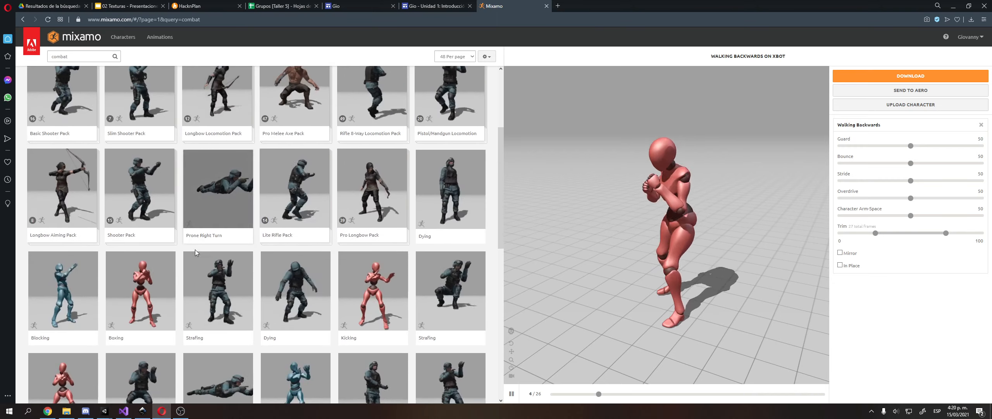
{"action": "scroll", "coordinate": [196, 253], "scroll_direction": "up", "scroll_amount": 4}
{"action": "left_click", "coordinate": [87, 57]}
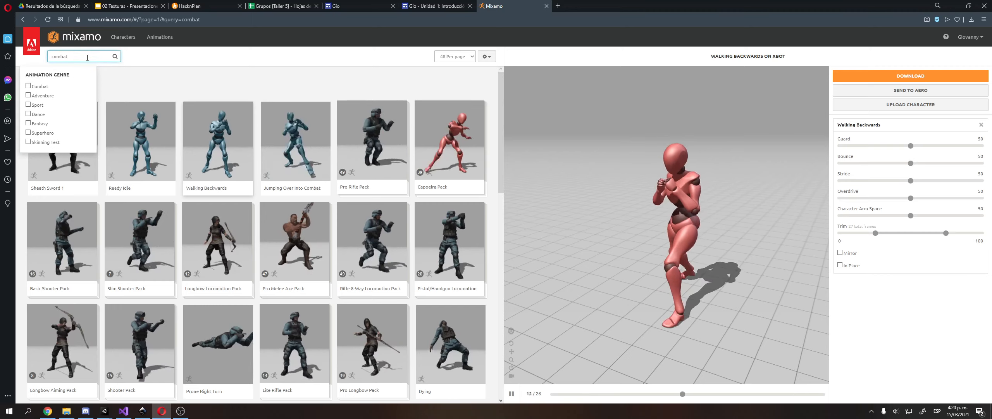
{"action": "type", "text": "idle"}
{"action": "key", "text": "Return"}
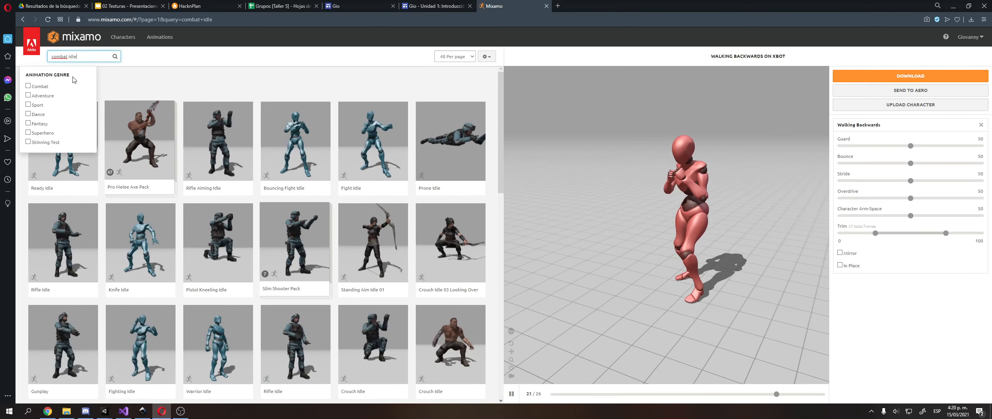
{"action": "left_click", "coordinate": [373, 139]}
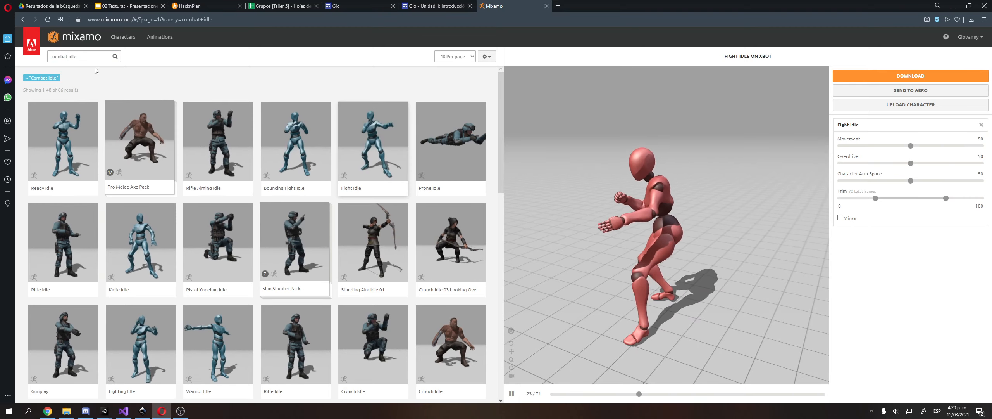
Search 'hit', preview Rib Hit and Head Hit, scrub Head Hit's timeline, and open its download settings.
{"action": "left_click", "coordinate": [78, 56]}
{"action": "type", "text": "hit"}
{"action": "key", "text": "Return"}
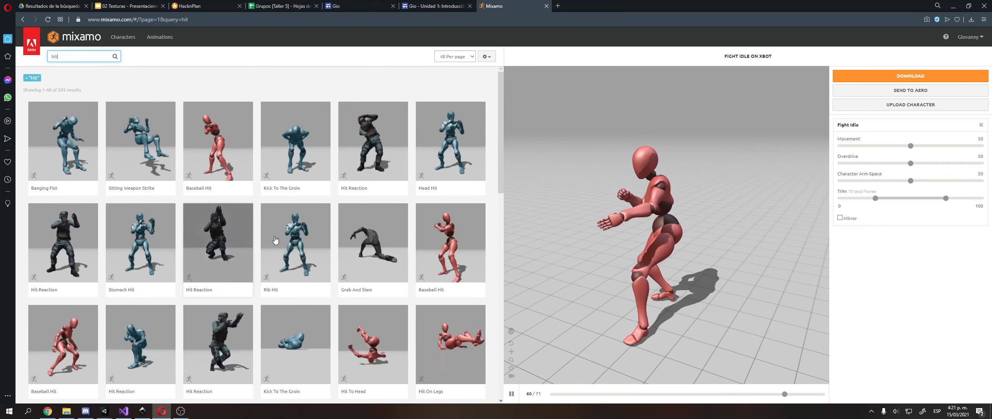
{"action": "left_click", "coordinate": [304, 230]}
{"action": "left_click", "coordinate": [464, 127]}
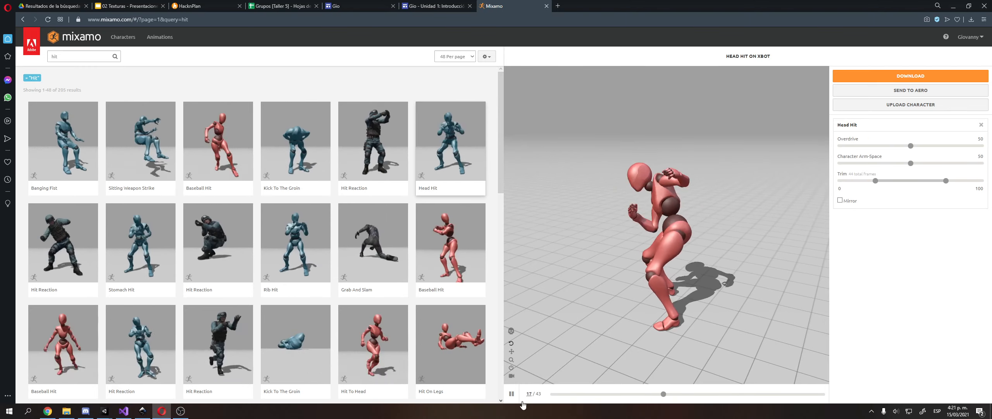
{"action": "left_click", "coordinate": [745, 394]}
{"action": "left_click_drag", "start_coordinate": [747, 401], "coordinate": [822, 394]}
{"action": "left_click_drag", "start_coordinate": [652, 367], "coordinate": [627, 369]}
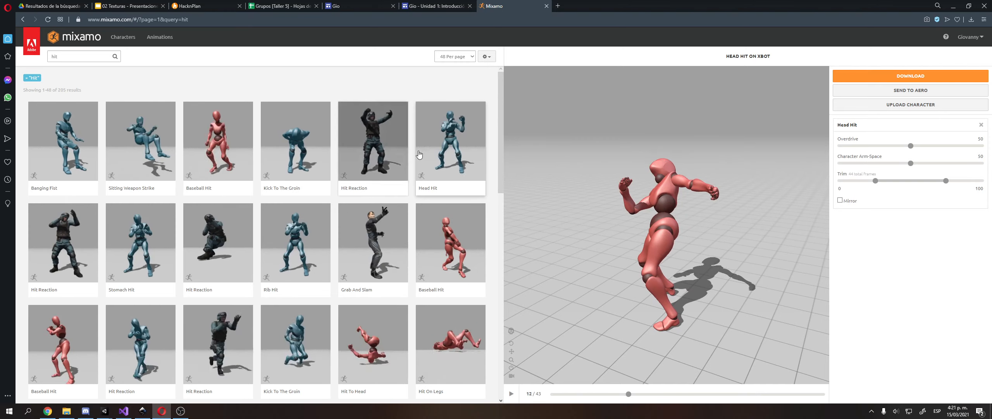
{"action": "left_click", "coordinate": [901, 77]}
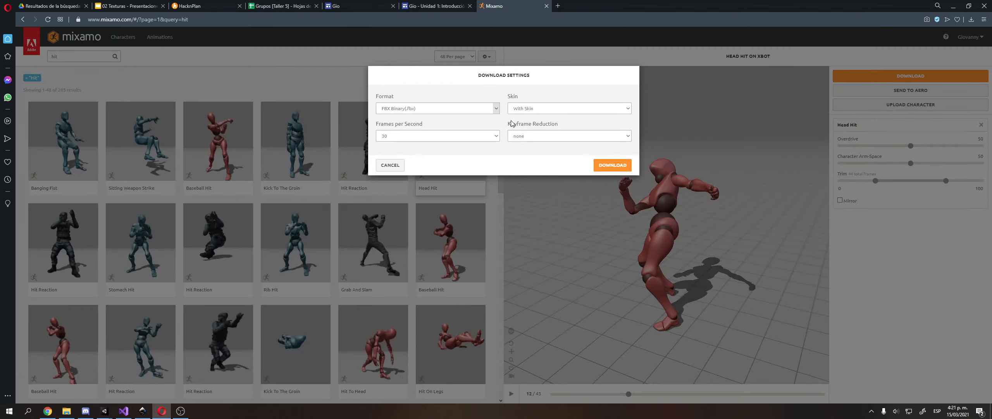
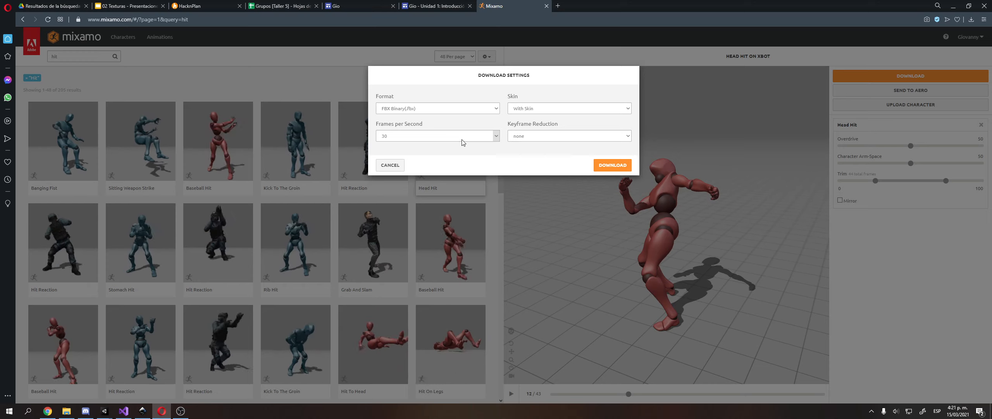
Download the Head Hit animation as an FBX without skin.
{"action": "left_click", "coordinate": [569, 108]}
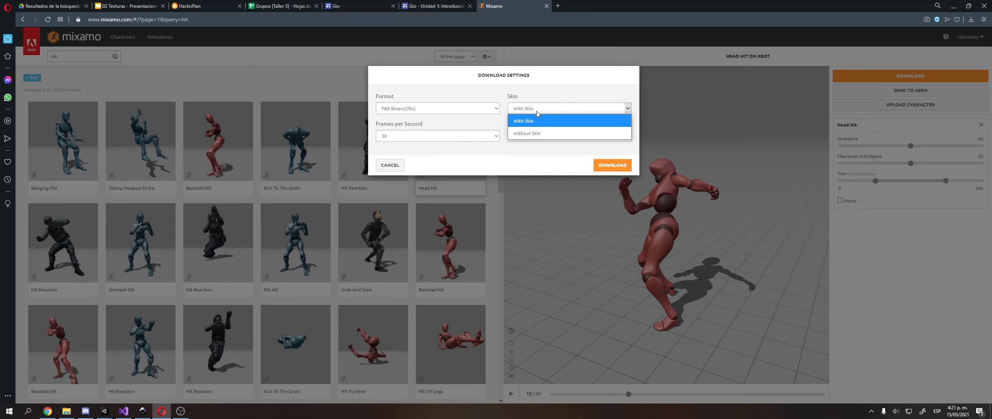
{"action": "left_click", "coordinate": [544, 133]}
{"action": "left_click", "coordinate": [614, 166]}
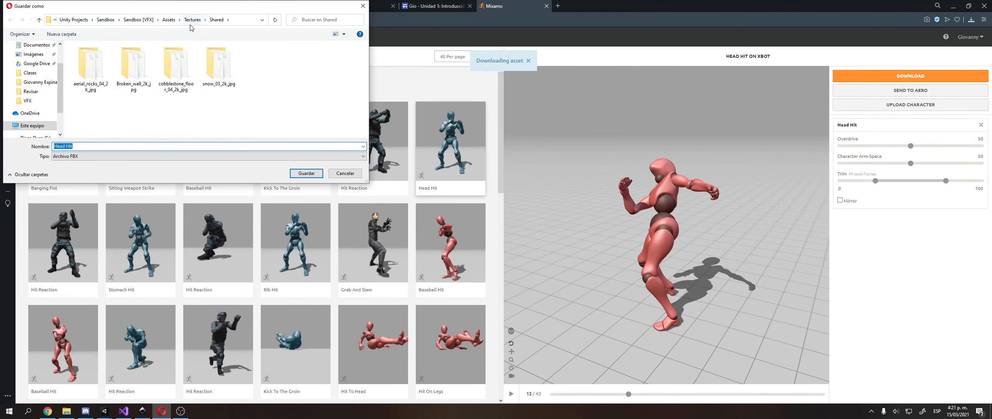
Save Head Hit.fbx into a new Combat folder under Assets/Animations, then search 'combat idle'.
{"action": "left_click", "coordinate": [169, 20]}
{"action": "double_click", "coordinate": [89, 104]}
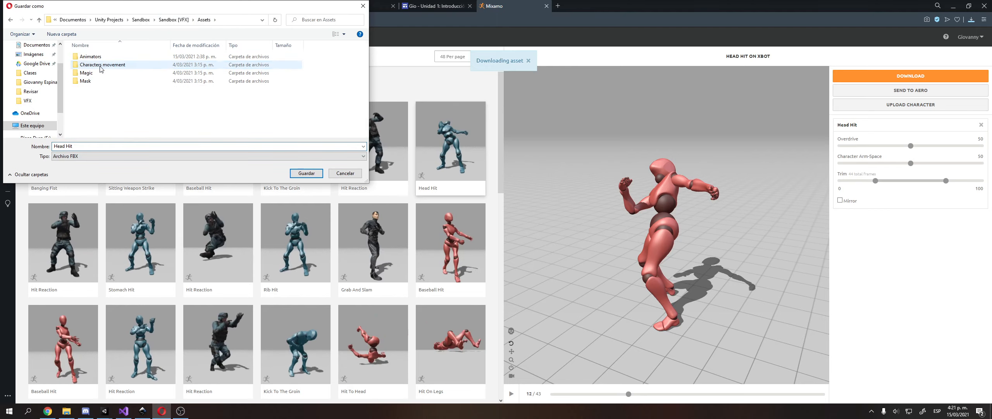
{"action": "left_click", "coordinate": [62, 33]}
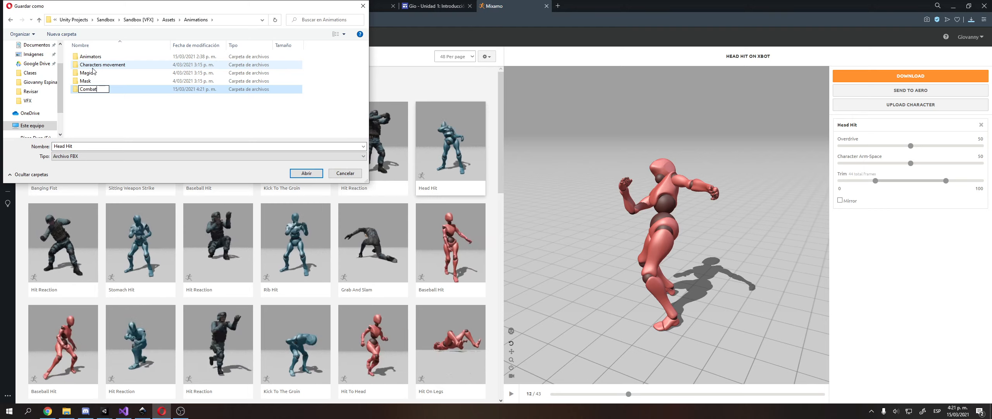
{"action": "key", "text": "Return"}
{"action": "key", "text": "Return"}
{"action": "left_click", "coordinate": [306, 172]}
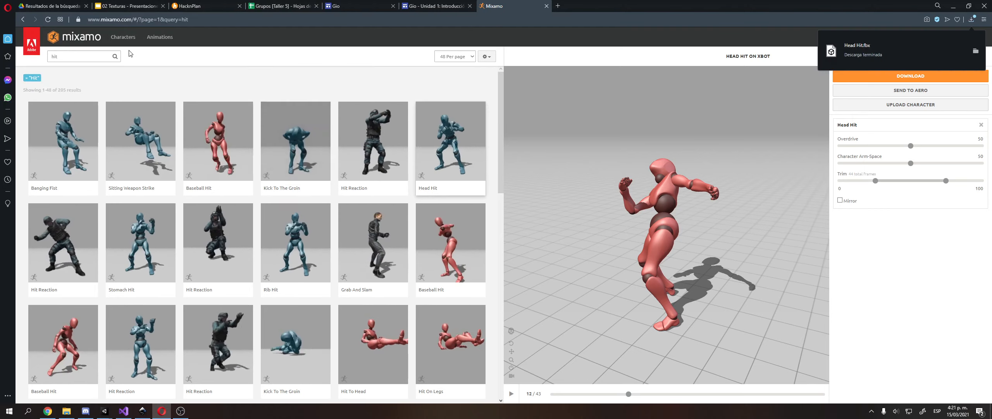
{"action": "type", "text": "combat idle"}
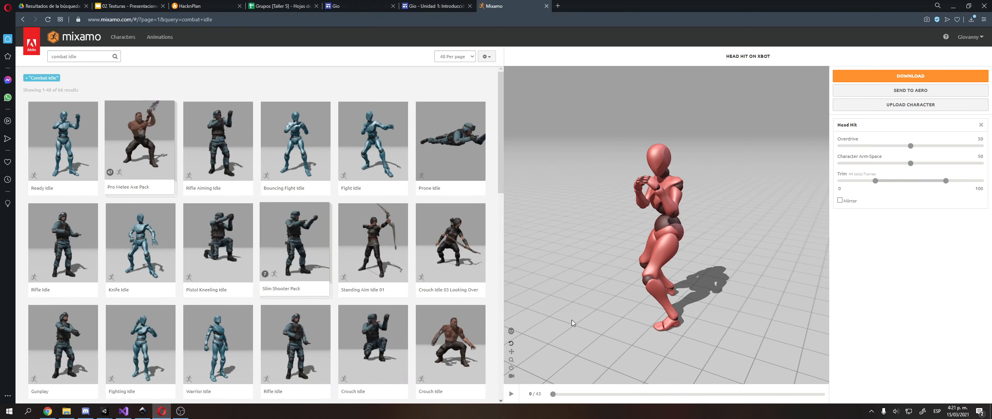
Download Bouncing Fight Idle without skin into the Combat folder and switch back to Unity.
{"action": "left_click", "coordinate": [295, 151]}
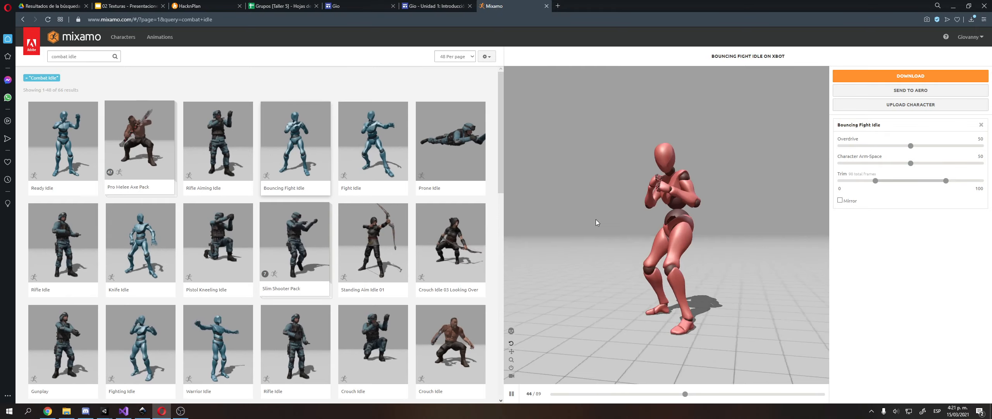
{"action": "left_click", "coordinate": [911, 75]}
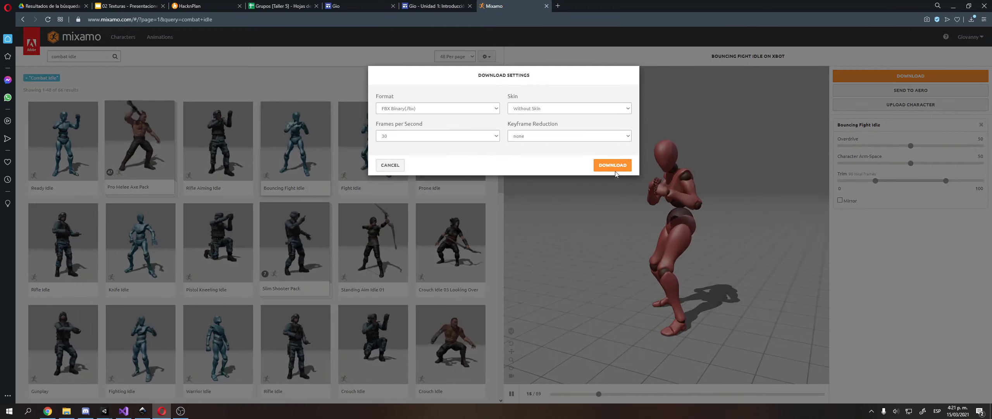
{"action": "left_click", "coordinate": [611, 165]}
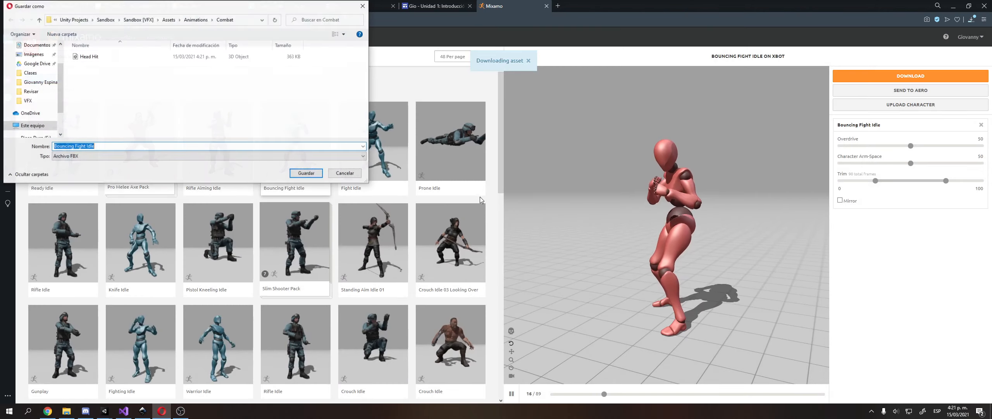
{"action": "key", "text": "Return"}
{"action": "mouse_move", "coordinate": [105, 411]}
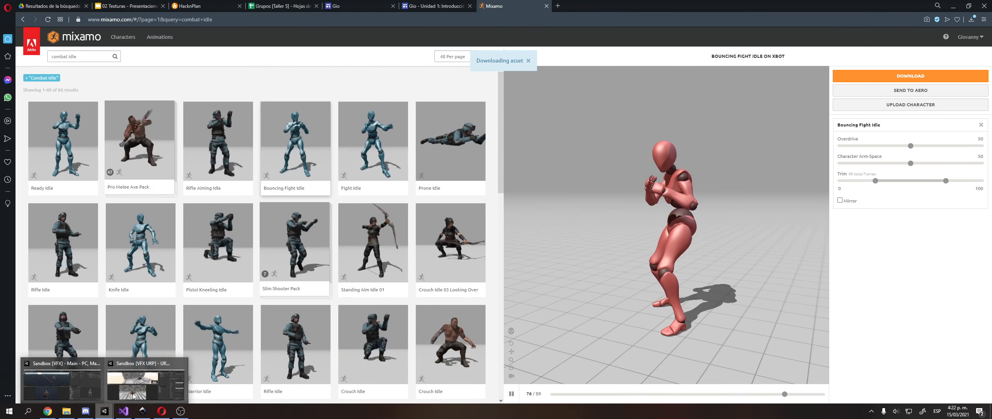
{"action": "left_click", "coordinate": [79, 378]}
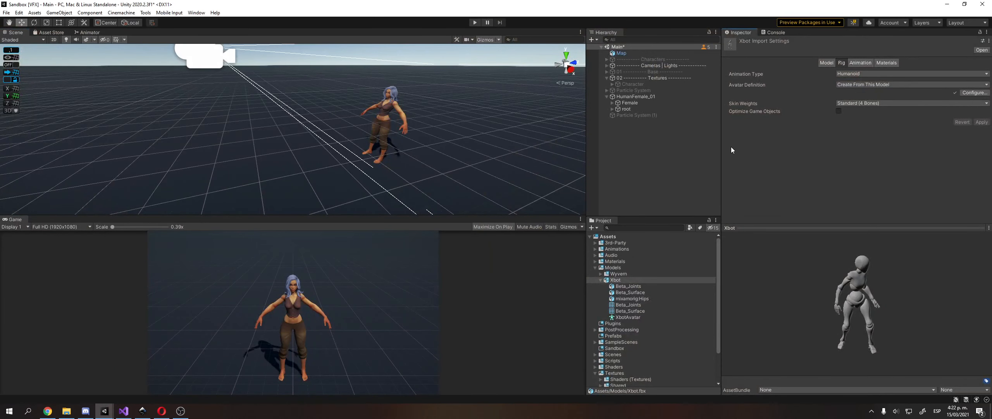
Select both Bouncing Fight Idle and Head Hit clips in Animations/Combat.
{"action": "key", "text": "Left"}
{"action": "left_click", "coordinate": [636, 254]}
{"action": "key", "text": "Right"}
{"action": "key", "text": "Up"}
{"action": "key", "text": "Right"}
{"action": "key", "text": "Down"}
{"action": "key", "text": "Down"}
{"action": "key", "text": "Down"}
{"action": "key", "text": "Down"}
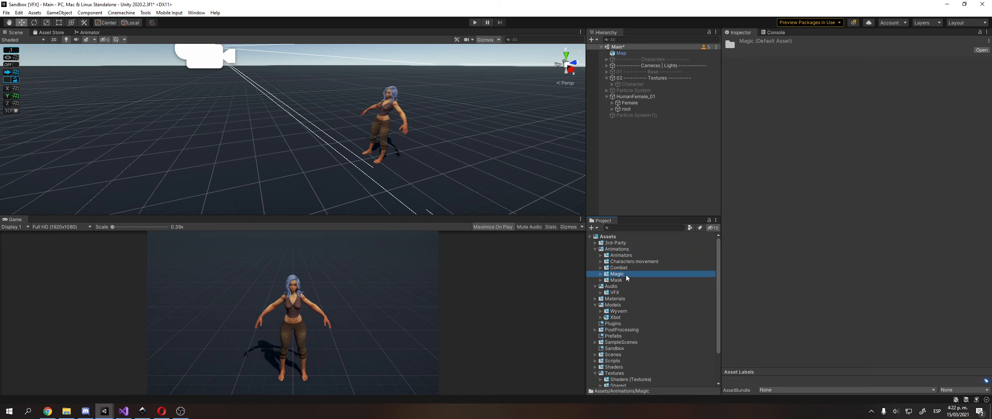
{"action": "key", "text": "Up"}
{"action": "key", "text": "Right"}
{"action": "key", "text": "Down"}
{"action": "key", "text": "shift+Down"}
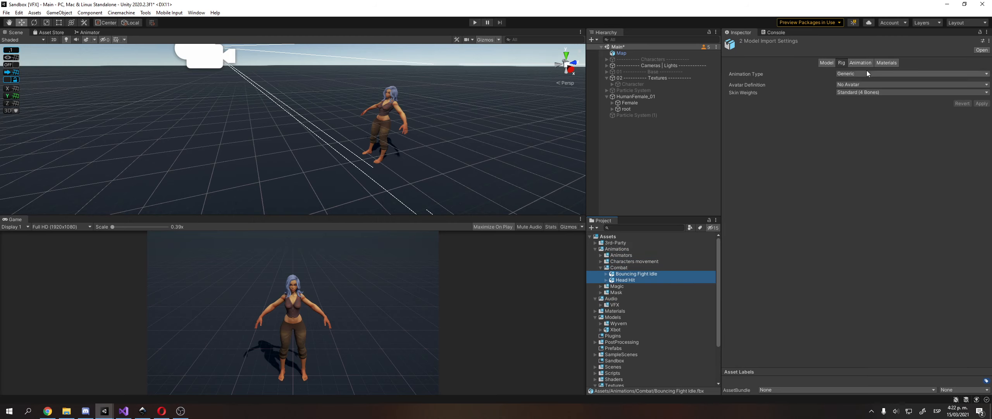
Set both clips' rig to Humanoid, copying the avatar from XbotAvatar, and apply.
{"action": "left_click", "coordinate": [868, 73]}
{"action": "left_click", "coordinate": [855, 106]}
{"action": "left_click", "coordinate": [857, 85]}
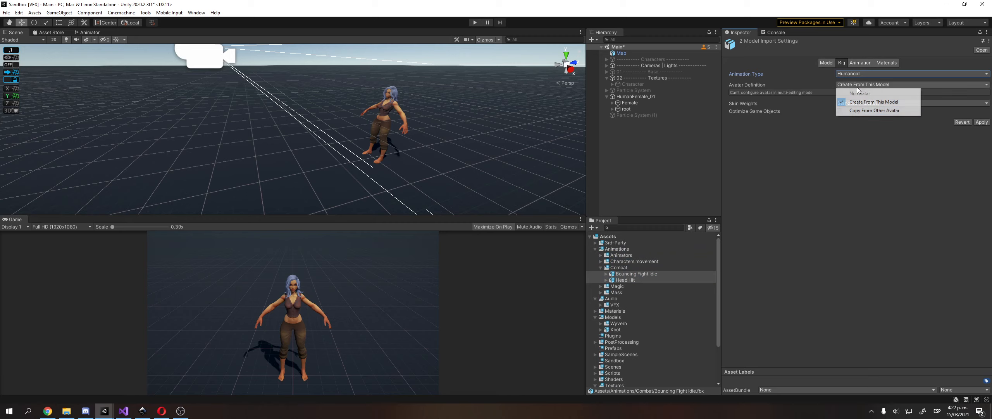
{"action": "left_click", "coordinate": [856, 110]}
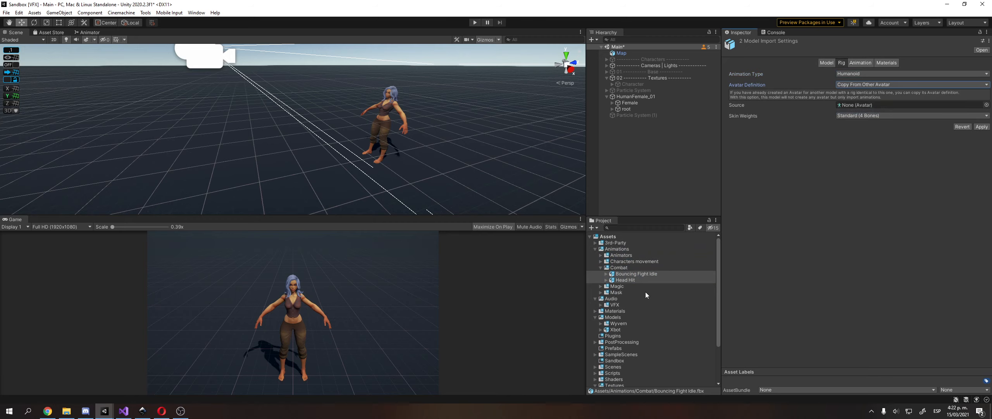
{"action": "left_click", "coordinate": [987, 105]}
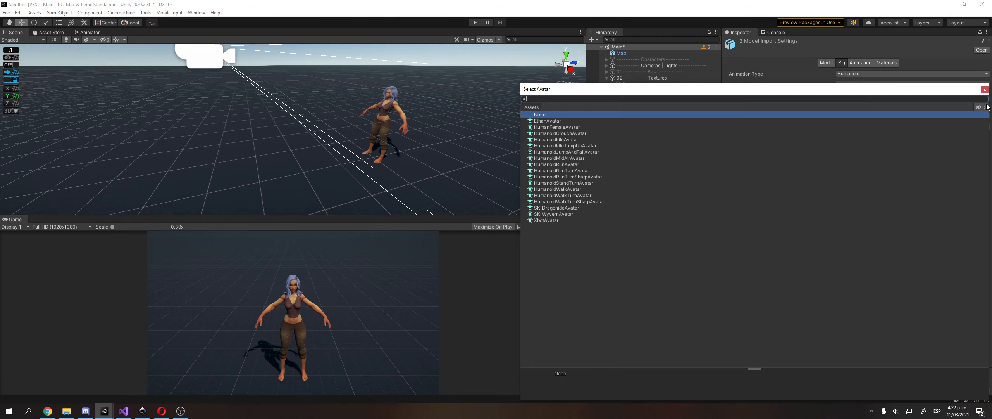
{"action": "double_click", "coordinate": [583, 219]}
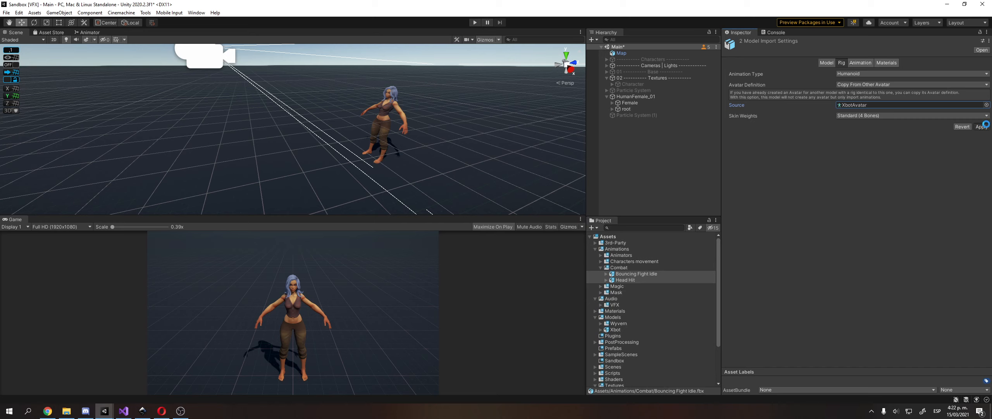
{"action": "left_click", "coordinate": [860, 63]}
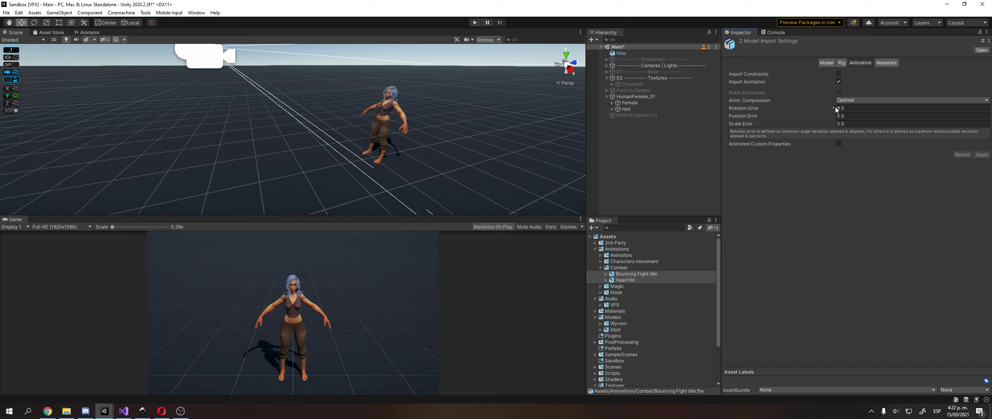
Preview Bouncing Fight Idle and Head Hit on HumanFemale_01, then select the character.
{"action": "left_click", "coordinate": [651, 274]}
{"action": "left_click_drag", "start_coordinate": [631, 99], "coordinate": [842, 305]}
{"action": "left_click_drag", "start_coordinate": [822, 314], "coordinate": [708, 246]}
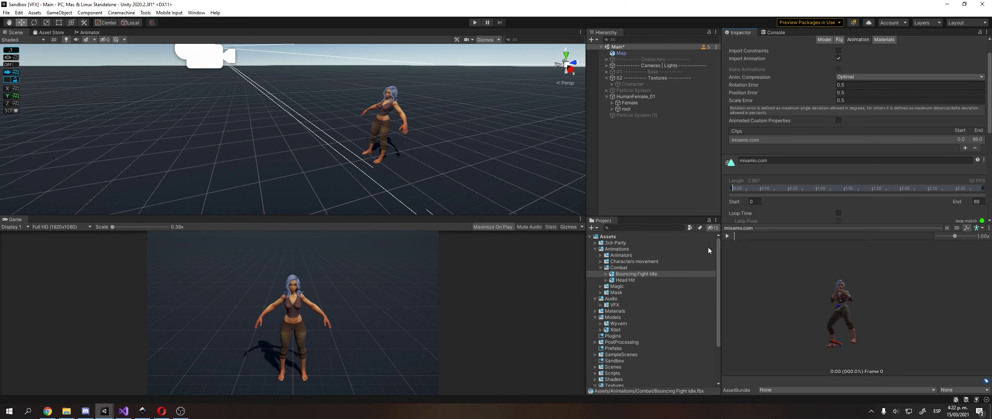
{"action": "left_click", "coordinate": [731, 236]}
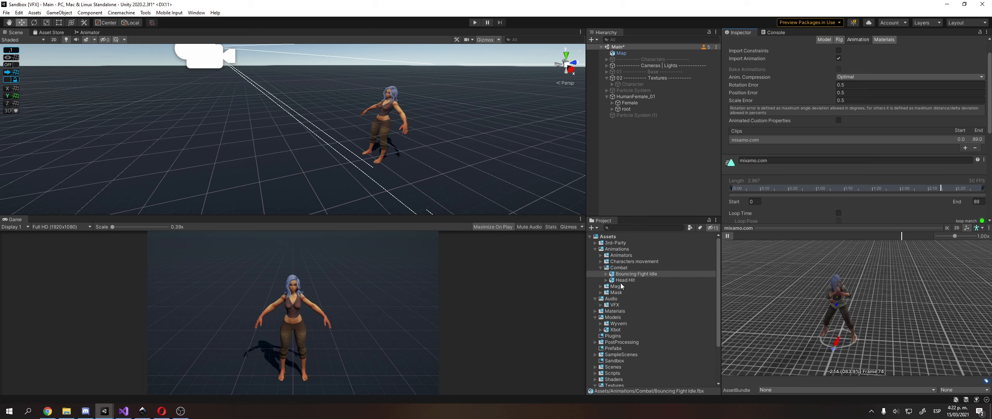
{"action": "left_click", "coordinate": [698, 279]}
{"action": "left_click", "coordinate": [726, 235]}
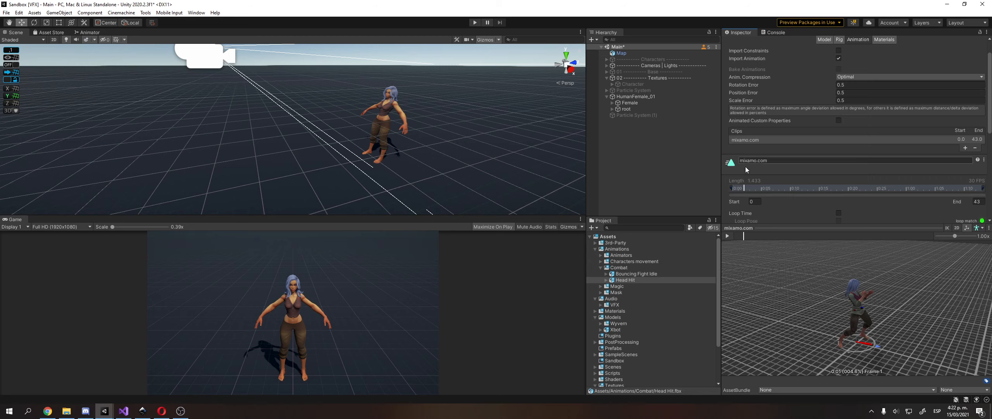
{"action": "left_click", "coordinate": [640, 98]}
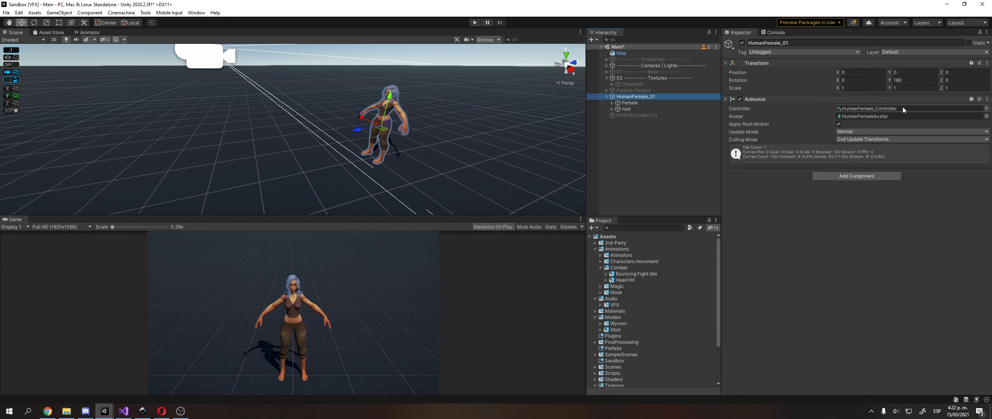
Open HumanFemale_01's animator controller and tidy the Project folder tree.
{"action": "double_click", "coordinate": [903, 108]}
{"action": "left_click", "coordinate": [443, 101]}
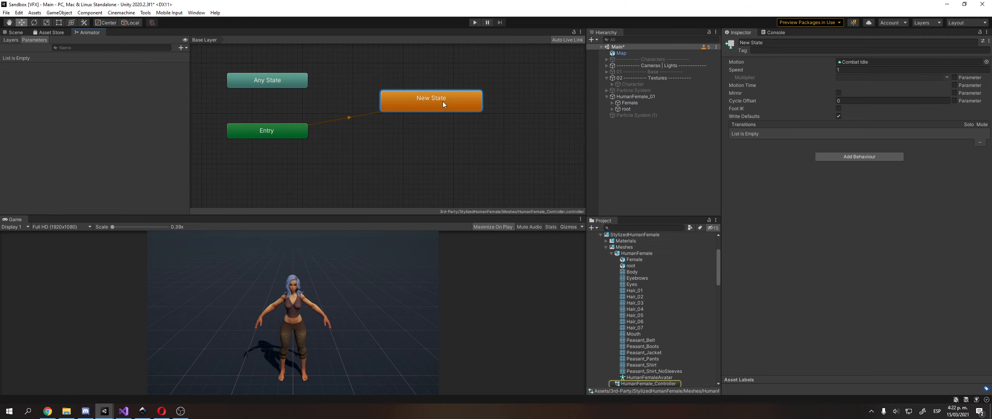
{"action": "scroll", "coordinate": [628, 287], "scroll_direction": "up", "scroll_amount": 3}
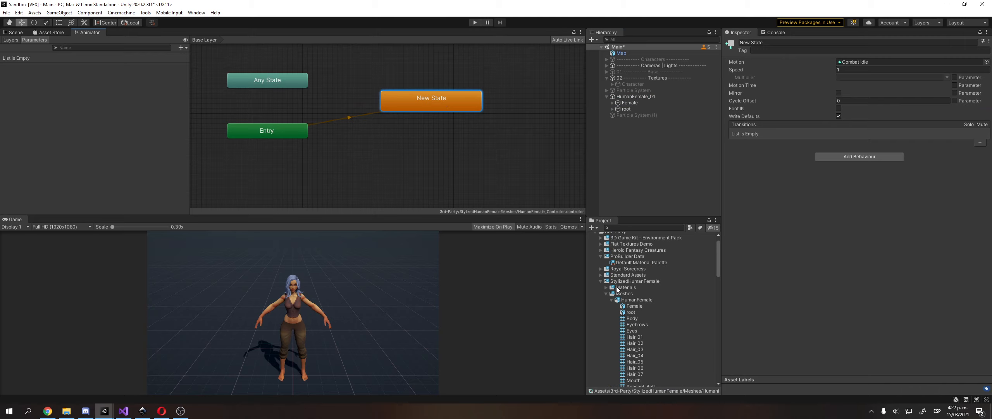
{"action": "double_click", "coordinate": [622, 293]}
{"action": "left_click", "coordinate": [622, 282]}
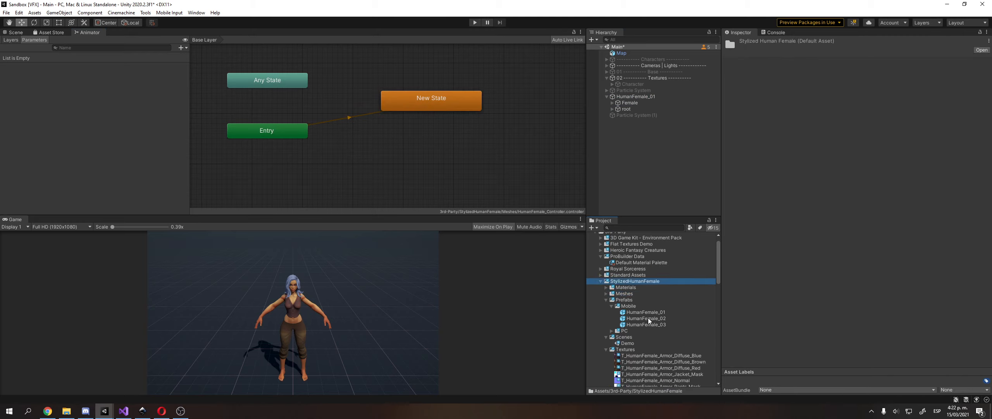
{"action": "scroll", "coordinate": [643, 303], "scroll_direction": "down", "scroll_amount": 5}
{"action": "scroll", "coordinate": [637, 276], "scroll_direction": "up", "scroll_amount": 1}
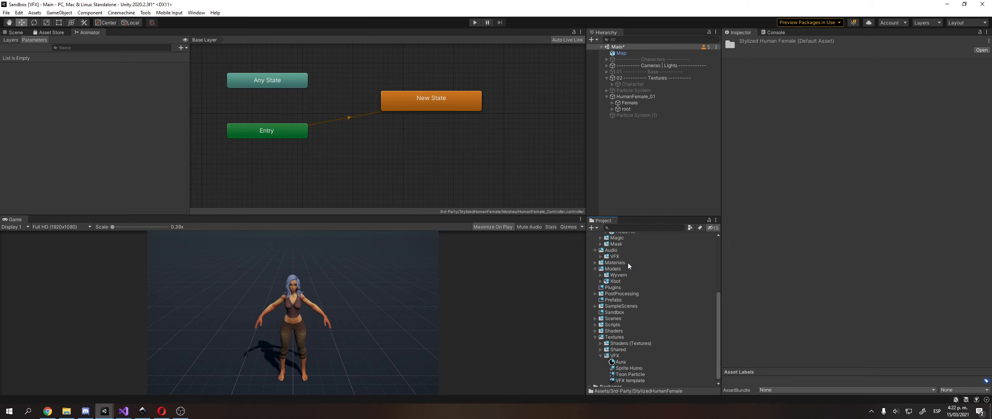
Replace the default New State with a Bouncing Fight Idle state named Idle.
{"action": "left_click", "coordinate": [636, 271]}
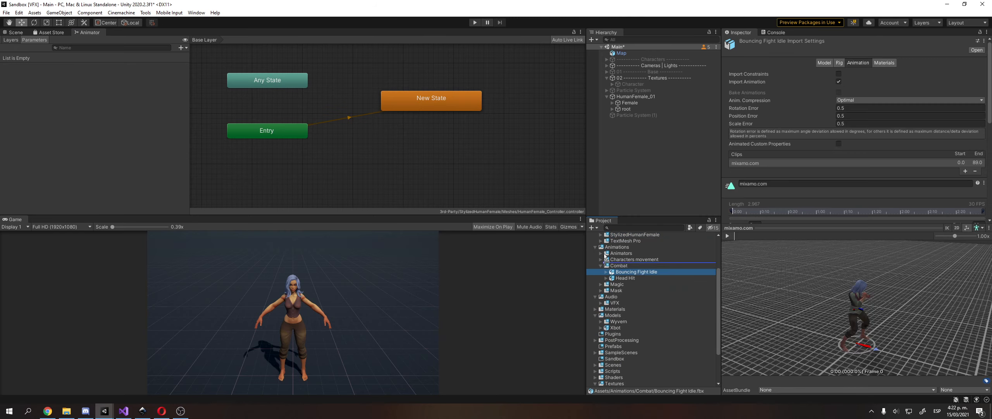
{"action": "left_click_drag", "start_coordinate": [636, 271], "coordinate": [429, 115]}
{"action": "key", "text": "Delete"}
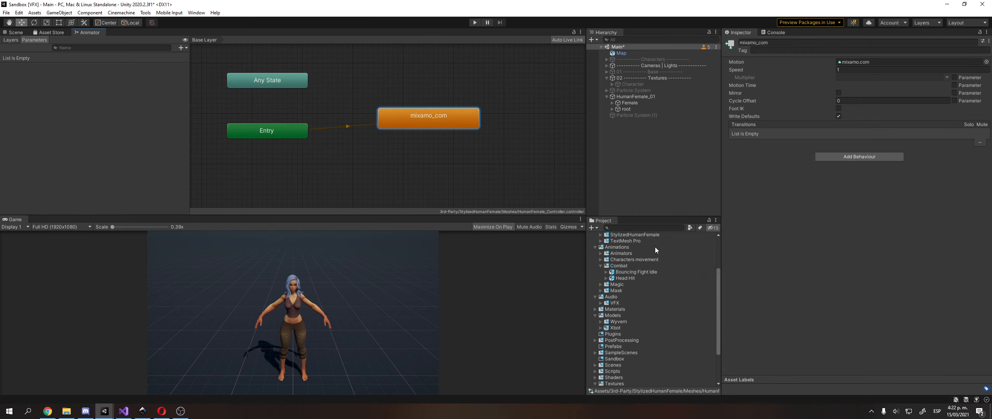
{"action": "left_click", "coordinate": [864, 42]}
{"action": "key", "text": "ctrl+a"}
{"action": "type", "text": "Idle"}
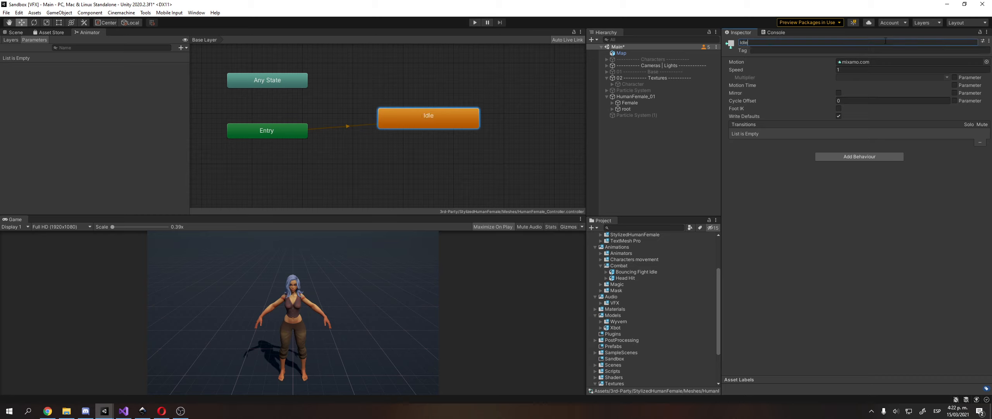
Add Head Hit to the controller as a state named Hit.
{"action": "left_click", "coordinate": [626, 277]}
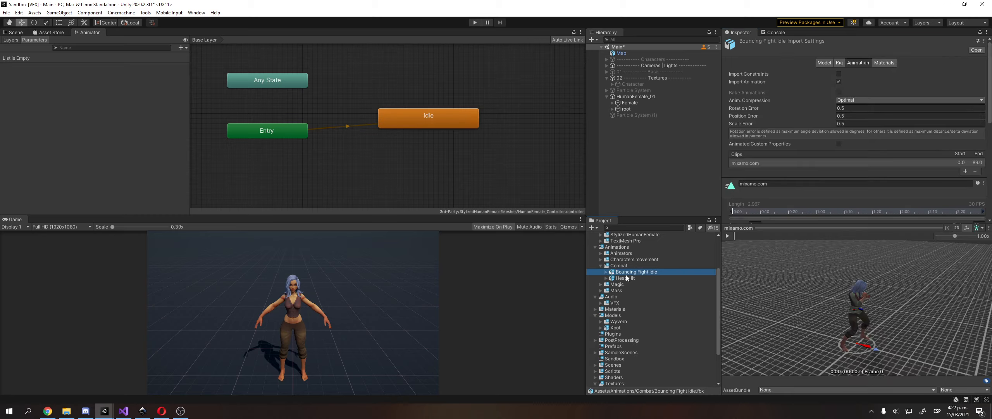
{"action": "left_click_drag", "start_coordinate": [557, 225], "coordinate": [436, 162]}
{"action": "left_click", "coordinate": [450, 167]}
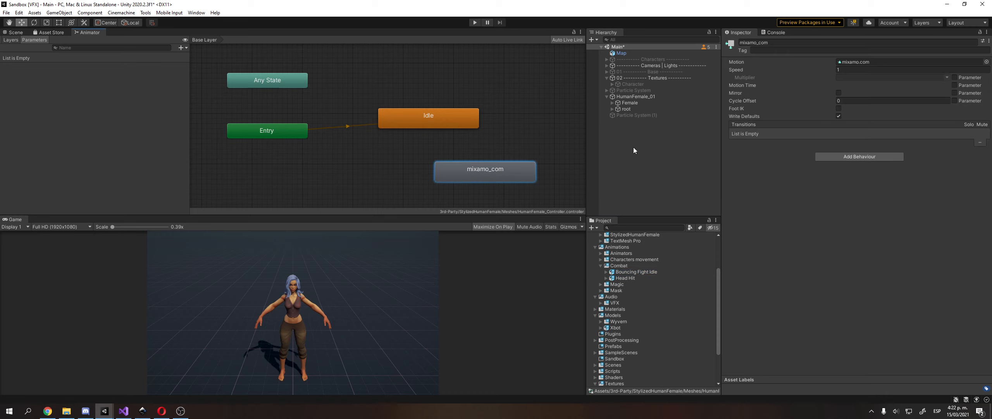
{"action": "left_click", "coordinate": [772, 43]}
{"action": "type", "text": "Hit"}
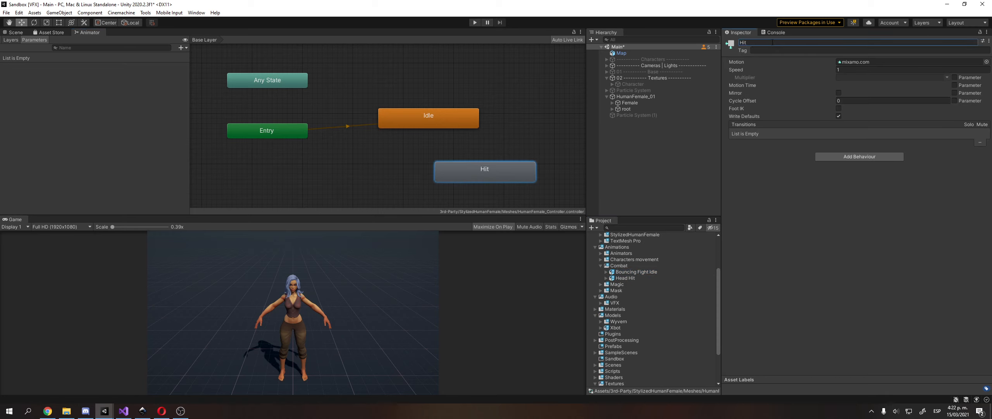
Create a Trigger parameter named Hit.
{"action": "left_click", "coordinate": [181, 47]}
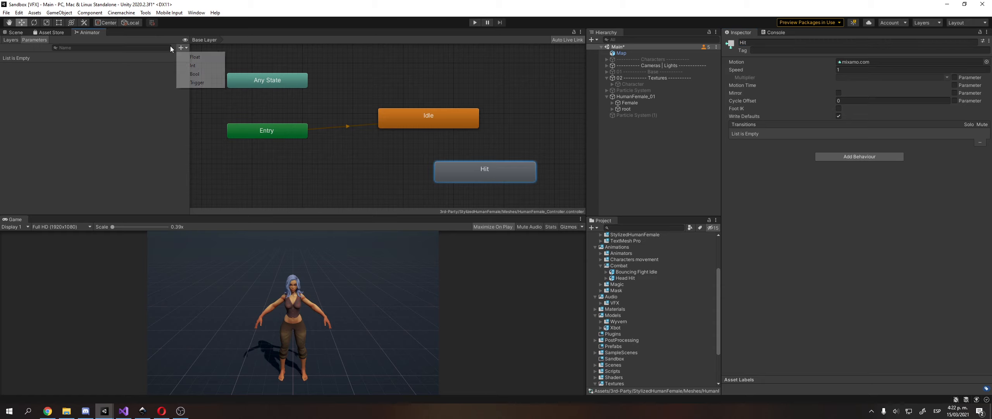
{"action": "left_click", "coordinate": [193, 81]}
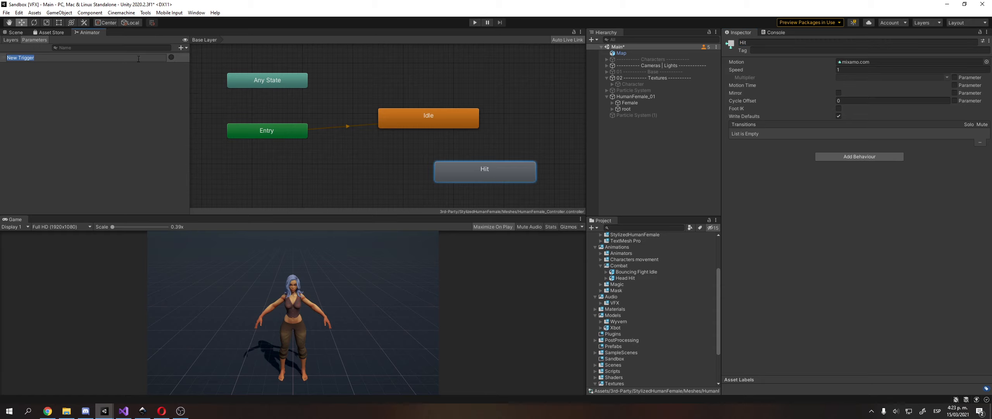
{"action": "type", "text": "Hit"}
{"action": "key", "text": "Return"}
Make a transition from Idle to Hit and preview it.
{"action": "right_click", "coordinate": [458, 120]}
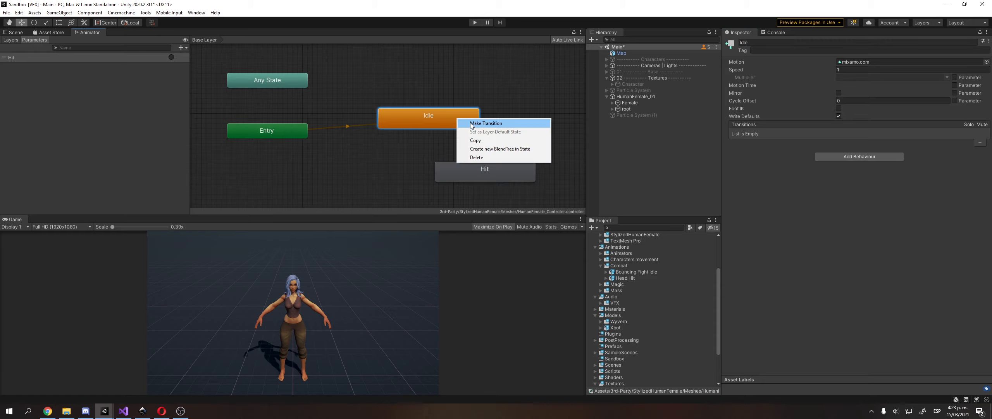
{"action": "left_click", "coordinate": [473, 123]}
{"action": "left_click", "coordinate": [477, 170]}
{"action": "left_click_drag", "start_coordinate": [454, 128], "coordinate": [495, 130]}
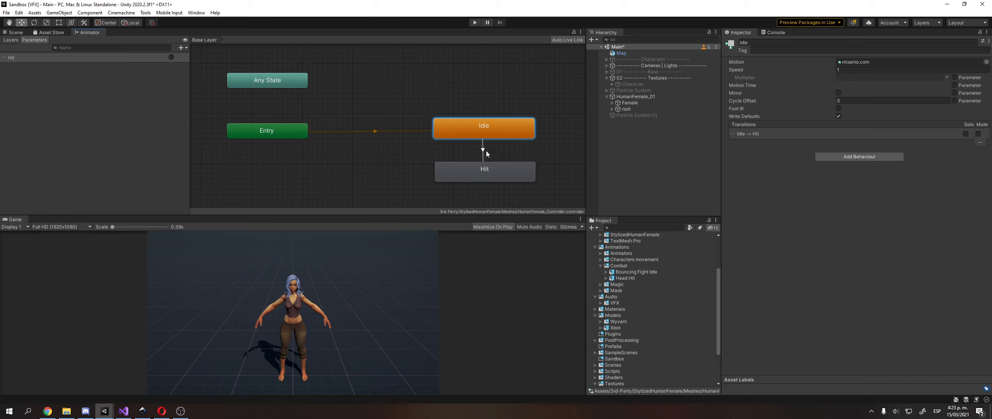
{"action": "left_click", "coordinate": [487, 178]}
{"action": "left_click", "coordinate": [482, 152]}
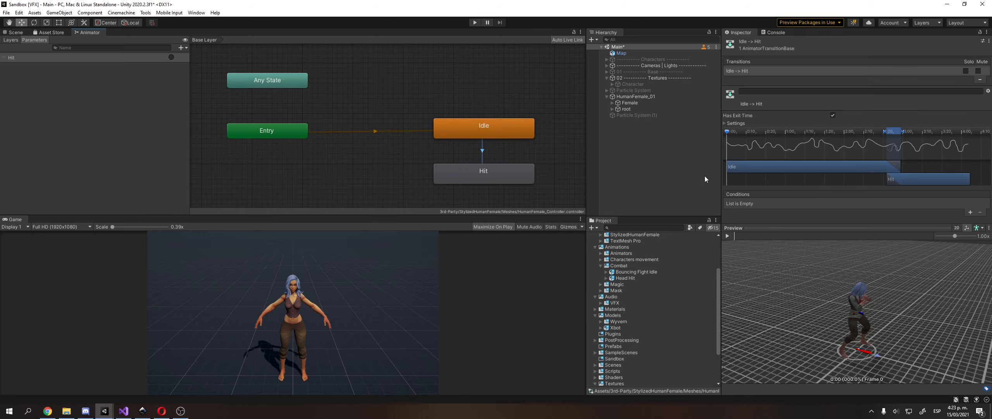
{"action": "left_click", "coordinate": [727, 235]}
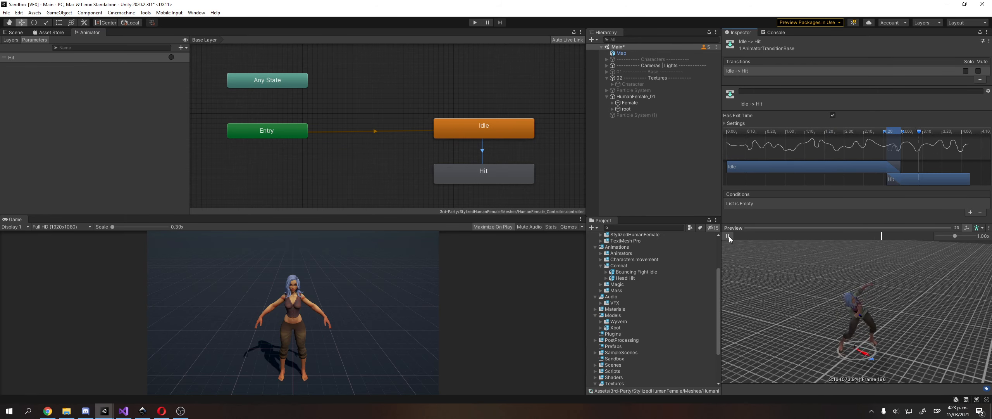
{"action": "left_click", "coordinate": [728, 236]}
Turn off Has Exit Time on the transition and add the Hit trigger as its condition.
{"action": "left_click", "coordinate": [833, 116]}
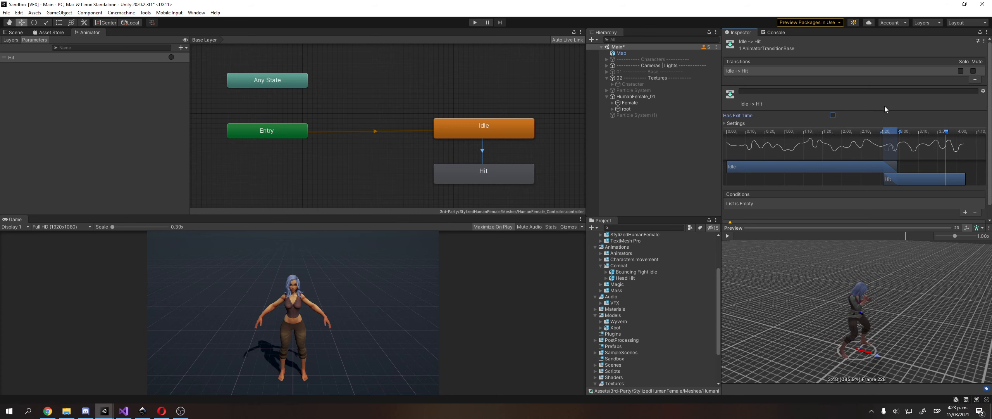
{"action": "scroll", "coordinate": [982, 112], "scroll_direction": "down", "scroll_amount": 1}
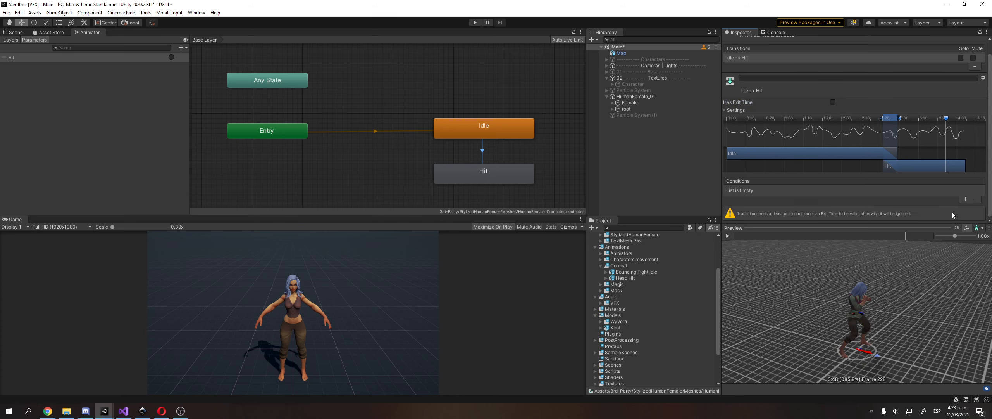
{"action": "left_click", "coordinate": [966, 199]}
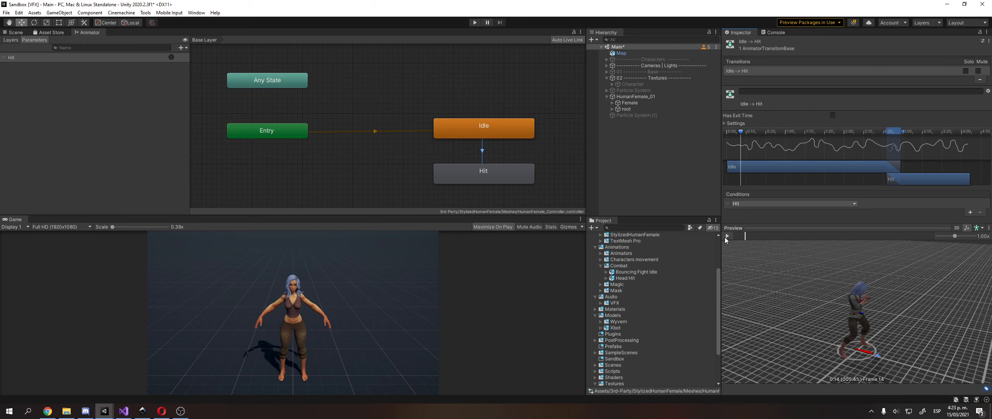
{"action": "middle_click_drag", "start_coordinate": [440, 129], "coordinate": [404, 126]}
{"action": "left_click", "coordinate": [362, 116]}
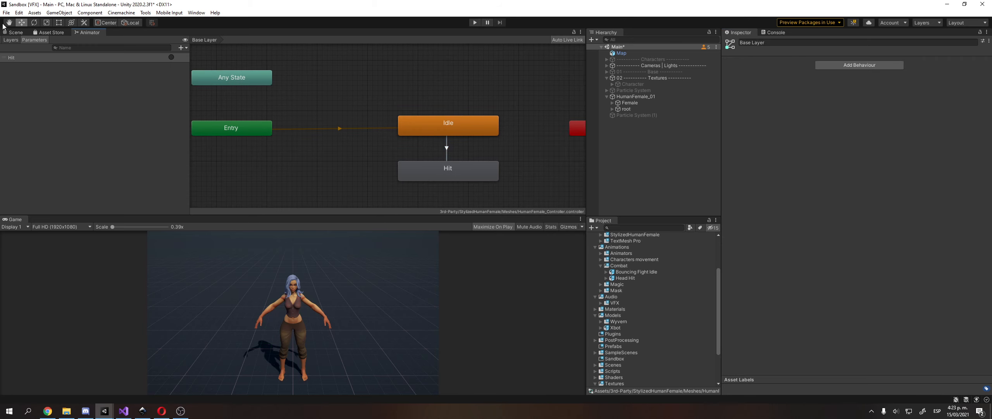
Save the scene and reselect HumanFemale_01 in the Scene view.
{"action": "left_click", "coordinate": [6, 13]}
{"action": "left_click", "coordinate": [16, 49]}
{"action": "left_click", "coordinate": [15, 32]}
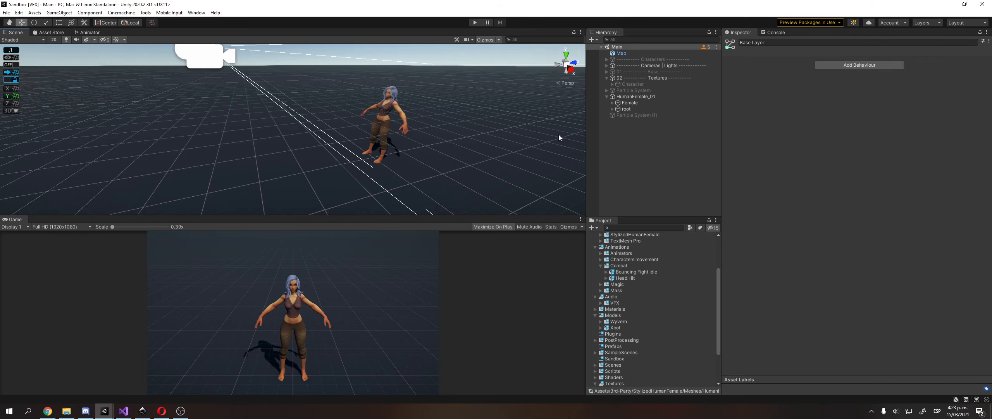
{"action": "left_click", "coordinate": [657, 96]}
{"action": "left_click", "coordinate": [688, 109]}
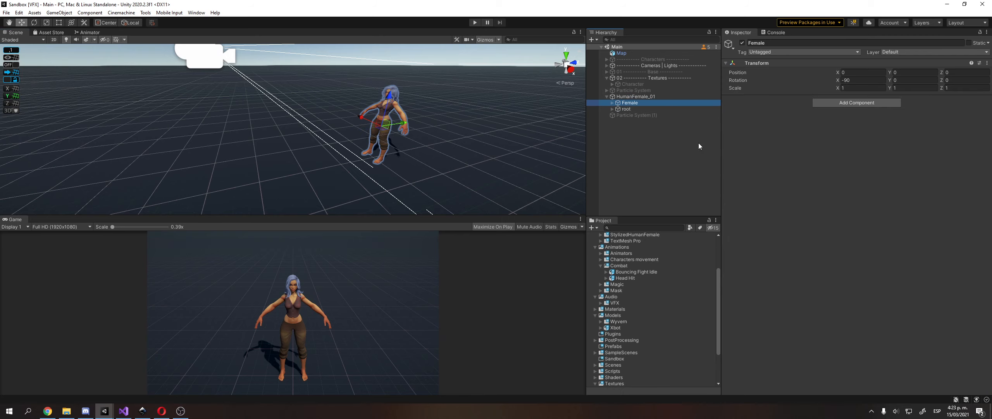
{"action": "key", "text": "Left"}
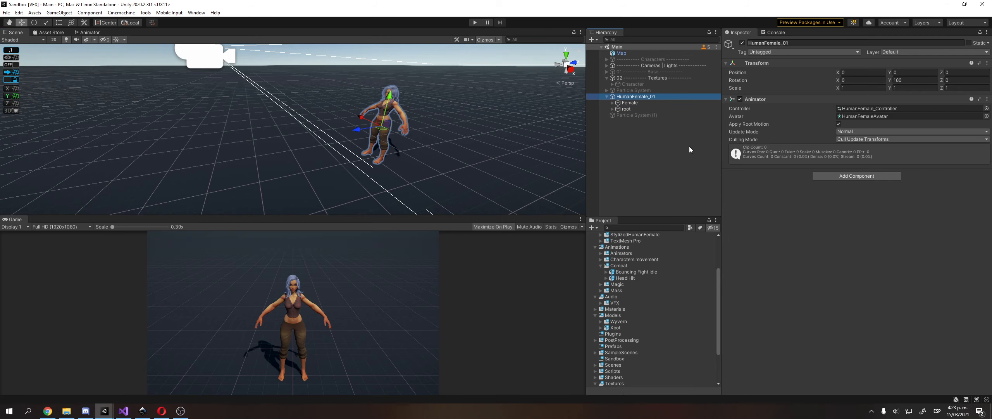
Create an empty parent object for HumanFemale_01.
{"action": "key", "text": "Left"}
{"action": "right_click", "coordinate": [647, 97]}
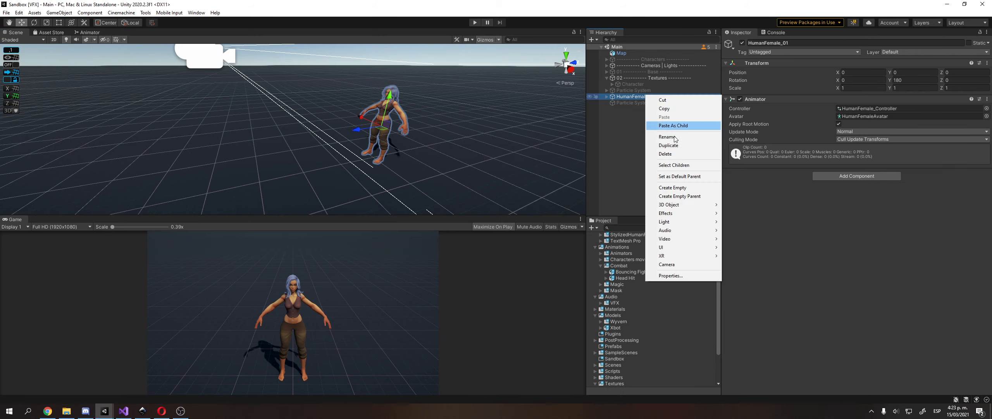
{"action": "left_click", "coordinate": [693, 196]}
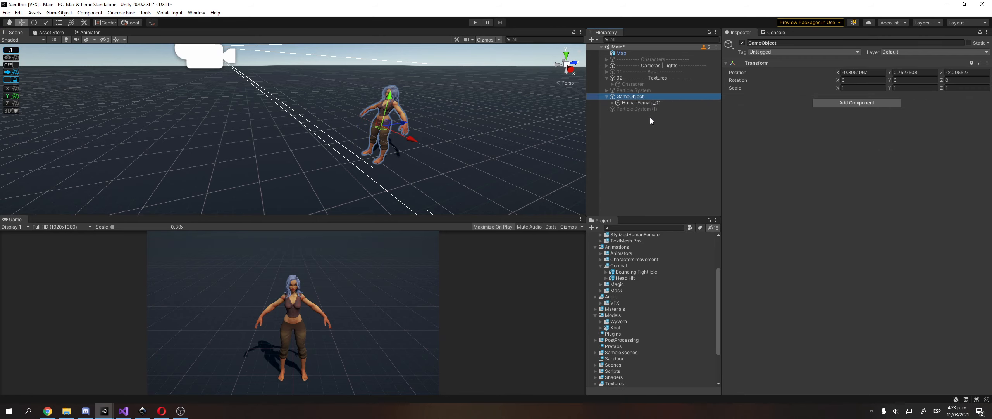
Set HumanFemale_01's position to 0, 0, 0.
{"action": "left_click", "coordinate": [630, 125]}
{"action": "key", "text": "Down"}
{"action": "key", "text": "Down"}
{"action": "key", "text": "Down"}
{"action": "key", "text": "Down"}
{"action": "key", "text": "Down"}
{"action": "key", "text": "Down"}
{"action": "key", "text": "Down"}
{"action": "key", "text": "Down"}
{"action": "key", "text": "Down"}
{"action": "key", "text": "Down"}
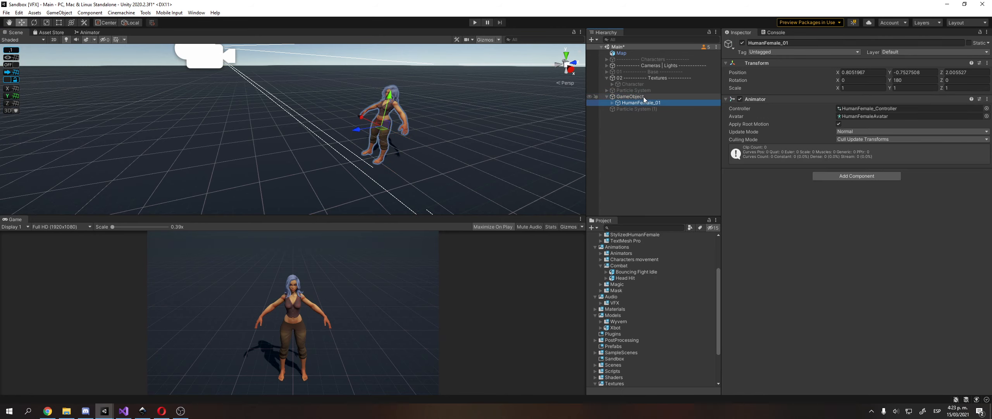
{"action": "left_click", "coordinate": [859, 71]}
{"action": "type", "text": "0"}
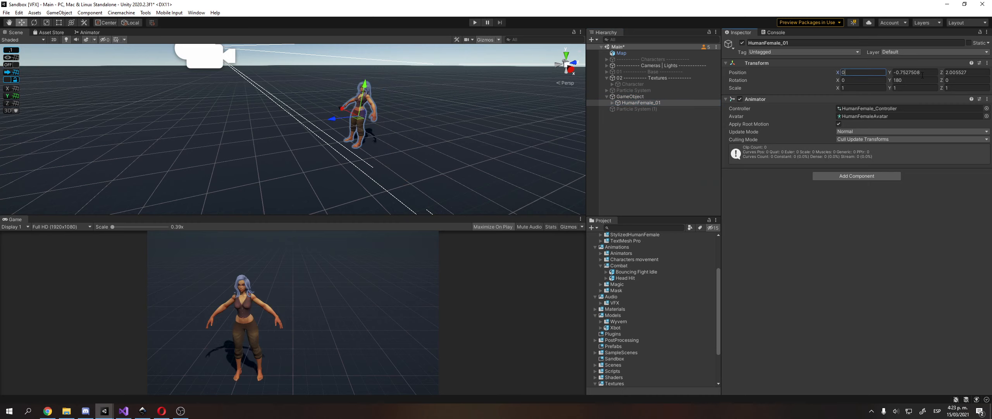
{"action": "key", "text": "Tab"}
{"action": "type", "text": "0"}
{"action": "key", "text": "Tab"}
{"action": "type", "text": "0"}
Reset the parent's position to zero and rename it Character.
{"action": "left_click", "coordinate": [674, 96]}
{"action": "left_click", "coordinate": [856, 72]}
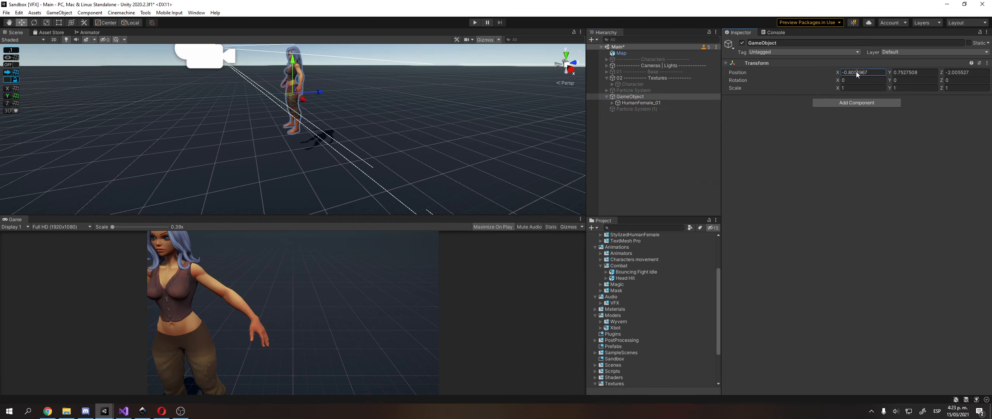
{"action": "type", "text": "0"}
{"action": "key", "text": "Tab"}
{"action": "type", "text": "0"}
{"action": "key", "text": "Tab"}
{"action": "type", "text": "0"}
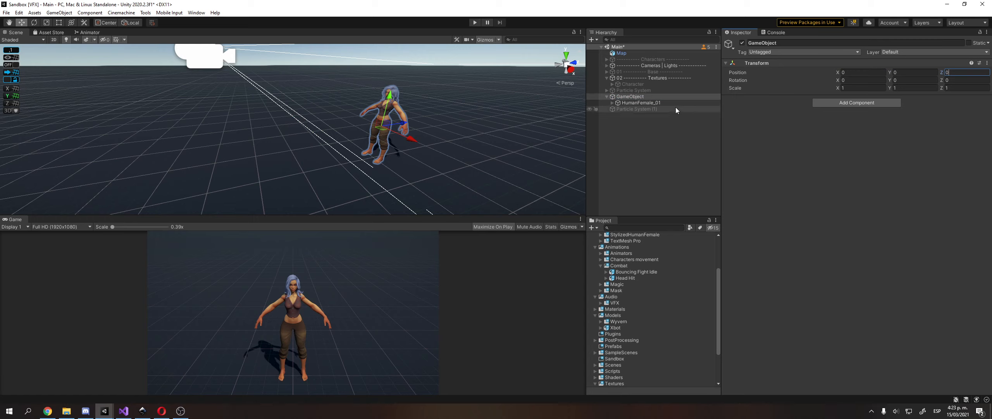
{"action": "left_click", "coordinate": [672, 92]}
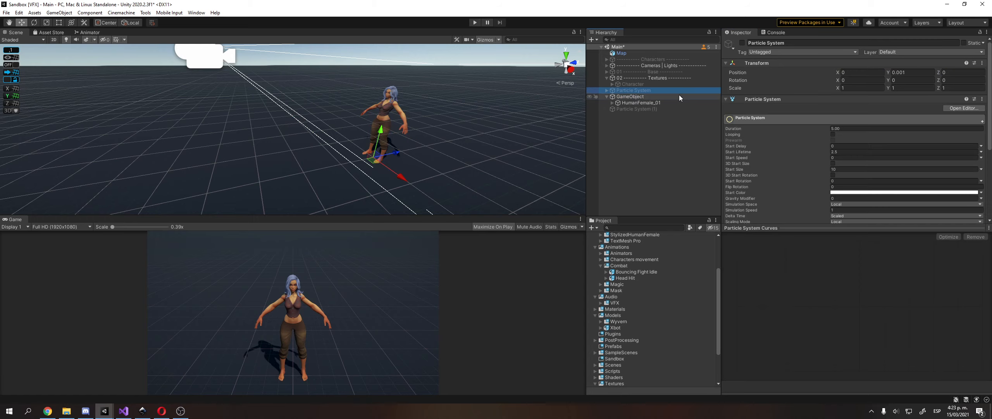
{"action": "left_click", "coordinate": [680, 95]}
{"action": "key", "text": "F2"}
{"action": "type", "text": "Character"}
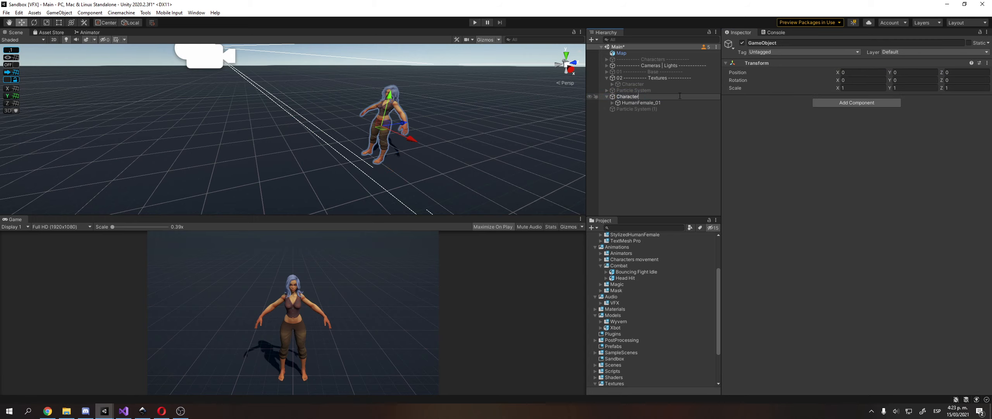
{"action": "key", "text": "Return"}
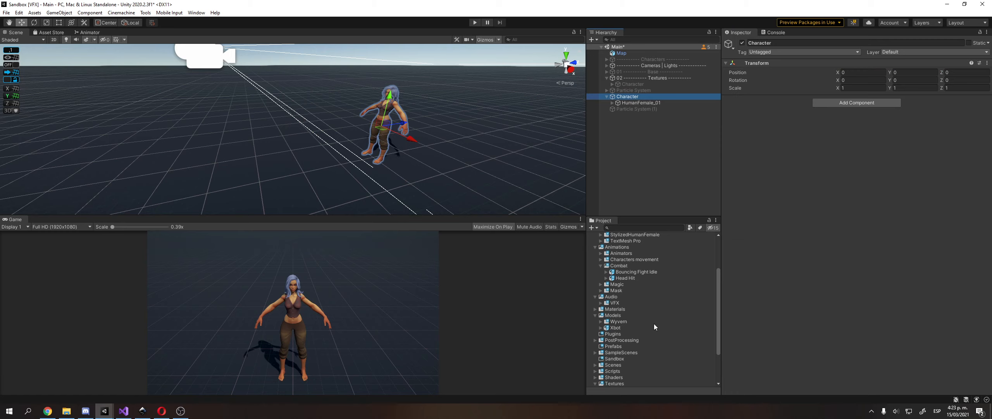
{"action": "scroll", "coordinate": [636, 299], "scroll_direction": "up", "scroll_amount": 5}
Collapse the 3rd-Party, Animations, Audio, Models and Textures folders in the Project panel.
{"action": "left_click", "coordinate": [624, 242]}
{"action": "key", "text": "Left"}
{"action": "key", "text": "Down"}
{"action": "key", "text": "Down"}
{"action": "key", "text": "Left"}
{"action": "key", "text": "Left"}
{"action": "key", "text": "Down"}
{"action": "key", "text": "Left"}
{"action": "key", "text": "Left"}
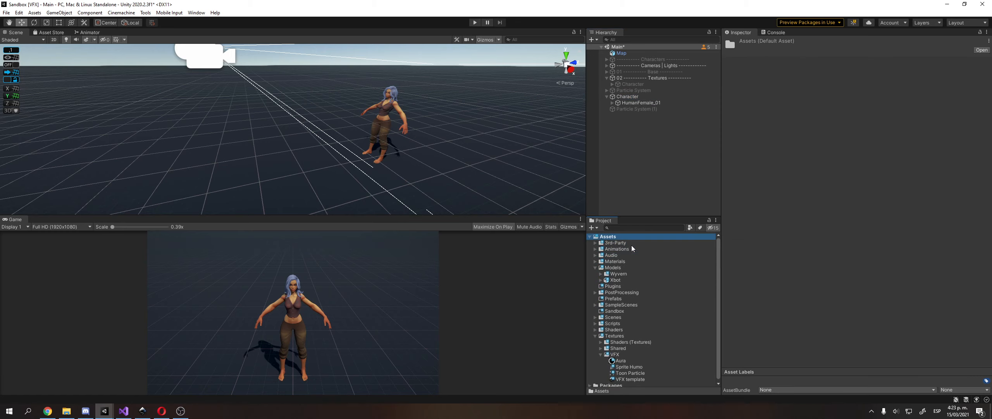
{"action": "left_click", "coordinate": [619, 271]}
{"action": "key", "text": "Left"}
{"action": "key", "text": "Down"}
{"action": "key", "text": "Down"}
{"action": "key", "text": "Left"}
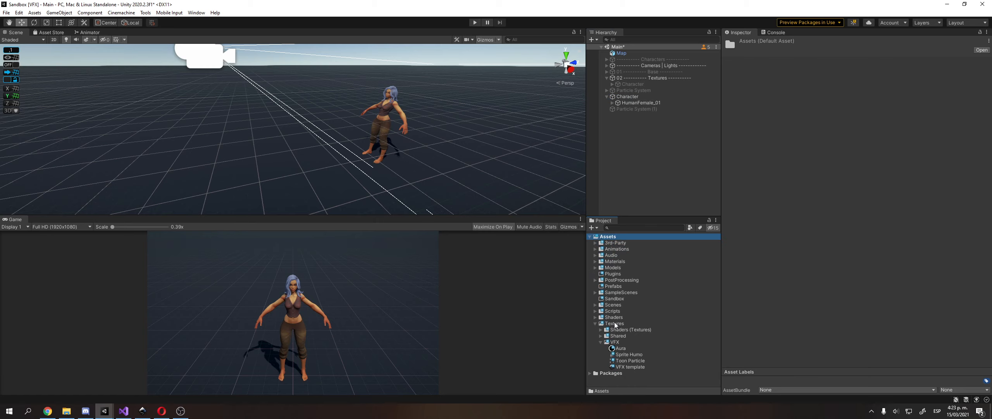
{"action": "left_click", "coordinate": [615, 324]}
{"action": "key", "text": "Left"}
{"action": "key", "text": "Up"}
{"action": "key", "text": "Up"}
Create a C# script named FreezeCharacterExample in Scripts/02 Textures.
{"action": "key", "text": "Right"}
{"action": "key", "text": "Down"}
{"action": "key", "text": "Down"}
{"action": "key", "text": "Down"}
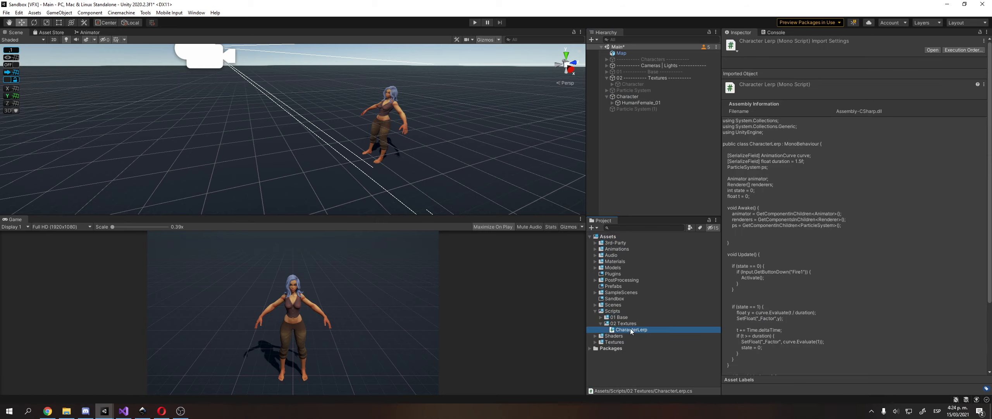
{"action": "key", "text": "Up"}
{"action": "right_click", "coordinate": [628, 324]}
{"action": "mouse_move", "coordinate": [685, 104]}
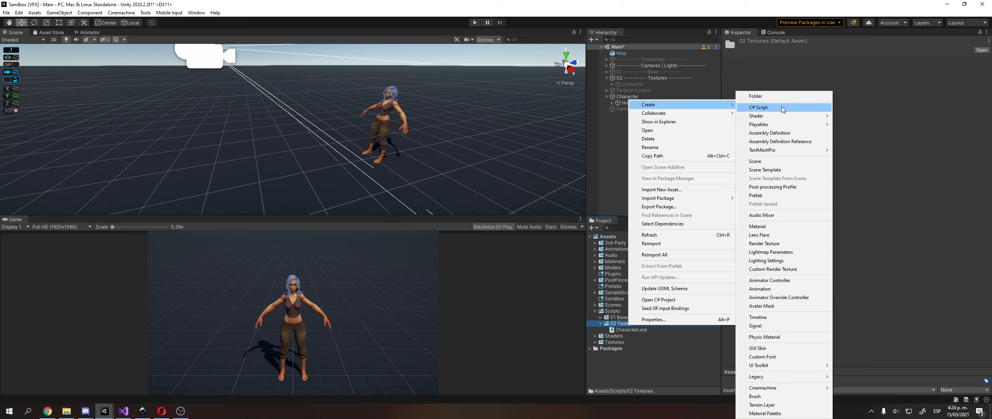
{"action": "left_click", "coordinate": [781, 106]}
{"action": "type", "text": "CharacterExample"}
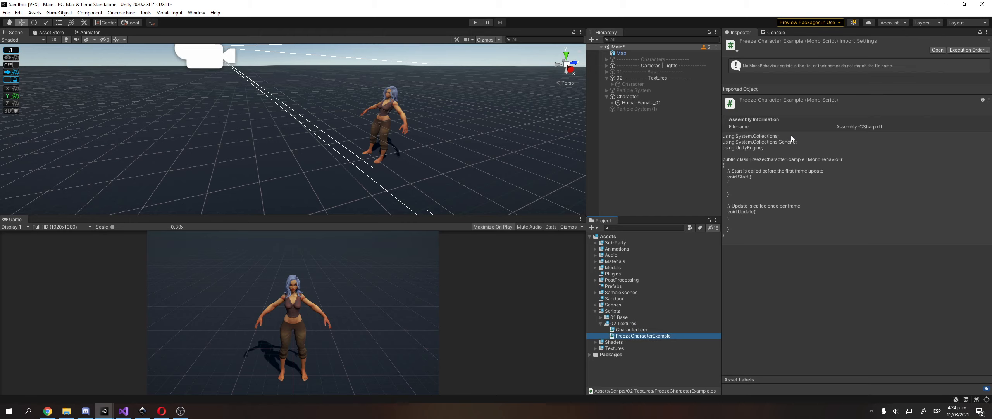
Open FreezeCharacterExample.cs, reformat and save it, then add a blank line at the class top.
{"action": "double_click", "coordinate": [653, 336]}
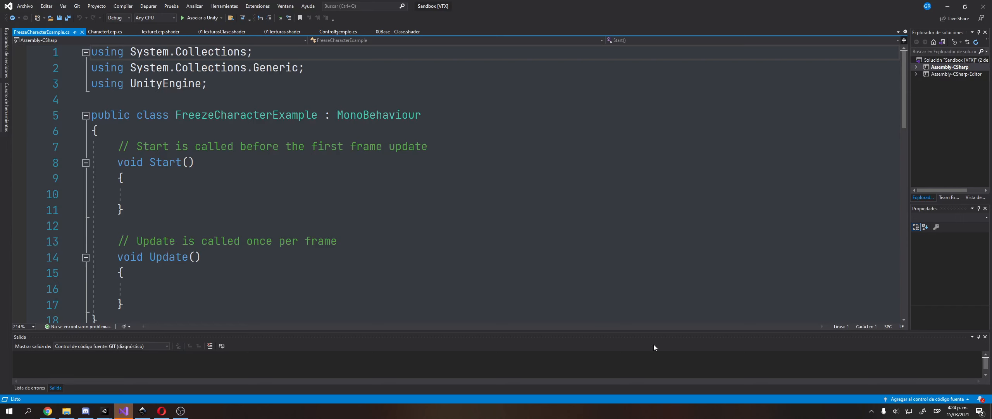
{"action": "scroll", "coordinate": [161, 180], "scroll_direction": "down", "scroll_amount": 3}
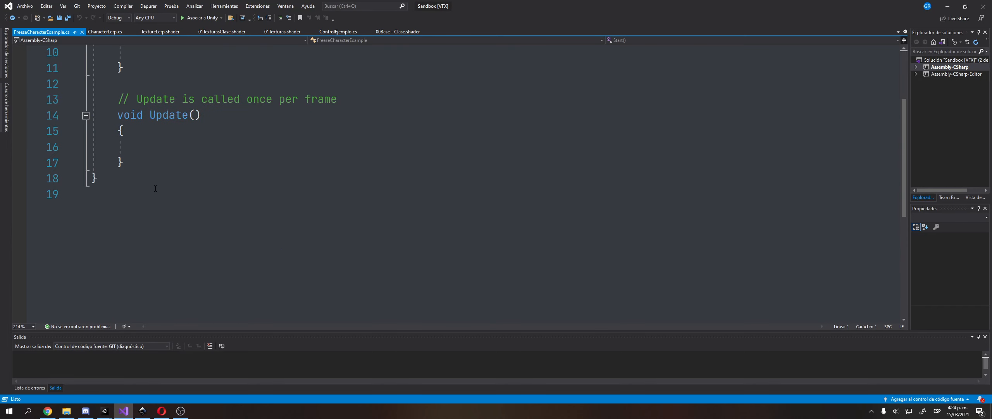
{"action": "left_click", "coordinate": [161, 194]}
{"action": "left_click", "coordinate": [161, 179]}
{"action": "key", "text": "ctrl+s"}
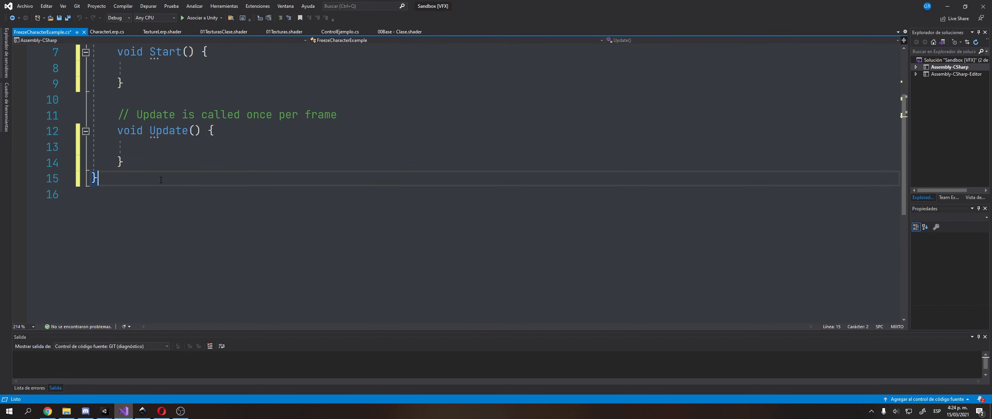
{"action": "scroll", "coordinate": [395, 169], "scroll_direction": "up", "scroll_amount": 3}
{"action": "left_click", "coordinate": [438, 114]}
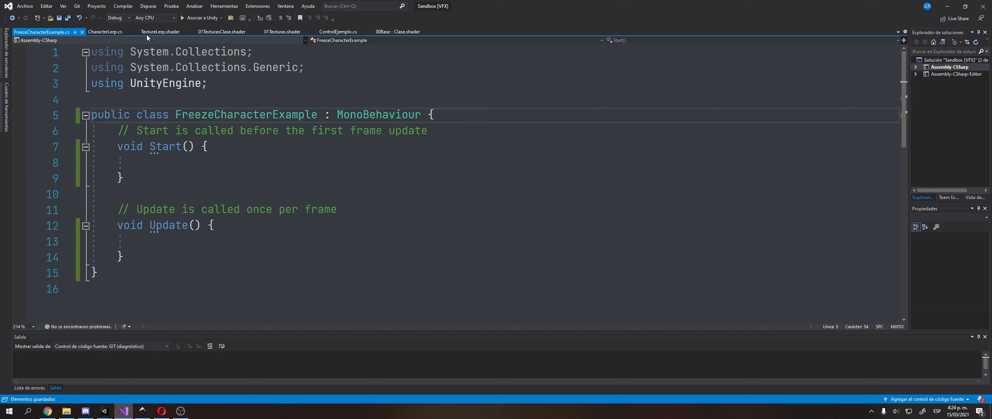
{"action": "key", "text": "Return"}
Copy the SetFloat method from CharacterLerp and paste it below Update.
{"action": "left_click", "coordinate": [109, 30]}
{"action": "scroll", "coordinate": [155, 188], "scroll_direction": "down", "scroll_amount": 6}
{"action": "scroll", "coordinate": [156, 187], "scroll_direction": "down", "scroll_amount": 1, "text": "ctrl"}
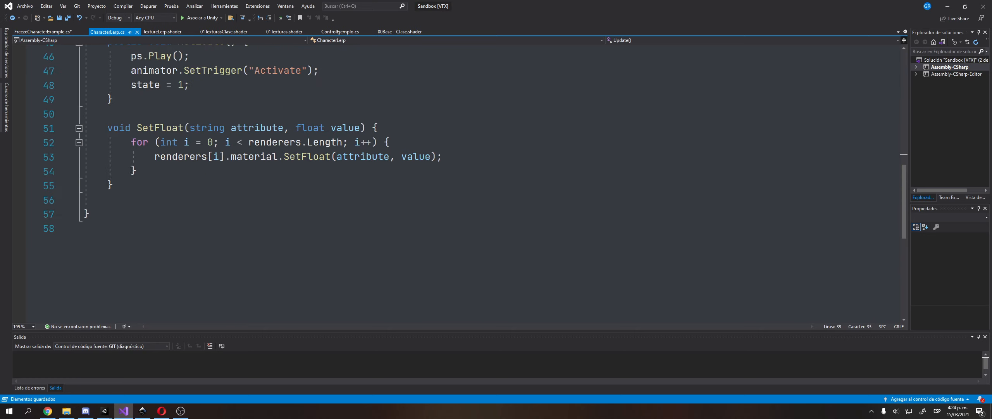
{"action": "left_click_drag", "start_coordinate": [115, 186], "coordinate": [66, 128]}
{"action": "key", "text": "ctrl+c"}
{"action": "key", "text": "ctrl+Tab"}
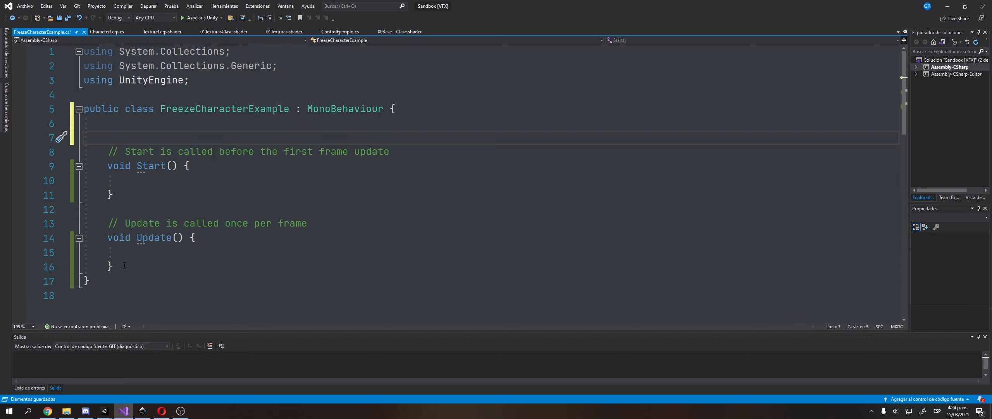
{"action": "left_click", "coordinate": [124, 265]}
{"action": "key", "text": "Return"}
{"action": "key", "text": "ctrl+v"}
Delete the comments above Update and Start and the empty line above Start.
{"action": "scroll", "coordinate": [157, 223], "scroll_direction": "up", "scroll_amount": 2}
{"action": "left_click", "coordinate": [155, 223]}
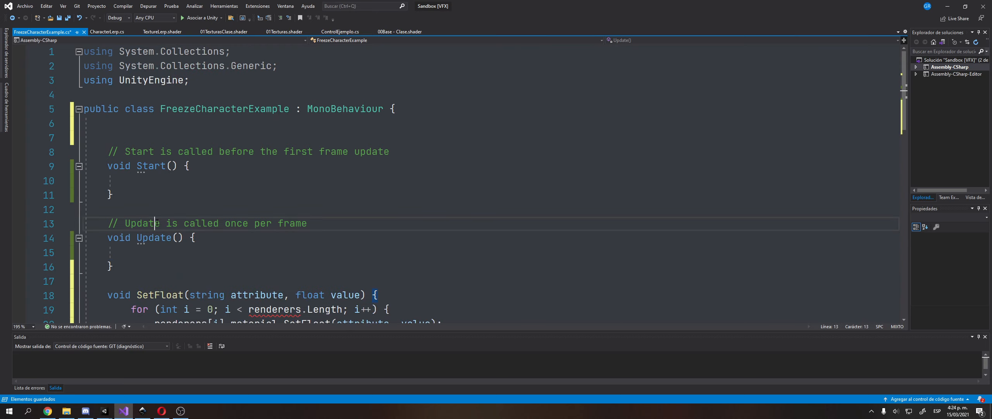
{"action": "key", "text": "ctrl+x"}
{"action": "key", "text": "Up"}
{"action": "key", "text": "Up"}
{"action": "key", "text": "Up"}
{"action": "key", "text": "Up"}
{"action": "key", "text": "Up"}
{"action": "key", "text": "ctrl+x"}
{"action": "key", "text": "Up"}
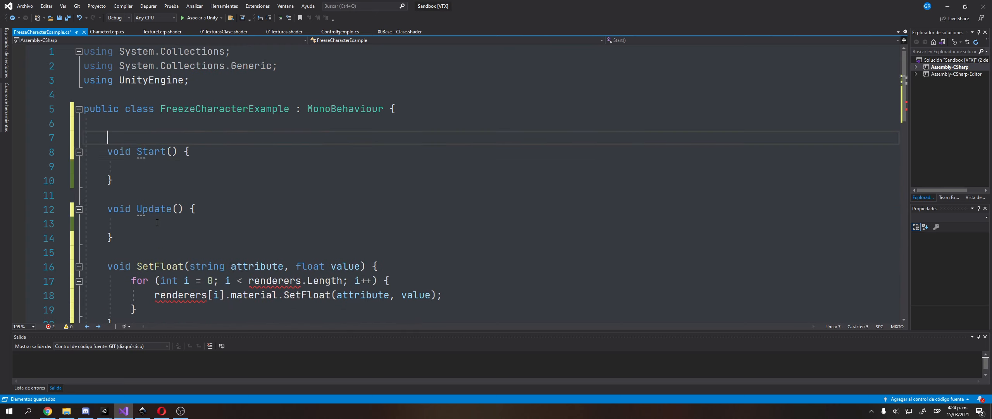
{"action": "key", "text": "ctrl+x"}
{"action": "scroll", "coordinate": [199, 208], "scroll_direction": "down", "scroll_amount": 1}
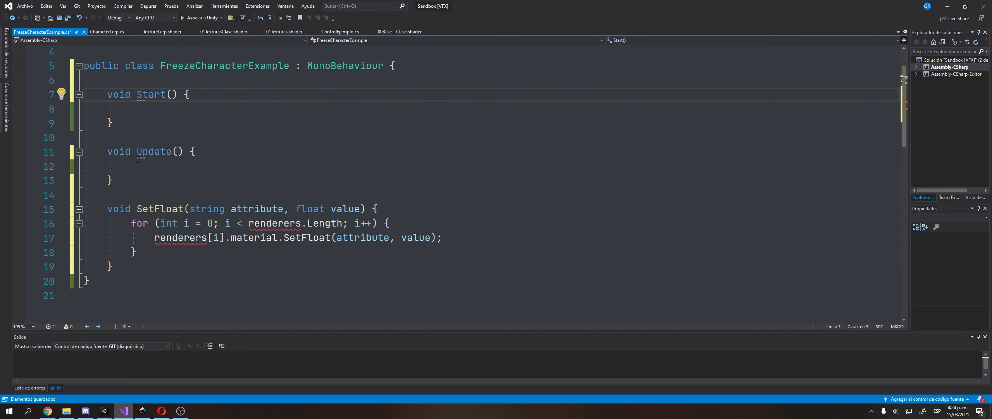
Copy CharacterLerp's Renderer array declaration into FreezeCharacterExample as a renderers field.
{"action": "left_click", "coordinate": [112, 31]}
{"action": "scroll", "coordinate": [235, 172], "scroll_direction": "up", "scroll_amount": 12}
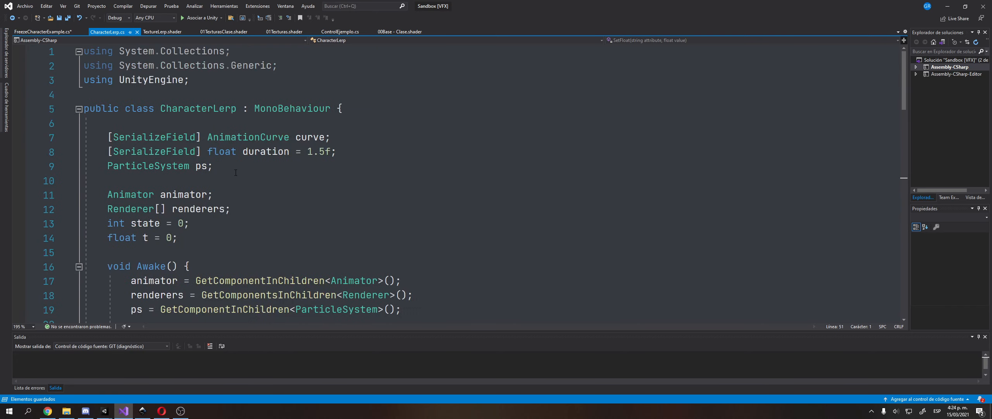
{"action": "left_click", "coordinate": [372, 138]}
{"action": "key", "text": "Down"}
{"action": "key", "text": "Down"}
{"action": "key", "text": "Down"}
{"action": "key", "text": "Down"}
{"action": "key", "text": "Down"}
{"action": "key", "text": "shift+Home"}
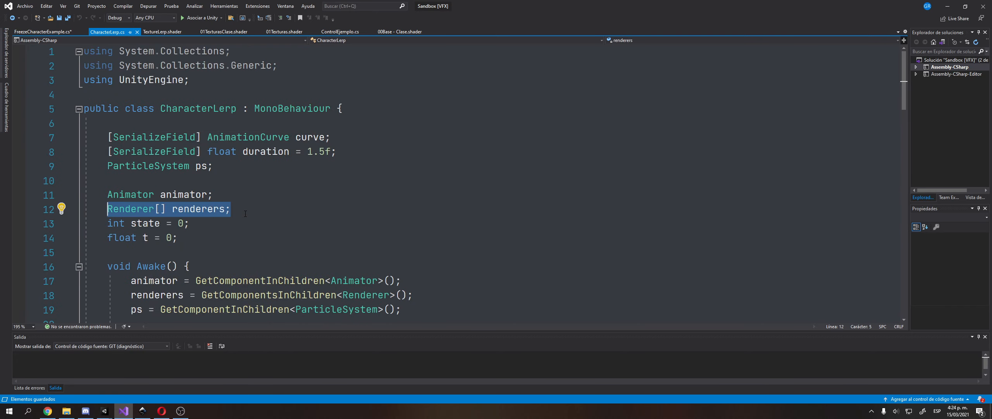
{"action": "left_click", "coordinate": [58, 31]}
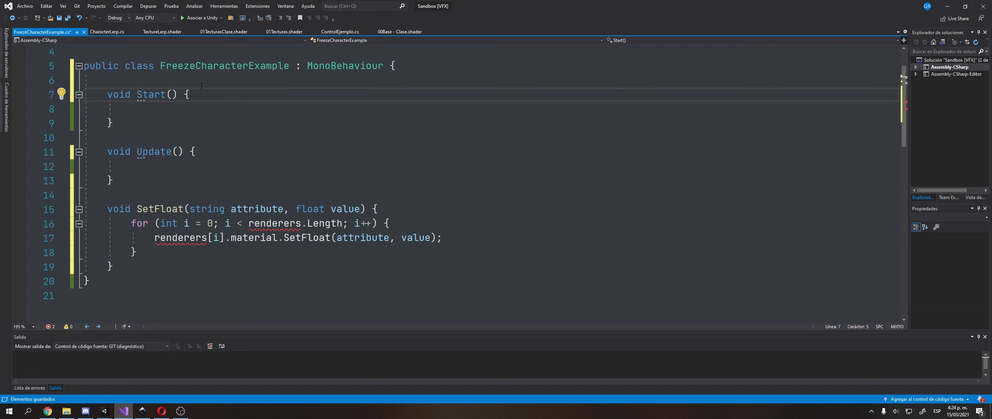
{"action": "key", "text": "Return"}
{"action": "key", "text": "Return"}
{"action": "key", "text": "Up"}
{"action": "key", "text": "Up"}
{"action": "key", "text": "ctrl+v"}
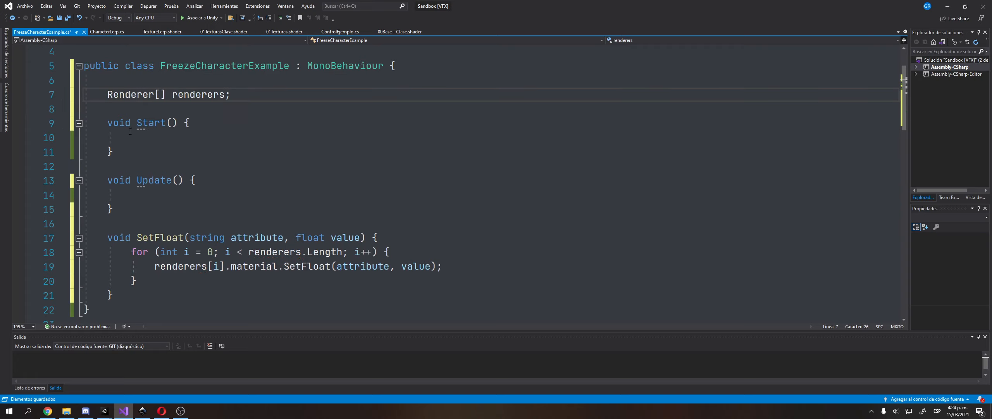
Rename the Start method to Awake and save.
{"action": "double_click", "coordinate": [151, 123]}
{"action": "right_click", "coordinate": [145, 125]}
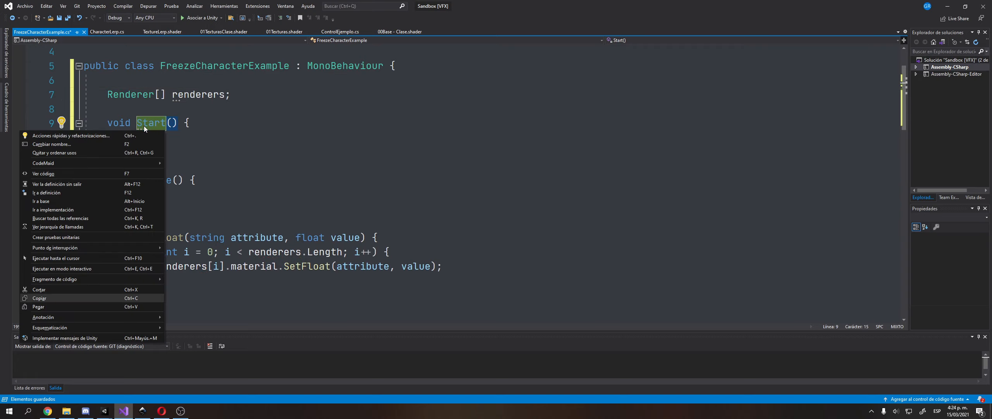
{"action": "left_click", "coordinate": [144, 126]}
{"action": "key", "text": "F2"}
{"action": "type", "text": "A"}
{"action": "key", "text": "BackSpace"}
{"action": "key", "text": "BackSpace"}
{"action": "key", "text": "Delete"}
{"action": "key", "text": "Delete"}
{"action": "key", "text": "Delete"}
{"action": "key", "text": "Delete"}
{"action": "type", "text": "Awake"}
{"action": "key", "text": "ctrl+s"}
Copy the renderers assignment from CharacterLerp into the empty Awake body.
{"action": "left_click", "coordinate": [107, 32]}
{"action": "scroll", "coordinate": [294, 202], "scroll_direction": "down", "scroll_amount": 3}
{"action": "left_click", "coordinate": [427, 168]}
{"action": "key", "text": "shift+Home"}
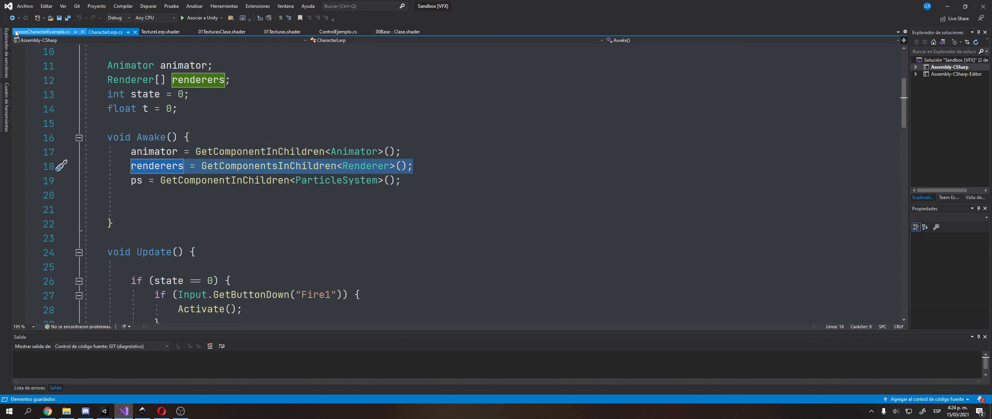
{"action": "key", "text": "ctrl+c"}
{"action": "left_click", "coordinate": [42, 32]}
{"action": "left_click", "coordinate": [230, 142]}
{"action": "key", "text": "ctrl+v"}
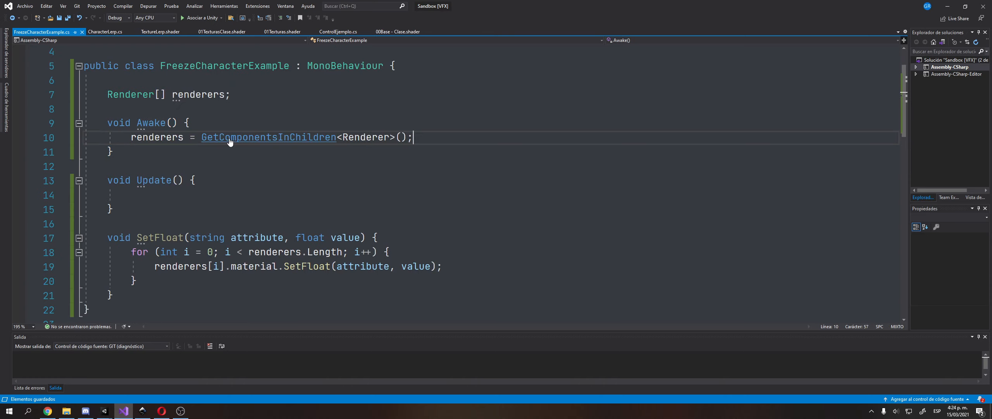
{"action": "scroll", "coordinate": [231, 178], "scroll_direction": "down", "scroll_amount": 1}
{"action": "scroll", "coordinate": [233, 217], "scroll_direction": "up", "scroll_amount": 1}
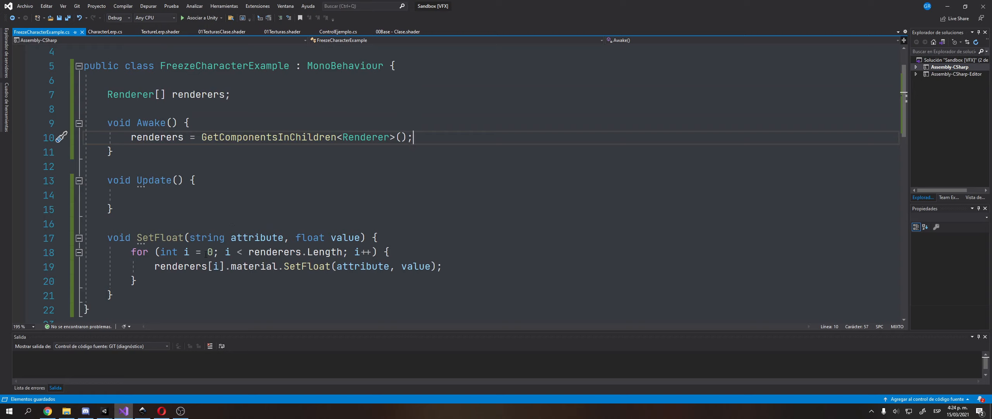
Copy the curve field declaration from CharacterLerp above the renderers field.
{"action": "double_click", "coordinate": [176, 267]}
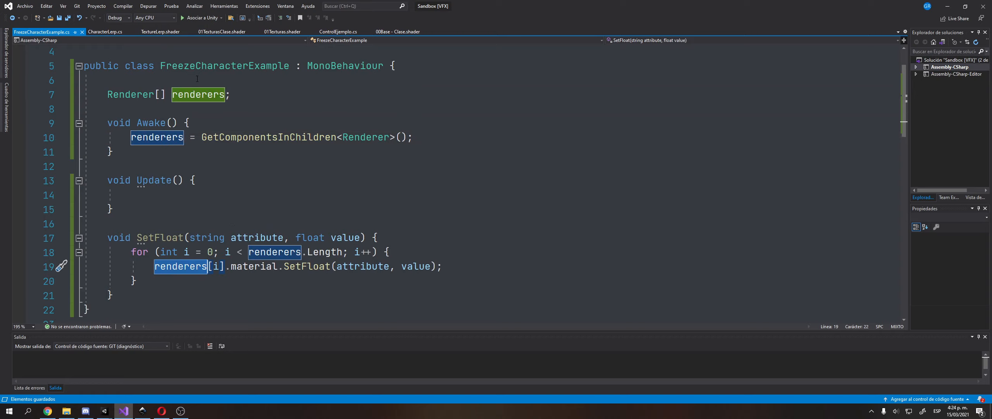
{"action": "left_click", "coordinate": [107, 32]}
{"action": "scroll", "coordinate": [236, 135], "scroll_direction": "up", "scroll_amount": 3}
{"action": "left_click", "coordinate": [372, 138]}
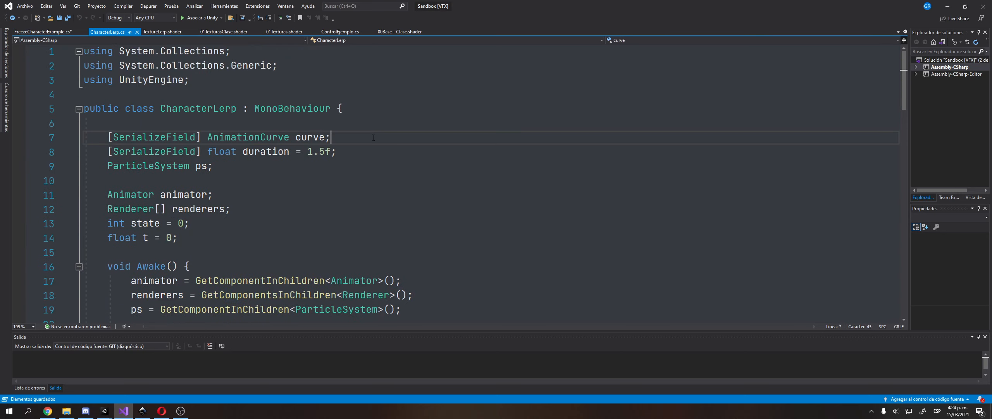
{"action": "key", "text": "shift+Home"}
{"action": "left_click", "coordinate": [43, 32]}
{"action": "key", "text": "ctrl+v"}
Copy the animator field declaration below renderers and save.
{"action": "left_click", "coordinate": [99, 32]}
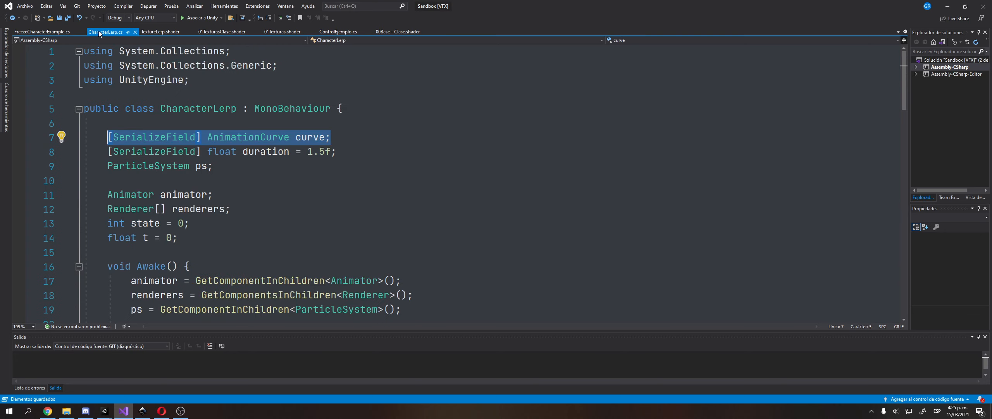
{"action": "left_click", "coordinate": [283, 196]}
{"action": "key", "text": "shift+Home"}
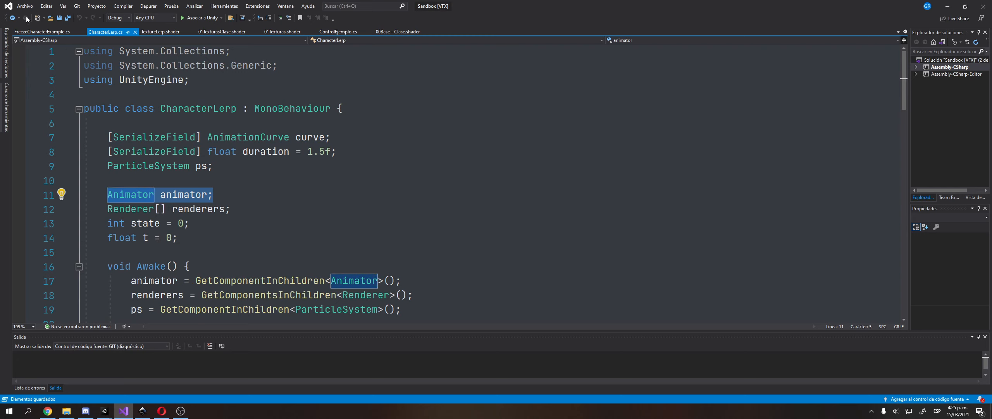
{"action": "left_click", "coordinate": [42, 32]}
{"action": "left_click", "coordinate": [188, 131]}
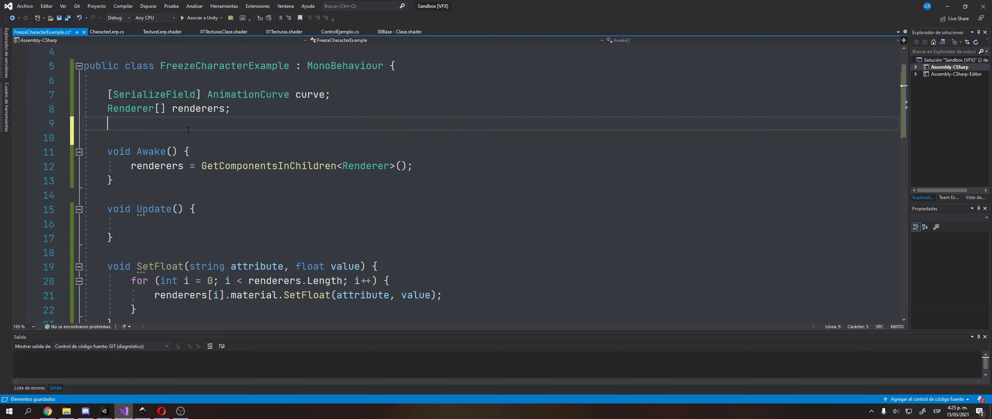
{"action": "key", "text": "ctrl+v"}
{"action": "key", "text": "ctrl+s"}
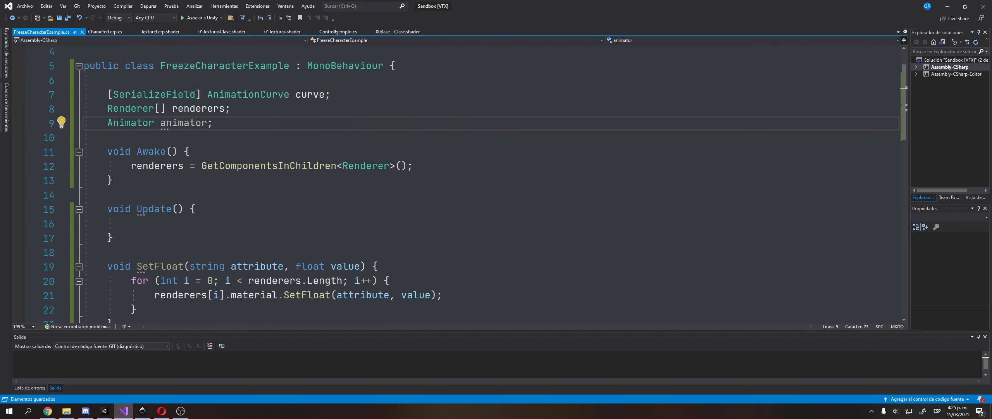
Add an int state = 0; field below the animator field.
{"action": "scroll", "coordinate": [397, 228], "scroll_direction": "down", "scroll_amount": 1}
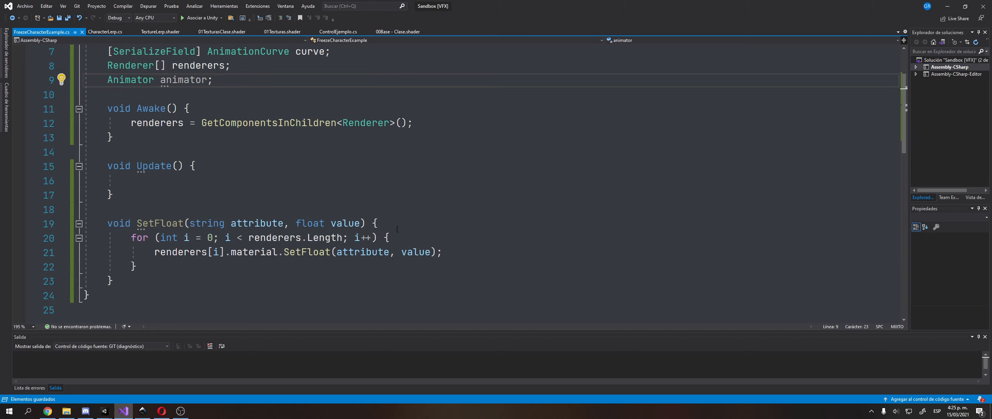
{"action": "left_click", "coordinate": [171, 189]}
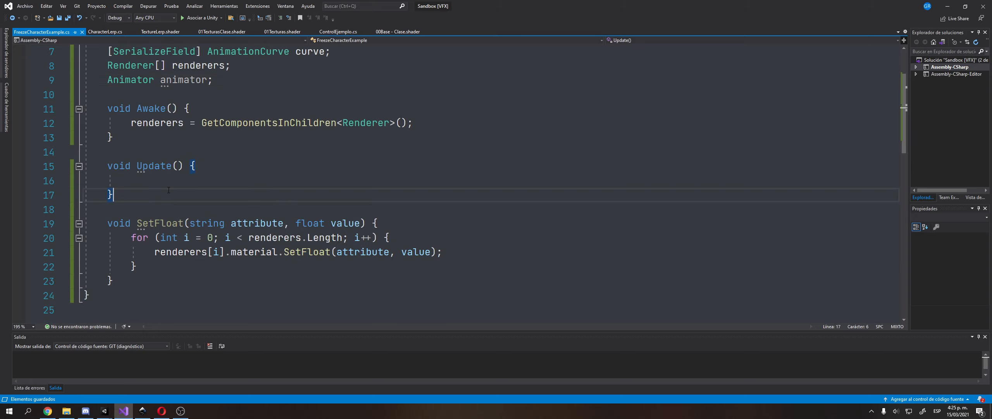
{"action": "scroll", "coordinate": [163, 192], "scroll_direction": "up", "scroll_amount": 1}
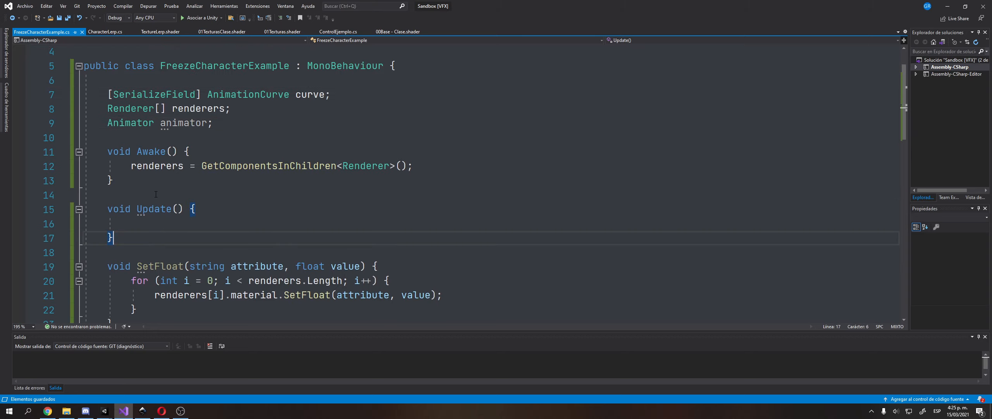
{"action": "double_click", "coordinate": [187, 123]}
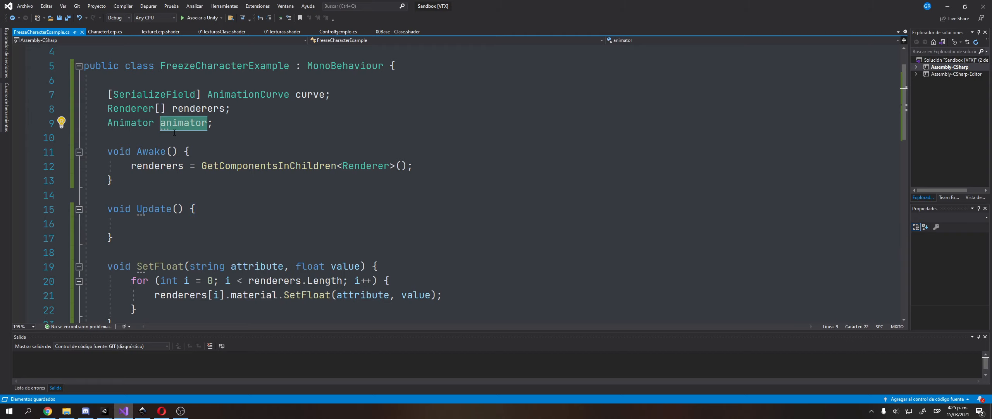
{"action": "left_click", "coordinate": [195, 235]}
{"action": "left_click", "coordinate": [193, 140]}
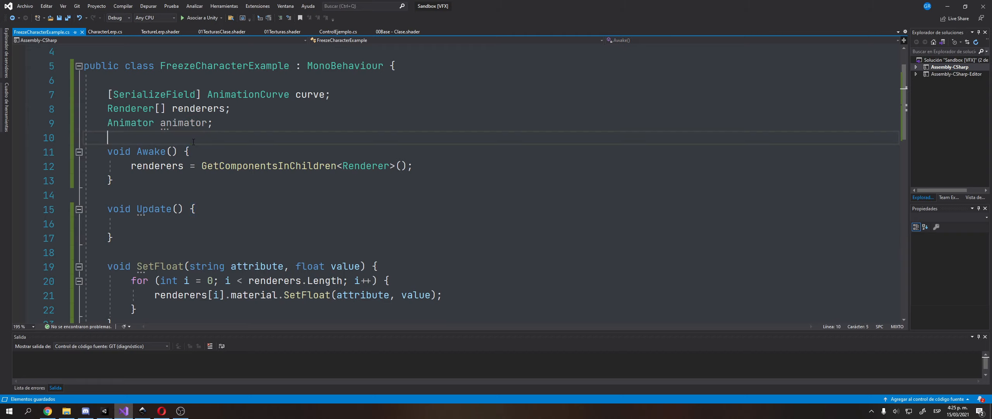
{"action": "key", "text": "Return"}
{"action": "key", "text": "Up"}
{"action": "type", "text": "int stat"}
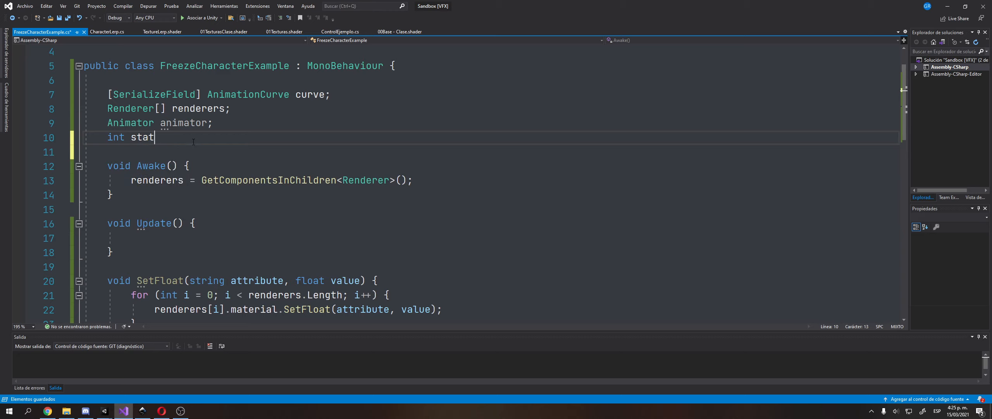
{"action": "type", "text": "e = 0;"}
{"action": "key", "text": "Up"}
In Awake, add animator = GetComponentsInChildren<Animator>(); after the renderers assignment.
{"action": "key", "text": "Home"}
{"action": "key", "text": "shift+End"}
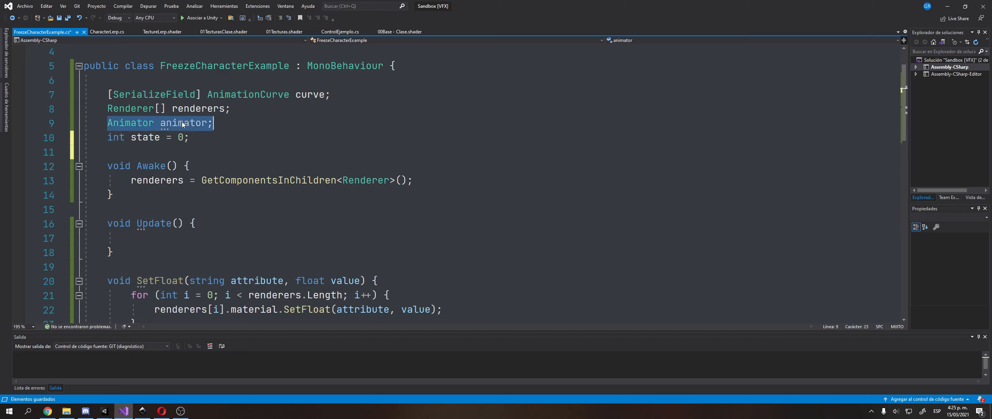
{"action": "left_click", "coordinate": [444, 186]}
{"action": "key", "text": "Return"}
{"action": "type", "text": "animator = GetComponent<Animator>();"}
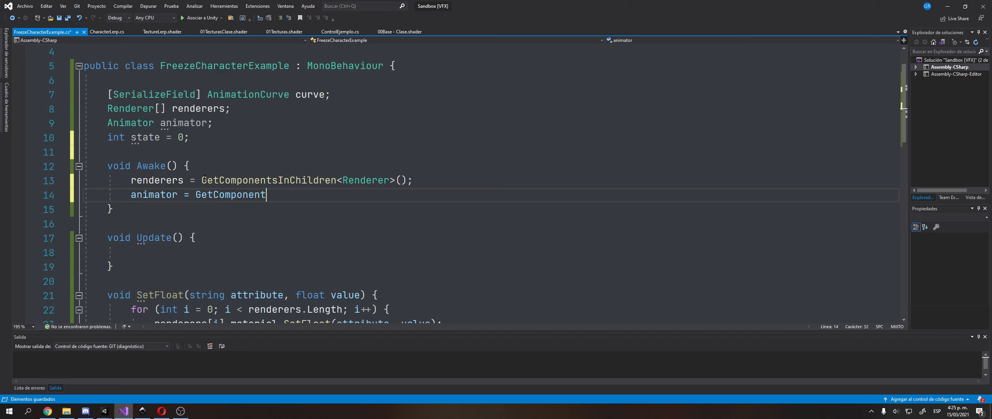
{"action": "double_click", "coordinate": [272, 180]}
{"action": "key", "text": "ctrl+c"}
{"action": "double_click", "coordinate": [258, 194]}
{"action": "key", "text": "ctrl+v"}
Change the animator lookup to fetch a single child Animator component.
{"action": "left_click", "coordinate": [269, 195]}
{"action": "key", "text": "BackSpace"}
{"action": "left_click", "coordinate": [251, 254]}
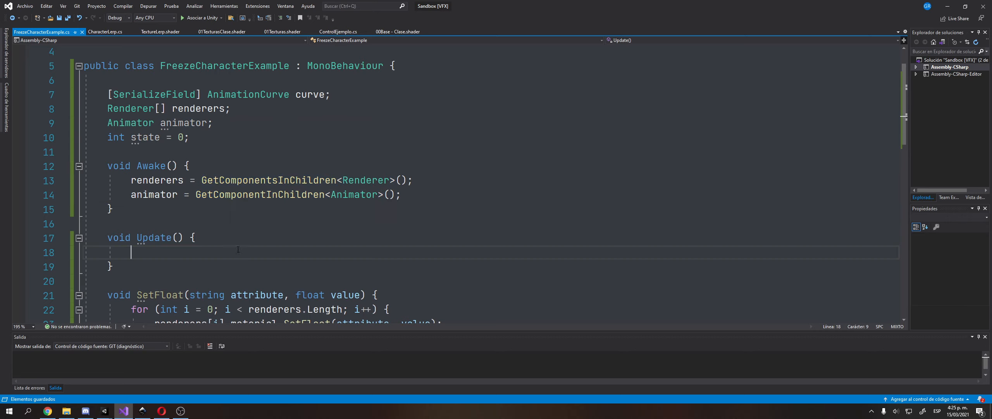
{"action": "double_click", "coordinate": [177, 194]}
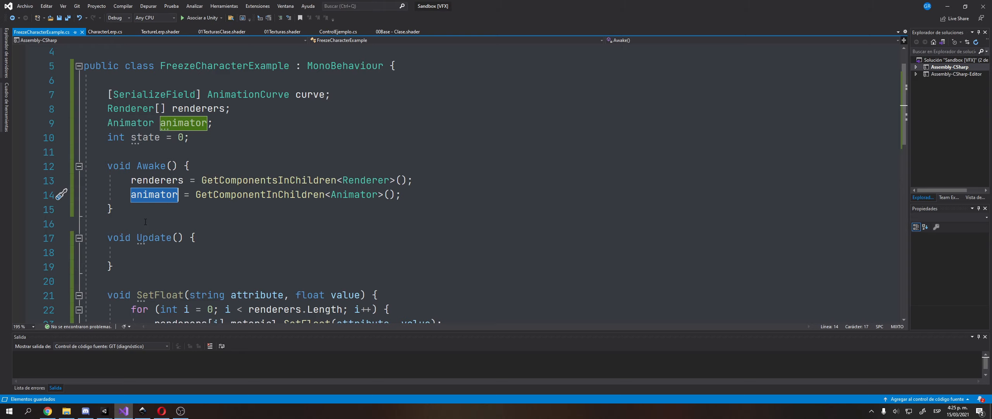
{"action": "scroll", "coordinate": [129, 218], "scroll_direction": "down", "scroll_amount": 2}
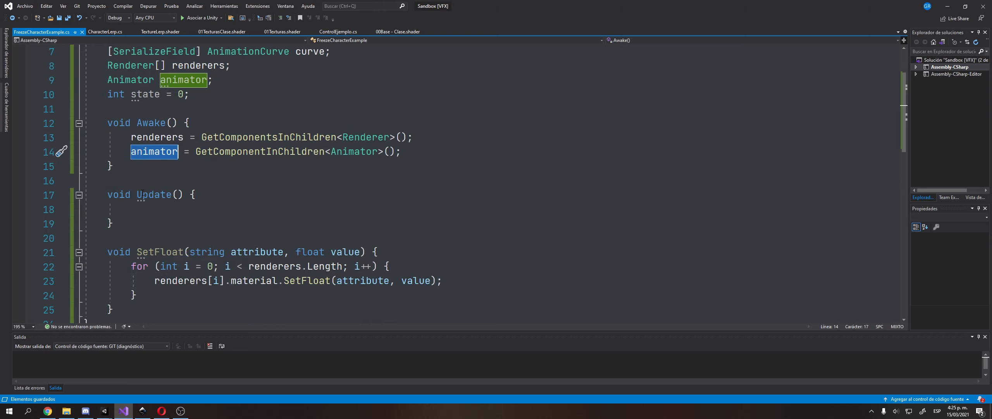
{"action": "left_click", "coordinate": [149, 167]}
{"action": "scroll", "coordinate": [149, 169], "scroll_direction": "up", "scroll_amount": 2}
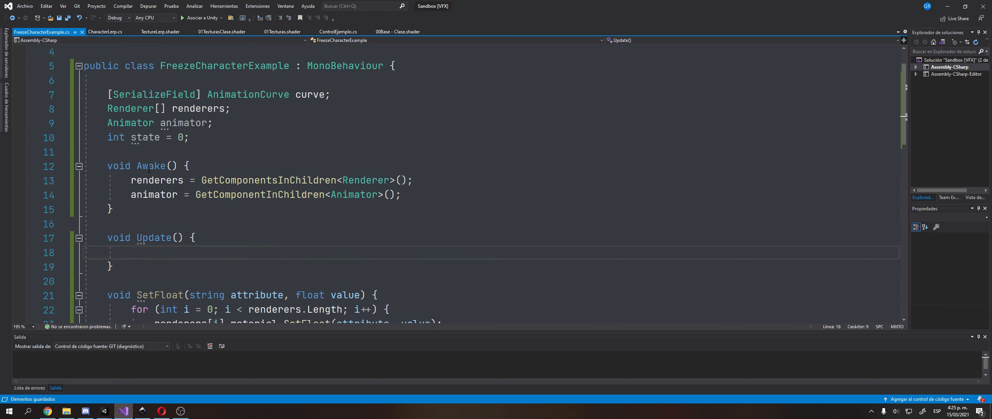
{"action": "mouse_move", "coordinate": [155, 202]}
{"action": "scroll", "coordinate": [162, 203], "scroll_direction": "down", "scroll_amount": 3}
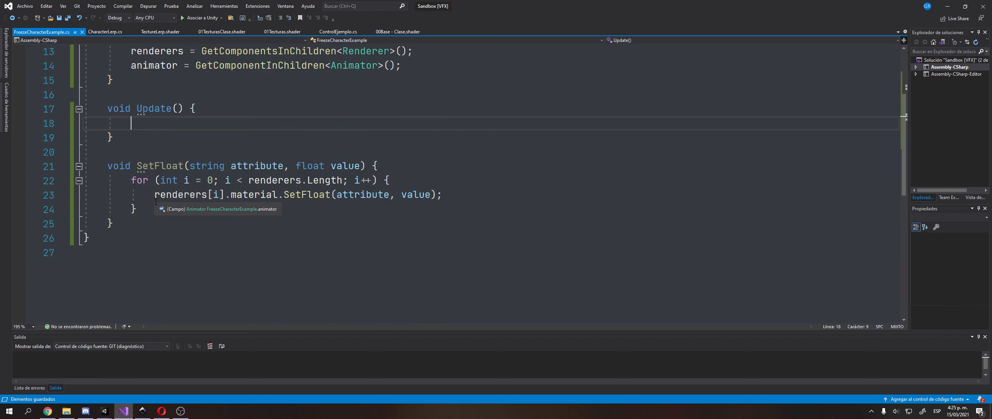
{"action": "scroll", "coordinate": [175, 204], "scroll_direction": "up", "scroll_amount": 1}
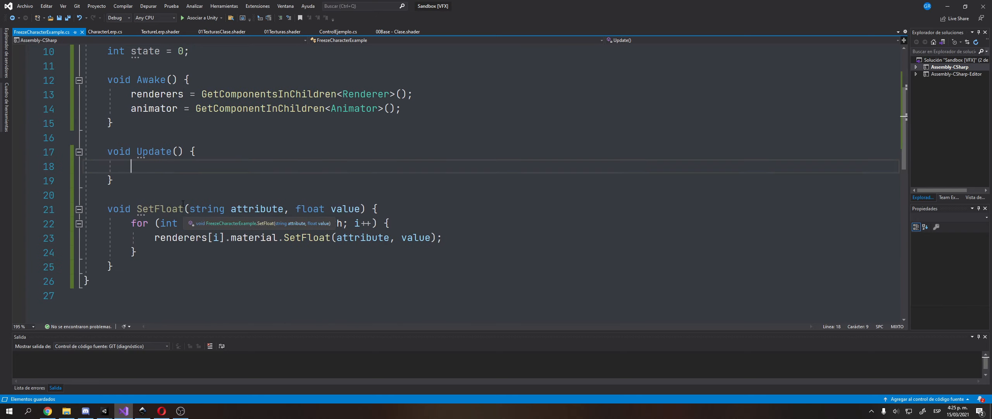
{"action": "scroll", "coordinate": [183, 203], "scroll_direction": "up", "scroll_amount": 1}
In Update, start an if (state == 0) block containing an Input.GetButtonDown check.
{"action": "key", "text": "Return"}
{"action": "type", "text": "if (s"}
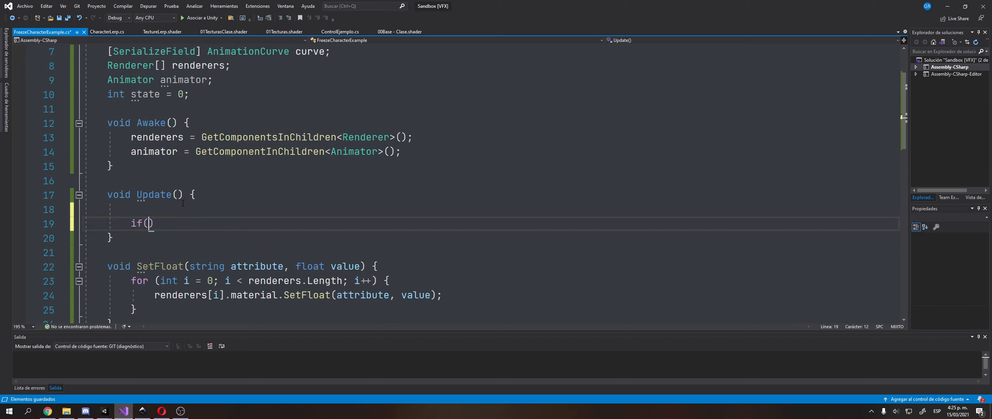
{"action": "type", "text": "tate"}
{"action": "type", "text": " == 0) {"}
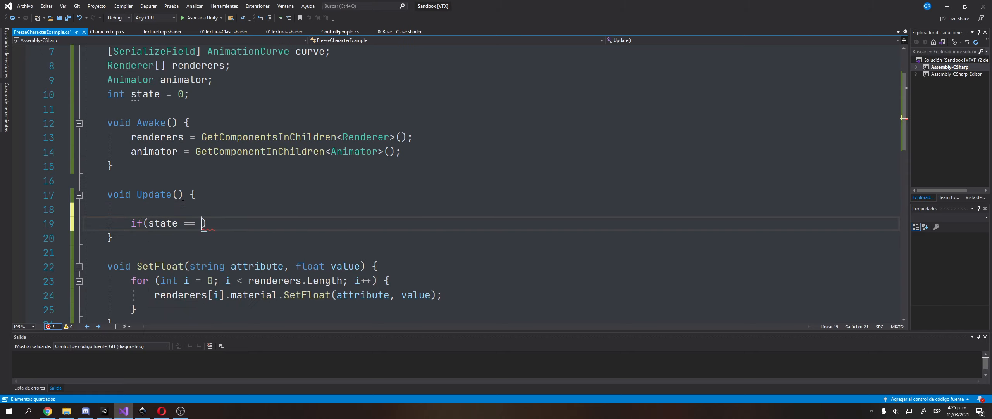
{"action": "key", "text": "Return"}
{"action": "key", "text": "Tab"}
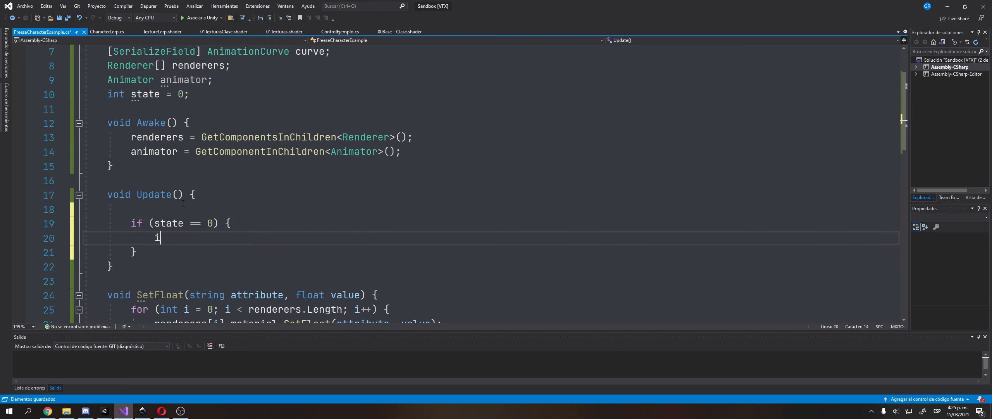
{"action": "type", "text": "if(Input.getbu"}
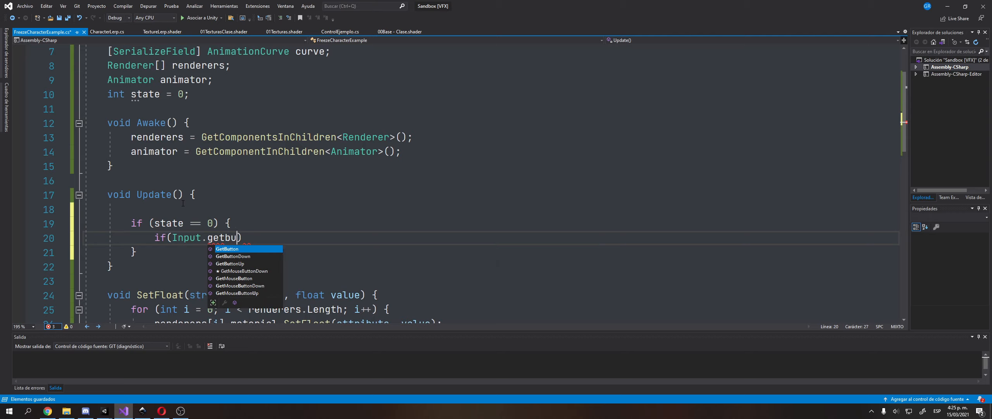
{"action": "type", "text": "u"}
{"action": "key", "text": "Tab"}
{"action": "type", "text": "()) {"}
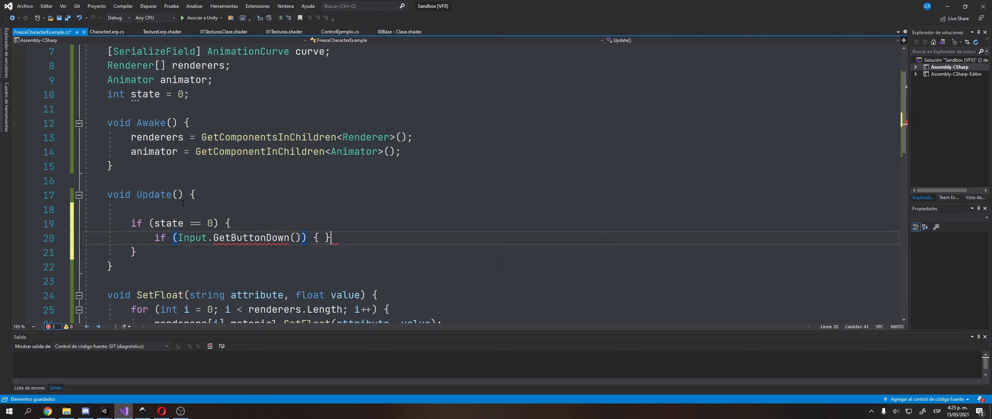
{"action": "key", "text": "Return"}
Make the check use "Fire1", set state = 1 inside it, and save.
{"action": "key", "text": "Up"}
{"action": "key", "text": "End"}
{"action": "key", "text": "Left"}
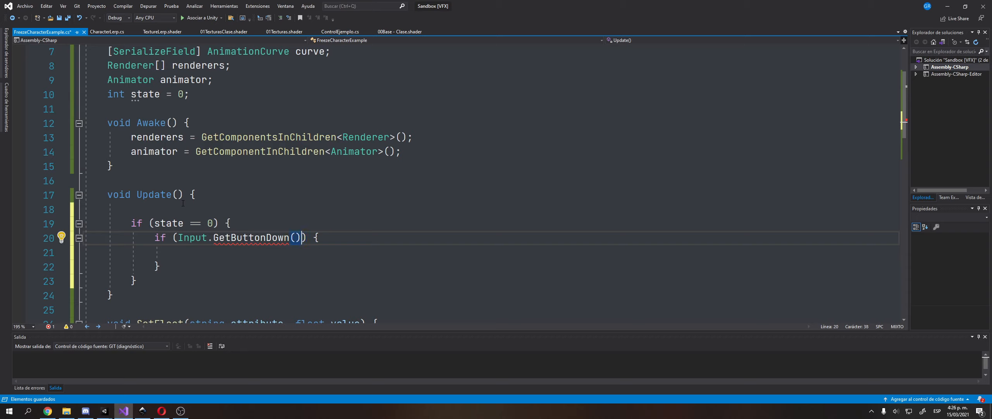
{"action": "key", "text": "BackSpace"}
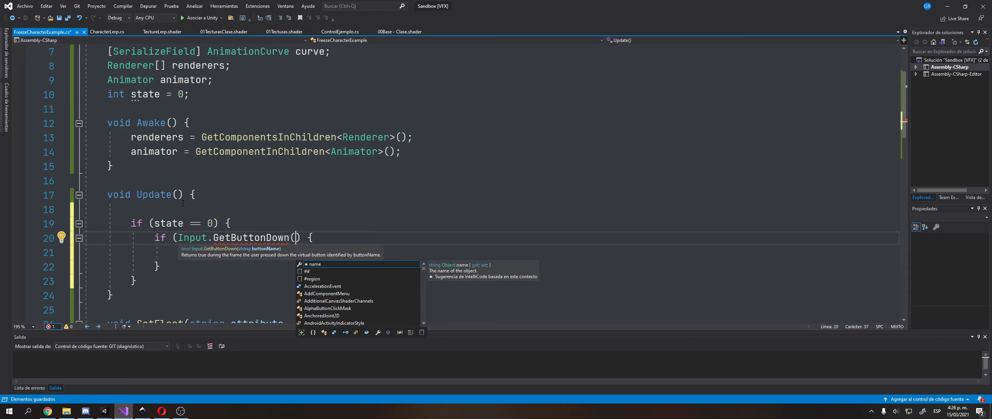
{"action": "type", "text": "\"Fire1"}
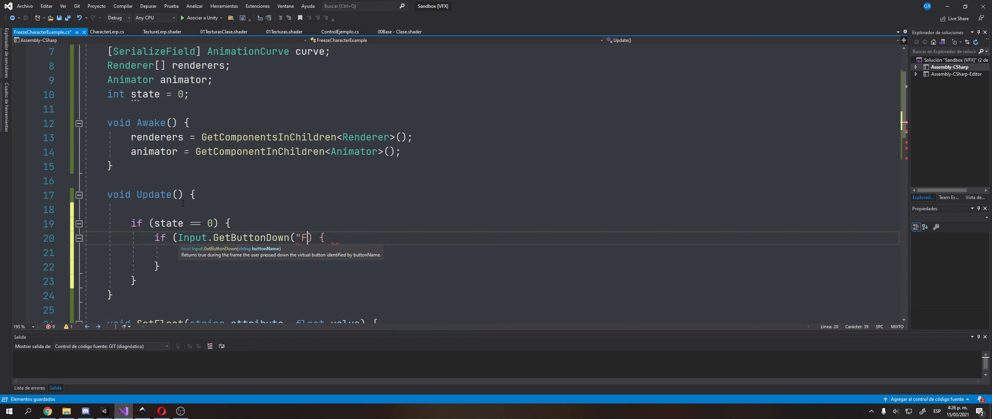
{"action": "type", "text": "\")"}
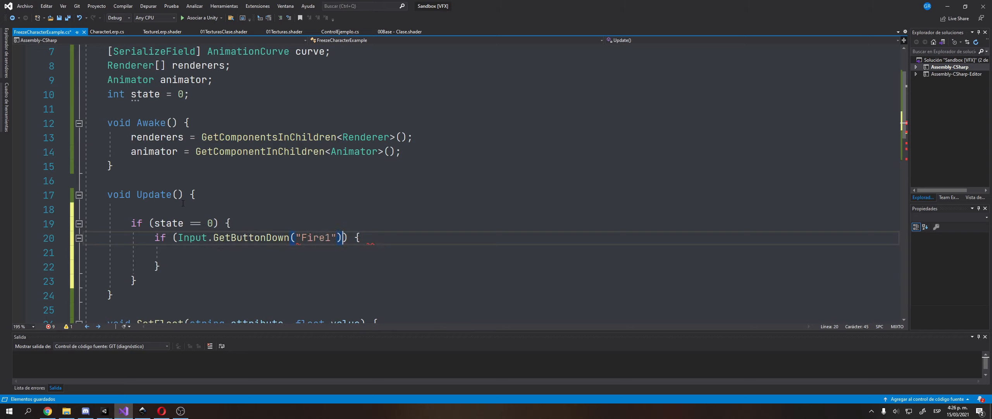
{"action": "key", "text": "Down"}
{"action": "key", "text": "Tab"}
{"action": "scroll", "coordinate": [182, 204], "scroll_direction": "down", "scroll_amount": 1}
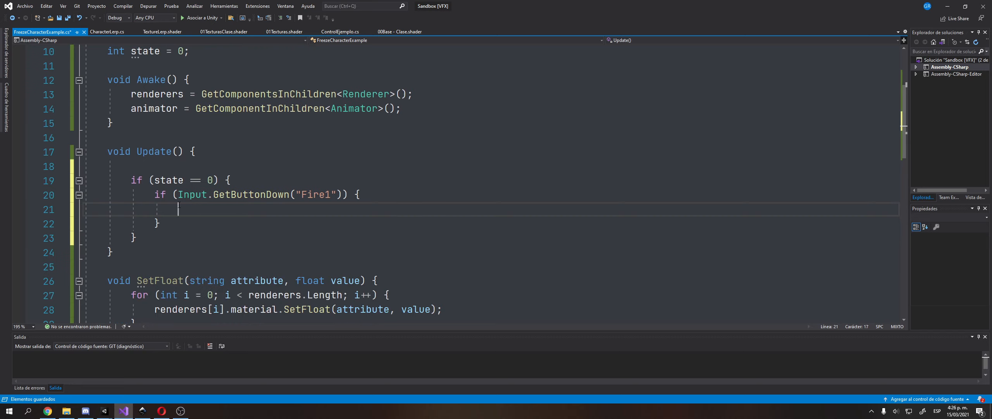
{"action": "type", "text": "state "}
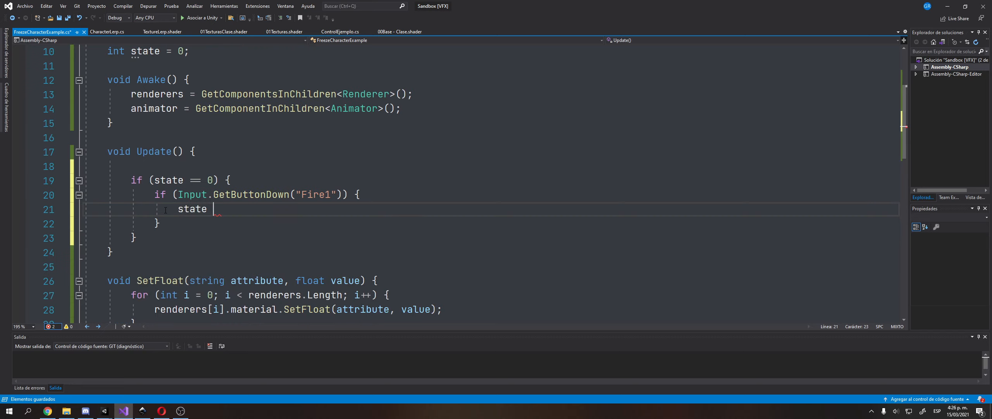
{"action": "type", "text": "= 1;"}
{"action": "key", "text": "ctrl+s"}
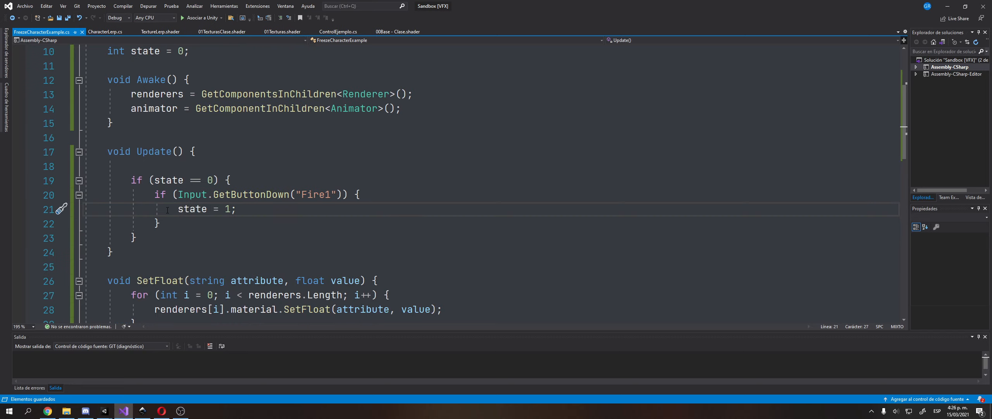
Add an empty else if (state == 1) branch after the state 0 block and save.
{"action": "left_click", "coordinate": [200, 232]}
{"action": "key", "text": "Return"}
{"action": "key", "text": "Return"}
{"action": "key", "text": "Up"}
{"action": "key", "text": "Up"}
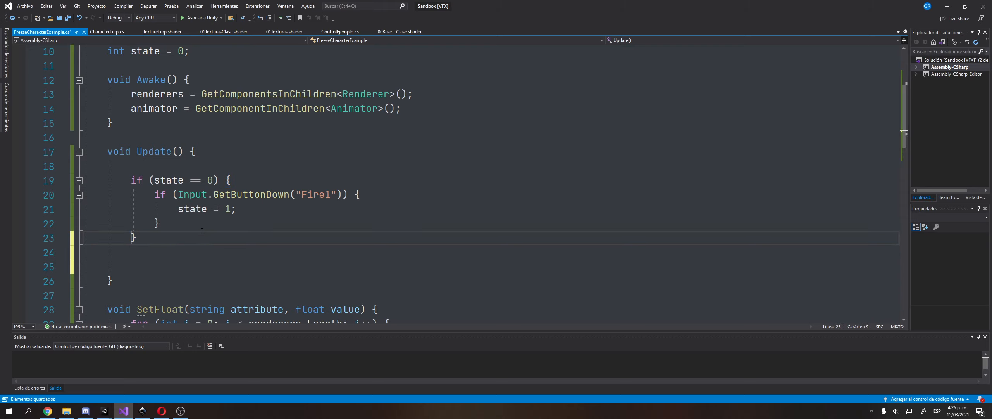
{"action": "type", "text": "else if (state == 1) {"}
{"action": "key", "text": "Return"}
{"action": "key", "text": "ctrl+s"}
In the state 1 branch, type if(animator.GetCurrentAnimatorStateInfo(0).IsName( using IntelliSense completions.
{"action": "left_click", "coordinate": [149, 108]}
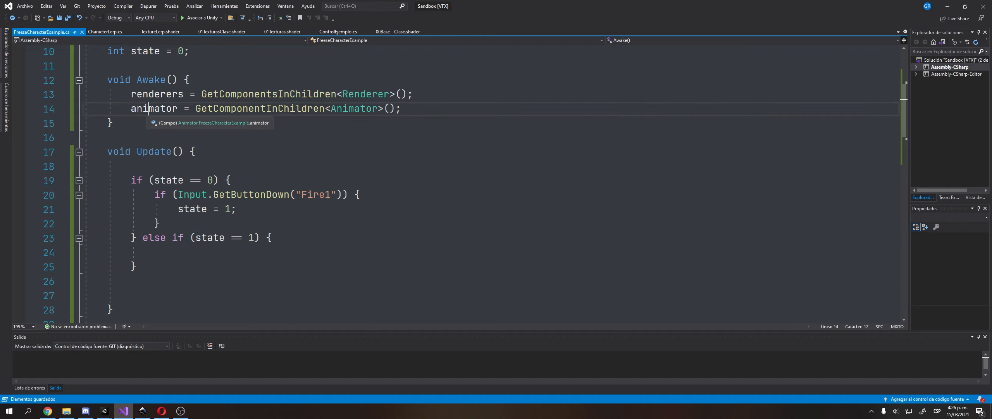
{"action": "double_click", "coordinate": [149, 108]}
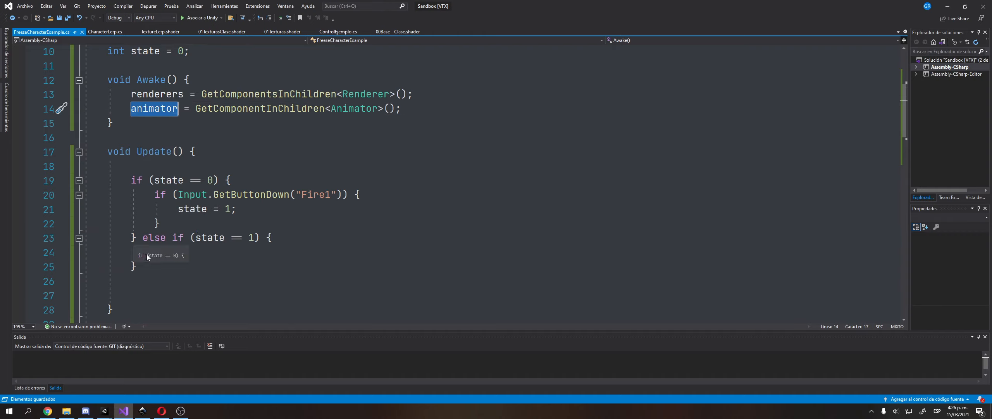
{"action": "left_click", "coordinate": [132, 252]}
{"action": "key", "text": "Tab"}
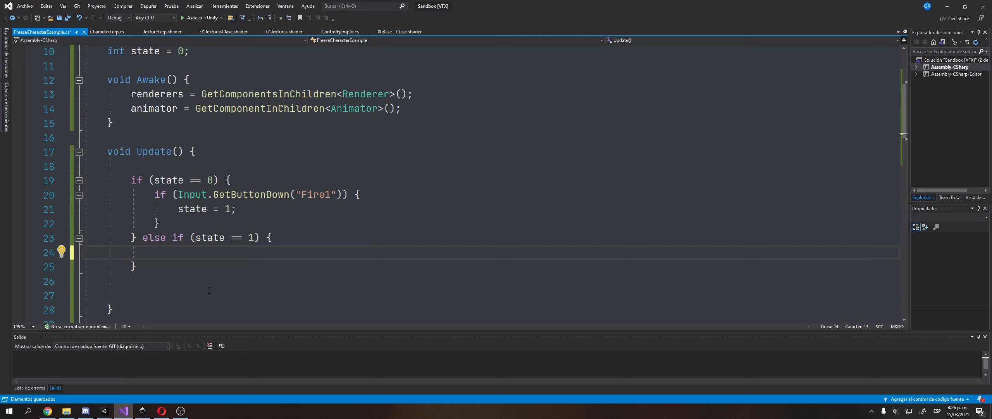
{"action": "type", "text": "if("}
{"action": "type", "text": "animator.get"}
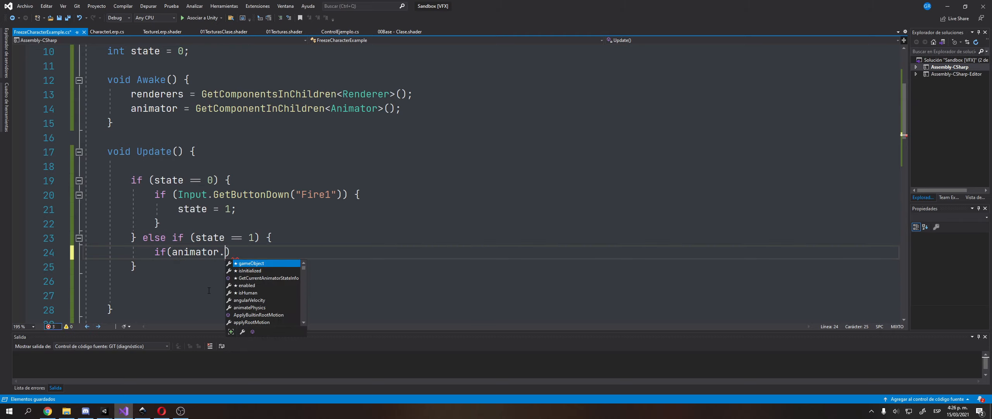
{"action": "type", "text": "sta"}
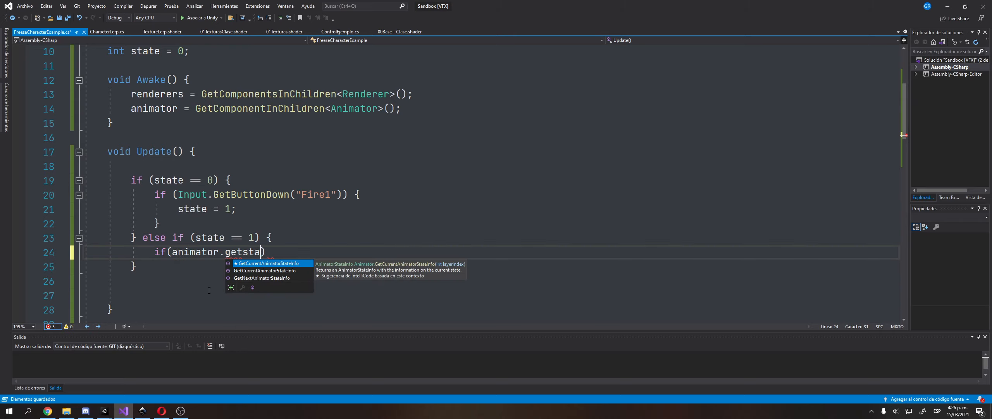
{"action": "key", "text": "Tab"}
{"action": "type", "text": "(0)"}
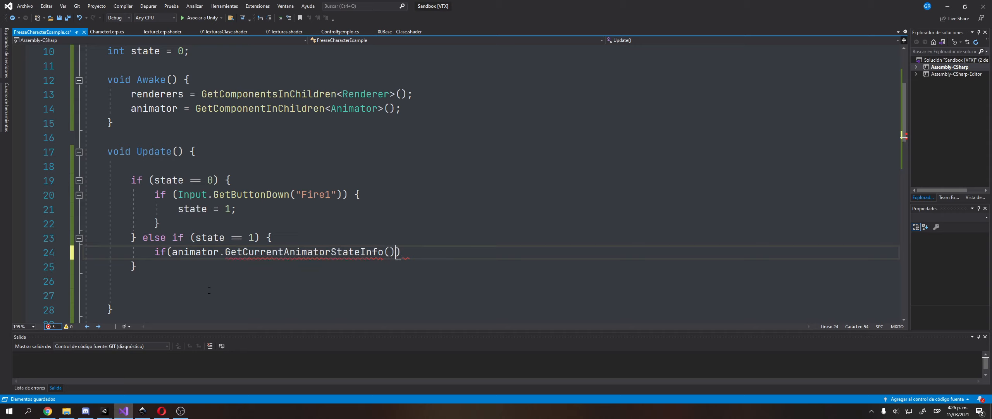
{"action": "type", "text": "."}
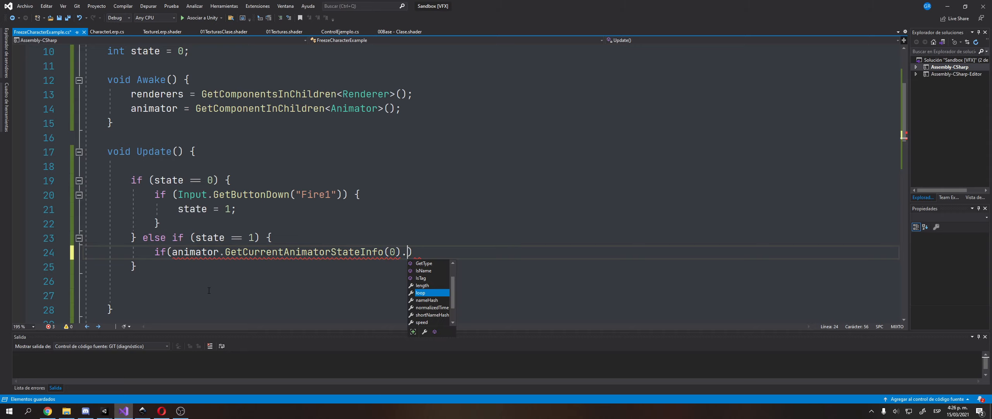
{"action": "type", "text": "isn"}
{"action": "key", "text": "Tab"}
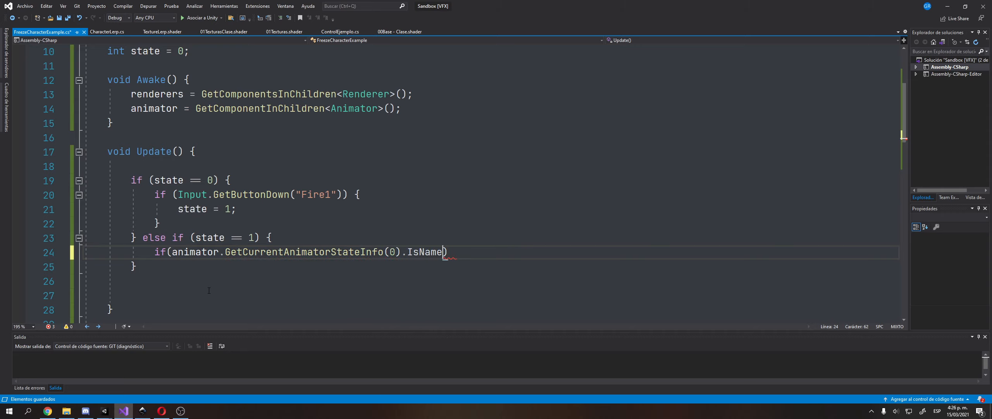
{"action": "type", "text": "("}
{"action": "key", "text": "alt+Tab"}
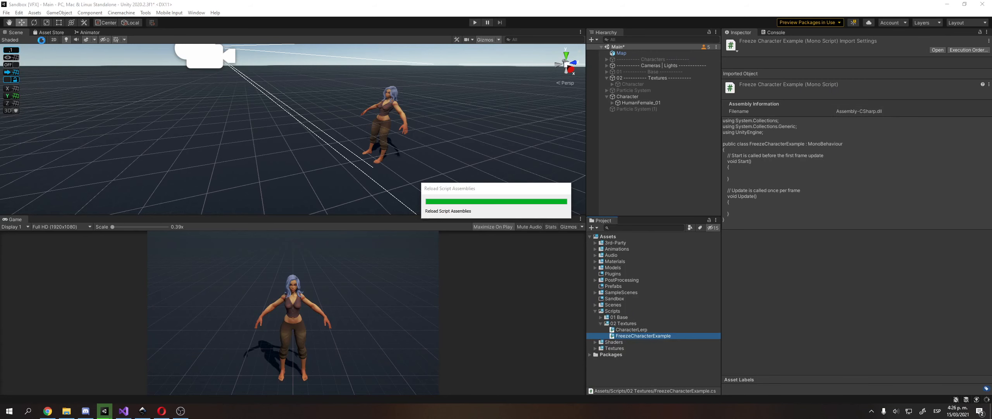
Open the Animator graph and select the state after Idle, confirming it is named Hit.
{"action": "left_click", "coordinate": [92, 33]}
{"action": "left_click", "coordinate": [453, 175]}
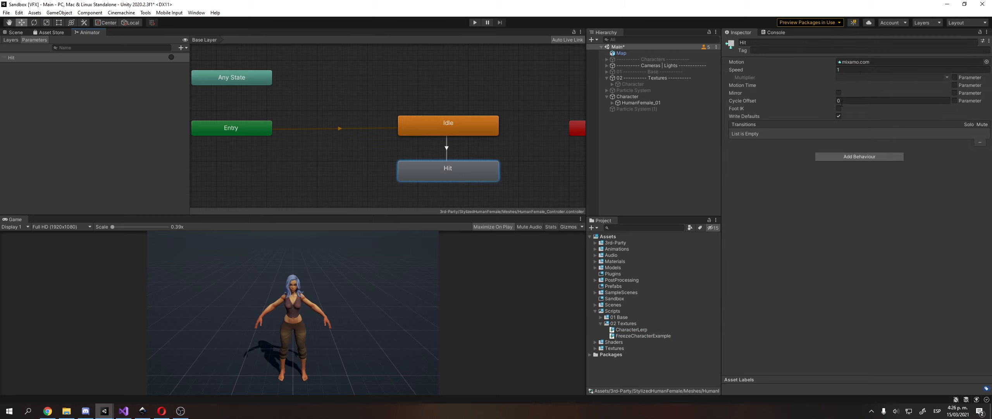
{"action": "left_click", "coordinate": [793, 43]}
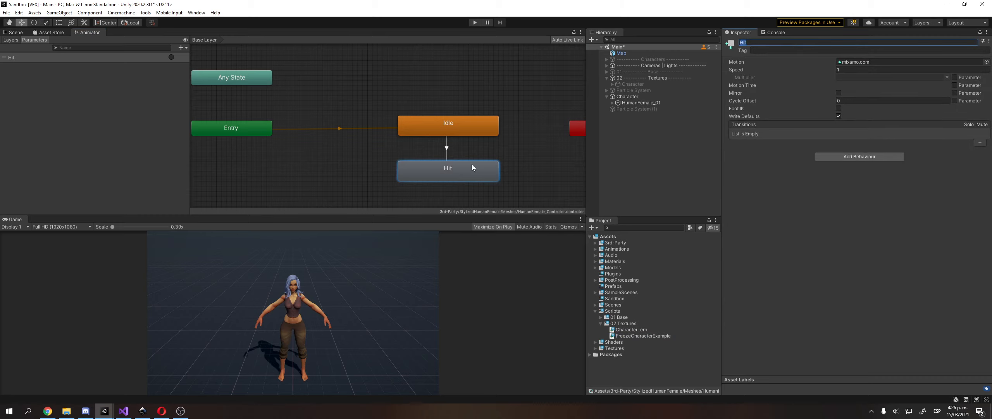
{"action": "left_click", "coordinate": [466, 174]}
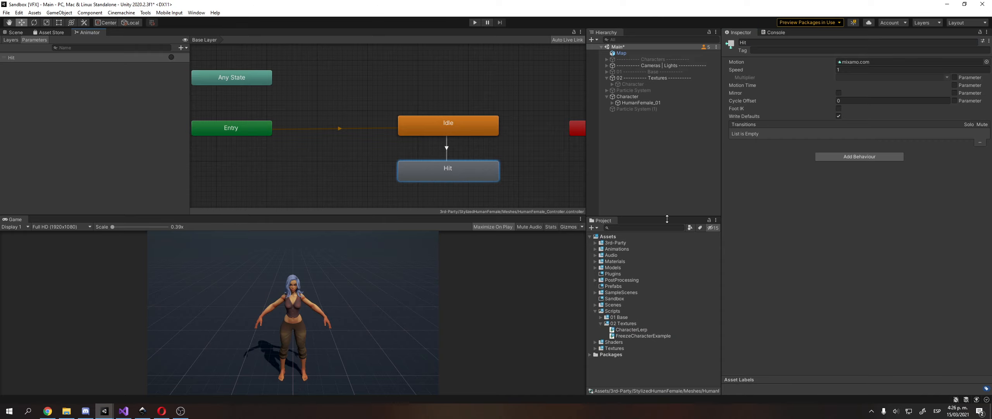
Complete the IsName("Hit") check with a block that sets state = 2, and save.
{"action": "key", "text": "alt+Tab"}
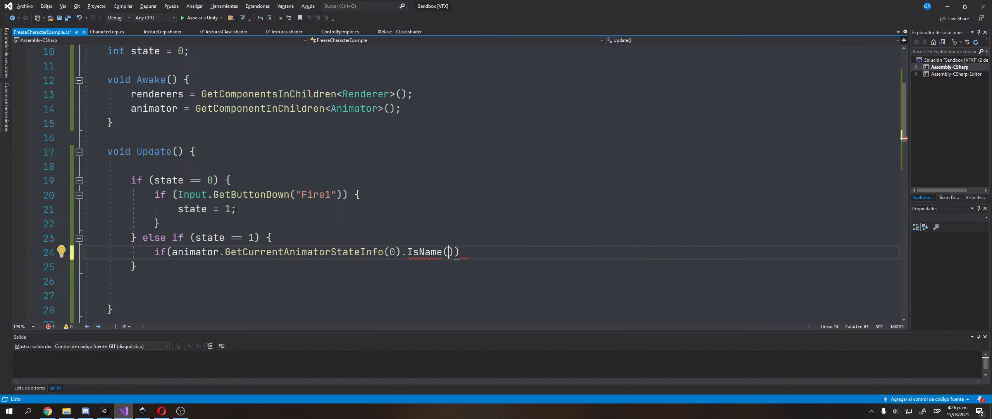
{"action": "type", "text": "\"Hit\""}
{"action": "key", "text": "End"}
{"action": "type", "text": "{"}
{"action": "key", "text": "Return"}
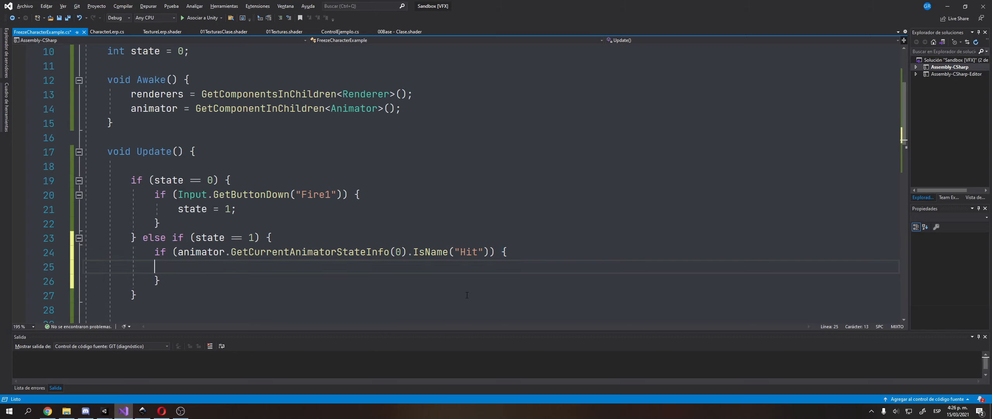
{"action": "key", "text": "Tab"}
{"action": "key", "text": "ctrl+s"}
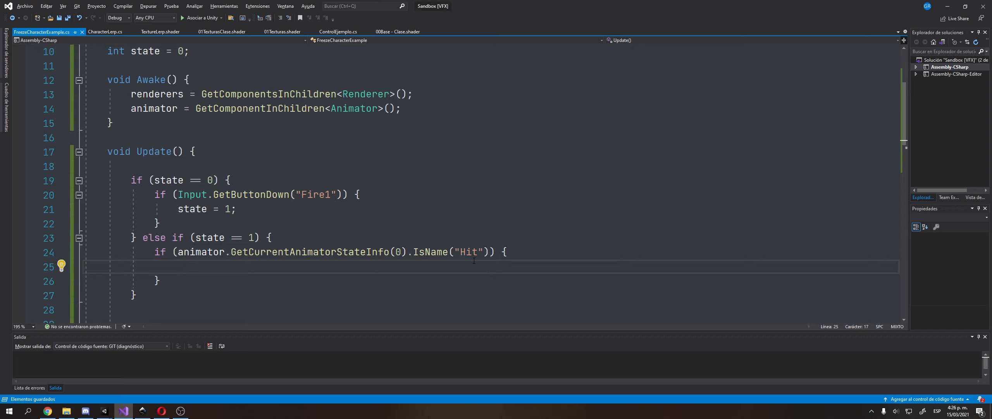
{"action": "type", "text": "state = 2;"}
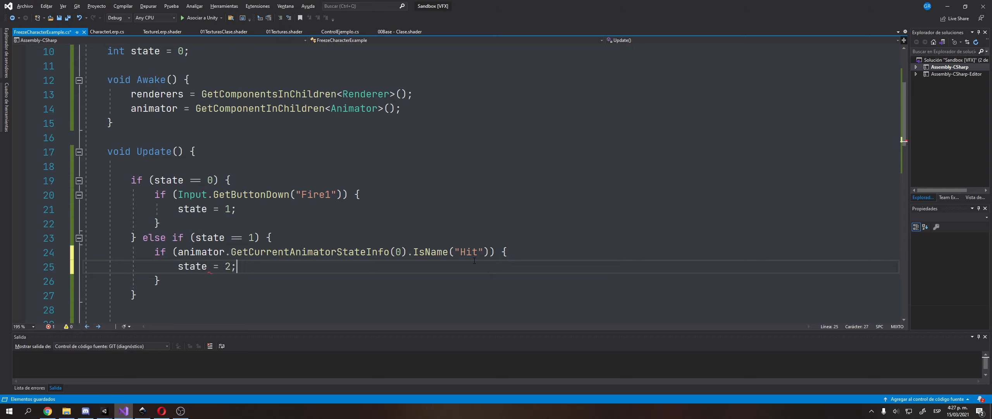
{"action": "key", "text": "ctrl+s"}
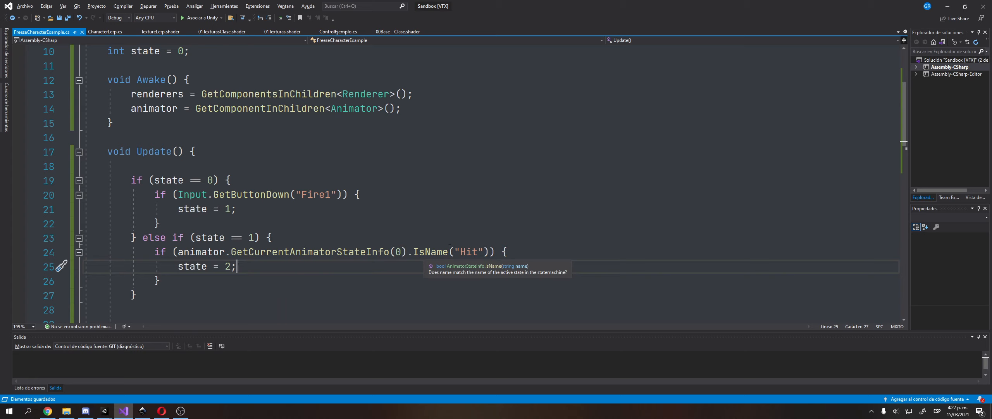
Let Unity reload the scripts with the Idle state selected, then return to the script.
{"action": "double_click", "coordinate": [469, 253]}
{"action": "key", "text": "alt+Tab"}
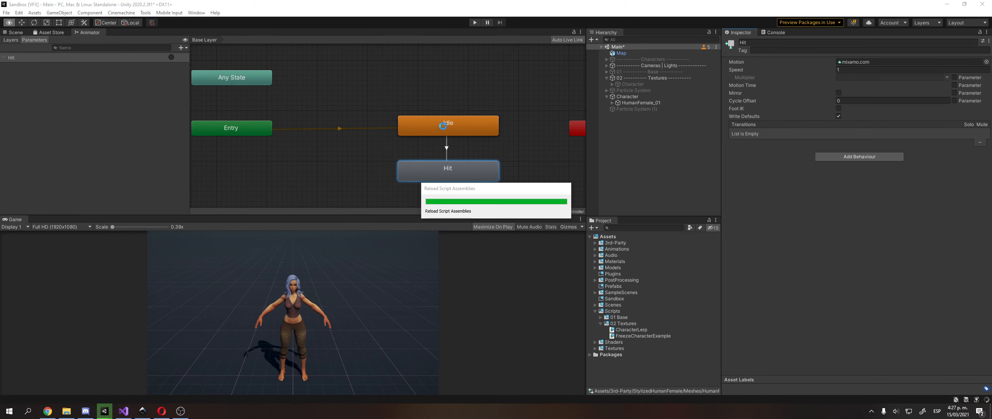
{"action": "left_click", "coordinate": [444, 123]}
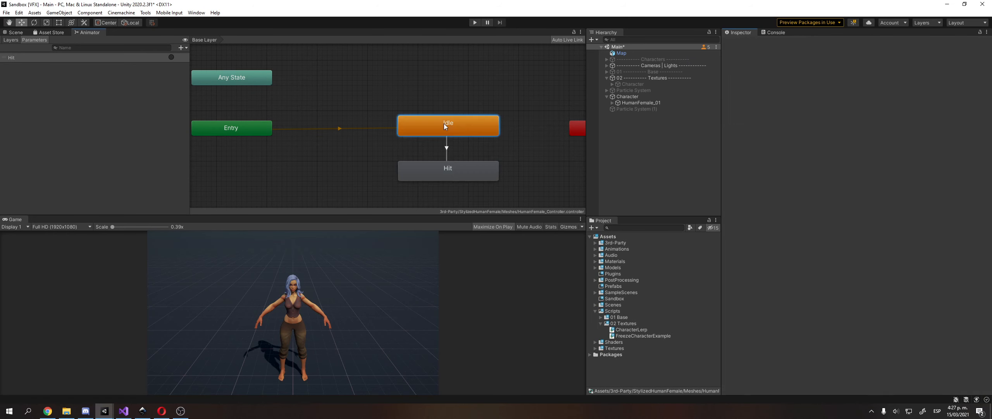
{"action": "key", "text": "alt+Tab"}
Add an empty else block after the state 1 branch and save.
{"action": "scroll", "coordinate": [165, 211], "scroll_direction": "down", "scroll_amount": 1}
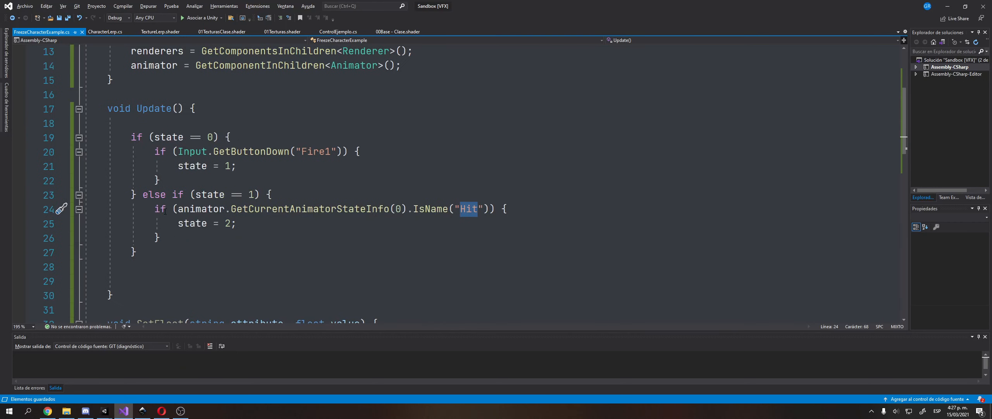
{"action": "left_click", "coordinate": [192, 259]}
{"action": "type", "text": "else}{"}
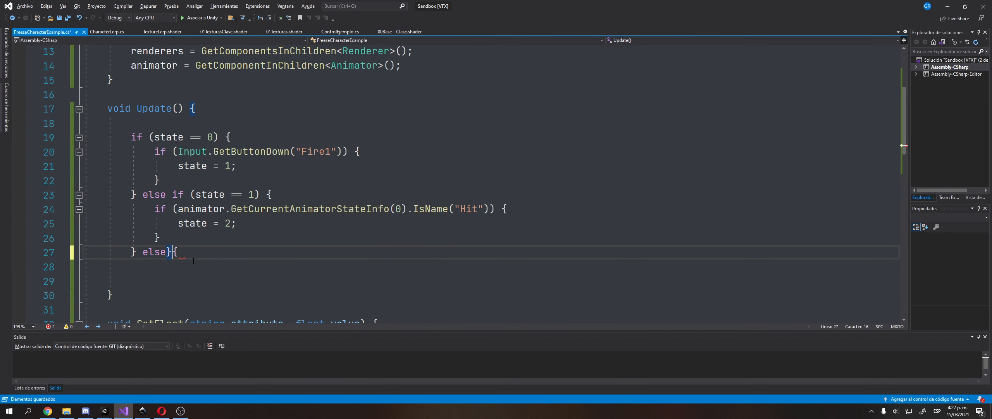
{"action": "key", "text": "Left"}
{"action": "key", "text": "Return"}
{"action": "key", "text": "ctrl+z"}
{"action": "key", "text": "BackSpace"}
{"action": "key", "text": "Delete"}
{"action": "type", "text": "}{"}
{"action": "key", "text": "BackSpace"}
{"action": "key", "text": "BackSpace"}
{"action": "type", "text": "{"}
{"action": "key", "text": "Return"}
{"action": "key", "text": "Tab"}
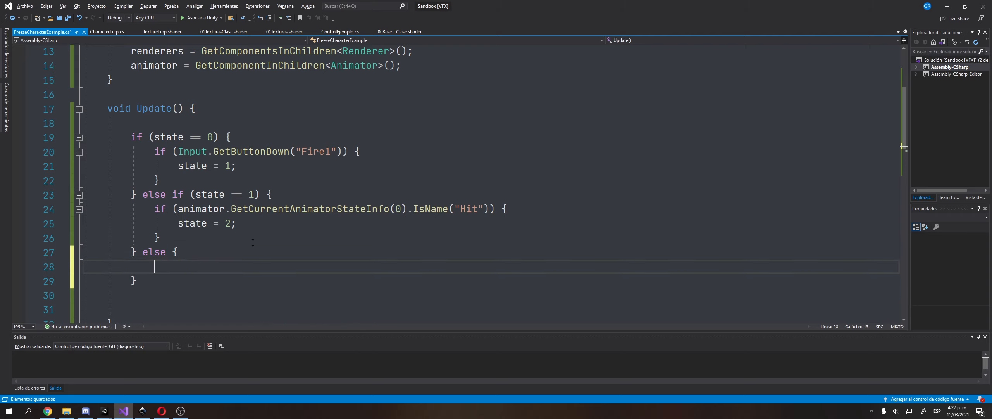
{"action": "key", "text": "ctrl+s"}
Inside the else block, write float y = curve.Evaluate(t/duration); and save.
{"action": "scroll", "coordinate": [182, 213], "scroll_direction": "up", "scroll_amount": 4}
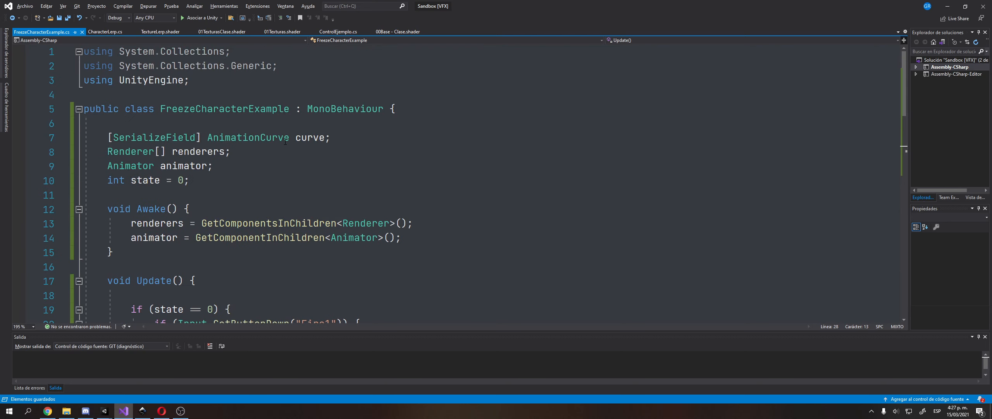
{"action": "scroll", "coordinate": [182, 267], "scroll_direction": "down", "scroll_amount": 4}
{"action": "type", "text": "fl"}
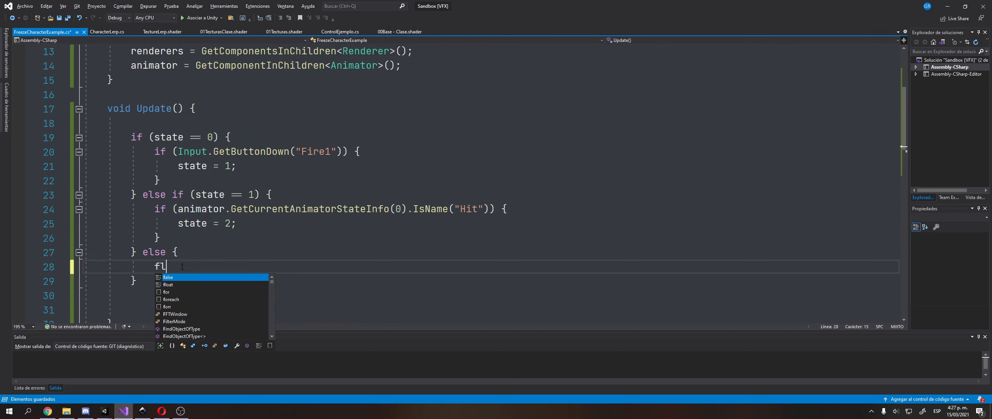
{"action": "type", "text": "oat y = curve"}
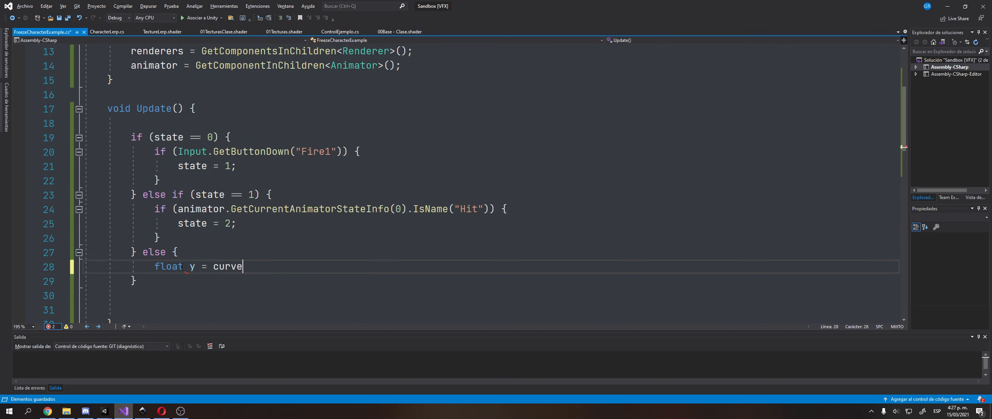
{"action": "type", "text": ".Evaluate(time/"}
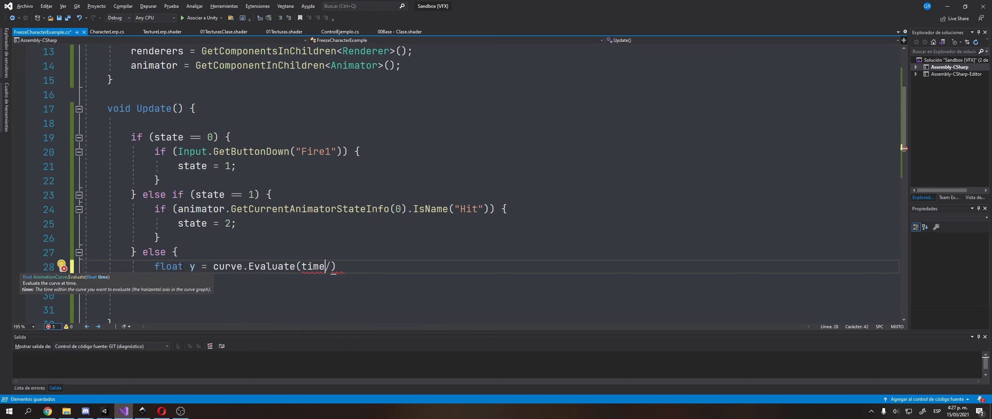
{"action": "key", "text": "ctrl+shift+Left"}
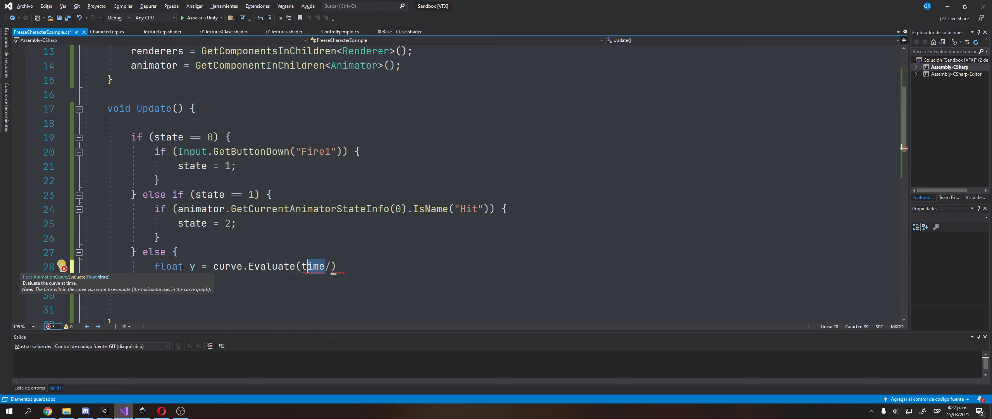
{"action": "type", "text": "t/duration);"}
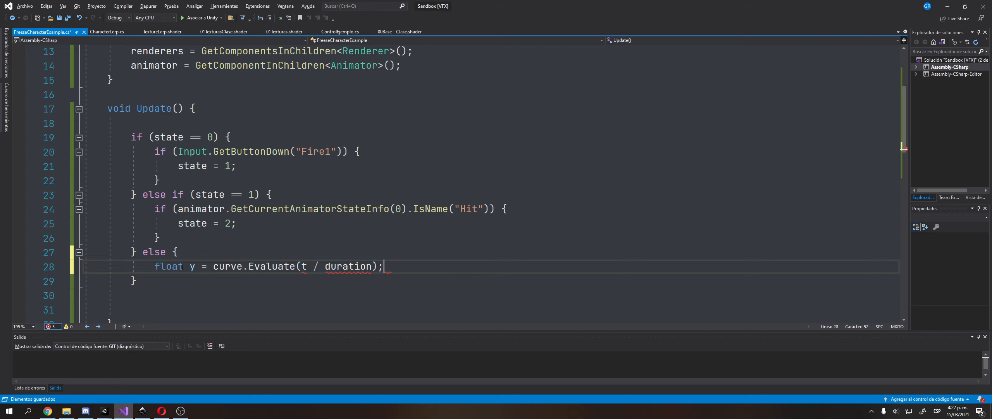
{"action": "key", "text": "ctrl+s"}
{"action": "scroll", "coordinate": [209, 254], "scroll_direction": "up", "scroll_amount": 3}
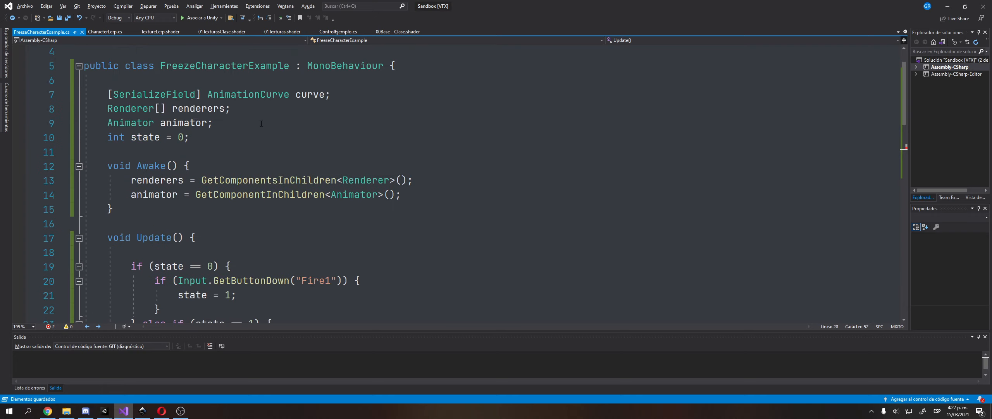
Declare fields [SerializeField] float duration = 3f and float t = 0, and save.
{"action": "left_click", "coordinate": [367, 95]}
{"action": "key", "text": "Return"}
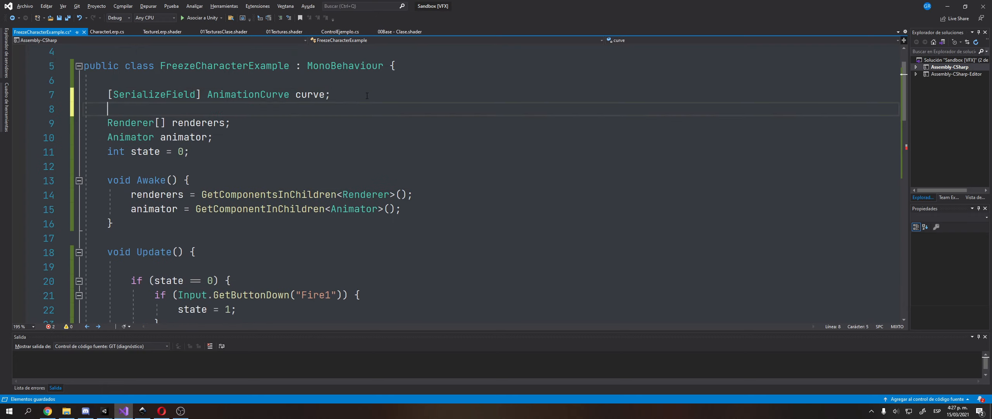
{"action": "key", "text": "Return"}
{"action": "key", "text": "Up"}
{"action": "type", "text": "[Ser"}
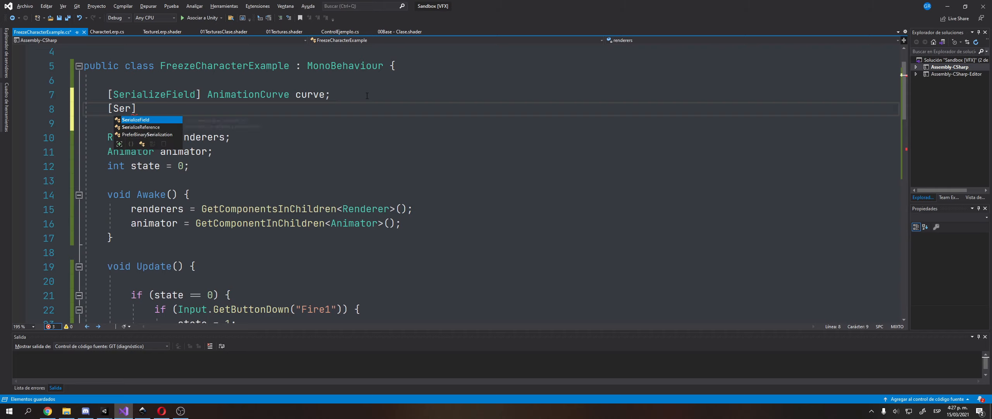
{"action": "type", "text": "ializeField] float duration  "}
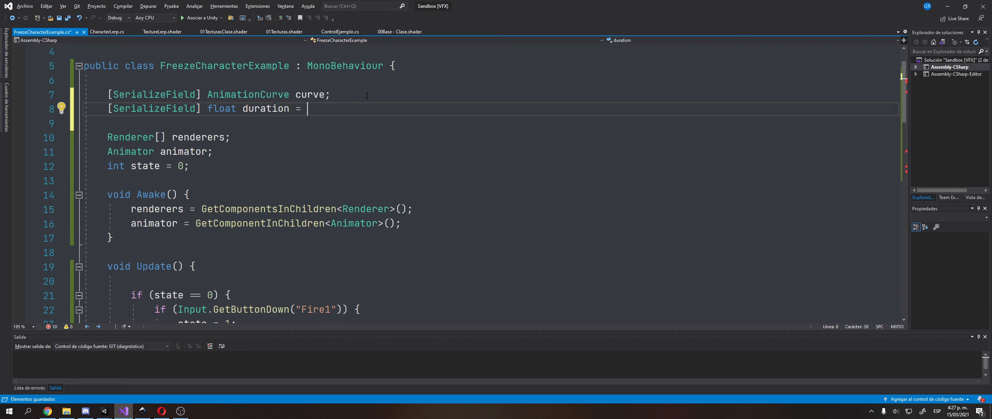
{"action": "type", "text": " 3f;"}
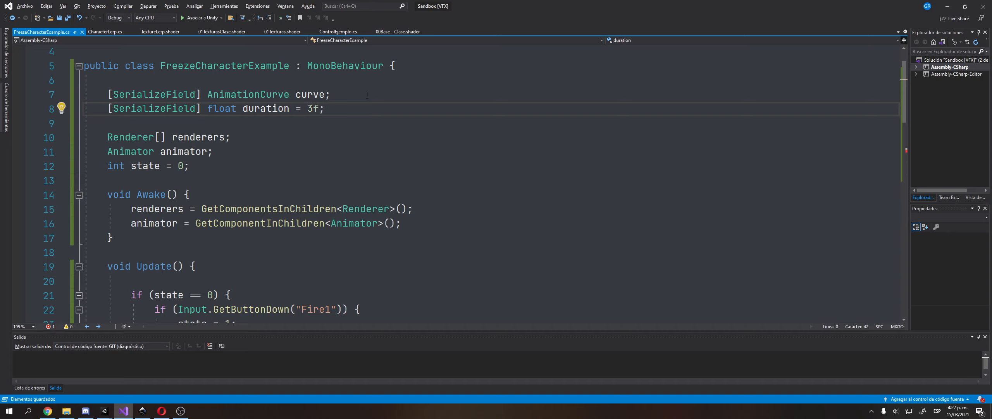
{"action": "key", "text": "Down"}
{"action": "key", "text": "Down"}
{"action": "key", "text": "Down"}
{"action": "key", "text": "Down"}
{"action": "key", "text": "Return"}
{"action": "type", "text": "float t = 0;"}
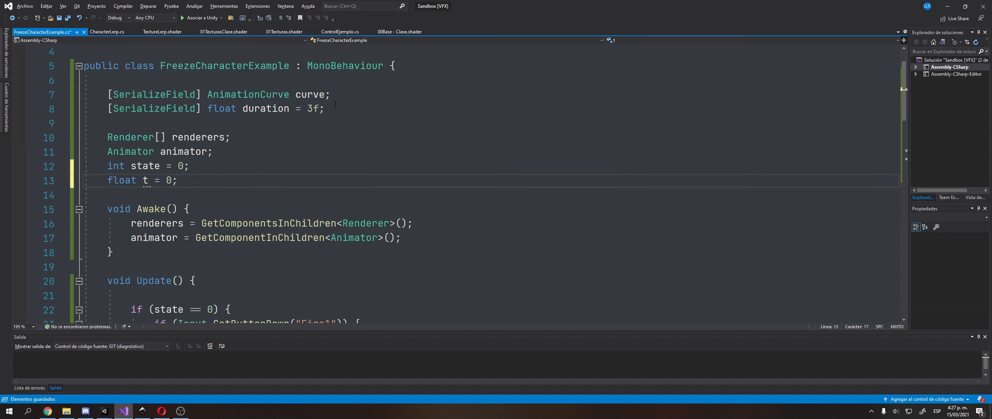
{"action": "key", "text": "ctrl+s"}
Add t += Time.deltaTime; below the curve evaluation in the else branch.
{"action": "scroll", "coordinate": [201, 195], "scroll_direction": "down", "scroll_amount": 8}
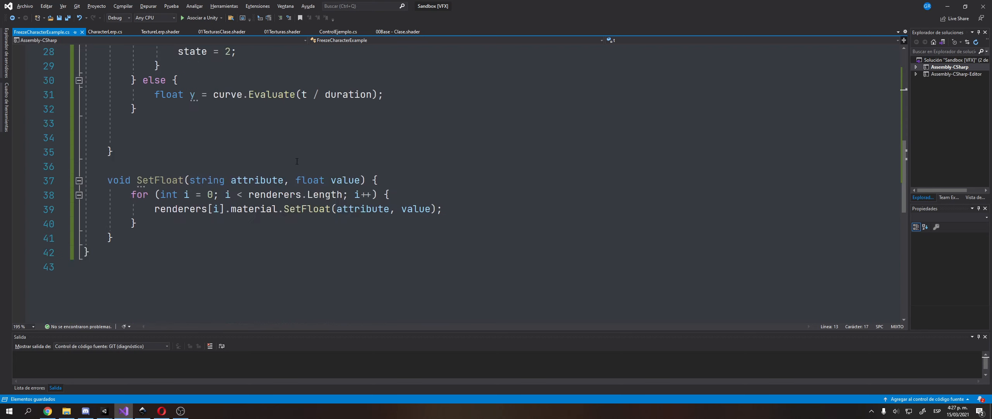
{"action": "scroll", "coordinate": [201, 195], "scroll_direction": "up", "scroll_amount": 2}
{"action": "left_click", "coordinate": [201, 195]}
{"action": "left_click", "coordinate": [401, 185]}
{"action": "key", "text": "Return"}
{"action": "type", "text": "t +"}
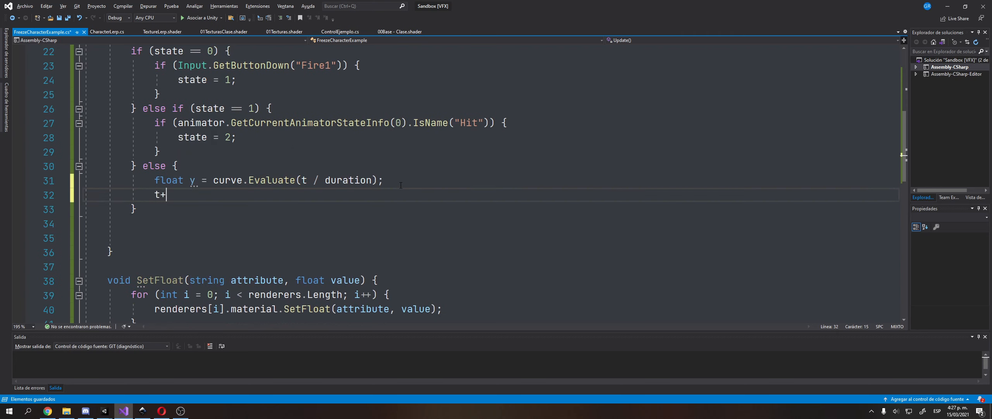
{"action": "type", "text": "= Time.deltaTime"}
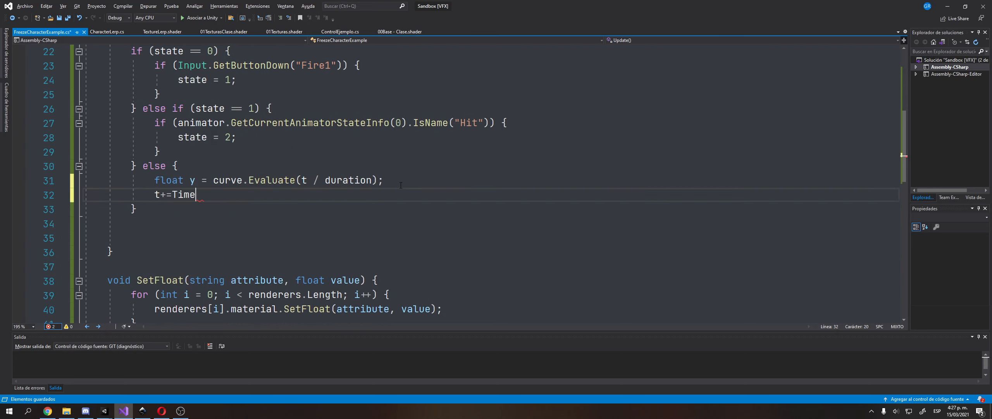
{"action": "type", "text": ";"}
{"action": "scroll", "coordinate": [289, 180], "scroll_direction": "up", "scroll_amount": 1}
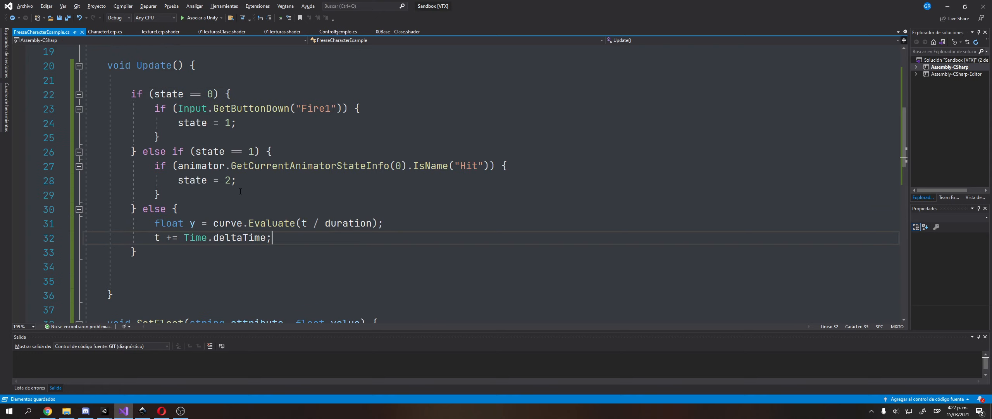
{"action": "left_click_drag", "start_coordinate": [156, 227], "coordinate": [384, 223]}
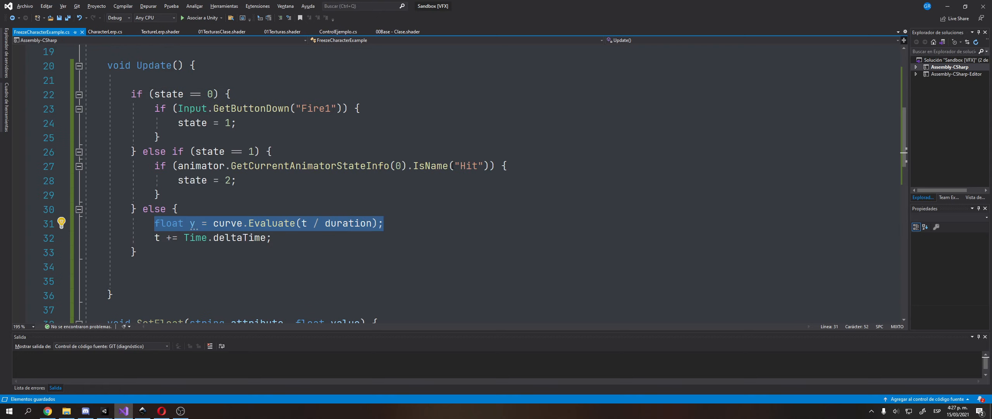
{"action": "double_click", "coordinate": [468, 166]}
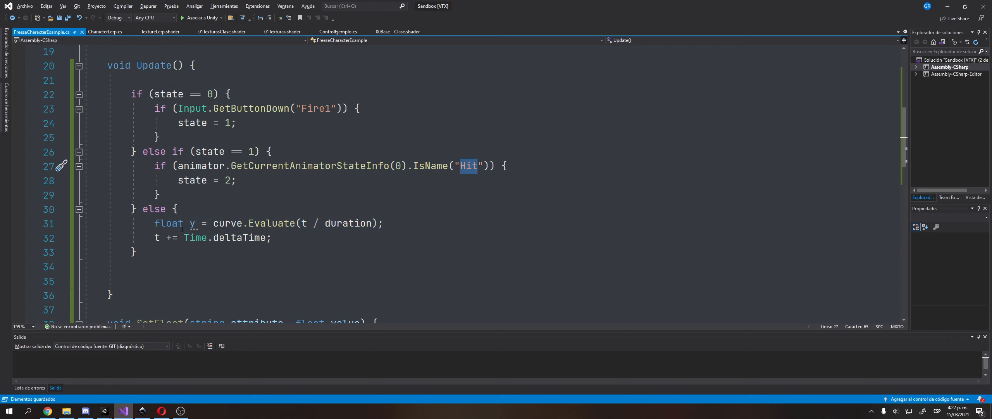
{"action": "left_click", "coordinate": [288, 239]}
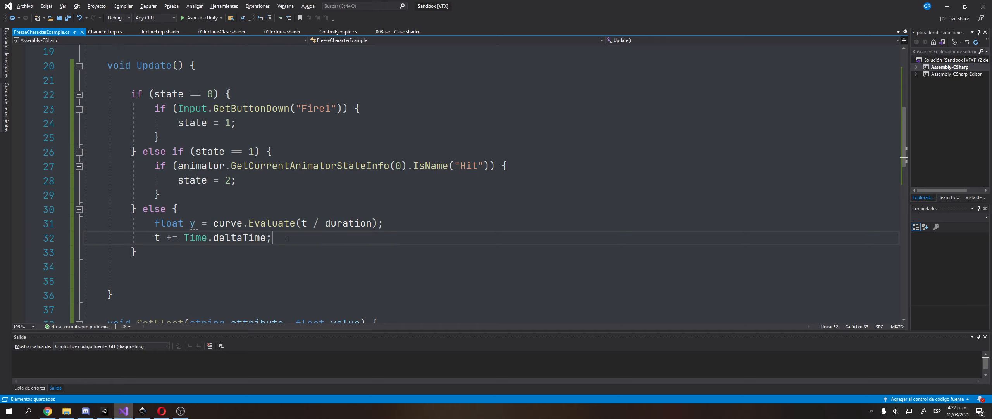
Apply the curve value each frame with SetFloat("_Factor", y);.
{"action": "key", "text": "Return"}
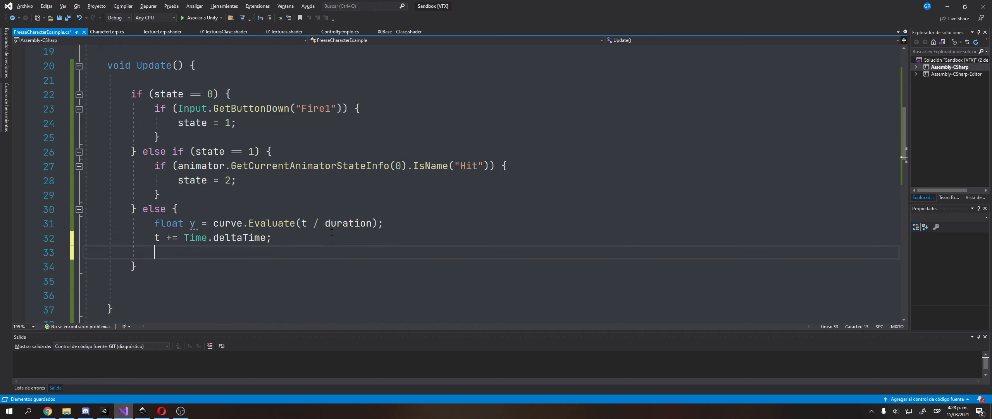
{"action": "scroll", "coordinate": [271, 248], "scroll_direction": "down", "scroll_amount": 2}
{"action": "left_click", "coordinate": [204, 174]}
{"action": "left_click", "coordinate": [205, 167]}
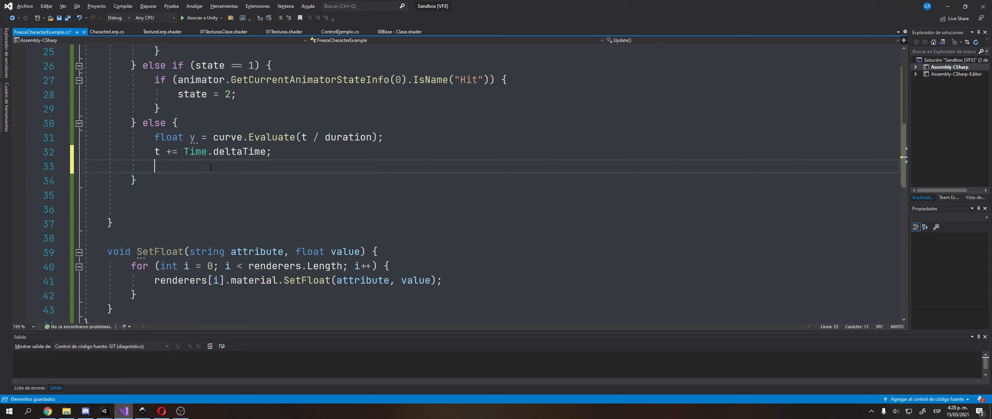
{"action": "type", "text": "SetFloat(\"F"}
{"action": "key", "text": "BackSpace"}
{"action": "type", "text": "_Factor"}
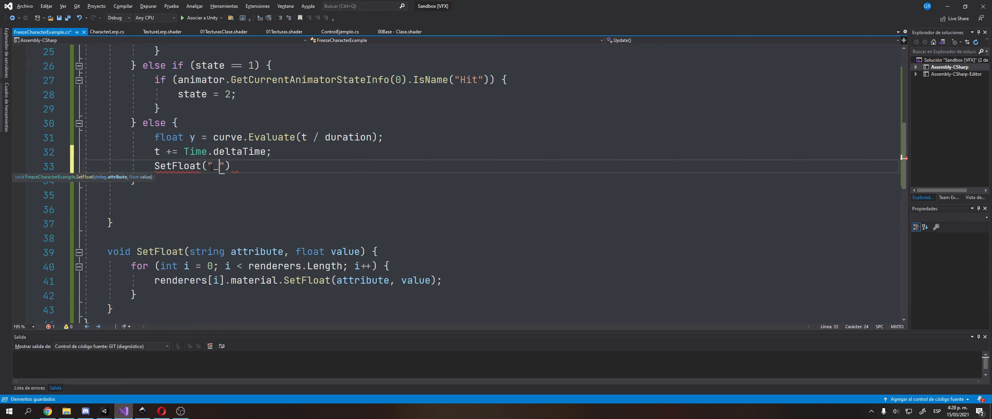
{"action": "type", "text": "\", y"}
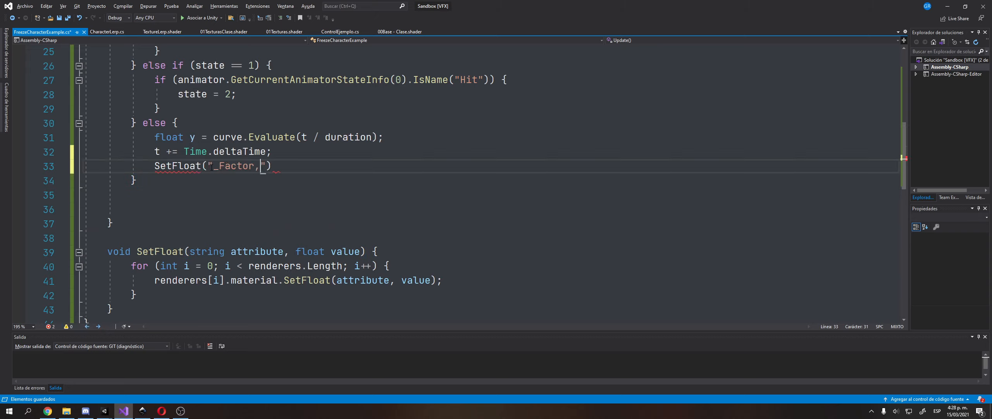
{"action": "type", "text": ");"}
{"action": "key", "text": "Return"}
{"action": "key", "text": "Return"}
Add an if (t >= duration) block setting _Factor to curve.Evaluate(1), and save.
{"action": "type", "text": "if"}
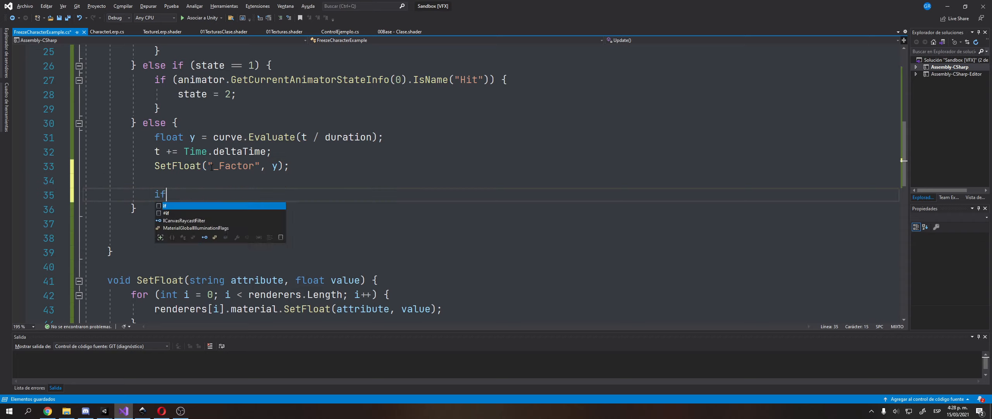
{"action": "type", "text": " (t >= duration) {"}
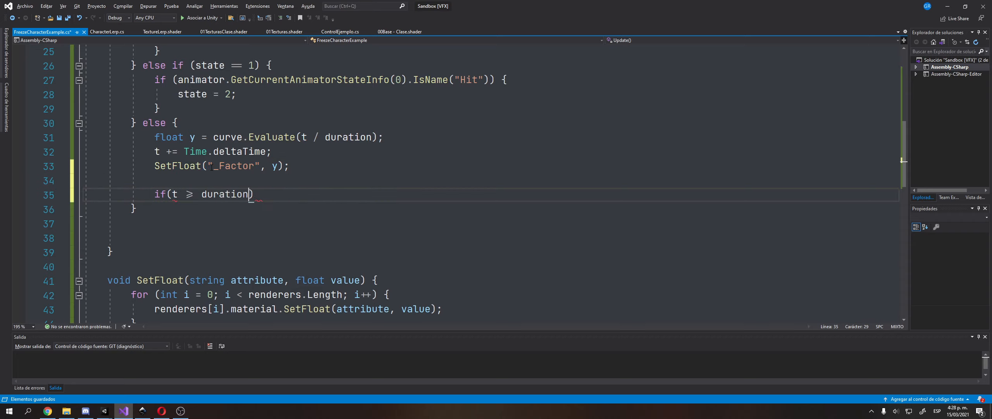
{"action": "key", "text": "Return"}
{"action": "key", "text": "Up"}
{"action": "key", "text": "Up"}
{"action": "key", "text": "Up"}
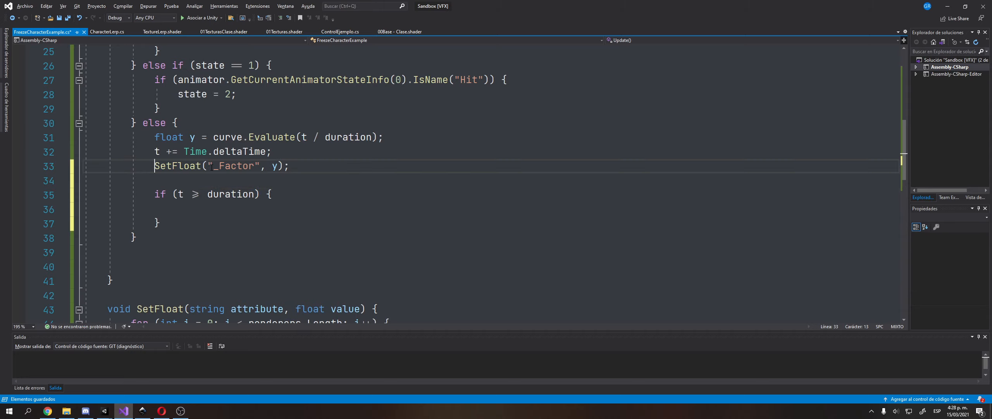
{"action": "key", "text": "shift+End"}
{"action": "key", "text": "ctrl+c"}
{"action": "key", "text": "Down"}
{"action": "key", "text": "Down"}
{"action": "key", "text": "Down"}
{"action": "key", "text": "ctrl+v"}
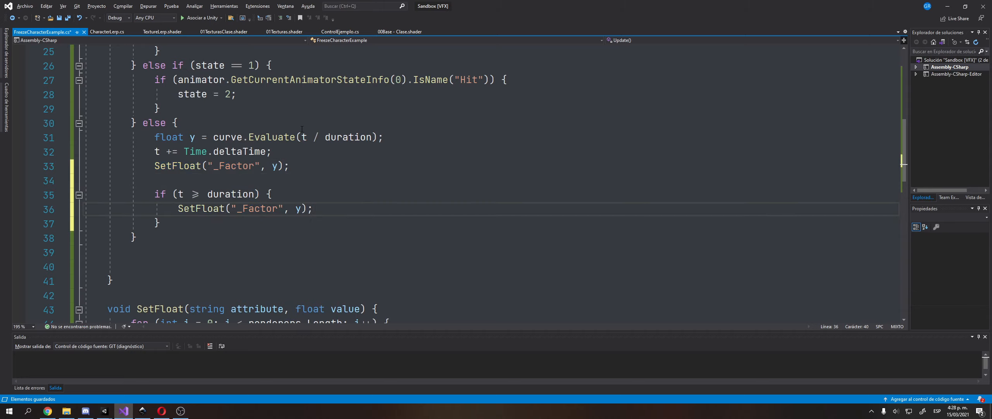
{"action": "double_click", "coordinate": [298, 209]}
{"action": "type", "text": "curve.Evaluate(1)"}
{"action": "key", "text": "End"}
{"action": "key", "text": "ctrl+s"}
Reset state = 0 inside the t >= duration block and save the script.
{"action": "key", "text": "Return"}
{"action": "type", "text": "stackalloc"}
{"action": "key", "text": "BackSpace"}
{"action": "key", "text": "BackSpace"}
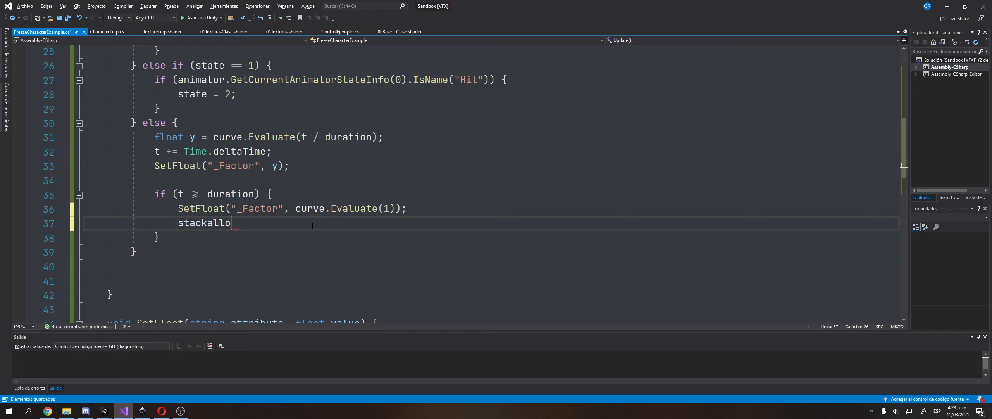
{"action": "key", "text": "BackSpace"}
{"action": "key", "text": "BackSpace"}
{"action": "key", "text": "BackSpace"}
{"action": "key", "text": "BackSpace"}
{"action": "key", "text": "BackSpace"}
{"action": "type", "text": "te = 0;"}
{"action": "key", "text": "ctrl+s"}
{"action": "left_click", "coordinate": [104, 410]}
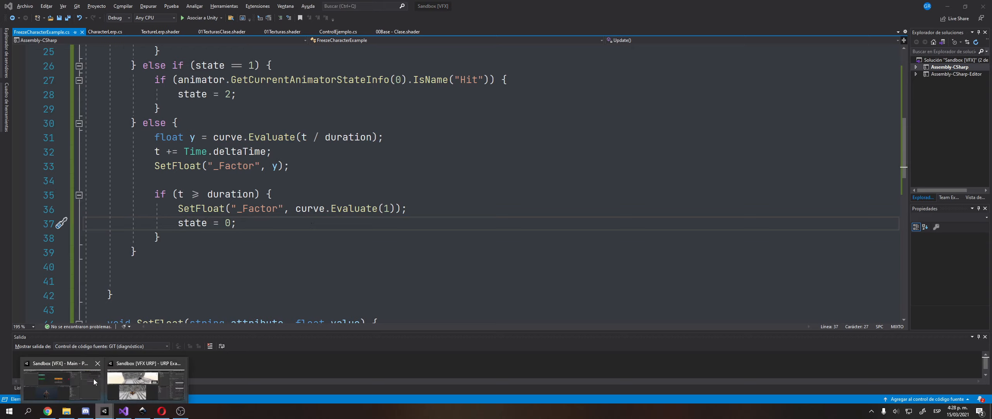
Add the Freeze Character Example component to the Character object.
{"action": "left_click", "coordinate": [60, 385]}
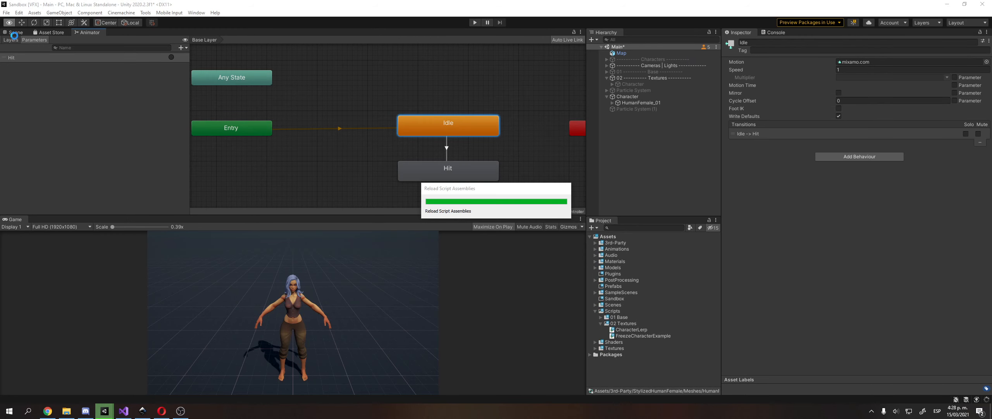
{"action": "left_click", "coordinate": [627, 96]}
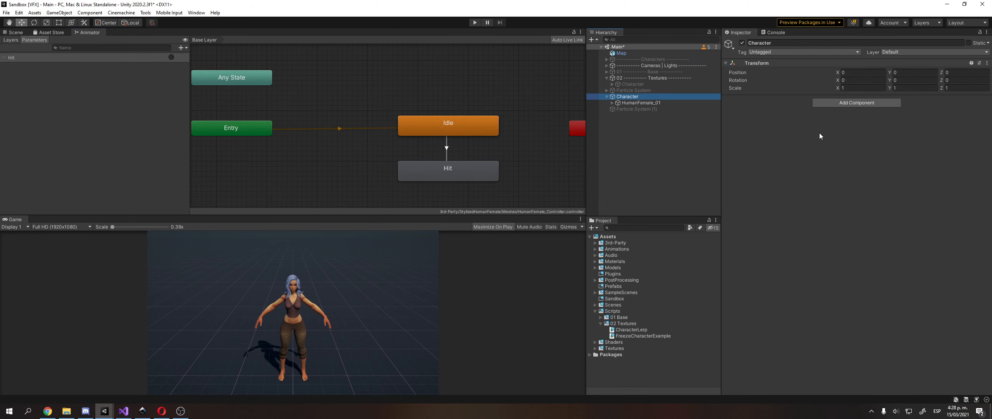
{"action": "left_click", "coordinate": [850, 103]}
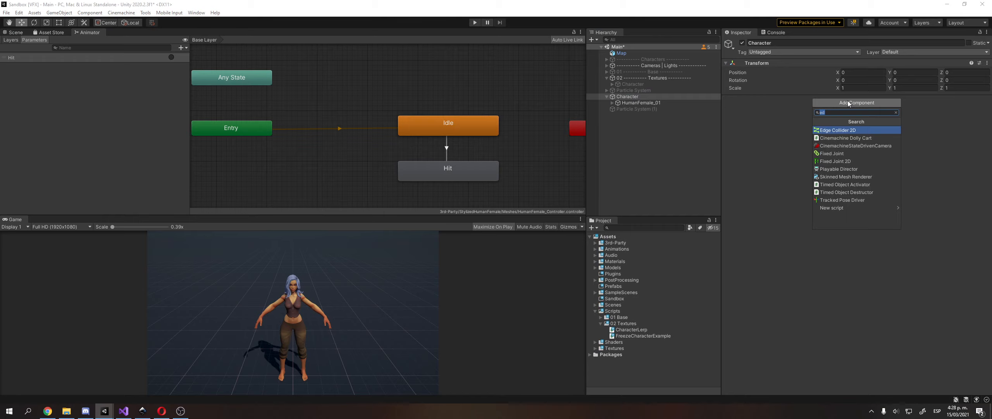
{"action": "type", "text": "freeze"}
{"action": "key", "text": "Return"}
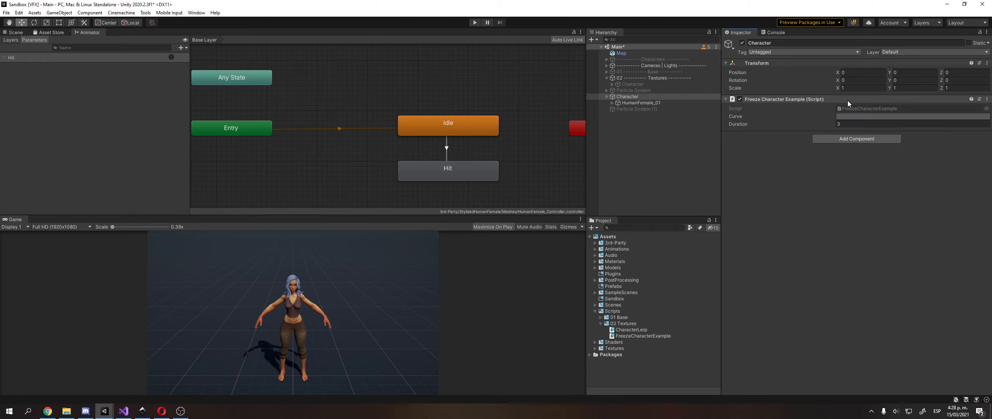
Set the component's Curve to the ease-in preset and show the Scene view.
{"action": "left_click", "coordinate": [852, 115]}
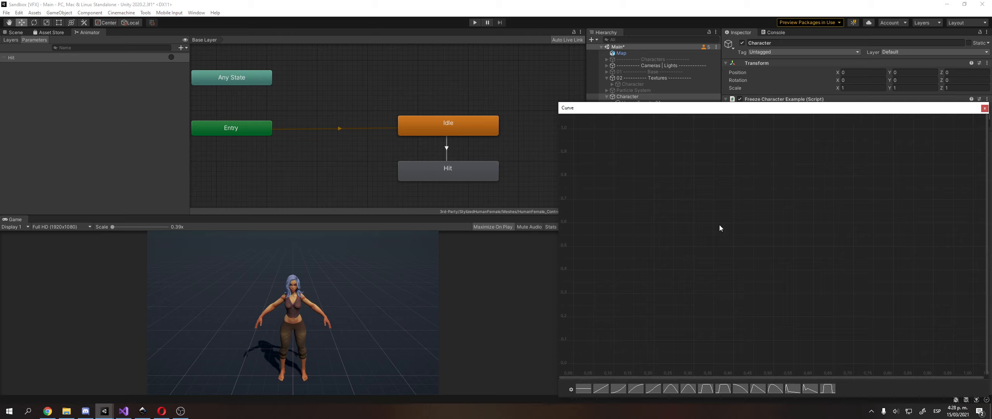
{"action": "left_click", "coordinate": [636, 388]}
{"action": "left_click", "coordinate": [618, 388]}
{"action": "left_click", "coordinate": [636, 388]}
{"action": "left_click", "coordinate": [619, 389]}
{"action": "left_click", "coordinate": [984, 108]}
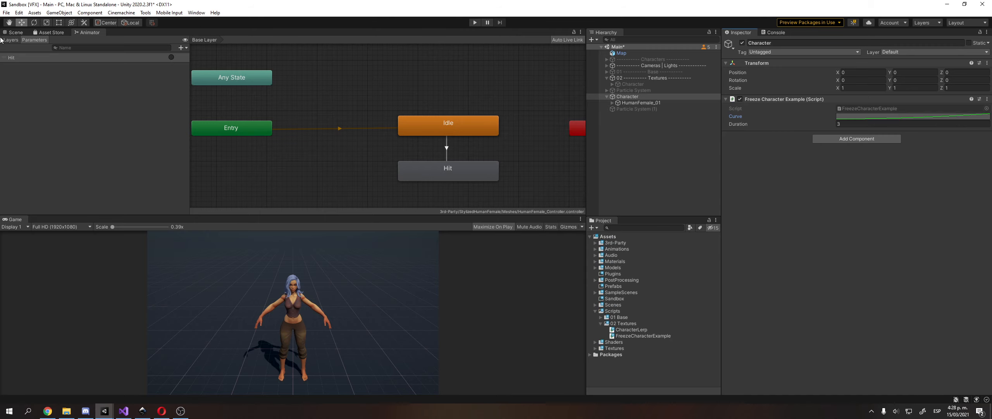
{"action": "left_click", "coordinate": [15, 33]}
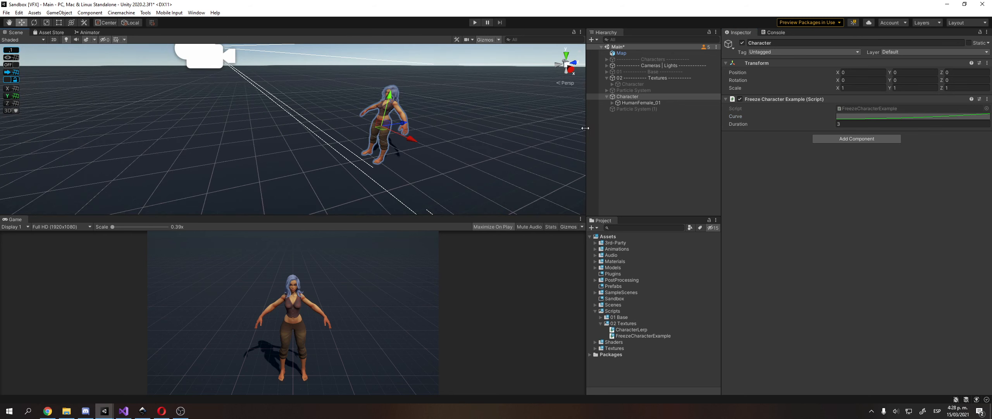
Save the Main scene, close the accidentally opened Unity Hub, then save the project.
{"action": "left_click", "coordinate": [6, 12]}
{"action": "left_click", "coordinate": [16, 50]}
{"action": "left_click", "coordinate": [7, 13]}
{"action": "left_click", "coordinate": [24, 88]}
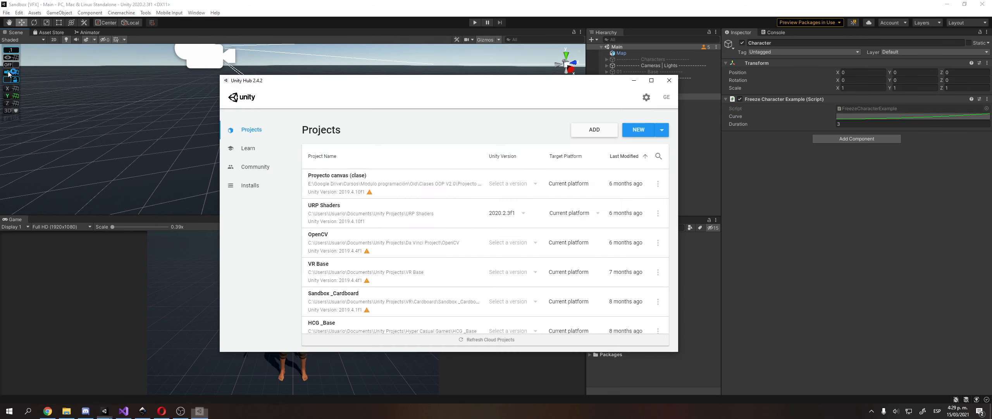
{"action": "left_click", "coordinate": [669, 80]}
{"action": "left_click", "coordinate": [6, 12]}
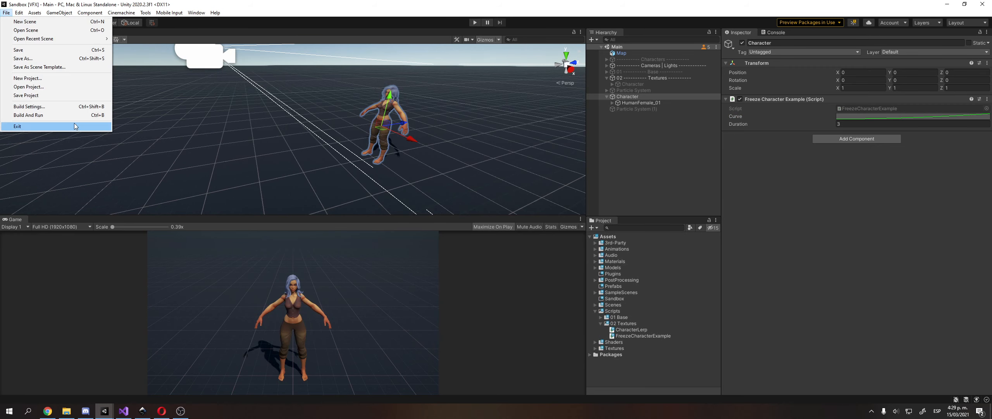
{"action": "left_click", "coordinate": [67, 96]}
{"action": "left_click", "coordinate": [124, 411]}
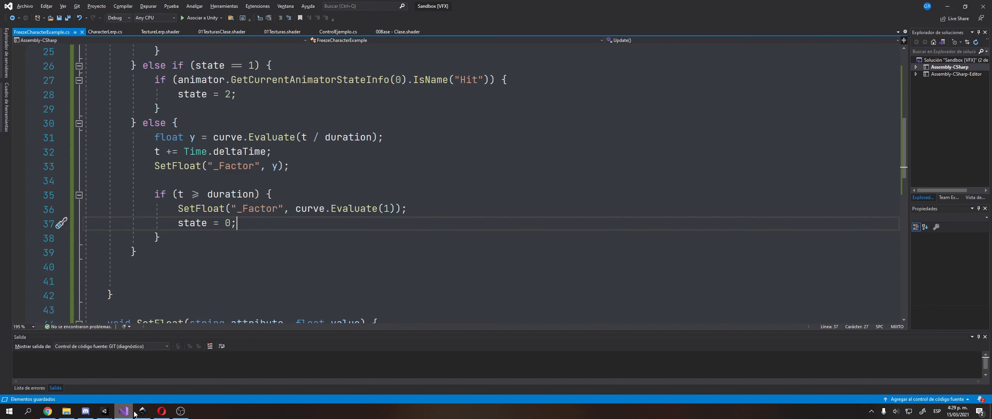
{"action": "scroll", "coordinate": [279, 165], "scroll_direction": "up", "scroll_amount": 4}
{"action": "scroll", "coordinate": [283, 151], "scroll_direction": "down", "scroll_amount": 4}
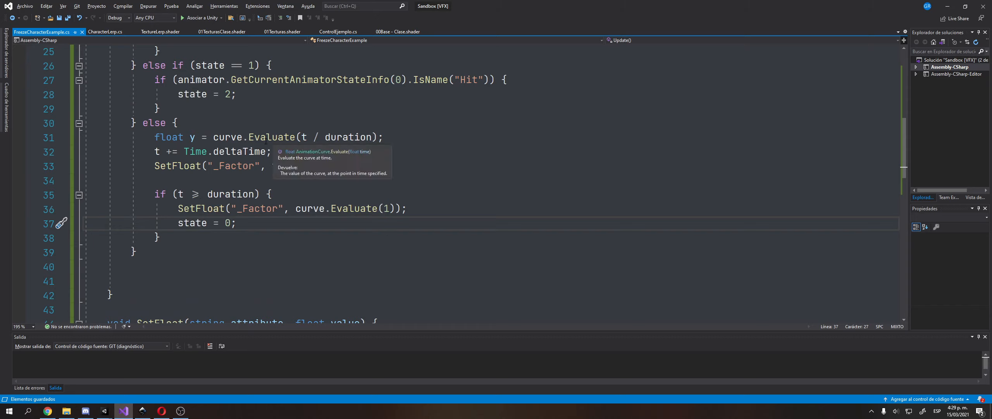
{"action": "left_click", "coordinate": [286, 179]}
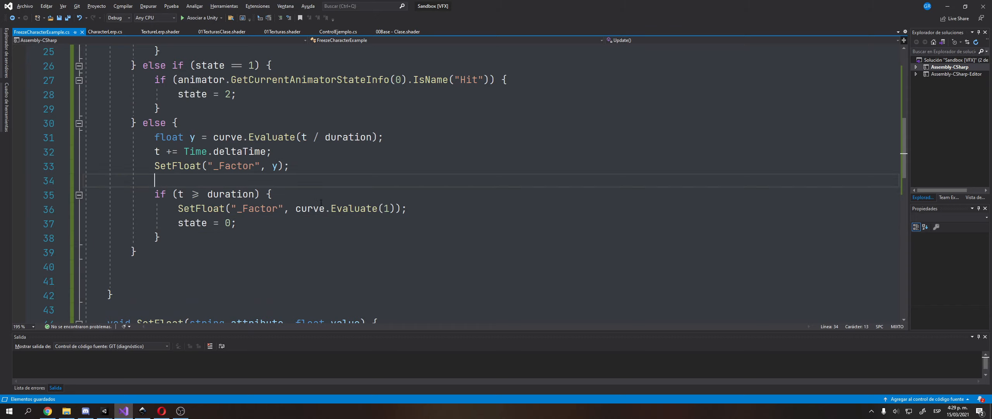
{"action": "key", "text": "Up"}
{"action": "key", "text": "Up"}
{"action": "key", "text": "Up"}
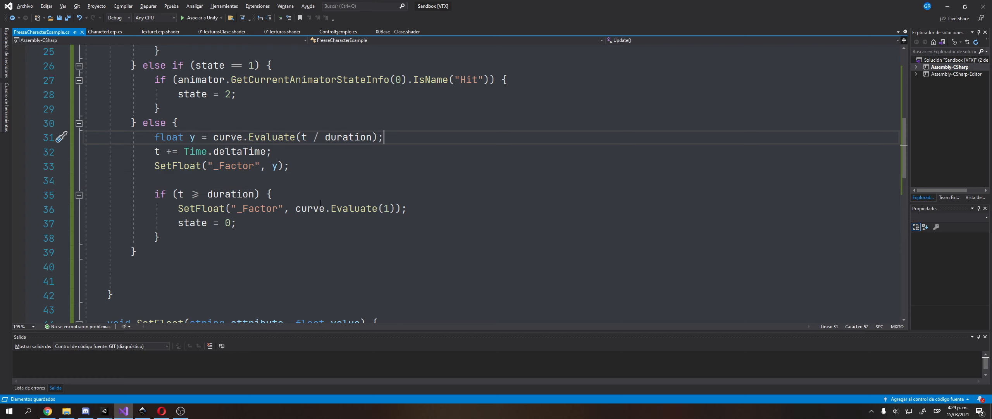
{"action": "key", "text": "Down"}
{"action": "key", "text": "Down"}
Expand HumanFemale_01 down to Body and raise Factor to 1 to preview the second texture.
{"action": "key", "text": "alt+Tab"}
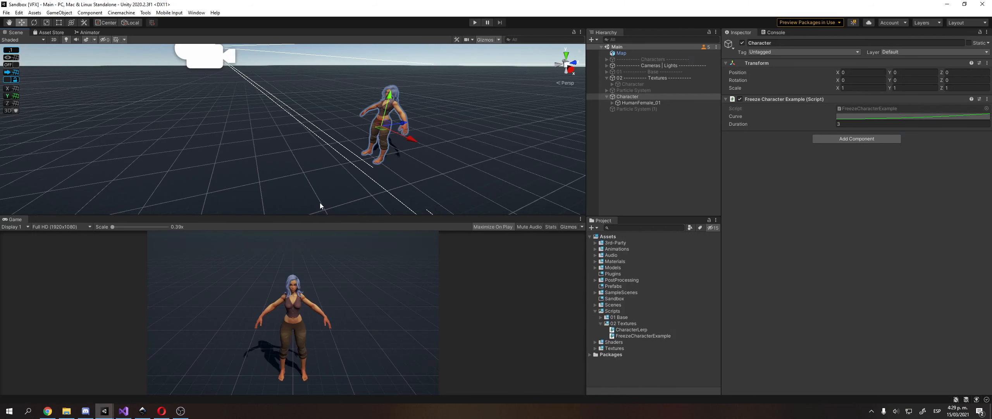
{"action": "left_click", "coordinate": [657, 104]}
{"action": "key", "text": "Right"}
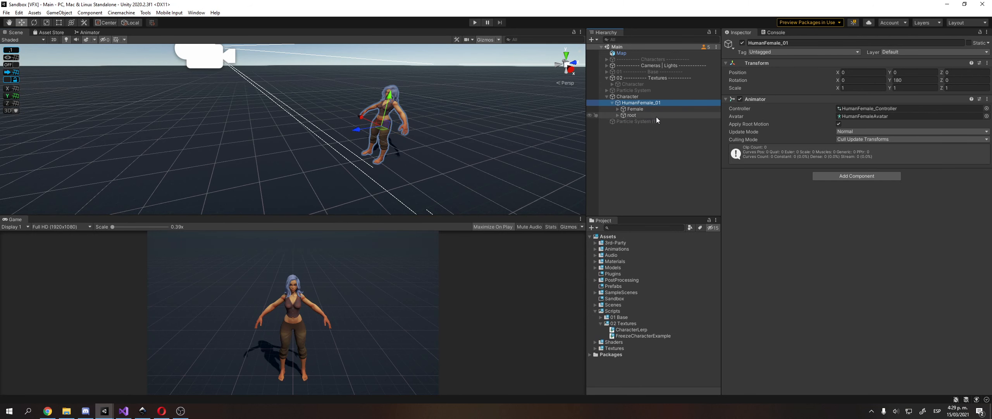
{"action": "key", "text": "Down"}
{"action": "key", "text": "Down"}
{"action": "key", "text": "Right"}
{"action": "key", "text": "Left"}
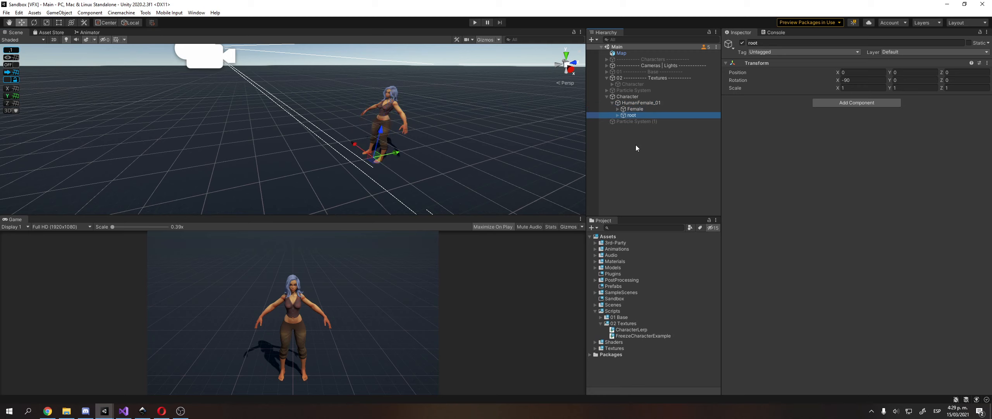
{"action": "key", "text": "Up"}
{"action": "key", "text": "Right"}
{"action": "key", "text": "Down"}
{"action": "key", "text": "Down"}
{"action": "key", "text": "Down"}
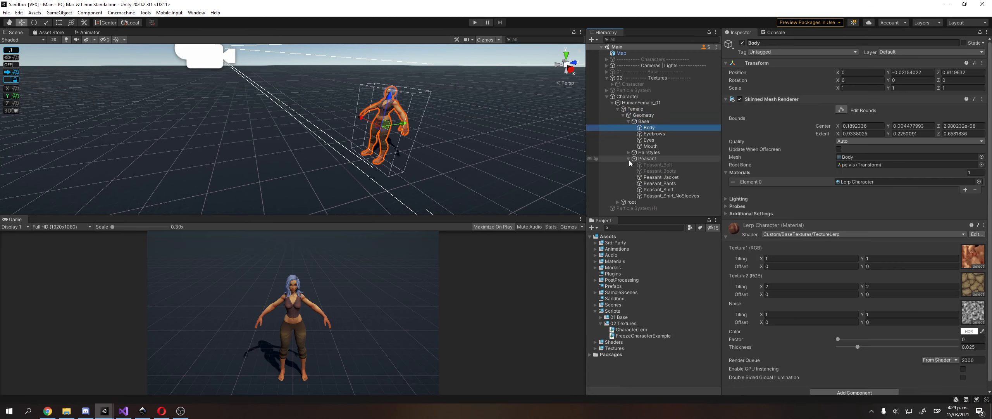
{"action": "mouse_move", "coordinate": [839, 337]}
{"action": "left_mouse_down"}
{"action": "mouse_move", "coordinate": [957, 338]}
{"action": "mouse_move", "coordinate": [838, 339]}
{"action": "left_mouse_up"}
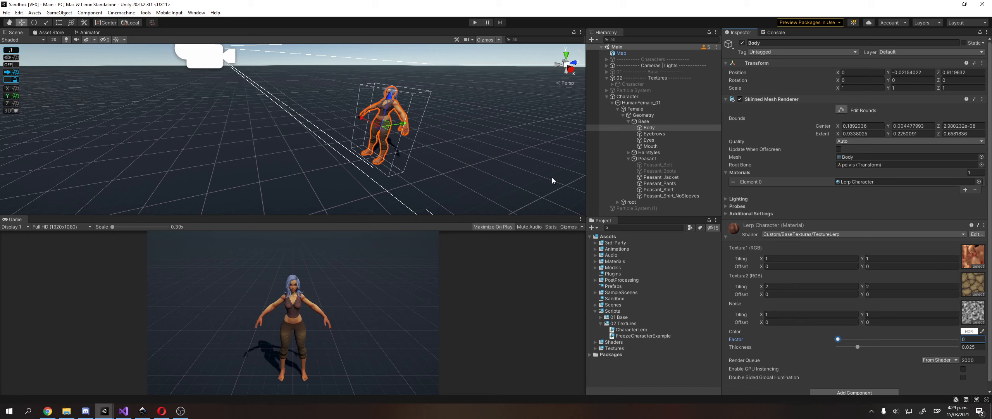
Select Character and open its Freeze Character Example curve to inspect the ease-in.
{"action": "key", "text": "alt+Tab"}
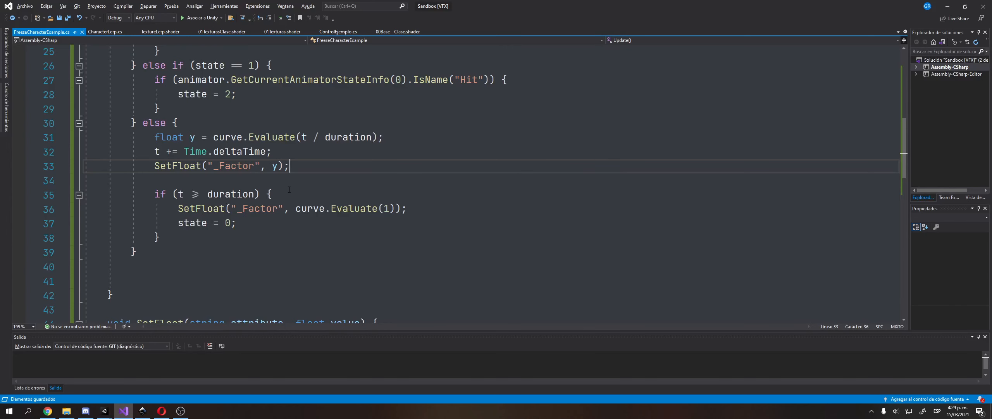
{"action": "key", "text": "alt+Tab"}
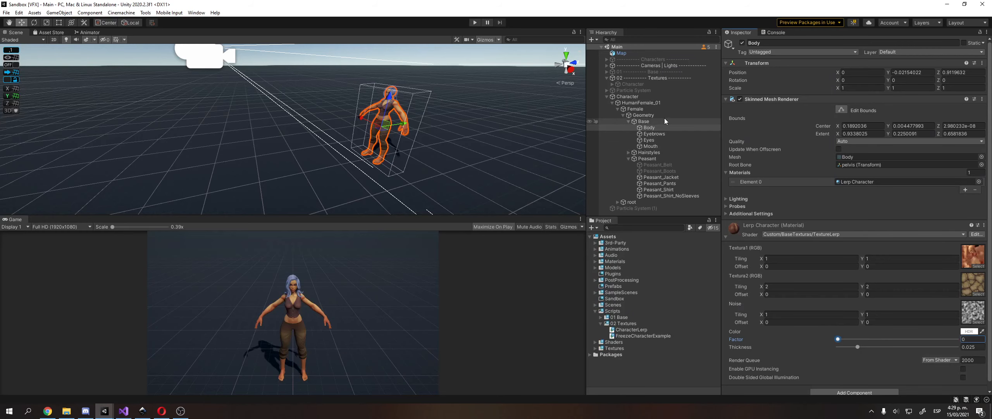
{"action": "left_click", "coordinate": [665, 97]}
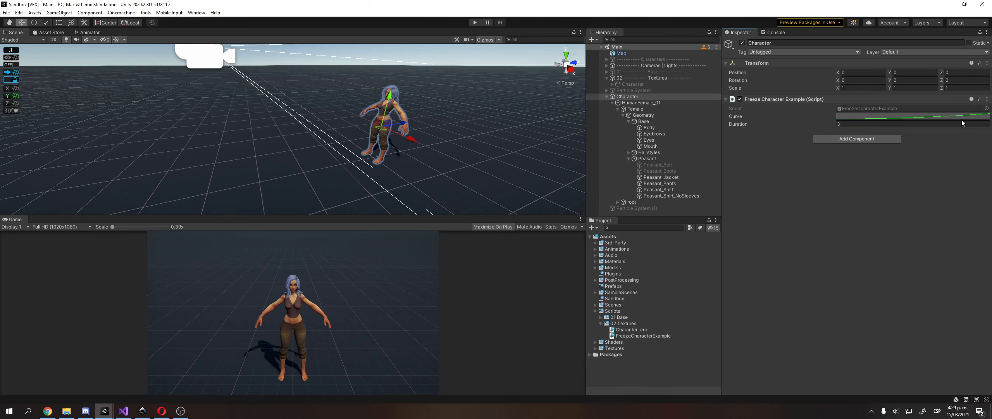
{"action": "left_click", "coordinate": [962, 117]}
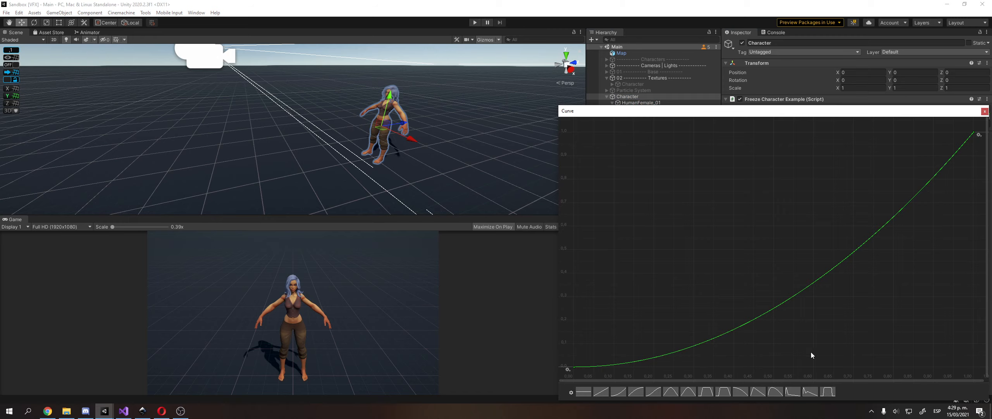
Add animator.speed = 1 - y; on line 34 of the script.
{"action": "key", "text": "alt+Tab"}
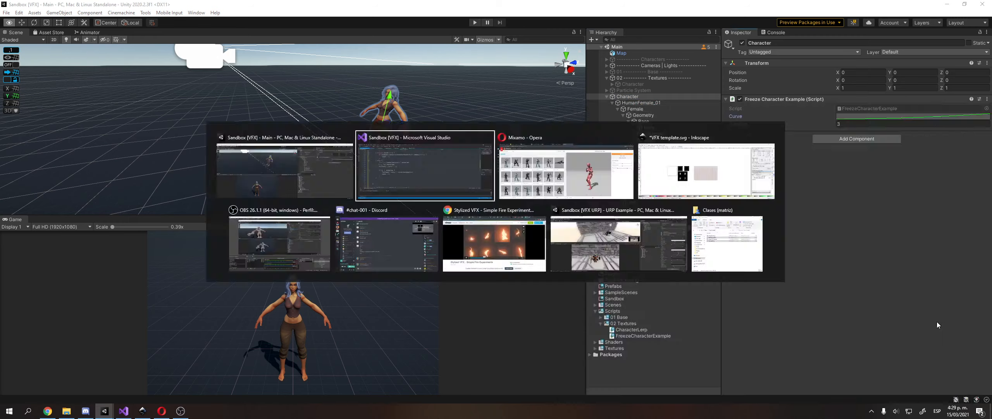
{"action": "left_click", "coordinate": [276, 187]}
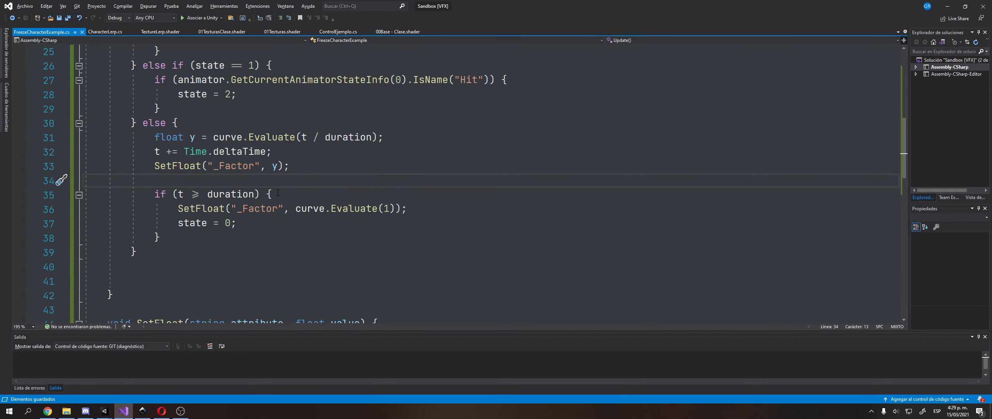
{"action": "key", "text": "Return"}
{"action": "key", "text": "Up"}
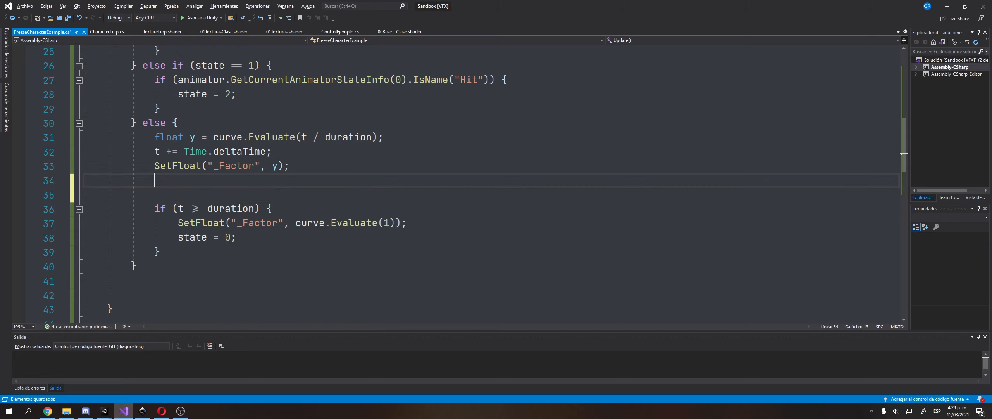
{"action": "type", "text": "ani9m"}
{"action": "key", "text": "Tab"}
{"action": "type", "text": "."}
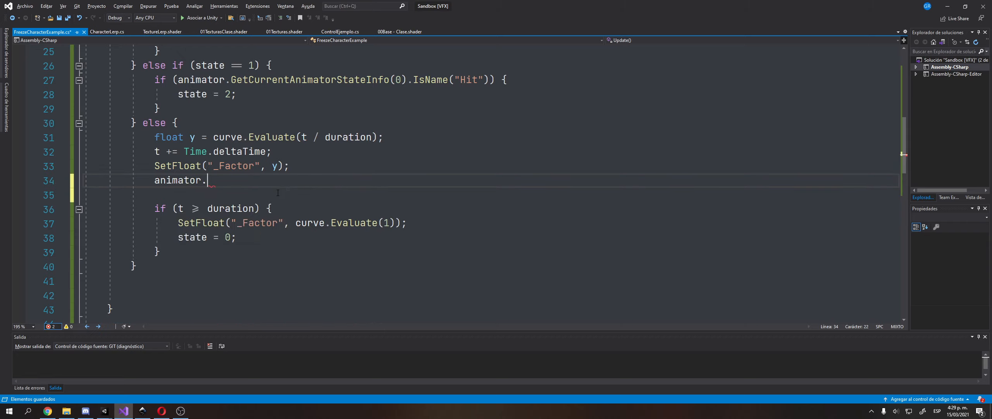
{"action": "type", "text": "sp"}
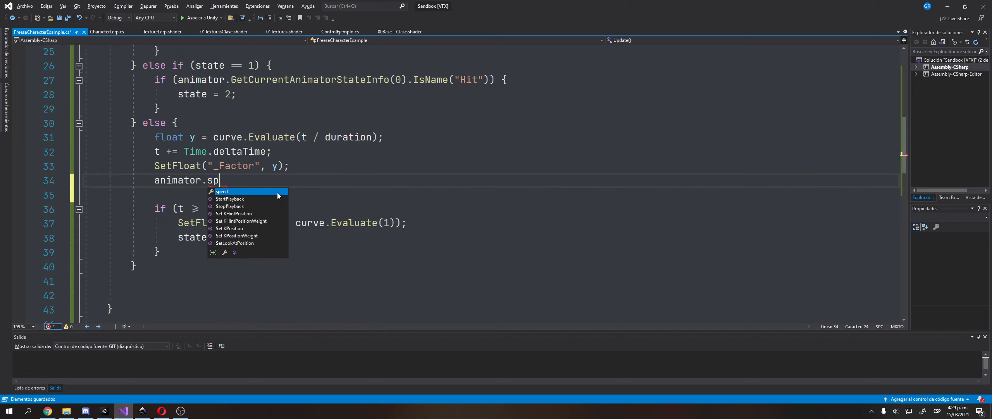
{"action": "key", "text": "Tab"}
{"action": "type", "text": "= 1 - "}
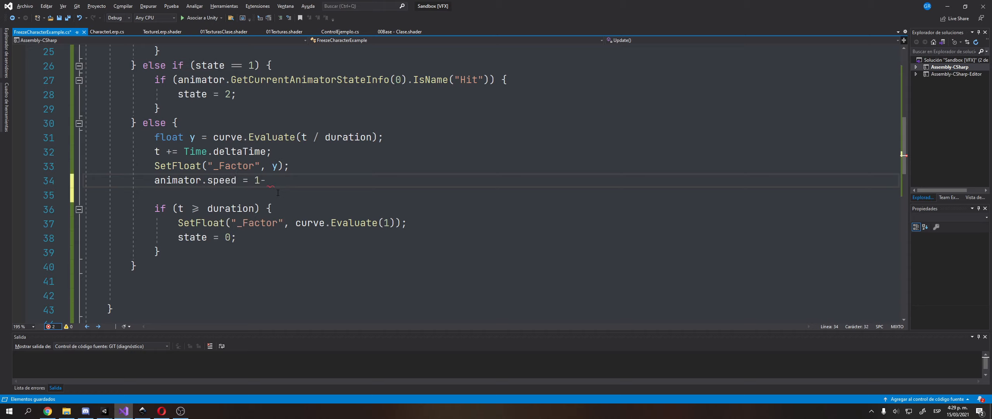
{"action": "type", "text": "y;"}
Add animator.speed = 1 - curve.Evaluate(1); after the final SetFloat, save, and let Unity reload.
{"action": "key", "text": "shift+Home"}
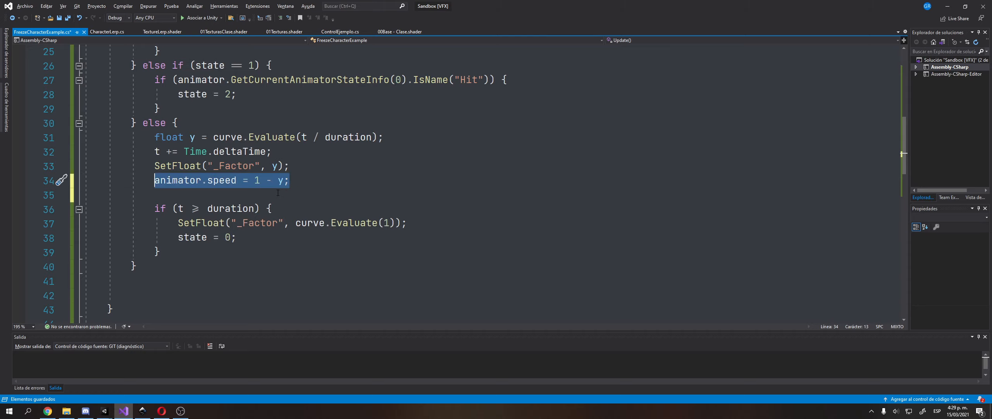
{"action": "key", "text": "ctrl+c"}
{"action": "key", "text": "Down"}
{"action": "key", "text": "Down"}
{"action": "key", "text": "Down"}
{"action": "key", "text": "End"}
{"action": "key", "text": "Return"}
{"action": "key", "text": "ctrl+v"}
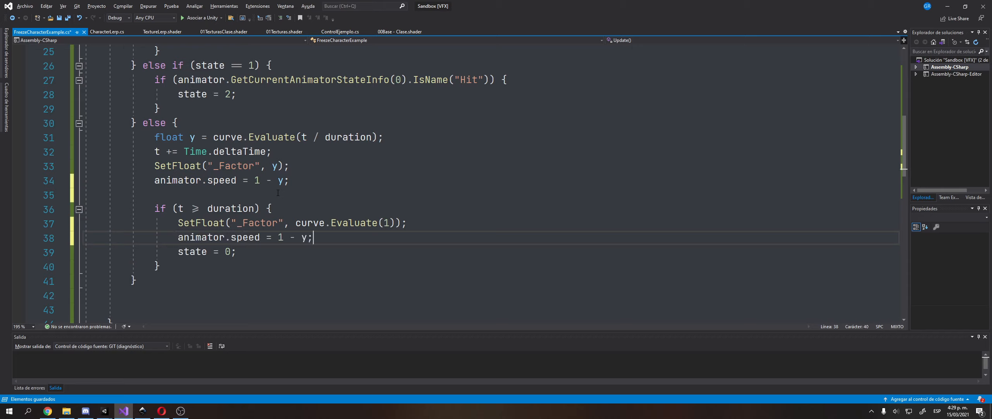
{"action": "key", "text": "Up"}
{"action": "key", "text": "ctrl+Left"}
{"action": "key", "text": "shift+End"}
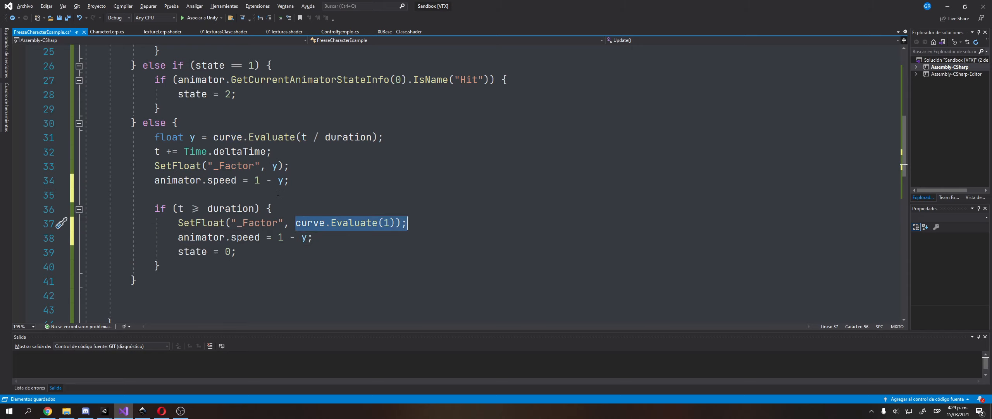
{"action": "key", "text": "shift+Left"}
{"action": "key", "text": "shift+Left"}
{"action": "key", "text": "Down"}
{"action": "key", "text": "BackSpace"}
{"action": "key", "text": "ctrl+v"}
{"action": "key", "text": "ctrl+s"}
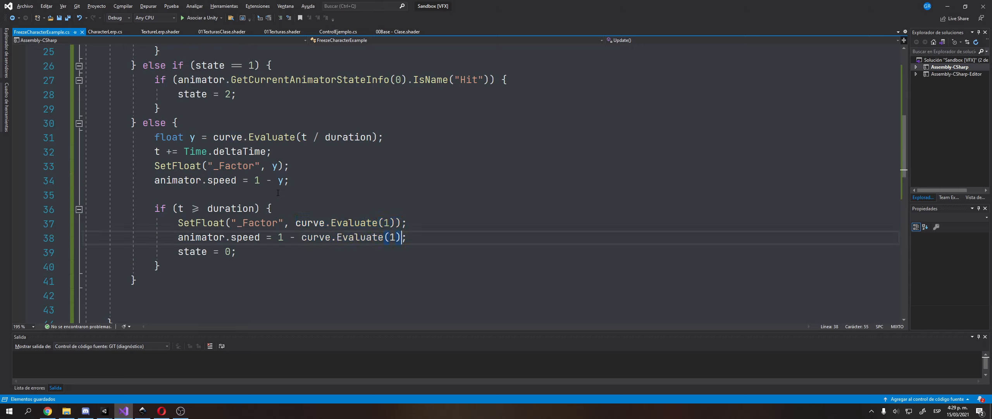
{"action": "key", "text": "alt+Tab"}
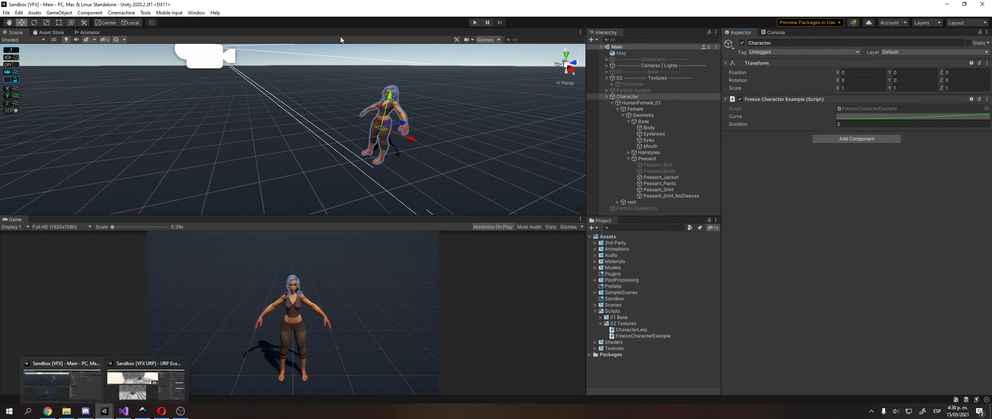
{"action": "left_click", "coordinate": [6, 13]}
{"action": "left_click", "coordinate": [17, 49]}
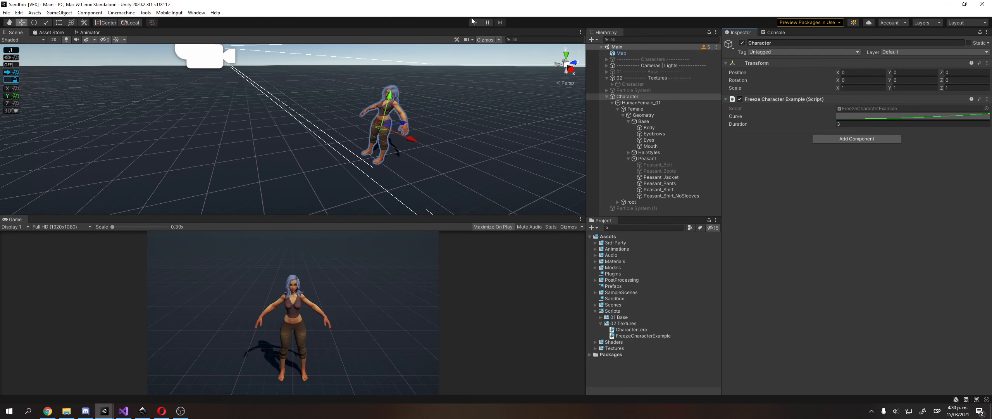
{"action": "left_click", "coordinate": [474, 22]}
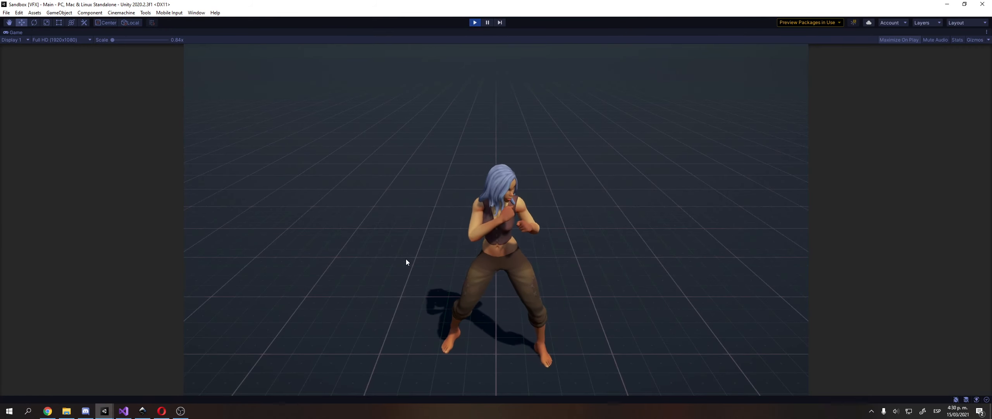
{"action": "left_click", "coordinate": [475, 22]}
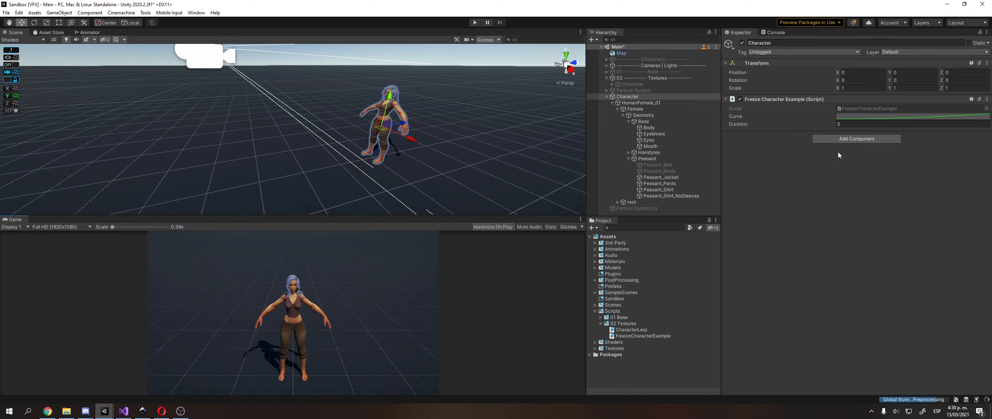
Open FreezeCharacterExample in Visual Studio and look over the state and Fire1 input lines.
{"action": "double_click", "coordinate": [877, 109]}
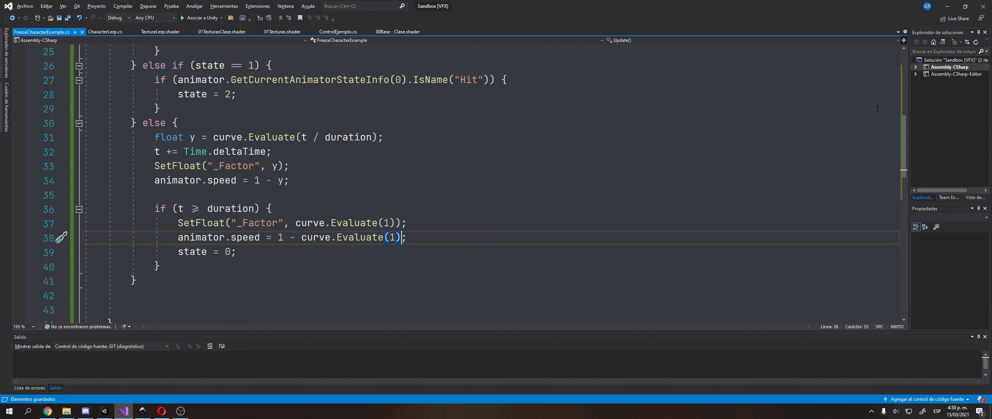
{"action": "scroll", "coordinate": [177, 189], "scroll_direction": "up", "scroll_amount": 10}
{"action": "left_click", "coordinate": [172, 209]}
{"action": "scroll", "coordinate": [164, 205], "scroll_direction": "down", "scroll_amount": 4}
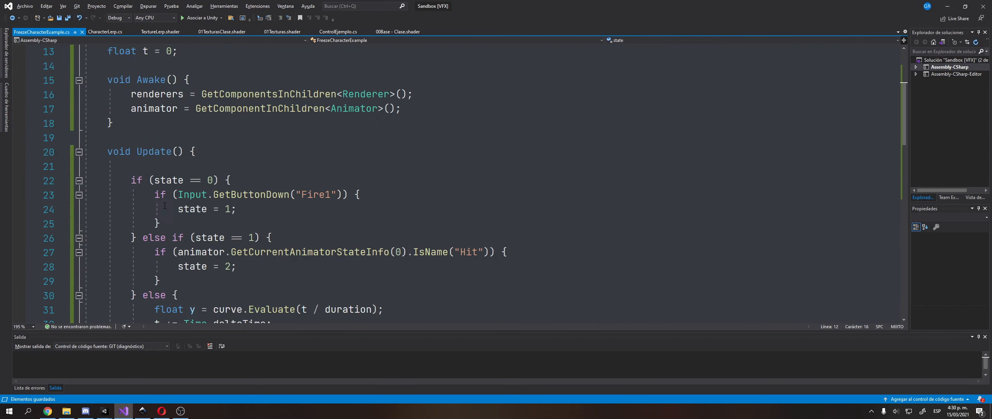
{"action": "left_click_drag", "start_coordinate": [155, 183], "coordinate": [183, 187]}
{"action": "left_click_drag", "start_coordinate": [331, 195], "coordinate": [301, 196]}
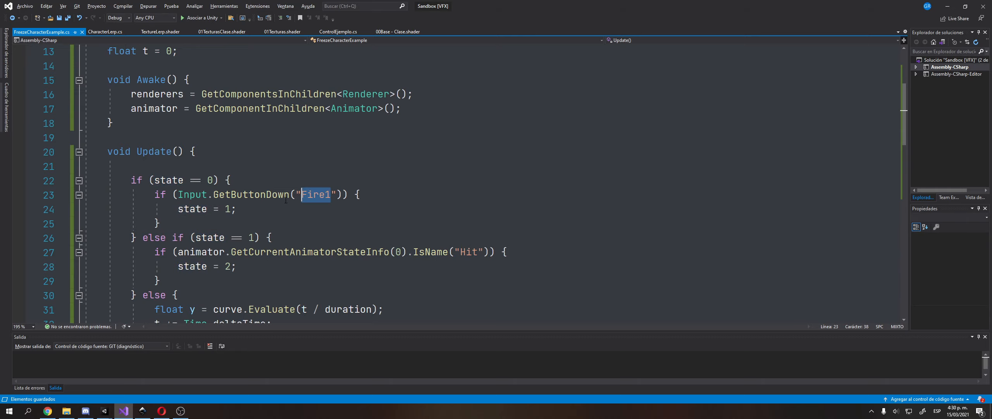
{"action": "left_click", "coordinate": [388, 194]}
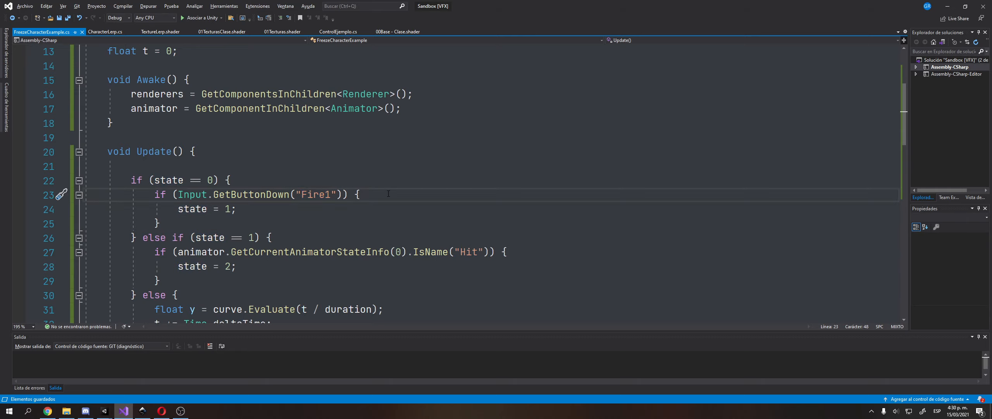
{"action": "scroll", "coordinate": [356, 179], "scroll_direction": "up", "scroll_amount": 4}
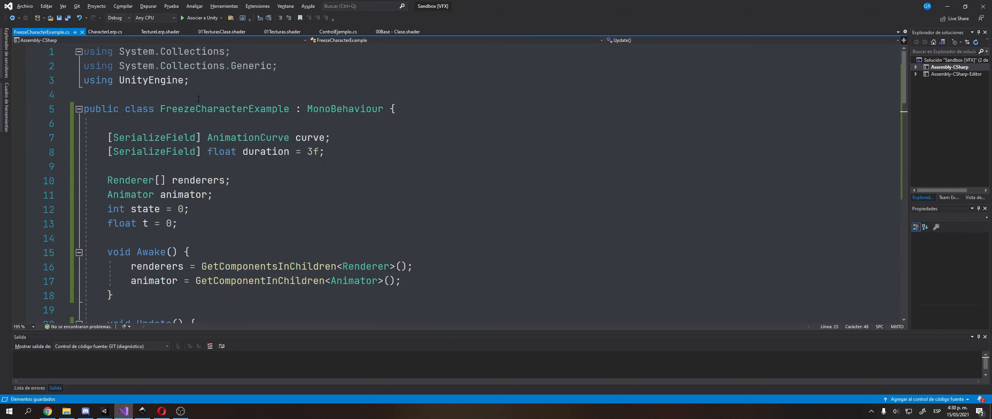
Copy [SerializeField] from line 8 onto the int state field and save the script.
{"action": "left_click", "coordinate": [202, 157]}
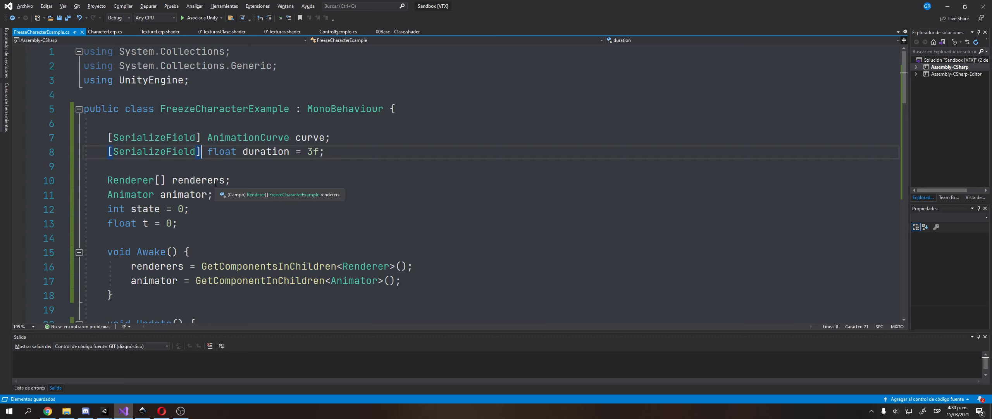
{"action": "key", "text": "shift+Home"}
{"action": "key", "text": "ctrl+c"}
{"action": "key", "text": "Down"}
{"action": "key", "text": "Down"}
{"action": "key", "text": "Down"}
{"action": "key", "text": "Down"}
{"action": "key", "text": "ctrl+v"}
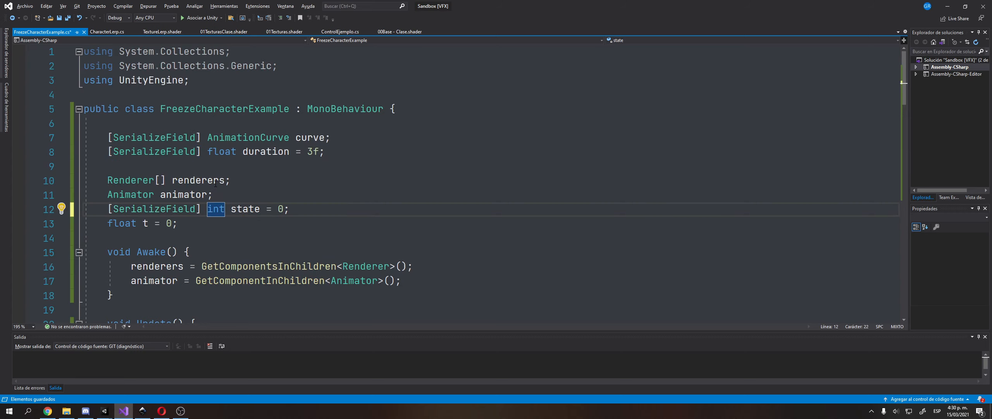
{"action": "key", "text": "ctrl+s"}
{"action": "key", "text": "alt+Tab"}
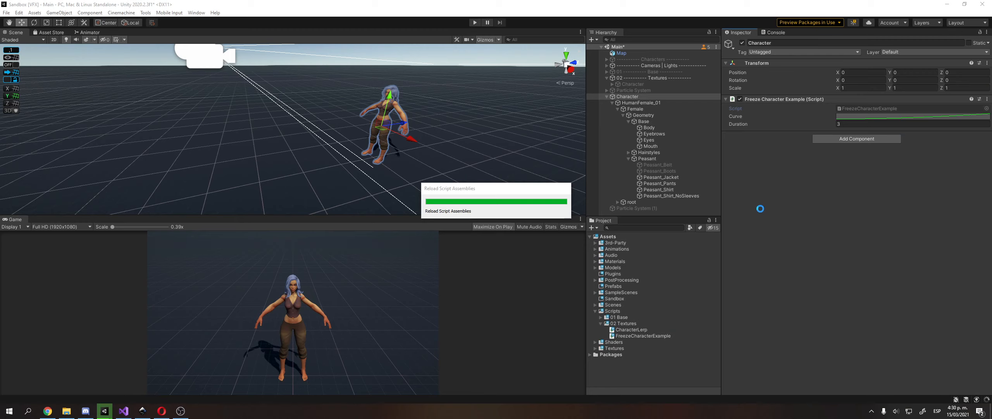
Expand Assets > Animations > Combat to inspect the Bouncing Fight Idle clip, then return to Visual Studio.
{"action": "left_click", "coordinate": [623, 255]}
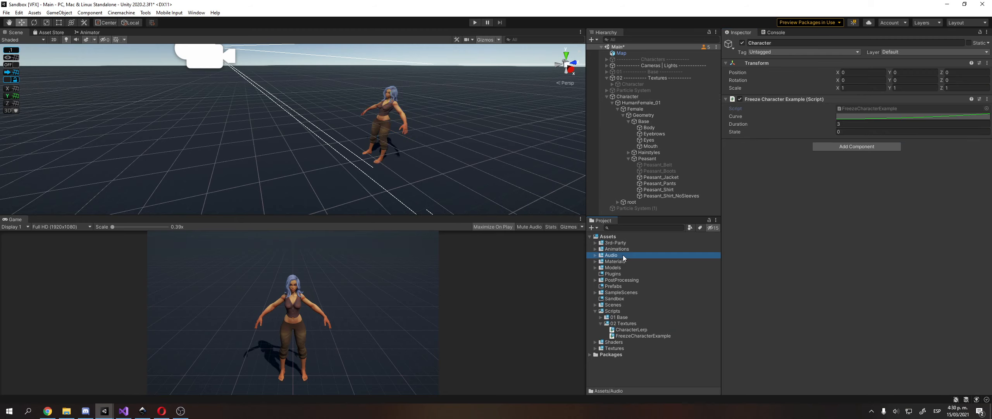
{"action": "key", "text": "Up"}
{"action": "key", "text": "Right"}
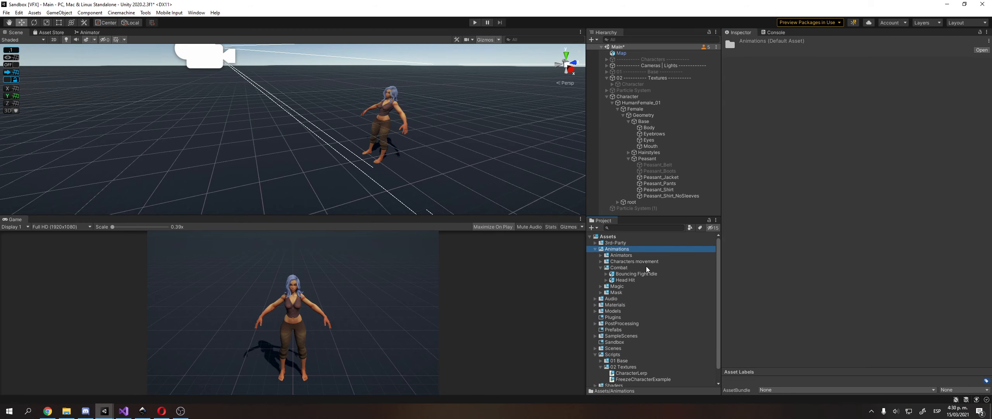
{"action": "key", "text": "Down"}
{"action": "key", "text": "Down"}
{"action": "key", "text": "Down"}
{"action": "key", "text": "Down"}
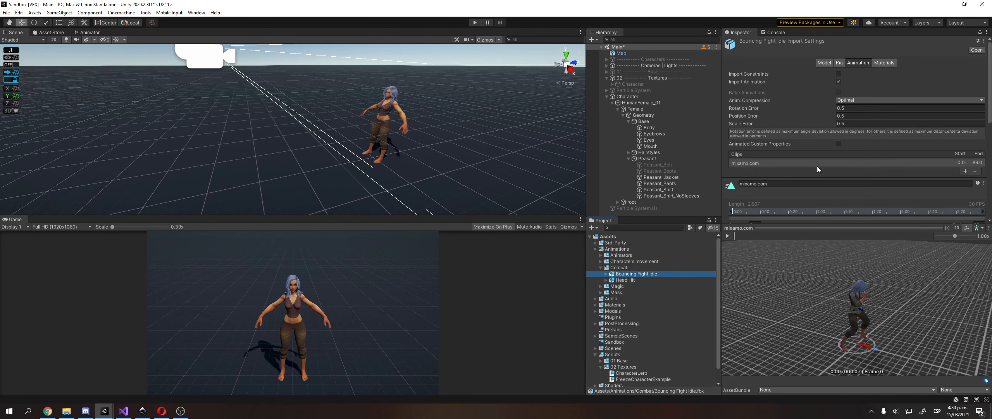
{"action": "scroll", "coordinate": [821, 165], "scroll_direction": "down", "scroll_amount": 6}
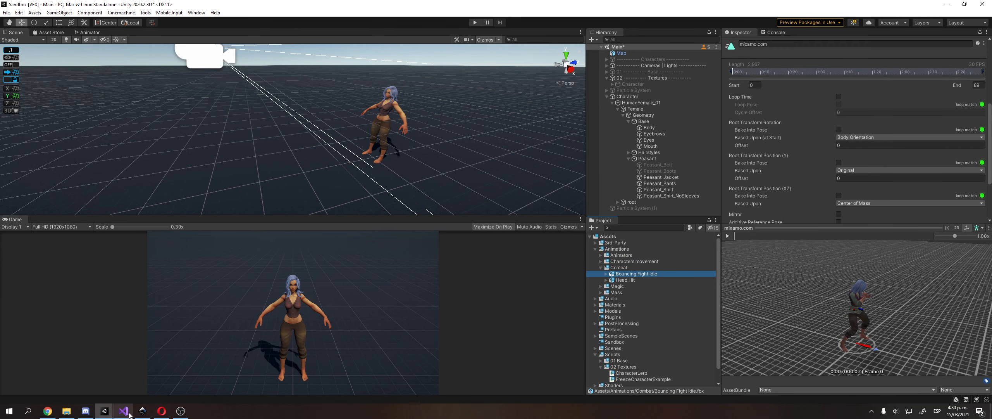
{"action": "left_click", "coordinate": [124, 411]}
{"action": "scroll", "coordinate": [267, 180], "scroll_direction": "down", "scroll_amount": 6}
Add animator.SetTrigger("Hit"); on a new line after state = 1, save, and go back to Unity.
{"action": "scroll", "coordinate": [266, 181], "scroll_direction": "down", "scroll_amount": 1}
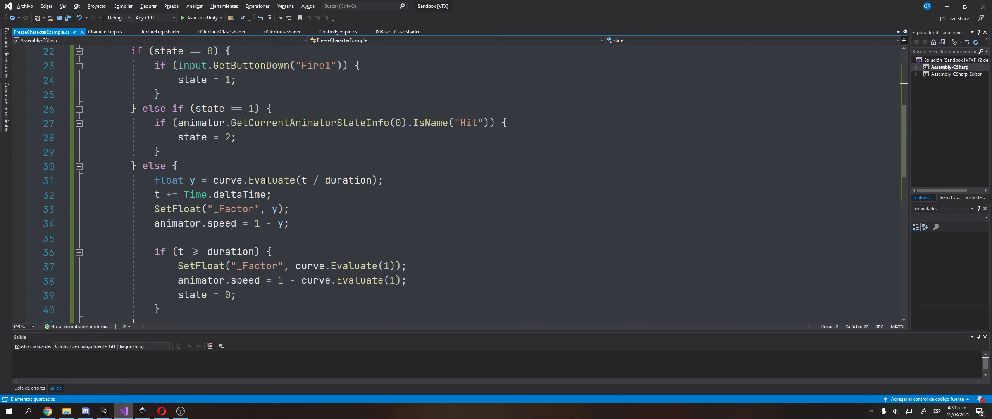
{"action": "scroll", "coordinate": [268, 175], "scroll_direction": "up", "scroll_amount": 3}
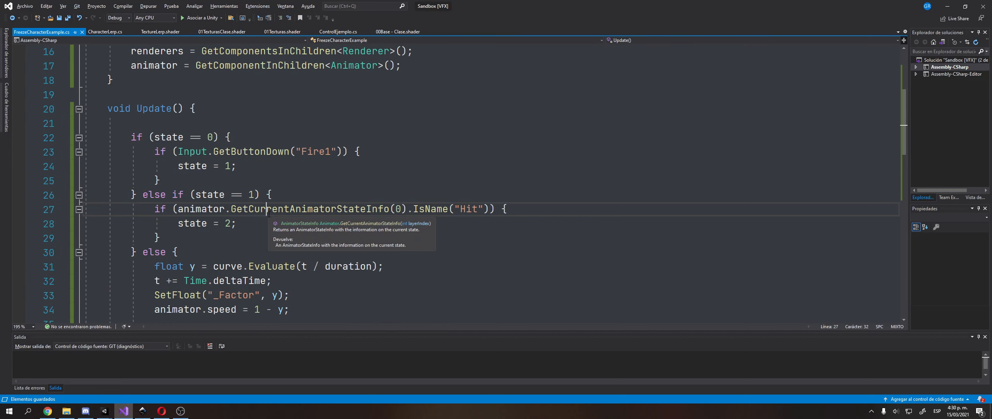
{"action": "double_click", "coordinate": [232, 210]}
{"action": "left_click", "coordinate": [293, 169]}
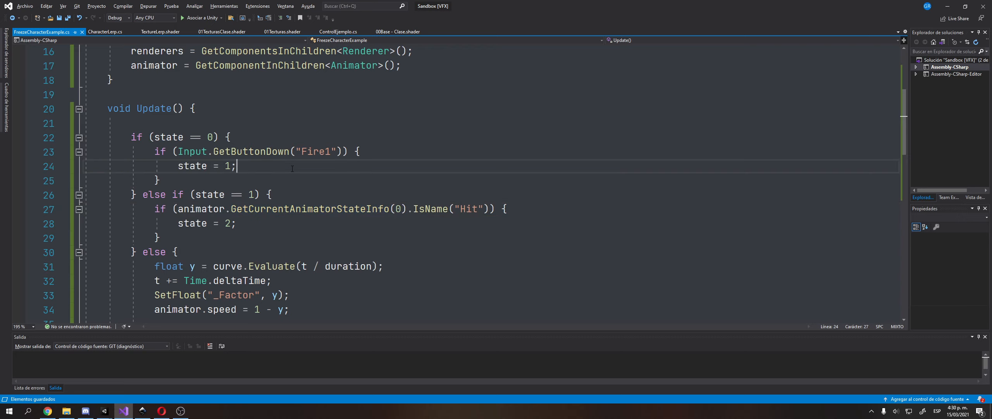
{"action": "key", "text": "Return"}
{"action": "type", "text": "animator.SetTrigger(\""}
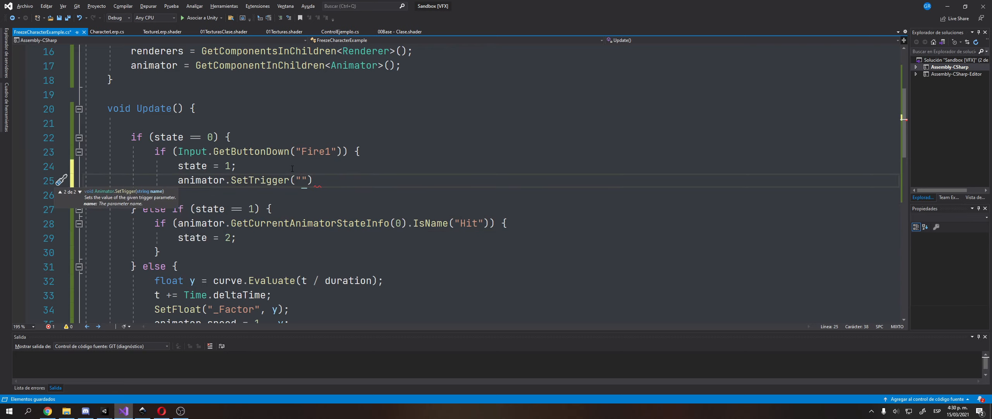
{"action": "type", "text": "Hit\");"}
{"action": "key", "text": "ctrl+s"}
{"action": "key", "text": "alt+Tab"}
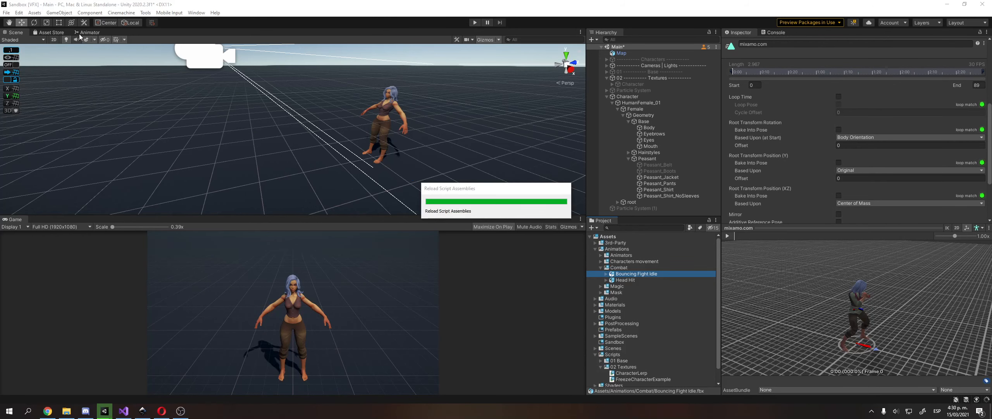
Glance at the Animator and Scene views and play the clip preview in the Inspector.
{"action": "left_click", "coordinate": [83, 33]}
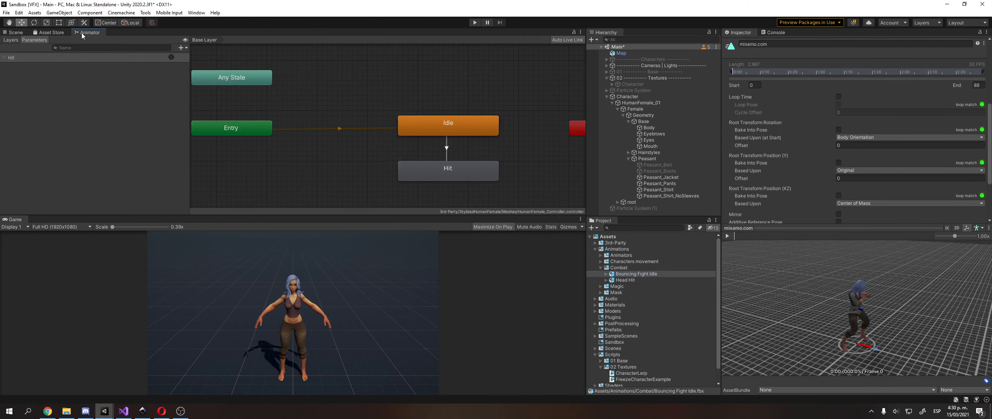
{"action": "left_click", "coordinate": [14, 33]}
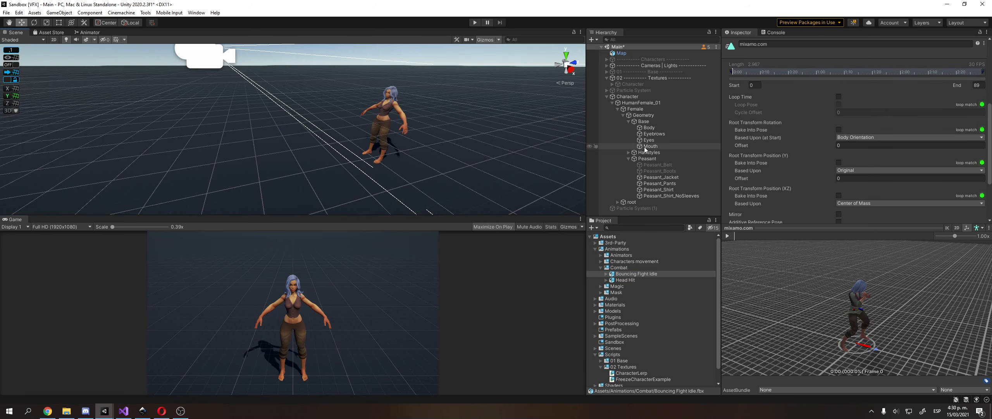
{"action": "scroll", "coordinate": [850, 162], "scroll_direction": "down", "scroll_amount": 3}
{"action": "left_click", "coordinate": [731, 237]}
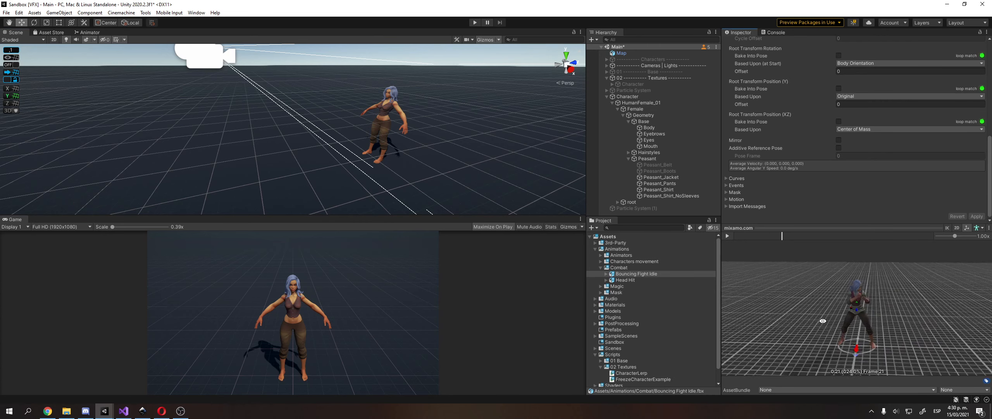
{"action": "scroll", "coordinate": [849, 169], "scroll_direction": "up", "scroll_amount": 6}
{"action": "scroll", "coordinate": [853, 159], "scroll_direction": "down", "scroll_amount": 3}
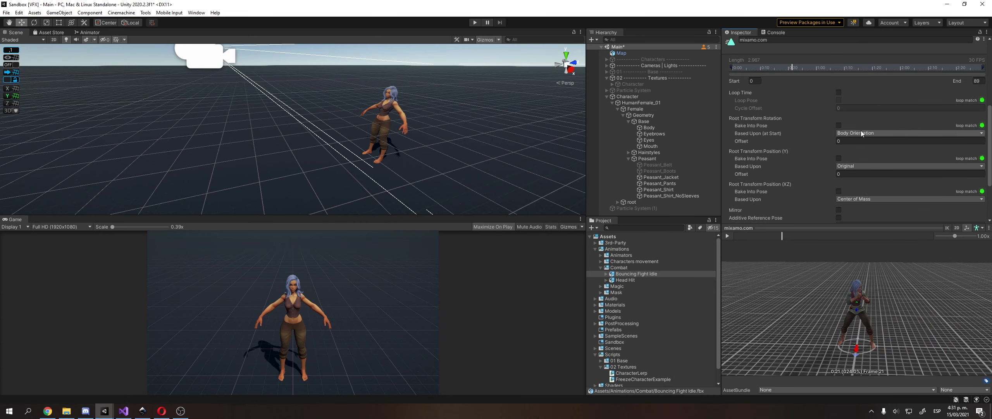
Set Root Transform Rotation Based Upon to Original, apply it, and run a quick play test.
{"action": "left_click", "coordinate": [860, 133]}
{"action": "left_click", "coordinate": [853, 141]}
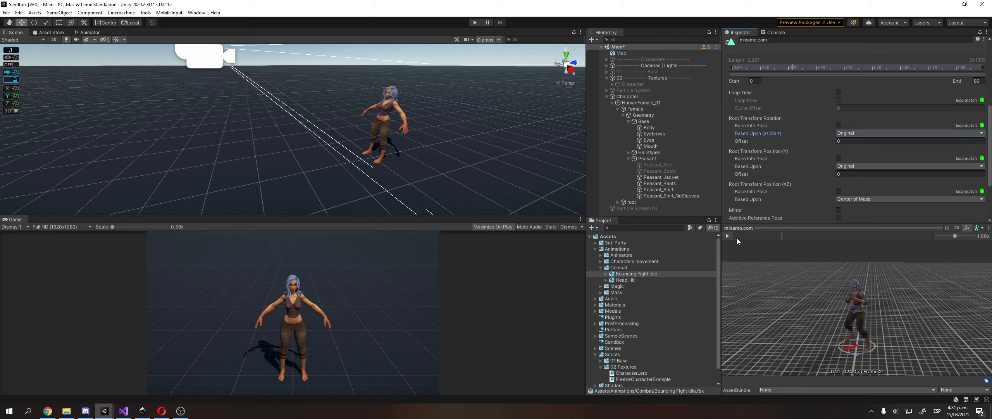
{"action": "scroll", "coordinate": [855, 151], "scroll_direction": "down", "scroll_amount": 3}
{"action": "left_click", "coordinate": [976, 217]}
{"action": "left_click", "coordinate": [475, 23]}
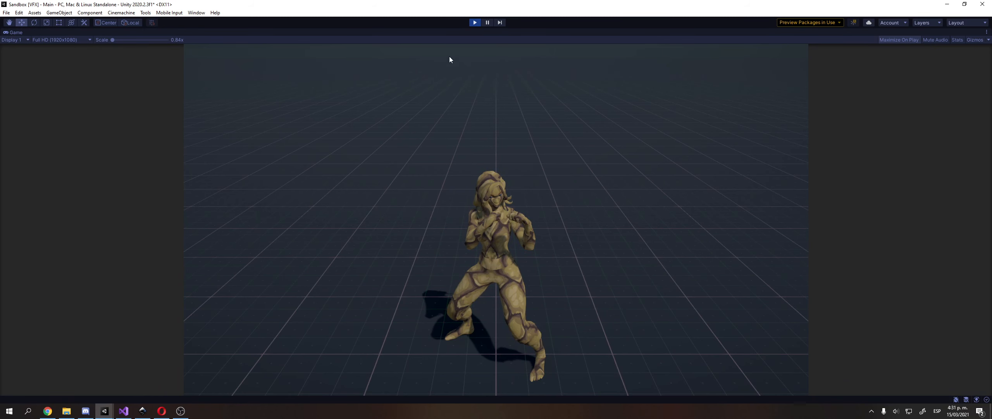
{"action": "left_click", "coordinate": [477, 24]}
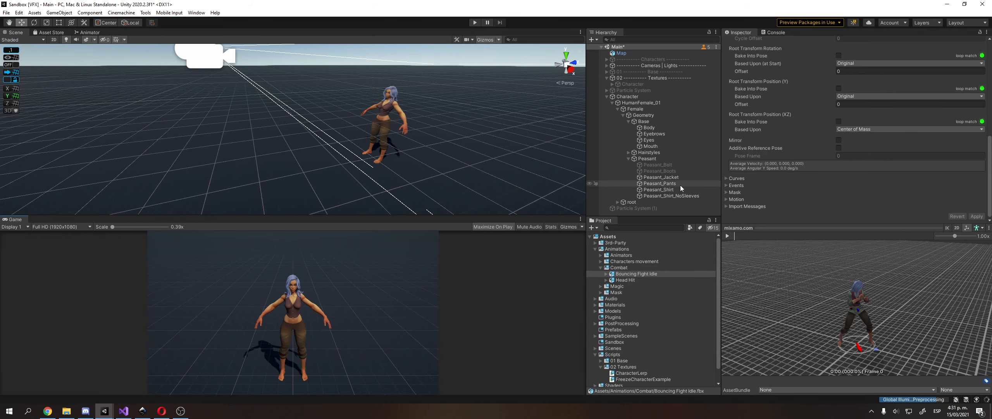
On Character, switch the freeze curve to the ease-out preset, set Duration to 1, and play-test.
{"action": "left_click", "coordinate": [673, 97]}
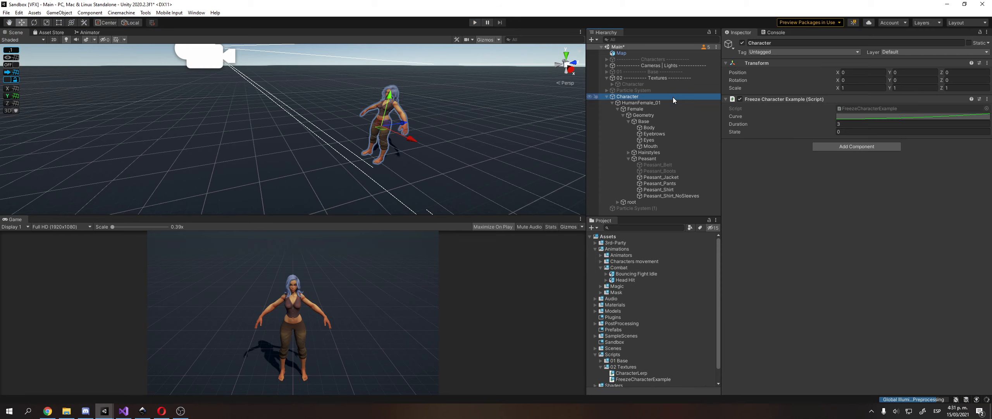
{"action": "left_click", "coordinate": [892, 116]}
{"action": "left_click", "coordinate": [632, 391]}
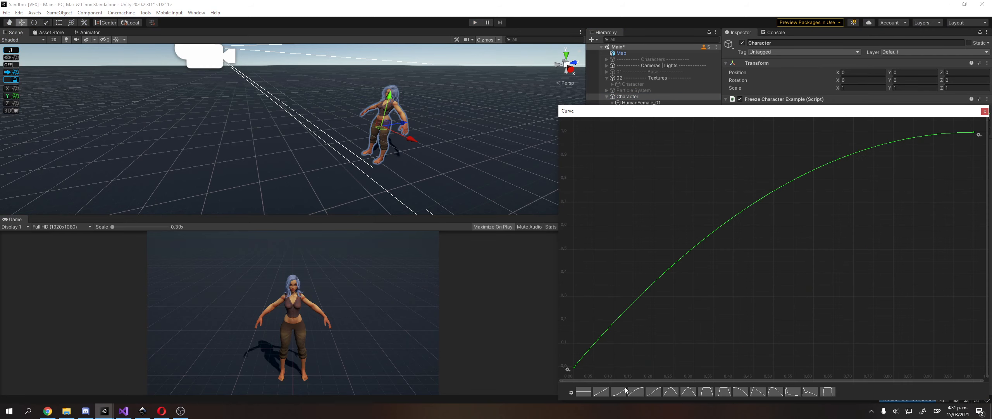
{"action": "left_click", "coordinate": [985, 111]}
{"action": "left_click", "coordinate": [914, 123]}
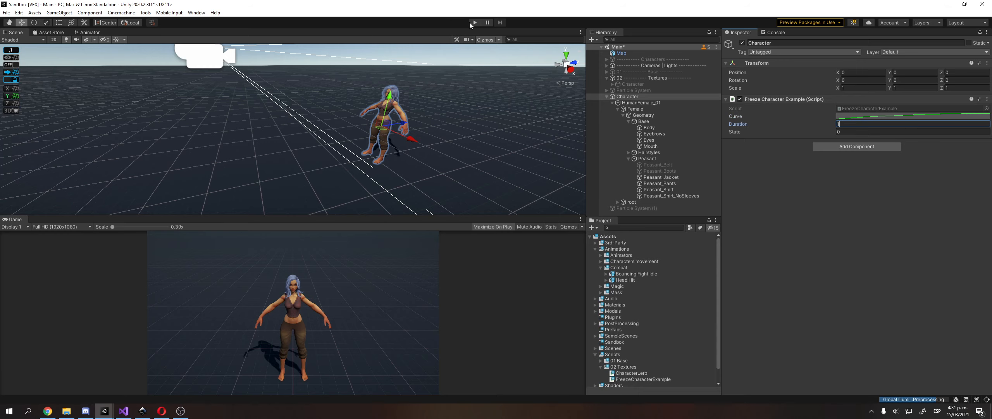
{"action": "left_click", "coordinate": [474, 23]}
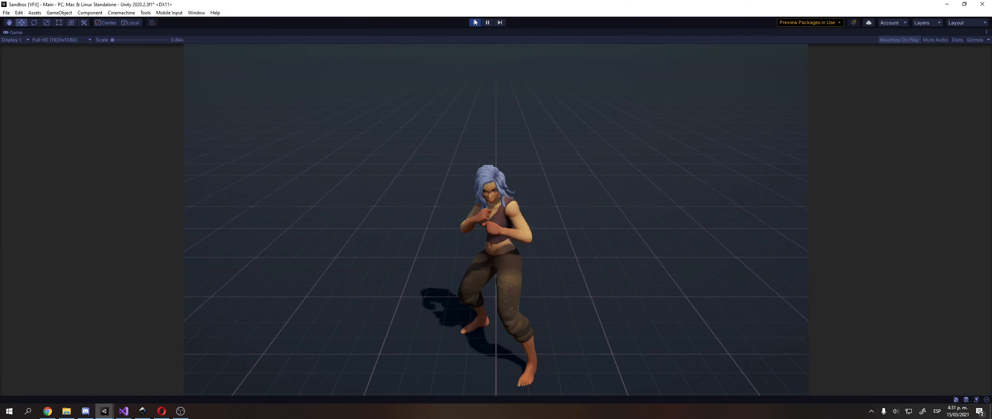
{"action": "left_click", "coordinate": [476, 23]}
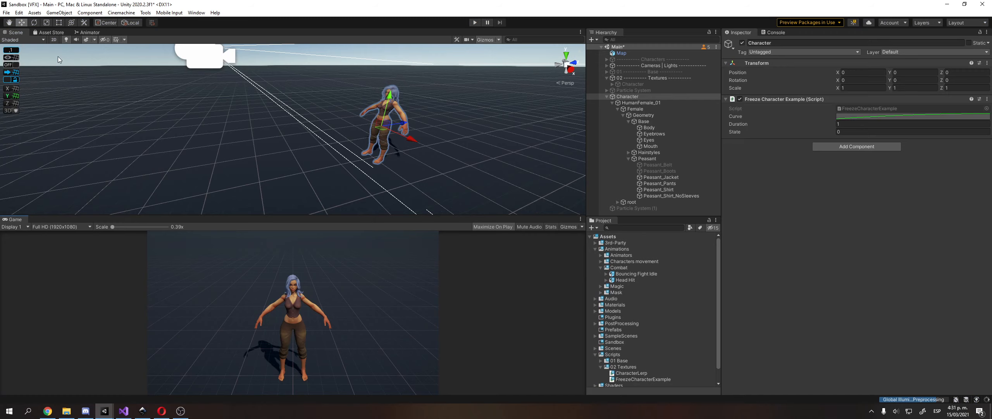
In the Animator, give the Hit state a Speed of 0.75, then switch to Visual Studio.
{"action": "left_click", "coordinate": [88, 32]}
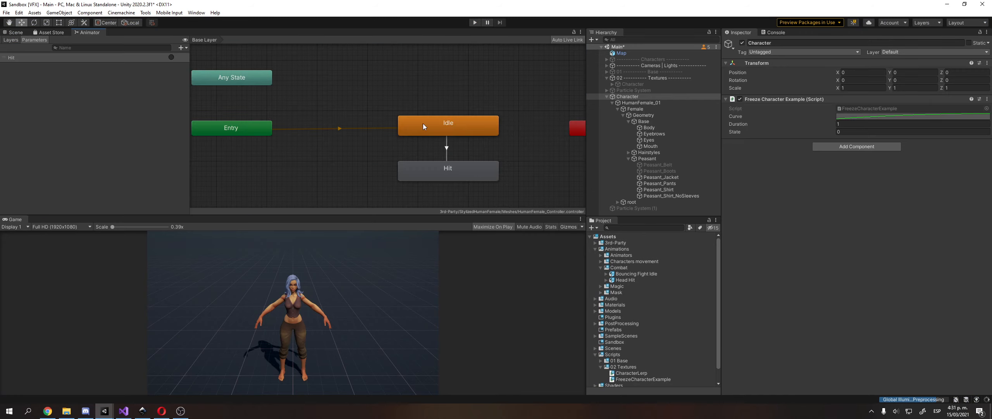
{"action": "left_click", "coordinate": [445, 167]}
{"action": "left_click", "coordinate": [850, 70]}
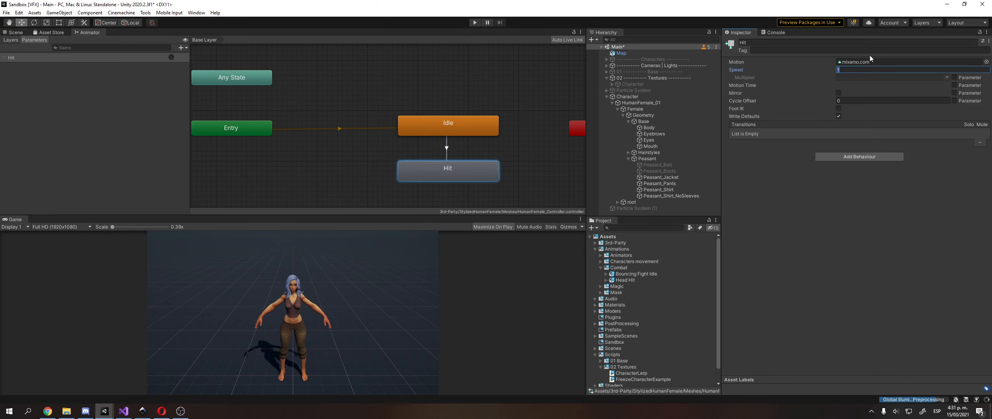
{"action": "type", "text": "0."}
{"action": "left_click", "coordinate": [446, 186]}
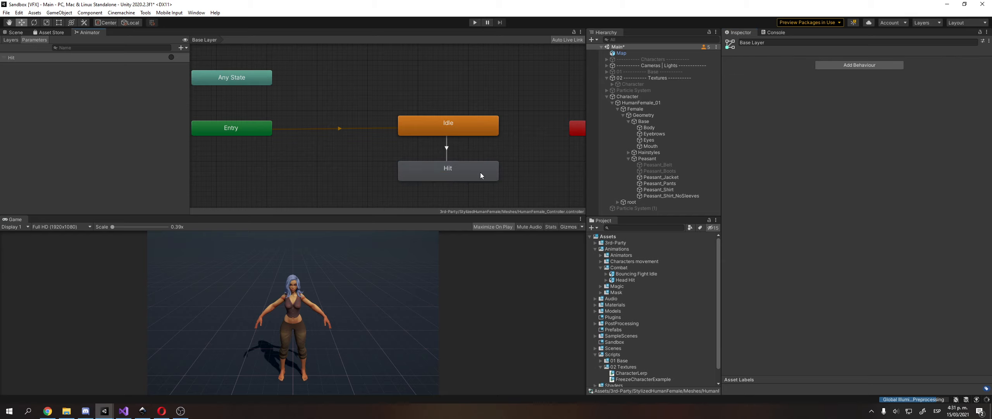
{"action": "left_click", "coordinate": [494, 175]}
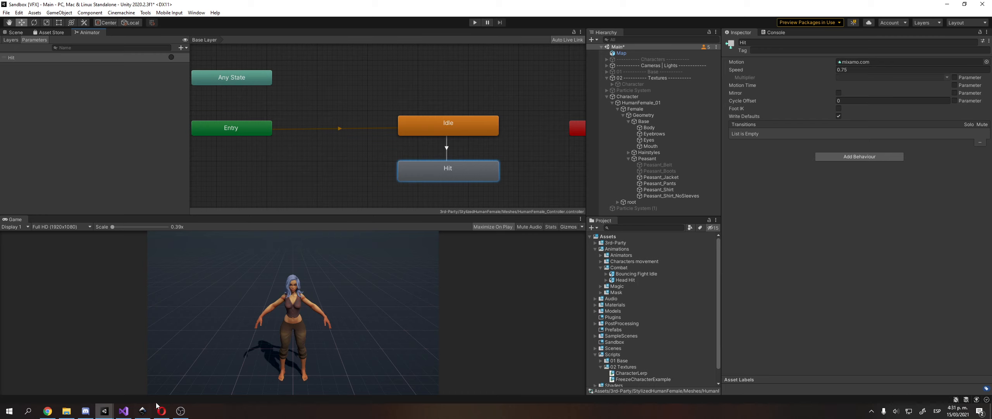
{"action": "left_click", "coordinate": [123, 410]}
{"action": "scroll", "coordinate": [92, 180], "scroll_direction": "up", "scroll_amount": 5}
Declare float initialSpeed = 0.75 below line 13 and save the script.
{"action": "left_click", "coordinate": [219, 221]}
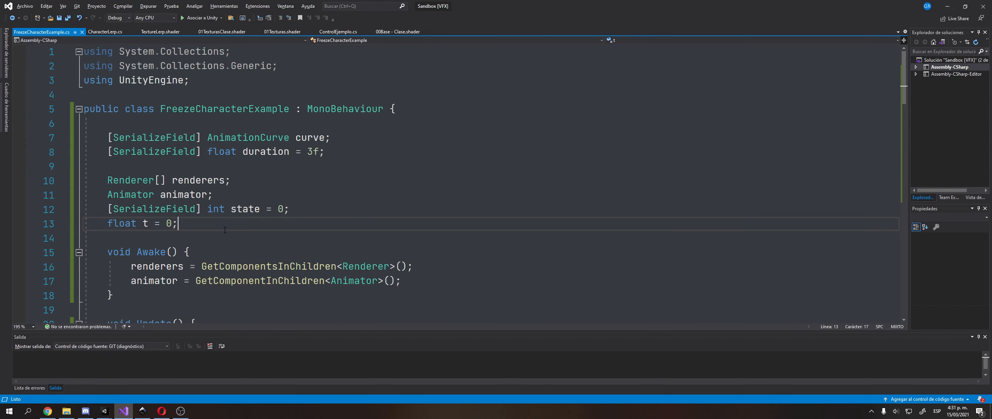
{"action": "key", "text": "Return"}
{"action": "type", "text": "float initia"}
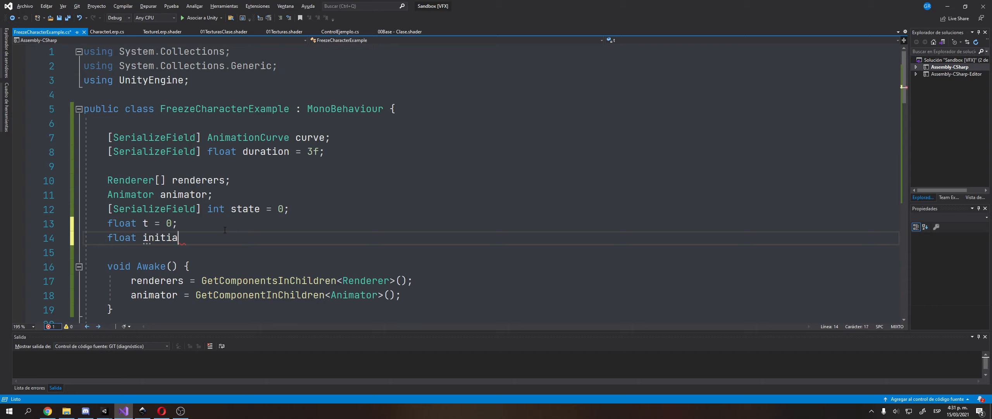
{"action": "type", "text": "lSpeed;"}
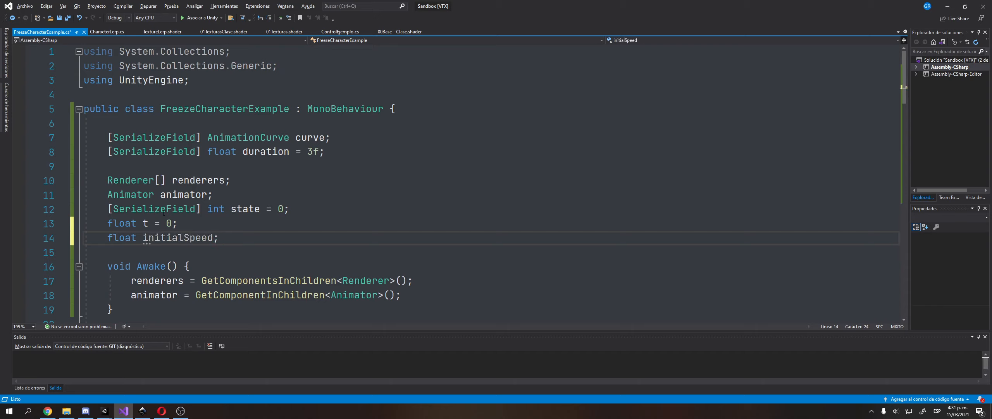
{"action": "double_click", "coordinate": [185, 237]}
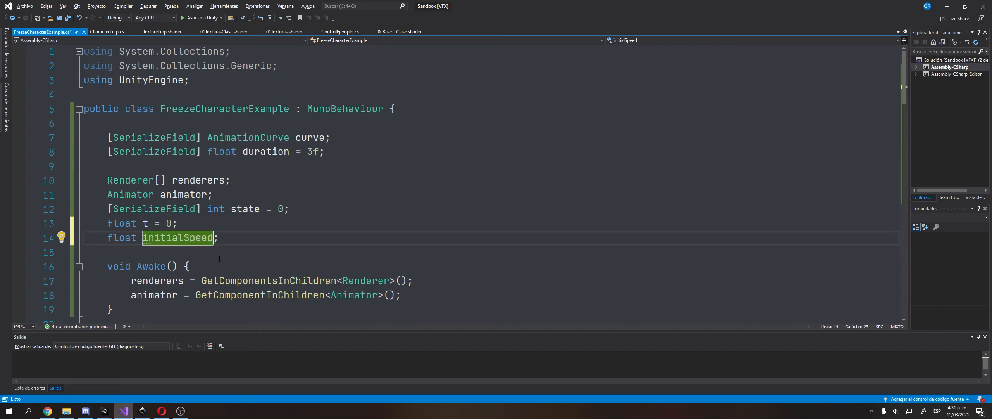
{"action": "type", "text": "= 0.75f"}
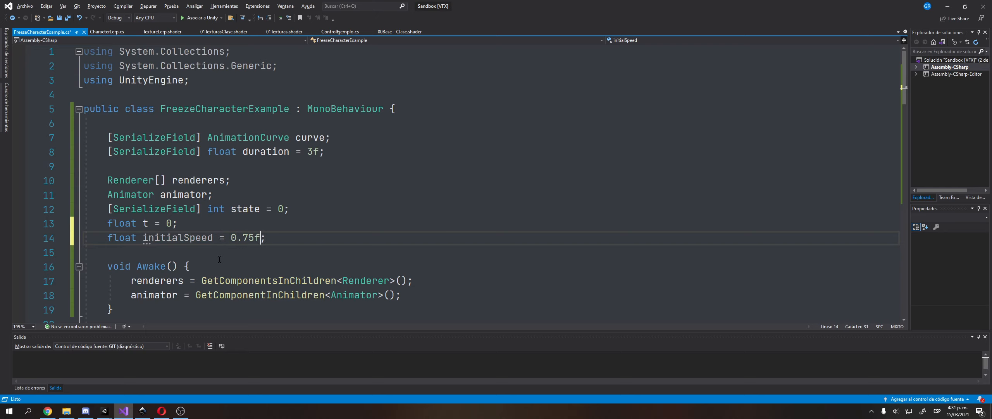
{"action": "key", "text": "ctrl+s"}
Change line 36 to animator.speed = (1 - y) * initialSpeed and return to Unity.
{"action": "double_click", "coordinate": [196, 238]}
{"action": "key", "text": "ctrl+c"}
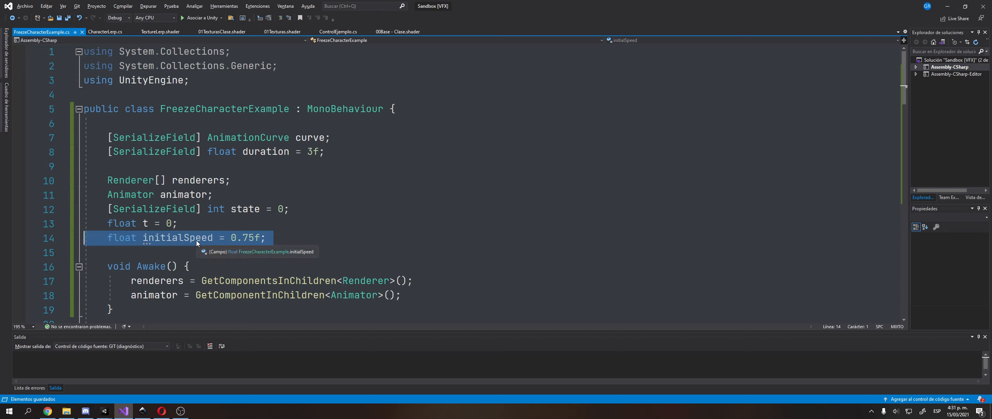
{"action": "scroll", "coordinate": [196, 240], "scroll_direction": "down", "scroll_amount": 9}
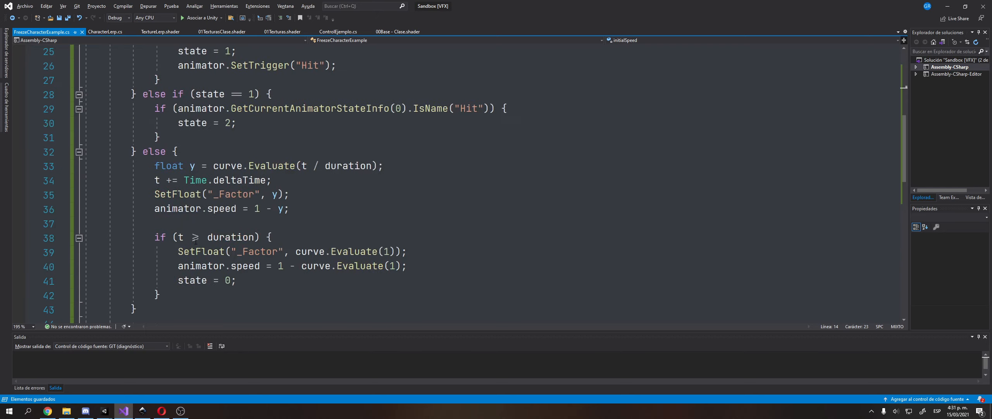
{"action": "left_click", "coordinate": [259, 166]}
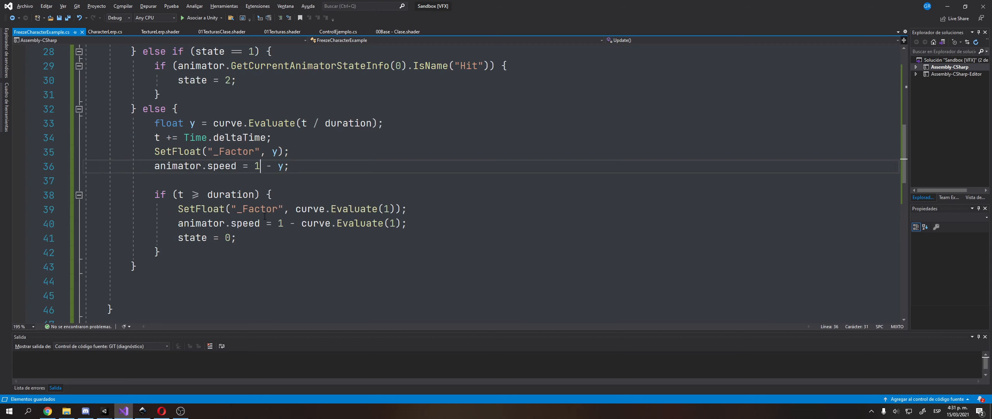
{"action": "key", "text": "Left"}
{"action": "type", "text": "("}
{"action": "key", "text": "Right"}
{"action": "key", "text": "Right"}
{"action": "key", "text": "Right"}
{"action": "key", "text": "Right"}
{"action": "key", "text": "Right"}
{"action": "type", "text": ")*"}
{"action": "key", "text": "ctrl+v"}
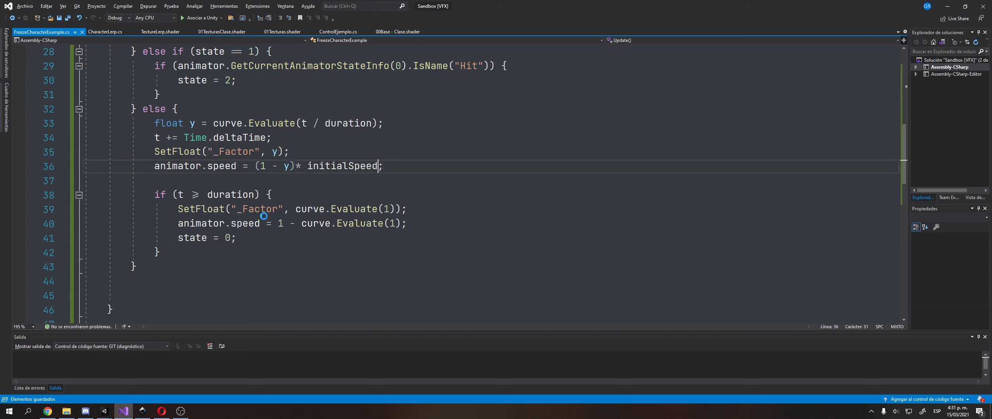
{"action": "key", "text": "alt+Tab"}
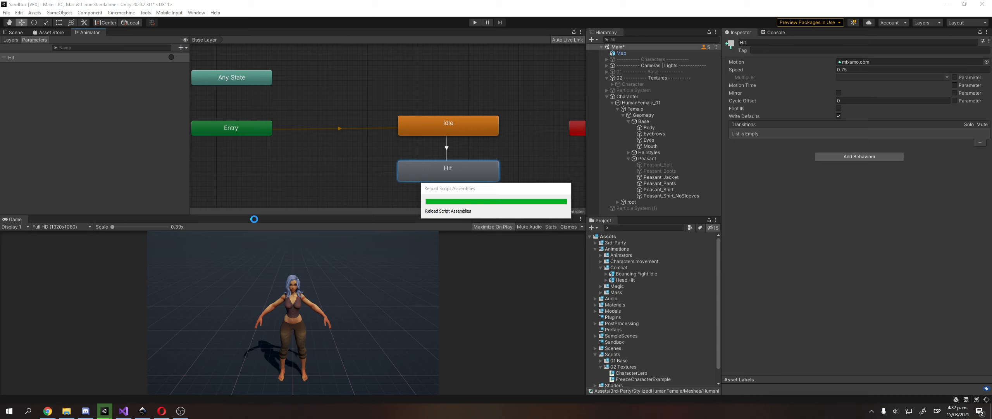
Wrap line 40's speed as (1 - curve.Evaluate(1)) * initialSpeed and save the script.
{"action": "key", "text": "alt+Tab"}
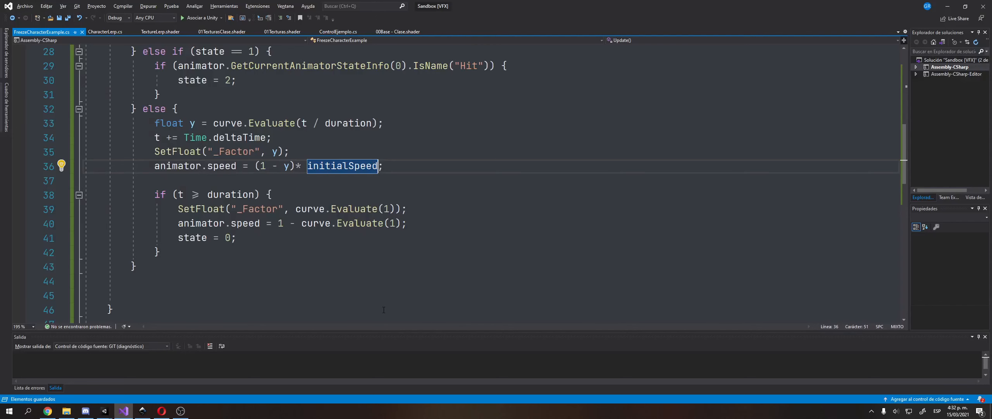
{"action": "left_click", "coordinate": [272, 223]}
{"action": "type", "text": "("}
{"action": "key", "text": "End"}
{"action": "key", "text": "Left"}
{"action": "type", "text": ")* initialSpeed"}
{"action": "key", "text": "ctrl+s"}
{"action": "key", "text": "alt+Tab"}
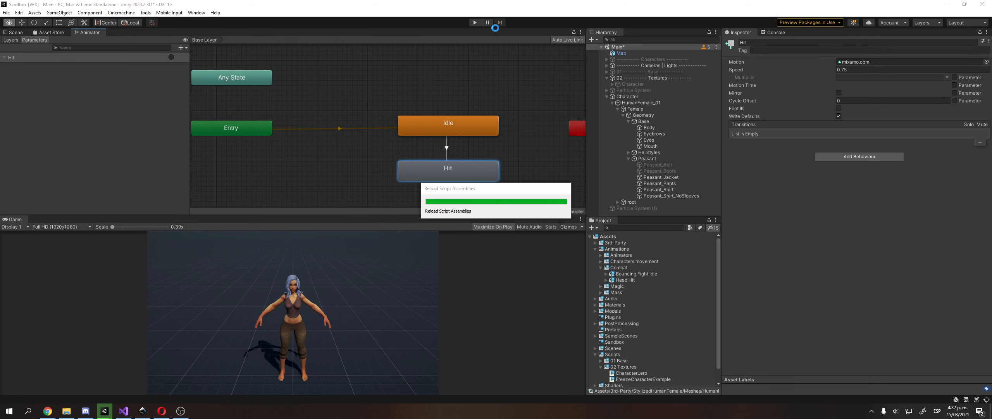
Run three play tests of the freeze in Unity, then switch back to Visual Studio.
{"action": "left_click", "coordinate": [473, 25]}
{"action": "left_click", "coordinate": [472, 25]}
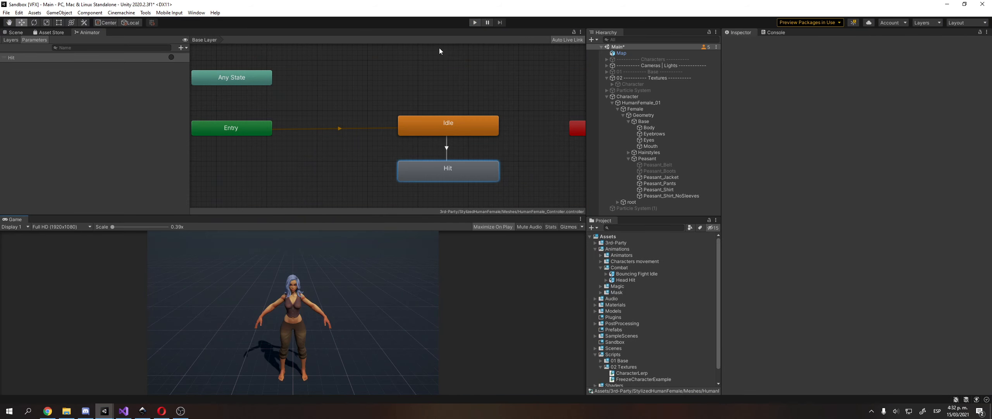
{"action": "left_click", "coordinate": [472, 24]}
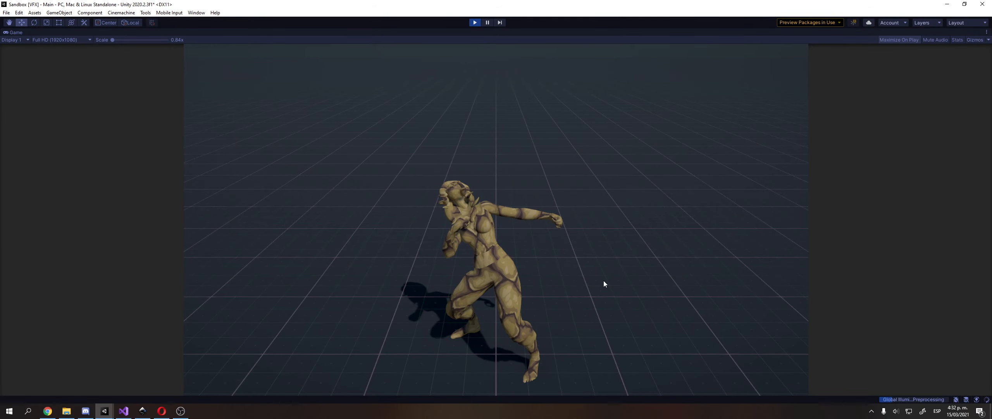
{"action": "left_click", "coordinate": [476, 25]}
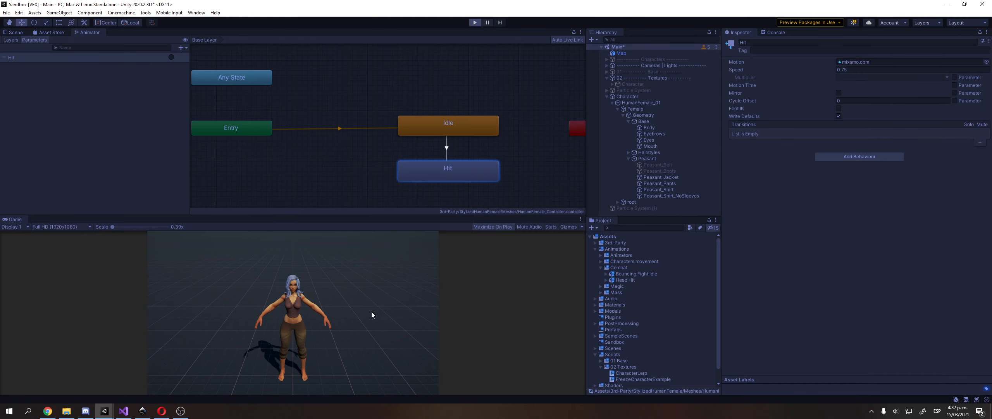
{"action": "key", "text": "ctrl+p"}
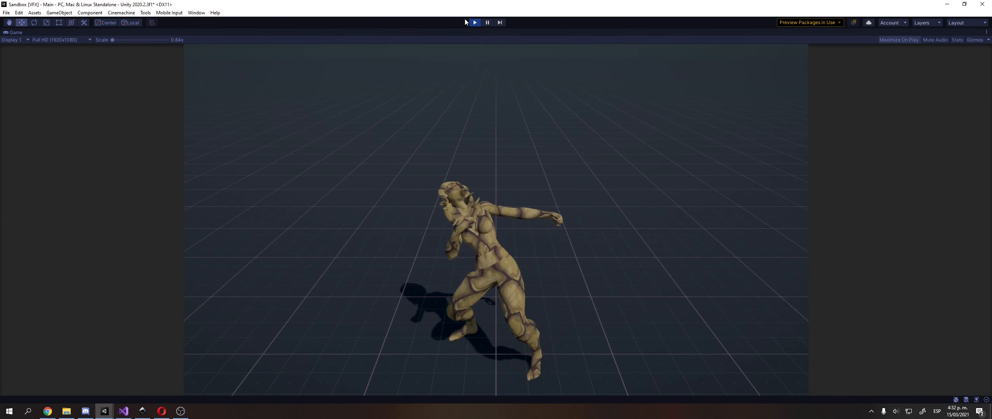
{"action": "left_click", "coordinate": [475, 22]}
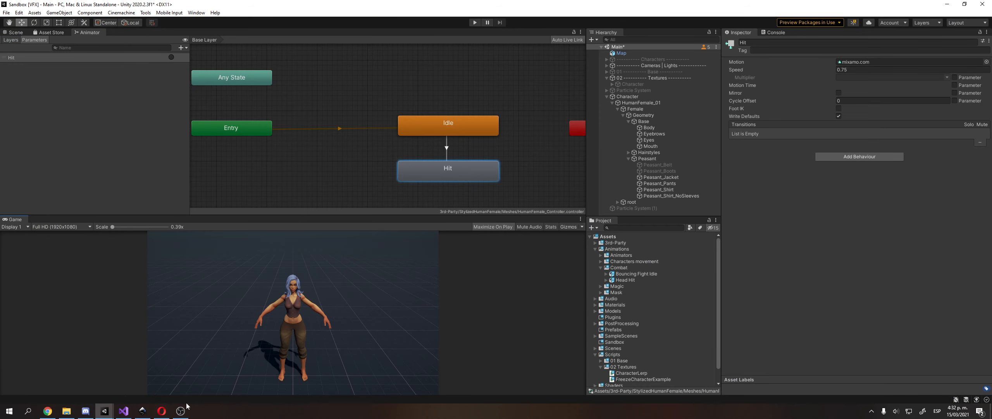
{"action": "left_click", "coordinate": [124, 411]}
Append duration += Random.Range(-0.15f, 0.15f); at the end of Awake, save, and switch to Unity.
{"action": "scroll", "coordinate": [236, 255], "scroll_direction": "down", "scroll_amount": 2, "text": "ctrl"}
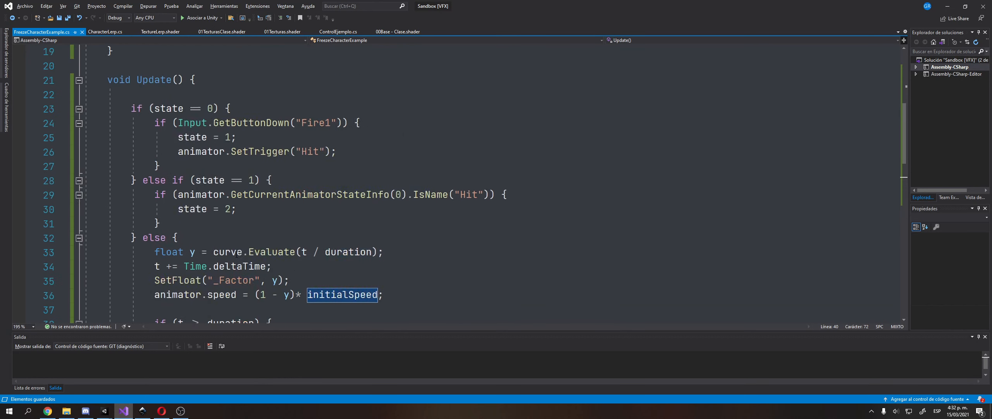
{"action": "scroll", "coordinate": [220, 117], "scroll_direction": "up", "scroll_amount": 3}
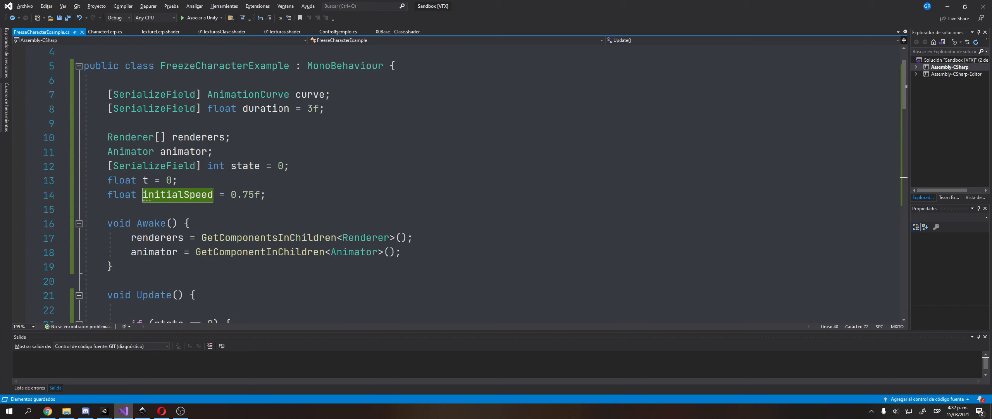
{"action": "double_click", "coordinate": [278, 109]}
{"action": "scroll", "coordinate": [398, 208], "scroll_direction": "down", "scroll_amount": 1}
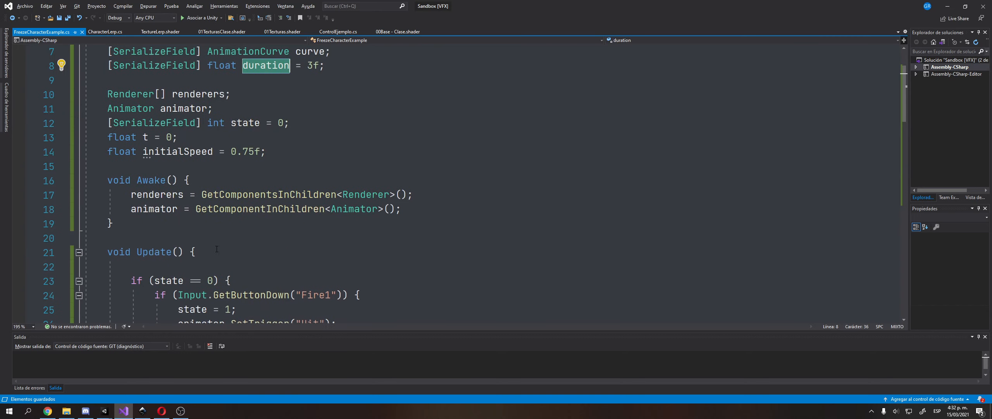
{"action": "left_click", "coordinate": [399, 209]}
{"action": "scroll", "coordinate": [431, 204], "scroll_direction": "down", "scroll_amount": 6}
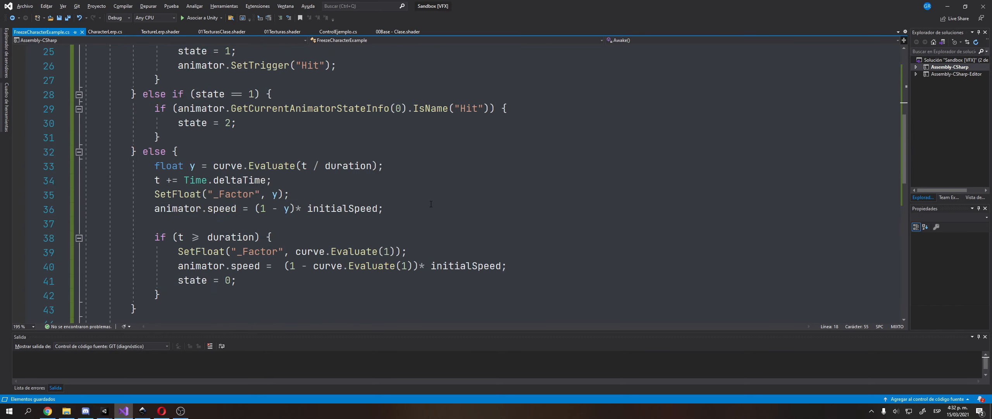
{"action": "scroll", "coordinate": [420, 201], "scroll_direction": "up", "scroll_amount": 2}
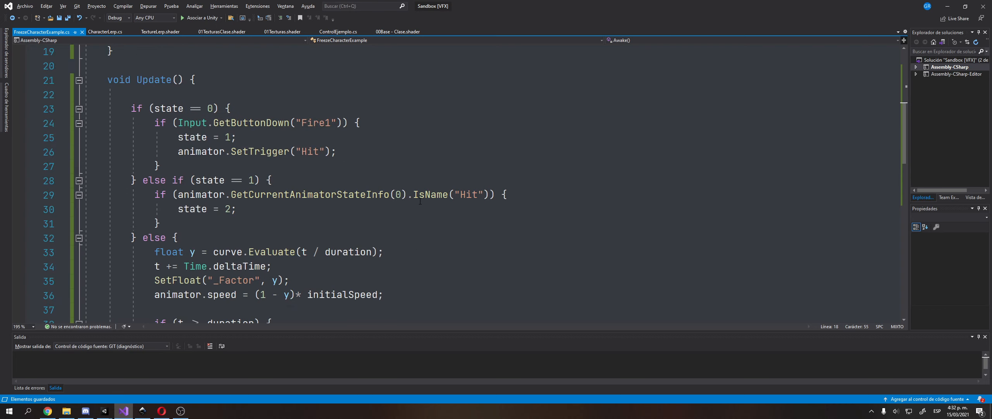
{"action": "scroll", "coordinate": [420, 201], "scroll_direction": "up", "scroll_amount": 2}
{"action": "key", "text": "Return"}
{"action": "type", "text": "duration"}
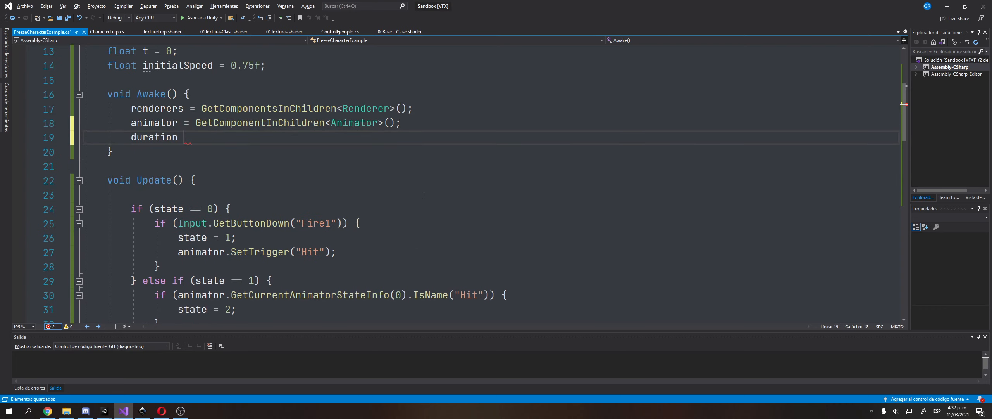
{"action": "type", "text": " += "}
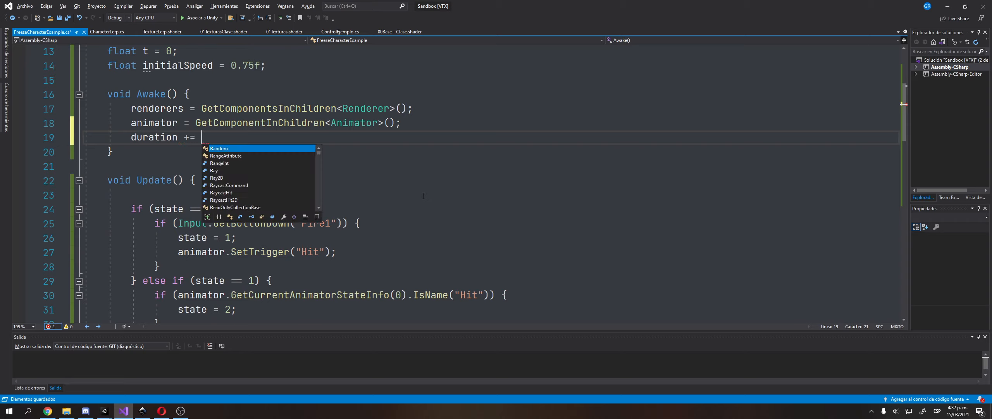
{"action": "type", "text": "Random.Range("}
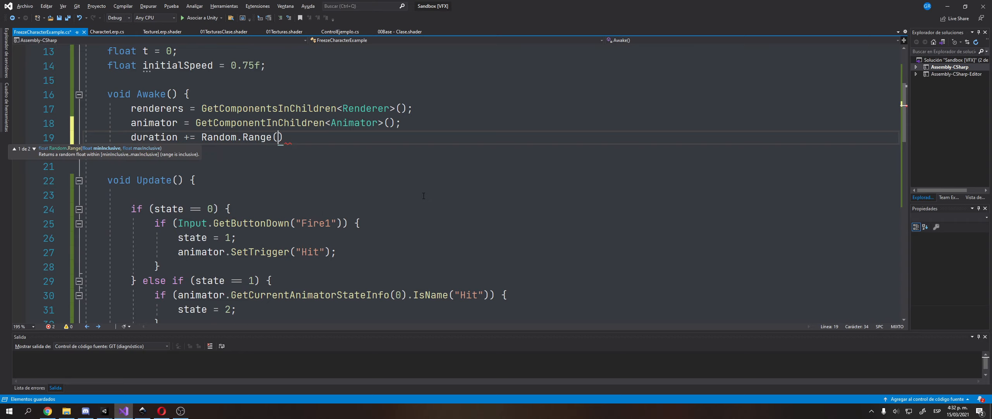
{"action": "type", "text": "-0.15f, "}
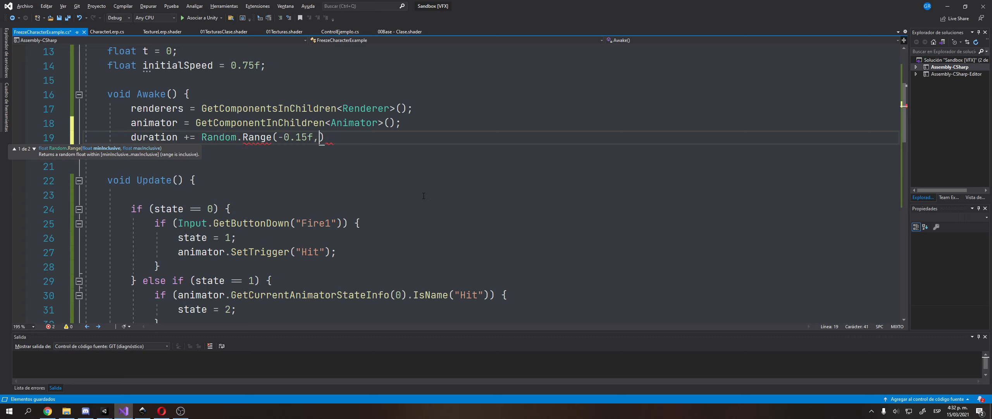
{"action": "type", "text": "0.15f);"}
{"action": "key", "text": "ctrl+s"}
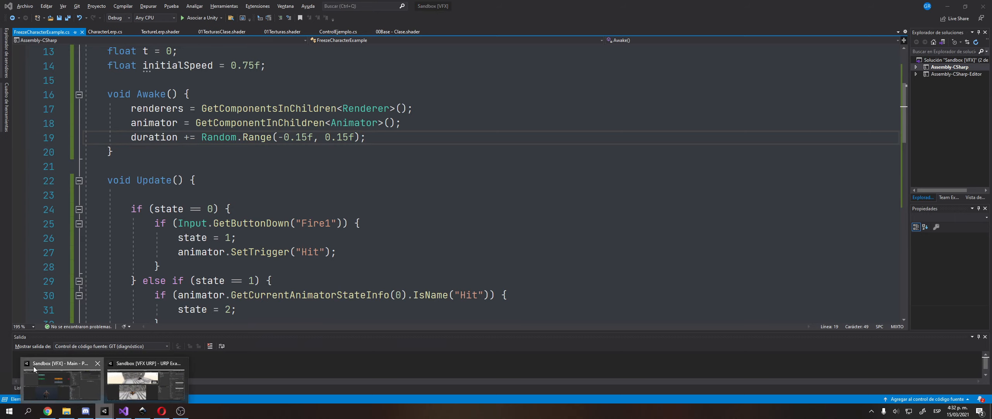
{"action": "left_click", "coordinate": [104, 411]}
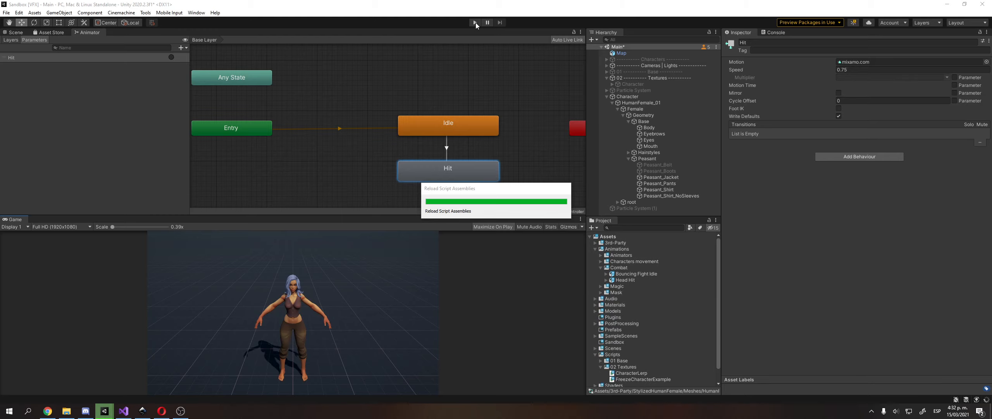
Play the scene, trigger the hit so the character turns to stone, stop, and return to Visual Studio.
{"action": "left_click", "coordinate": [475, 22]}
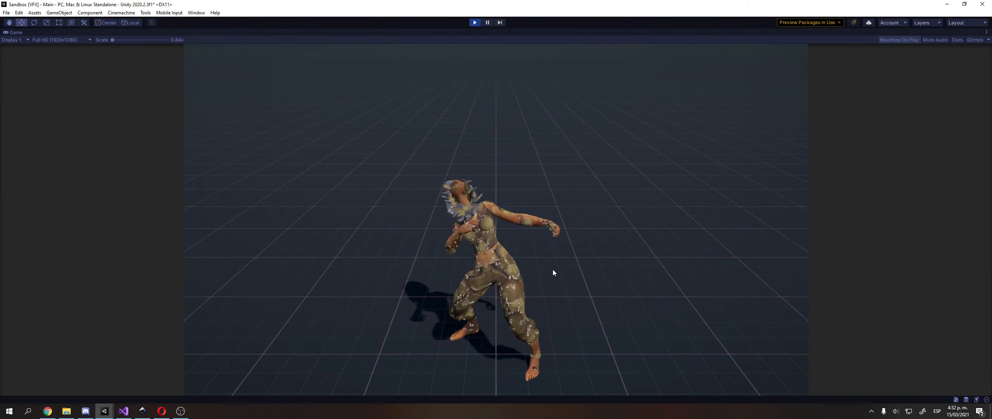
{"action": "left_click", "coordinate": [475, 24]}
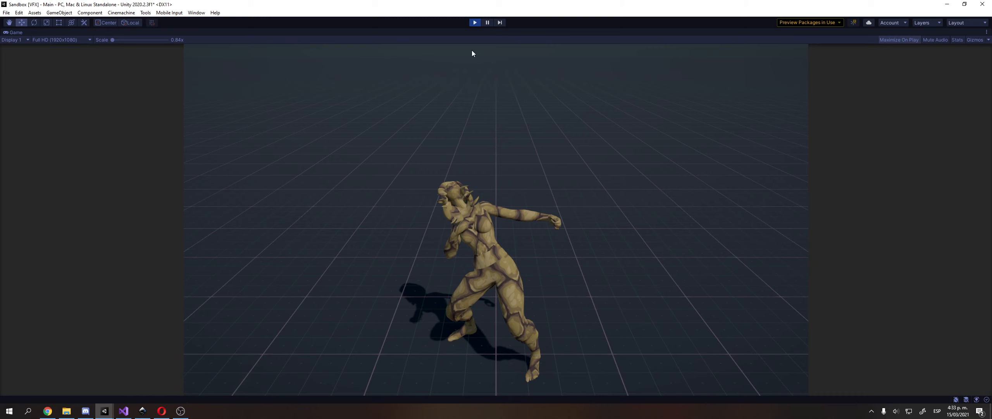
{"action": "left_click", "coordinate": [474, 22]}
{"action": "key", "text": "alt+Tab"}
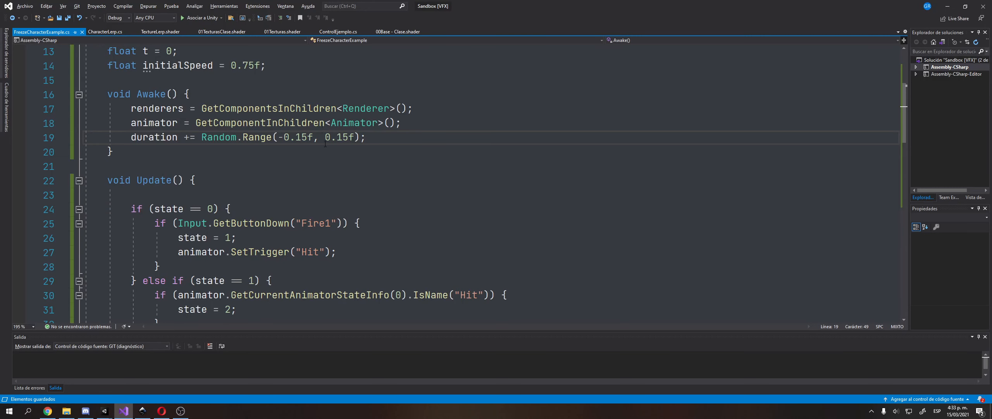
Change the duration offset to Random.Range(-0.35f, 0.35f) on line 19 and save the script.
{"action": "key", "text": "Delete"}
{"action": "type", "text": "3"}
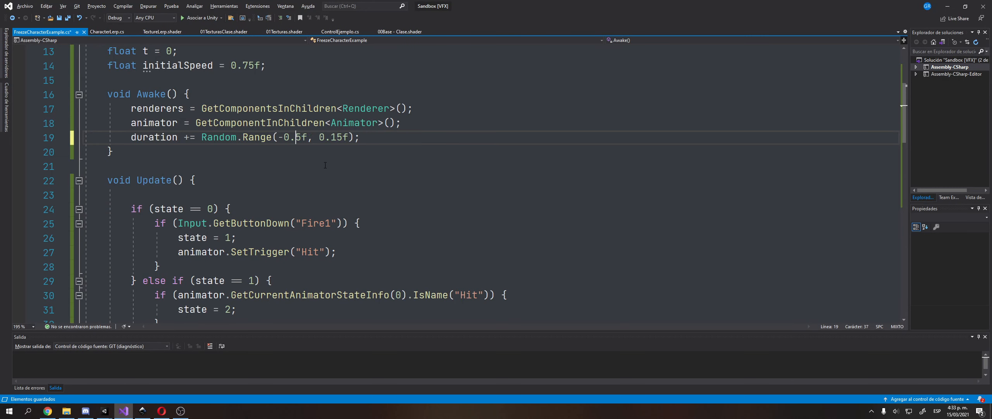
{"action": "key", "text": "Right"}
{"action": "key", "text": "Delete"}
{"action": "type", "text": "3"}
{"action": "key", "text": "ctrl+s"}
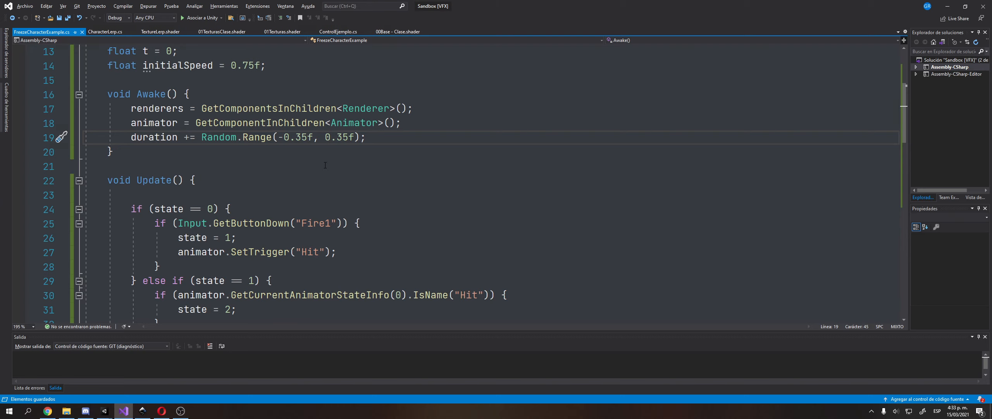
{"action": "key", "text": "alt+Tab"}
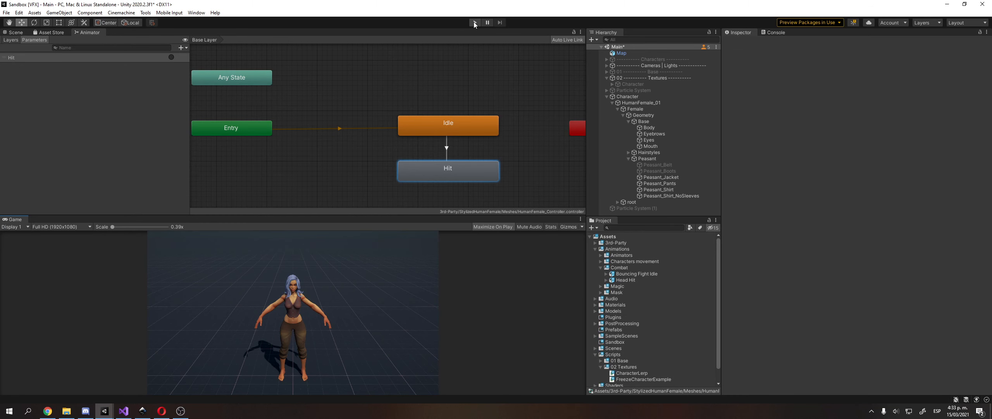
Enter play mode to test the wider range, with the Game view no longer maximized.
{"action": "left_click", "coordinate": [474, 22]}
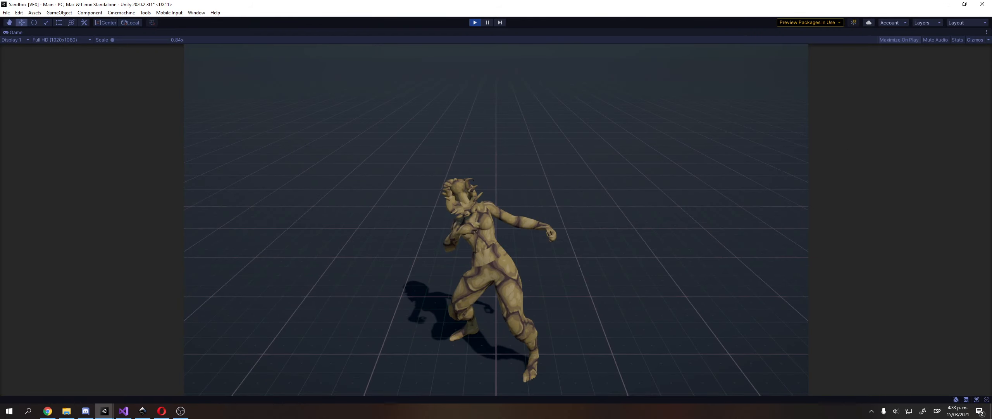
{"action": "left_click", "coordinate": [986, 33]}
{"action": "left_click", "coordinate": [918, 49]}
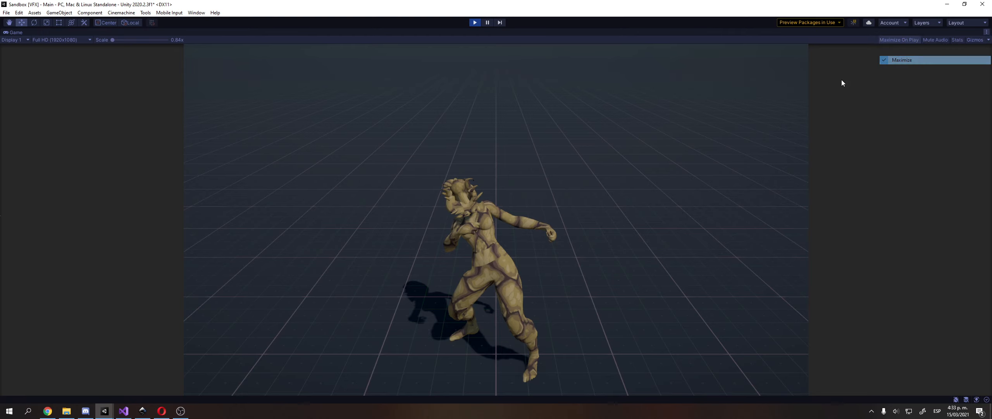
Inspect the stone-frozen character in the Scene view, then stop play mode and return to Visual Studio.
{"action": "left_click", "coordinate": [15, 32]}
{"action": "left_click_drag", "start_coordinate": [217, 100], "coordinate": [109, 106], "text": "alt"}
{"action": "right_click_drag", "start_coordinate": [108, 105], "coordinate": [153, 108]}
{"action": "scroll", "coordinate": [185, 136], "scroll_direction": "down", "scroll_amount": 5}
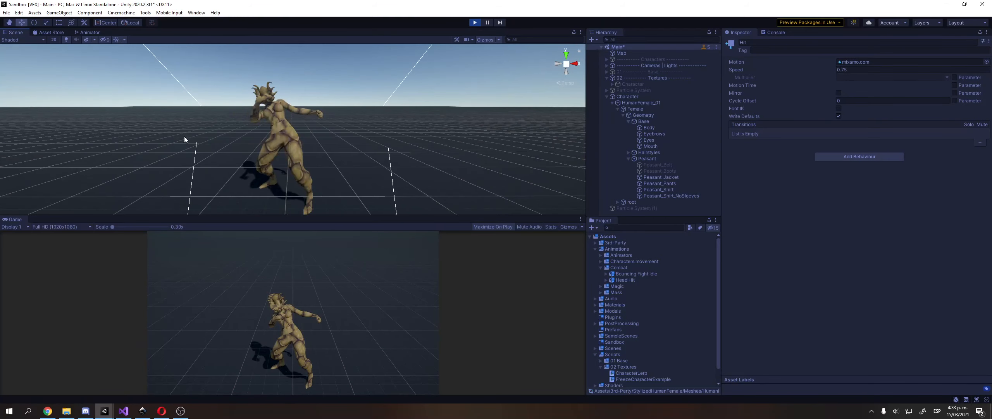
{"action": "right_click_drag", "start_coordinate": [184, 136], "coordinate": [217, 155]}
{"action": "middle_click_drag", "start_coordinate": [217, 155], "coordinate": [270, 162]}
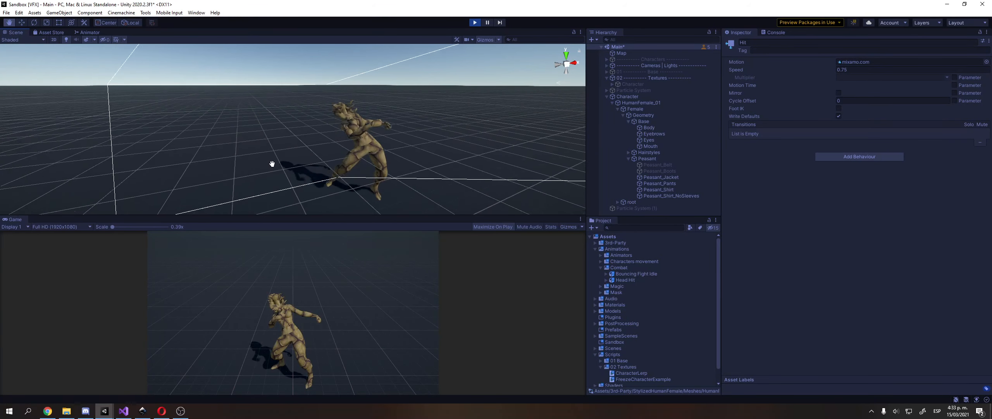
{"action": "left_click", "coordinate": [475, 22]}
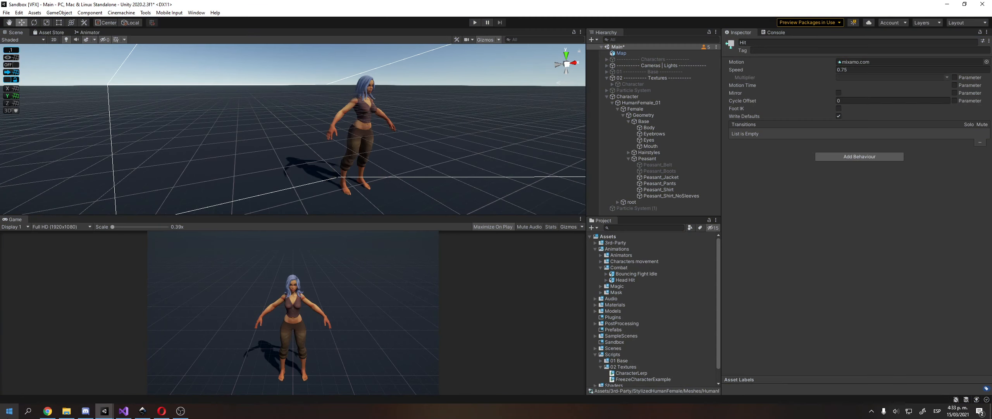
{"action": "left_click", "coordinate": [123, 411]}
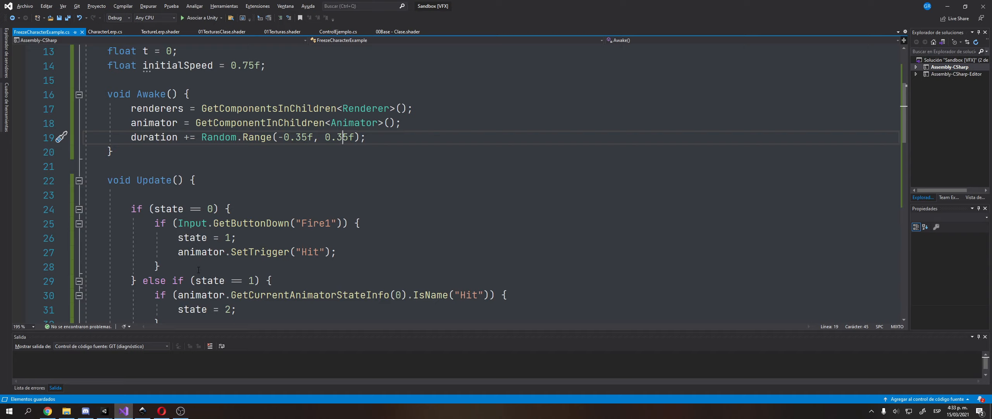
Select GetCurrentAnimatorStateInfo on line 30 of Update(), then switch to the Sandbox [VFX] Unity editor.
{"action": "scroll", "coordinate": [234, 245], "scroll_direction": "down", "scroll_amount": 2}
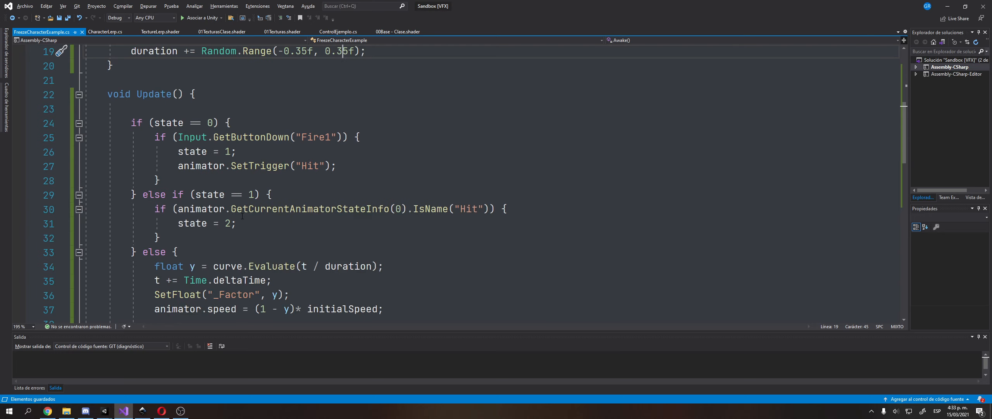
{"action": "double_click", "coordinate": [262, 209]}
{"action": "left_click", "coordinate": [104, 411]}
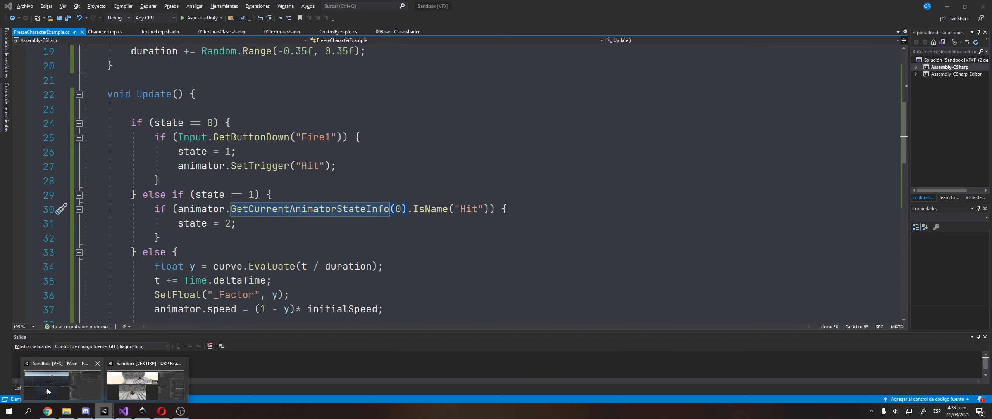
{"action": "left_click", "coordinate": [62, 384]}
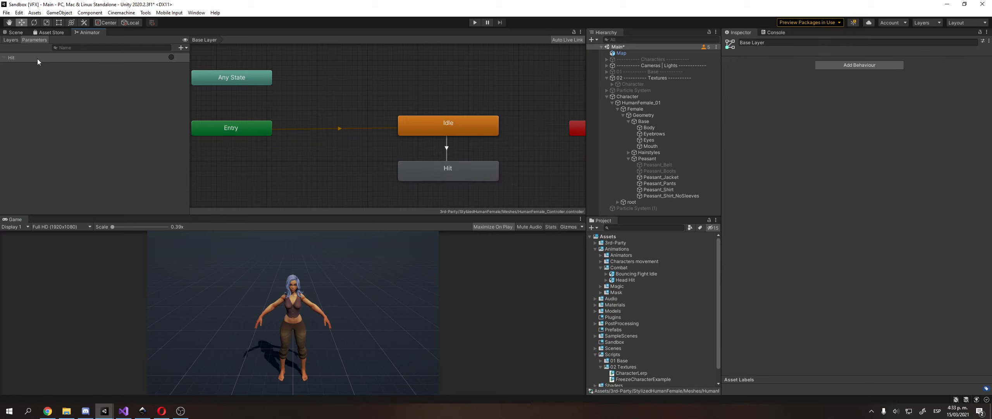
In the Animator Layers list, add New Layer and New Layer 0, then delete both.
{"action": "left_click", "coordinate": [18, 40]}
{"action": "left_click", "coordinate": [59, 62]}
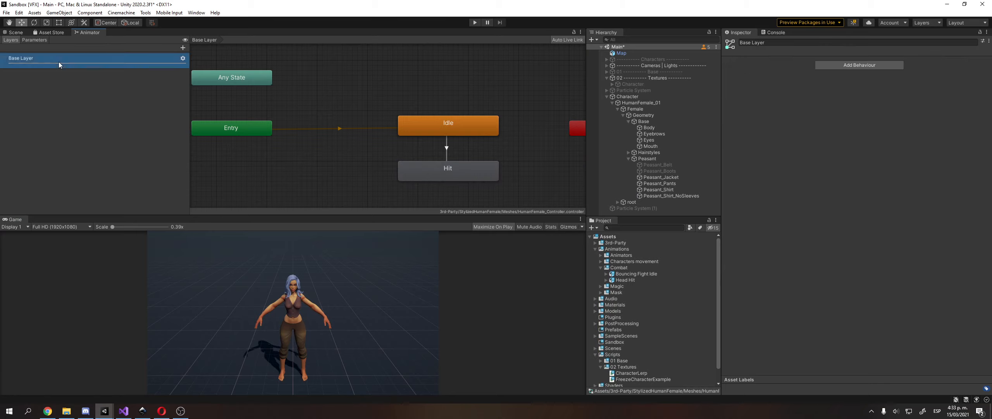
{"action": "left_click", "coordinate": [185, 47]}
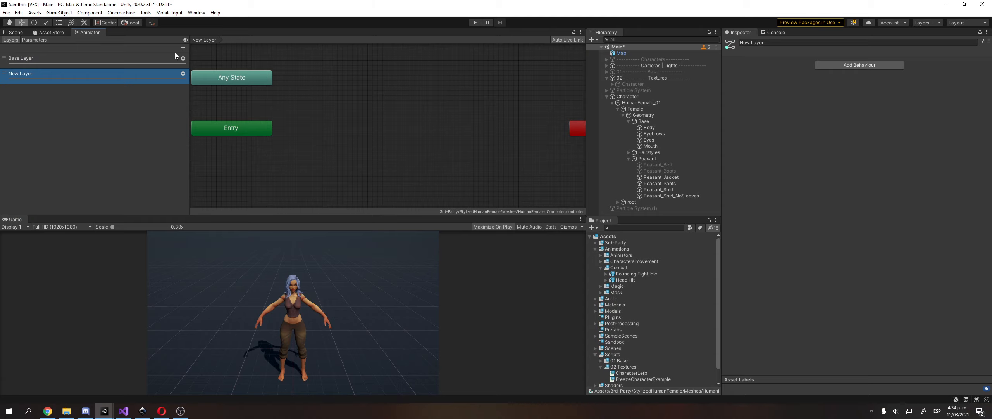
{"action": "left_click", "coordinate": [183, 46]}
{"action": "left_click", "coordinate": [106, 61]}
{"action": "left_click", "coordinate": [107, 76]}
{"action": "left_click", "coordinate": [111, 89]}
{"action": "key", "text": "Delete"}
{"action": "key", "text": "Delete"}
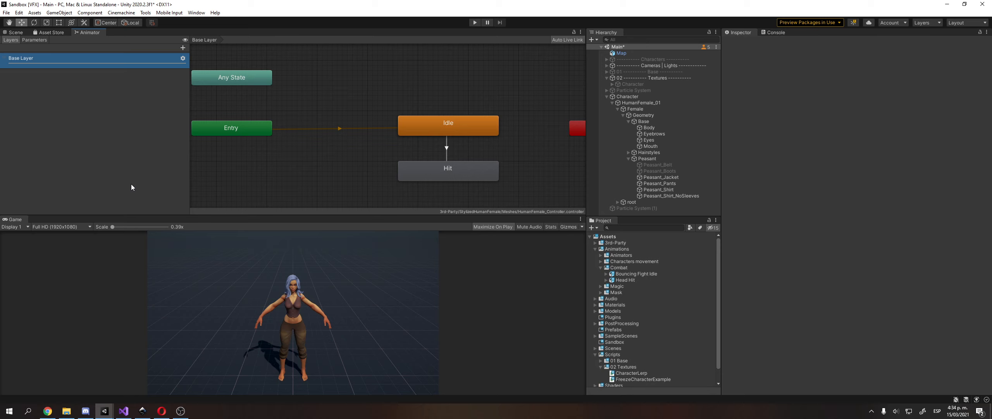
Glance at the script in Visual Studio and return to the Sandbox [VFX] Unity editor.
{"action": "left_click", "coordinate": [124, 410]}
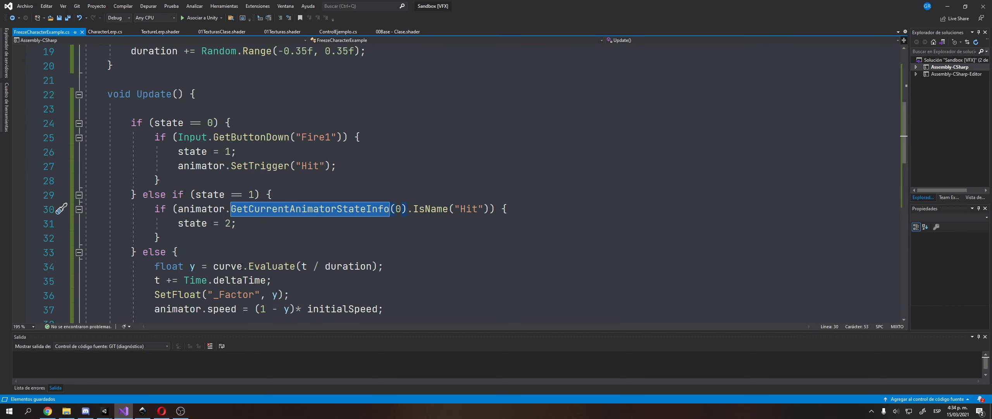
{"action": "mouse_move", "coordinate": [104, 410]}
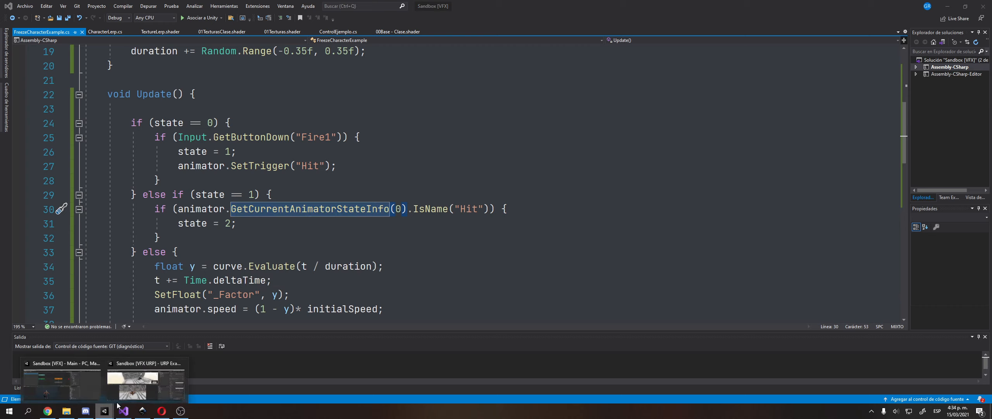
{"action": "left_click", "coordinate": [91, 386]}
Select the character's jacket in the Scene view and drag the Lerp Clothes Factor back to 0.
{"action": "left_click", "coordinate": [15, 32]}
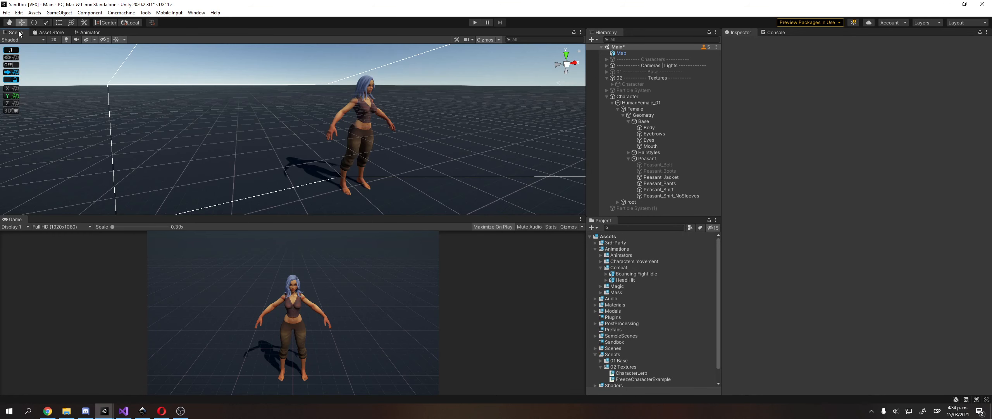
{"action": "left_click", "coordinate": [370, 122]}
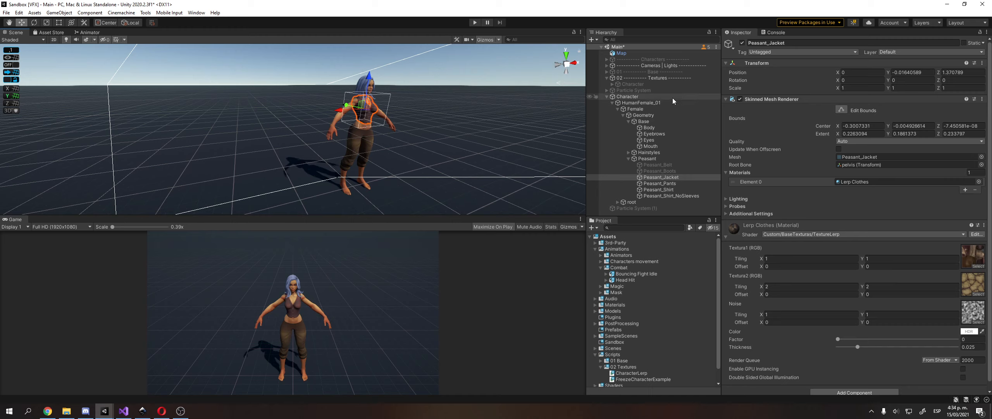
{"action": "left_click_drag", "start_coordinate": [839, 339], "coordinate": [803, 359]}
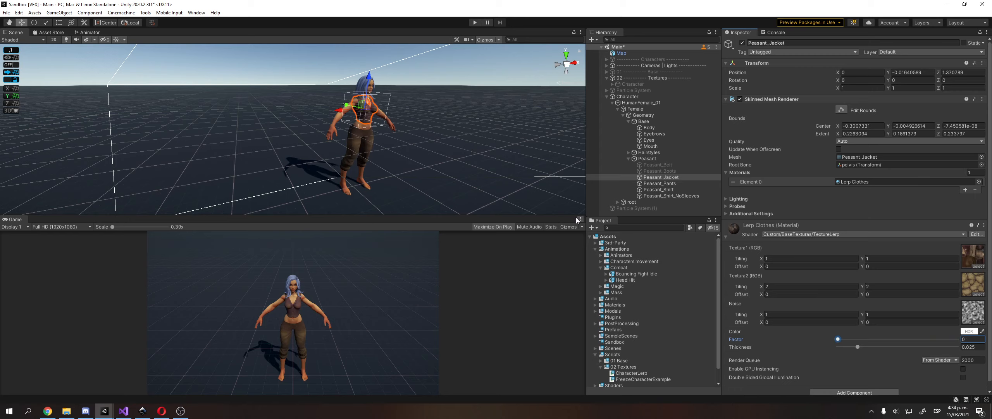
Step through Peasant_Shirt, Peasant_Shirt_NoSleeves and Peasant_Boots in the Hierarchy.
{"action": "left_click", "coordinate": [669, 189]}
{"action": "left_click", "coordinate": [679, 196]}
{"action": "key", "text": "Up"}
{"action": "key", "text": "Up"}
{"action": "key", "text": "Up"}
{"action": "key", "text": "Up"}
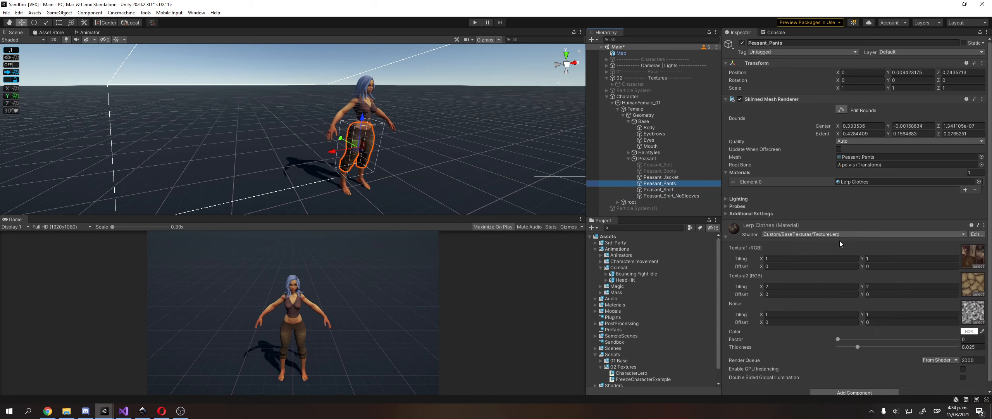
{"action": "key", "text": "Down"}
{"action": "key", "text": "Down"}
{"action": "key", "text": "Down"}
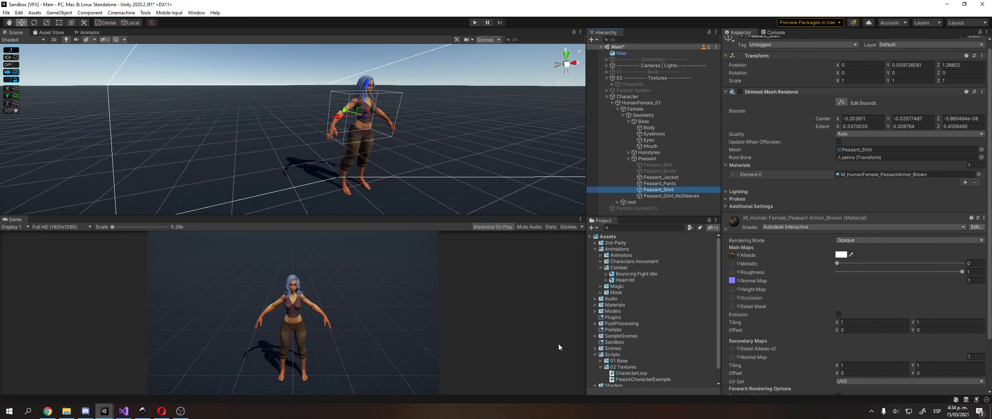
{"action": "mouse_move", "coordinate": [178, 409]}
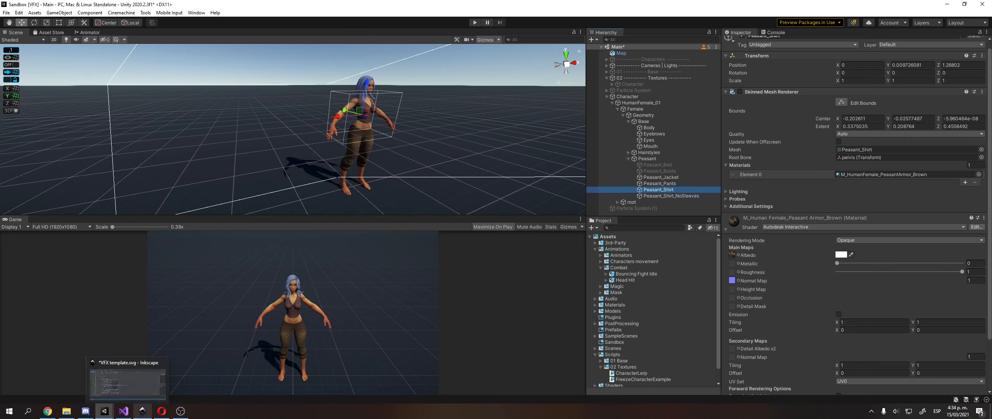
Delete the pink graph image from the Inkscape VFX template.
{"action": "left_click", "coordinate": [146, 412]}
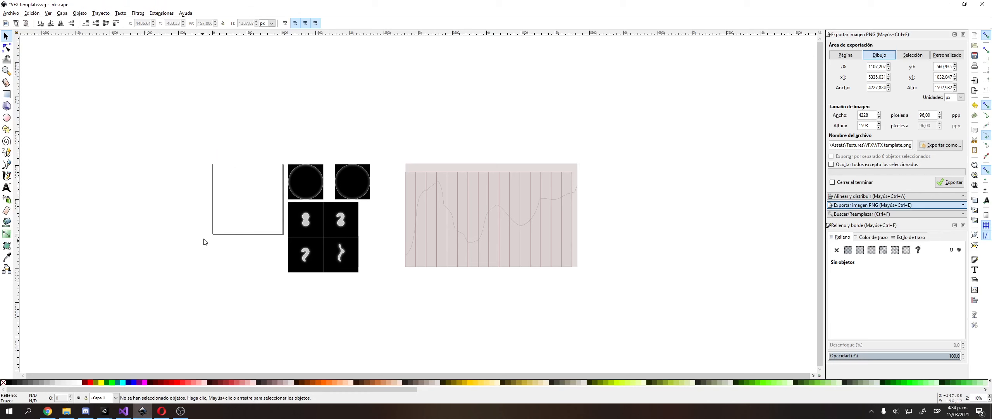
{"action": "left_click_drag", "start_coordinate": [393, 134], "coordinate": [595, 303]}
{"action": "key", "text": "Delete"}
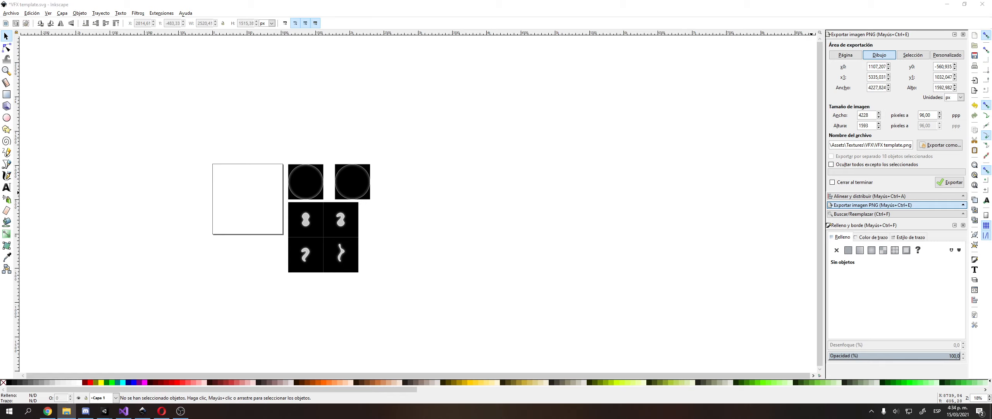
Return to the Unity editor and expand the 3rd-Party assets folder.
{"action": "mouse_move", "coordinate": [104, 411]}
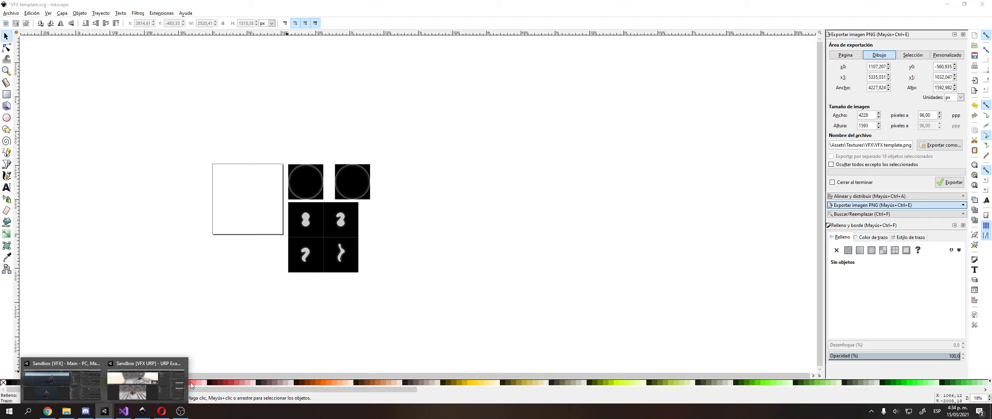
{"action": "left_click", "coordinate": [70, 390]}
{"action": "double_click", "coordinate": [630, 244]}
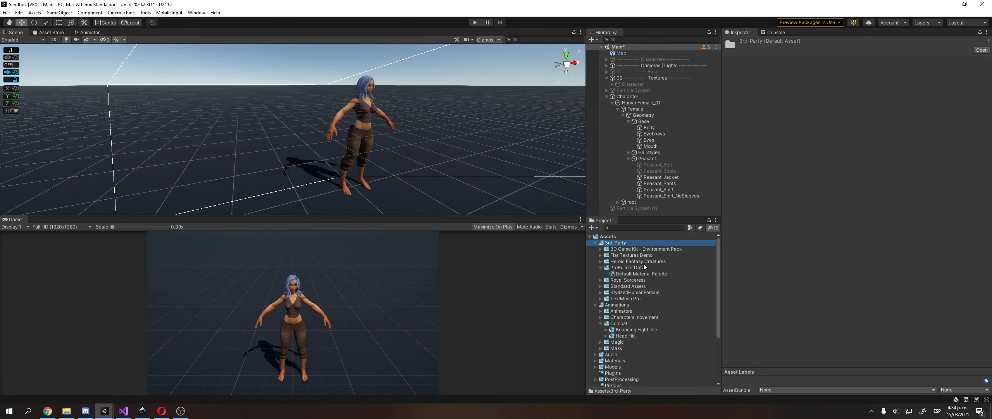
Drag Summer_Mud_A and Summer_Moss from Flat Textures Demo into Inkscape, accepting both PNG imports.
{"action": "left_click", "coordinate": [636, 285]}
{"action": "left_click", "coordinate": [638, 292]}
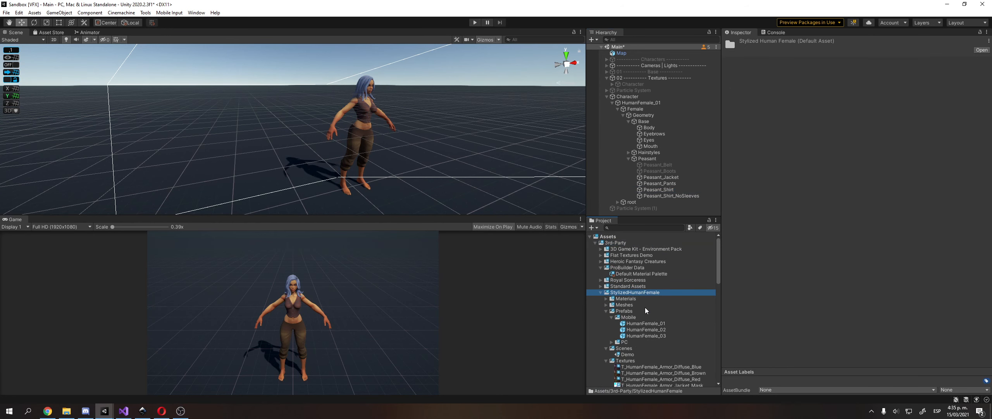
{"action": "double_click", "coordinate": [642, 257]}
{"action": "key", "text": "Down"}
{"action": "key", "text": "Down"}
{"action": "key", "text": "Down"}
{"action": "key", "text": "Down"}
{"action": "key", "text": "Down"}
{"action": "key", "text": "Down"}
{"action": "key", "text": "Down"}
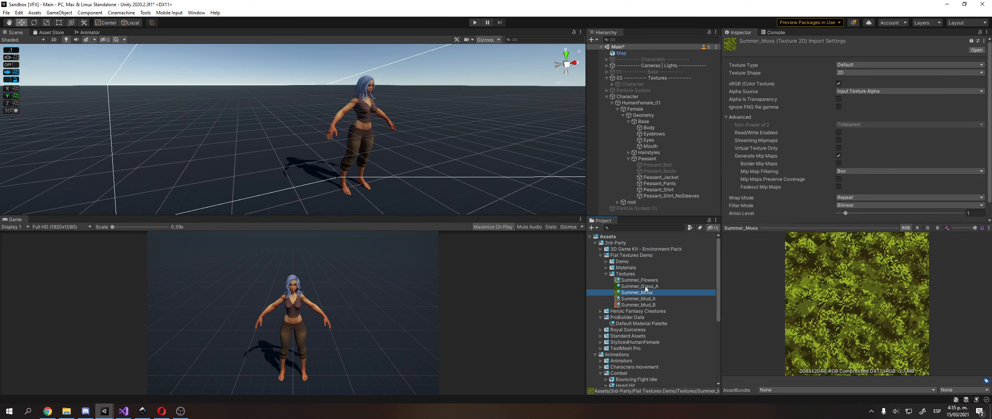
{"action": "left_click", "coordinate": [650, 293], "text": "shift"}
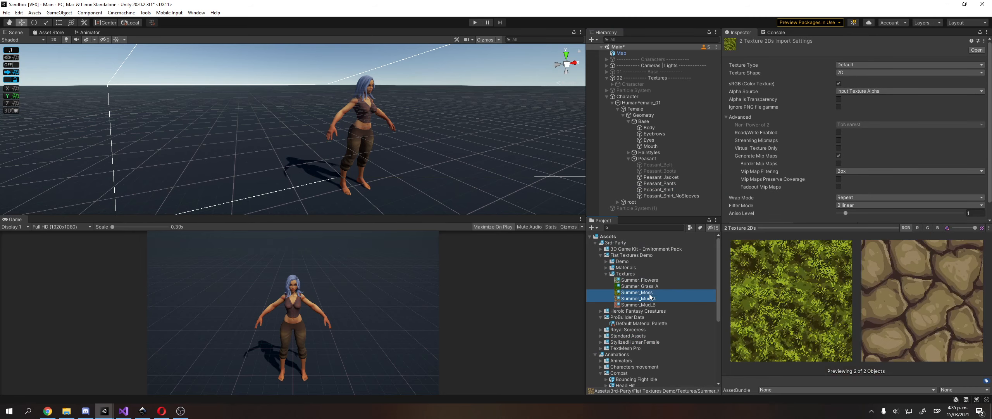
{"action": "left_click_drag", "start_coordinate": [647, 298], "coordinate": [444, 246]}
{"action": "left_click", "coordinate": [557, 254]}
{"action": "left_click", "coordinate": [553, 255]}
Shrink the moss image to about 58% and move it right to reveal the stone.
{"action": "left_click", "coordinate": [521, 153]}
{"action": "left_click_drag", "start_coordinate": [543, 338], "coordinate": [474, 266]}
{"action": "scroll", "coordinate": [387, 220], "scroll_direction": "up", "scroll_amount": 3, "text": "ctrl"}
{"action": "left_click_drag", "start_coordinate": [339, 214], "coordinate": [569, 209]}
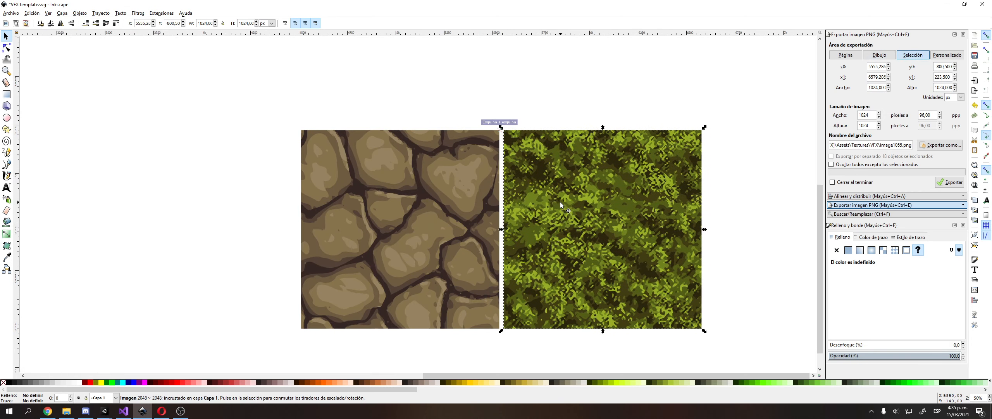
Add a 'Text1' label above the stone image and a copy above the moss image.
{"action": "left_click", "coordinate": [411, 76]}
{"action": "middle_click_drag", "start_coordinate": [408, 73], "coordinate": [309, 123]}
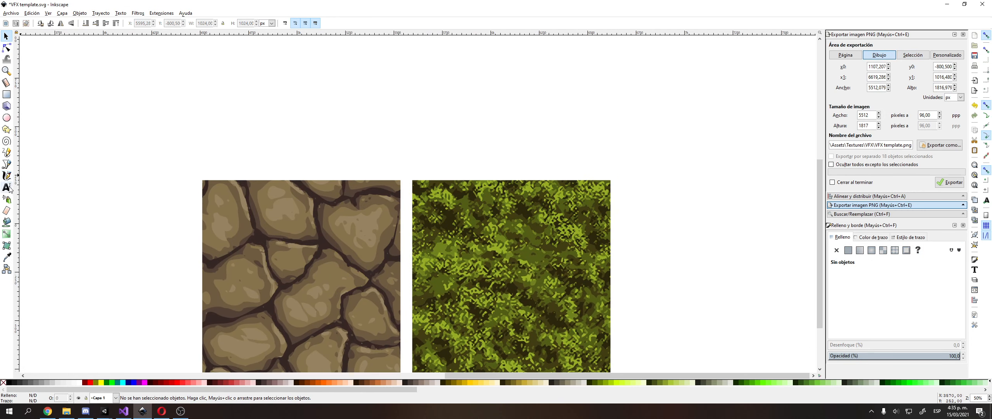
{"action": "left_click", "coordinate": [6, 187]}
{"action": "left_click", "coordinate": [254, 170]}
{"action": "type", "text": "Text1"}
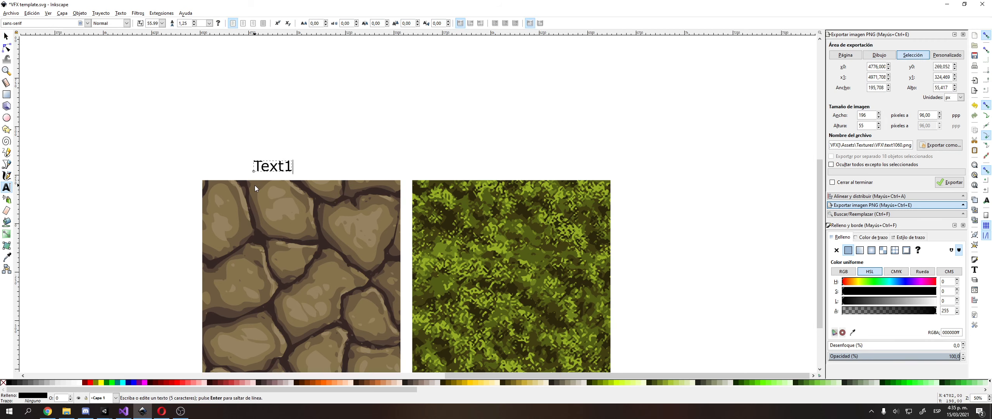
{"action": "key", "text": "F1"}
{"action": "left_click_drag", "start_coordinate": [281, 170], "coordinate": [509, 167]}
{"action": "key", "text": "space"}
Change the label above the moss image to 'Text2'.
{"action": "double_click", "coordinate": [507, 166]}
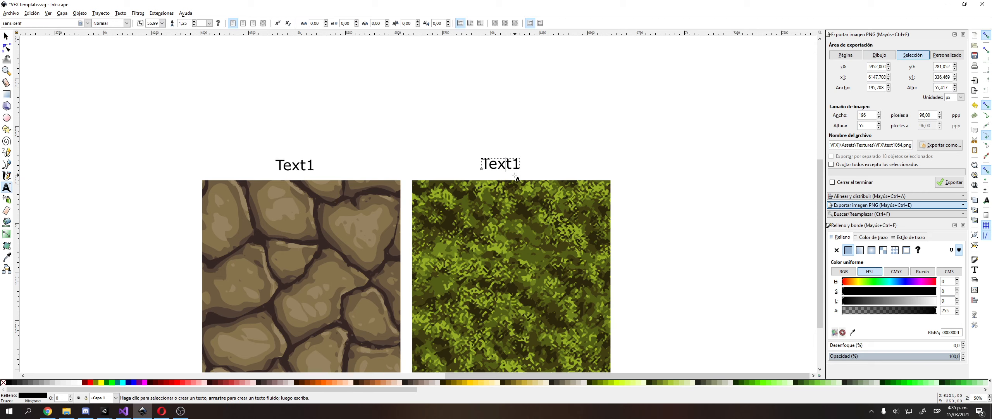
{"action": "key", "text": "End"}
{"action": "key", "text": "BackSpace"}
{"action": "type", "text": "2"}
{"action": "key", "text": "F1"}
{"action": "left_click", "coordinate": [231, 261]}
Shrink the stone and moss images proportionally and shift each slightly right.
{"action": "middle_click_drag", "start_coordinate": [231, 260], "coordinate": [243, 230]}
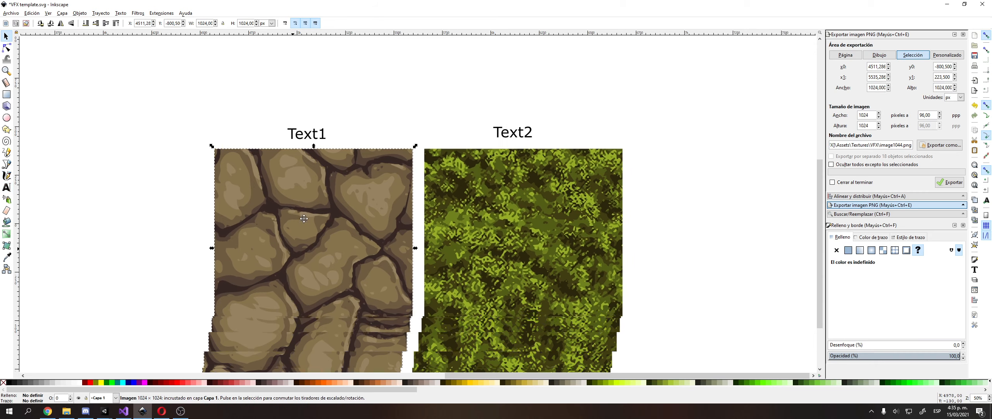
{"action": "left_click_drag", "start_coordinate": [415, 349], "coordinate": [347, 295], "text": "ctrl"}
{"action": "left_click_drag", "start_coordinate": [322, 226], "coordinate": [345, 227]}
{"action": "left_click", "coordinate": [578, 306]}
{"action": "left_click_drag", "start_coordinate": [599, 342], "coordinate": [552, 306]}
{"action": "left_click_drag", "start_coordinate": [488, 222], "coordinate": [510, 221]}
Undo and then redo the recent label and layout edits.
{"action": "key", "text": "ctrl+z"}
{"action": "key", "text": "ctrl+z"}
{"action": "key", "text": "ctrl+z"}
{"action": "key", "text": "ctrl+z"}
{"action": "key", "text": "ctrl+z"}
{"action": "key", "text": "ctrl+z"}
{"action": "key", "text": "ctrl+z"}
{"action": "key", "text": "ctrl+z"}
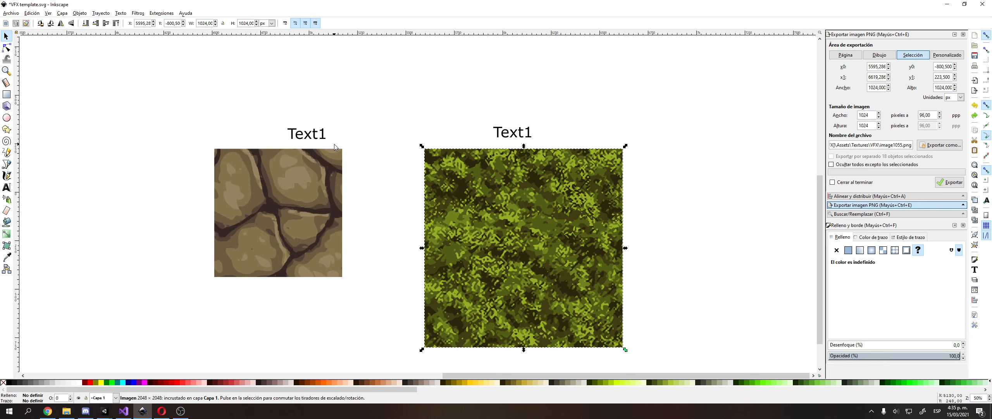
{"action": "key", "text": "ctrl+z"}
{"action": "key", "text": "ctrl+z"}
{"action": "key", "text": "ctrl+shift+z"}
{"action": "key", "text": "ctrl+shift+z"}
{"action": "key", "text": "ctrl+shift+z"}
{"action": "key", "text": "ctrl+shift+z"}
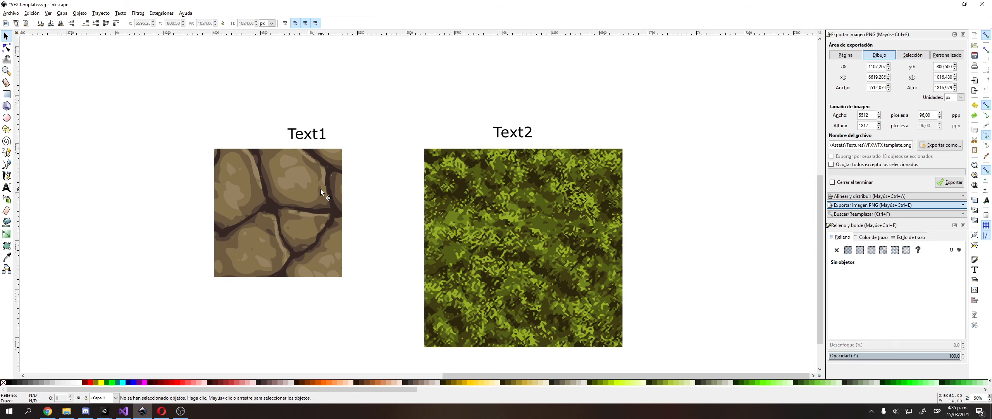
{"action": "key", "text": "ctrl+shift+z"}
{"action": "key", "text": "ctrl+shift+z"}
{"action": "key", "text": "ctrl+shift+z"}
{"action": "key", "text": "ctrl+shift+z"}
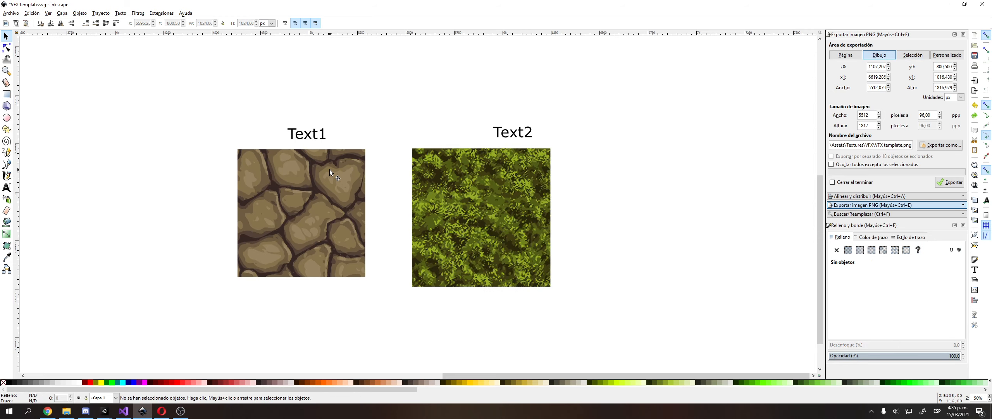
Resize the moss texture to 660 px wide with locked proportions and place it beside the stone.
{"action": "left_click", "coordinate": [330, 166]}
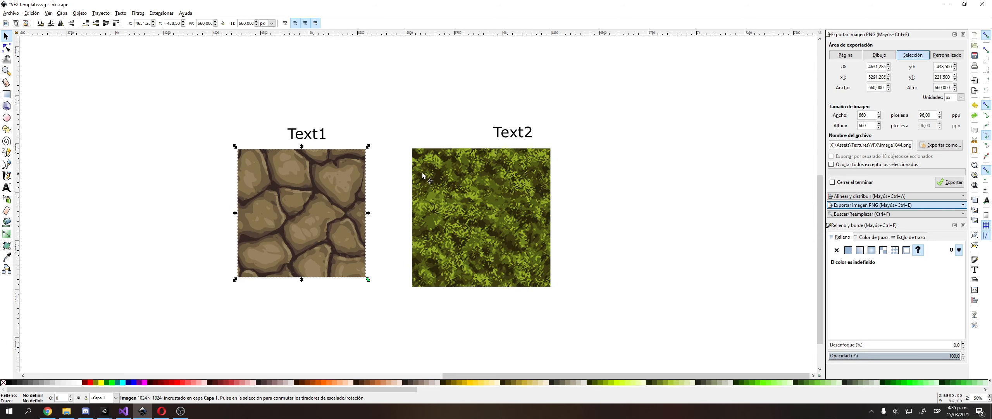
{"action": "left_click", "coordinate": [421, 224]}
{"action": "left_click", "coordinate": [223, 23]}
{"action": "left_click", "coordinate": [209, 23]}
{"action": "key", "text": "ctrl+a"}
{"action": "type", "text": "660"}
{"action": "mouse_move", "coordinate": [494, 220]}
{"action": "left_mouse_down"}
{"action": "mouse_move", "coordinate": [521, 218]}
{"action": "mouse_move", "coordinate": [518, 205]}
{"action": "mouse_move", "coordinate": [496, 231]}
{"action": "left_mouse_up"}
{"action": "left_click", "coordinate": [410, 190]}
Find perlin-noise-texture with a 'perlin' Project search, clear the search, and return to Inkscape.
{"action": "left_click", "coordinate": [101, 398]}
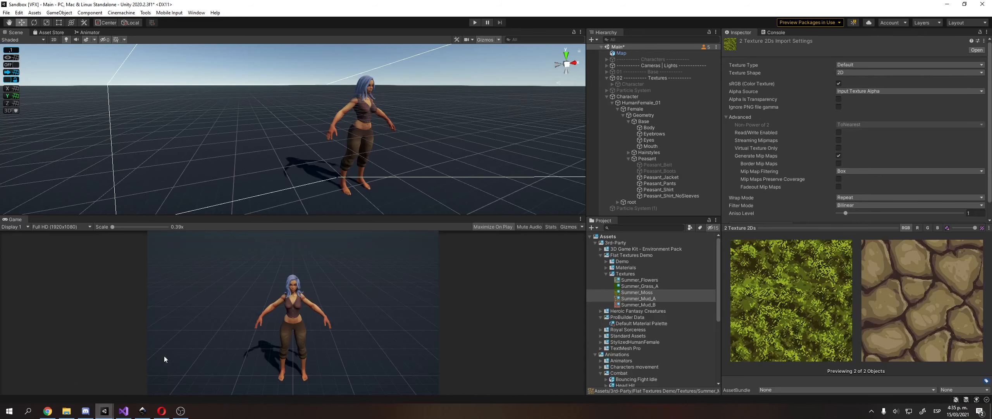
{"action": "left_click", "coordinate": [662, 228]}
{"action": "left_click", "coordinate": [671, 242]}
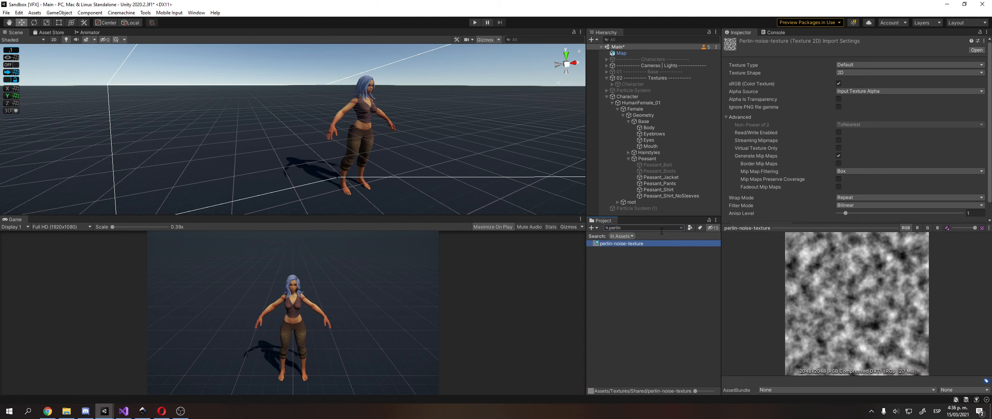
{"action": "left_click", "coordinate": [660, 229]}
{"action": "key", "text": "BackSpace"}
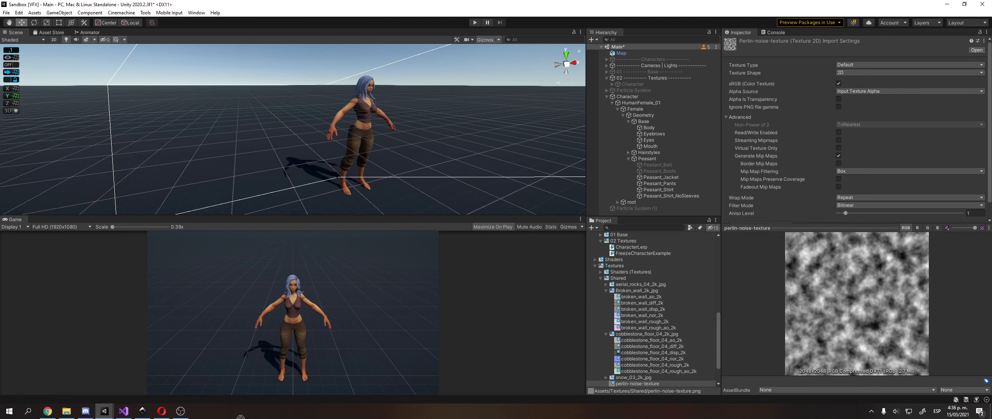
{"action": "left_click", "coordinate": [143, 411]}
Import the perlin noise PNG and scale it to match the other textures beside Text2.
{"action": "left_click_drag", "start_coordinate": [423, 342], "coordinate": [614, 302]}
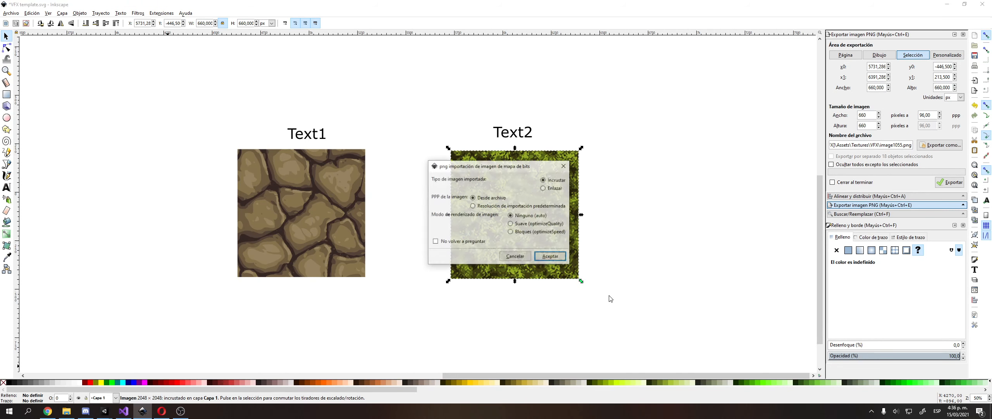
{"action": "left_click", "coordinate": [556, 255]}
{"action": "scroll", "coordinate": [483, 210], "scroll_direction": "down", "scroll_amount": 3, "text": "ctrl"}
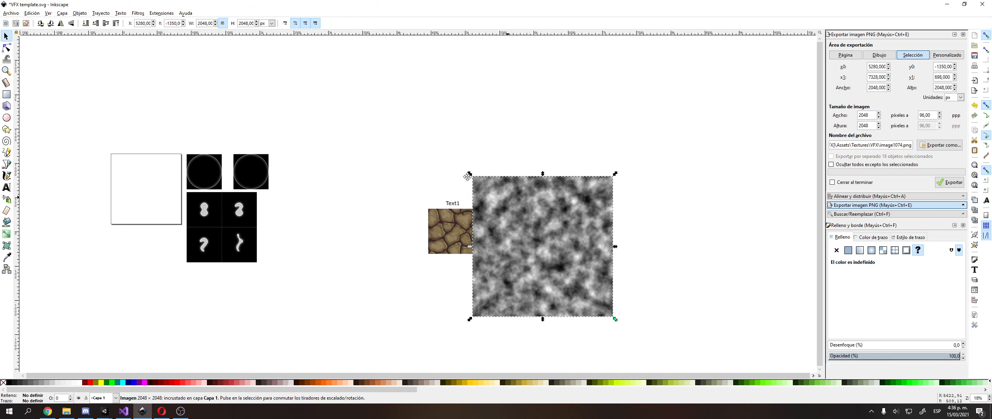
{"action": "left_click_drag", "start_coordinate": [439, 157], "coordinate": [526, 239]}
{"action": "scroll", "coordinate": [528, 241], "scroll_direction": "up", "scroll_amount": 1, "text": "ctrl"}
{"action": "left_click_drag", "start_coordinate": [556, 295], "coordinate": [596, 210]}
{"action": "scroll", "coordinate": [596, 210], "scroll_direction": "up", "scroll_amount": 2, "text": "ctrl"}
{"action": "left_click_drag", "start_coordinate": [679, 276], "coordinate": [661, 258]}
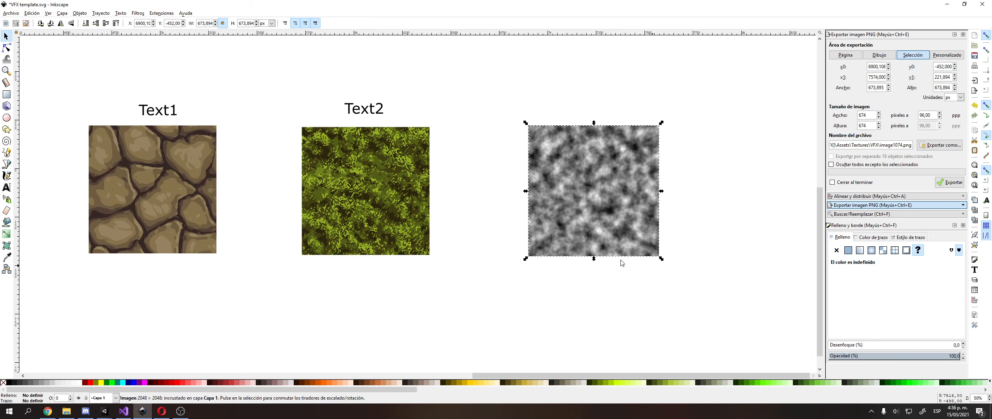
Add a 'Noise' label above the noise image.
{"action": "left_click", "coordinate": [6, 187]}
{"action": "left_click", "coordinate": [566, 113]}
{"action": "type", "text": "Noise"}
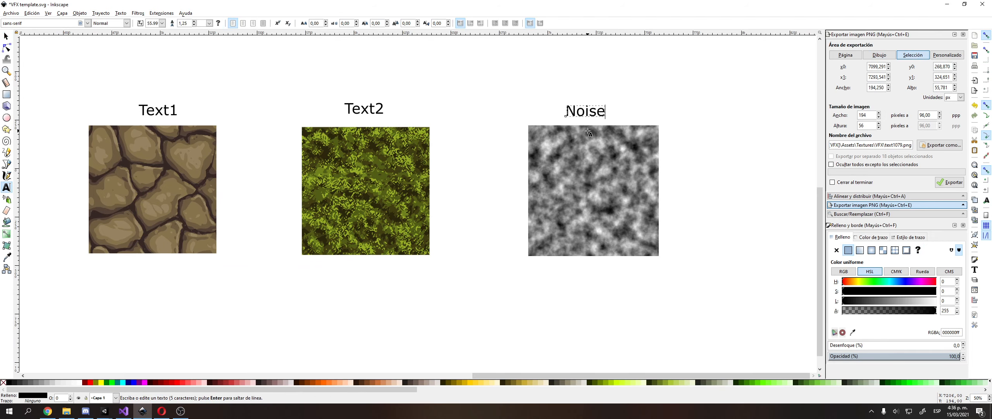
{"action": "key", "text": "F1"}
{"action": "left_click_drag", "start_coordinate": [586, 111], "coordinate": [592, 112]}
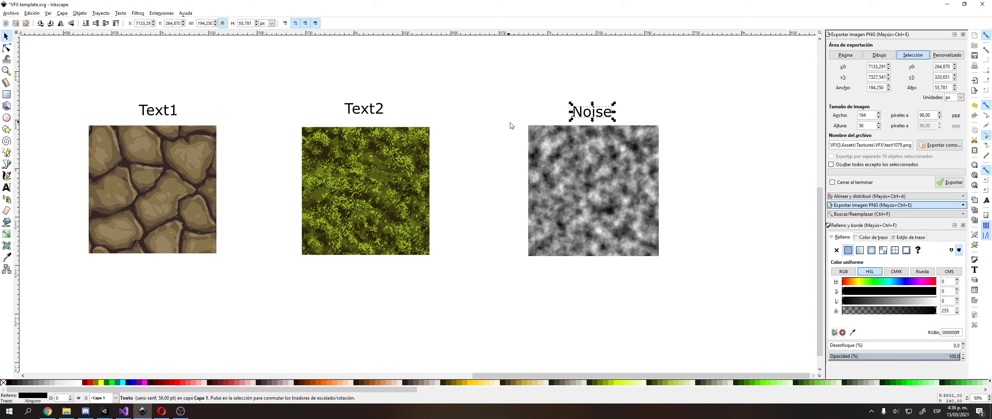
{"action": "middle_click_drag", "start_coordinate": [512, 127], "coordinate": [603, 97]}
Add the caption 'o.Albedo = Lerp(Text1,Text2,Noise)' beneath the textures.
{"action": "left_click", "coordinate": [8, 189]}
{"action": "left_click", "coordinate": [219, 304]}
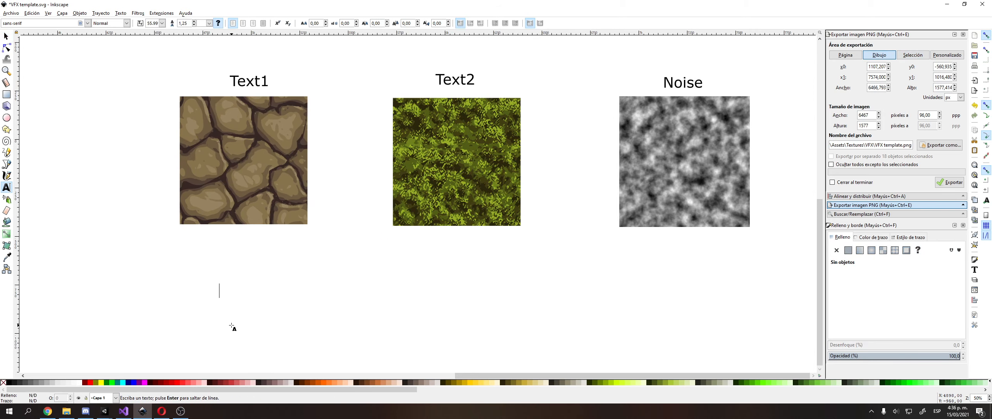
{"action": "type", "text": "o.Albedo = "}
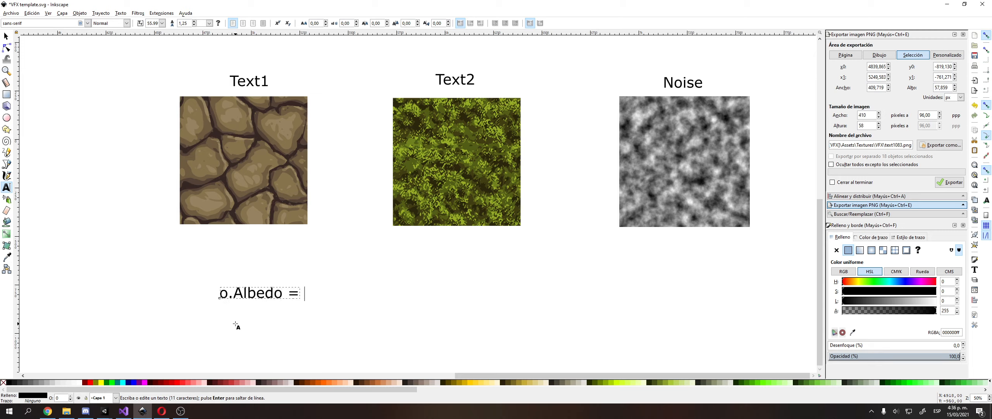
{"action": "type", "text": "Lerp(T"}
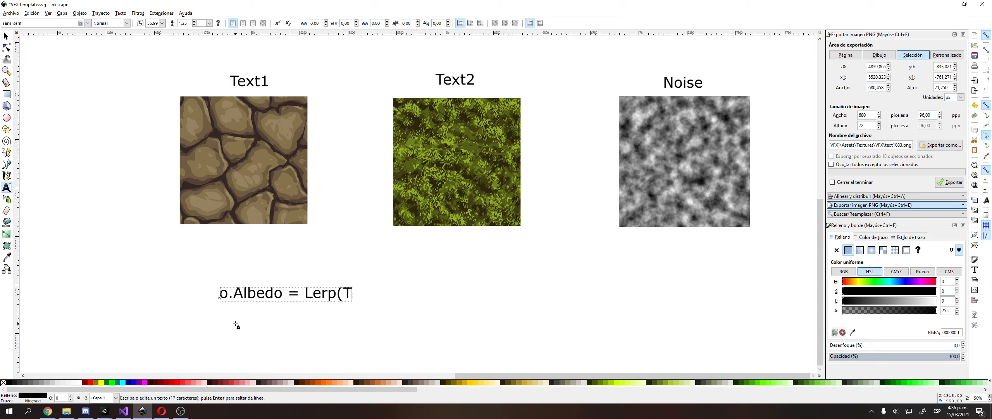
{"action": "type", "text": "ext1,Tex"}
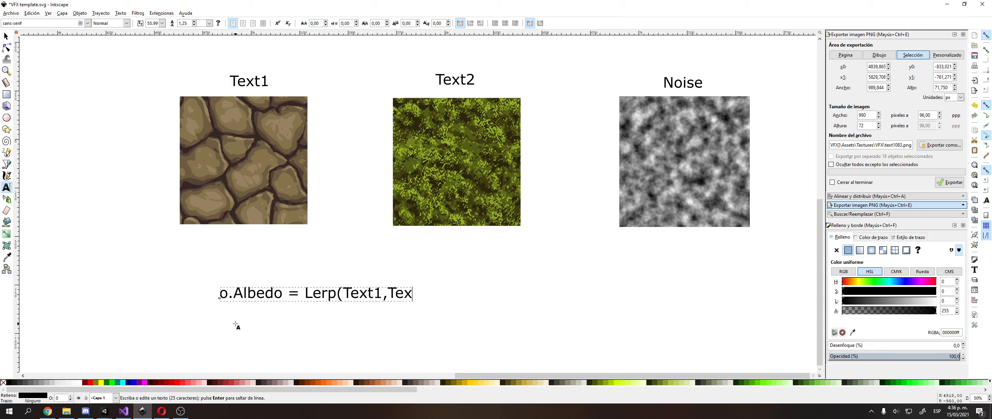
{"action": "type", "text": "t2,Noise)"}
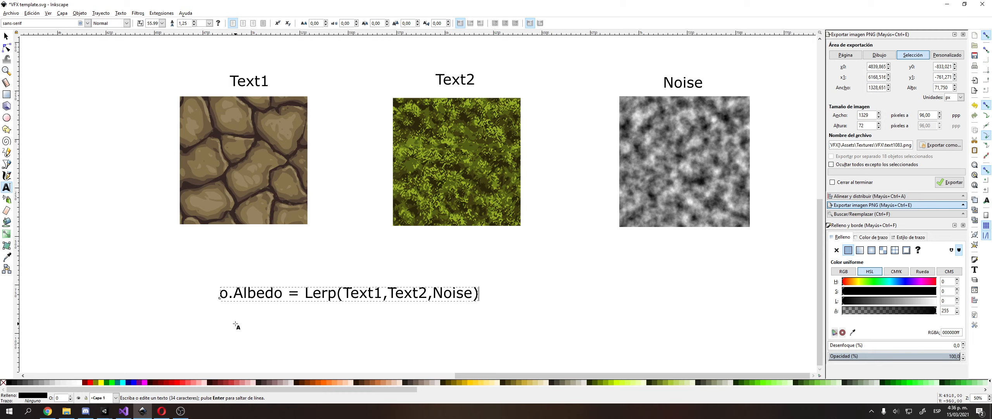
{"action": "key", "text": "F1"}
{"action": "left_click", "coordinate": [611, 279]}
{"action": "left_click_drag", "start_coordinate": [424, 298], "coordinate": [416, 265]}
Check the Text1, Text2 and Noise images and shift the view to frame them.
{"action": "left_click", "coordinate": [285, 182]}
{"action": "left_click", "coordinate": [465, 178]}
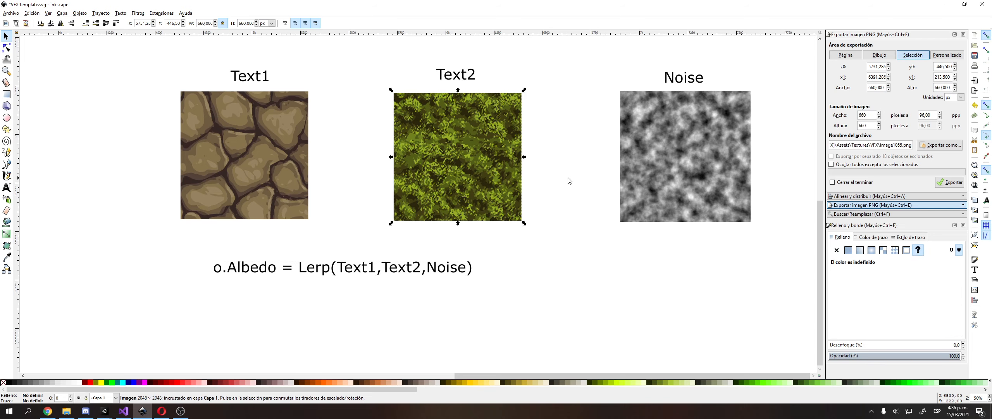
{"action": "left_click", "coordinate": [660, 167]}
{"action": "left_click", "coordinate": [555, 131]}
{"action": "middle_click_drag", "start_coordinate": [552, 132], "coordinate": [531, 146]}
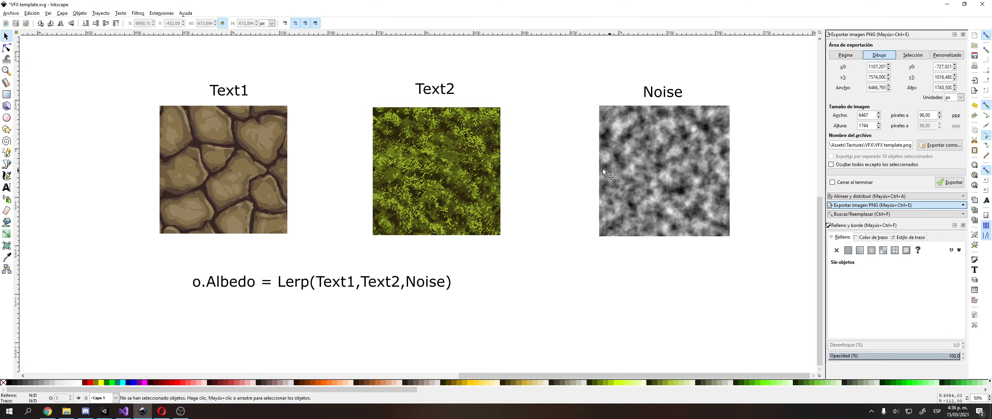
{"action": "middle_click_drag", "start_coordinate": [540, 154], "coordinate": [528, 175]}
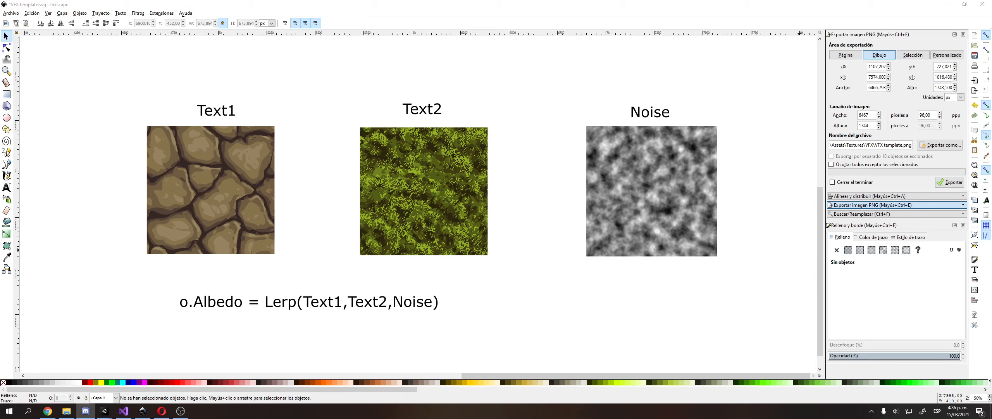
Nudge the Noise image up and right into line with the other textures.
{"action": "left_click", "coordinate": [702, 153]}
{"action": "left_click", "coordinate": [385, 163]}
{"action": "left_click", "coordinate": [183, 157]}
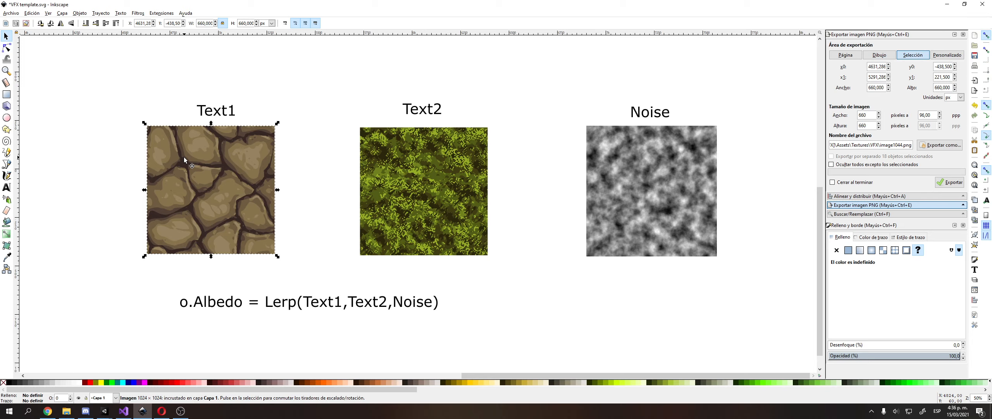
{"action": "left_click", "coordinate": [350, 154]}
{"action": "middle_click_drag", "start_coordinate": [477, 171], "coordinate": [447, 167]}
{"action": "left_click", "coordinate": [574, 191]}
{"action": "scroll", "coordinate": [569, 185], "scroll_direction": "up", "scroll_amount": 1, "text": "ctrl"}
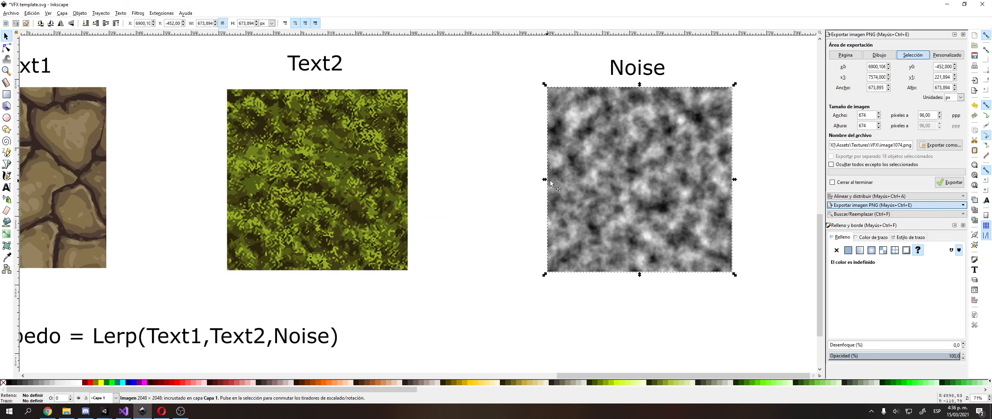
{"action": "middle_click_drag", "start_coordinate": [534, 167], "coordinate": [545, 196]}
{"action": "left_click_drag", "start_coordinate": [658, 193], "coordinate": [662, 191]}
{"action": "left_click", "coordinate": [505, 168]}
{"action": "middle_click_drag", "start_coordinate": [512, 168], "coordinate": [541, 175]}
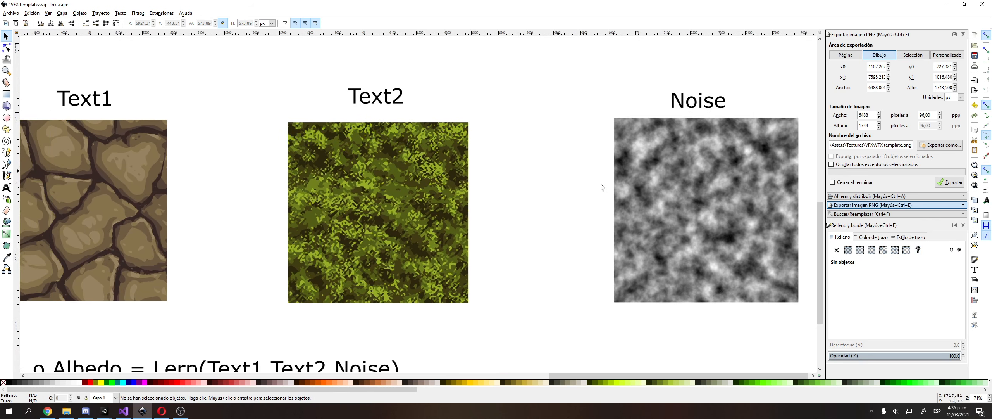
{"action": "left_click_drag", "start_coordinate": [655, 198], "coordinate": [664, 197]}
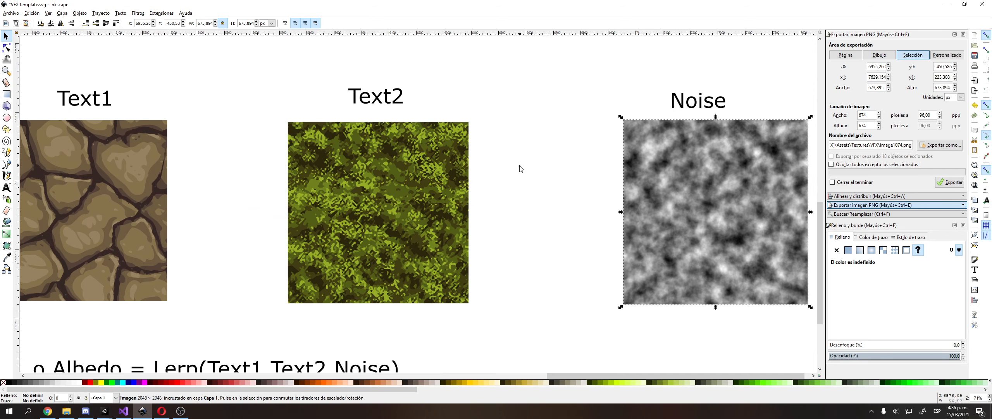
{"action": "middle_click_drag", "start_coordinate": [521, 166], "coordinate": [599, 162]}
Move the moss image under Text2 slightly right to align it.
{"action": "left_click_drag", "start_coordinate": [459, 170], "coordinate": [479, 166]}
{"action": "left_click", "coordinate": [572, 145]}
{"action": "middle_click_drag", "start_coordinate": [572, 145], "coordinate": [531, 149]}
{"action": "left_click_drag", "start_coordinate": [457, 199], "coordinate": [459, 199]}
{"action": "middle_click_drag", "start_coordinate": [654, 217], "coordinate": [629, 217]}
{"action": "mouse_move", "coordinate": [468, 204]}
{"action": "left_mouse_down"}
{"action": "mouse_move", "coordinate": [427, 231]}
{"action": "mouse_move", "coordinate": [474, 206]}
{"action": "left_mouse_up"}
Nudge the stone texture under Text1 left and down.
{"action": "middle_click_drag", "start_coordinate": [250, 205], "coordinate": [324, 189]}
{"action": "left_click_drag", "start_coordinate": [239, 195], "coordinate": [236, 199]}
{"action": "left_click", "coordinate": [344, 167]}
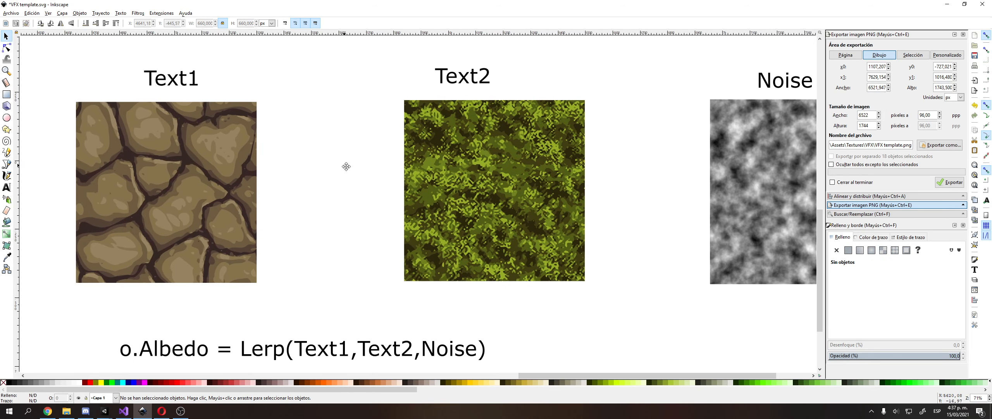
{"action": "middle_click_drag", "start_coordinate": [345, 166], "coordinate": [353, 172]}
{"action": "middle_click_drag", "start_coordinate": [518, 148], "coordinate": [470, 166]}
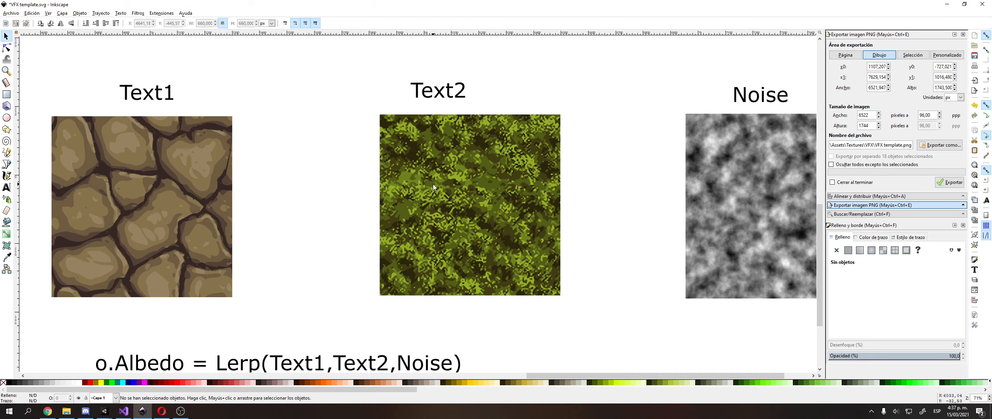
Reframe the Inkscape view so all three textures are visible.
{"action": "scroll", "coordinate": [502, 240], "scroll_direction": "right", "scroll_amount": 2}
{"action": "scroll", "coordinate": [509, 234], "scroll_direction": "down", "scroll_amount": 2, "text": "ctrl"}
{"action": "middle_click_drag", "start_coordinate": [509, 235], "coordinate": [523, 219]}
{"action": "scroll", "coordinate": [567, 230], "scroll_direction": "up", "scroll_amount": 1, "text": "ctrl"}
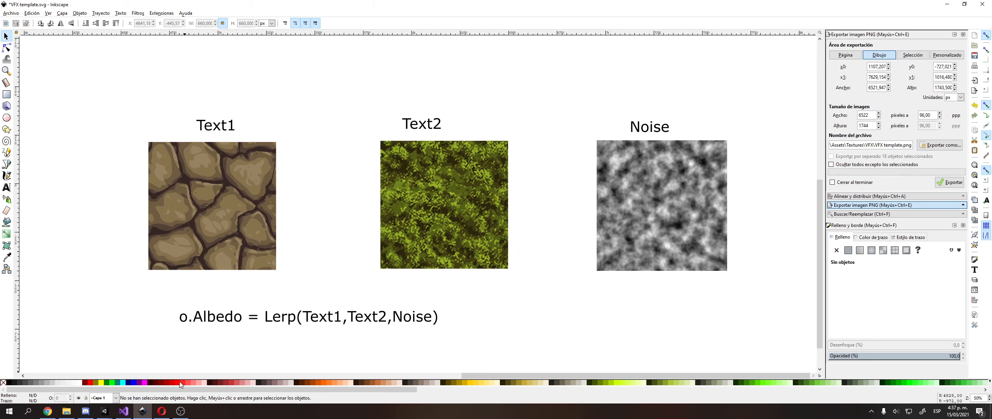
{"action": "mouse_move", "coordinate": [150, 393]}
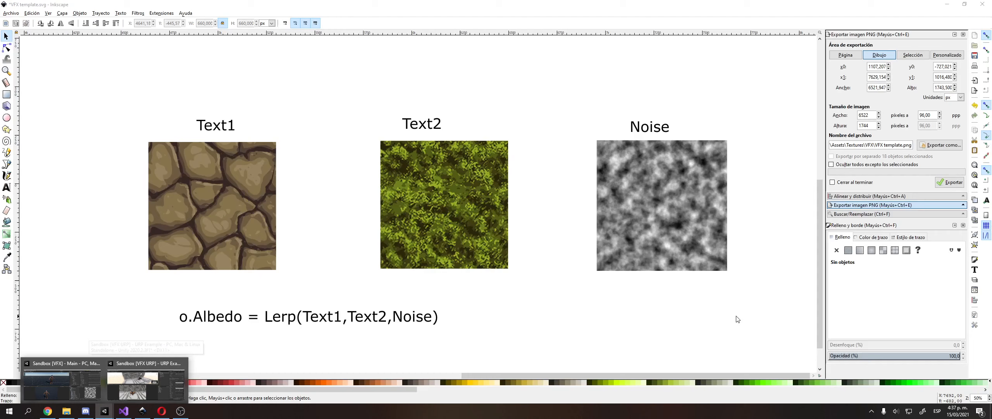
{"action": "left_click", "coordinate": [576, 246]}
{"action": "middle_click_drag", "start_coordinate": [585, 205], "coordinate": [755, 193]}
Move the stone texture under the Text1 label, nudging it up and left.
{"action": "left_click", "coordinate": [555, 197]}
{"action": "scroll", "coordinate": [555, 197], "scroll_direction": "up", "scroll_amount": 2, "text": "ctrl"}
{"action": "middle_click_drag", "start_coordinate": [363, 192], "coordinate": [556, 197]}
{"action": "mouse_move", "coordinate": [438, 208]}
{"action": "left_mouse_down"}
{"action": "mouse_move", "coordinate": [451, 199]}
{"action": "mouse_move", "coordinate": [448, 213]}
{"action": "left_mouse_up"}
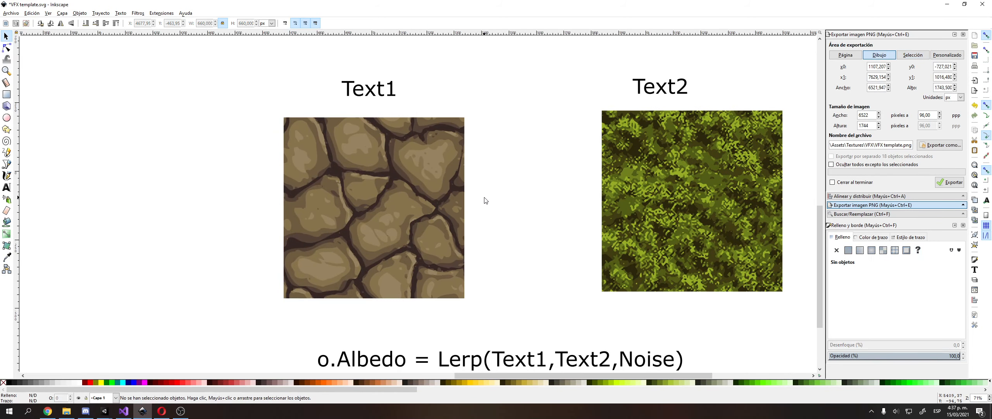
{"action": "left_click_drag", "start_coordinate": [398, 188], "coordinate": [394, 182]}
Raise the grass texture under Text2 to line up with the others, then bring Unity forward.
{"action": "middle_click_drag", "start_coordinate": [605, 177], "coordinate": [391, 185]}
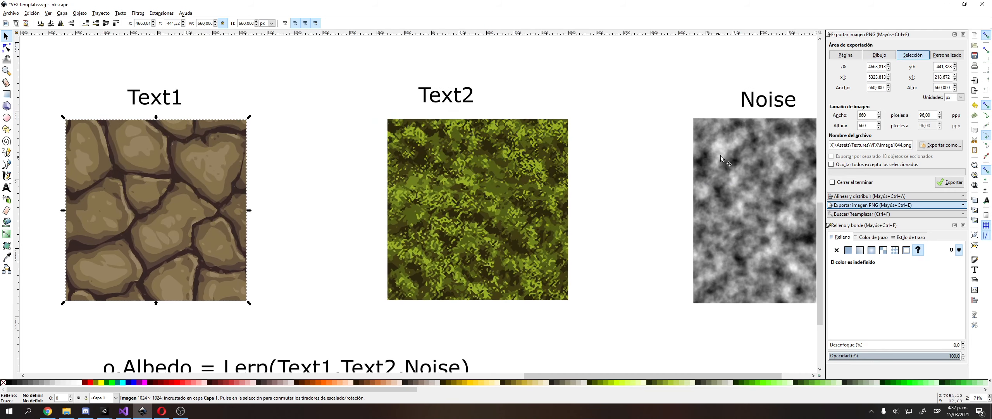
{"action": "left_click", "coordinate": [721, 155]}
{"action": "mouse_move", "coordinate": [444, 205]}
{"action": "left_mouse_down"}
{"action": "mouse_move", "coordinate": [463, 190]}
{"action": "mouse_move", "coordinate": [431, 211]}
{"action": "mouse_move", "coordinate": [431, 199]}
{"action": "left_mouse_up"}
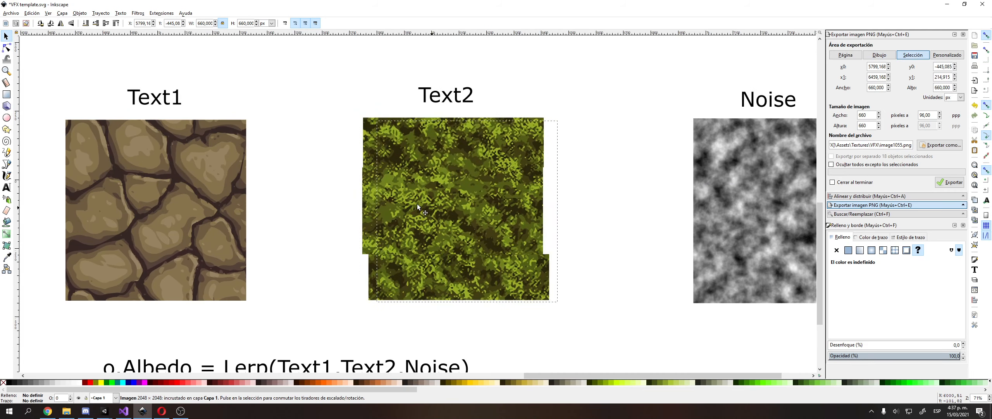
{"action": "left_click", "coordinate": [608, 166]}
{"action": "middle_click_drag", "start_coordinate": [607, 167], "coordinate": [592, 164]}
{"action": "left_click", "coordinate": [105, 410]}
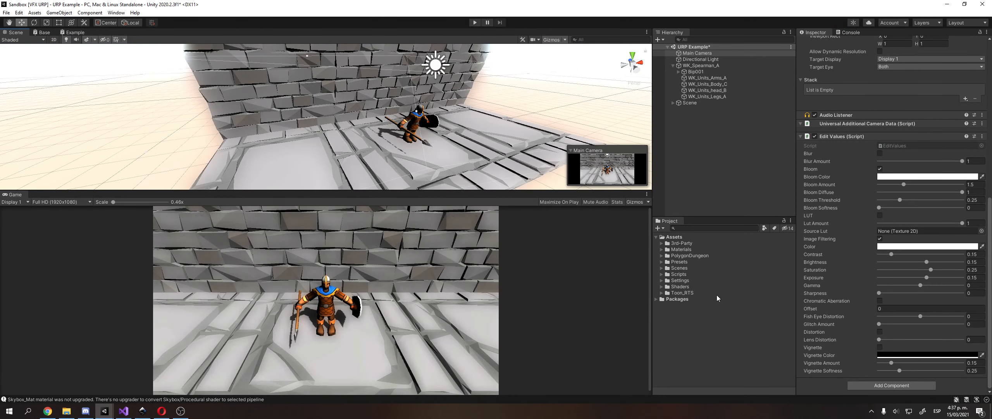
Create a folder named '01 Textures' inside the Shaders folder.
{"action": "left_click", "coordinate": [707, 244]}
{"action": "left_click", "coordinate": [403, 129]}
{"action": "key", "text": "f"}
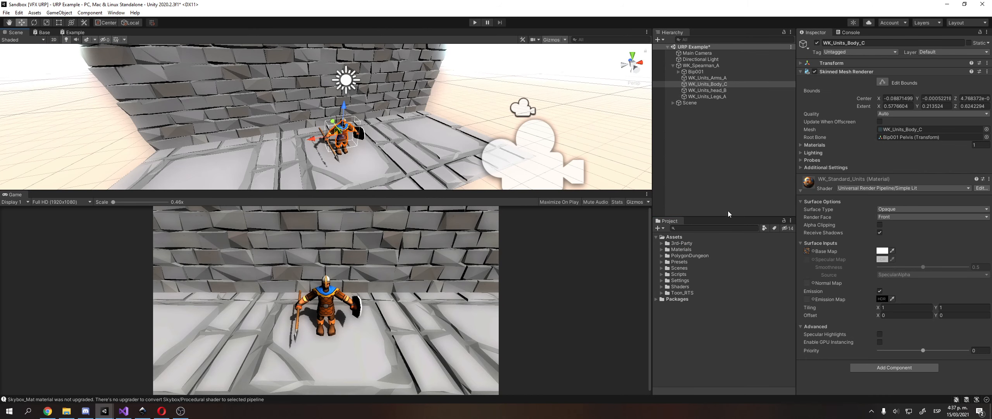
{"action": "left_click", "coordinate": [692, 250]}
{"action": "double_click", "coordinate": [690, 286]}
{"action": "right_click", "coordinate": [691, 286]}
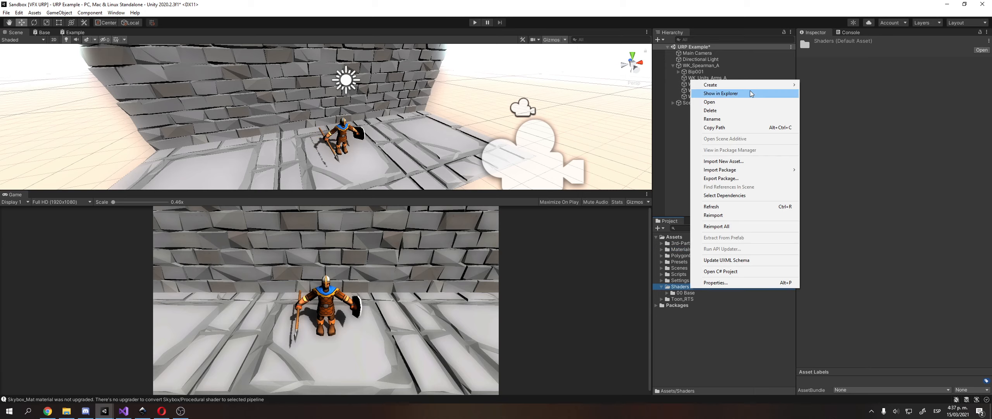
{"action": "mouse_move", "coordinate": [710, 85]}
{"action": "left_click", "coordinate": [847, 83]}
{"action": "type", "text": "01"}
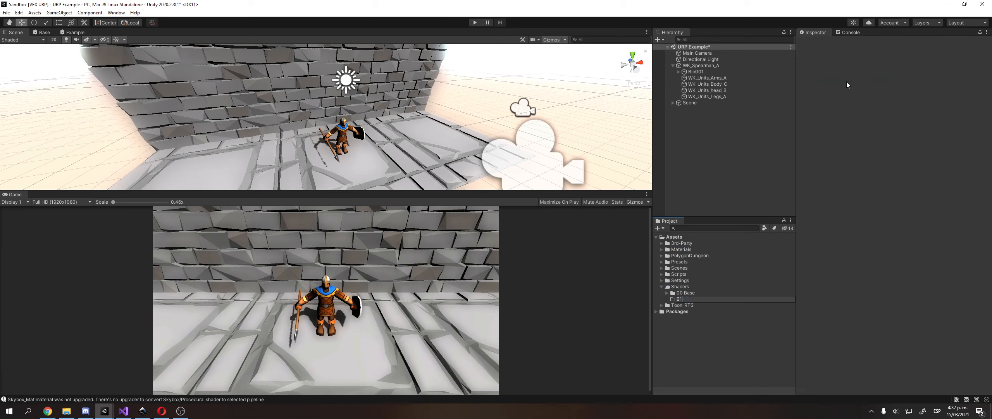
{"action": "type", "text": " Textures"}
{"action": "key", "text": "Return"}
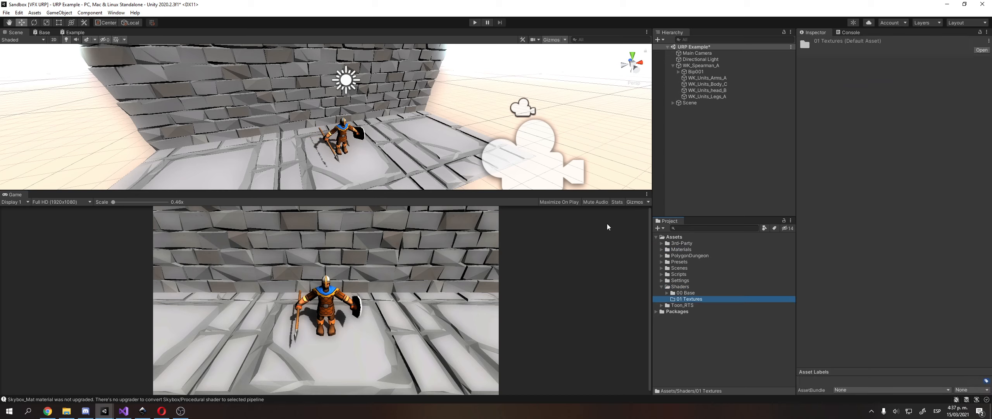
Add a URP Lit Shader Graph named LerpTextures in 01 Textures and open it.
{"action": "right_click", "coordinate": [697, 302]}
{"action": "mouse_move", "coordinate": [717, 95]}
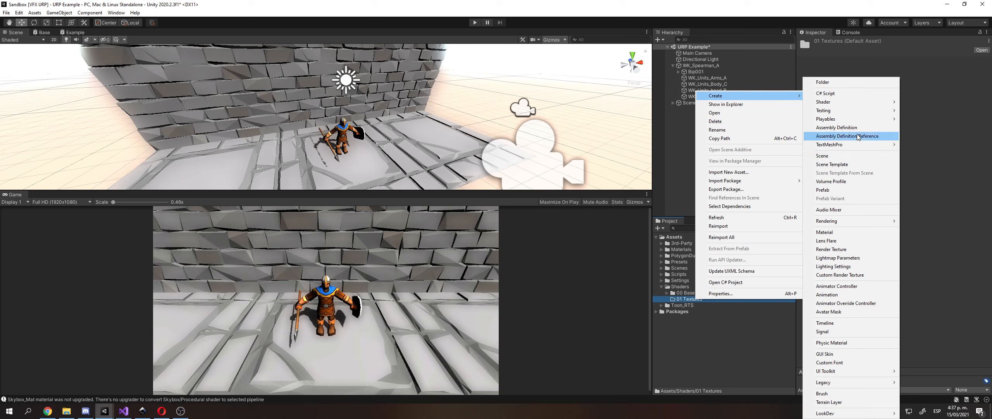
{"action": "mouse_move", "coordinate": [861, 102]}
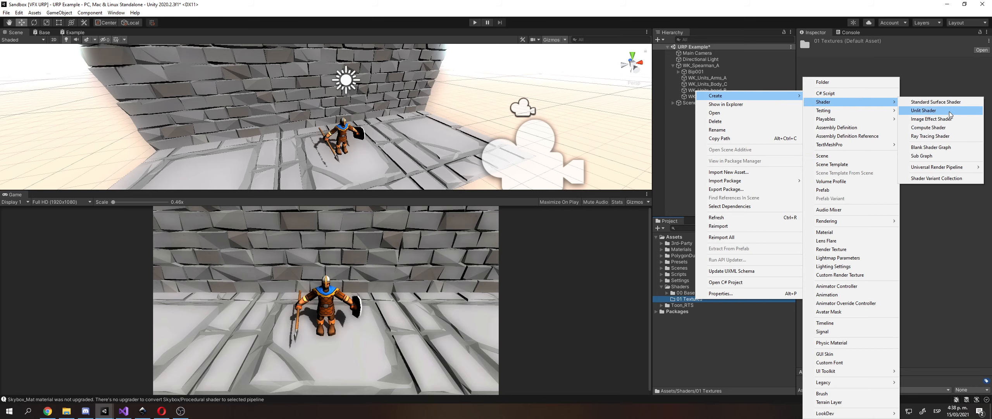
{"action": "mouse_move", "coordinate": [933, 168]}
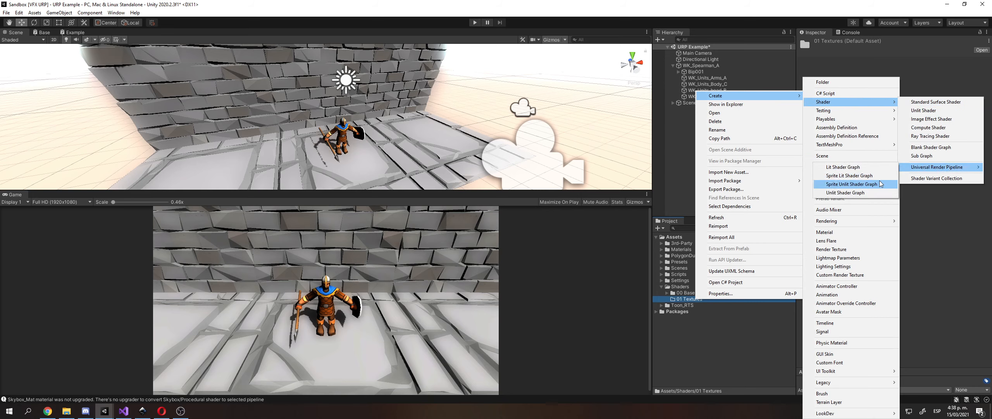
{"action": "left_click", "coordinate": [853, 168]}
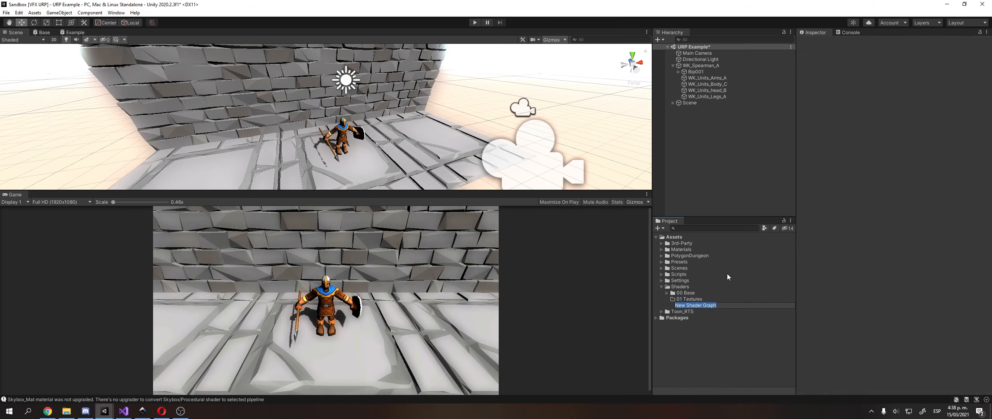
{"action": "type", "text": "LerpTextures"}
{"action": "left_click", "coordinate": [703, 306]}
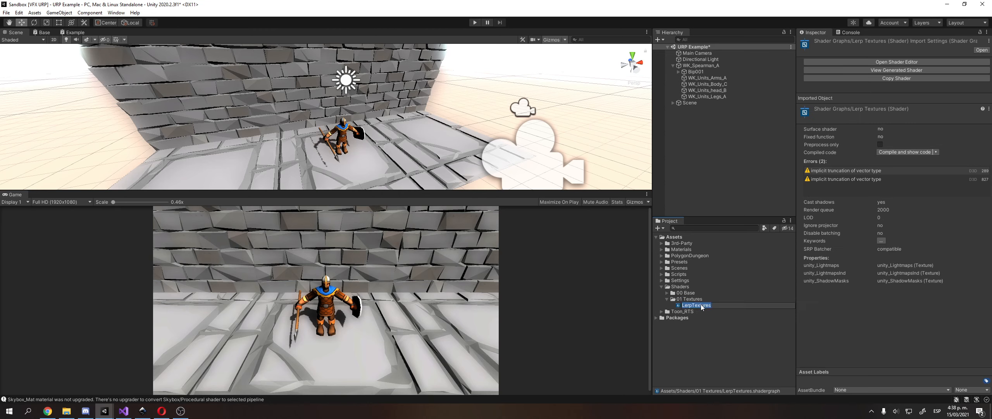
{"action": "left_click", "coordinate": [702, 317]}
{"action": "left_click", "coordinate": [698, 306]}
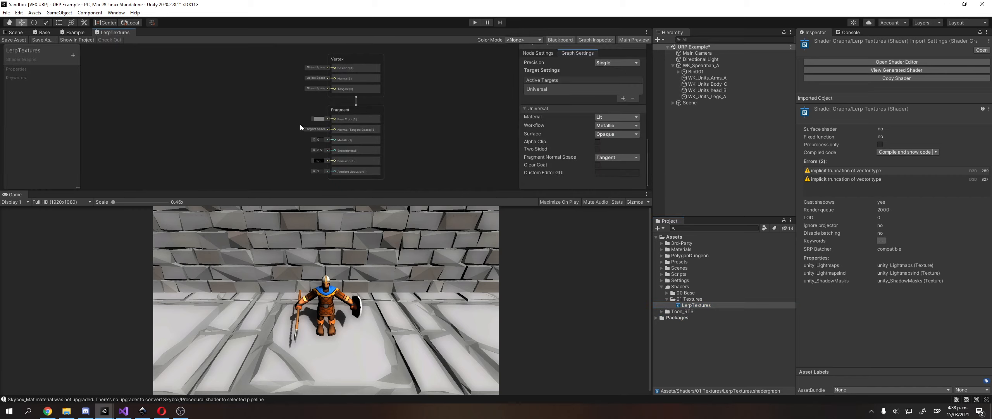
Maximize the LerpTextures shader graph to fill the whole window.
{"action": "left_click", "coordinate": [647, 32]}
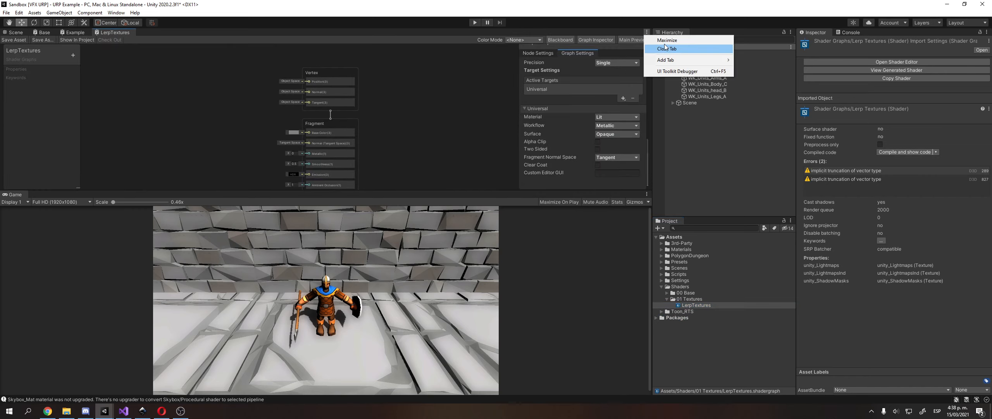
{"action": "left_click", "coordinate": [667, 40]}
{"action": "scroll", "coordinate": [294, 94], "scroll_direction": "up", "scroll_amount": 5}
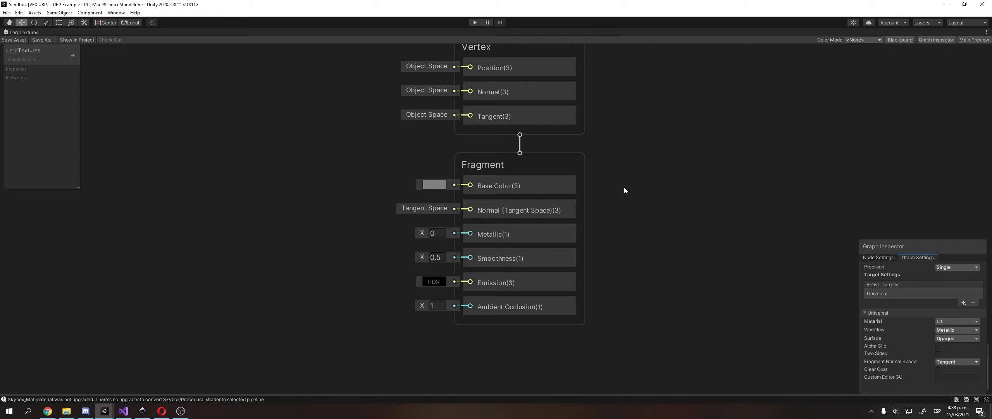
{"action": "left_click", "coordinate": [560, 173]}
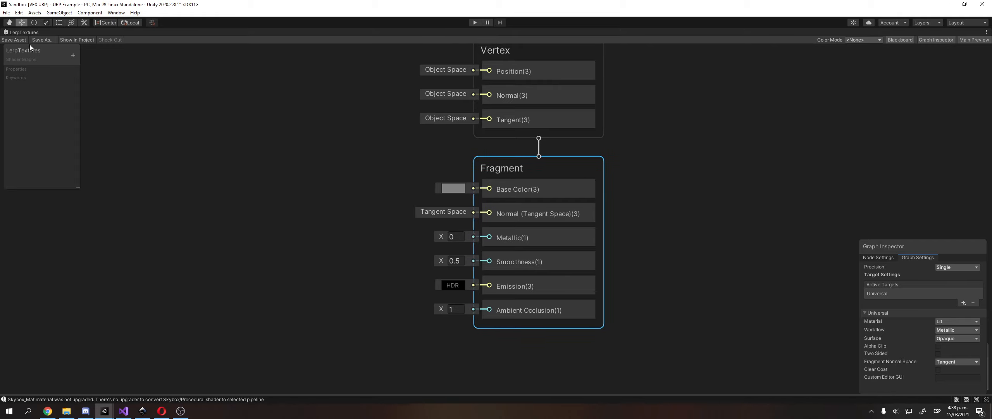
Add a Texture 2D property to the Blackboard, keeping the default name Texture2D.
{"action": "left_click", "coordinate": [73, 56]}
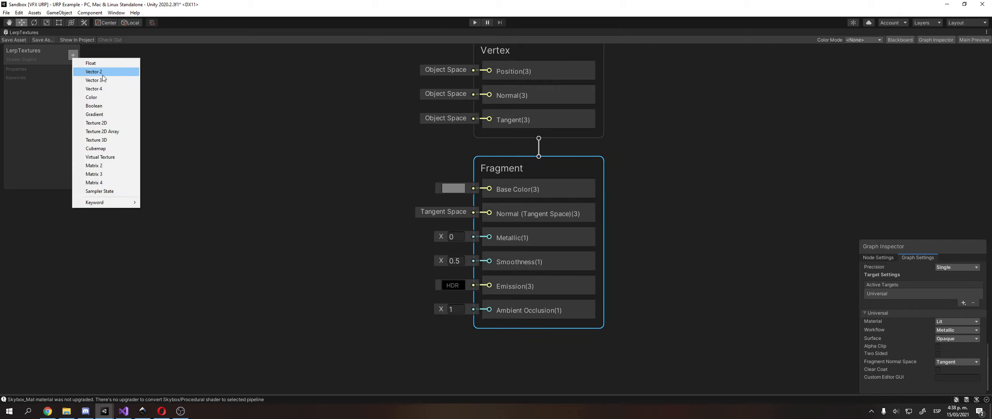
{"action": "left_click", "coordinate": [123, 126]}
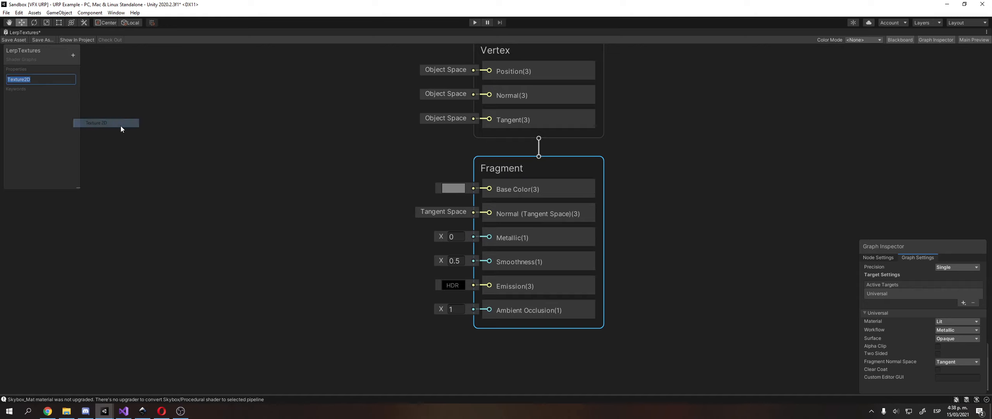
{"action": "left_click", "coordinate": [14, 114]}
{"action": "double_click", "coordinate": [28, 82]}
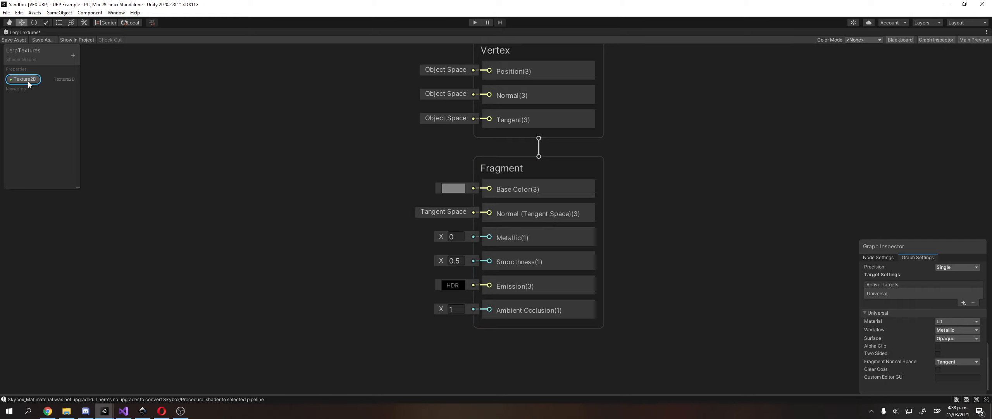
{"action": "left_click", "coordinate": [42, 95]}
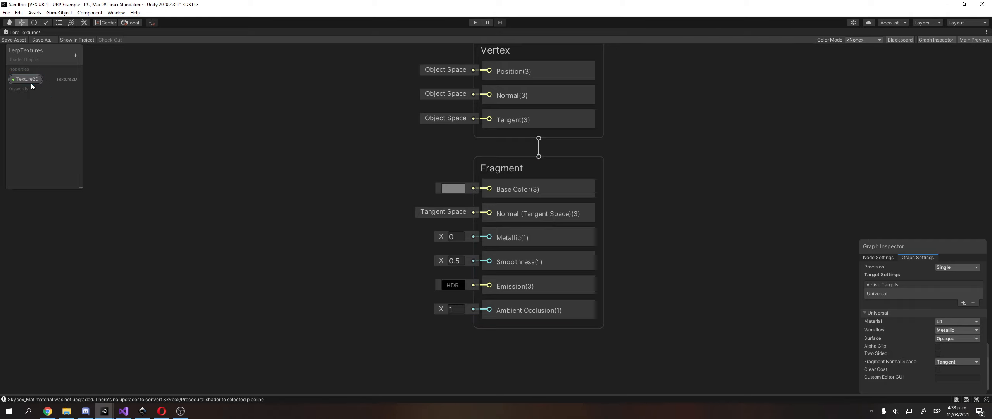
{"action": "left_click", "coordinate": [885, 257]}
{"action": "left_click_drag", "start_coordinate": [897, 248], "coordinate": [854, 167]}
Set WK_Standard_Units as the Texture2D property's default texture.
{"action": "left_click", "coordinate": [907, 224]}
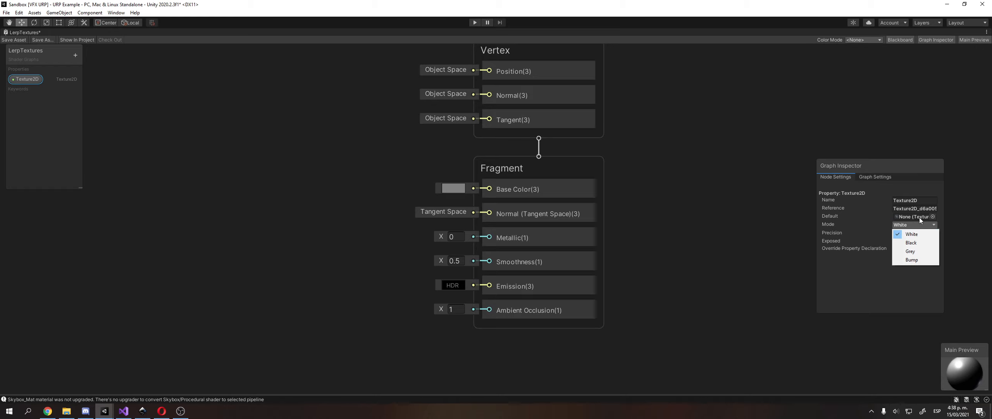
{"action": "left_click", "coordinate": [933, 216]}
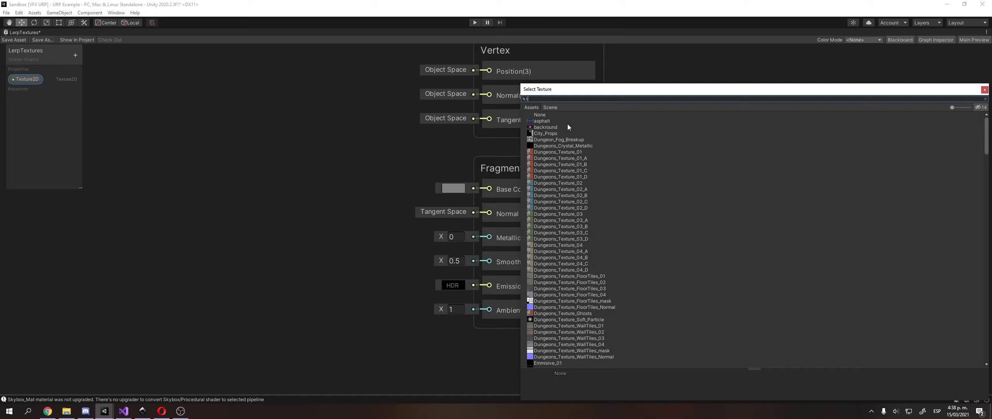
{"action": "type", "text": "toon"}
{"action": "key", "text": "BackSpace"}
{"action": "key", "text": "BackSpace"}
{"action": "key", "text": "BackSpace"}
{"action": "key", "text": "BackSpace"}
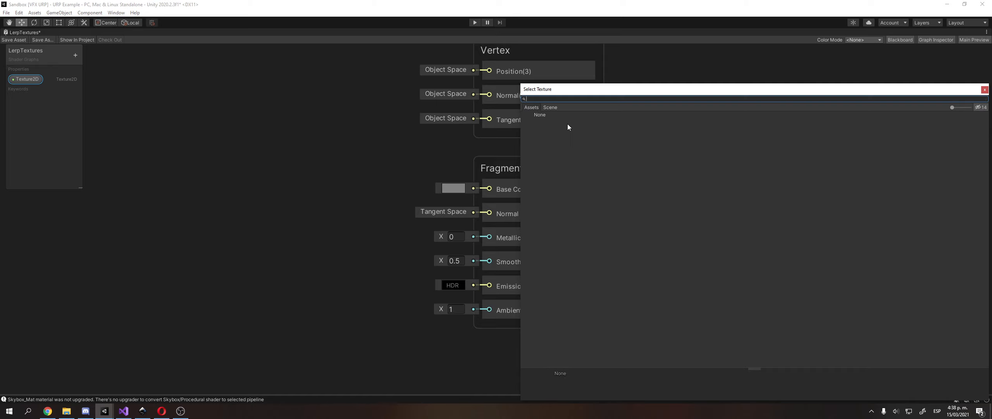
{"action": "type", "text": "uniyt"}
{"action": "key", "text": "BackSpace"}
{"action": "key", "text": "BackSpace"}
{"action": "type", "text": "t"}
{"action": "double_click", "coordinate": [566, 121]}
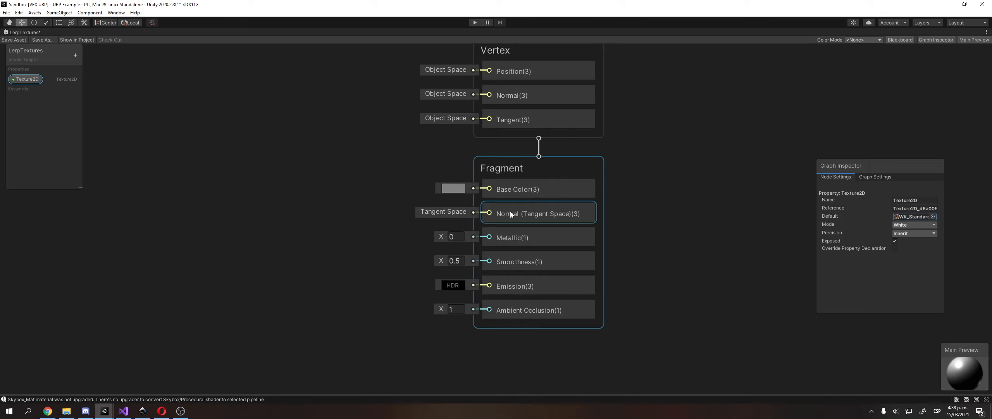
Deselect the property and bring up the node-creation menu on the canvas.
{"action": "middle_click_drag", "start_coordinate": [258, 166], "coordinate": [290, 178]}
{"action": "left_click", "coordinate": [229, 169]}
{"action": "right_click", "coordinate": [229, 171]}
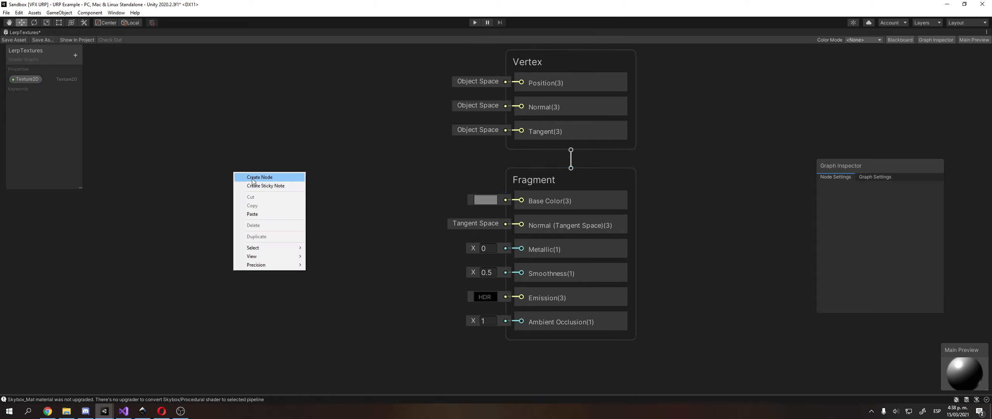
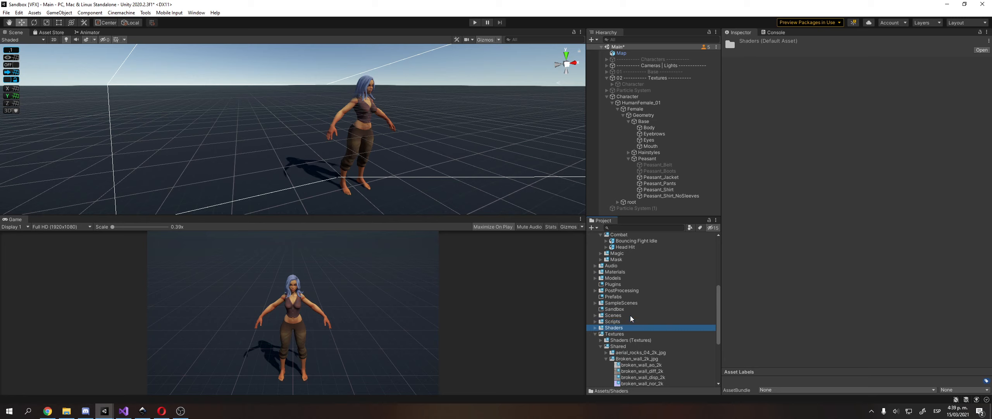
Open the 01Texturas shader from the Shaders folder in Visual Studio.
{"action": "key", "text": "Right"}
{"action": "key", "text": "Down"}
{"action": "key", "text": "Down"}
{"action": "key", "text": "Down"}
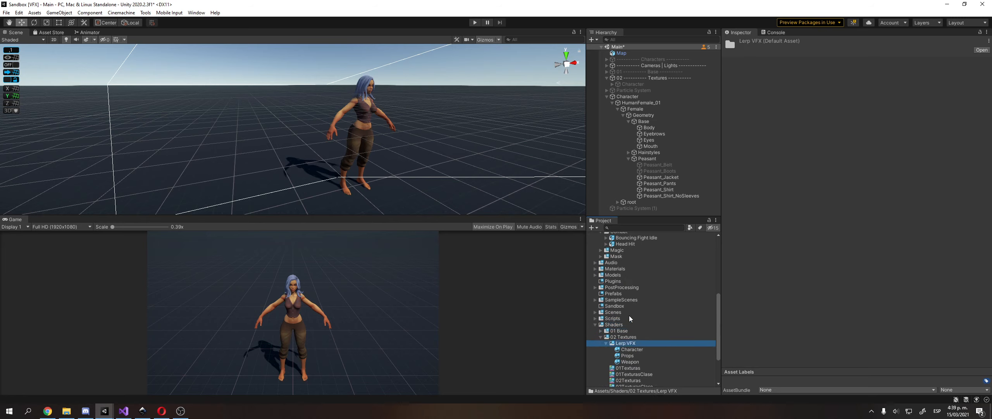
{"action": "key", "text": "Left"}
{"action": "scroll", "coordinate": [631, 321], "scroll_direction": "down", "scroll_amount": 2}
{"action": "left_click", "coordinate": [636, 326]}
{"action": "double_click", "coordinate": [636, 326]}
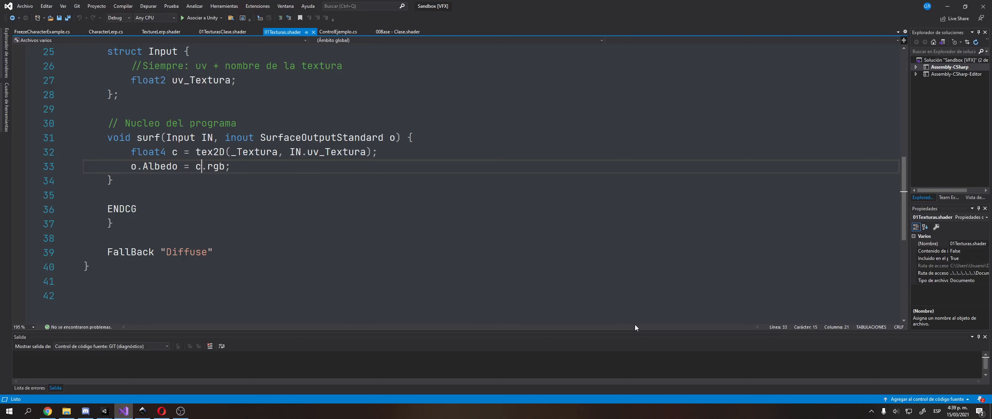
Highlight sampler2D, _Textura, tex2D, IN.uv_Textura and Albedo to explain the texture sampling.
{"action": "scroll", "coordinate": [313, 195], "scroll_direction": "up", "scroll_amount": 2}
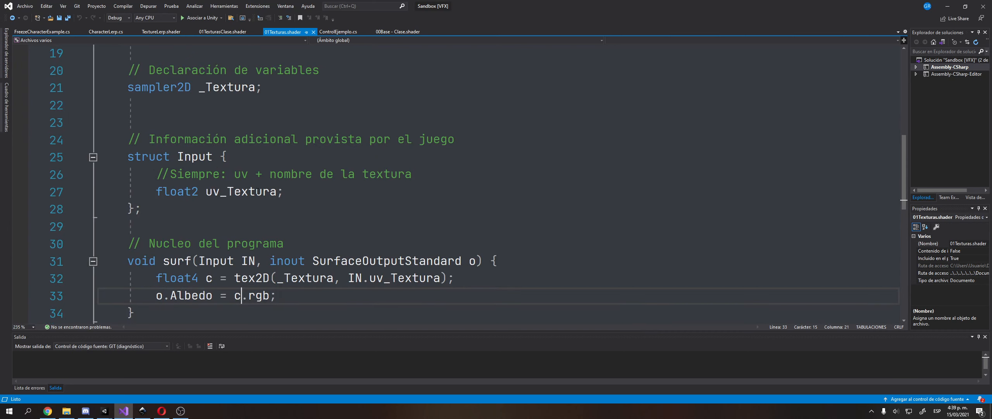
{"action": "left_click", "coordinate": [280, 192]}
{"action": "left_click", "coordinate": [158, 87]}
{"action": "double_click", "coordinate": [158, 87]}
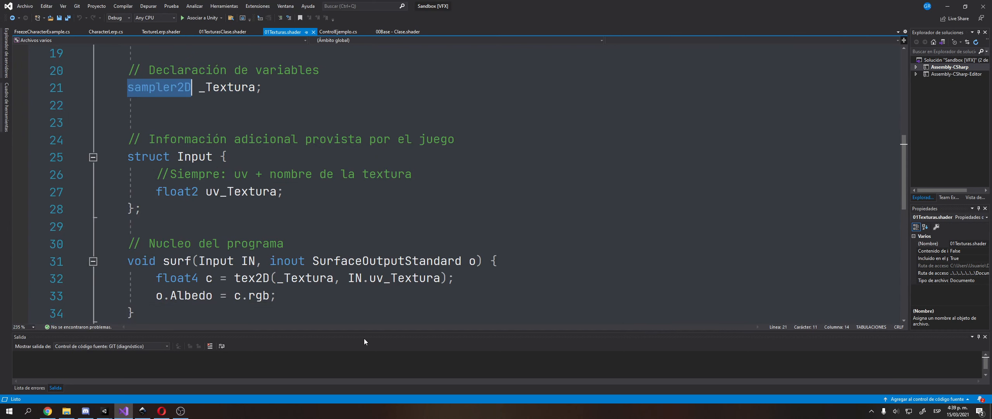
{"action": "double_click", "coordinate": [313, 278]}
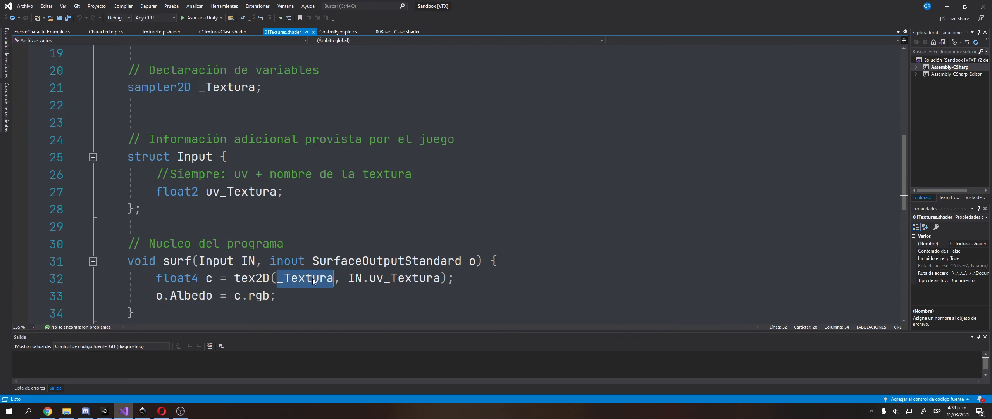
{"action": "double_click", "coordinate": [198, 297]}
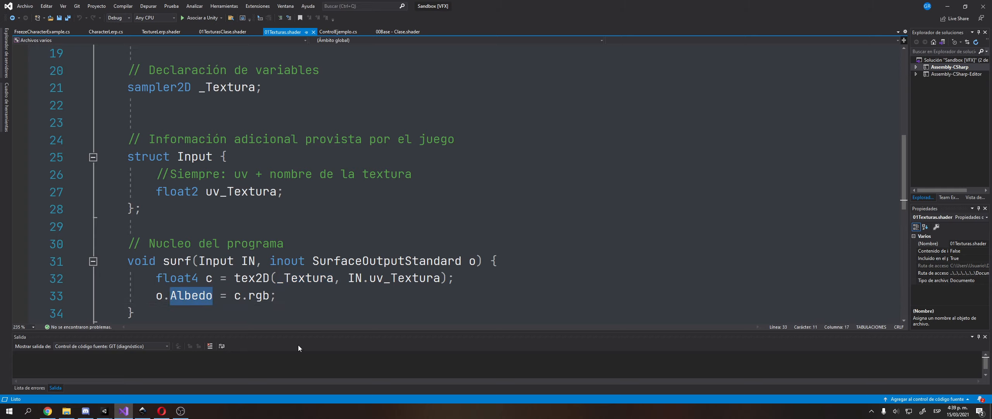
{"action": "left_click_drag", "start_coordinate": [156, 280], "coordinate": [354, 294]}
{"action": "left_click", "coordinate": [356, 294]}
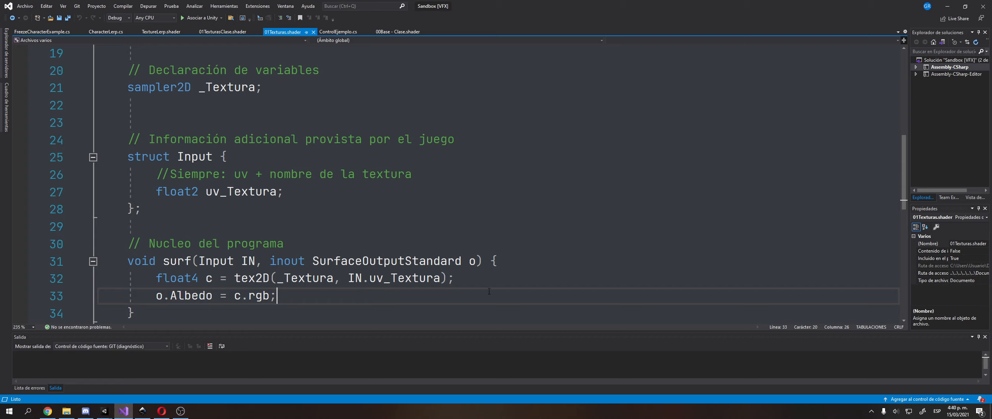
{"action": "double_click", "coordinate": [243, 279]}
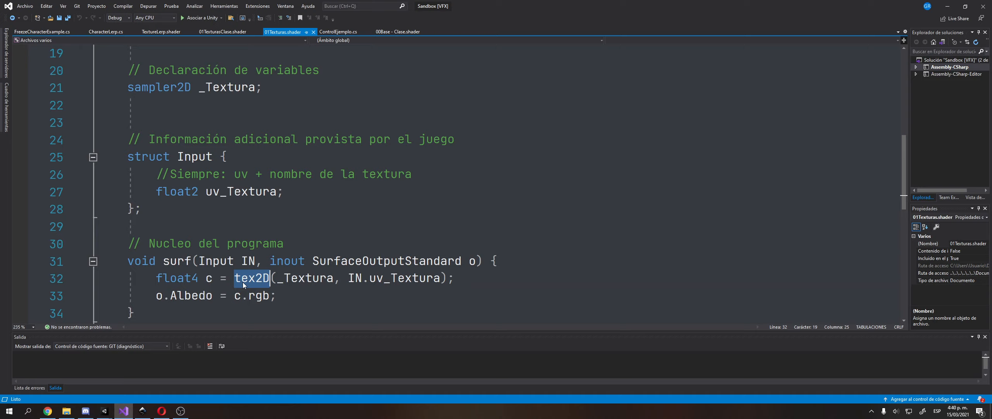
{"action": "left_click_drag", "start_coordinate": [348, 278], "coordinate": [439, 275]}
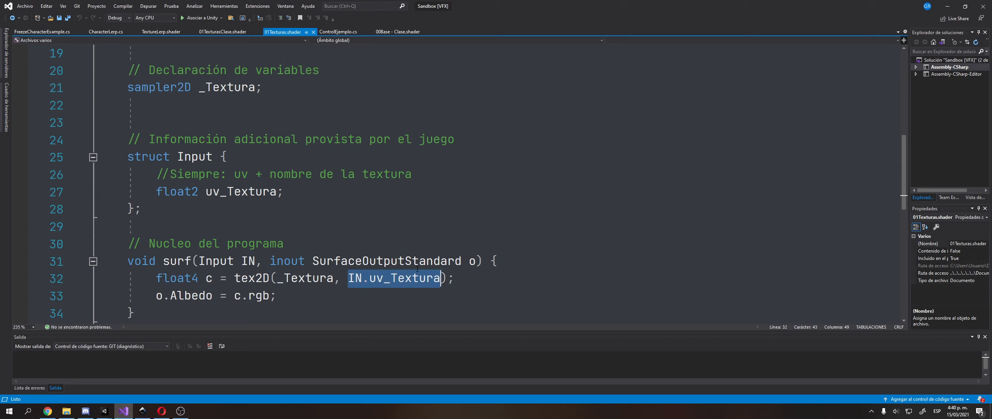
{"action": "double_click", "coordinate": [262, 278]}
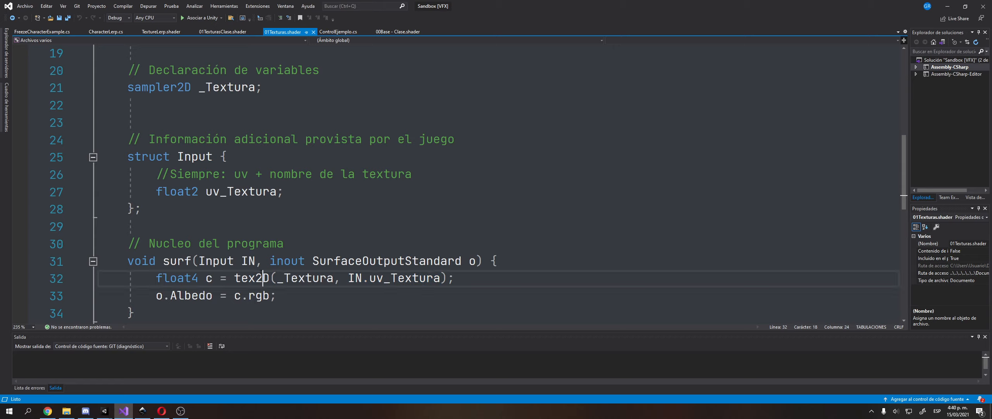
Add a Sample Texture 2D node to the graph via a 'tex' node search.
{"action": "mouse_move", "coordinate": [105, 411]}
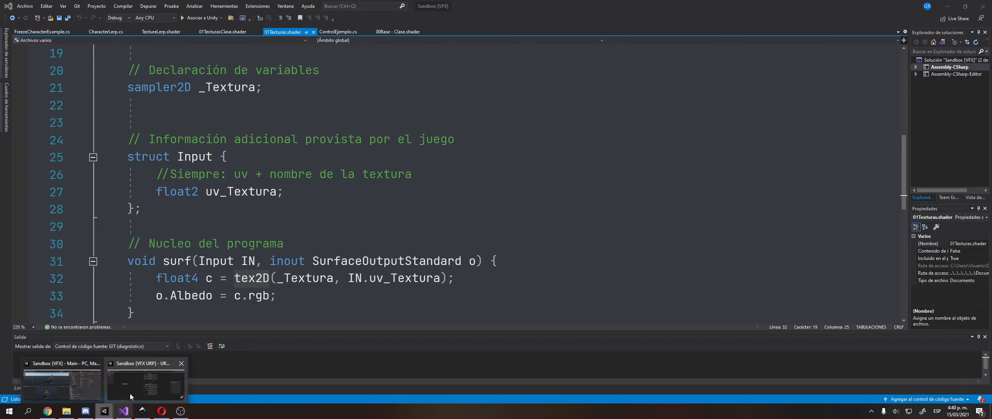
{"action": "left_click", "coordinate": [136, 392]}
{"action": "right_click", "coordinate": [222, 248]}
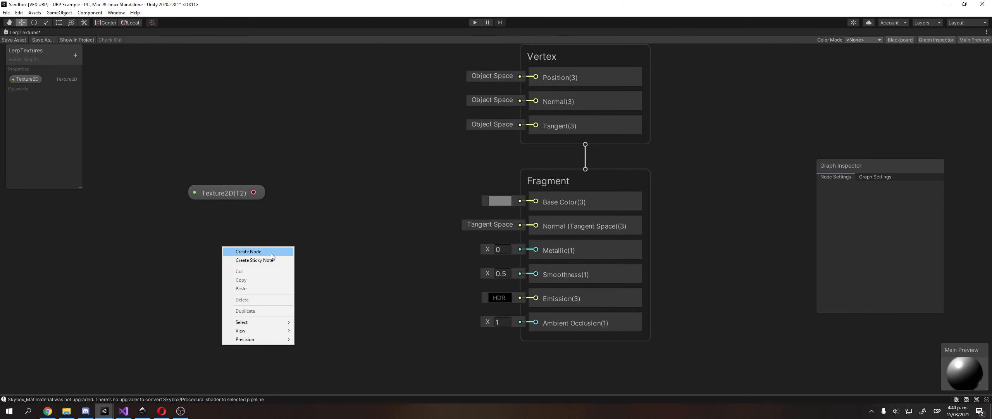
{"action": "left_click", "coordinate": [271, 253]}
{"action": "type", "text": "text"}
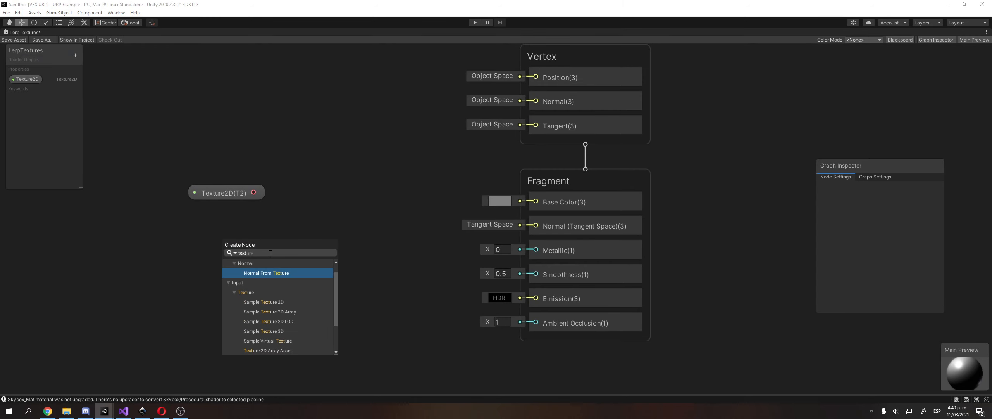
{"action": "type", "text": "2"}
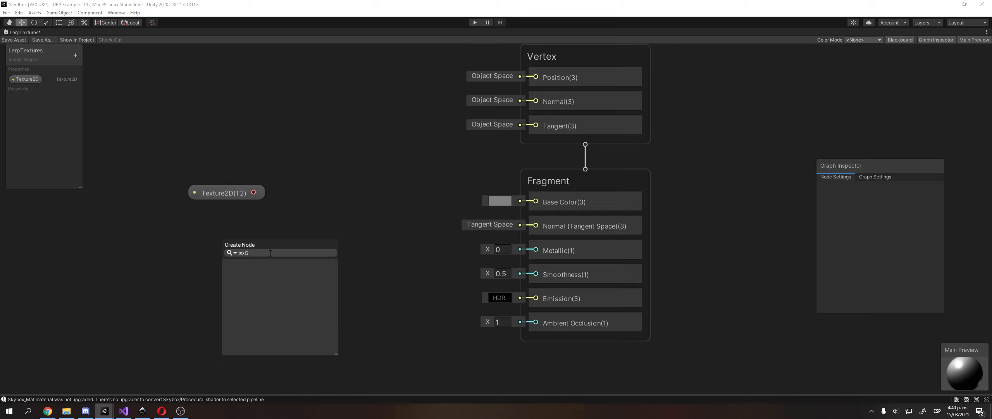
{"action": "key", "text": "BackSpace"}
{"action": "key", "text": "BackSpace"}
{"action": "key", "text": "BackSpace"}
{"action": "key", "text": "BackSpace"}
{"action": "key", "text": "BackSpace"}
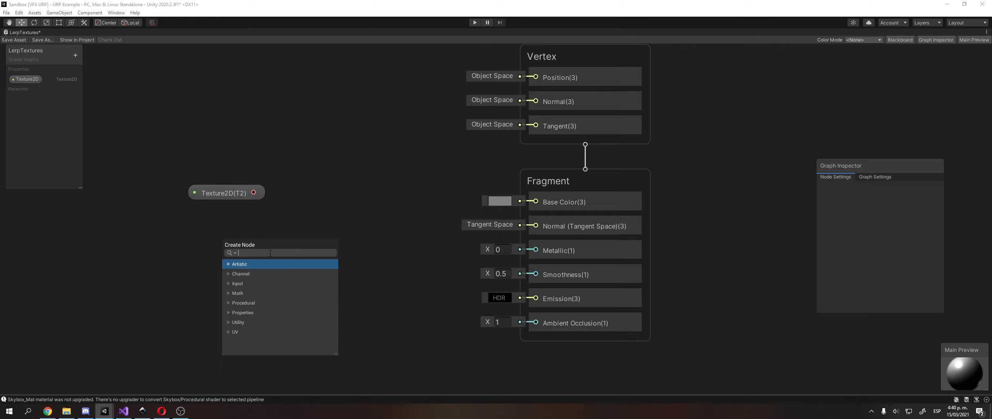
{"action": "type", "text": "tex"}
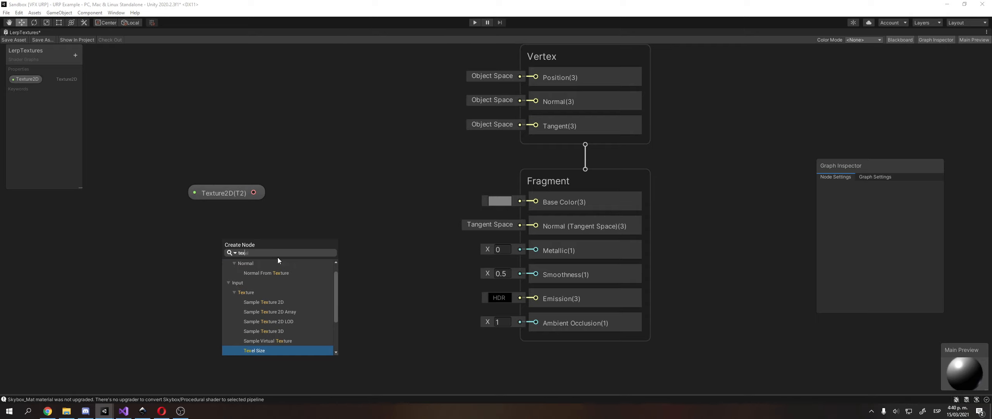
{"action": "left_click", "coordinate": [287, 302]}
Wire Texture2D into the sampler's Texture input and its RGBA output into Base Color.
{"action": "scroll", "coordinate": [304, 220], "scroll_direction": "down", "scroll_amount": 2}
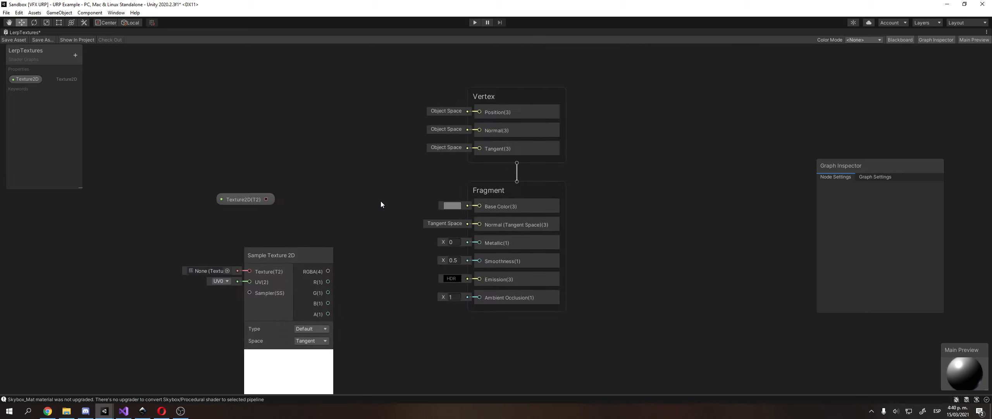
{"action": "middle_click_drag", "start_coordinate": [381, 201], "coordinate": [444, 162]}
{"action": "middle_click_drag", "start_coordinate": [320, 224], "coordinate": [362, 221]}
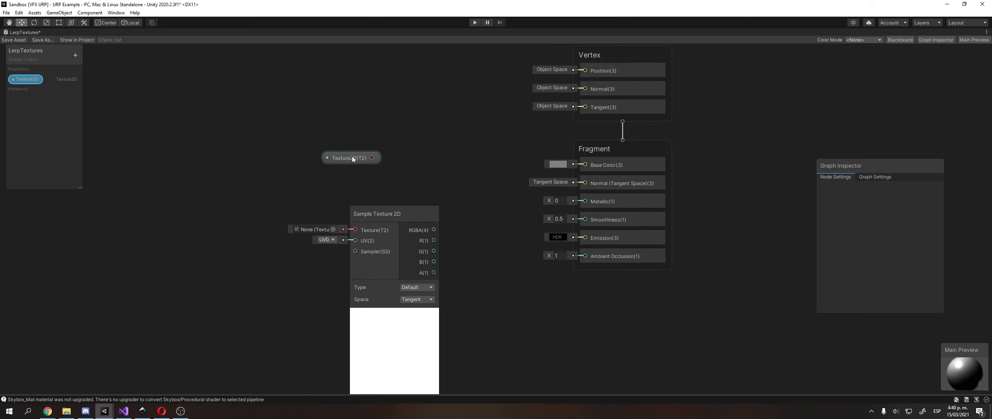
{"action": "left_click_drag", "start_coordinate": [353, 159], "coordinate": [213, 199]}
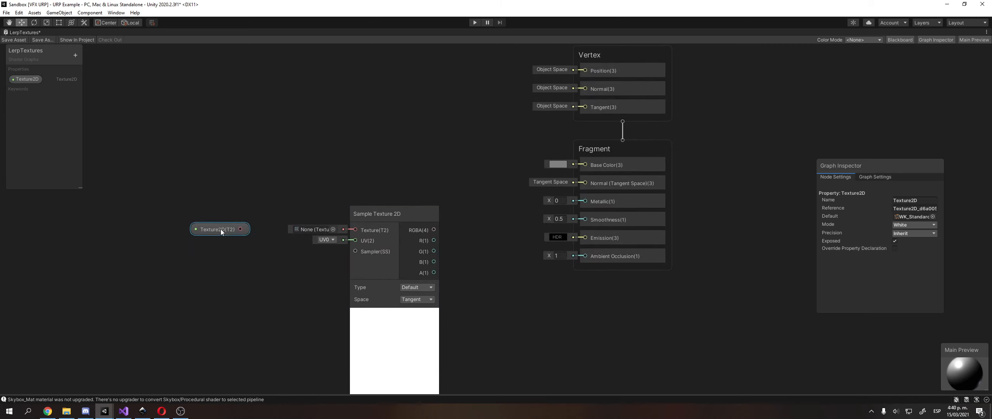
{"action": "left_click_drag", "start_coordinate": [381, 214], "coordinate": [362, 160]}
{"action": "scroll", "coordinate": [316, 158], "scroll_direction": "up", "scroll_amount": 2}
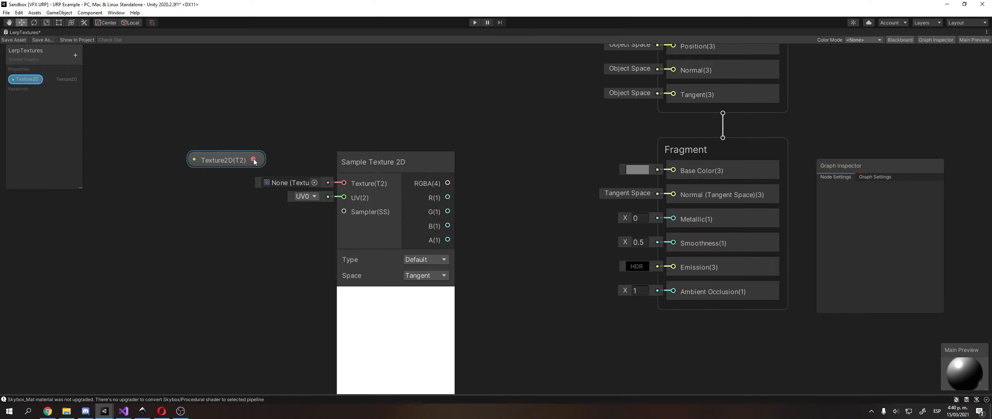
{"action": "left_click_drag", "start_coordinate": [253, 159], "coordinate": [347, 182]}
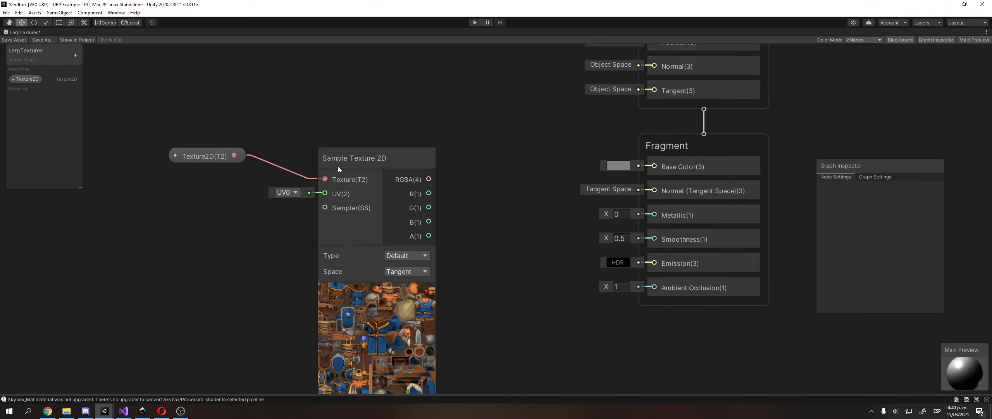
{"action": "scroll", "coordinate": [430, 163], "scroll_direction": "down", "scroll_amount": 1}
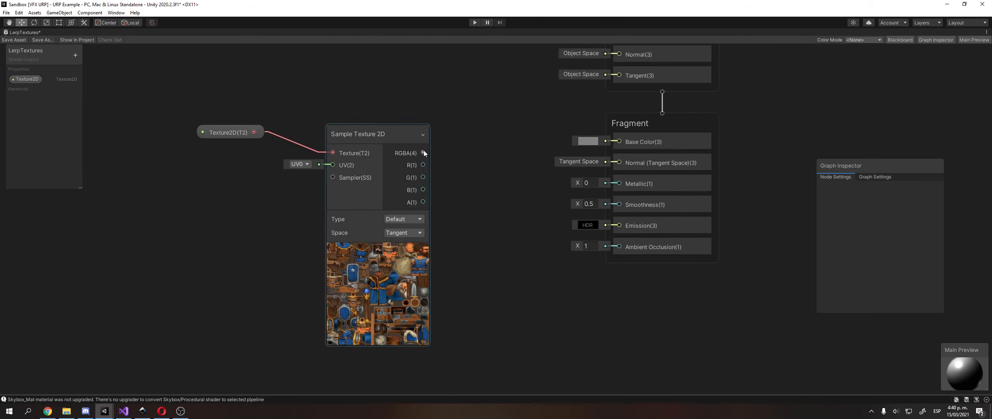
{"action": "left_click_drag", "start_coordinate": [422, 151], "coordinate": [602, 142]}
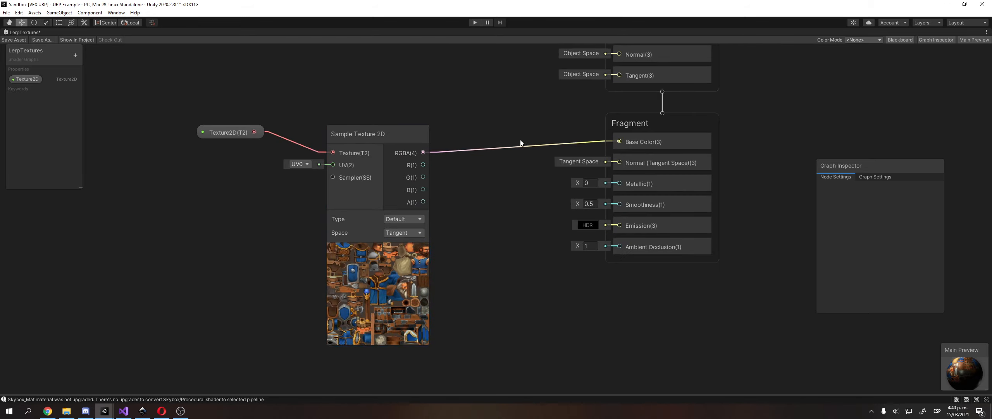
{"action": "middle_click_drag", "start_coordinate": [521, 139], "coordinate": [504, 143]}
Rotate the preview sphere and move the Main Preview and Graph Inspector panels aside.
{"action": "left_click_drag", "start_coordinate": [962, 355], "coordinate": [957, 358]}
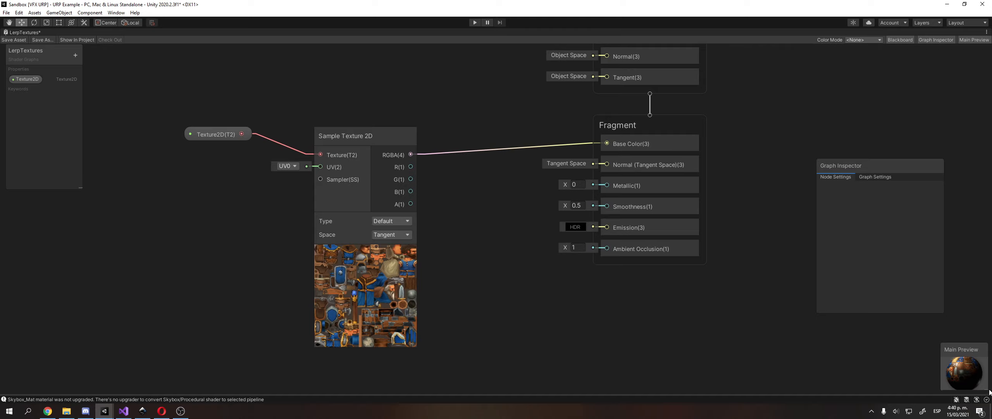
{"action": "left_click_drag", "start_coordinate": [990, 392], "coordinate": [693, 289]}
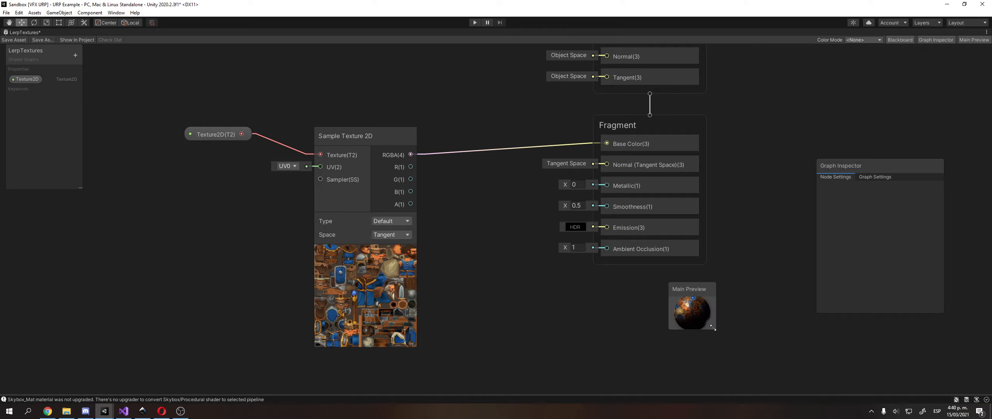
{"action": "left_click_drag", "start_coordinate": [713, 327], "coordinate": [774, 383]}
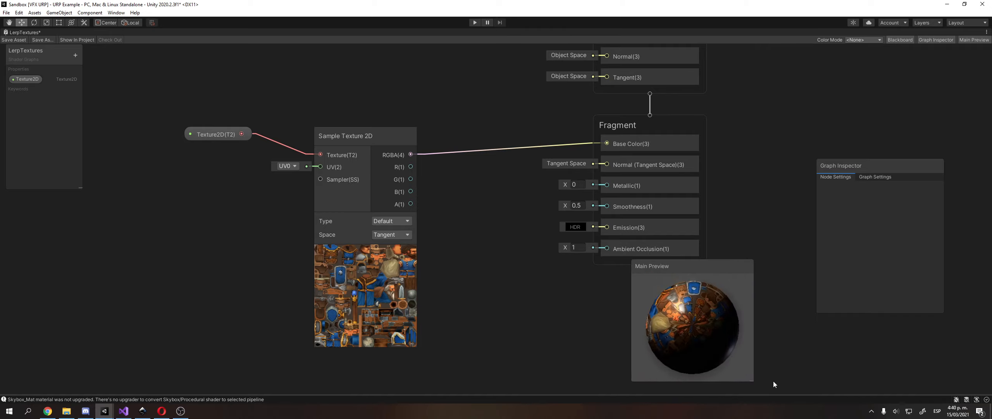
{"action": "left_click_drag", "start_coordinate": [702, 266], "coordinate": [806, 74]}
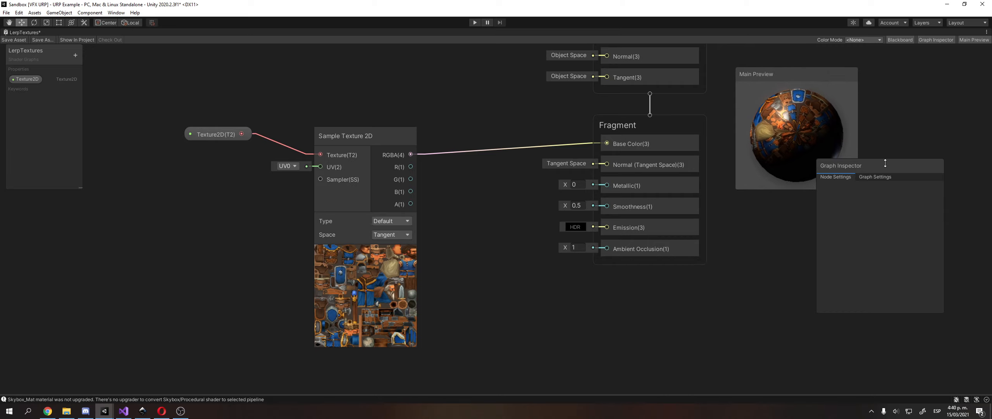
{"action": "left_click_drag", "start_coordinate": [894, 168], "coordinate": [813, 211]}
{"action": "middle_click_drag", "start_coordinate": [515, 158], "coordinate": [577, 170]}
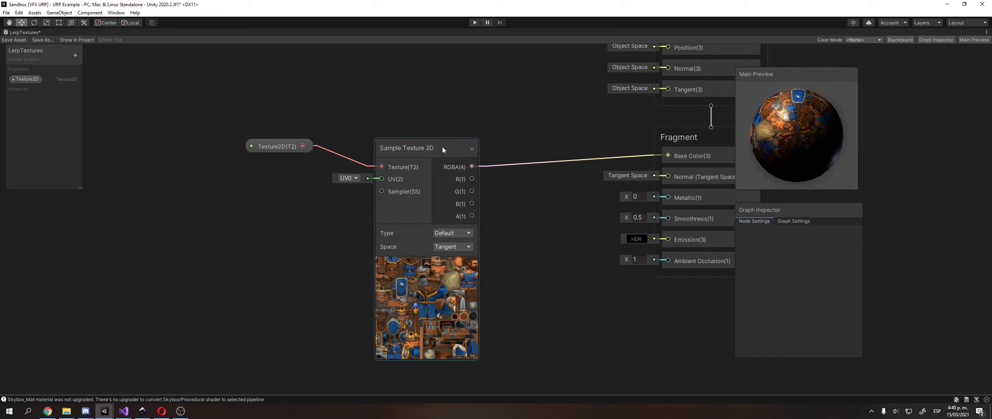
Move the Sample Texture 2D and Texture2D nodes up-left, keeping UV0, and zoom out.
{"action": "left_click_drag", "start_coordinate": [442, 147], "coordinate": [423, 121]}
{"action": "left_click_drag", "start_coordinate": [256, 148], "coordinate": [217, 116]}
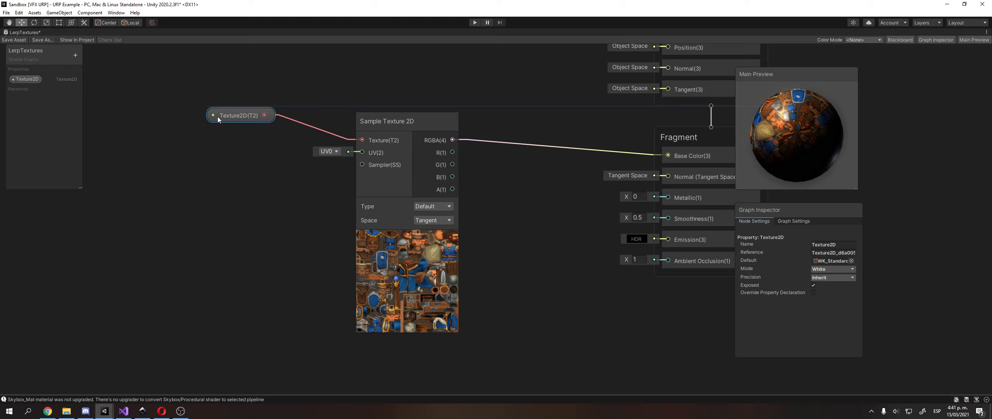
{"action": "left_click", "coordinate": [321, 155]}
{"action": "left_click", "coordinate": [326, 153]}
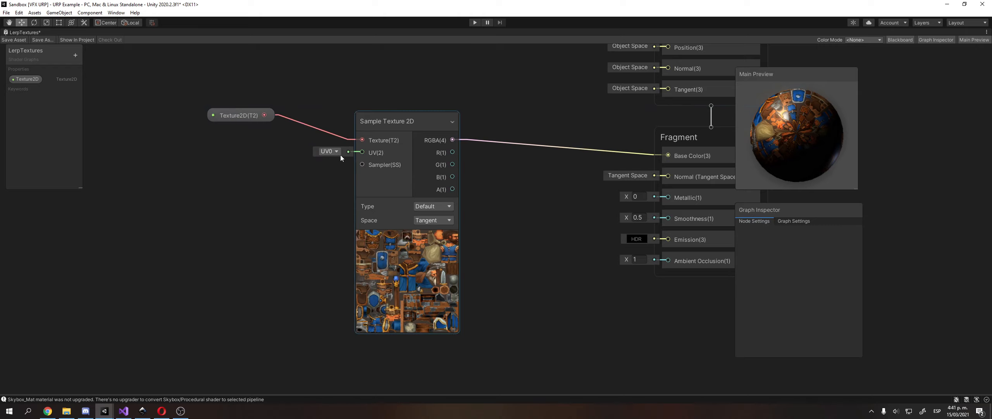
{"action": "left_click_drag", "start_coordinate": [387, 118], "coordinate": [342, 94]}
{"action": "middle_click_drag", "start_coordinate": [499, 179], "coordinate": [494, 207]}
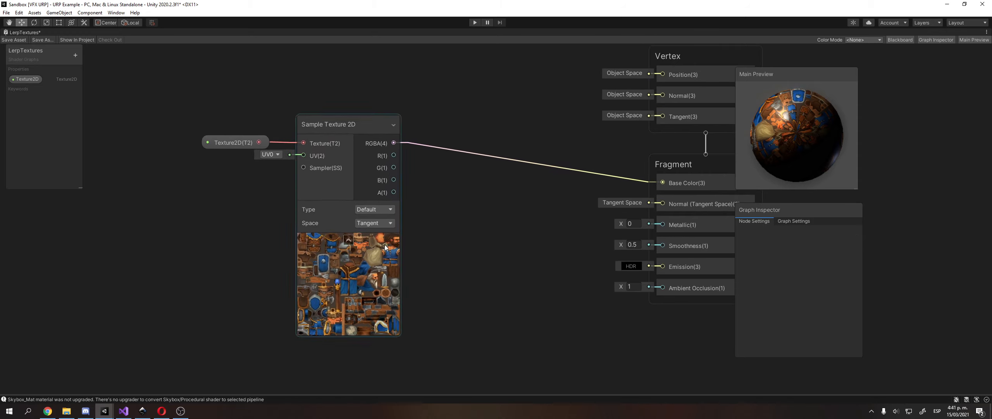
{"action": "scroll", "coordinate": [461, 233], "scroll_direction": "down", "scroll_amount": 3}
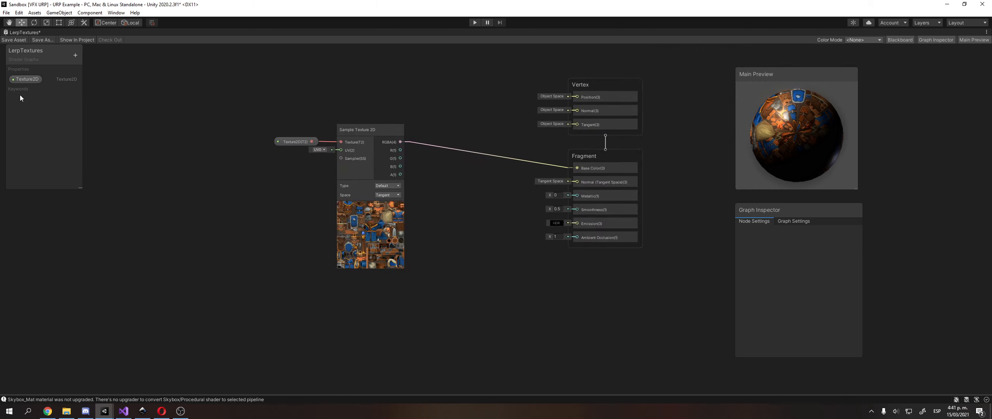
Add a Texture 2 property and rename Texture2D to Texture 1.
{"action": "left_click", "coordinate": [76, 55]}
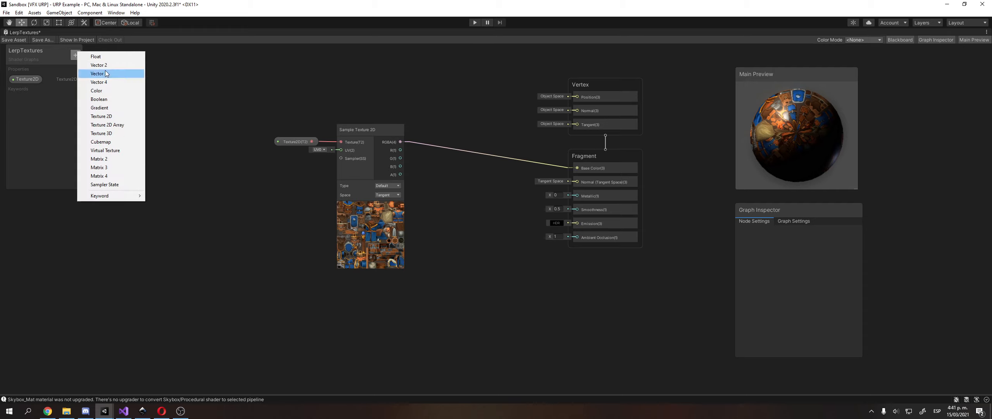
{"action": "left_click", "coordinate": [116, 116]}
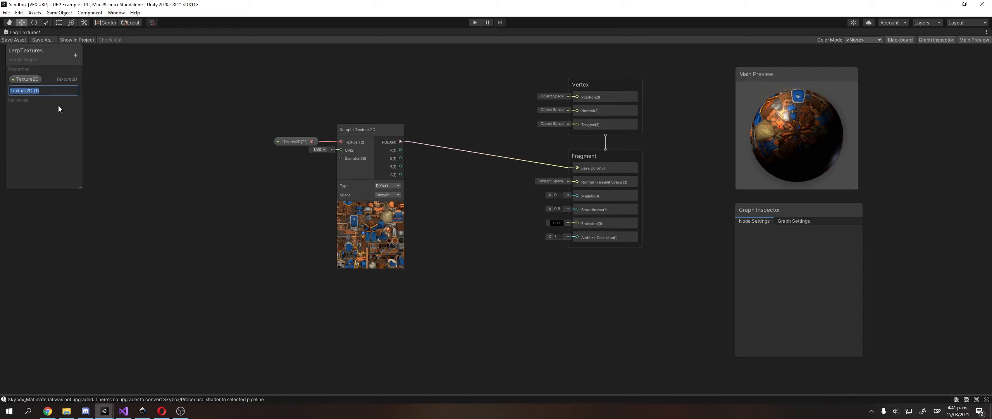
{"action": "type", "text": "Texture"}
{"action": "key", "text": "Return"}
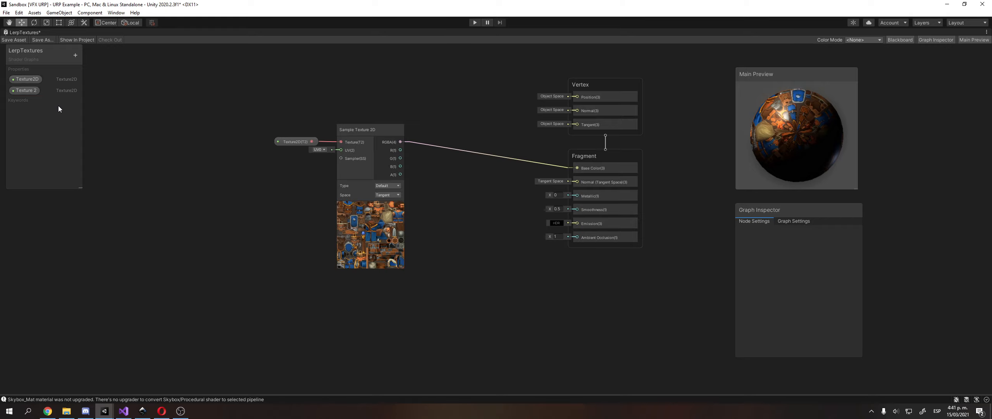
{"action": "double_click", "coordinate": [31, 79]}
{"action": "type", "text": "Texture 1"}
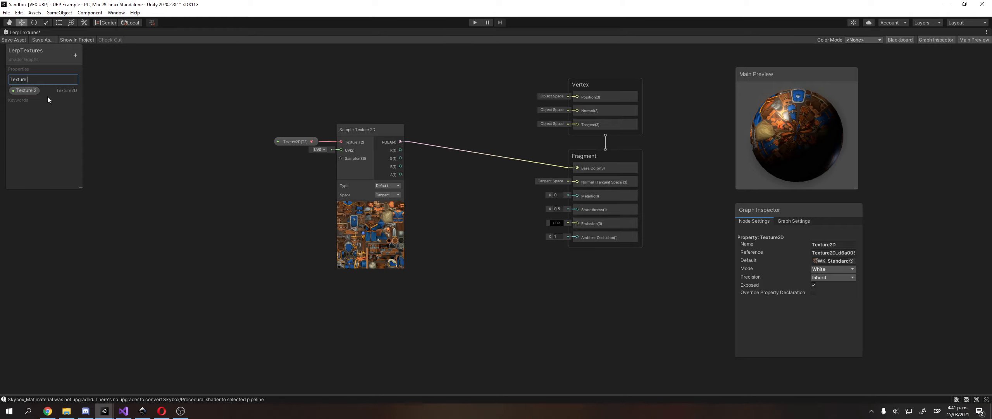
{"action": "key", "text": "Return"}
{"action": "left_click", "coordinate": [193, 181]}
Place a Texture 2 property node on the canvas through the node search.
{"action": "right_click", "coordinate": [193, 181]}
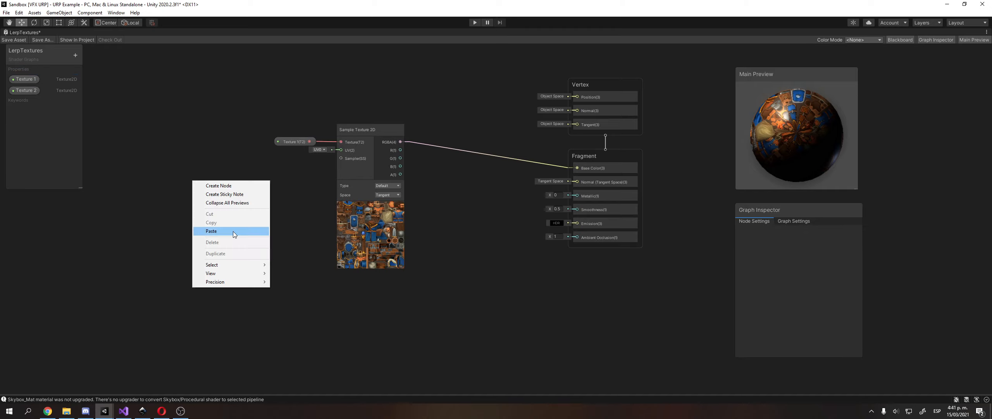
{"action": "left_click", "coordinate": [234, 186]}
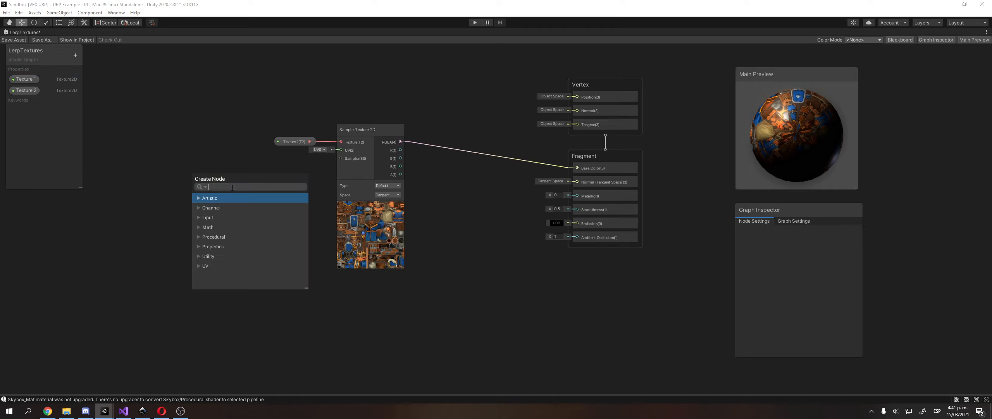
{"action": "type", "text": "pro"}
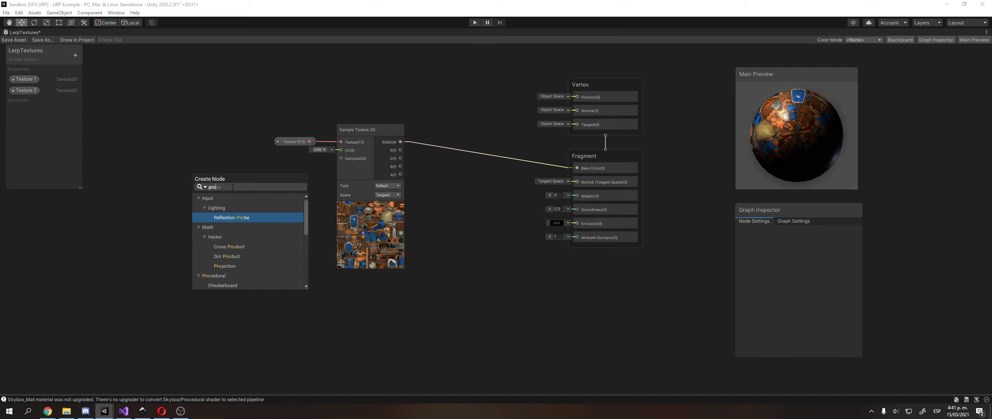
{"action": "type", "text": "e"}
{"action": "key", "text": "BackSpace"}
{"action": "type", "text": "pe"}
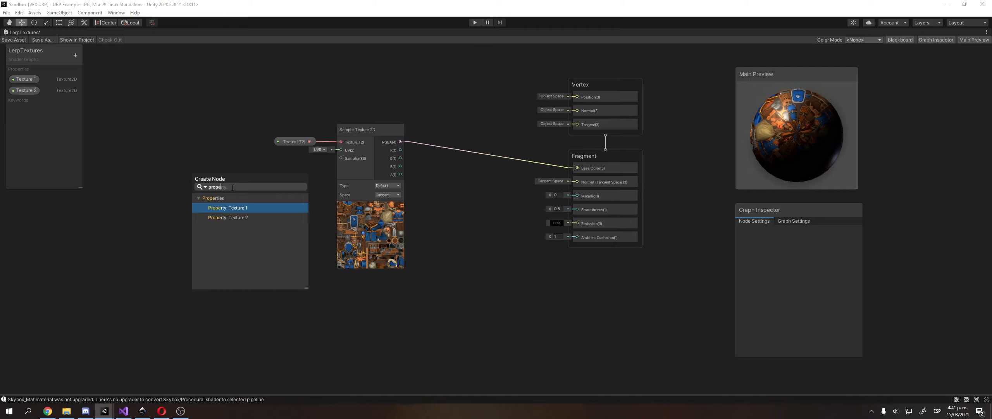
{"action": "left_click", "coordinate": [214, 219]}
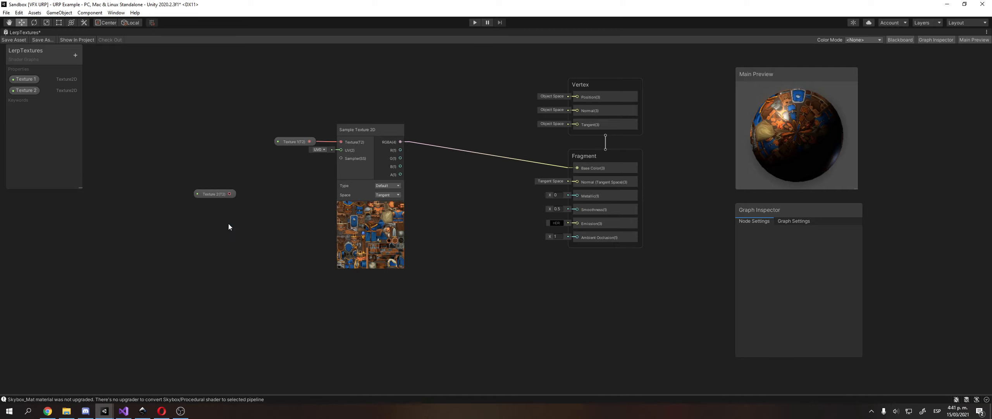
{"action": "left_click", "coordinate": [225, 197]}
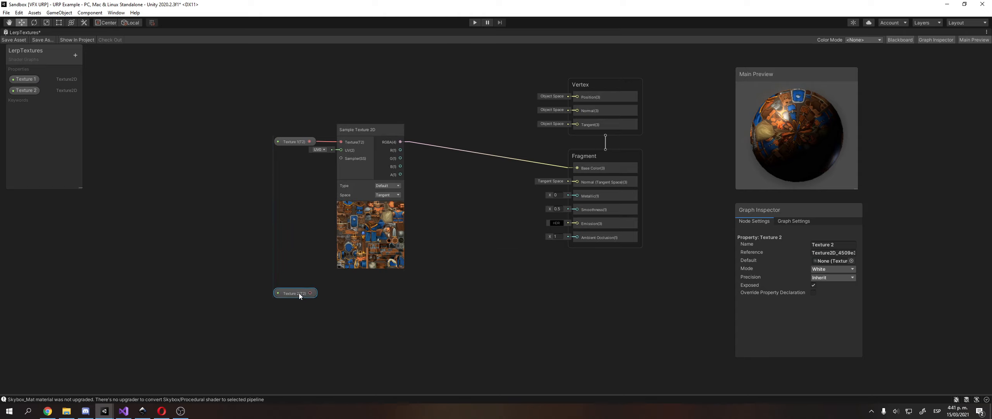
{"action": "left_click_drag", "start_coordinate": [300, 293], "coordinate": [296, 296]}
Duplicate the Sample Texture 2D node and move the copy beside Texture 2.
{"action": "left_click", "coordinate": [388, 129]}
{"action": "key", "text": "ctrl+d"}
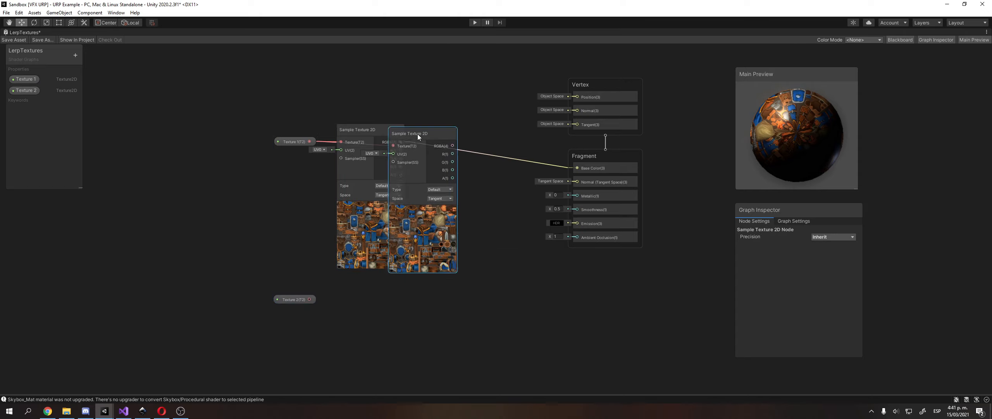
{"action": "left_click_drag", "start_coordinate": [417, 134], "coordinate": [373, 292]}
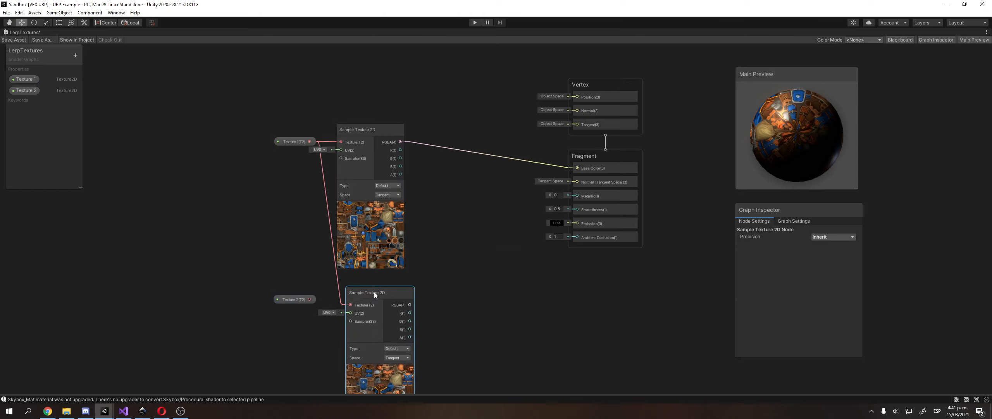
Replace the lower sampler's Texture 1 input with Texture 2.
{"action": "left_click", "coordinate": [333, 245]}
{"action": "key", "text": "Delete"}
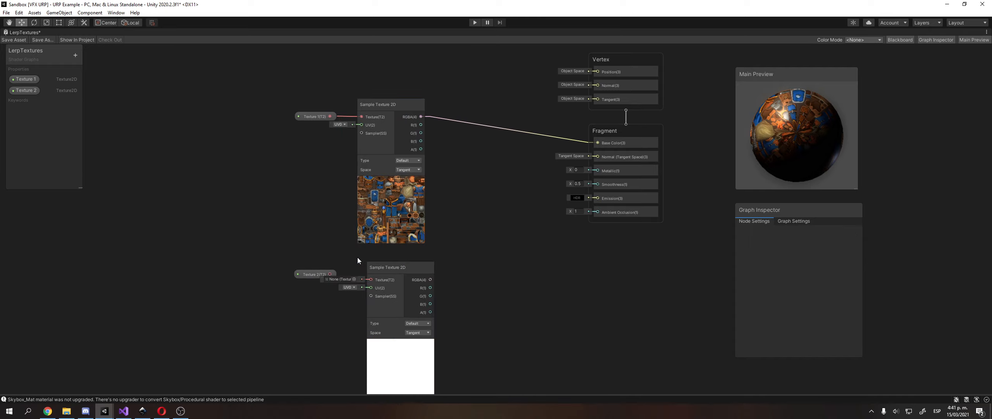
{"action": "left_click_drag", "start_coordinate": [330, 274], "coordinate": [392, 266]}
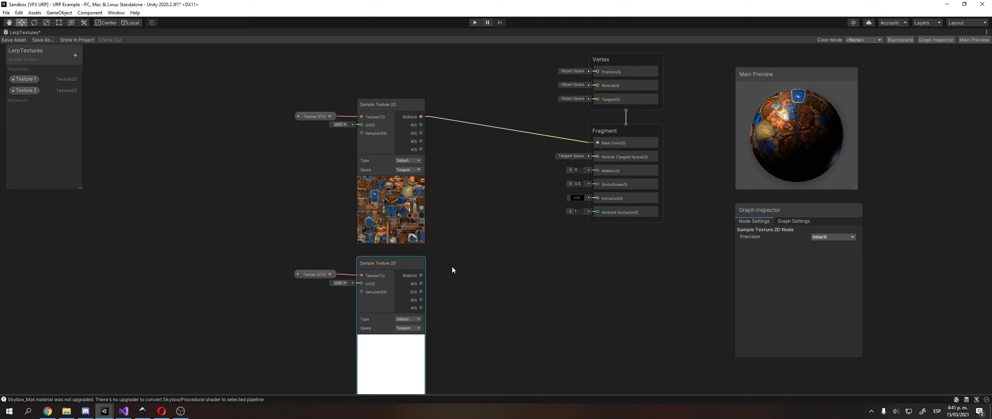
Set Texture 2's default texture to a WK_StandardUnits texture.
{"action": "left_click", "coordinate": [313, 226]}
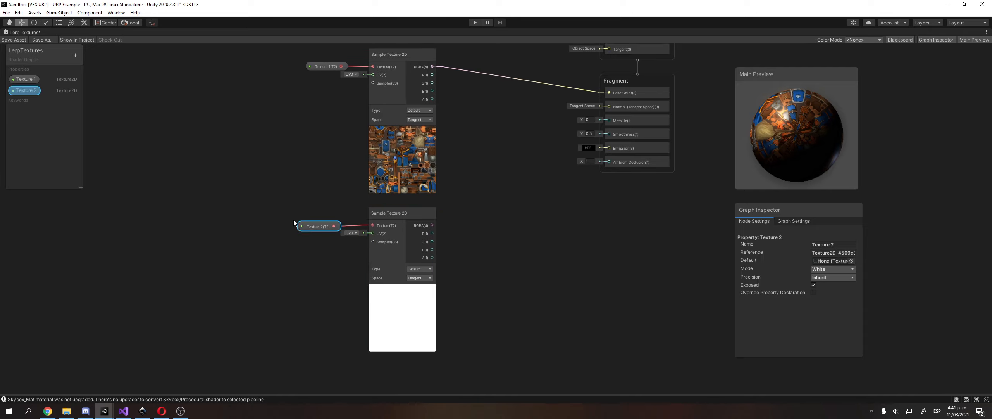
{"action": "left_click", "coordinate": [14, 92]}
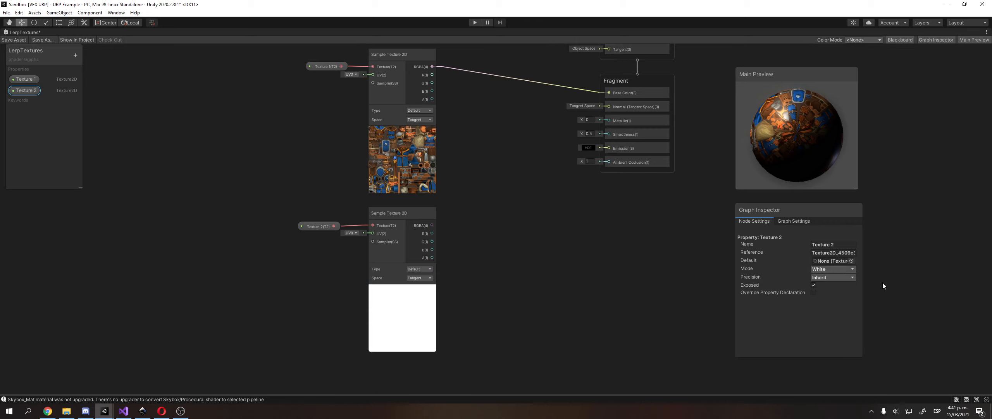
{"action": "left_click", "coordinate": [852, 261]}
{"action": "type", "text": "uni"}
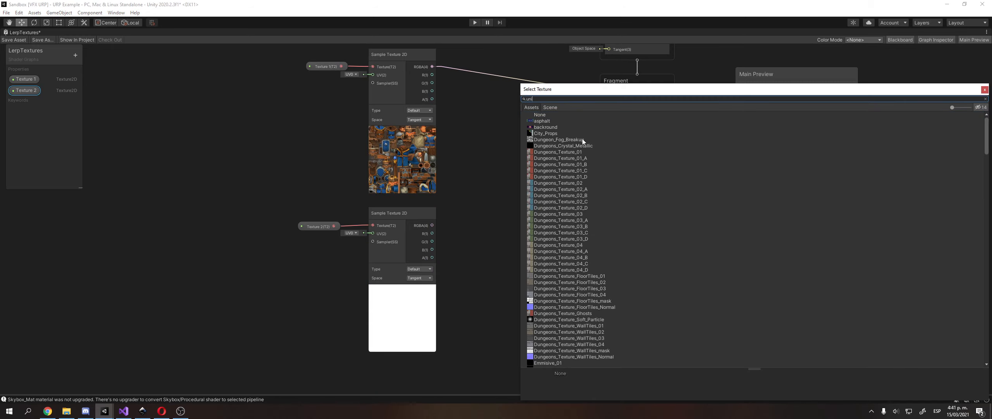
{"action": "type", "text": "t"}
{"action": "double_click", "coordinate": [589, 127]}
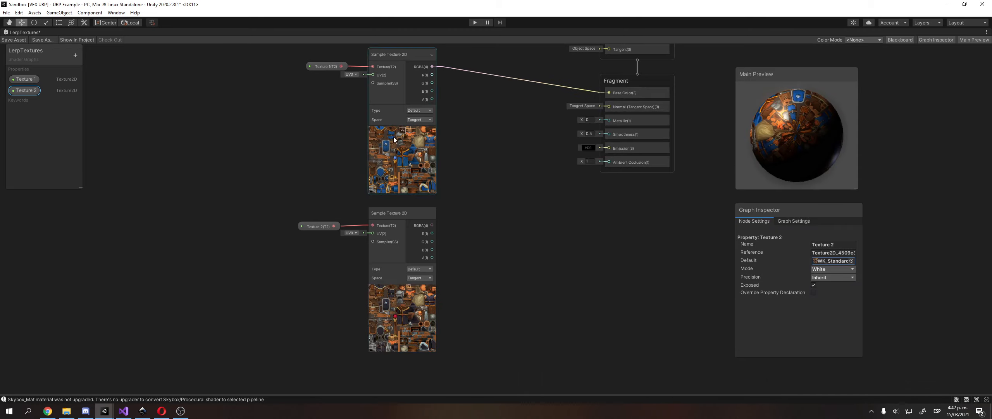
Drive Base Color from the lower sampler's RGBA instead of the top one.
{"action": "middle_click_drag", "start_coordinate": [470, 208], "coordinate": [402, 245]}
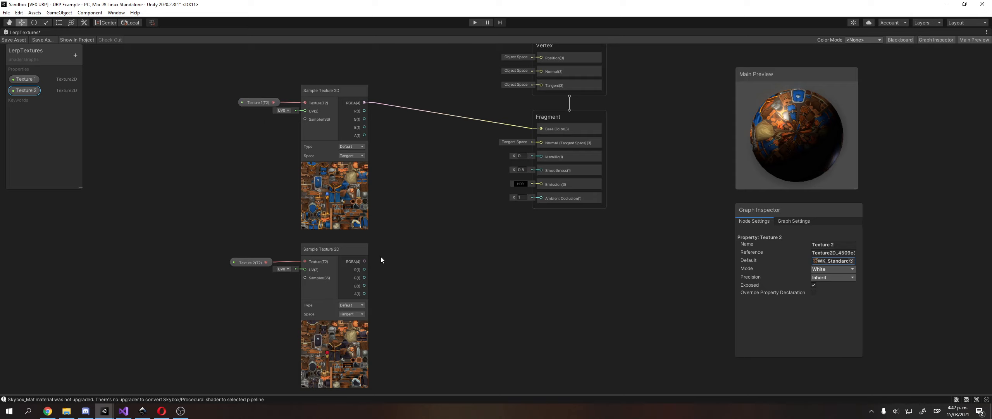
{"action": "left_click", "coordinate": [481, 123]}
{"action": "key", "text": "Delete"}
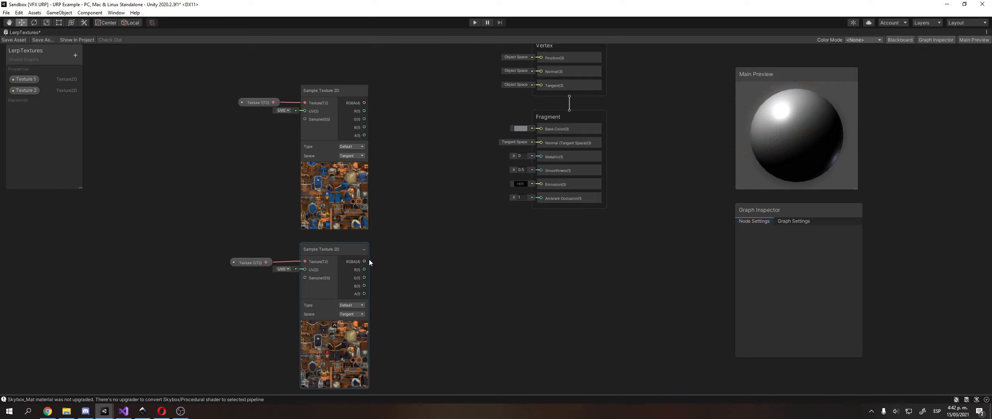
{"action": "left_click_drag", "start_coordinate": [367, 261], "coordinate": [533, 129]}
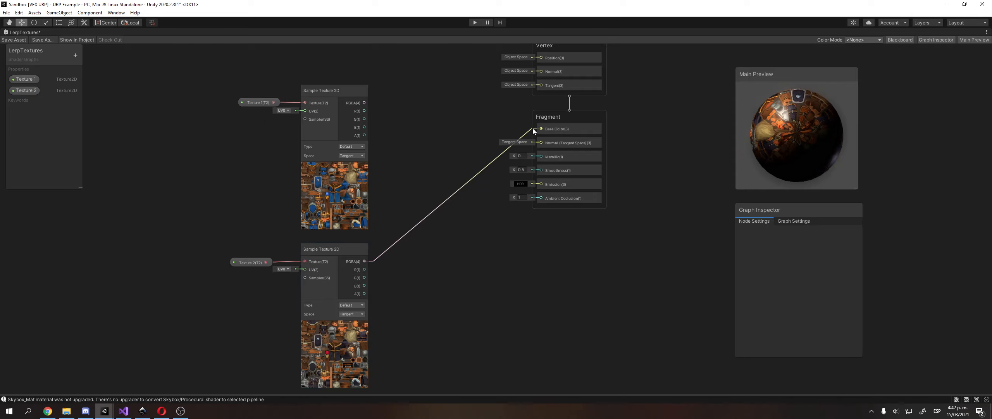
{"action": "left_click_drag", "start_coordinate": [842, 170], "coordinate": [805, 109]}
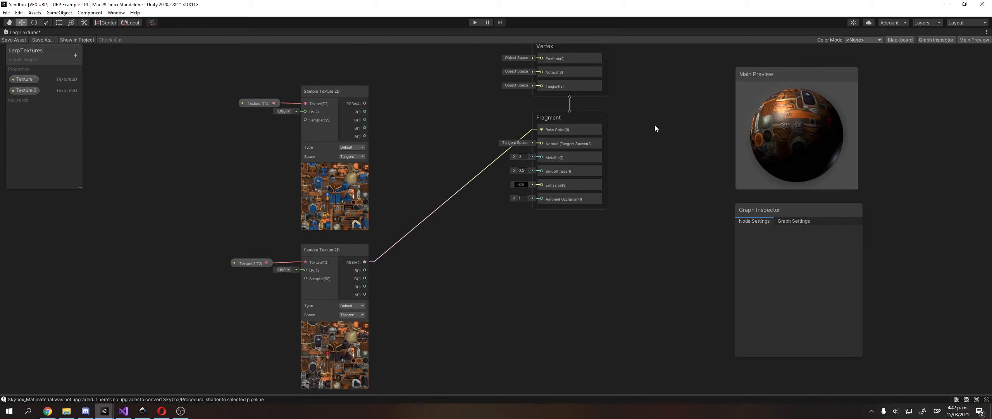
Replace the Base Color link with a Lerp node taking both samplers' RGBA as A and B.
{"action": "left_click", "coordinate": [451, 210]}
{"action": "key", "text": "Delete"}
{"action": "right_click", "coordinate": [439, 196]}
{"action": "left_click", "coordinate": [458, 200]}
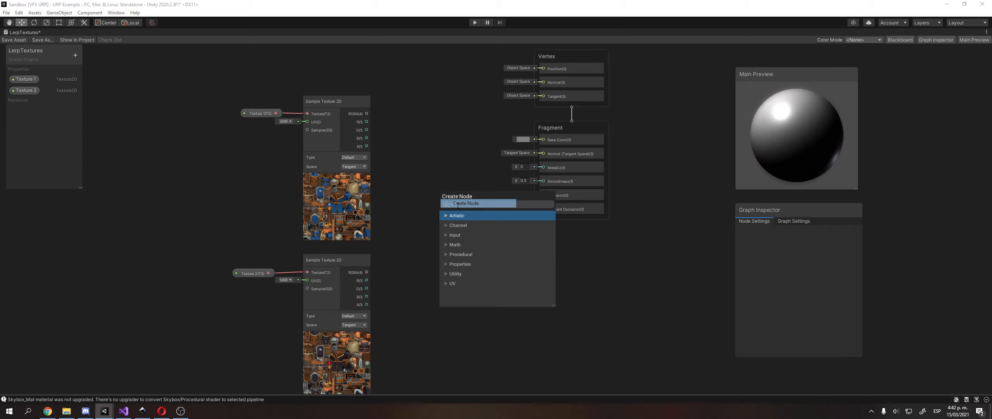
{"action": "type", "text": "lerp"}
{"action": "key", "text": "Down"}
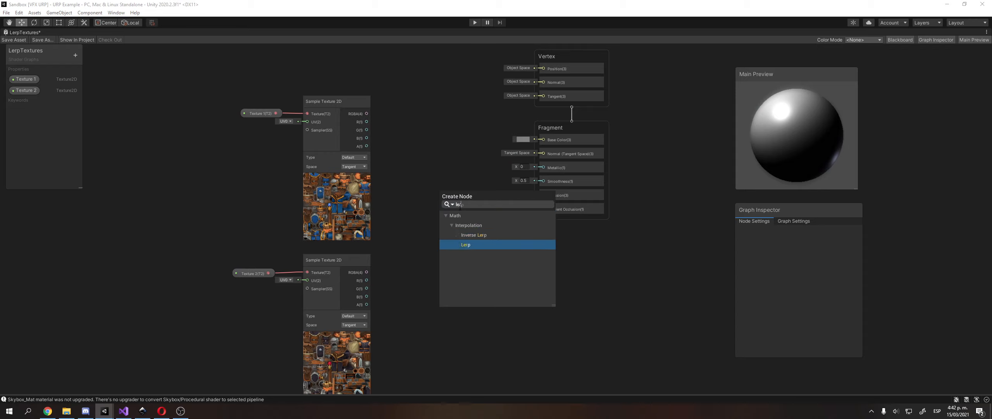
{"action": "key", "text": "Return"}
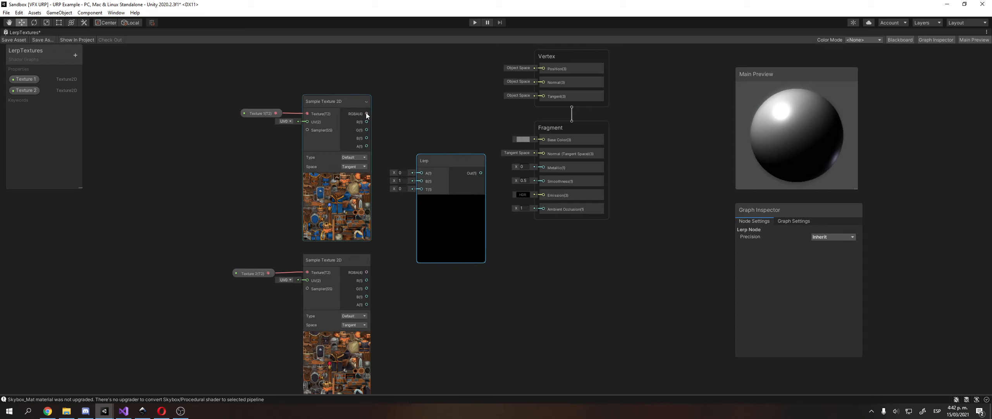
{"action": "left_click_drag", "start_coordinate": [367, 113], "coordinate": [421, 173]}
{"action": "left_click_drag", "start_coordinate": [366, 272], "coordinate": [412, 180]}
{"action": "left_click_drag", "start_coordinate": [457, 157], "coordinate": [538, 138]}
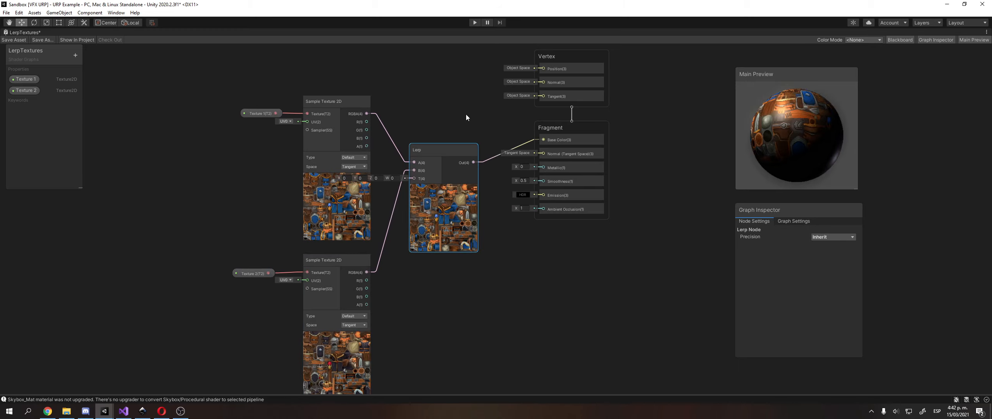
{"action": "middle_click_drag", "start_coordinate": [466, 114], "coordinate": [469, 118]}
{"action": "left_click", "coordinate": [33, 131]}
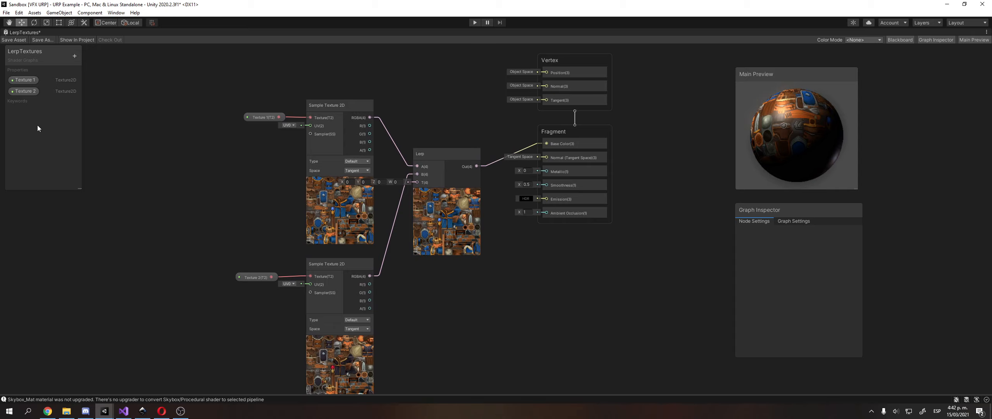
Discard an unwanted Float property and add a Float node to the canvas instead.
{"action": "left_click", "coordinate": [74, 56]}
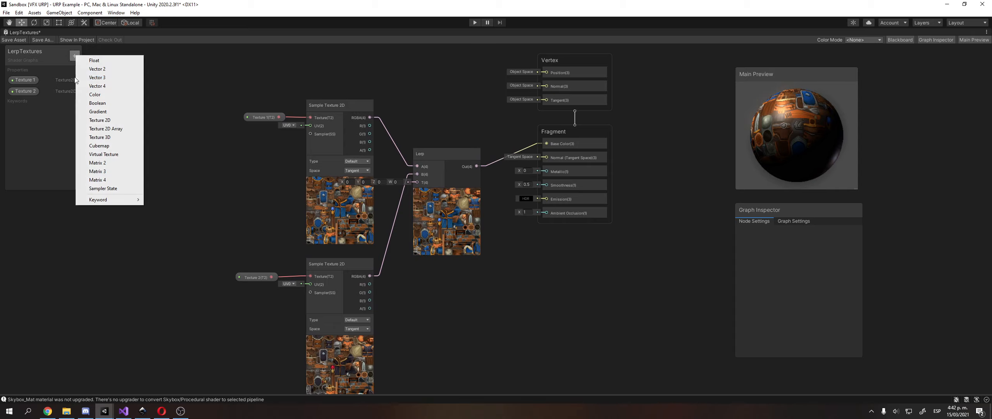
{"action": "left_click", "coordinate": [97, 60]}
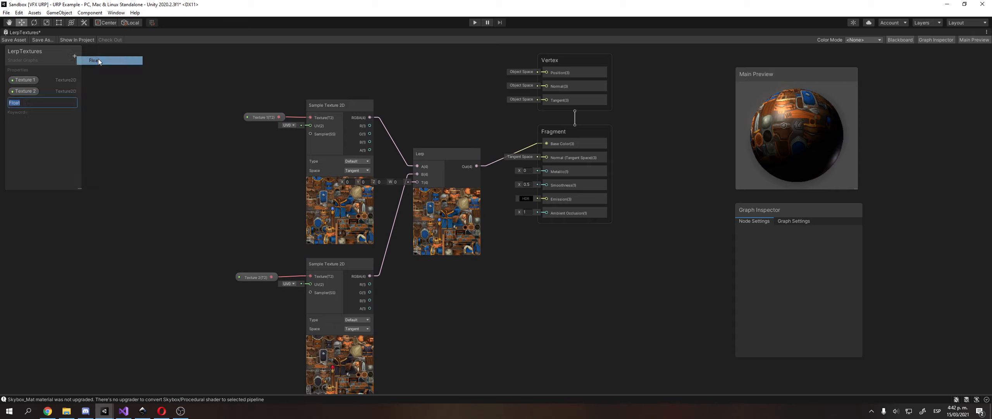
{"action": "left_click", "coordinate": [126, 121]}
{"action": "left_click", "coordinate": [22, 104]}
{"action": "key", "text": "Delete"}
{"action": "right_click", "coordinate": [161, 175]}
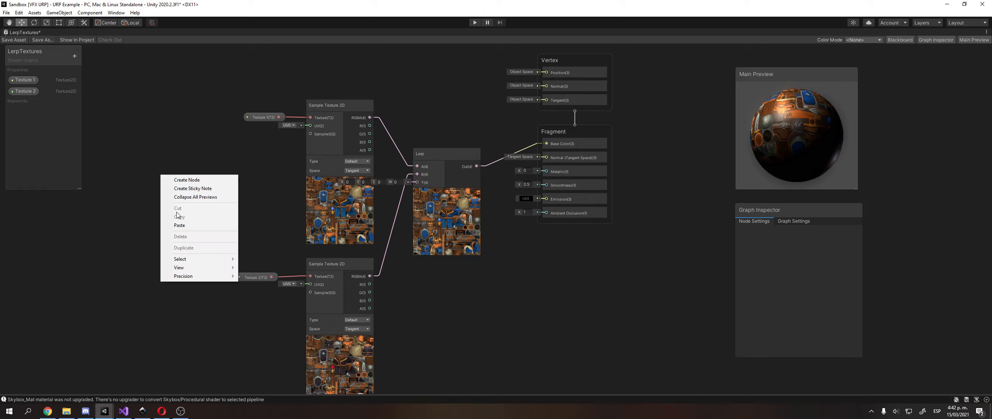
{"action": "left_click", "coordinate": [179, 182]}
{"action": "type", "text": "flo"}
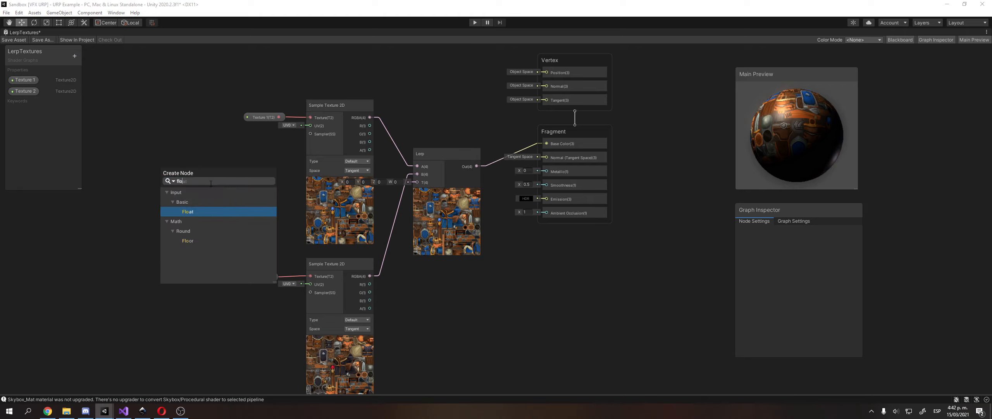
{"action": "key", "text": "Return"}
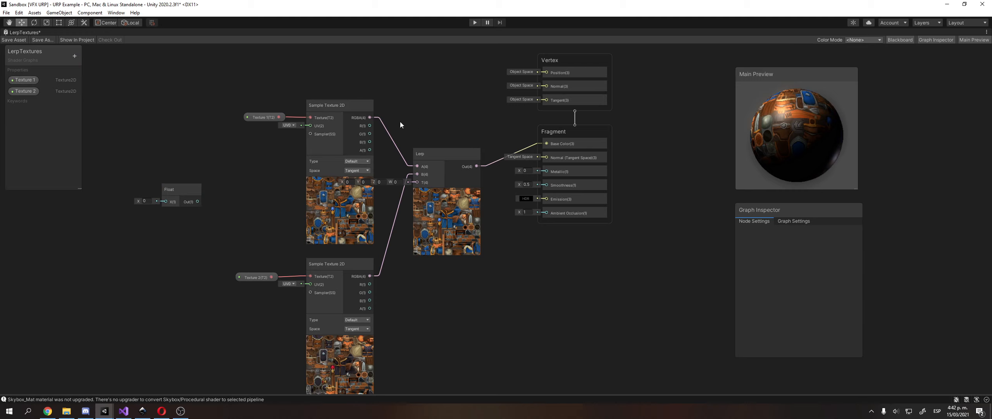
Stack both samplers on the left and wire the Float output into the Lerp's T input.
{"action": "left_click_drag", "start_coordinate": [186, 189], "coordinate": [450, 128]}
{"action": "left_click_drag", "start_coordinate": [366, 130], "coordinate": [220, 104]}
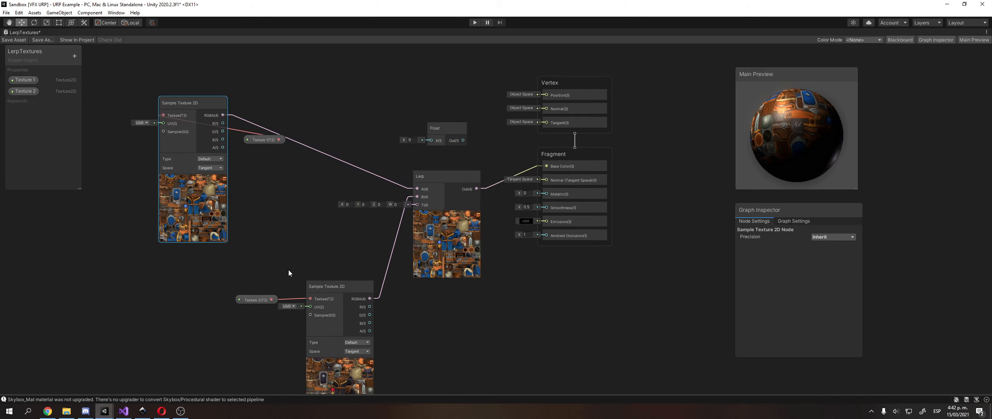
{"action": "left_click_drag", "start_coordinate": [344, 287], "coordinate": [202, 260]}
{"action": "scroll", "coordinate": [381, 155], "scroll_direction": "up", "scroll_amount": 2}
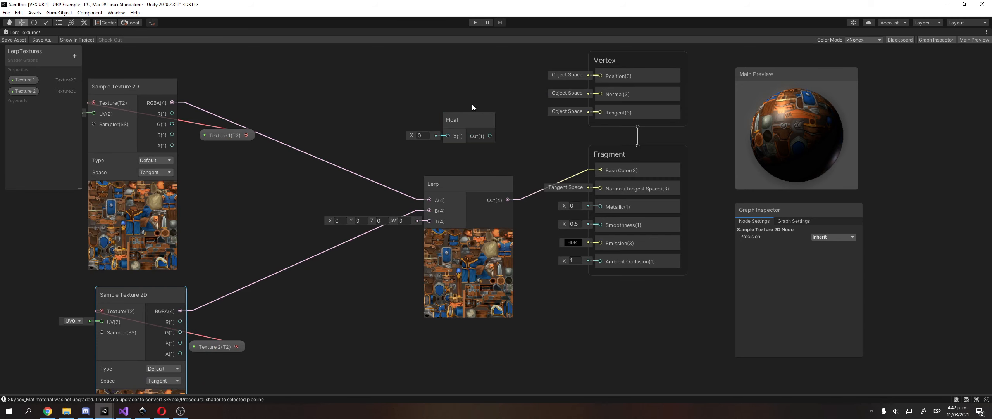
{"action": "left_click_drag", "start_coordinate": [471, 121], "coordinate": [432, 221]}
{"action": "middle_click_drag", "start_coordinate": [393, 168], "coordinate": [450, 151]}
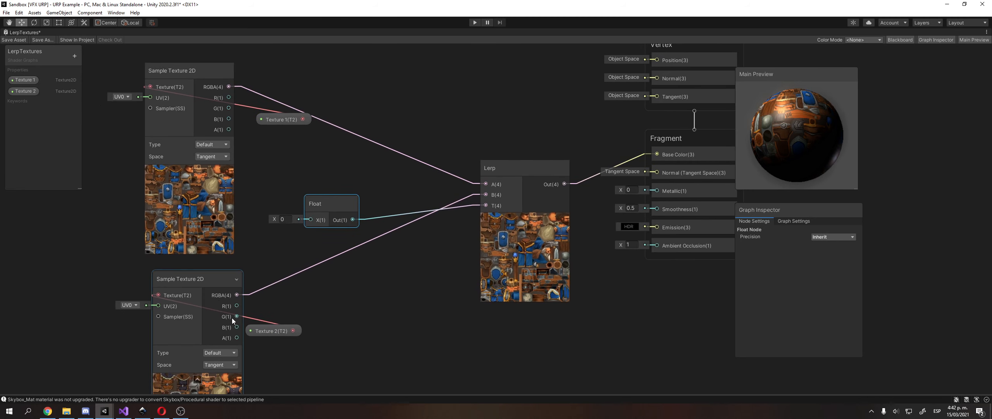
Move the Texture 2 node beside the lower sampler, keeping its UV0 channel.
{"action": "left_click_drag", "start_coordinate": [282, 328], "coordinate": [86, 294]}
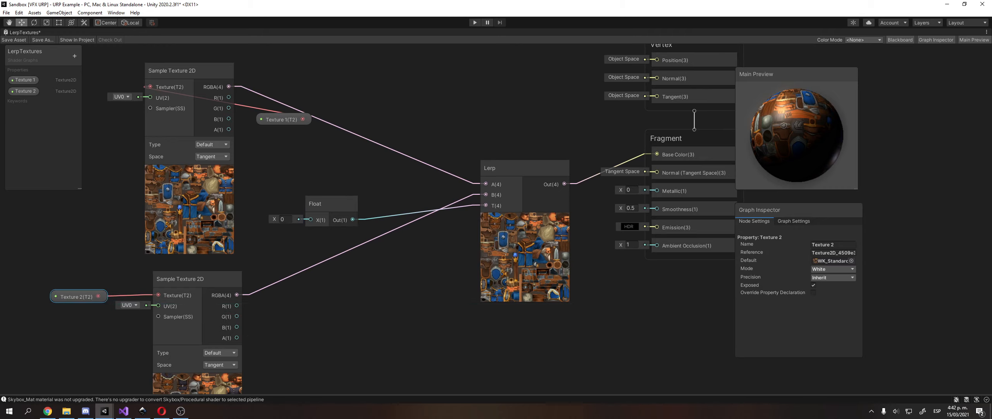
{"action": "middle_click_drag", "start_coordinate": [622, 154], "coordinate": [584, 173]}
{"action": "middle_click_drag", "start_coordinate": [22, 326], "coordinate": [55, 316]}
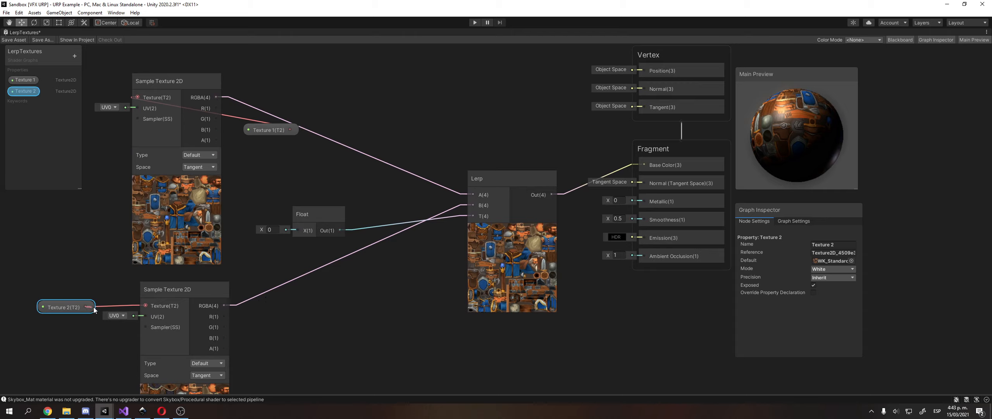
{"action": "left_click_drag", "start_coordinate": [86, 306], "coordinate": [89, 306]}
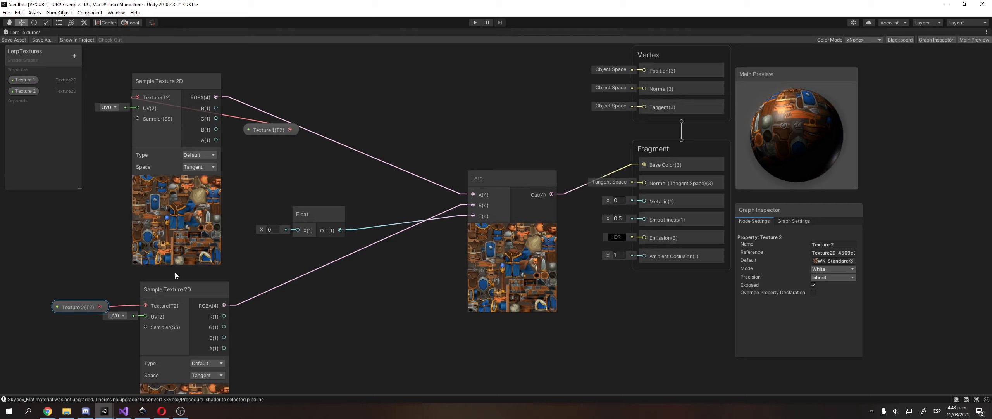
{"action": "left_click", "coordinate": [116, 315]}
{"action": "left_click", "coordinate": [115, 325]}
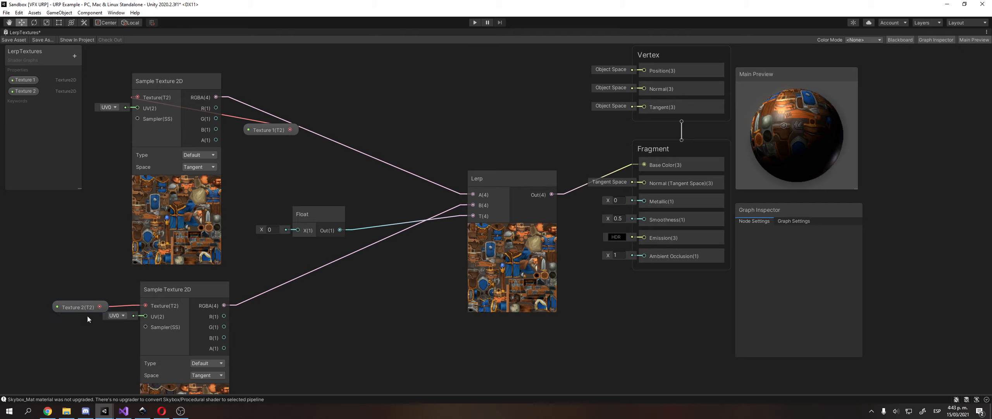
{"action": "left_click_drag", "start_coordinate": [100, 307], "coordinate": [81, 296]}
{"action": "left_click", "coordinate": [85, 297]}
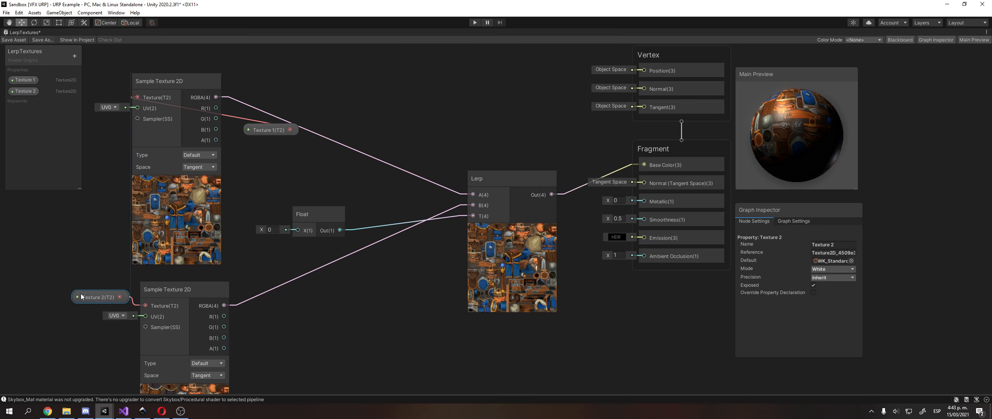
Place Texture 1 beside the upper sampler and set the Float below the Lerp node.
{"action": "left_click_drag", "start_coordinate": [176, 86], "coordinate": [155, 114]}
{"action": "left_click_drag", "start_coordinate": [259, 155], "coordinate": [90, 118]}
{"action": "middle_click_drag", "start_coordinate": [346, 133], "coordinate": [395, 92]}
{"action": "left_click_drag", "start_coordinate": [371, 198], "coordinate": [398, 303]}
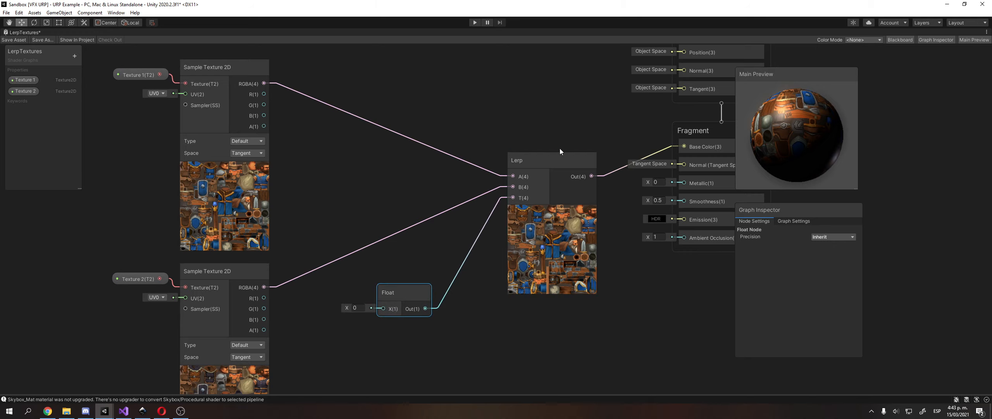
{"action": "left_click_drag", "start_coordinate": [550, 158], "coordinate": [545, 135]}
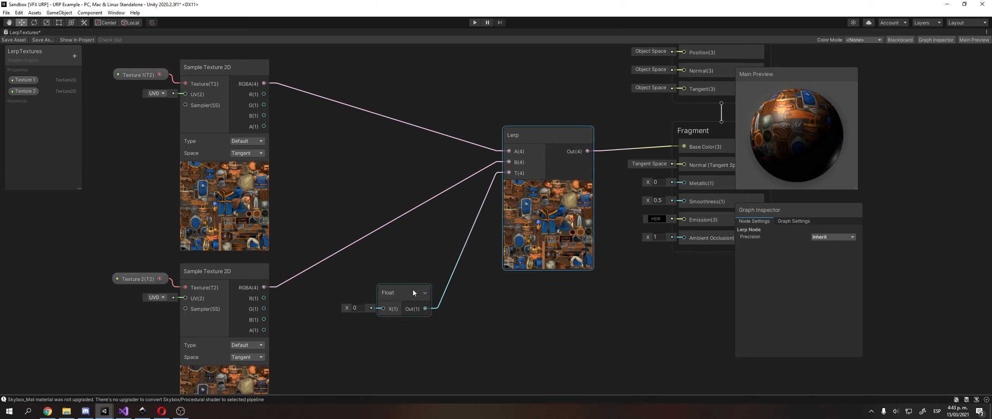
Try Float values 1, 0.5 and 0.9, settling on 1.
{"action": "left_click_drag", "start_coordinate": [413, 290], "coordinate": [443, 267]}
{"action": "left_click", "coordinate": [386, 286]}
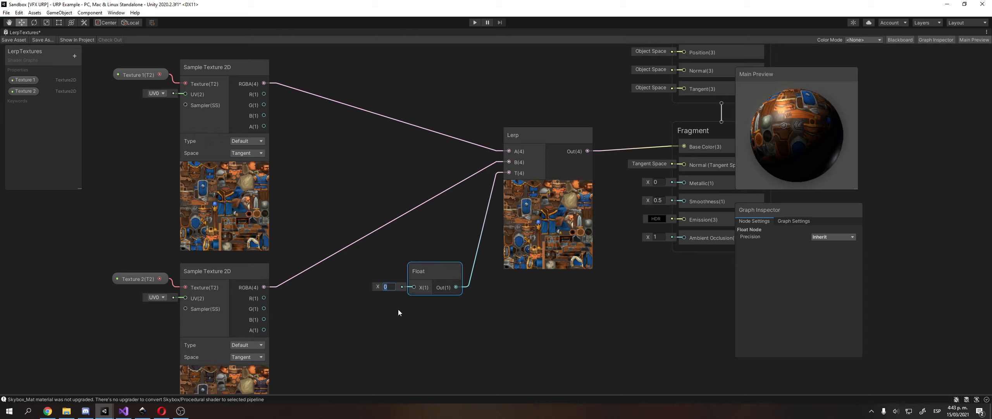
{"action": "type", "text": "1"}
{"action": "key", "text": "Return"}
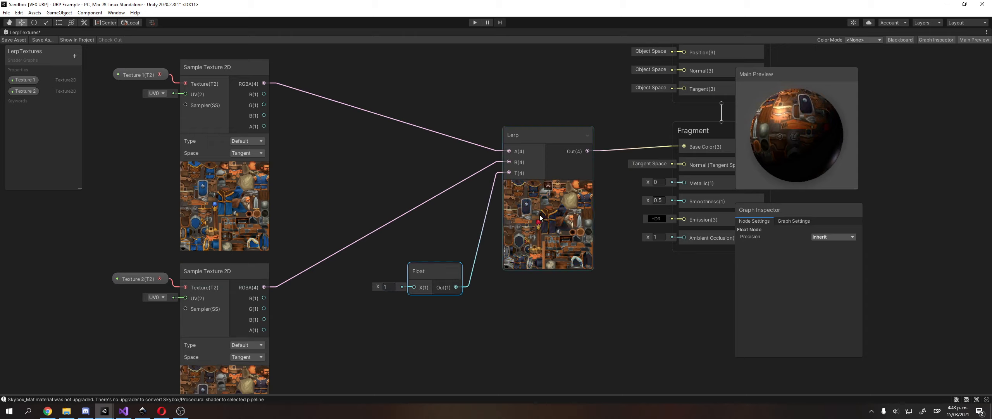
{"action": "left_click", "coordinate": [387, 287]}
{"action": "type", "text": "0.5"}
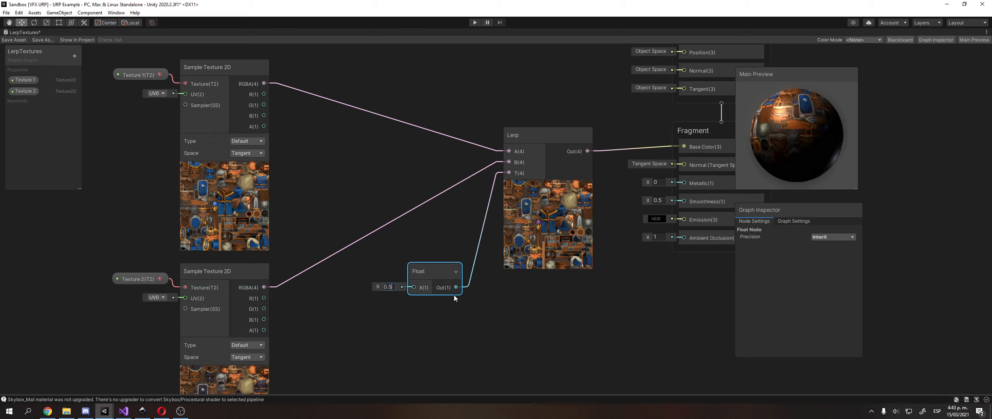
{"action": "key", "text": "BackSpace"}
{"action": "type", "text": "9"}
{"action": "key", "text": "BackSpace"}
{"action": "key", "text": "BackSpace"}
{"action": "key", "text": "BackSpace"}
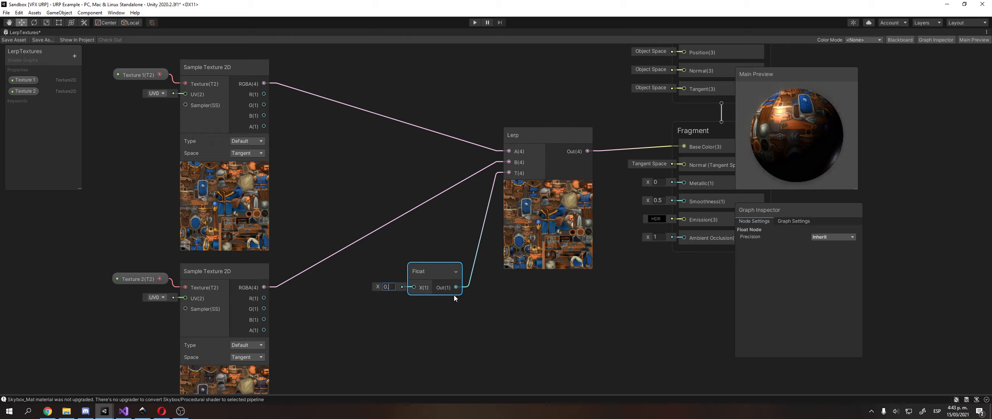
{"action": "type", "text": "1"}
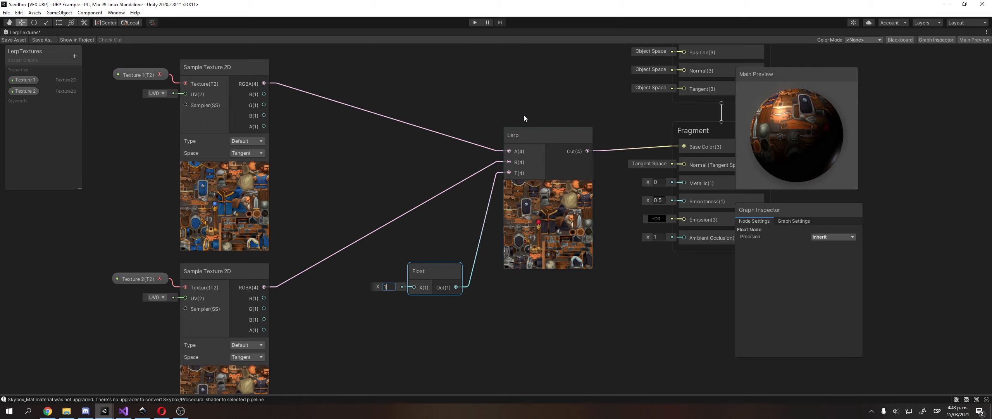
Pan the graph and nudge the Fragment block to view the master stack.
{"action": "middle_click_drag", "start_coordinate": [517, 103], "coordinate": [396, 139]}
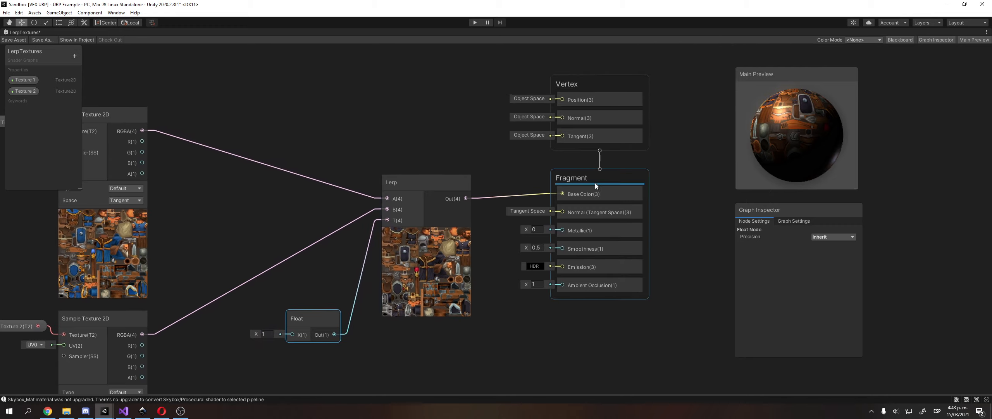
{"action": "left_click_drag", "start_coordinate": [612, 179], "coordinate": [617, 184]}
{"action": "middle_click_drag", "start_coordinate": [468, 149], "coordinate": [542, 100]}
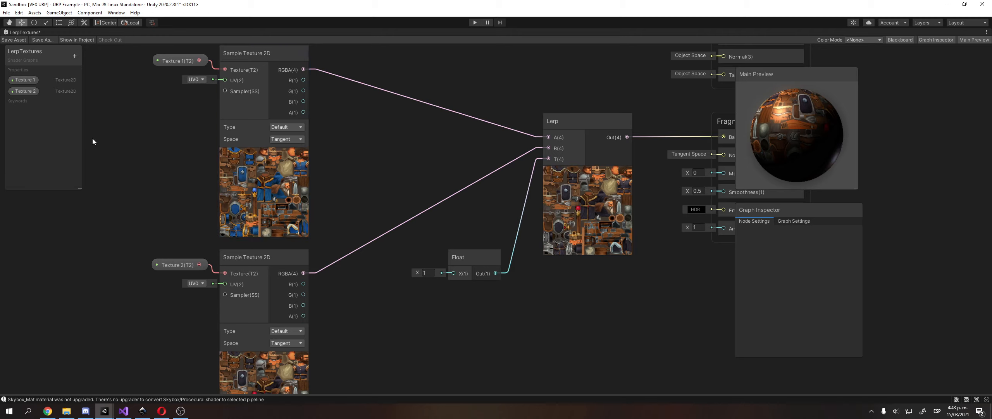
Move the Main Preview to the top right with the Graph Inspector beneath it.
{"action": "left_click", "coordinate": [25, 83]}
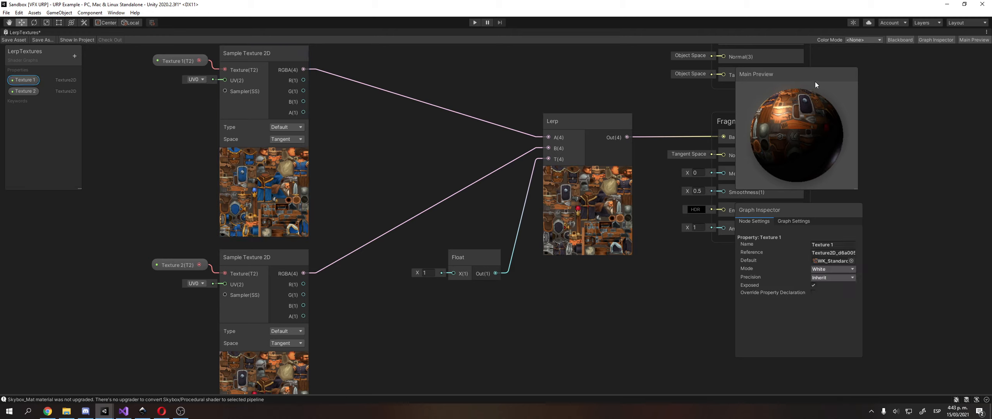
{"action": "left_click_drag", "start_coordinate": [814, 81], "coordinate": [906, 66]}
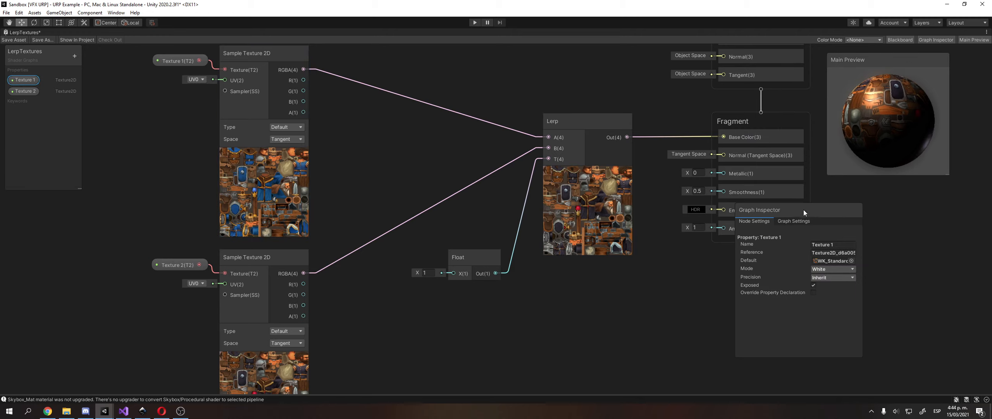
{"action": "left_click_drag", "start_coordinate": [804, 210], "coordinate": [895, 190]}
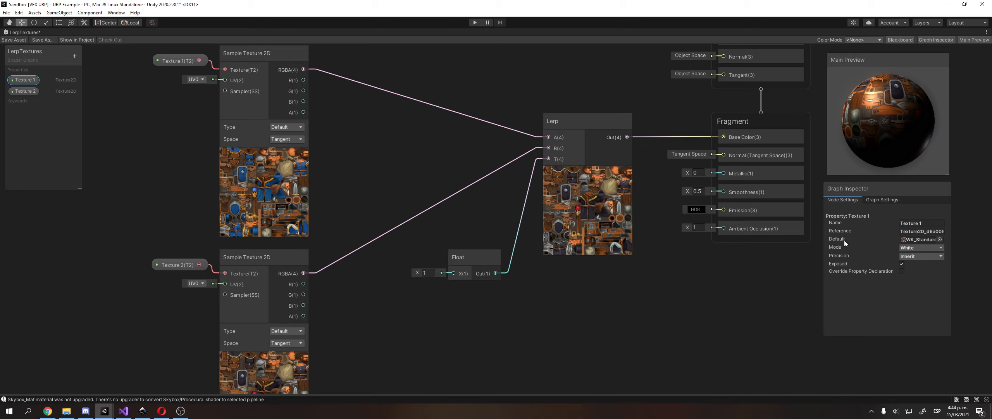
Check Texture 1's default texture in the picker, then close it and pan the graph.
{"action": "left_click", "coordinate": [939, 239]}
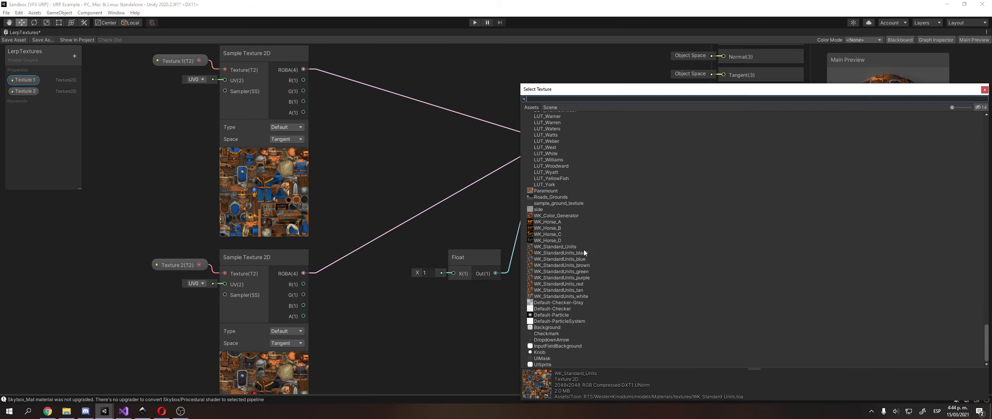
{"action": "left_click", "coordinate": [985, 90]}
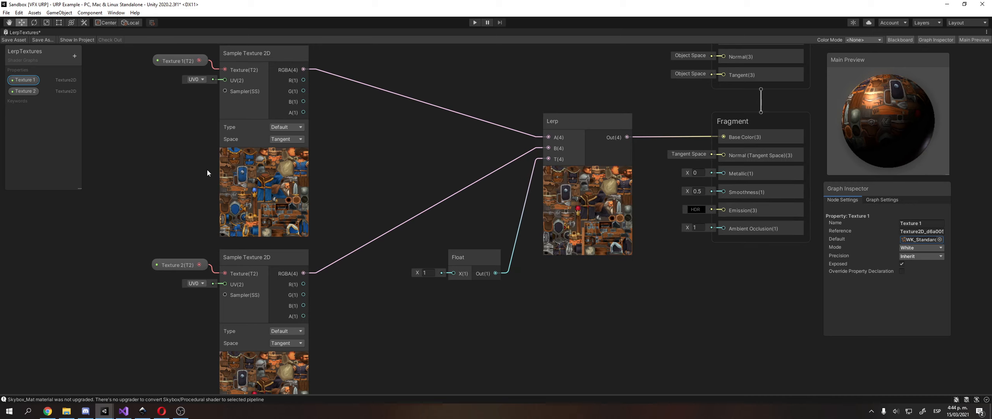
{"action": "middle_click_drag", "start_coordinate": [288, 208], "coordinate": [325, 182]}
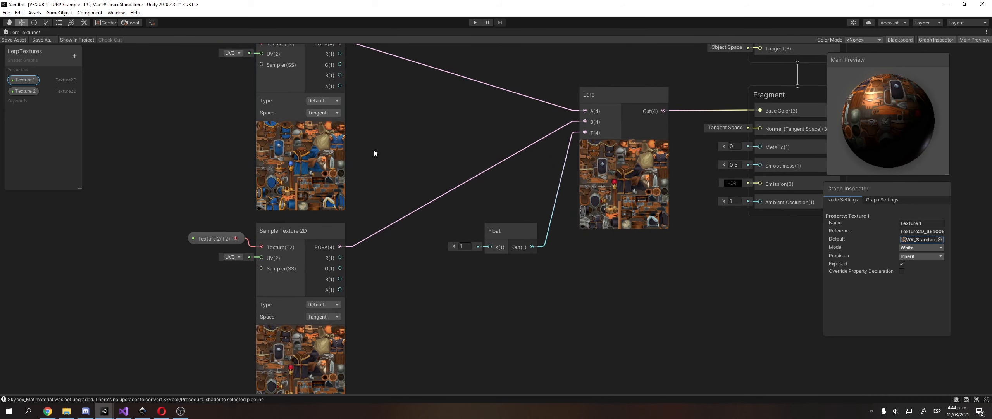
{"action": "middle_click_drag", "start_coordinate": [374, 149], "coordinate": [347, 169]}
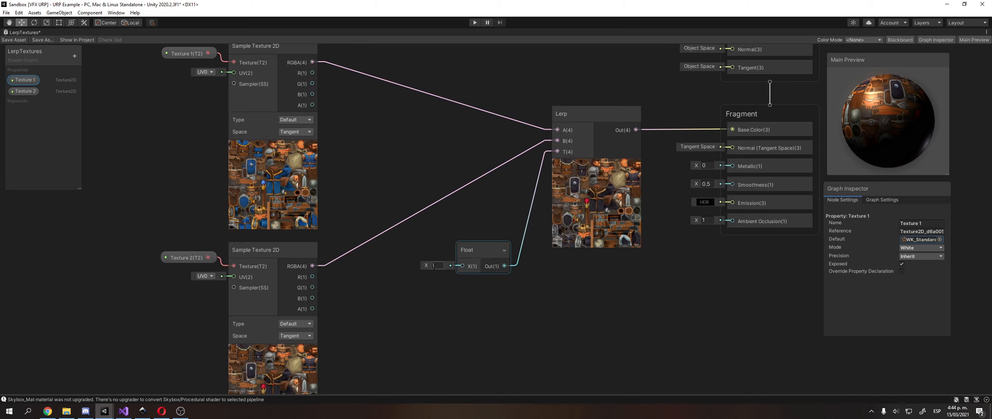
{"action": "left_click_drag", "start_coordinate": [427, 266], "coordinate": [454, 268]}
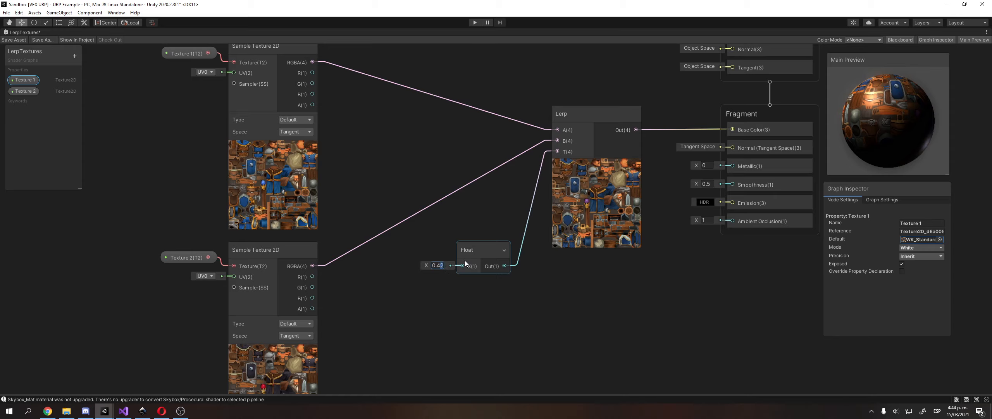
{"action": "type", "text": "0"}
{"action": "middle_click_drag", "start_coordinate": [457, 221], "coordinate": [506, 213]}
{"action": "middle_click_drag", "start_coordinate": [390, 259], "coordinate": [447, 217]}
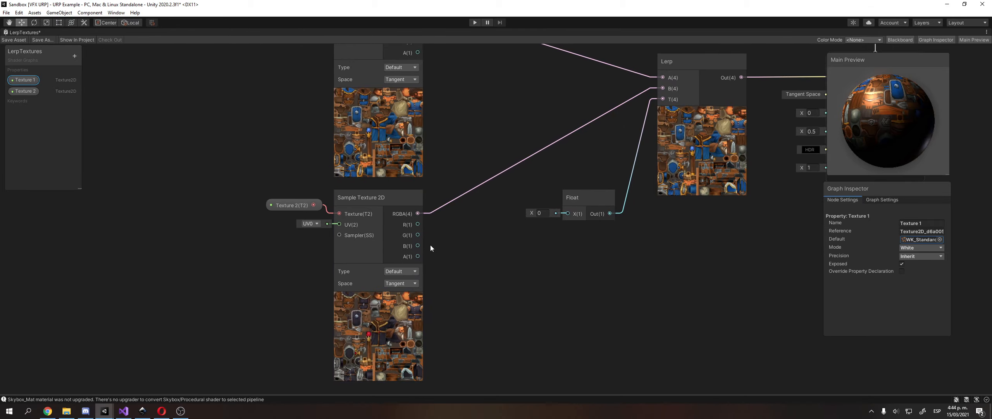
{"action": "middle_click_drag", "start_coordinate": [430, 246], "coordinate": [400, 278]}
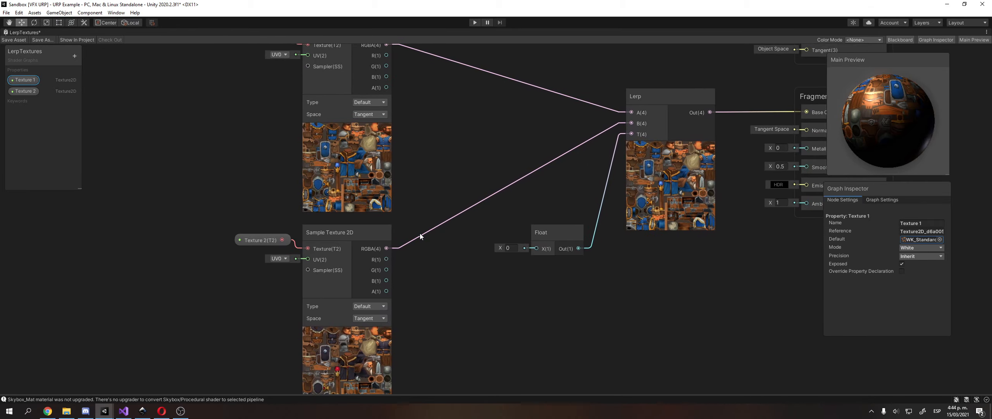
{"action": "middle_click_drag", "start_coordinate": [419, 235], "coordinate": [477, 271]}
{"action": "left_click", "coordinate": [335, 91]}
{"action": "left_click", "coordinate": [321, 90]}
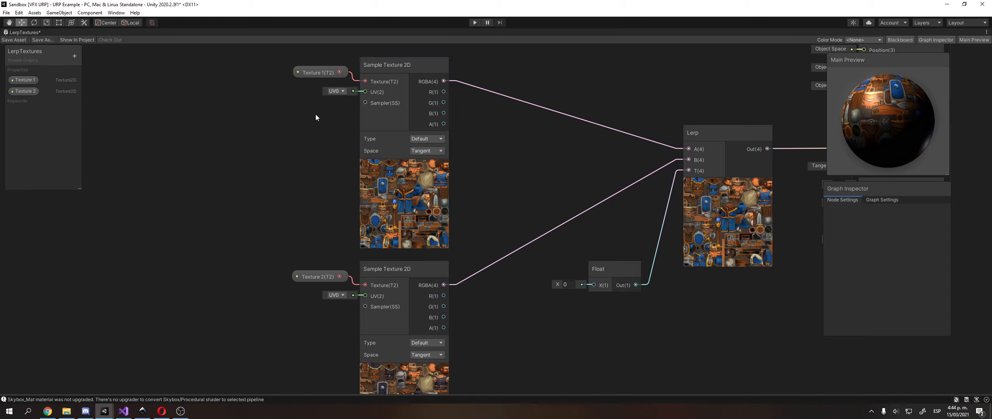
Keep UV0 and collapse the texture previews on both Sample Texture 2D nodes.
{"action": "left_click", "coordinate": [335, 294]}
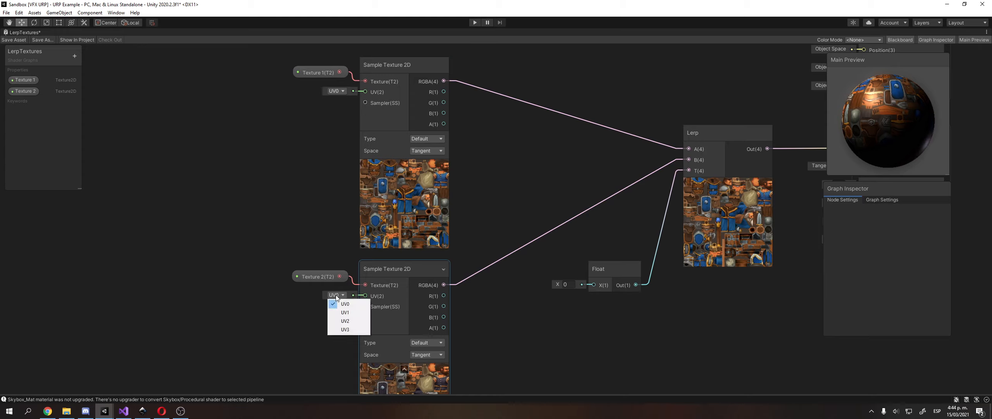
{"action": "left_click", "coordinate": [279, 302]}
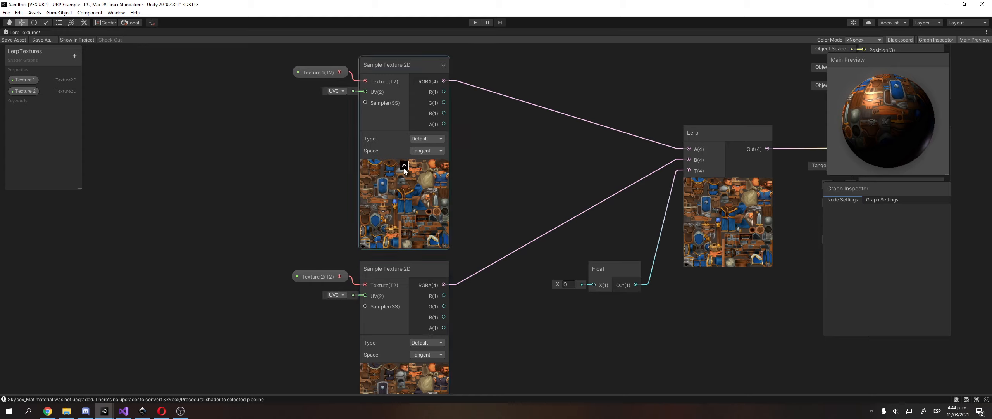
{"action": "left_click", "coordinate": [404, 166]}
{"action": "left_click", "coordinate": [404, 369]}
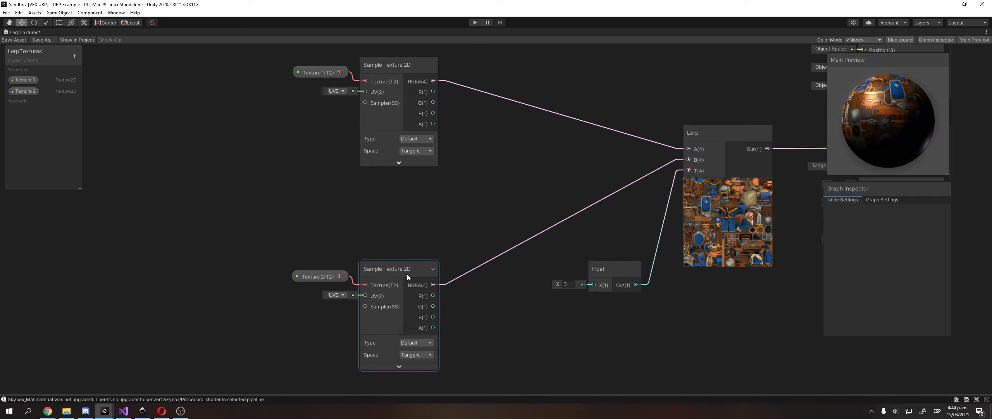
{"action": "left_click_drag", "start_coordinate": [881, 135], "coordinate": [855, 116]}
{"action": "left_click_drag", "start_coordinate": [887, 61], "coordinate": [883, 62]}
Move the bottom sampler up under the top one and shift the top sampler down-right.
{"action": "middle_click_drag", "start_coordinate": [749, 86], "coordinate": [691, 94]}
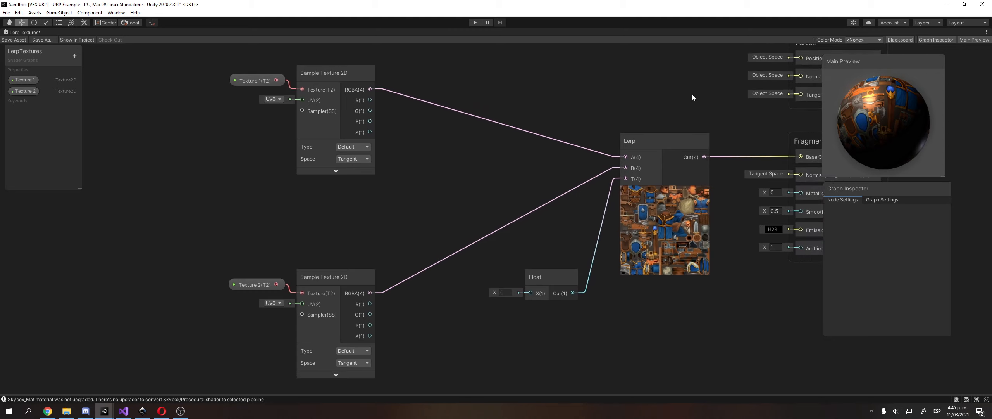
{"action": "left_click", "coordinate": [337, 171]}
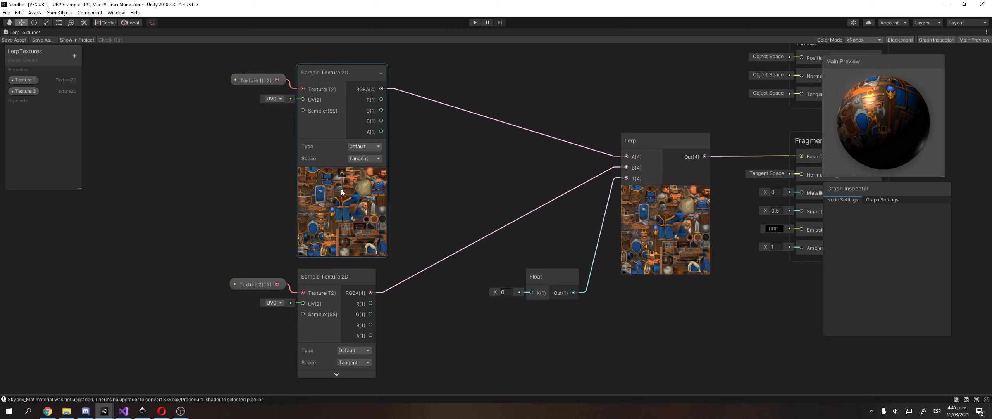
{"action": "left_click", "coordinate": [342, 172]}
{"action": "left_click", "coordinate": [352, 274]}
{"action": "left_click_drag", "start_coordinate": [352, 276], "coordinate": [379, 219]}
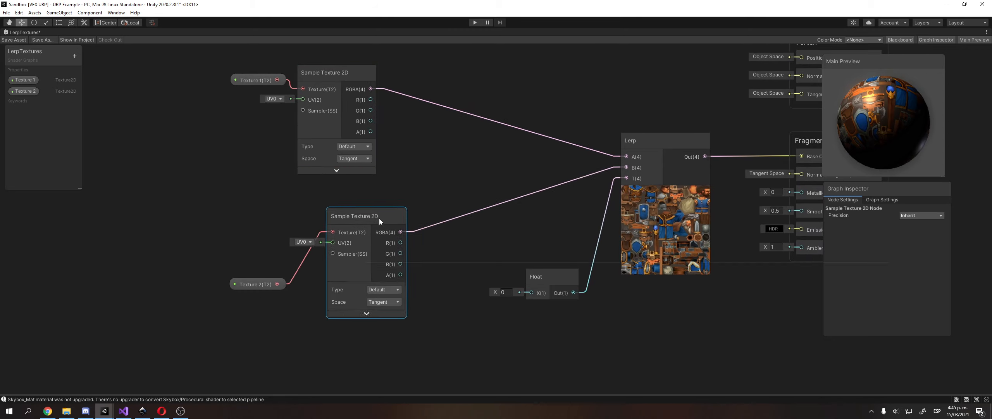
{"action": "left_click_drag", "start_coordinate": [341, 76], "coordinate": [377, 121]}
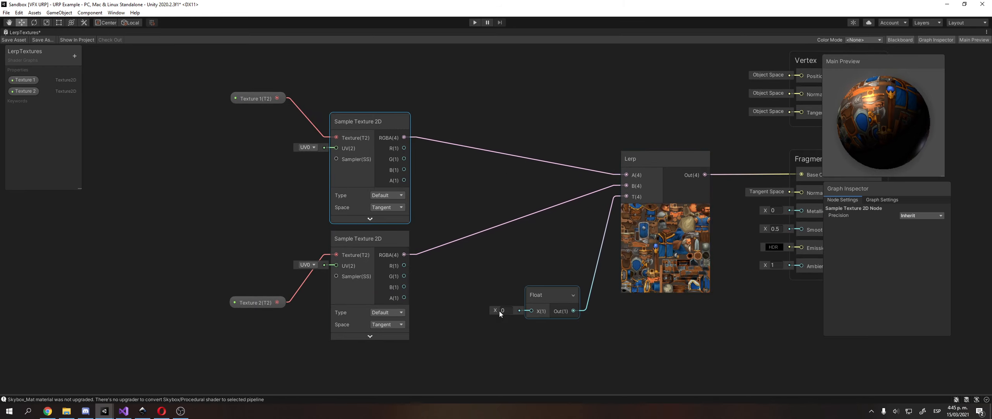
Scrub the Float driving the Lerp to values like 0.45, then enter 1.
{"action": "left_click_drag", "start_coordinate": [497, 310], "coordinate": [504, 311]}
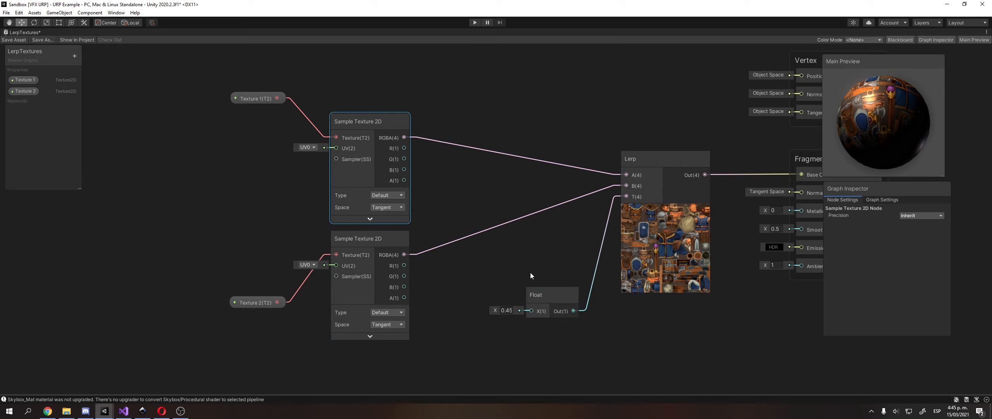
{"action": "left_click", "coordinate": [533, 272]}
{"action": "middle_click_drag", "start_coordinate": [533, 271], "coordinate": [544, 246]}
{"action": "left_click", "coordinate": [551, 270]}
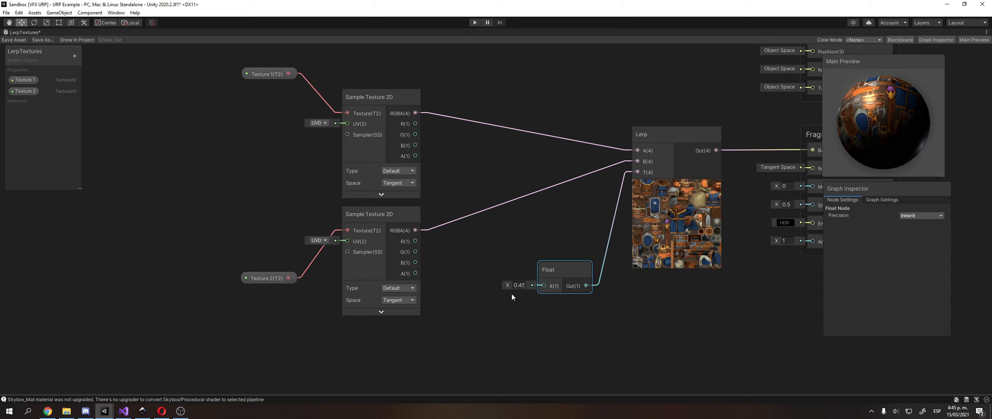
{"action": "left_click", "coordinate": [523, 284]}
{"action": "type", "text": "1"}
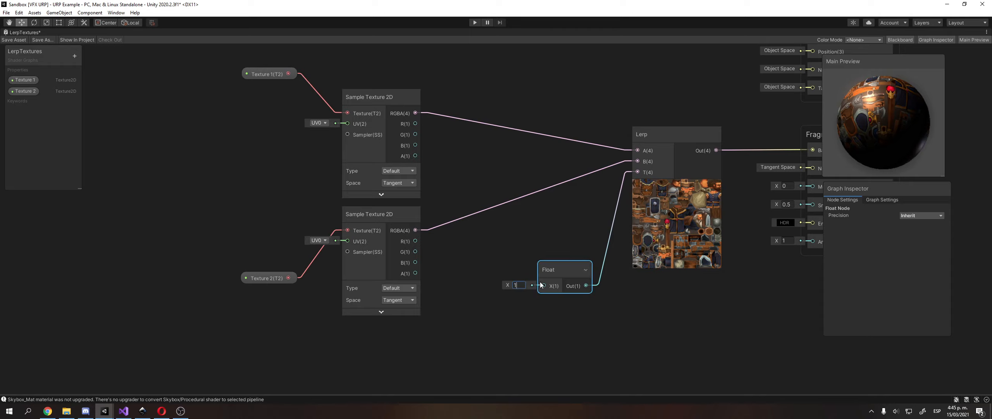
Scrub the Float down to -0.5, then enter 0.
{"action": "scroll", "coordinate": [517, 246], "scroll_direction": "down", "scroll_amount": 5}
{"action": "scroll", "coordinate": [451, 231], "scroll_direction": "up", "scroll_amount": 1}
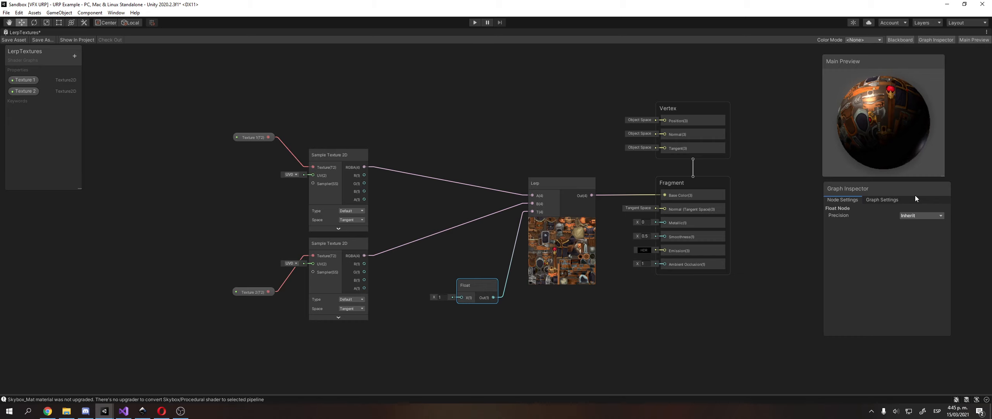
{"action": "scroll", "coordinate": [438, 147], "scroll_direction": "up", "scroll_amount": 2}
{"action": "middle_click_drag", "start_coordinate": [411, 110], "coordinate": [376, 113]}
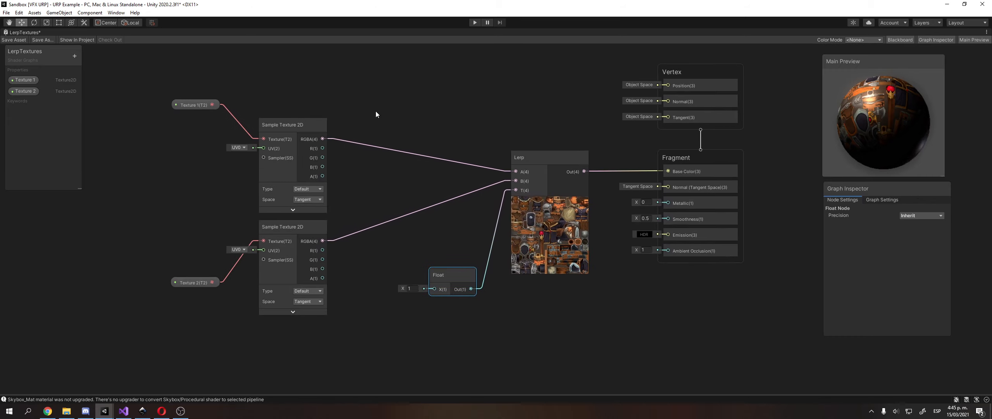
{"action": "scroll", "coordinate": [383, 122], "scroll_direction": "up", "scroll_amount": 1}
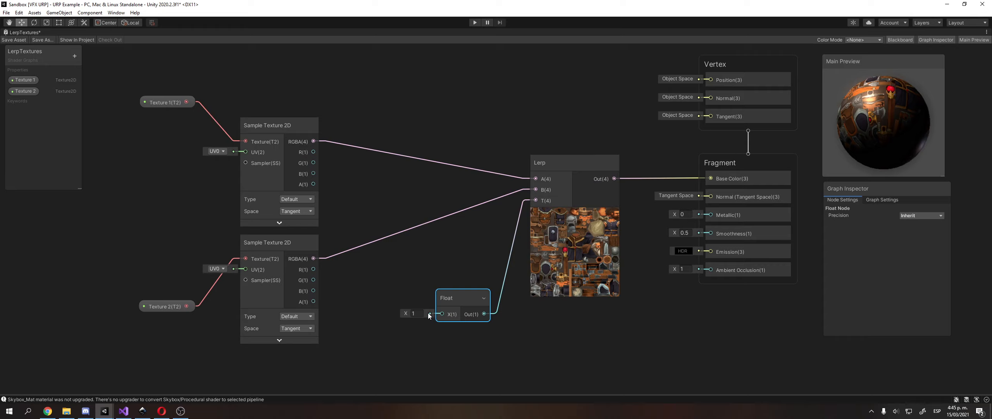
{"action": "mouse_move", "coordinate": [408, 312]}
{"action": "left_mouse_down"}
{"action": "mouse_move", "coordinate": [389, 314]}
{"action": "mouse_move", "coordinate": [412, 313]}
{"action": "left_mouse_up"}
{"action": "left_click", "coordinate": [416, 313]}
{"action": "type", "text": "0.03"}
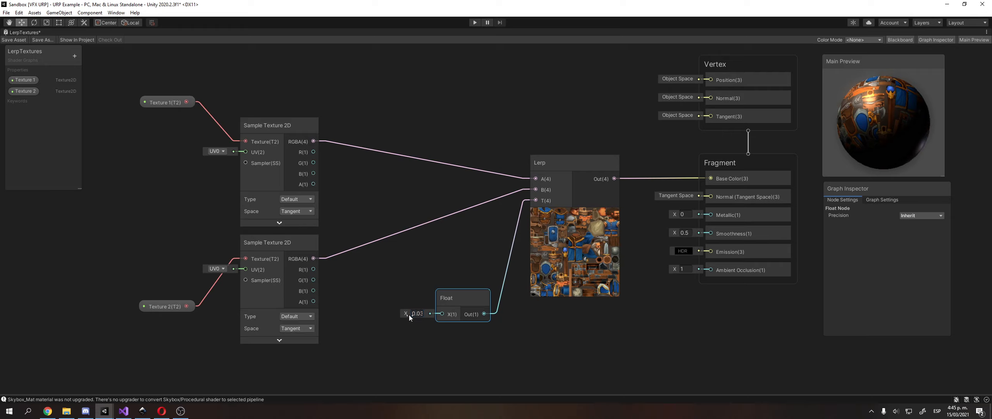
Scrub the Float past 1, reset it to 0, and bring the Sandbox scene window forward.
{"action": "left_click_drag", "start_coordinate": [409, 315], "coordinate": [428, 317]}
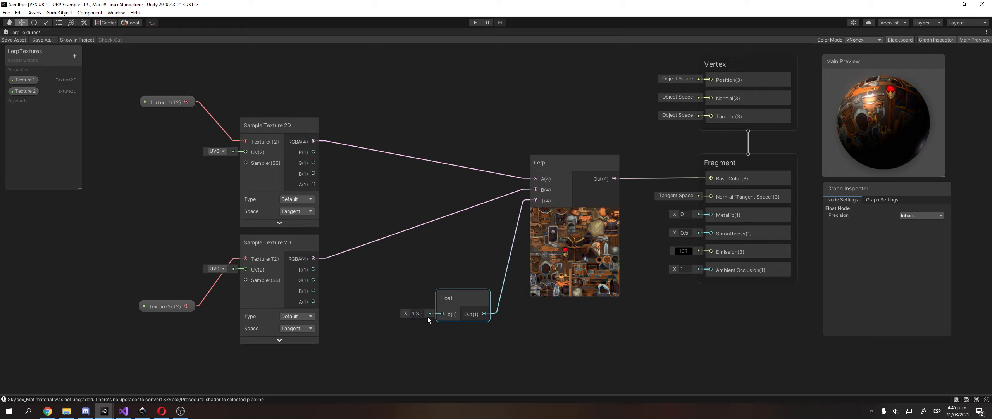
{"action": "left_click", "coordinate": [416, 314]}
{"action": "type", "text": "0"}
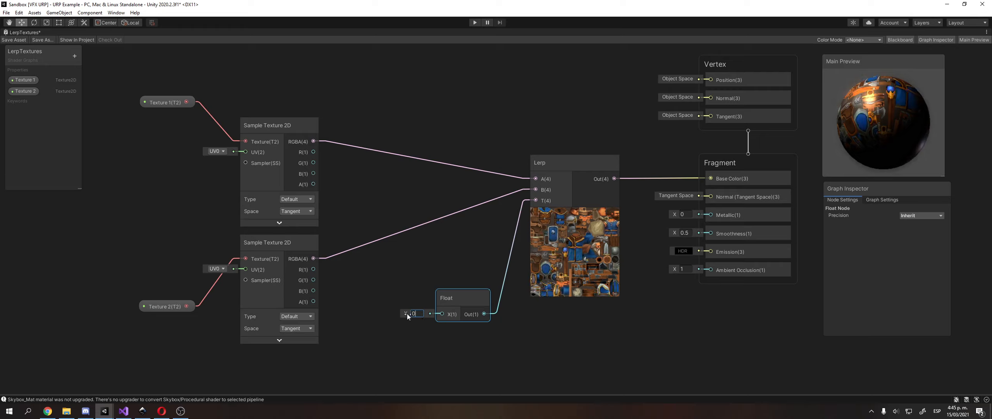
{"action": "key", "text": "BackSpace"}
{"action": "left_click", "coordinate": [104, 414]}
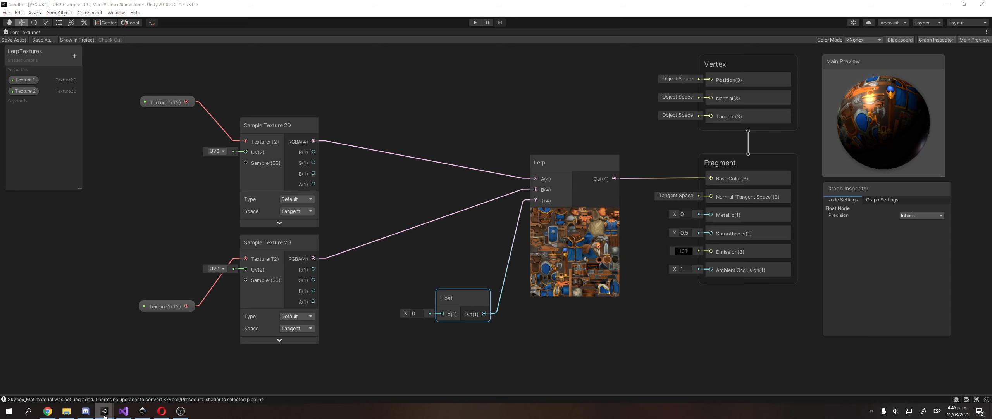
{"action": "left_click", "coordinate": [82, 388]}
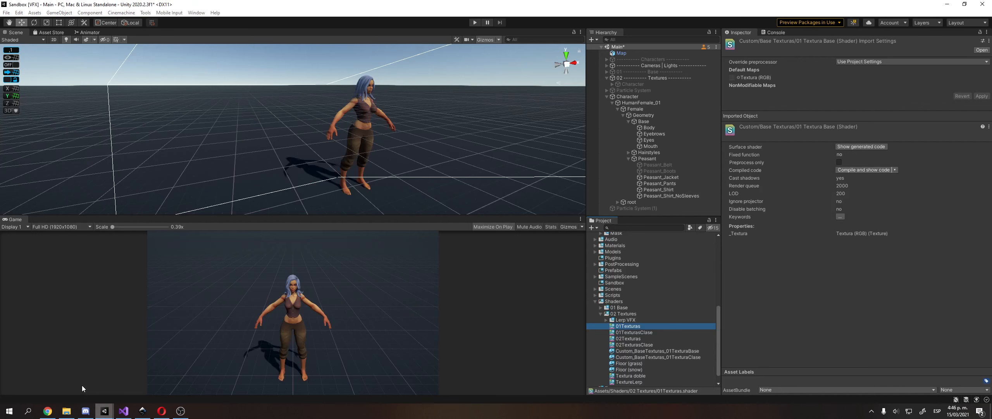
Select the character's Body and vary its material Factor between 0.47 and 0.68, ending near 0.566.
{"action": "left_click", "coordinate": [667, 127]}
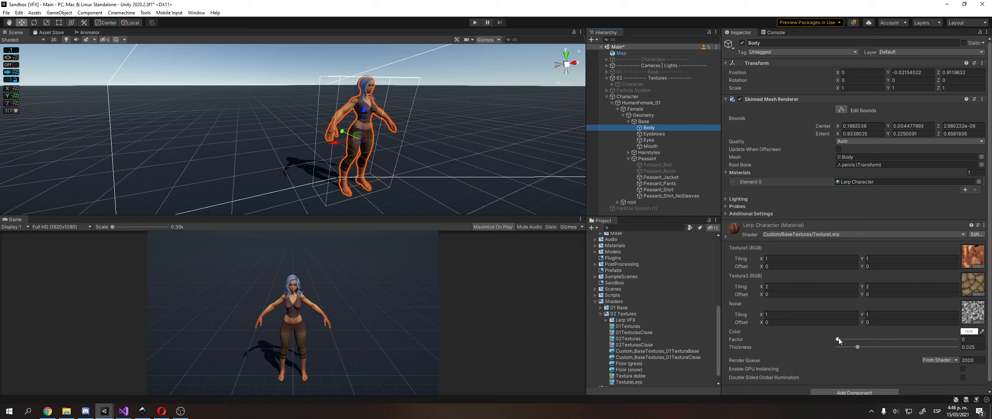
{"action": "left_click_drag", "start_coordinate": [839, 338], "coordinate": [918, 340]}
{"action": "right_click_drag", "start_coordinate": [386, 134], "coordinate": [364, 148]}
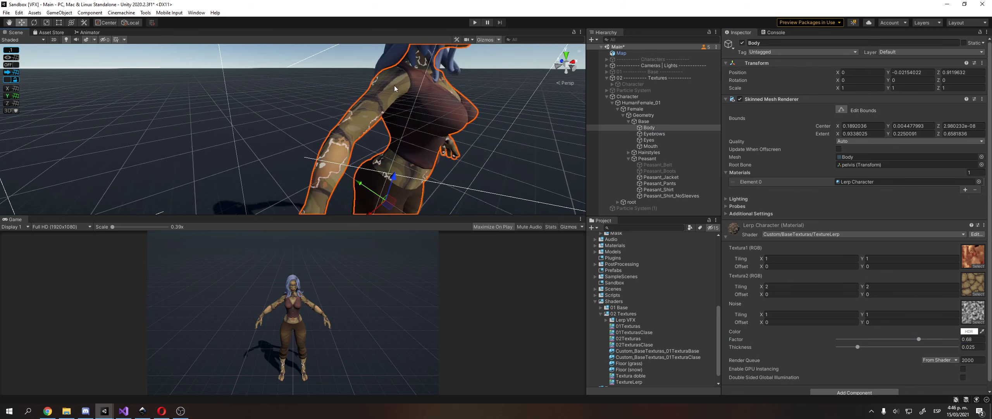
{"action": "right_click_drag", "start_coordinate": [340, 166], "coordinate": [422, 180]}
{"action": "left_click_drag", "start_coordinate": [918, 339], "coordinate": [907, 343]}
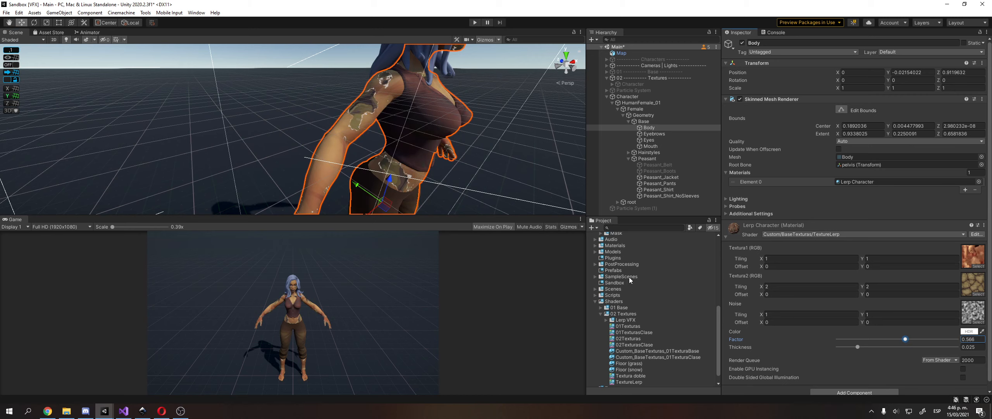
Orbit the scene view to inspect the blend on the character's legs, torso, arms and head.
{"action": "left_click_drag", "start_coordinate": [388, 167], "coordinate": [414, 169], "text": "alt"}
{"action": "middle_click_drag", "start_coordinate": [414, 169], "coordinate": [371, 148]}
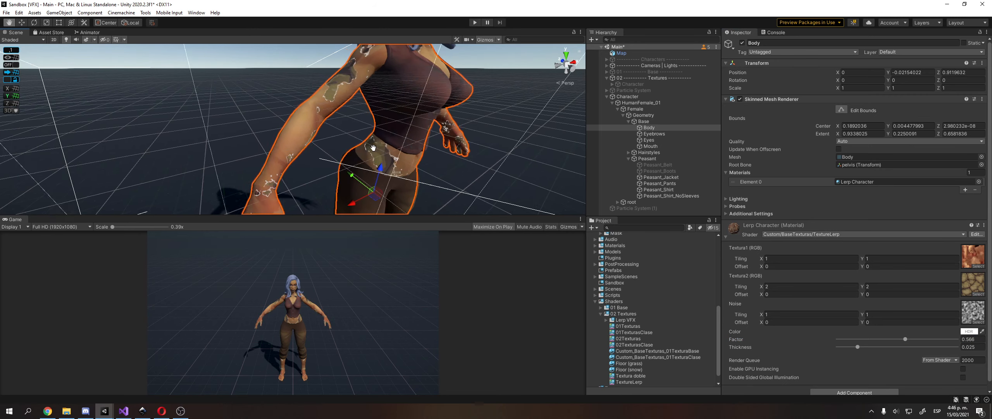
{"action": "middle_click_drag", "start_coordinate": [386, 153], "coordinate": [382, 138]}
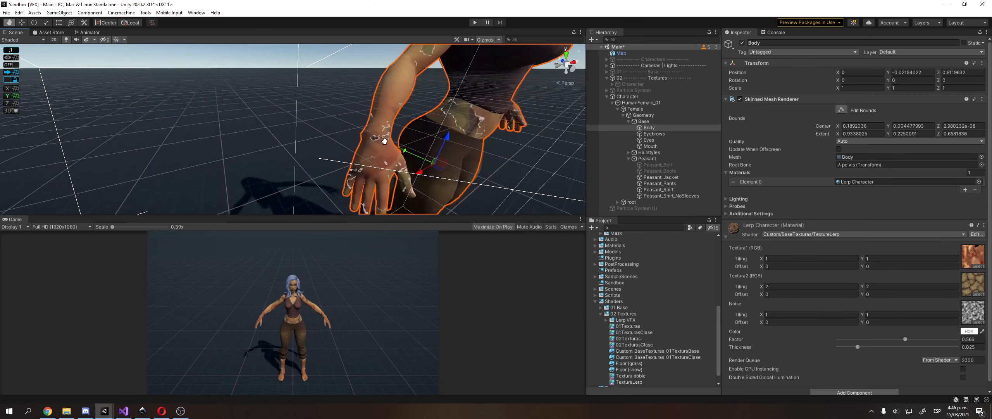
{"action": "left_click_drag", "start_coordinate": [382, 138], "coordinate": [343, 138], "text": "alt"}
{"action": "middle_click_drag", "start_coordinate": [217, 120], "coordinate": [206, 99]}
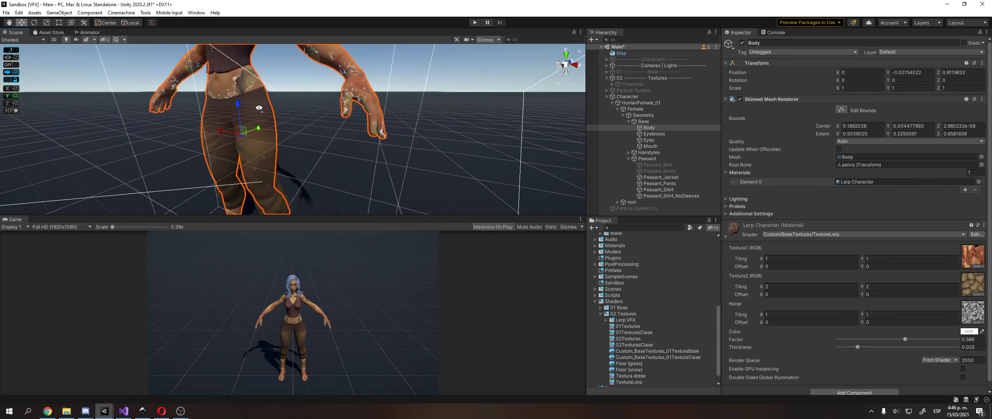
{"action": "left_click_drag", "start_coordinate": [206, 100], "coordinate": [180, 99], "text": "alt"}
{"action": "middle_click_drag", "start_coordinate": [179, 100], "coordinate": [182, 117]}
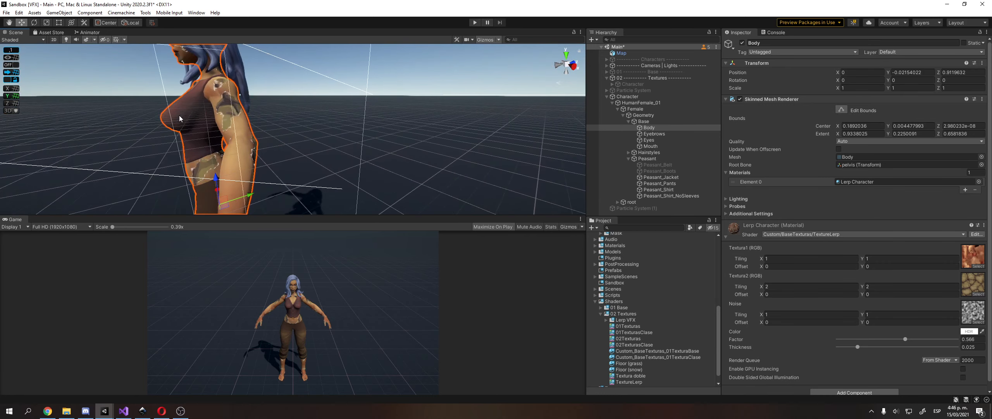
{"action": "left_click_drag", "start_coordinate": [182, 117], "coordinate": [237, 138], "text": "alt"}
{"action": "middle_click_drag", "start_coordinate": [236, 138], "coordinate": [441, 146]}
{"action": "scroll", "coordinate": [441, 146], "scroll_direction": "down", "scroll_amount": 5}
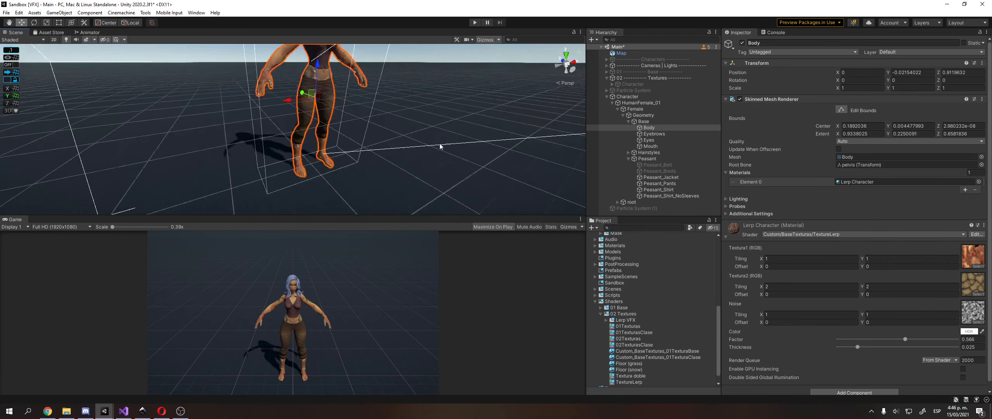
{"action": "left_click_drag", "start_coordinate": [441, 146], "coordinate": [419, 170], "text": "alt"}
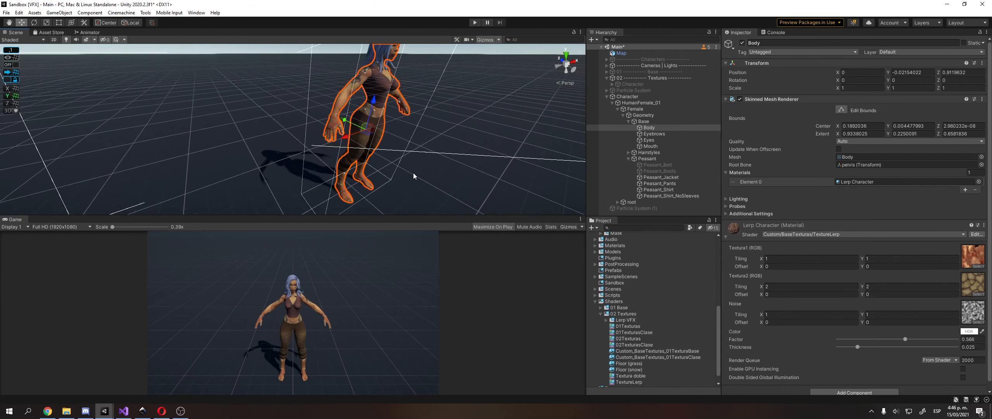
{"action": "left_click_drag", "start_coordinate": [413, 172], "coordinate": [420, 149], "text": "alt"}
{"action": "middle_click_drag", "start_coordinate": [420, 149], "coordinate": [376, 191]}
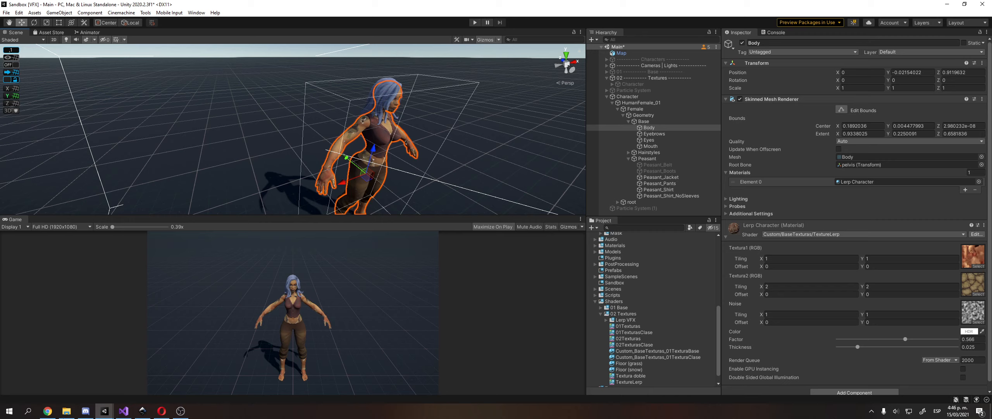
Return to the URP project's shader graph and recentre the canvas on free space.
{"action": "mouse_move", "coordinate": [104, 411]}
{"action": "left_click", "coordinate": [145, 380]}
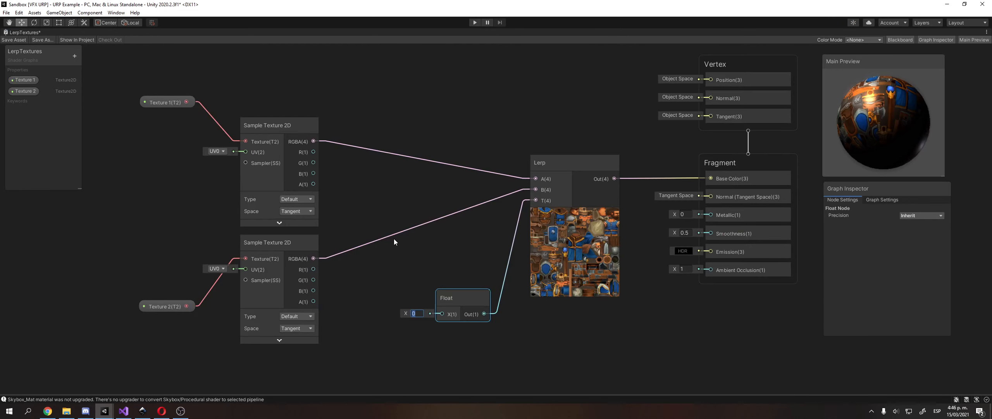
{"action": "middle_click_drag", "start_coordinate": [394, 239], "coordinate": [398, 213]}
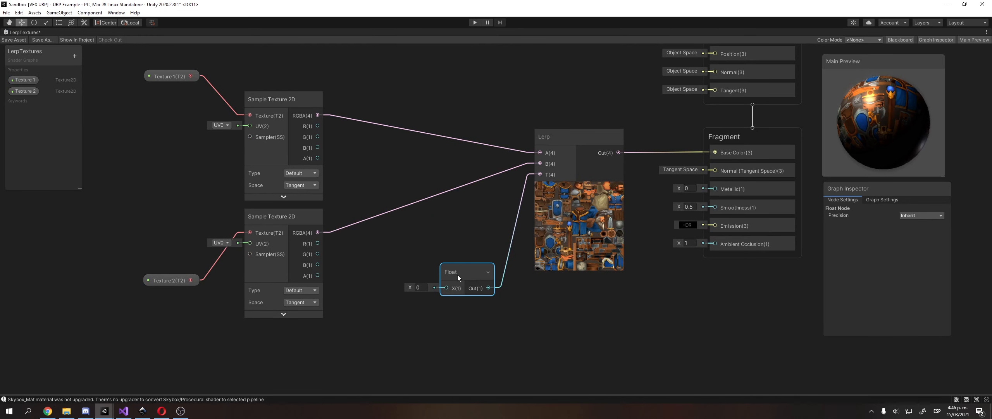
{"action": "left_click", "coordinate": [63, 158]}
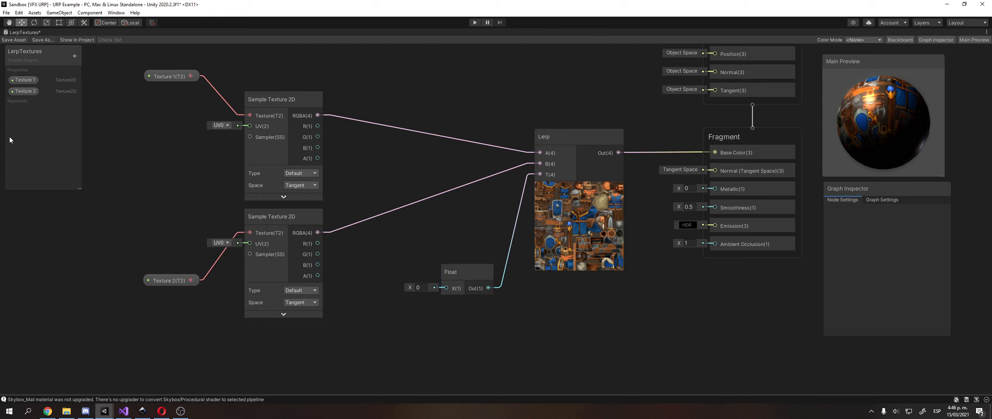
{"action": "middle_click_drag", "start_coordinate": [162, 248], "coordinate": [213, 205]}
Search for a texture node, add a Normal From Texture node by mistake, and delete it.
{"action": "right_click", "coordinate": [196, 205]}
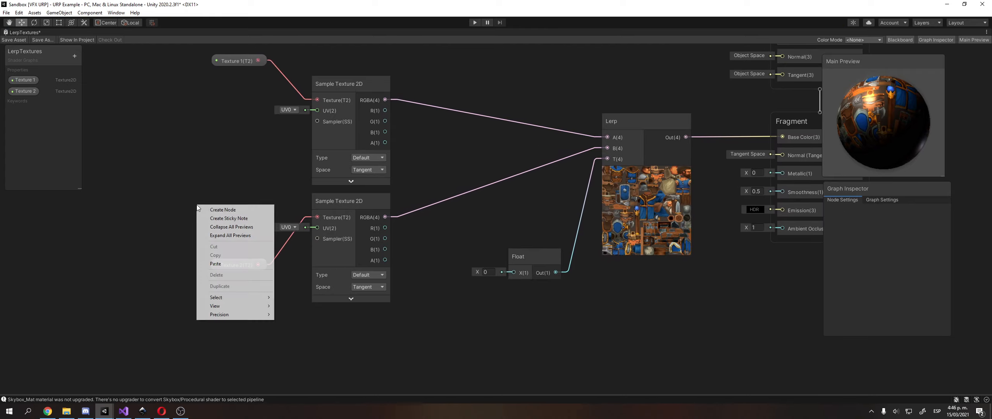
{"action": "left_click", "coordinate": [210, 209]}
{"action": "type", "text": "text"}
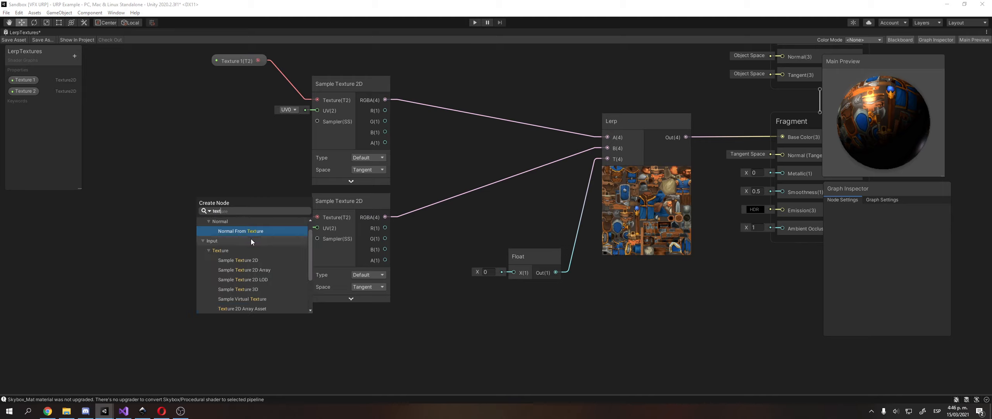
{"action": "scroll", "coordinate": [232, 271], "scroll_direction": "down", "scroll_amount": 3}
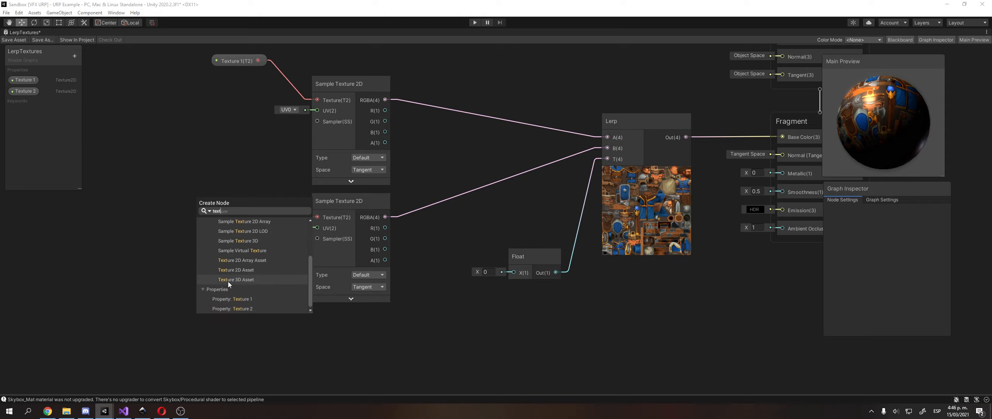
{"action": "scroll", "coordinate": [244, 270], "scroll_direction": "up", "scroll_amount": 3}
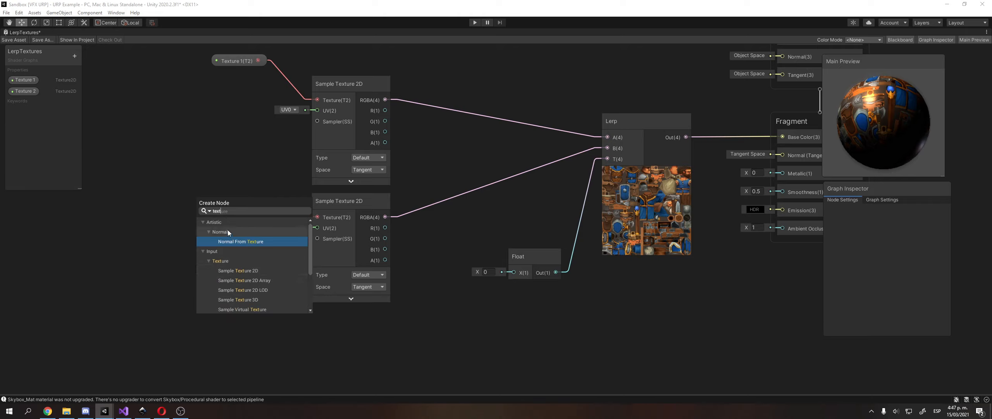
{"action": "left_click", "coordinate": [235, 242]}
{"action": "left_click_drag", "start_coordinate": [246, 231], "coordinate": [183, 231]}
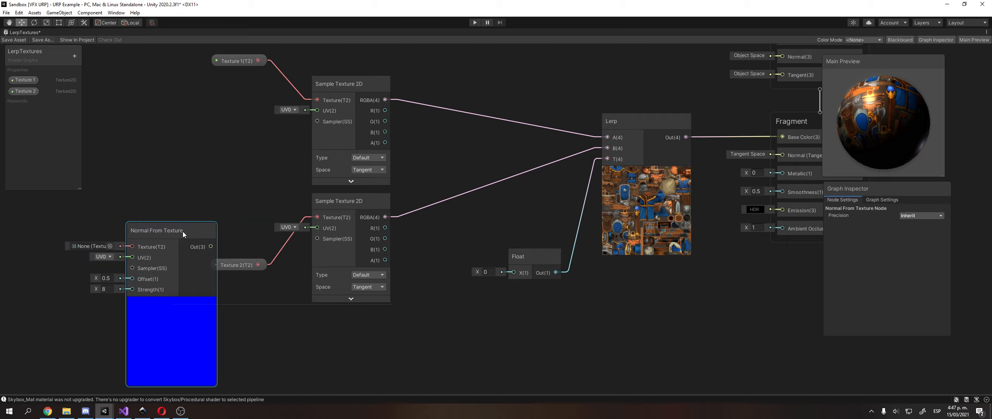
{"action": "key", "text": "Delete"}
Add a Texture 2D Asset node and place it beside Texture 2.
{"action": "right_click", "coordinate": [194, 198]}
{"action": "left_click", "coordinate": [207, 202]}
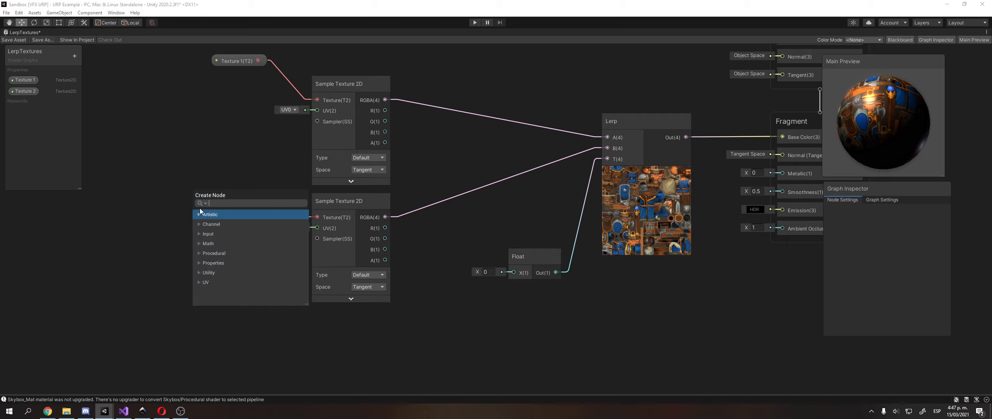
{"action": "type", "text": "textu"}
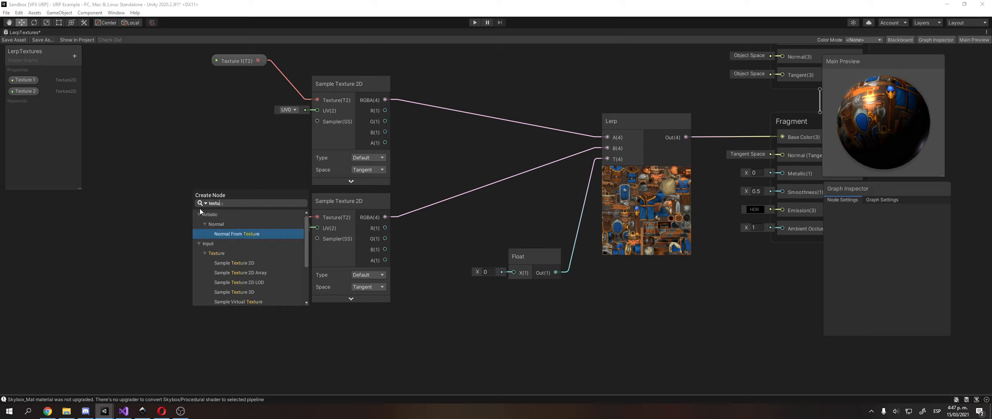
{"action": "type", "text": "re"}
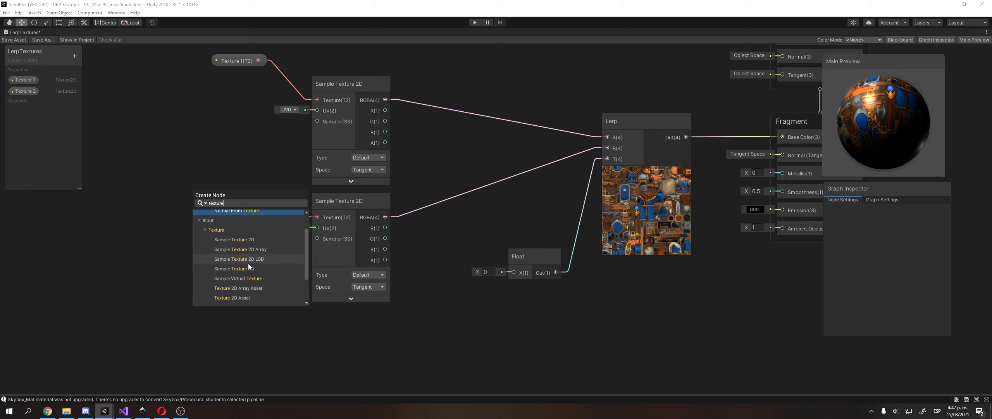
{"action": "scroll", "coordinate": [251, 278], "scroll_direction": "down", "scroll_amount": 3}
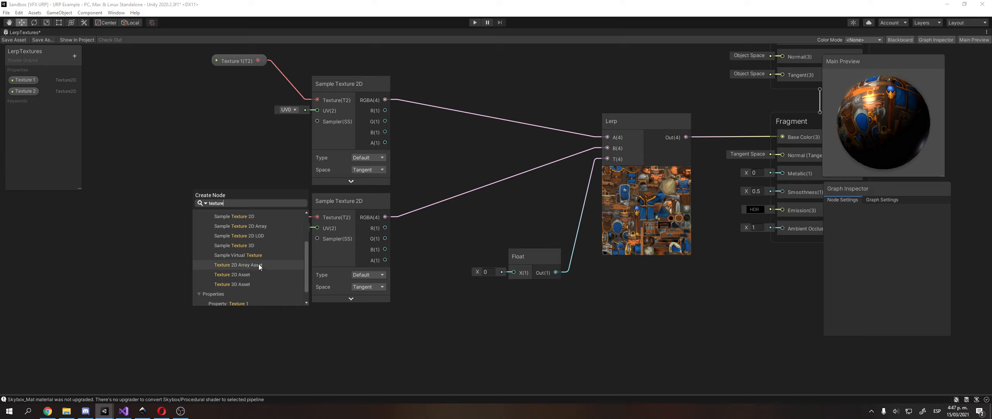
{"action": "left_click", "coordinate": [256, 274]}
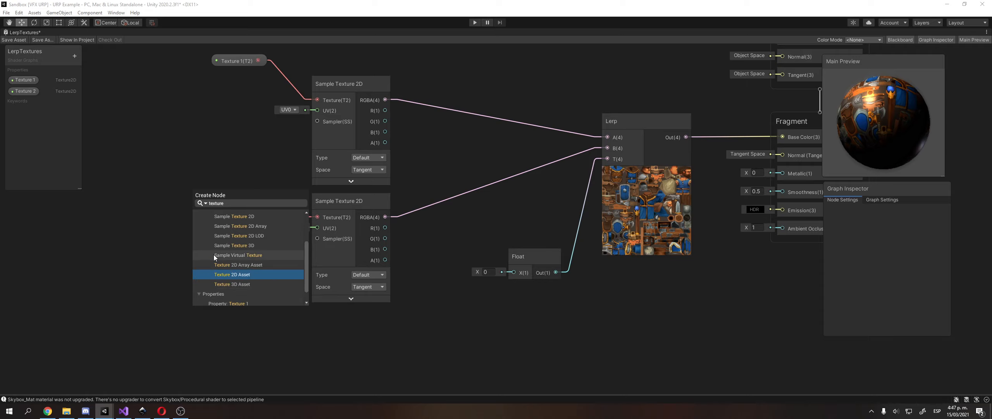
{"action": "left_click", "coordinate": [232, 276]}
{"action": "middle_click_drag", "start_coordinate": [230, 224], "coordinate": [273, 215]}
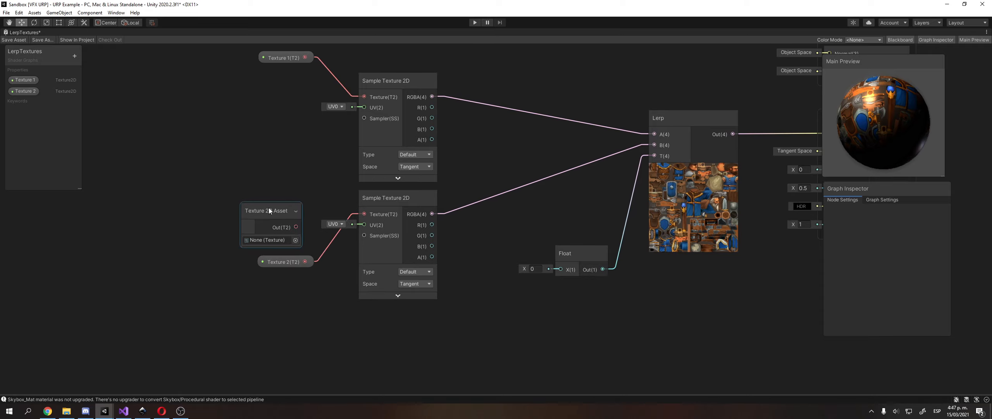
{"action": "left_click_drag", "start_coordinate": [268, 208], "coordinate": [202, 195]}
{"action": "middle_click_drag", "start_coordinate": [201, 195], "coordinate": [225, 199]}
Convert the Texture 2D Asset node into a property named Noise.
{"action": "right_click", "coordinate": [226, 203]}
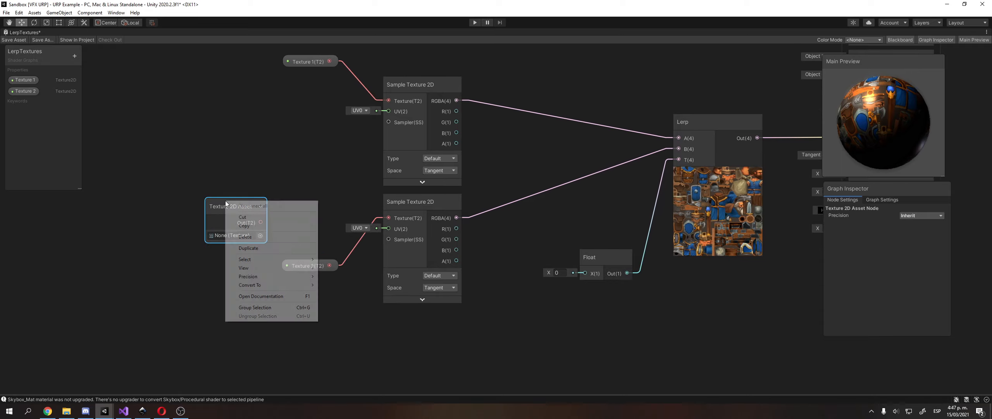
{"action": "mouse_move", "coordinate": [315, 288]}
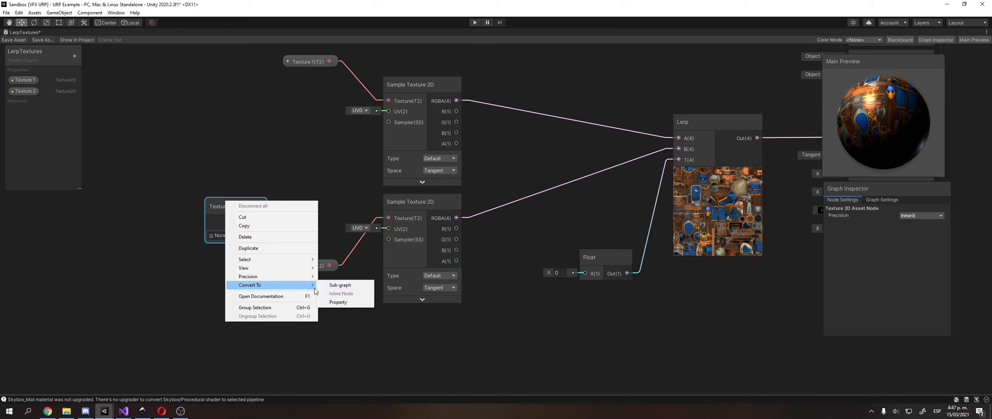
{"action": "left_click", "coordinate": [338, 301]}
{"action": "left_click", "coordinate": [35, 103]}
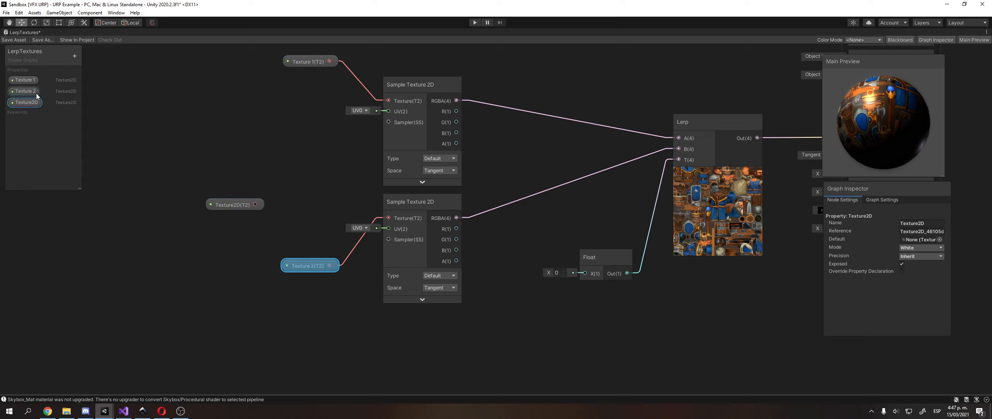
{"action": "double_click", "coordinate": [32, 102]}
{"action": "type", "text": "Noi"}
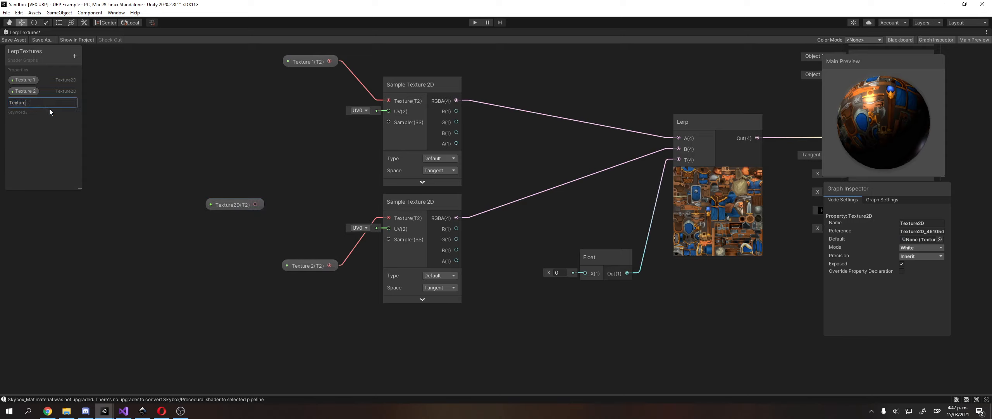
{"action": "type", "text": "se"}
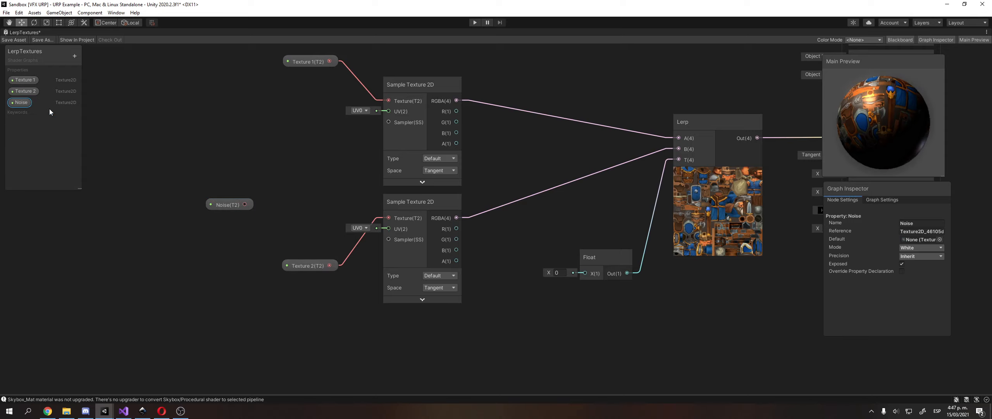
{"action": "left_click", "coordinate": [219, 207]}
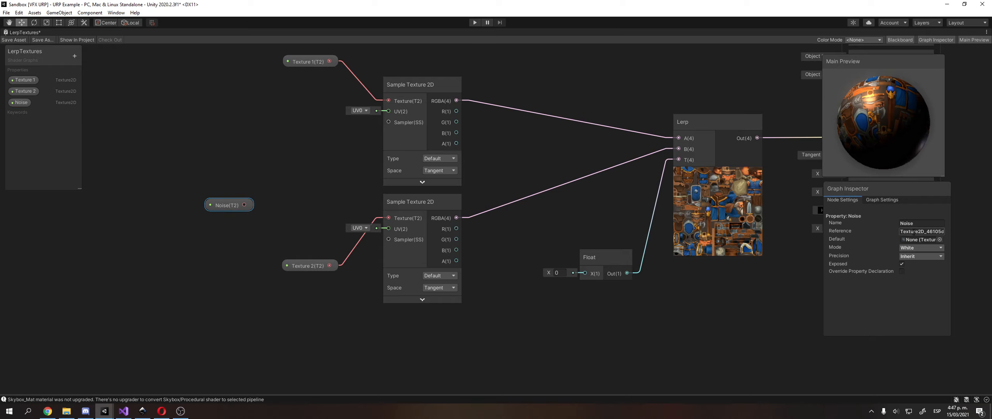
Search the Noise Default texture picker for 'noise' and 'per', closing it without choosing.
{"action": "left_click", "coordinate": [939, 239]}
{"action": "type", "text": "noise"}
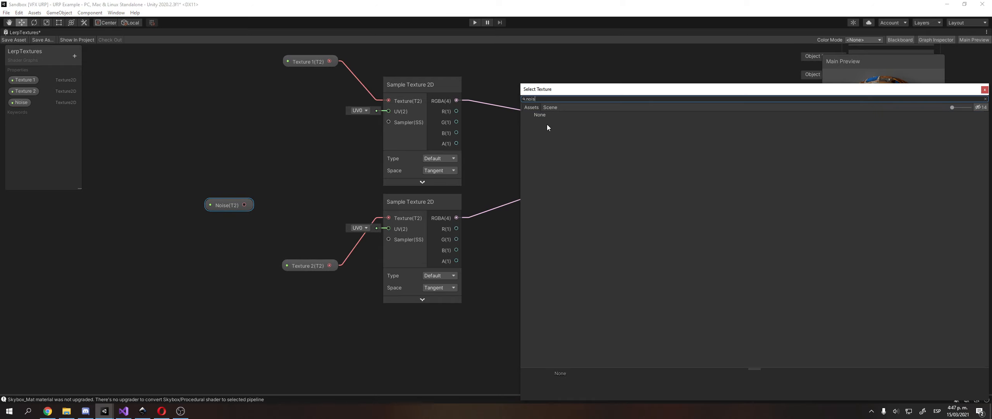
{"action": "key", "text": "BackSpace"}
{"action": "key", "text": "BackSpace"}
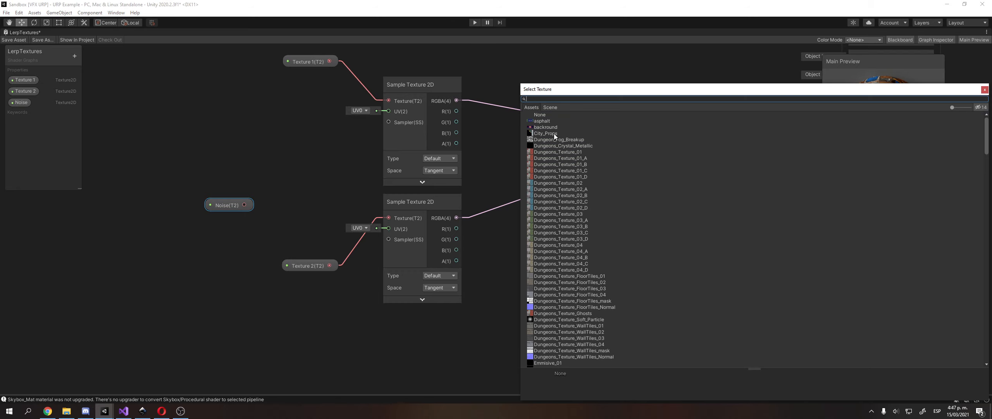
{"action": "type", "text": "per"}
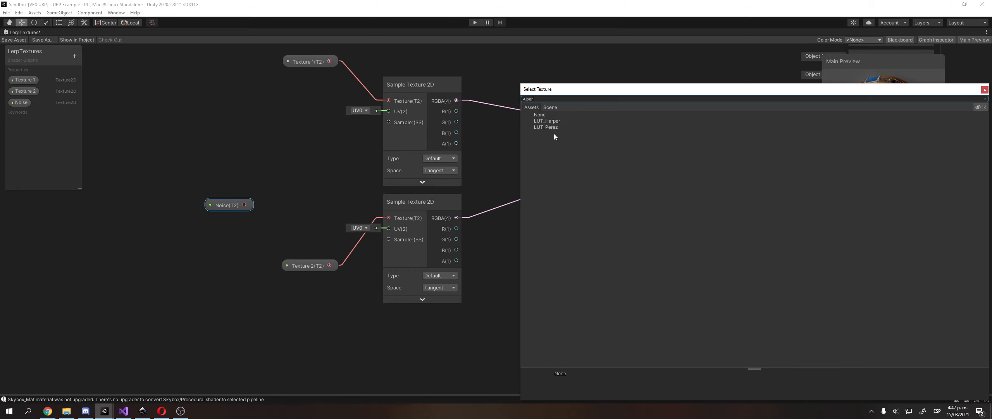
{"action": "key", "text": "BackSpace"}
{"action": "key", "text": "BackSpace"}
{"action": "key", "text": "BackSpace"}
{"action": "left_click", "coordinate": [100, 411]}
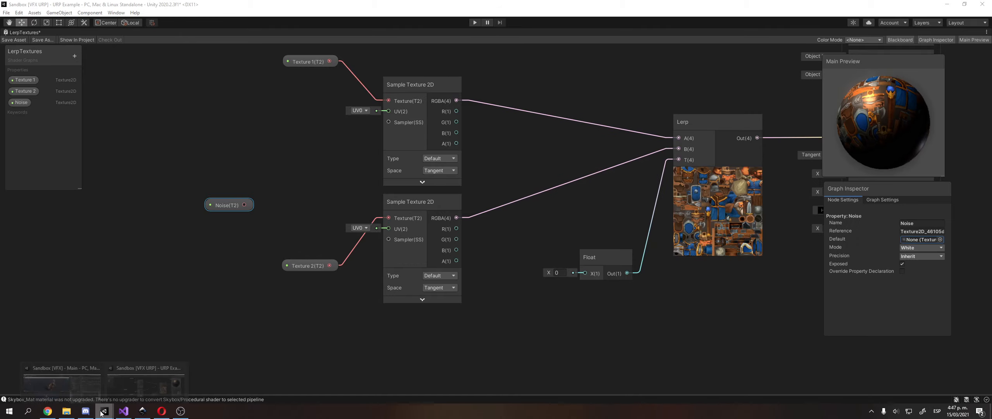
Locate the material's perlin-noise-texture asset in the Sandbox project.
{"action": "left_click", "coordinate": [62, 380]}
{"action": "left_click", "coordinate": [973, 310]}
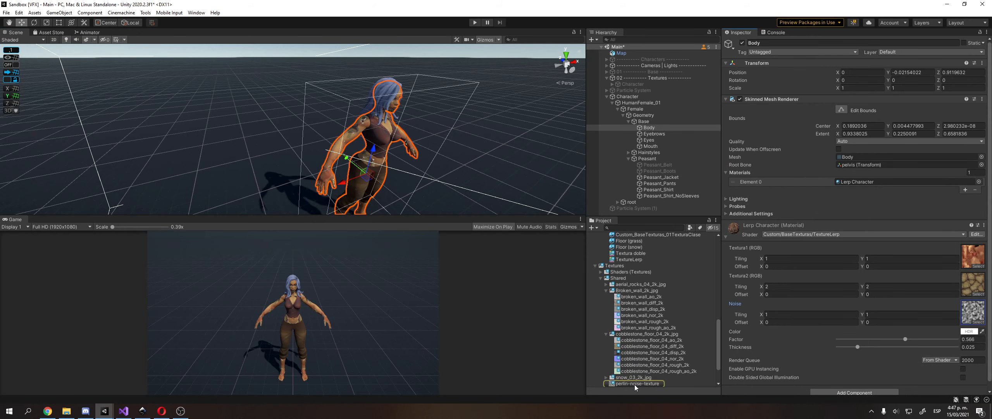
{"action": "right_click", "coordinate": [636, 384]}
{"action": "left_click", "coordinate": [679, 183]}
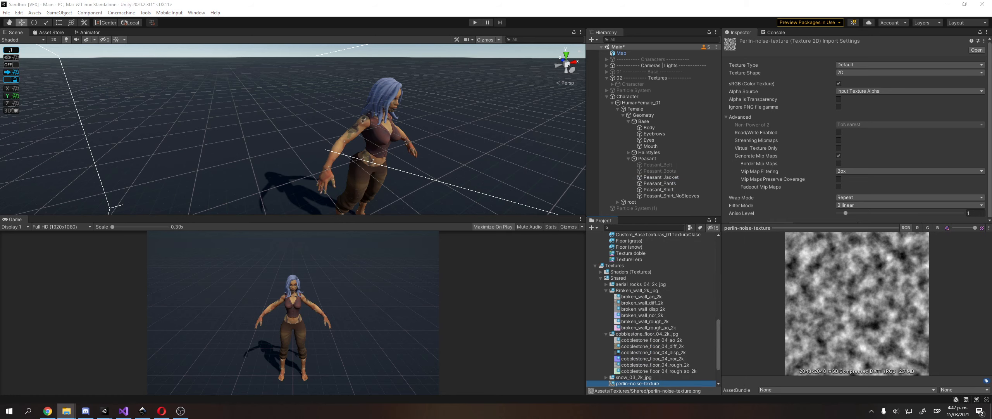
Return to the URP shader graph window and un-maximize its tab.
{"action": "mouse_move", "coordinate": [105, 410]}
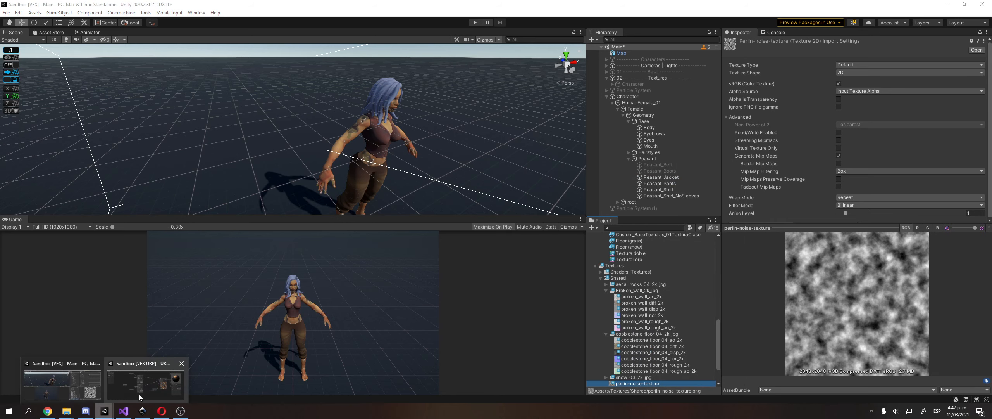
{"action": "left_click", "coordinate": [135, 390]}
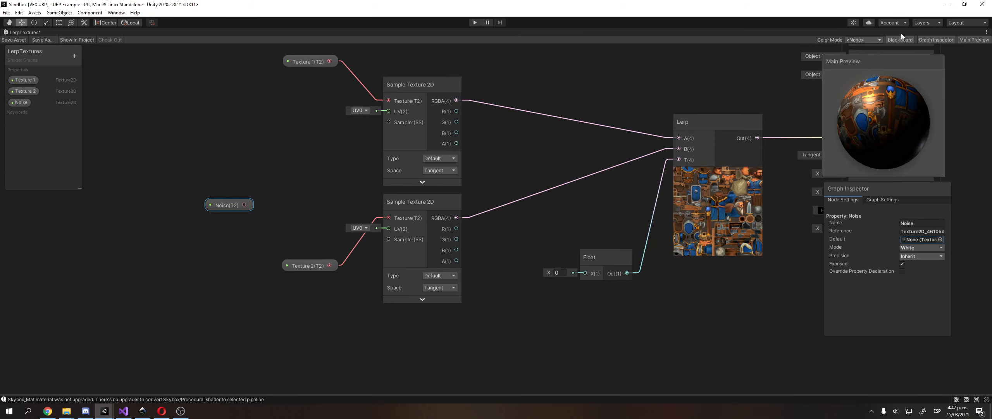
{"action": "left_click", "coordinate": [987, 32]}
{"action": "left_click", "coordinate": [981, 41]}
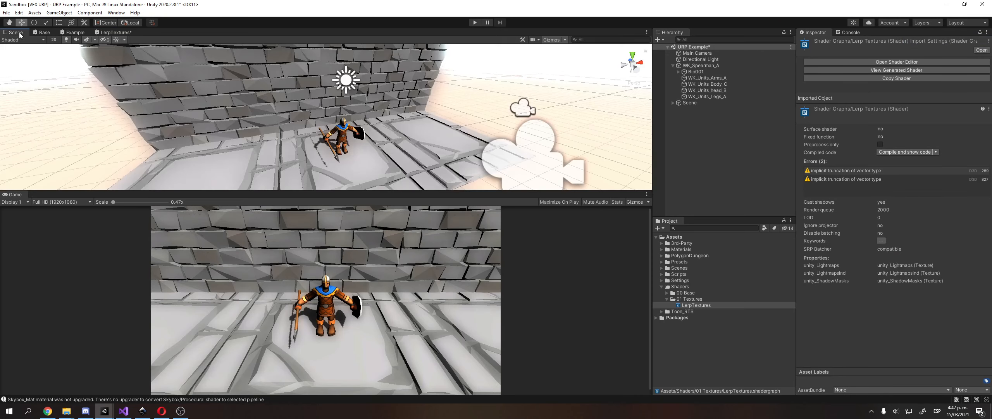
Import perlin-noise-texture into 01 Textures, check its import settings, and reopen the LerpTextures graph.
{"action": "left_click", "coordinate": [705, 299]}
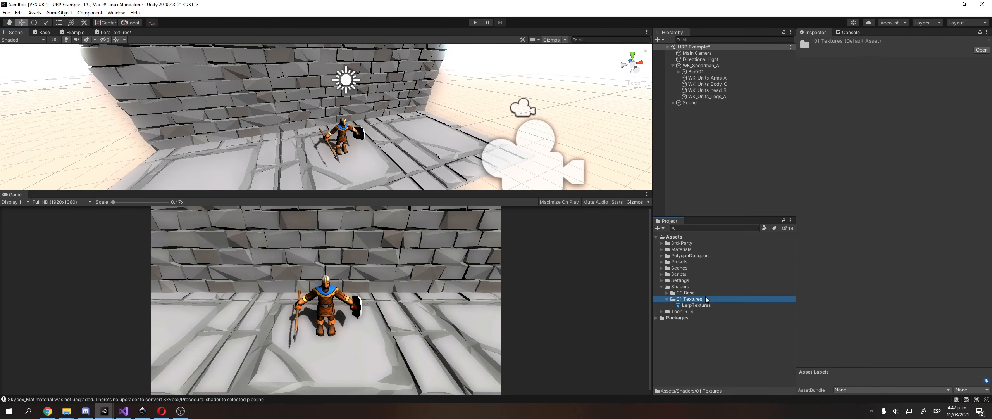
{"action": "left_click_drag", "start_coordinate": [991, 233], "coordinate": [699, 300]}
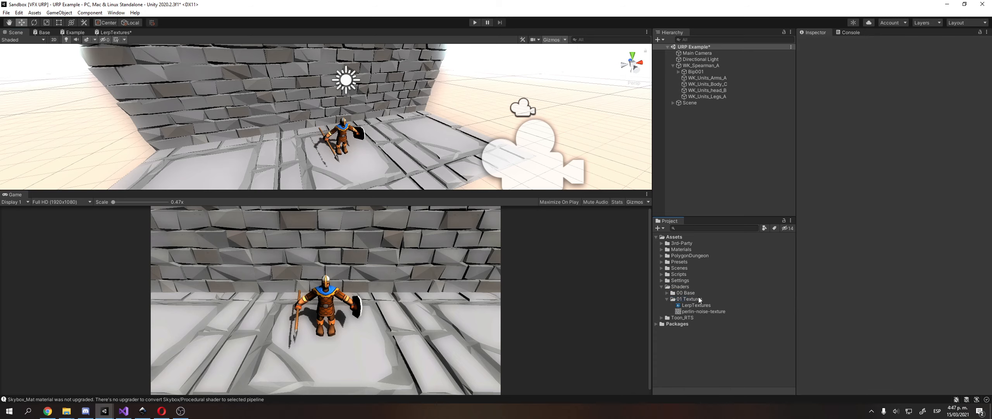
{"action": "left_click", "coordinate": [717, 300]}
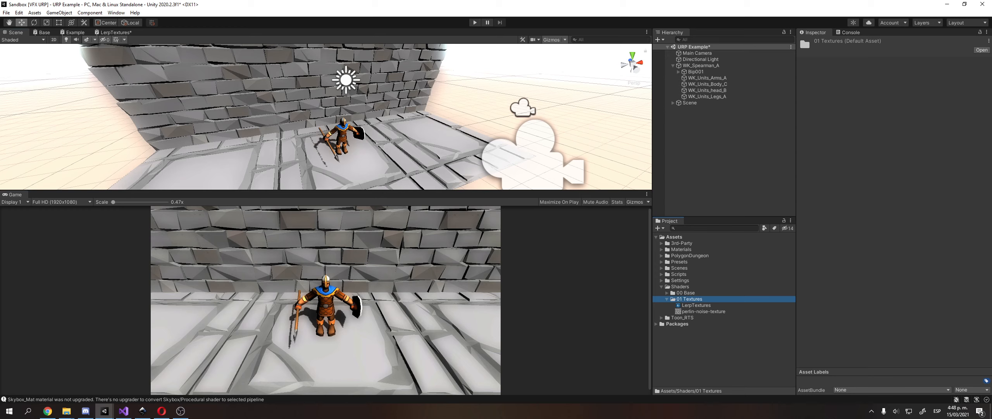
{"action": "left_click", "coordinate": [704, 312]}
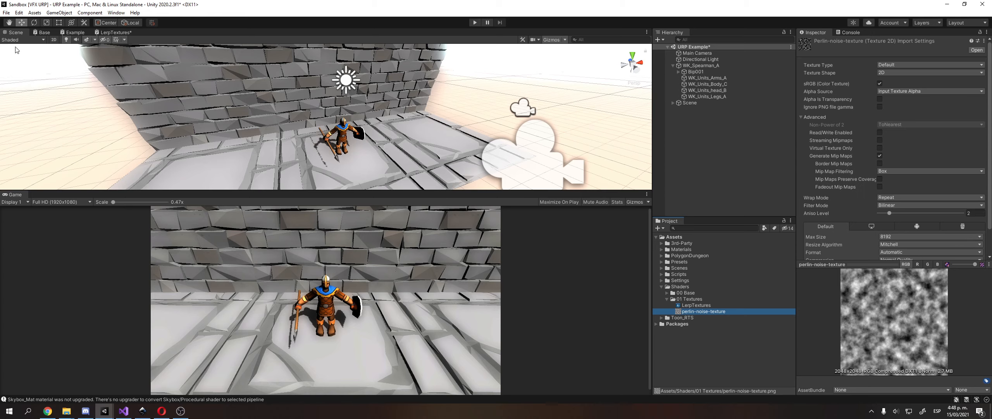
{"action": "left_click", "coordinate": [110, 32]}
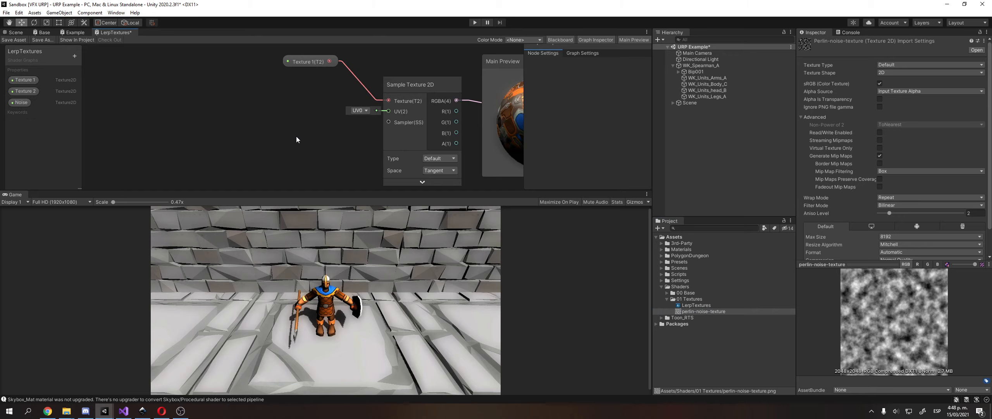
Maximize the shader graph and set the Noise property's Default to perlin-noise-texture.
{"action": "scroll", "coordinate": [296, 136], "scroll_direction": "down", "scroll_amount": 4}
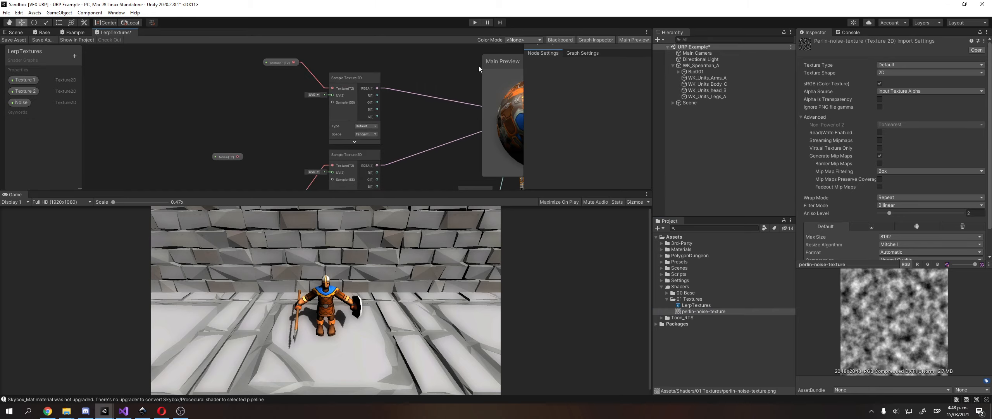
{"action": "left_click", "coordinate": [647, 32]}
{"action": "left_click", "coordinate": [667, 38]}
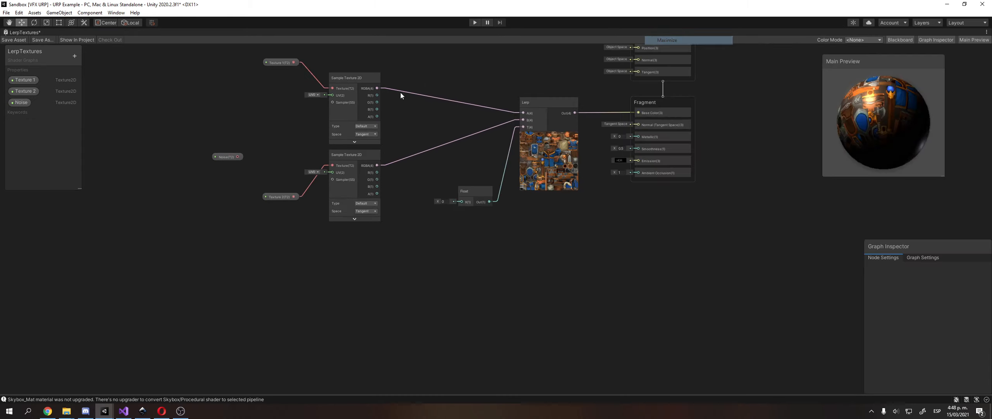
{"action": "scroll", "coordinate": [348, 140], "scroll_direction": "up", "scroll_amount": 3}
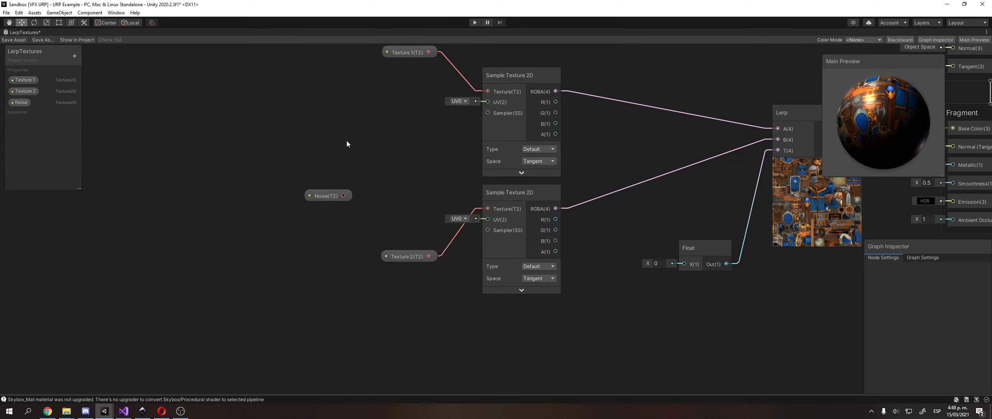
{"action": "left_click", "coordinate": [22, 102]}
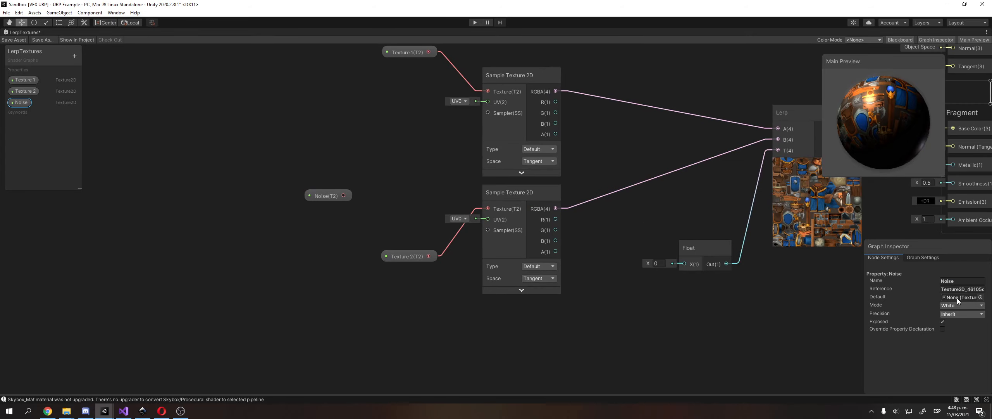
{"action": "left_click", "coordinate": [981, 297]}
{"action": "type", "text": "no"}
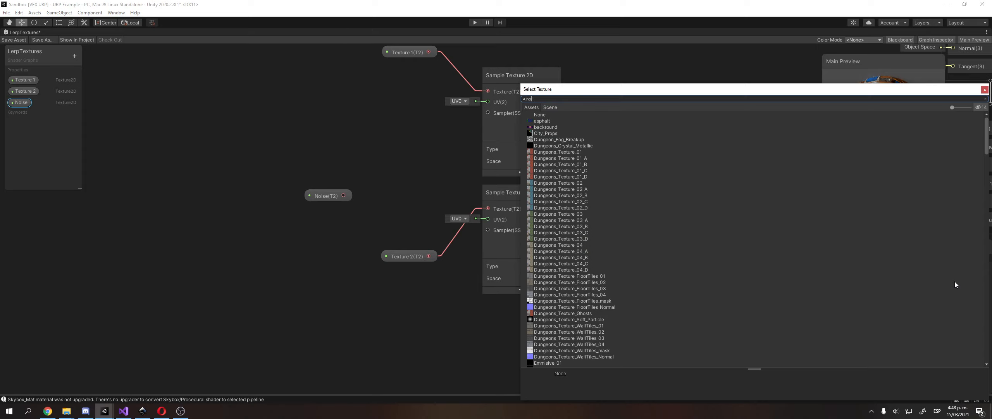
{"action": "type", "text": "i"}
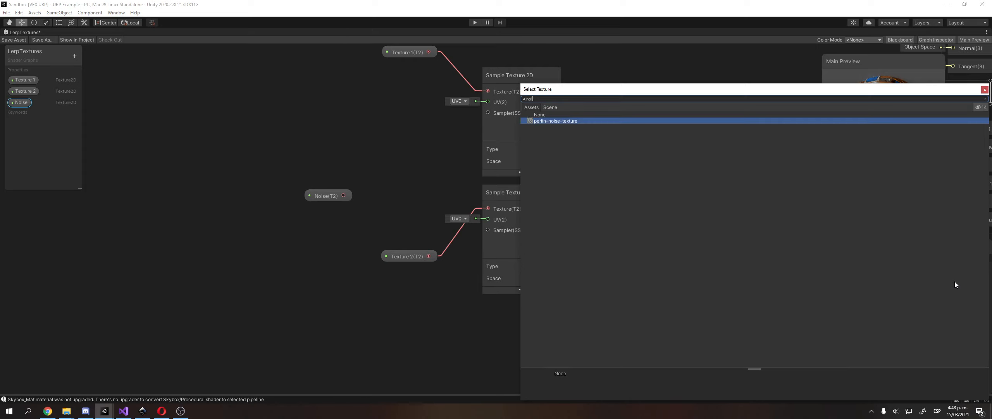
{"action": "double_click", "coordinate": [585, 124]}
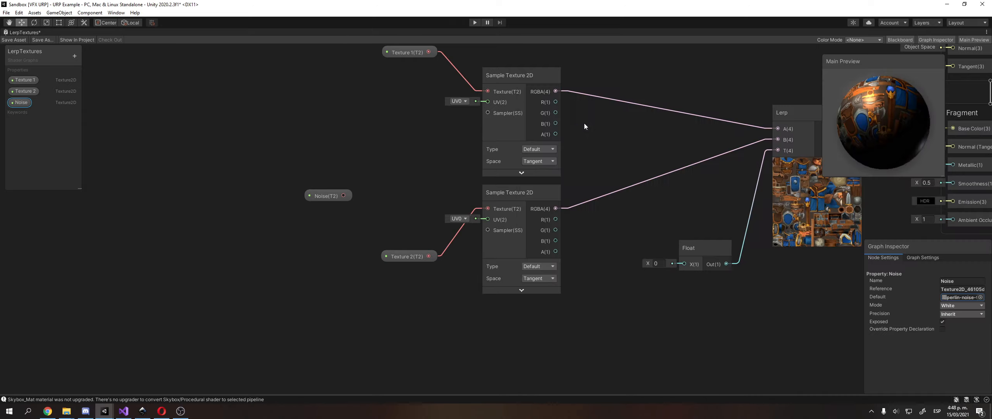
Move the Noise node further left on the canvas.
{"action": "middle_click_drag", "start_coordinate": [267, 214], "coordinate": [280, 218]}
{"action": "left_click", "coordinate": [343, 204]}
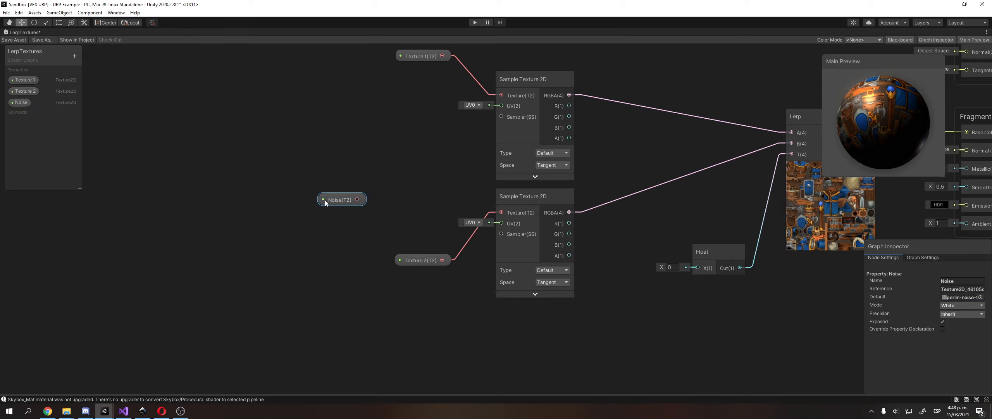
{"action": "left_click_drag", "start_coordinate": [345, 197], "coordinate": [286, 194]}
Duplicate the lower Sample Texture 2D below the others, feed it Noise, and expand its preview.
{"action": "left_click", "coordinate": [403, 176]}
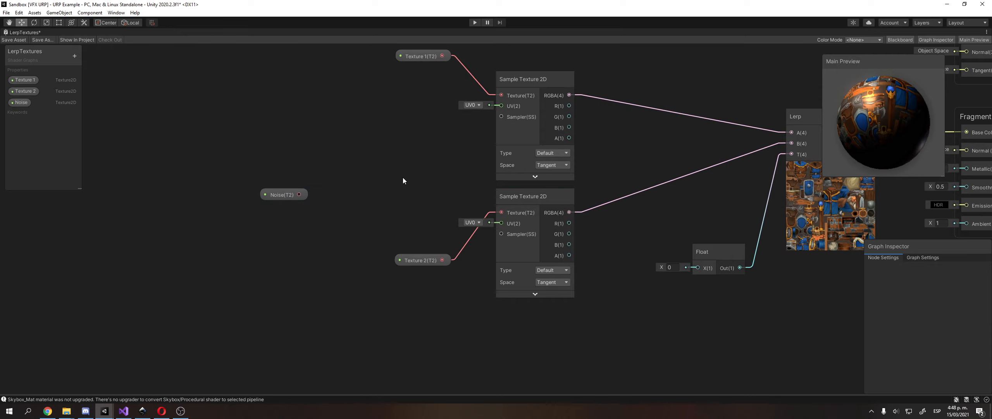
{"action": "left_click", "coordinate": [517, 200]}
{"action": "key", "text": "ctrl+d"}
{"action": "middle_click_drag", "start_coordinate": [522, 207], "coordinate": [535, 187]}
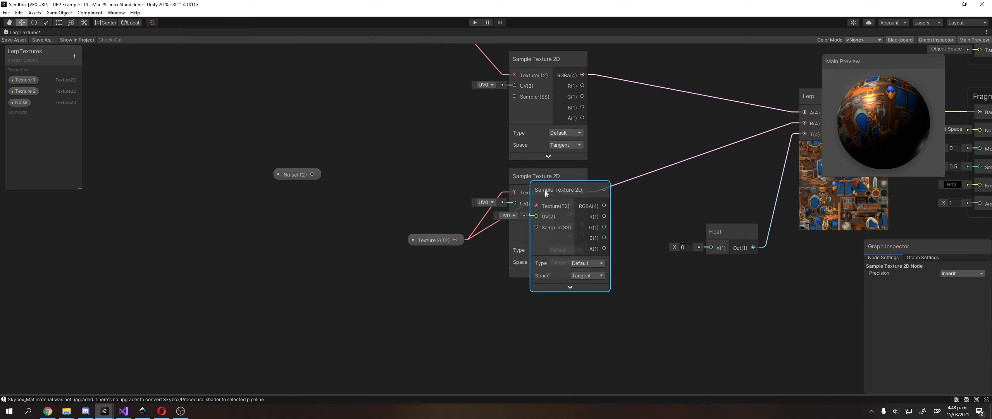
{"action": "left_click_drag", "start_coordinate": [545, 191], "coordinate": [519, 267]}
{"action": "left_click_drag", "start_coordinate": [297, 136], "coordinate": [510, 281]}
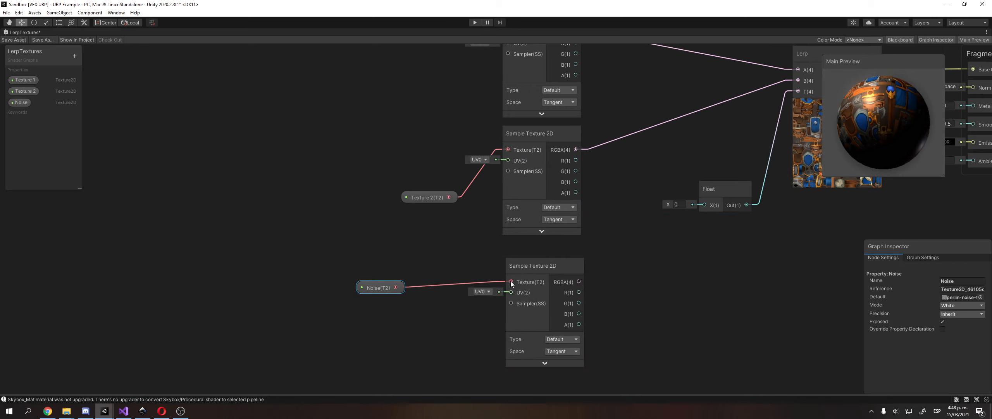
{"action": "left_click", "coordinate": [545, 362]}
Reposition the Noise node up and to the right beside the new sampler.
{"action": "middle_click_drag", "start_coordinate": [407, 304], "coordinate": [411, 224]}
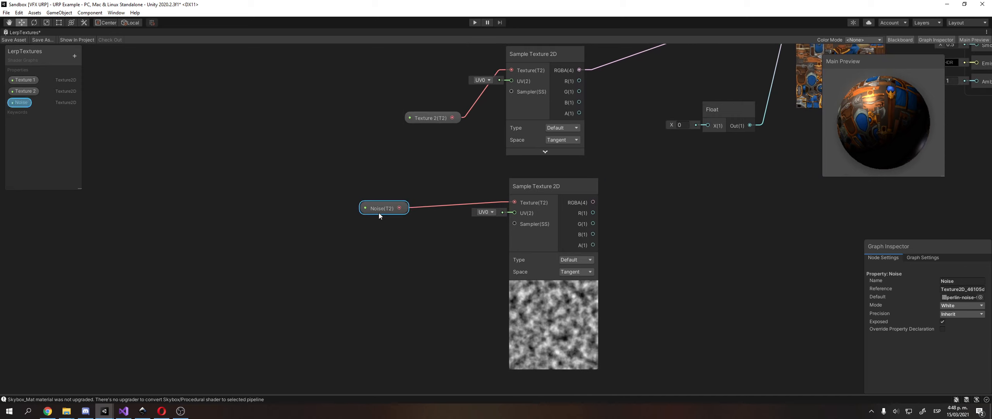
{"action": "left_click_drag", "start_coordinate": [378, 213], "coordinate": [433, 201]}
{"action": "left_click", "coordinate": [691, 216]}
{"action": "middle_click_drag", "start_coordinate": [696, 216], "coordinate": [621, 224]}
Convert the Float node into a property named Factor.
{"action": "right_click", "coordinate": [650, 115]}
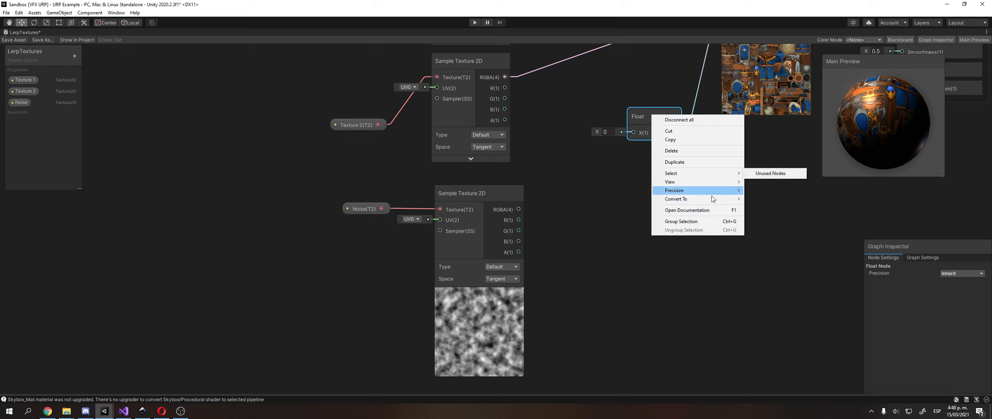
{"action": "mouse_move", "coordinate": [729, 198]}
{"action": "left_click", "coordinate": [774, 217]}
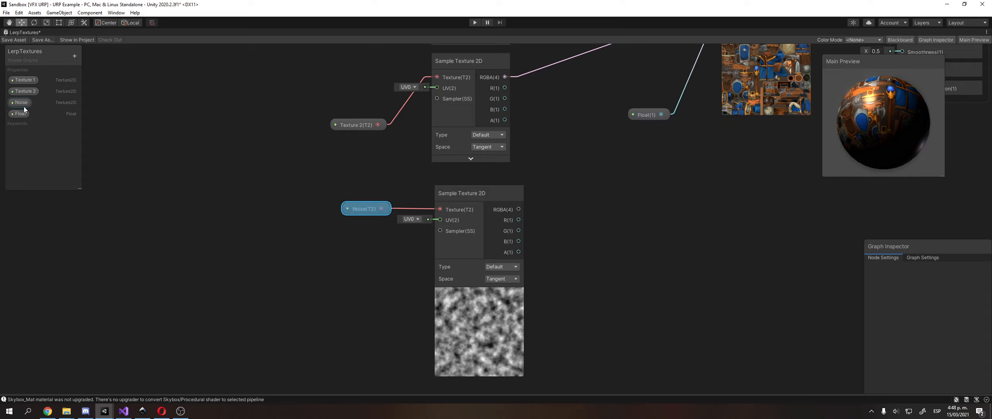
{"action": "double_click", "coordinate": [28, 112]}
{"action": "type", "text": "Factor"}
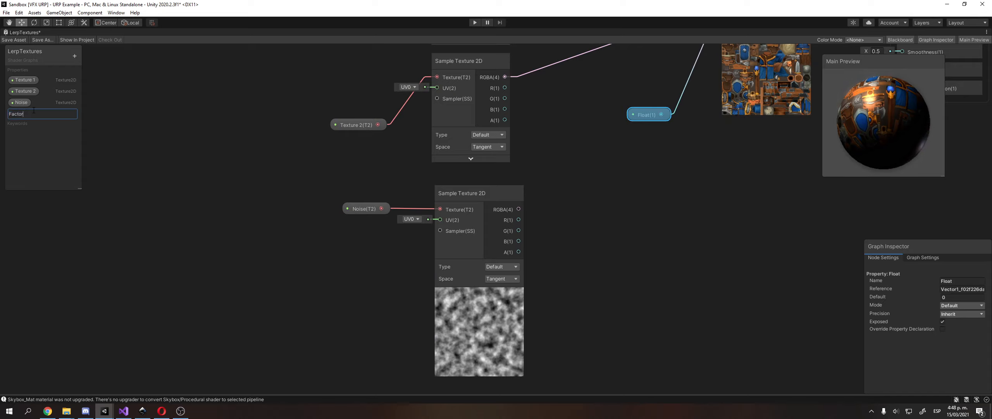
{"action": "key", "text": "Return"}
Remove Factor's link to the Lerp T input and place Factor beside the noise sampler.
{"action": "middle_click_drag", "start_coordinate": [676, 115], "coordinate": [639, 183]}
{"action": "left_click", "coordinate": [651, 157]}
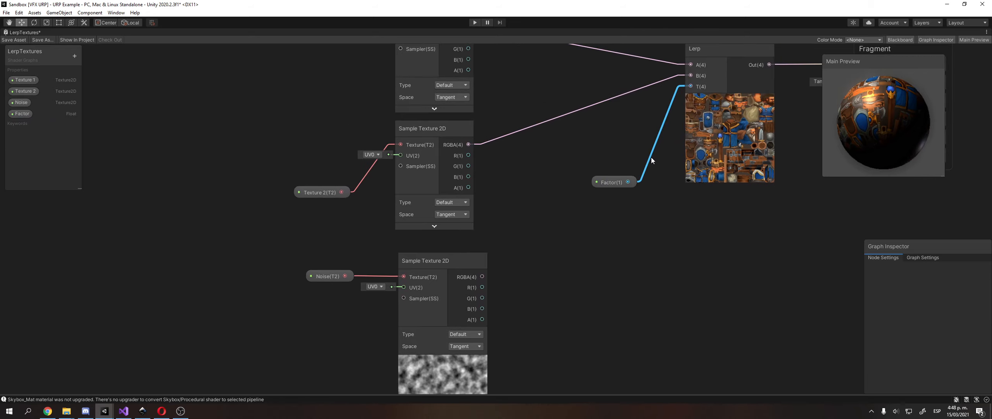
{"action": "key", "text": "Delete"}
{"action": "left_click_drag", "start_coordinate": [613, 183], "coordinate": [531, 303]}
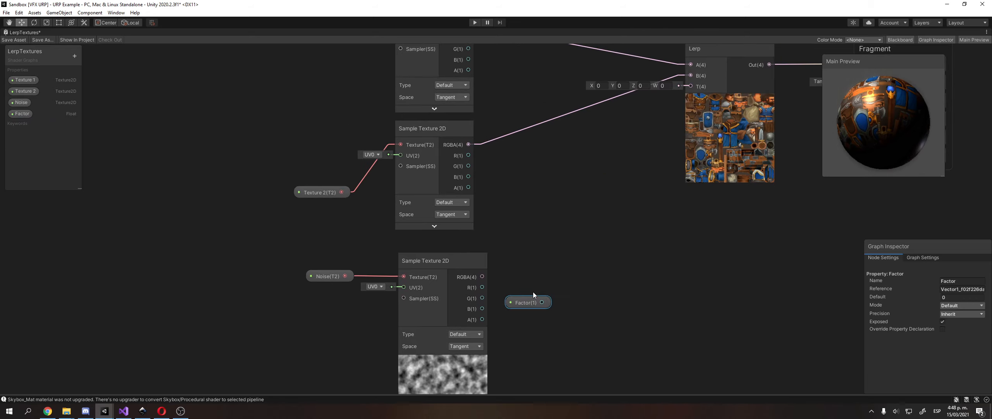
{"action": "left_click", "coordinate": [533, 290]}
{"action": "middle_click_drag", "start_coordinate": [535, 269], "coordinate": [546, 246]}
Add a Multiply node taking the noise RGBA on A and Factor on B.
{"action": "right_click", "coordinate": [612, 223]}
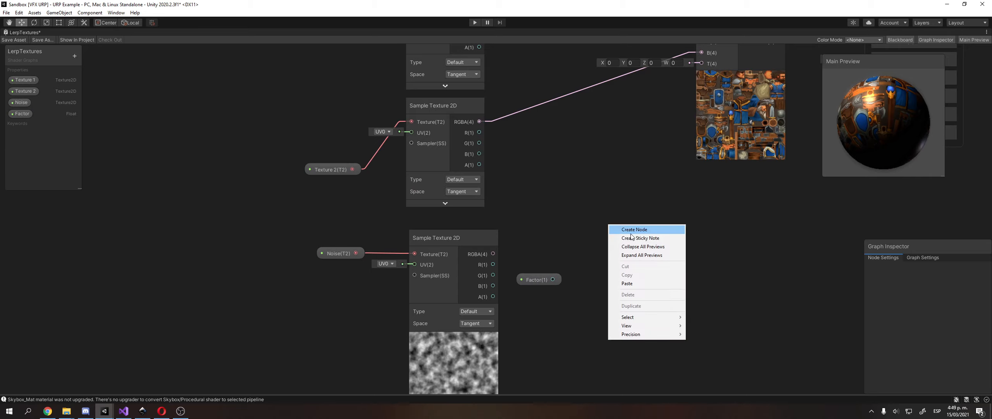
{"action": "left_click", "coordinate": [628, 226]}
{"action": "type", "text": "mult"}
{"action": "key", "text": "Return"}
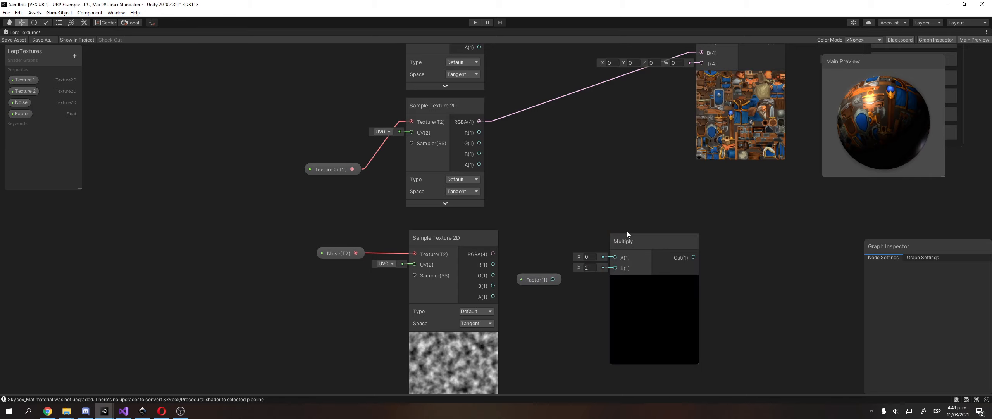
{"action": "left_click_drag", "start_coordinate": [553, 279], "coordinate": [610, 267]}
{"action": "left_click_drag", "start_coordinate": [492, 254], "coordinate": [581, 252]}
{"action": "left_click", "coordinate": [591, 252]}
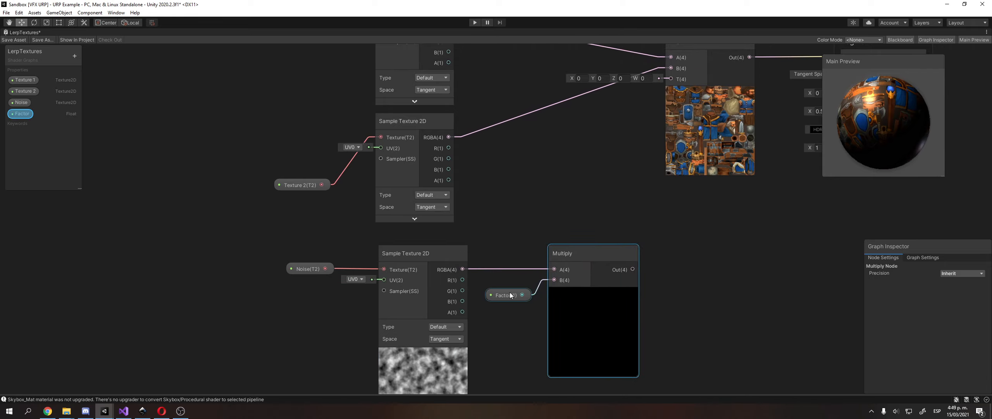
{"action": "left_click", "coordinate": [30, 113]}
{"action": "left_click", "coordinate": [508, 297]}
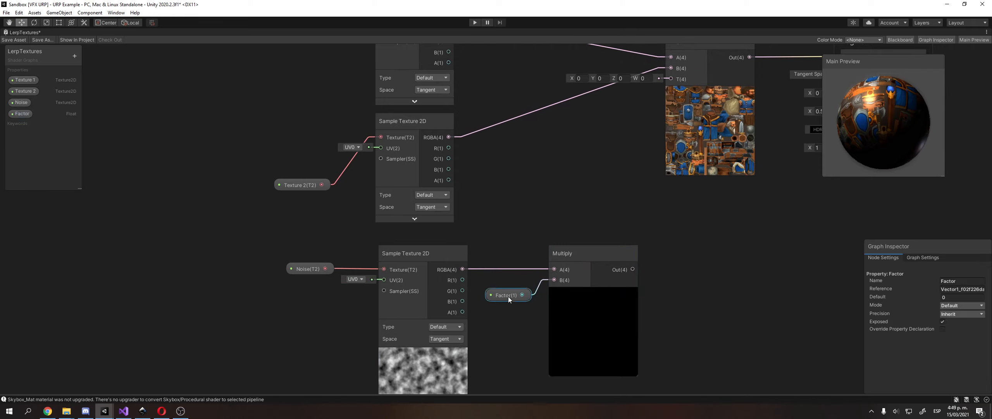
{"action": "left_click", "coordinate": [954, 297]}
Set Factor's default to 0.5 and feed the Multiply output into Lerp's T input.
{"action": "type", "text": "1"}
{"action": "key", "text": "BackSpace"}
{"action": "type", "text": ".5"}
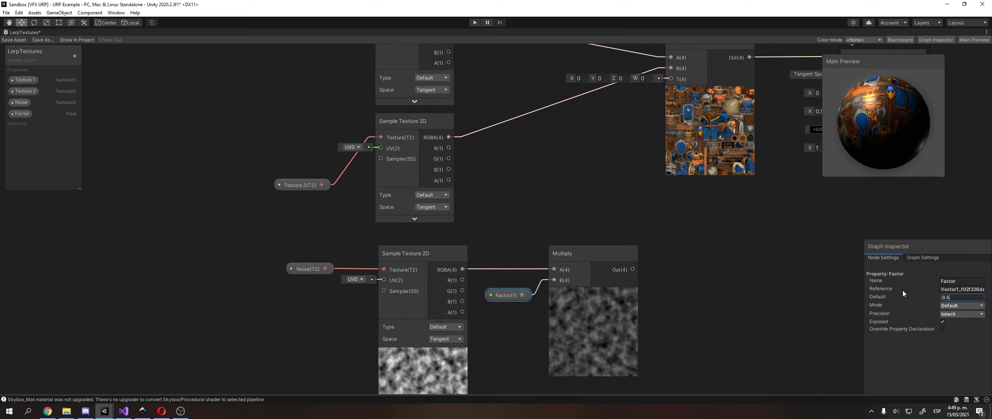
{"action": "middle_click_drag", "start_coordinate": [588, 247], "coordinate": [552, 279]}
{"action": "middle_click_drag", "start_coordinate": [636, 310], "coordinate": [563, 318]}
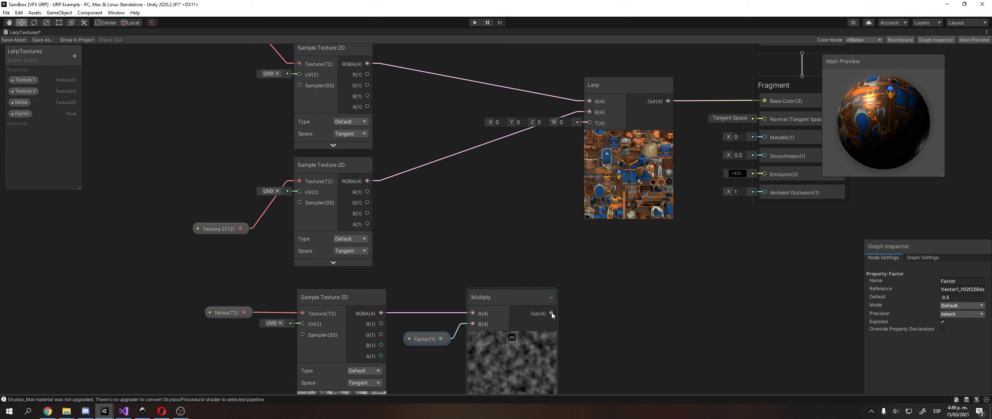
{"action": "left_click_drag", "start_coordinate": [552, 312], "coordinate": [585, 123]}
{"action": "middle_click_drag", "start_coordinate": [517, 169], "coordinate": [540, 163]}
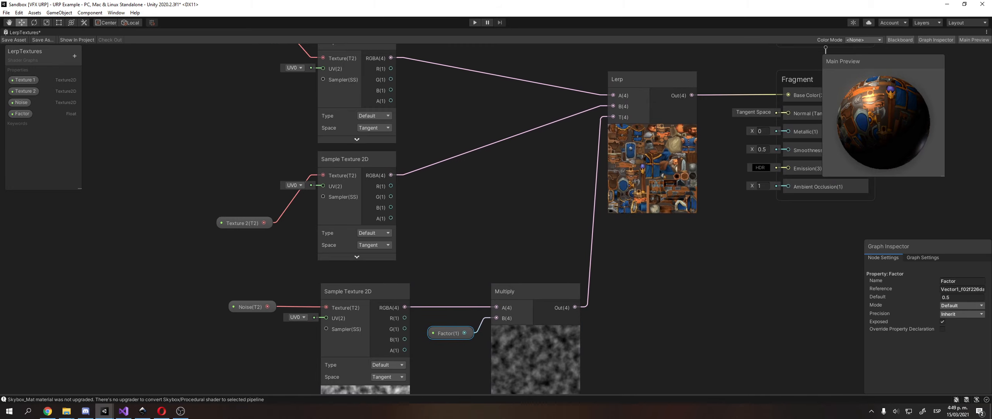
Change Factor's default value to 1.
{"action": "left_click", "coordinate": [942, 297]}
{"action": "type", "text": "0"}
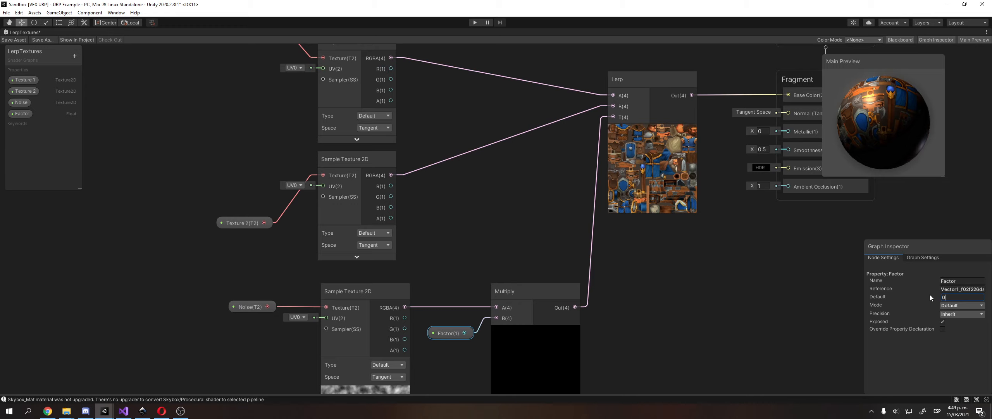
{"action": "key", "text": "BackSpace"}
{"action": "type", "text": "1"}
{"action": "scroll", "coordinate": [647, 153], "scroll_direction": "up", "scroll_amount": 3}
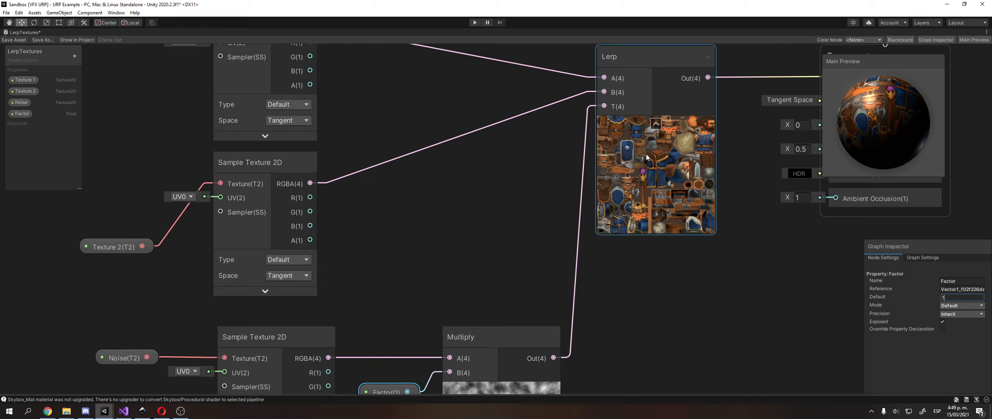
{"action": "scroll", "coordinate": [651, 158], "scroll_direction": "up", "scroll_amount": 2}
{"action": "scroll", "coordinate": [634, 197], "scroll_direction": "down", "scroll_amount": 4}
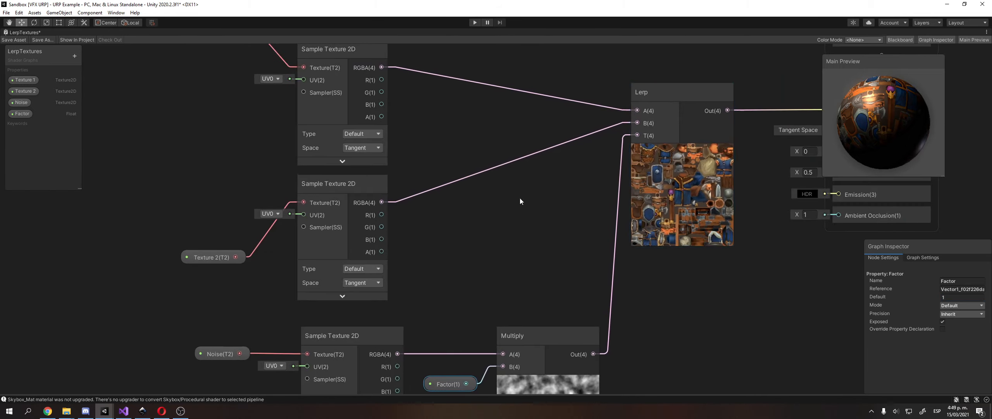
{"action": "left_click", "coordinate": [24, 91]}
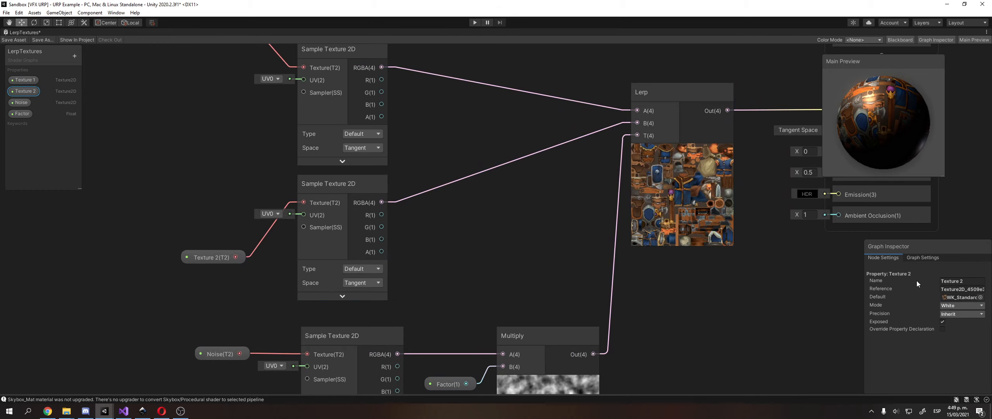
Browse Texture 2's default texture picker, previewing options such as WK_Horse_C.
{"action": "left_click", "coordinate": [981, 297]}
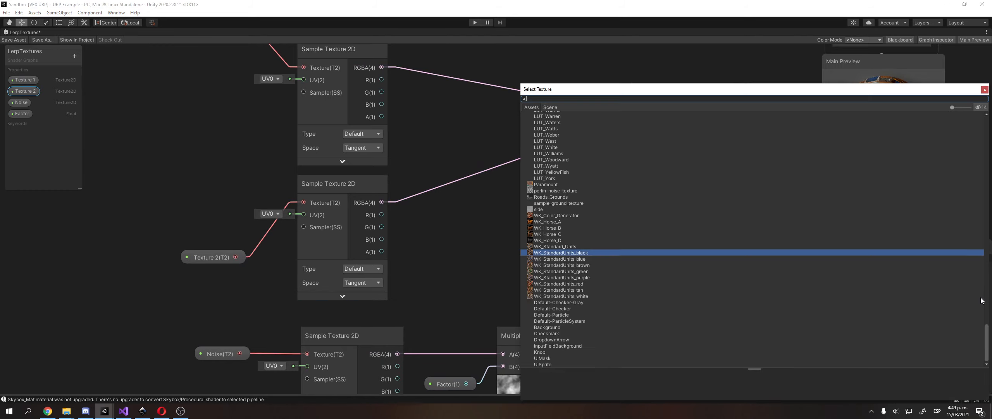
{"action": "left_click", "coordinate": [555, 190]}
{"action": "left_click", "coordinate": [579, 235]}
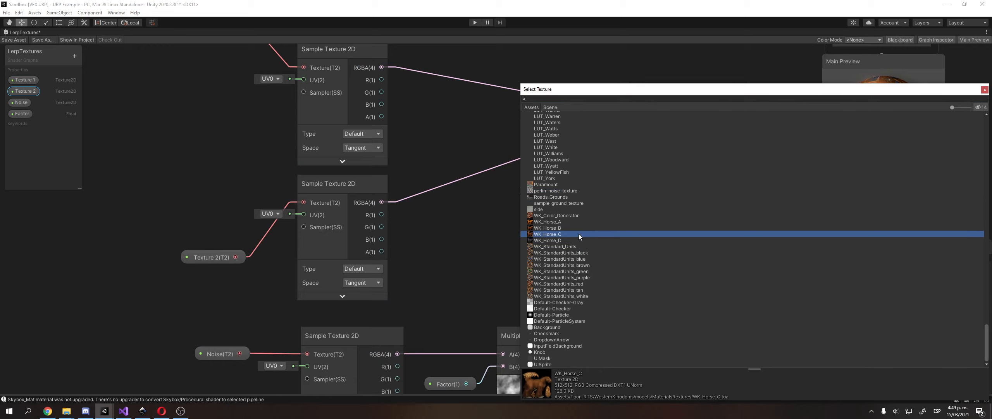
{"action": "left_click", "coordinate": [563, 284]}
{"action": "key", "text": "Down"}
{"action": "key", "text": "Down"}
{"action": "key", "text": "Down"}
{"action": "key", "text": "Down"}
{"action": "key", "text": "Down"}
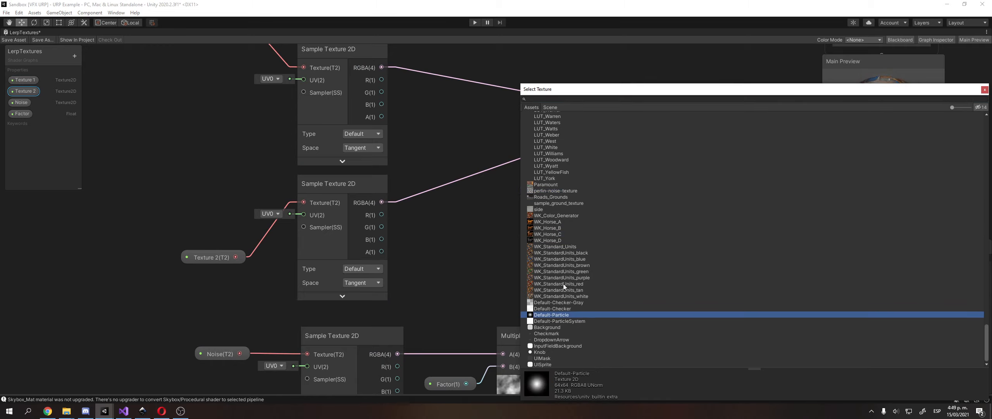
{"action": "scroll", "coordinate": [563, 285], "scroll_direction": "up", "scroll_amount": 4}
{"action": "scroll", "coordinate": [563, 217], "scroll_direction": "up", "scroll_amount": 15}
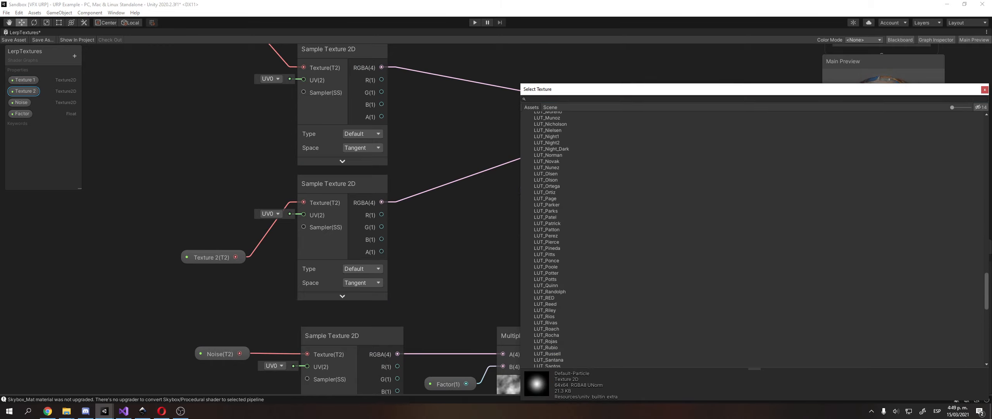
{"action": "left_click_drag", "start_coordinate": [985, 292], "coordinate": [985, 136]}
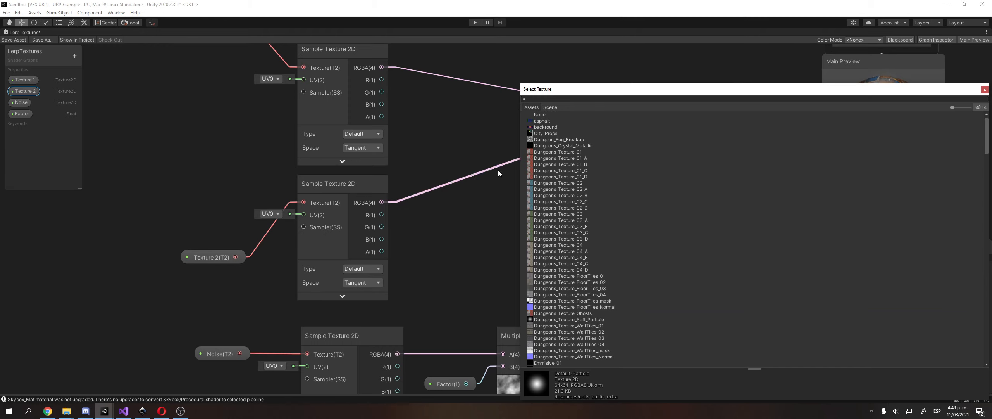
Assign Dungeons_Texture_03_B as Texture 2's default texture.
{"action": "left_click", "coordinate": [570, 165]}
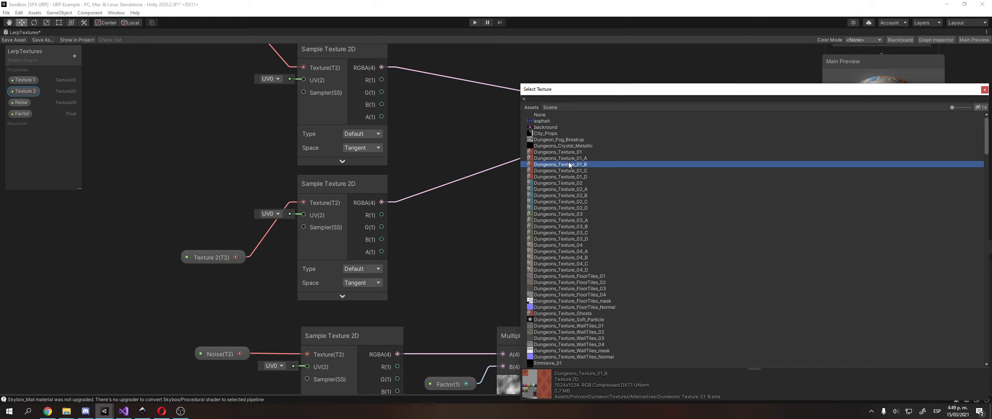
{"action": "left_click", "coordinate": [568, 127]}
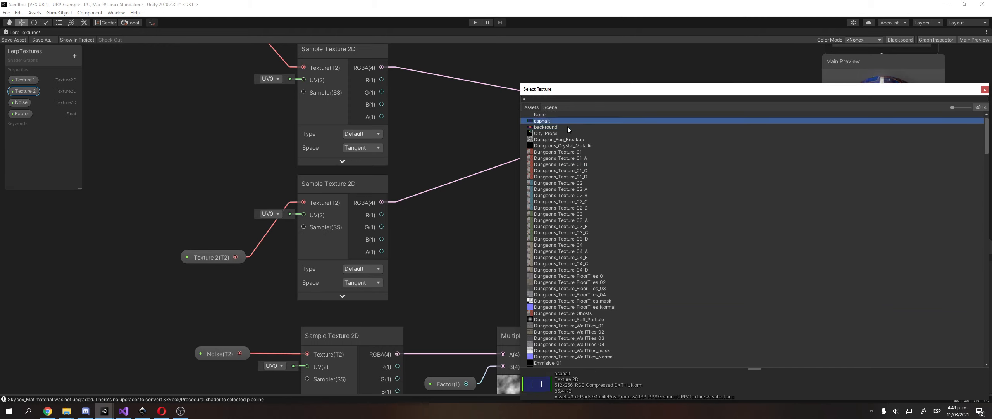
{"action": "left_click", "coordinate": [557, 214]}
{"action": "key", "text": "Down"}
{"action": "key", "text": "Down"}
{"action": "key", "text": "Down"}
{"action": "key", "text": "Down"}
{"action": "key", "text": "Down"}
{"action": "key", "text": "Up"}
{"action": "key", "text": "Up"}
{"action": "key", "text": "Up"}
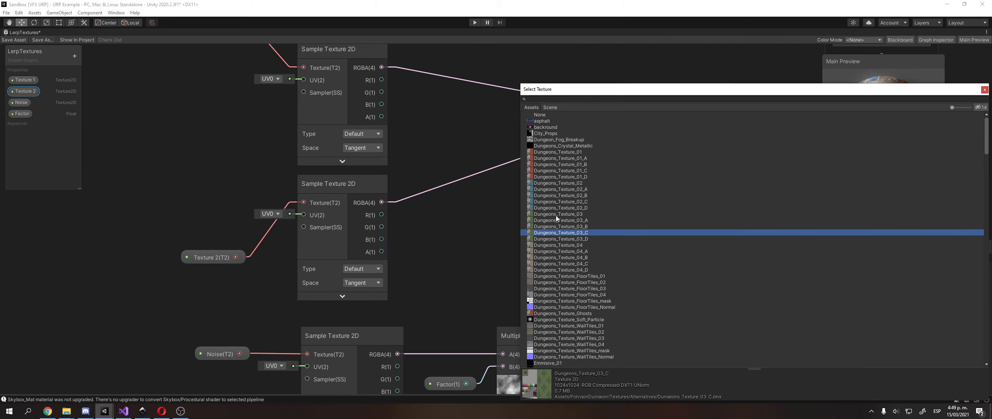
{"action": "double_click", "coordinate": [555, 229]}
{"action": "middle_click_drag", "start_coordinate": [555, 228], "coordinate": [576, 213]}
{"action": "middle_click_drag", "start_coordinate": [685, 242], "coordinate": [690, 221]}
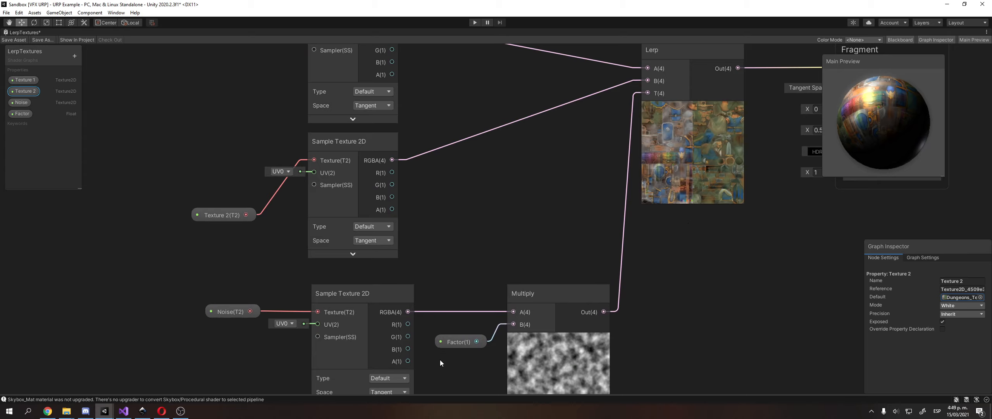
{"action": "left_click_drag", "start_coordinate": [456, 344], "coordinate": [457, 333]}
{"action": "left_click", "coordinate": [951, 296]}
{"action": "type", "text": "0"}
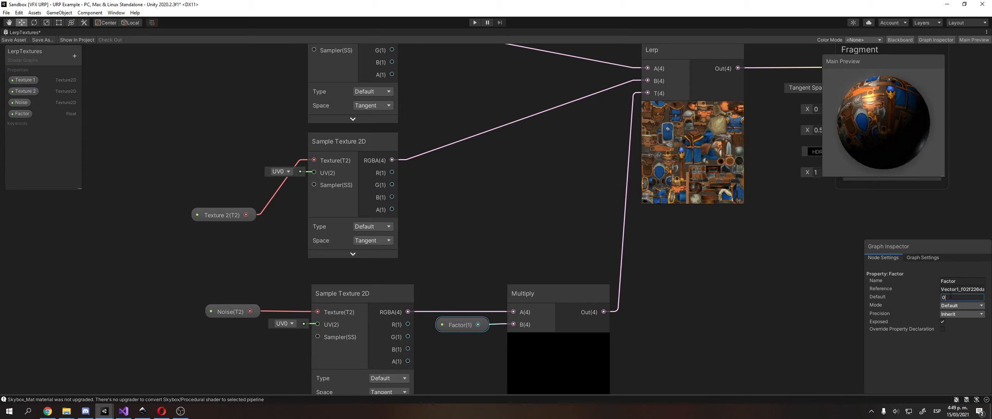
{"action": "key", "text": "BackSpace"}
{"action": "type", "text": "1"}
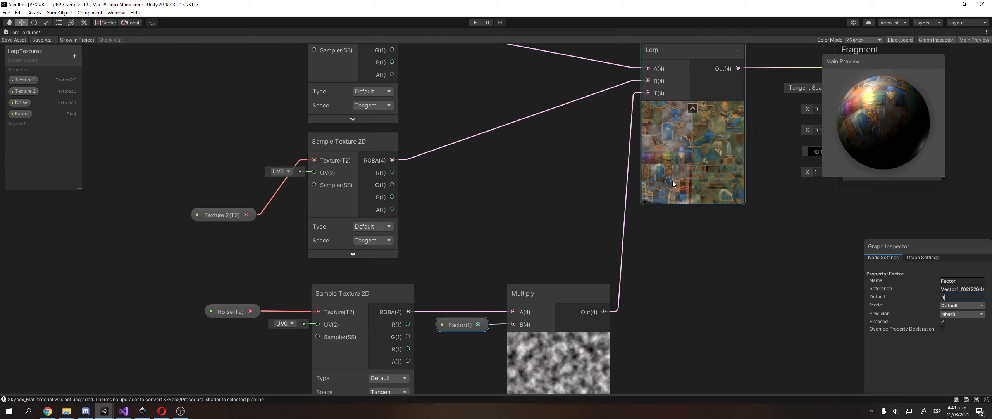
{"action": "middle_click_drag", "start_coordinate": [701, 162], "coordinate": [677, 169]}
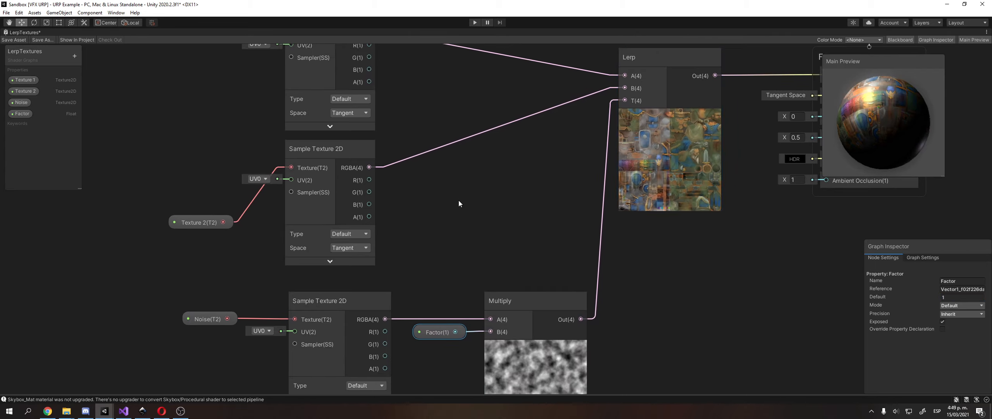
{"action": "scroll", "coordinate": [537, 141], "scroll_direction": "down", "scroll_amount": 2}
{"action": "left_click", "coordinate": [443, 262]}
{"action": "left_click", "coordinate": [467, 302]}
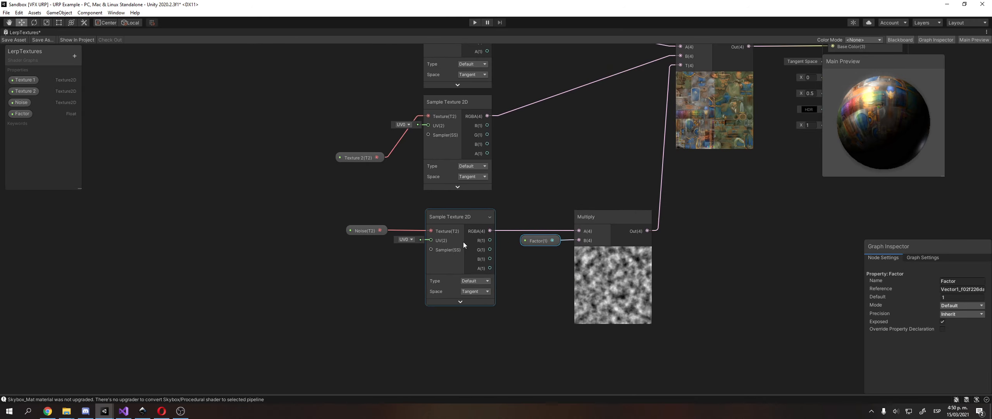
{"action": "middle_click_drag", "start_coordinate": [463, 242], "coordinate": [417, 305]}
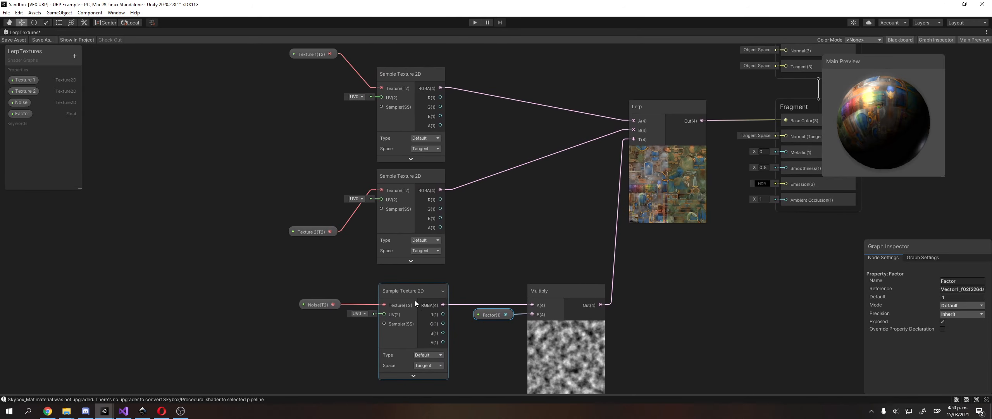
{"action": "left_click", "coordinate": [513, 221]}
Nudge the Text2 and Noise images slightly left in the Inkscape diagram.
{"action": "left_click", "coordinate": [143, 410]}
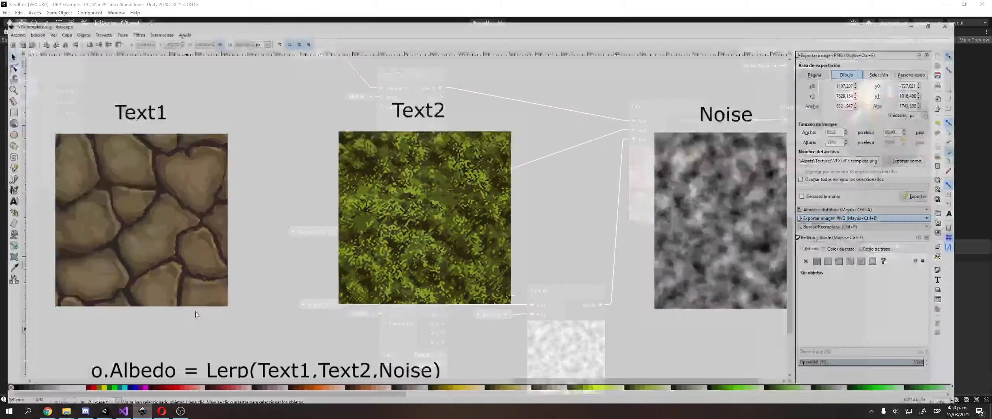
{"action": "left_click", "coordinate": [255, 163]}
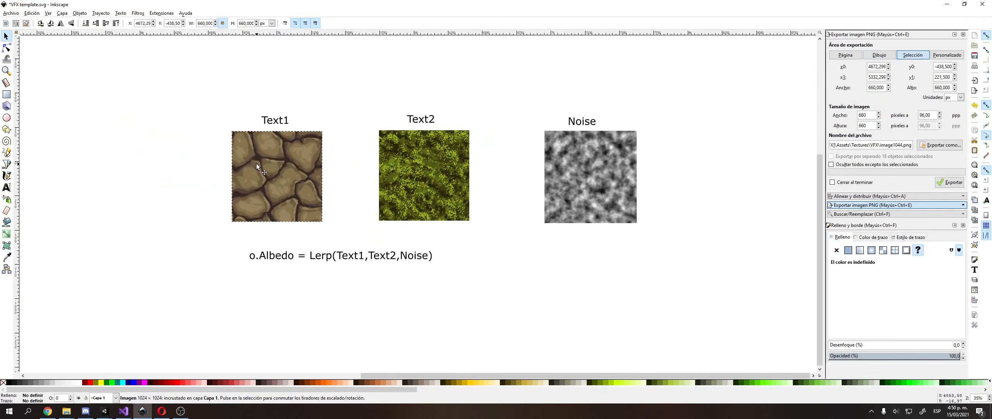
{"action": "left_click_drag", "start_coordinate": [464, 192], "coordinate": [458, 193]}
{"action": "mouse_move", "coordinate": [572, 193]}
{"action": "left_mouse_down"}
{"action": "mouse_move", "coordinate": [627, 172]}
{"action": "mouse_move", "coordinate": [558, 195]}
{"action": "left_mouse_up"}
{"action": "left_click", "coordinate": [459, 155]}
{"action": "left_click", "coordinate": [487, 162]}
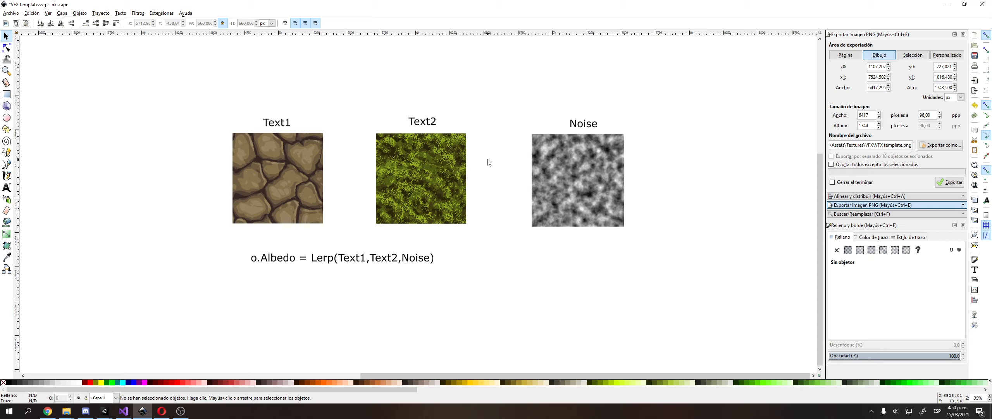
{"action": "key", "text": "alt+Tab"}
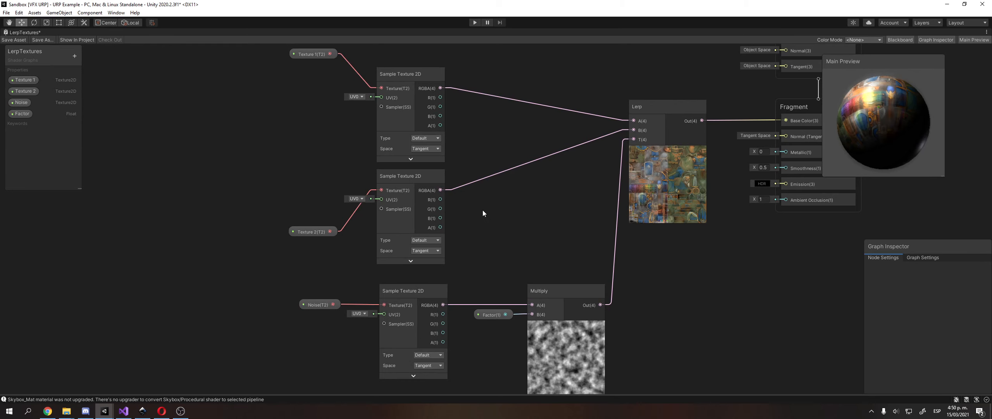
Pan around the graph to review the Multiply, Lerp and Fragment nodes.
{"action": "middle_click_drag", "start_coordinate": [502, 132], "coordinate": [397, 103]}
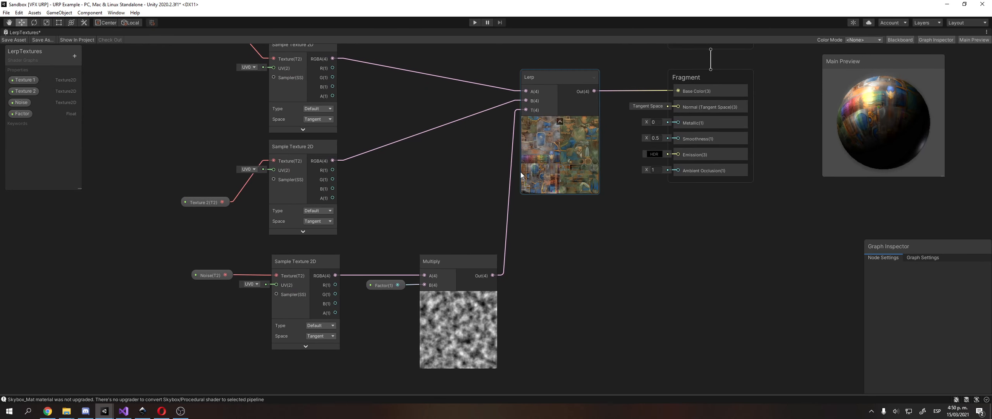
{"action": "middle_click_drag", "start_coordinate": [476, 188], "coordinate": [541, 146]}
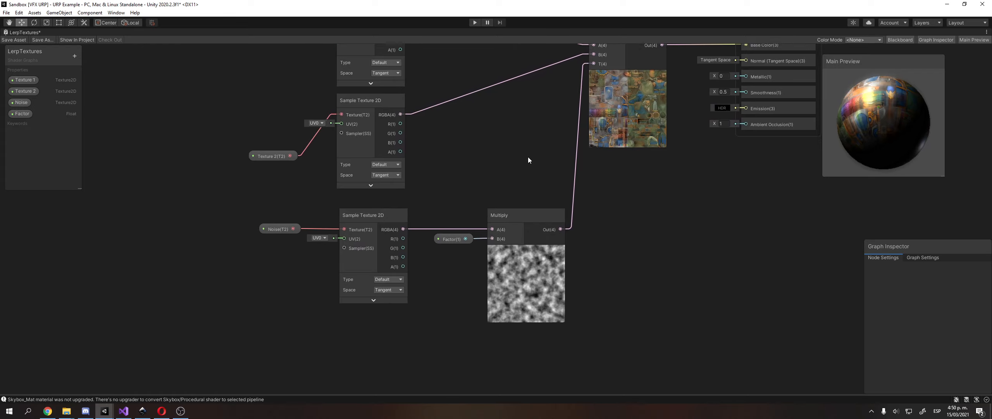
{"action": "left_click", "coordinate": [535, 266]}
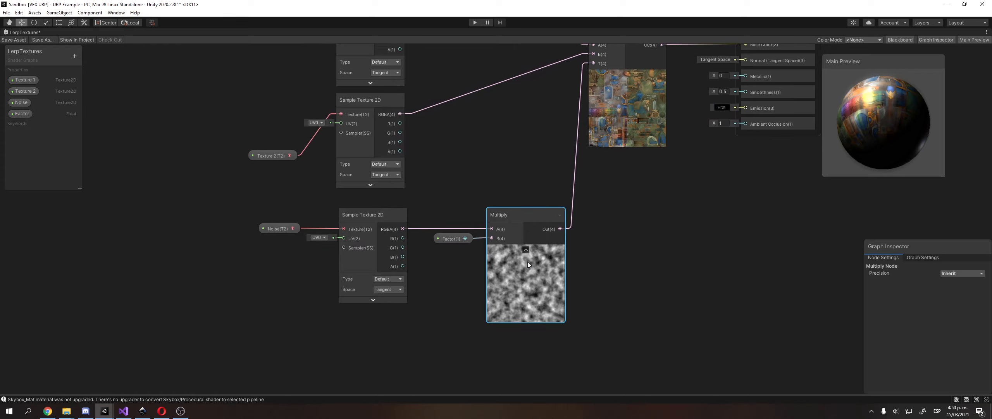
{"action": "middle_click_drag", "start_coordinate": [529, 169], "coordinate": [495, 233]}
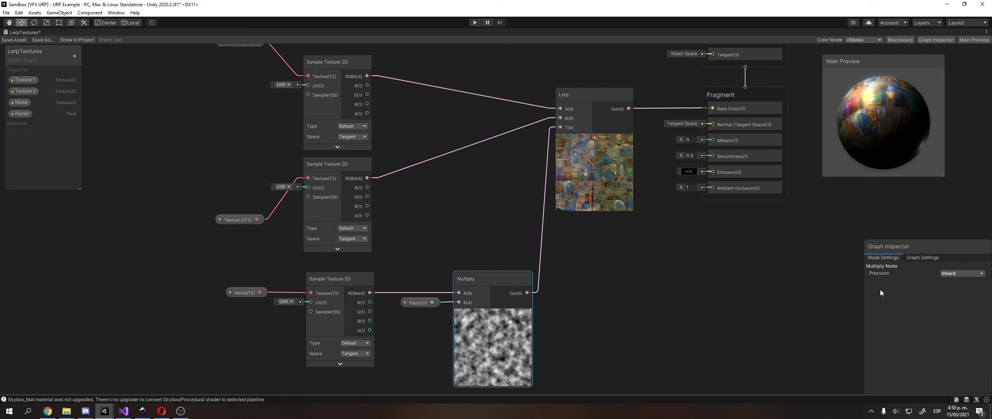
{"action": "middle_click_drag", "start_coordinate": [453, 330], "coordinate": [455, 295]}
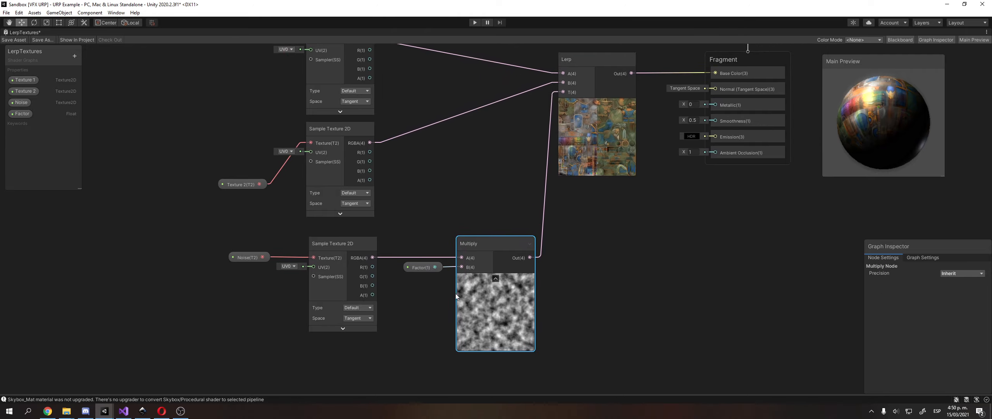
{"action": "left_click", "coordinate": [580, 299]}
{"action": "middle_click_drag", "start_coordinate": [590, 297], "coordinate": [657, 277]}
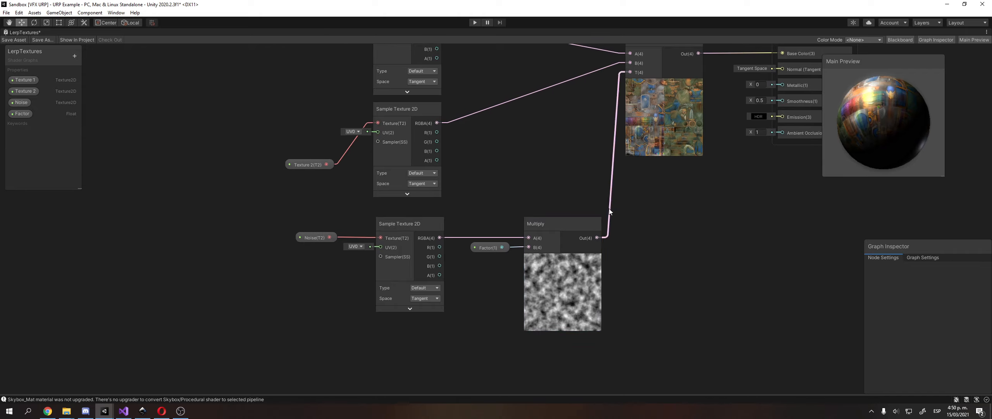
Reset the Factor property's default value to 1.
{"action": "left_click", "coordinate": [490, 248]}
{"action": "left_click", "coordinate": [950, 297]}
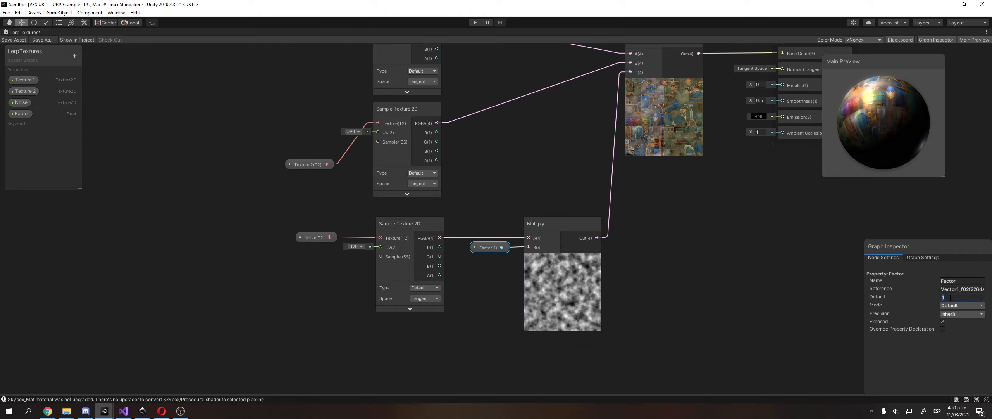
{"action": "type", "text": "0"}
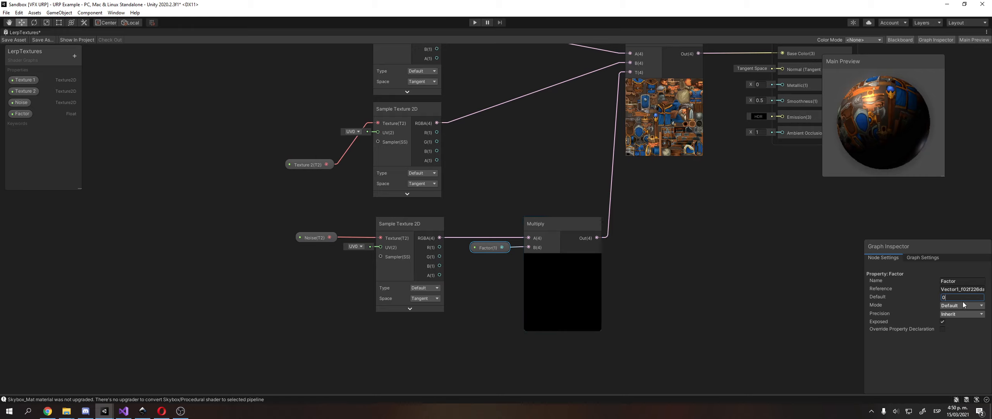
{"action": "left_click_drag", "start_coordinate": [964, 298], "coordinate": [894, 294]}
{"action": "type", "text": "1"}
{"action": "left_click", "coordinate": [817, 291]}
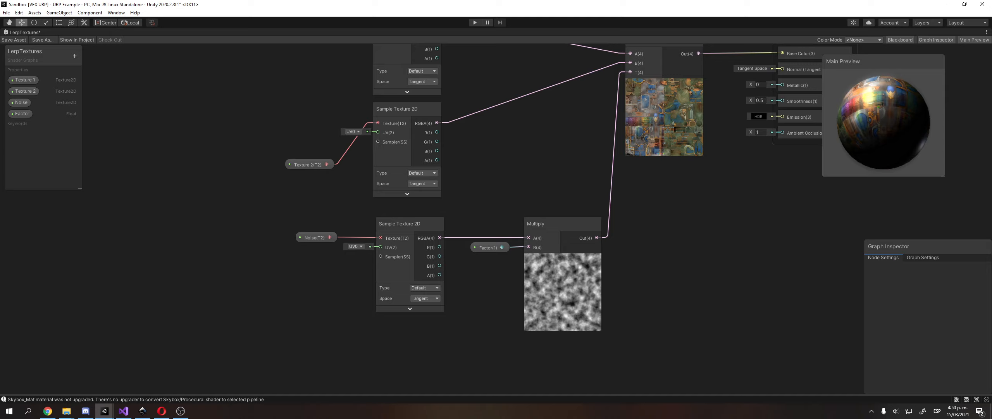
Try Factor default values of 2 and 10 to compare the blend previews.
{"action": "left_click", "coordinate": [489, 247]}
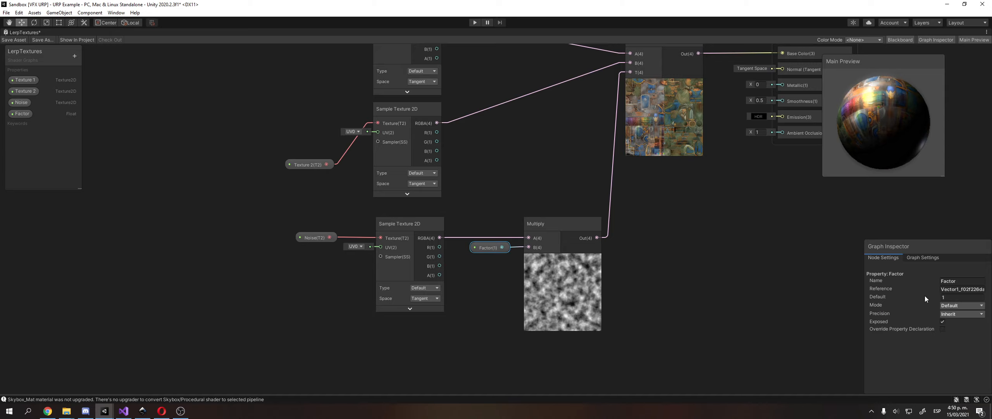
{"action": "left_click", "coordinate": [948, 297]}
{"action": "type", "text": "2"}
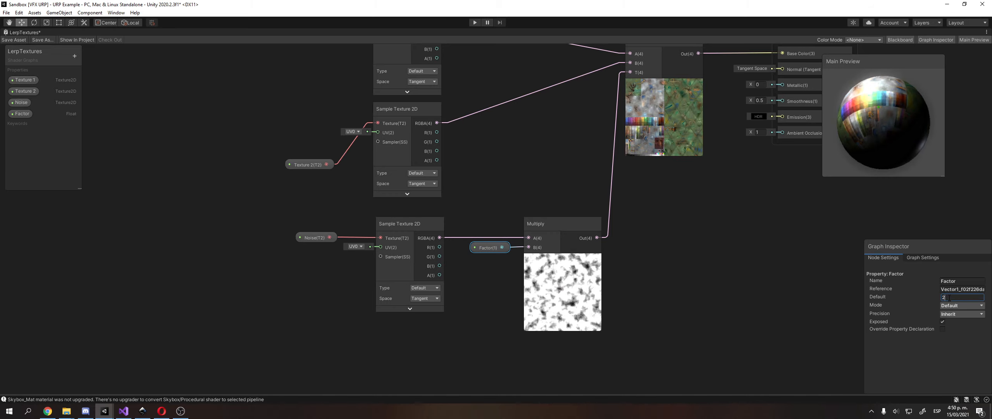
{"action": "key", "text": "BackSpace"}
{"action": "type", "text": "10"}
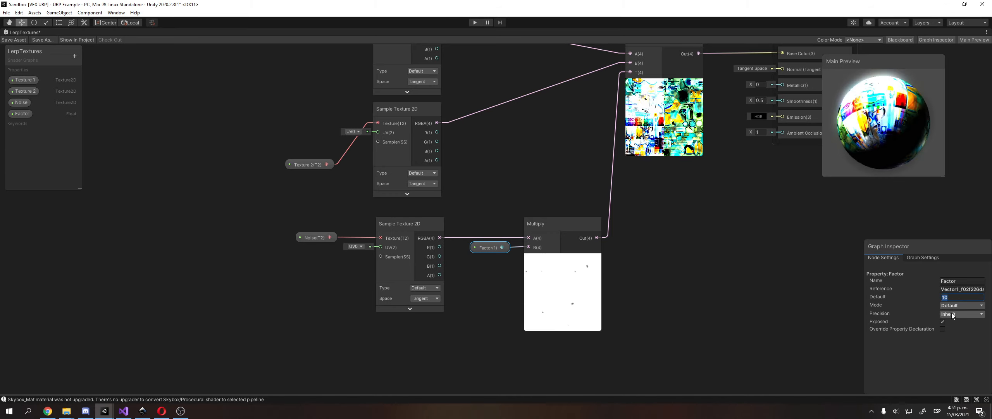
{"action": "key", "text": "BackSpace"}
{"action": "type", "text": "2"}
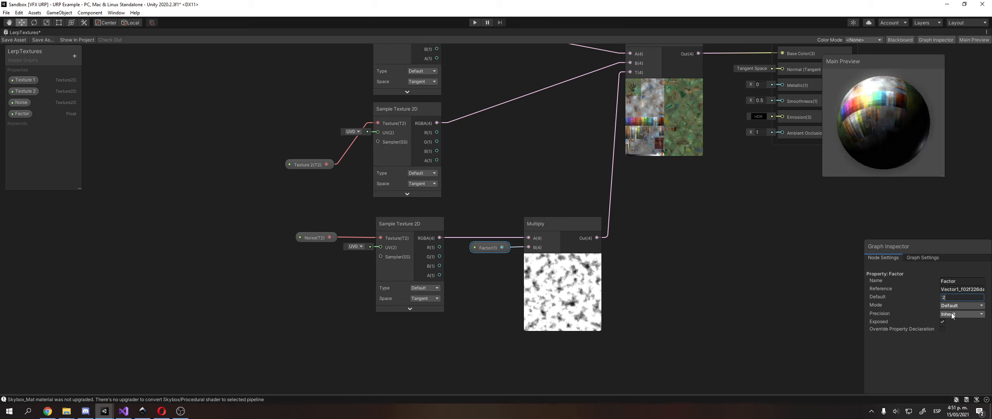
Try Factor defaults of 3 and 10, then return it to 1.
{"action": "key", "text": "BackSpace"}
{"action": "type", "text": "3"}
{"action": "key", "text": "BackSpace"}
{"action": "type", "text": "100"}
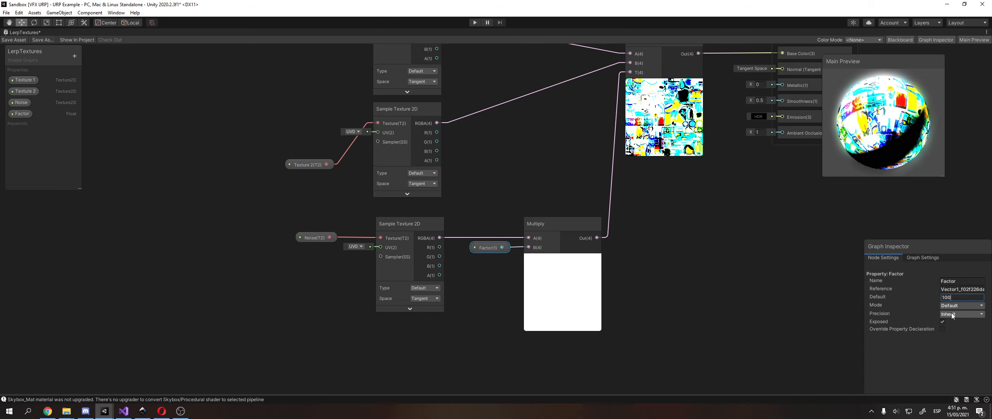
{"action": "key", "text": "BackSpace"}
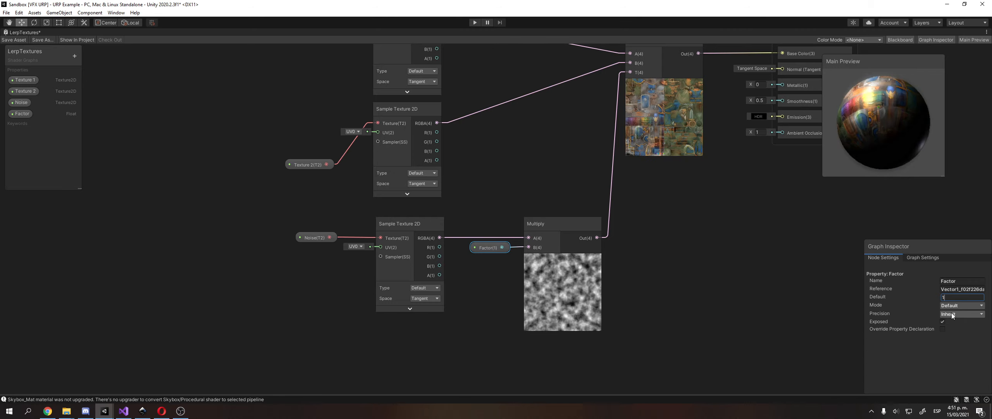
{"action": "middle_click_drag", "start_coordinate": [693, 220], "coordinate": [701, 204]}
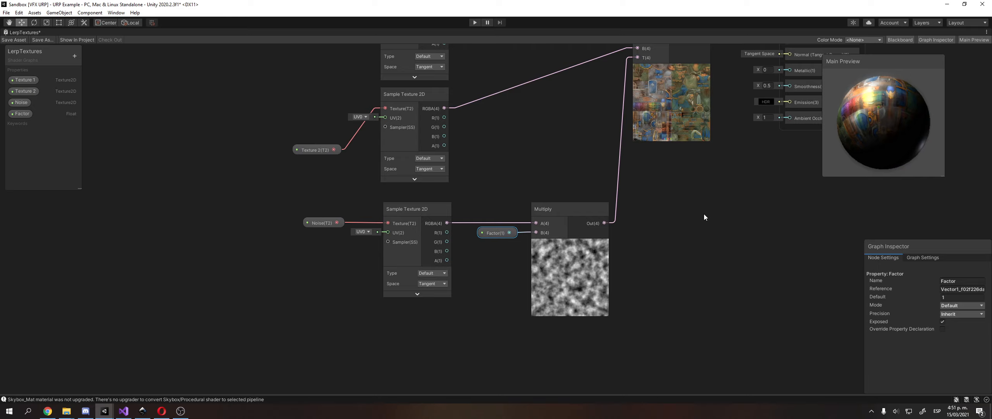
{"action": "left_click", "coordinate": [705, 214]}
Move Factor aside and delete the Multiply node.
{"action": "left_click", "coordinate": [482, 234]}
{"action": "middle_click_drag", "start_coordinate": [470, 241], "coordinate": [419, 269]}
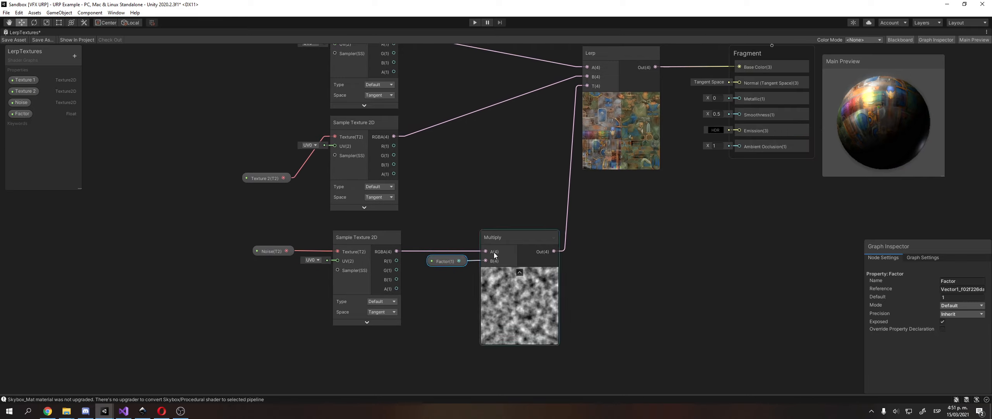
{"action": "left_click_drag", "start_coordinate": [452, 264], "coordinate": [442, 280]}
{"action": "left_click", "coordinate": [514, 240]}
{"action": "key", "text": "Delete"}
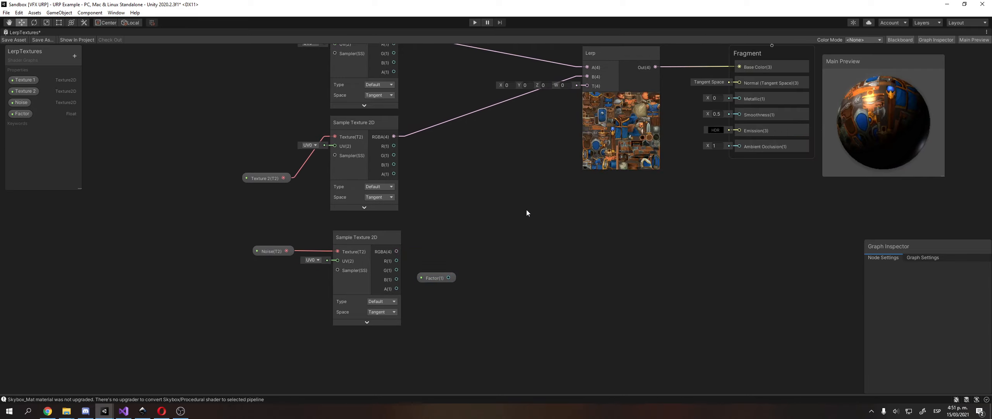
Add an Add node summing noise RGBA (A) and Factor (B), feeding Lerp T.
{"action": "right_click", "coordinate": [527, 210]}
{"action": "left_click", "coordinate": [591, 215]}
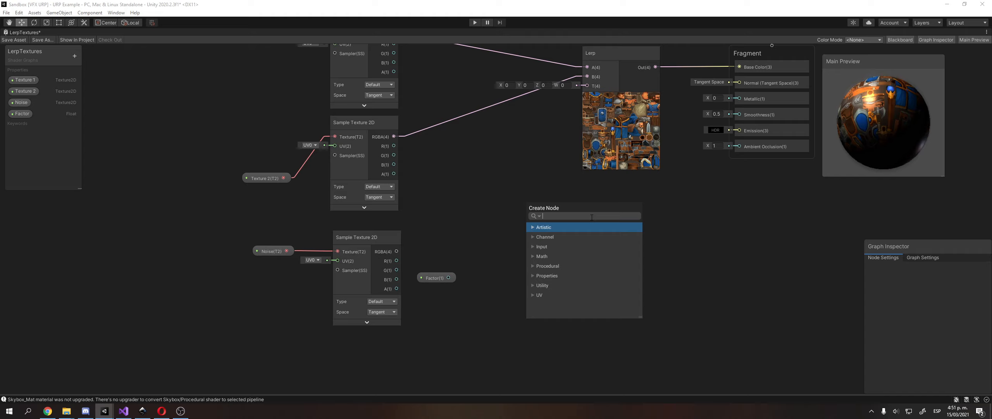
{"action": "type", "text": "add"}
{"action": "key", "text": "Return"}
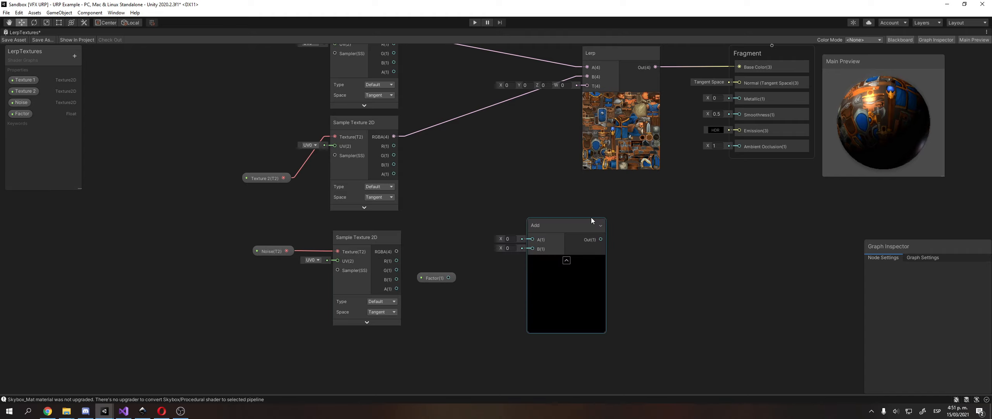
{"action": "left_click_drag", "start_coordinate": [397, 251], "coordinate": [532, 240]}
{"action": "left_click_drag", "start_coordinate": [450, 279], "coordinate": [532, 248]}
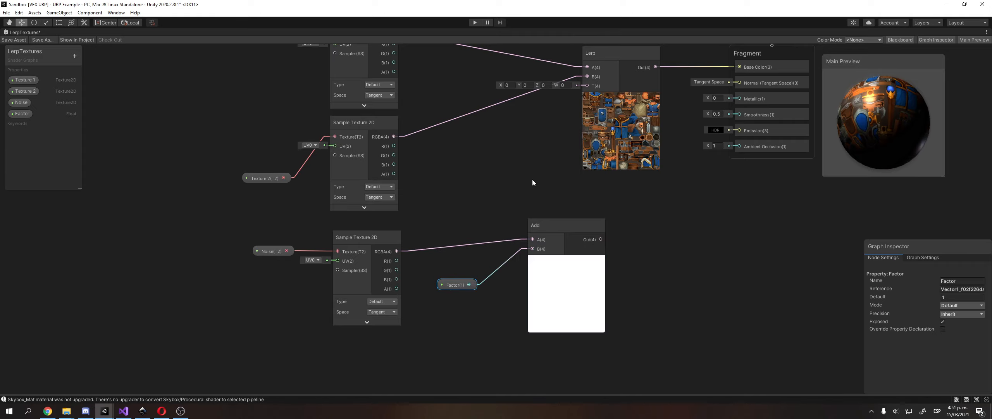
{"action": "middle_click_drag", "start_coordinate": [532, 180], "coordinate": [504, 207]}
{"action": "left_click_drag", "start_coordinate": [573, 267], "coordinate": [559, 114]}
Nudge the Add node into place and move Factor up and left.
{"action": "left_click_drag", "start_coordinate": [549, 252], "coordinate": [542, 248]}
{"action": "middle_click_drag", "start_coordinate": [495, 221], "coordinate": [532, 206]}
{"action": "key", "text": "space"}
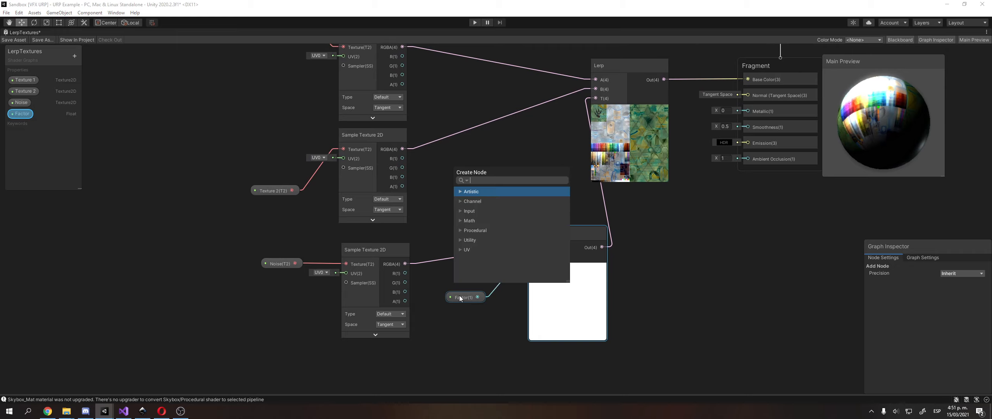
{"action": "left_click", "coordinate": [488, 335]}
{"action": "left_click", "coordinate": [465, 295]}
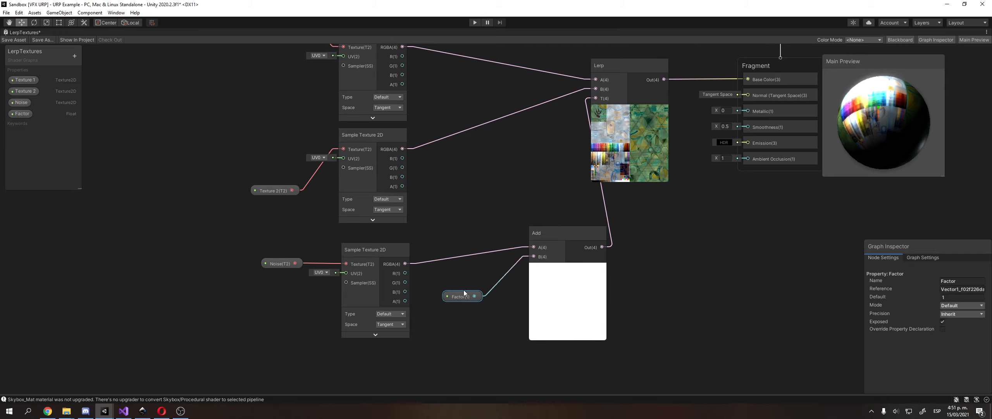
{"action": "left_click_drag", "start_coordinate": [466, 296], "coordinate": [439, 283]}
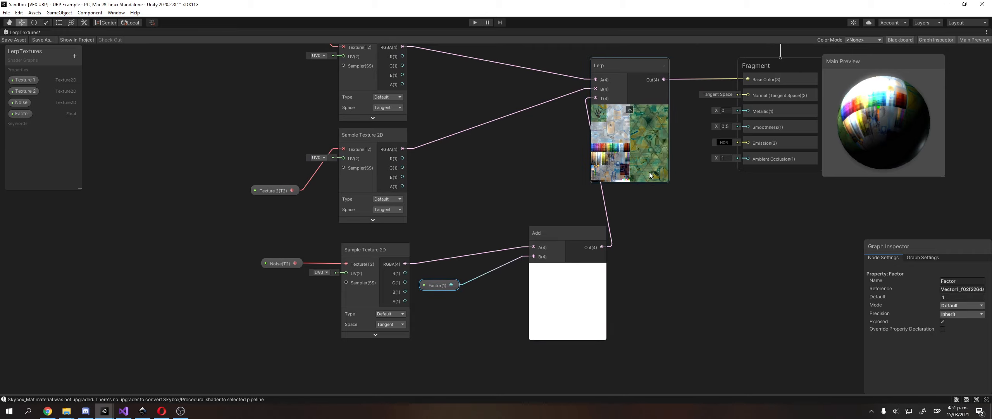
Re-centre the graph and line Factor up with the Add node's B input.
{"action": "middle_click_drag", "start_coordinate": [649, 173], "coordinate": [665, 198]}
{"action": "scroll", "coordinate": [526, 194], "scroll_direction": "up", "scroll_amount": 3}
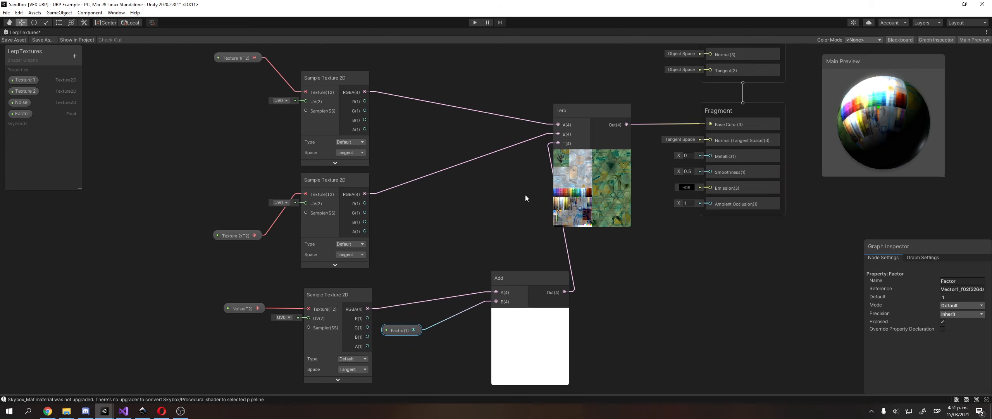
{"action": "middle_click_drag", "start_coordinate": [628, 173], "coordinate": [650, 148]}
{"action": "middle_click_drag", "start_coordinate": [608, 199], "coordinate": [638, 172]}
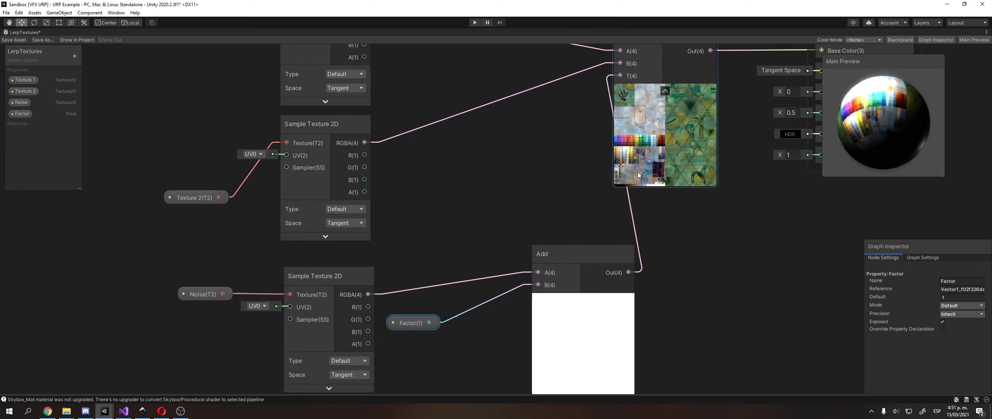
{"action": "left_click_drag", "start_coordinate": [580, 253], "coordinate": [522, 273]}
{"action": "middle_click_drag", "start_coordinate": [522, 273], "coordinate": [531, 256]}
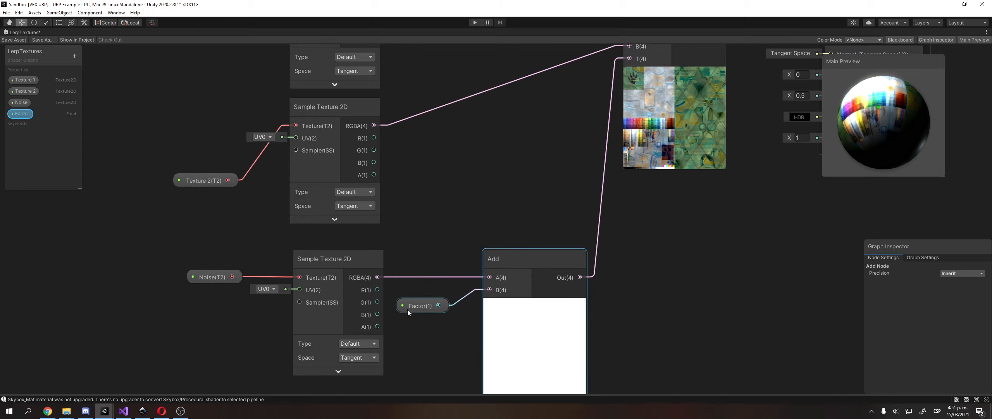
{"action": "left_click_drag", "start_coordinate": [425, 301], "coordinate": [430, 290]}
{"action": "middle_click_drag", "start_coordinate": [542, 358], "coordinate": [543, 313]}
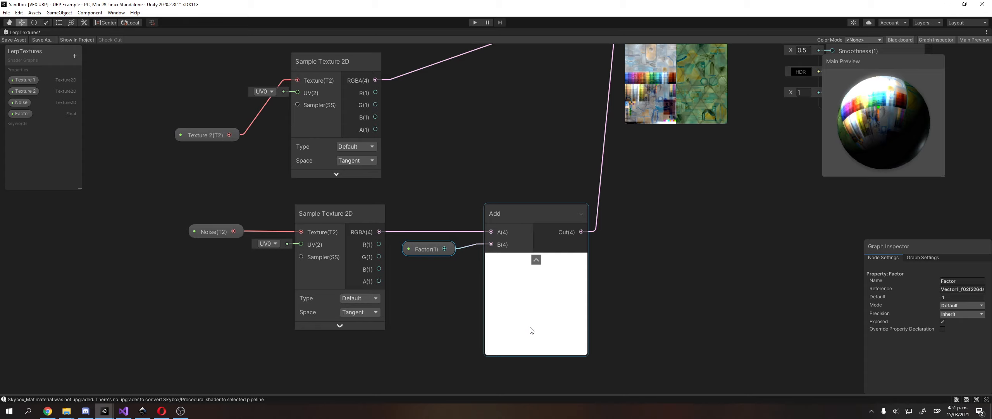
{"action": "middle_click_drag", "start_coordinate": [531, 328], "coordinate": [528, 350]}
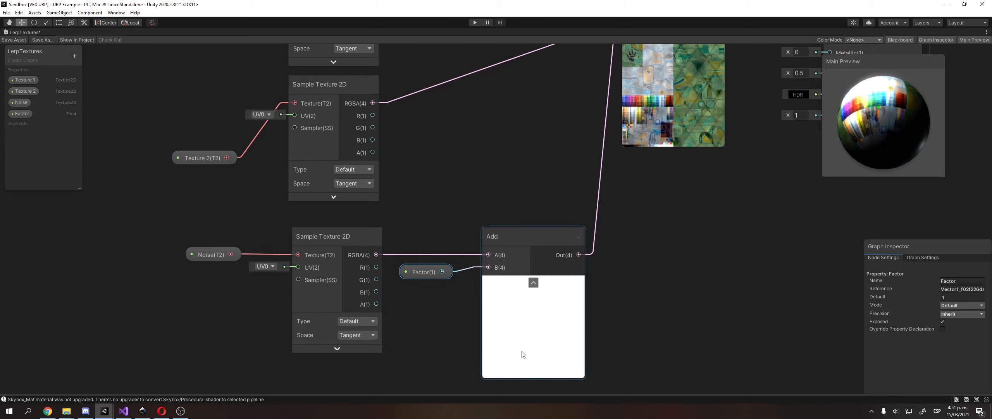
{"action": "left_click", "coordinate": [142, 411]}
Draw a white-filled square to the right of the Noise image.
{"action": "scroll", "coordinate": [489, 115], "scroll_direction": "right", "scroll_amount": 10, "text": "shift"}
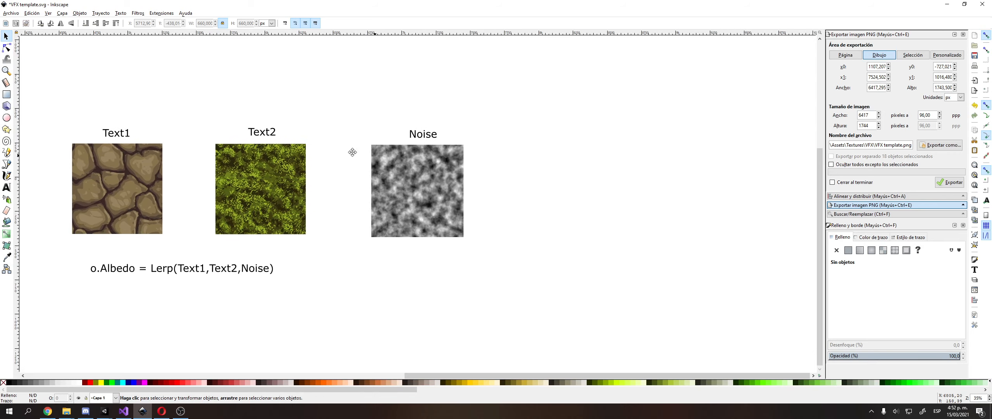
{"action": "left_click", "coordinate": [352, 179]}
{"action": "left_click", "coordinate": [6, 95]}
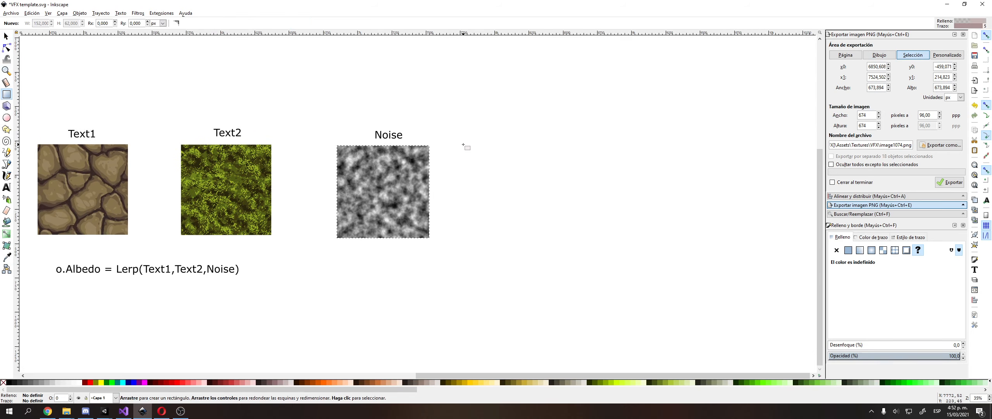
{"action": "left_click_drag", "start_coordinate": [462, 144], "coordinate": [563, 238]}
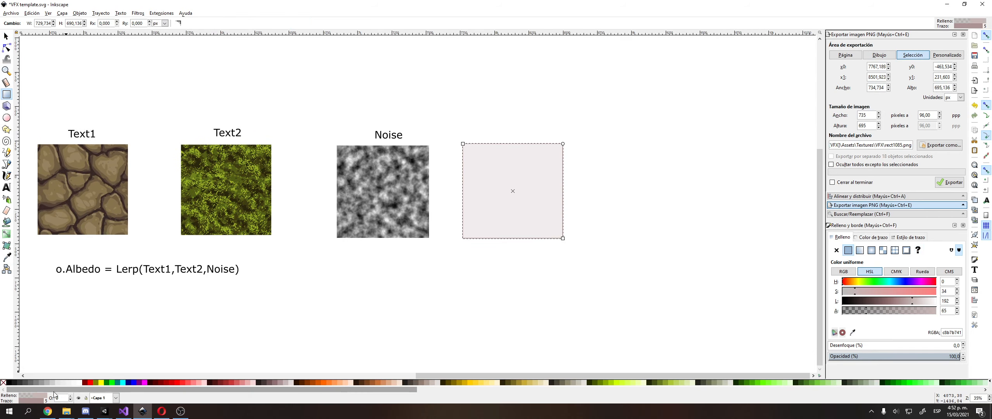
{"action": "left_click", "coordinate": [80, 383]}
Resize the white square and keep it placed right of the Noise image.
{"action": "key", "text": "s"}
{"action": "left_click", "coordinate": [504, 94]}
{"action": "scroll", "coordinate": [467, 151], "scroll_direction": "up", "scroll_amount": 2, "text": "ctrl"}
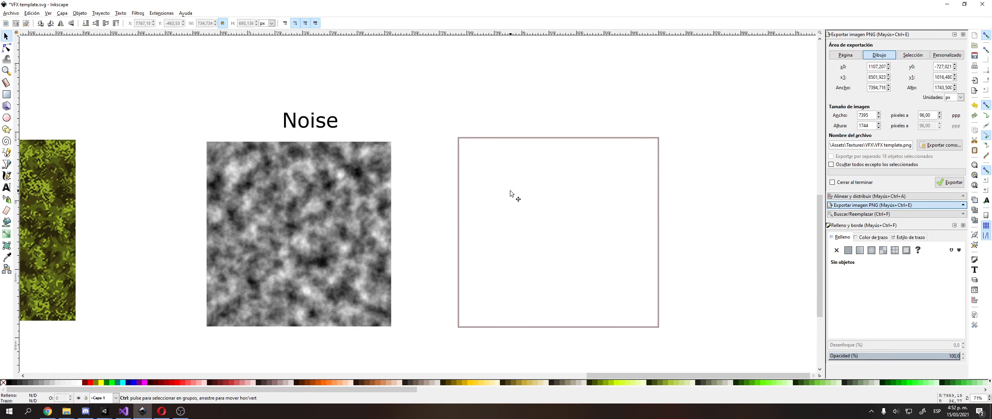
{"action": "scroll", "coordinate": [512, 190], "scroll_direction": "up", "scroll_amount": 1, "text": "ctrl"}
{"action": "scroll", "coordinate": [512, 190], "scroll_direction": "down", "scroll_amount": 1, "text": "ctrl"}
{"action": "scroll", "coordinate": [547, 173], "scroll_direction": "down", "scroll_amount": 1, "text": "ctrl"}
{"action": "left_click", "coordinate": [600, 196]}
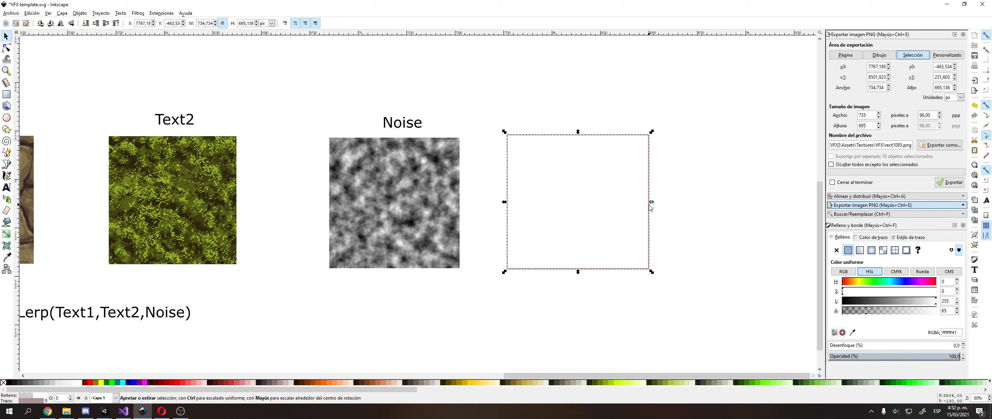
{"action": "left_click_drag", "start_coordinate": [650, 203], "coordinate": [428, 202]}
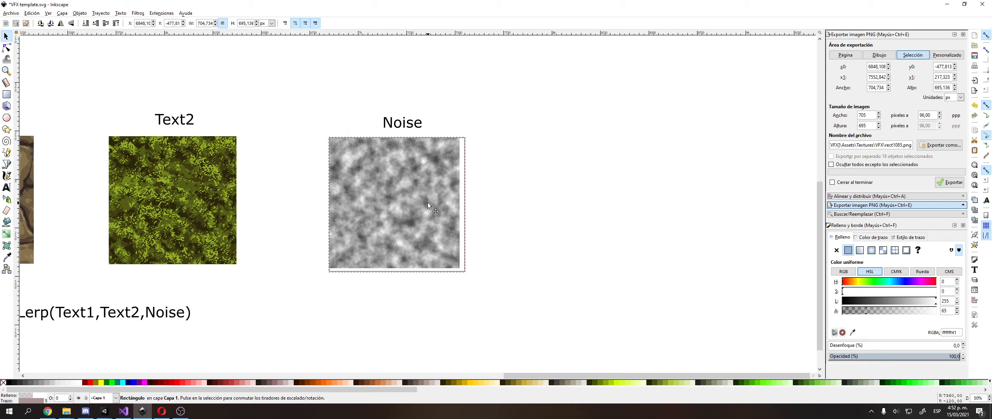
{"action": "left_click_drag", "start_coordinate": [428, 201], "coordinate": [606, 201]}
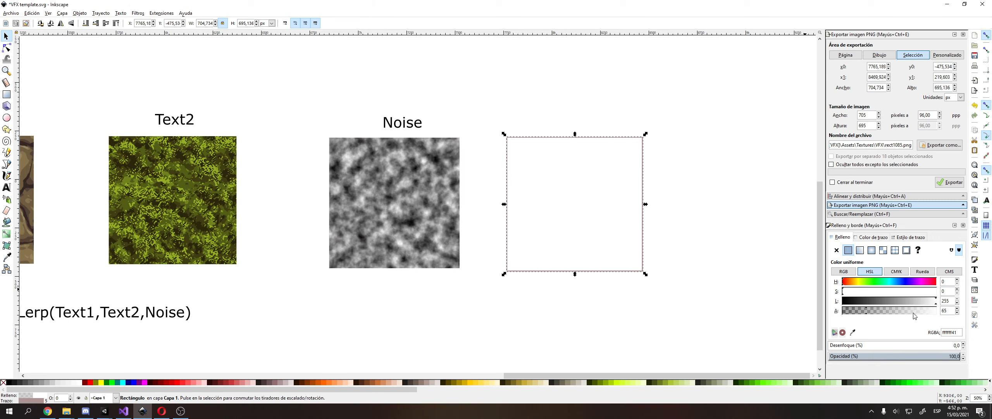
{"action": "left_click", "coordinate": [724, 163]}
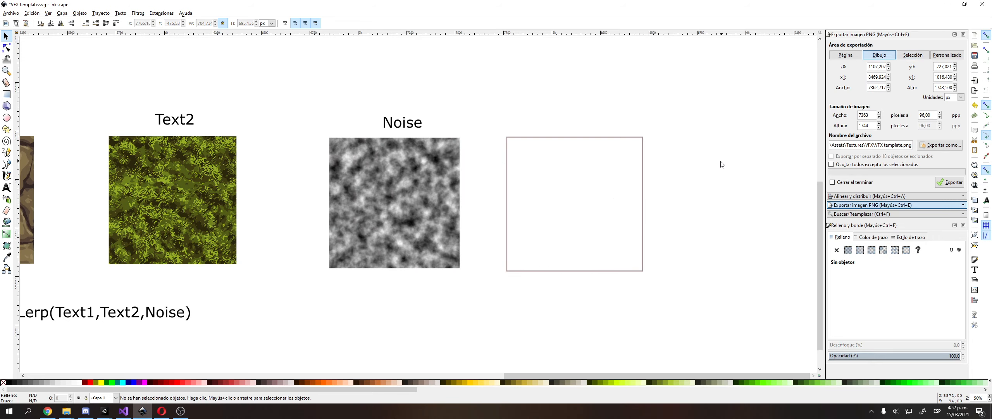
{"action": "middle_click_drag", "start_coordinate": [707, 164], "coordinate": [735, 155]}
{"action": "key", "text": "alt+Tab"}
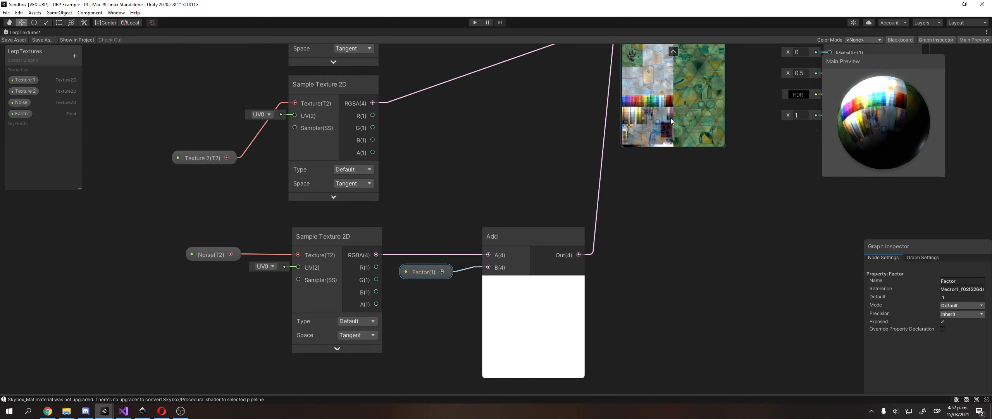
Pan the graph to reveal the Lerp node and test a connection from Factor.
{"action": "middle_click_drag", "start_coordinate": [672, 121], "coordinate": [643, 107]}
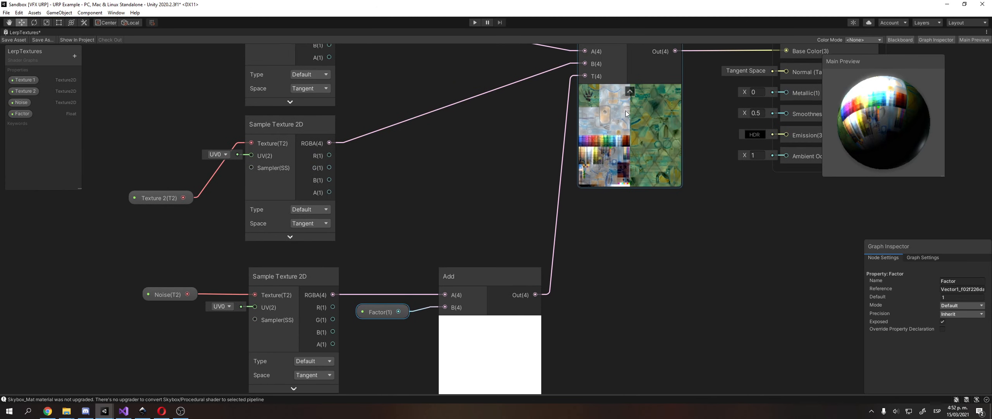
{"action": "middle_click_drag", "start_coordinate": [438, 236], "coordinate": [460, 232]}
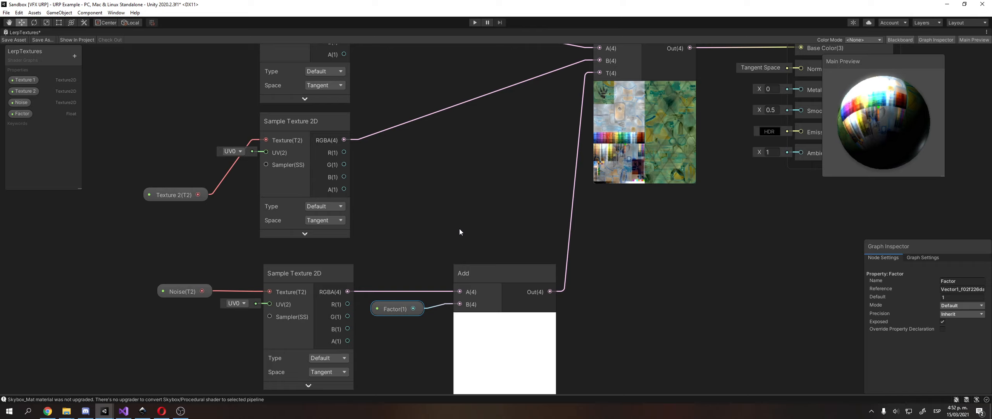
{"action": "left_click_drag", "start_coordinate": [413, 309], "coordinate": [414, 307]}
{"action": "left_click", "coordinate": [401, 307]}
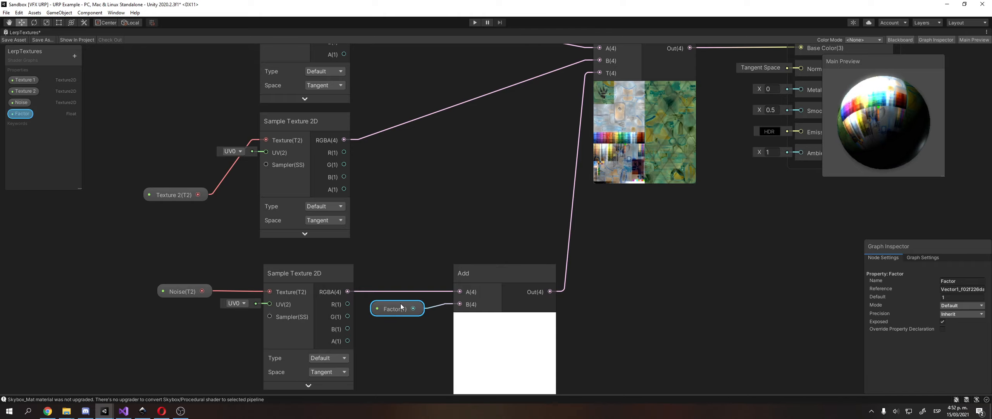
{"action": "left_click", "coordinate": [404, 276]}
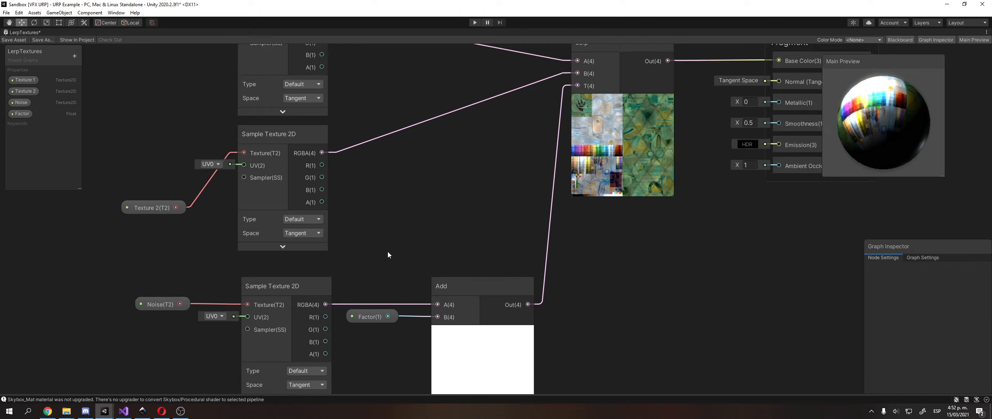
Pan up to free space and bring up the graph's add-node menu.
{"action": "middle_click_drag", "start_coordinate": [388, 251], "coordinate": [383, 267]}
{"action": "middle_click_drag", "start_coordinate": [498, 170], "coordinate": [496, 86]}
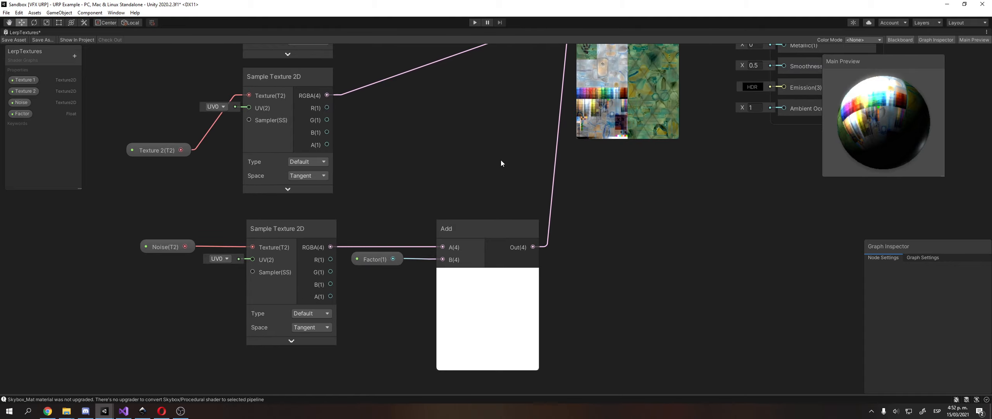
{"action": "right_click", "coordinate": [582, 175]}
Create a Clamp node and delete the Add-to-Lerp connection.
{"action": "left_click", "coordinate": [596, 179]}
{"action": "type", "text": "clamp"}
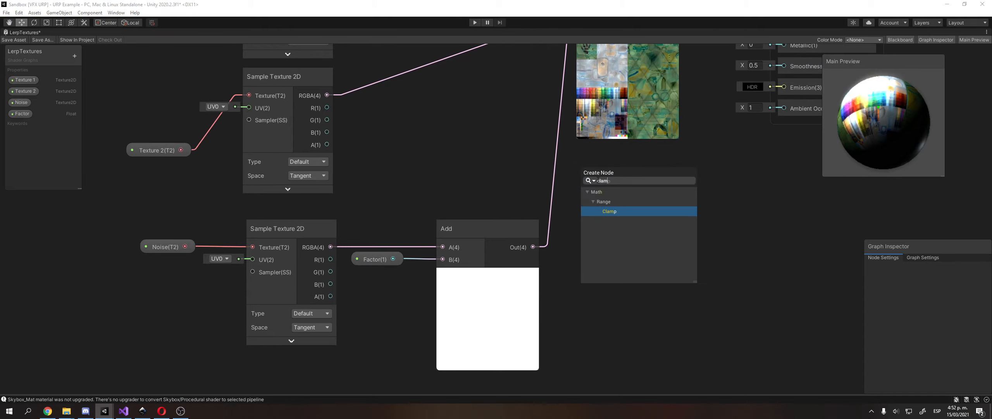
{"action": "key", "text": "Return"}
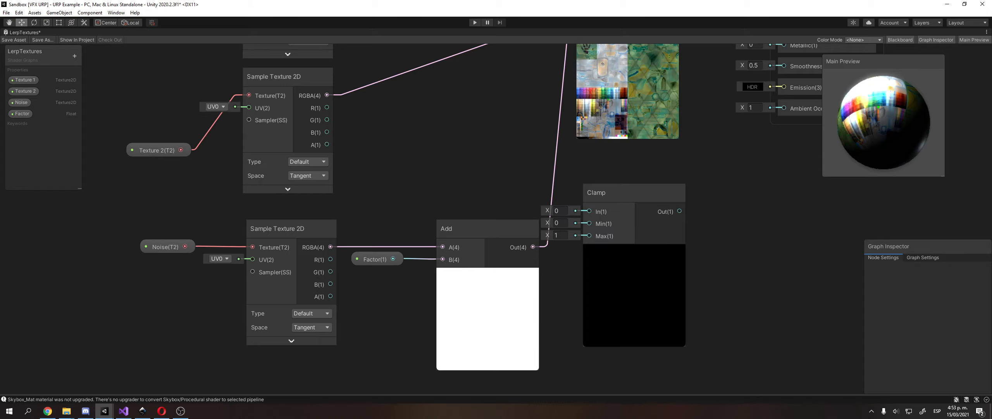
{"action": "middle_click_drag", "start_coordinate": [689, 184], "coordinate": [717, 197]}
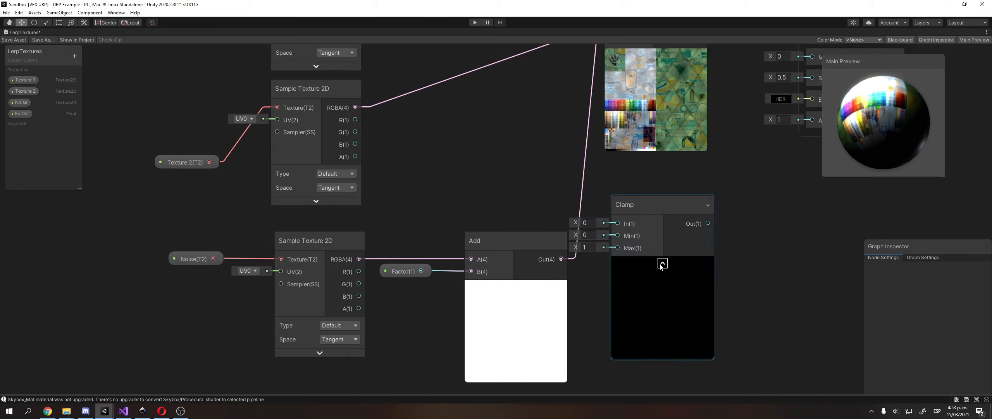
{"action": "middle_click_drag", "start_coordinate": [493, 217], "coordinate": [528, 218]}
{"action": "left_click", "coordinate": [618, 188]}
{"action": "middle_click_drag", "start_coordinate": [596, 174], "coordinate": [602, 179]}
{"action": "key", "text": "Delete"}
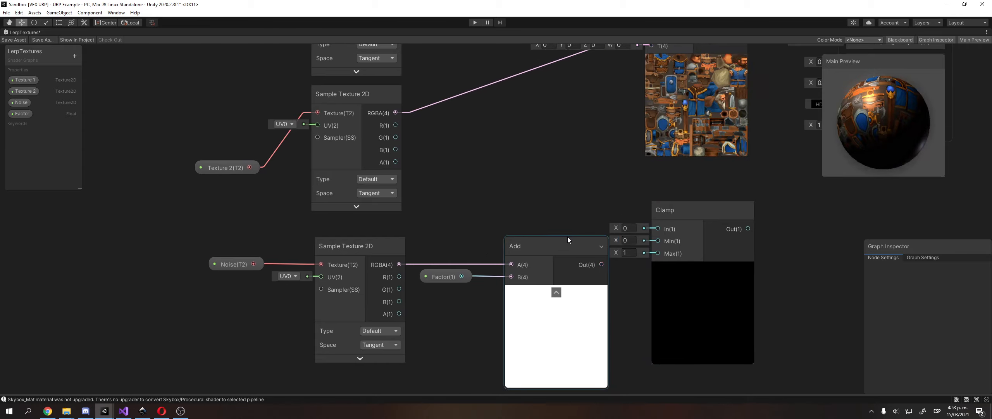
Shift the Factor and Add nodes left and connect Add Out to Clamp In.
{"action": "left_click_drag", "start_coordinate": [567, 239], "coordinate": [542, 239]}
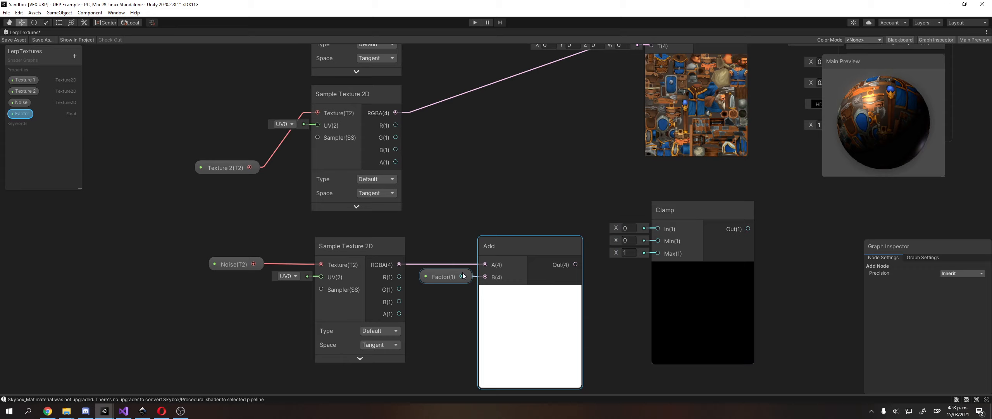
{"action": "right_click", "coordinate": [442, 277]}
{"action": "left_click", "coordinate": [439, 282]}
{"action": "left_click_drag", "start_coordinate": [439, 282], "coordinate": [421, 278]}
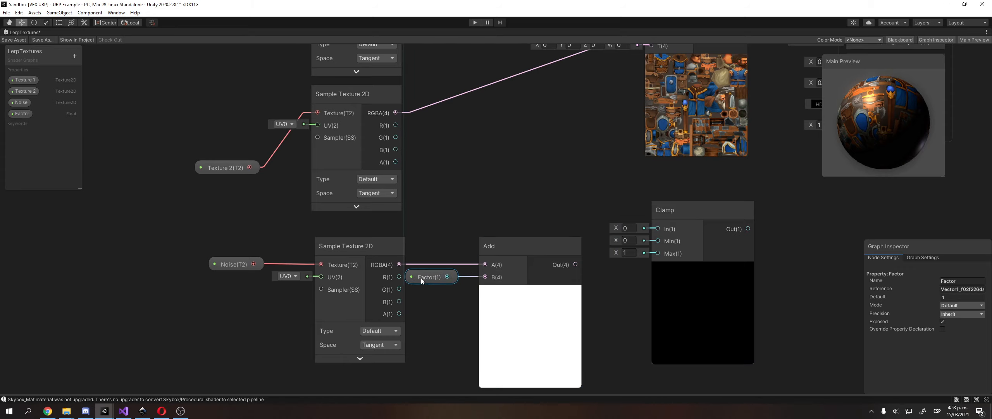
{"action": "left_click_drag", "start_coordinate": [533, 245], "coordinate": [522, 246]}
{"action": "middle_click_drag", "start_coordinate": [566, 169], "coordinate": [515, 193]}
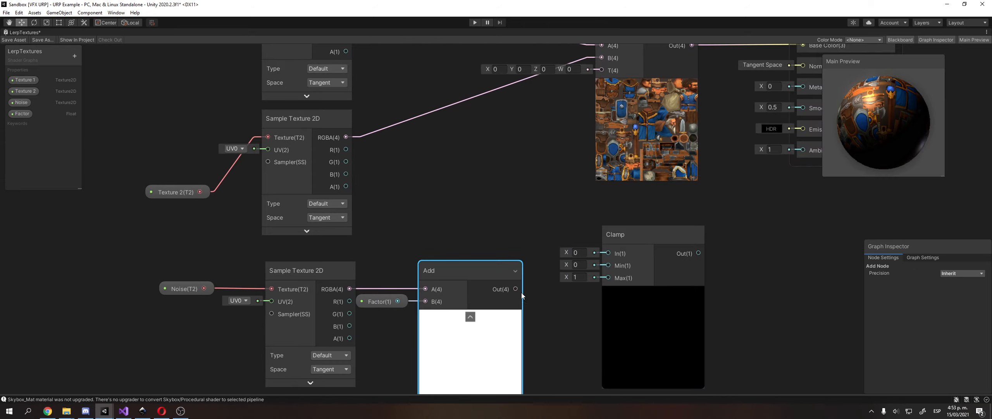
{"action": "left_click_drag", "start_coordinate": [518, 288], "coordinate": [608, 253]}
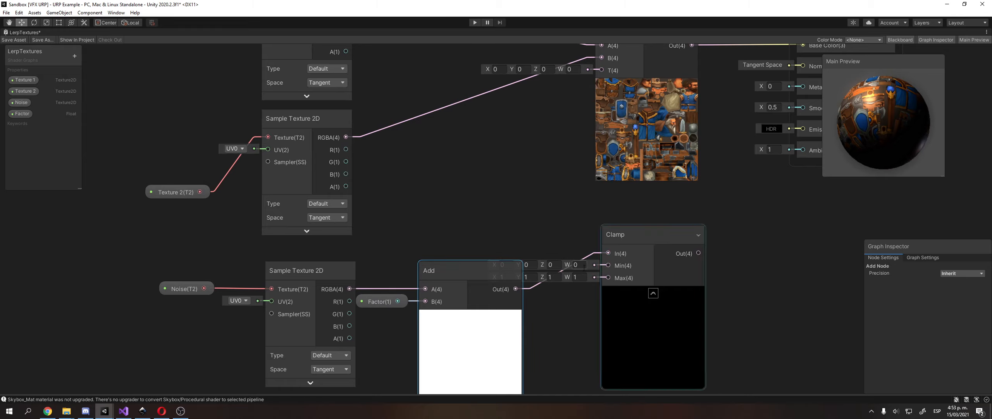
Position the Clamp node between Add and Lerp and collapse its preview.
{"action": "left_click_drag", "start_coordinate": [654, 231], "coordinate": [624, 271]}
{"action": "middle_click_drag", "start_coordinate": [546, 251], "coordinate": [593, 235]}
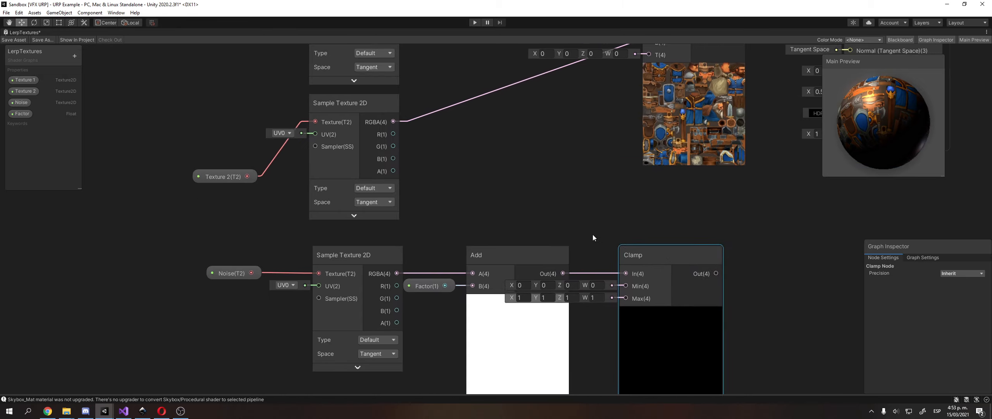
{"action": "left_click_drag", "start_coordinate": [654, 259], "coordinate": [545, 144]}
{"action": "middle_click_drag", "start_coordinate": [563, 202], "coordinate": [561, 249]}
{"action": "left_click", "coordinate": [557, 244]}
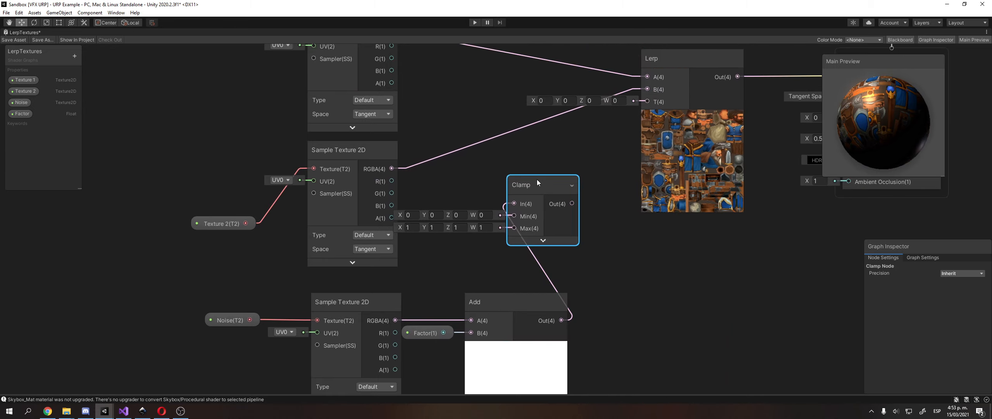
Connect the Clamp output to the Lerp node's T input.
{"action": "left_click_drag", "start_coordinate": [538, 183], "coordinate": [514, 192]}
{"action": "middle_click_drag", "start_coordinate": [559, 225], "coordinate": [531, 253]}
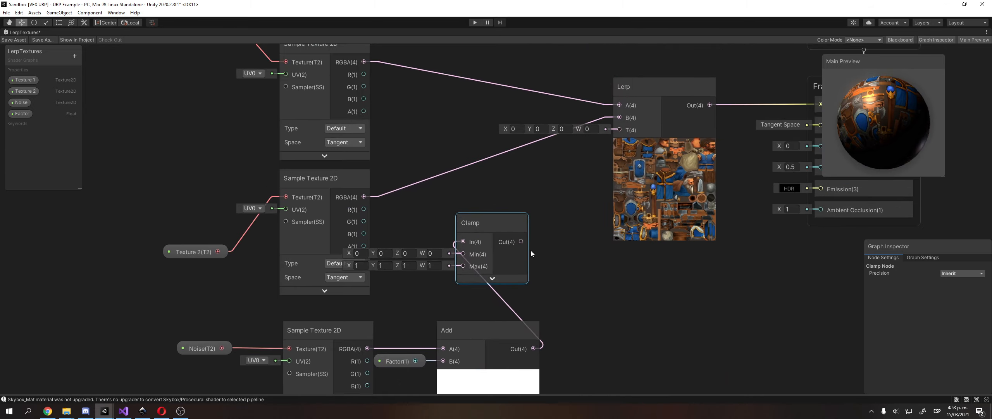
{"action": "left_click_drag", "start_coordinate": [521, 241], "coordinate": [619, 130]}
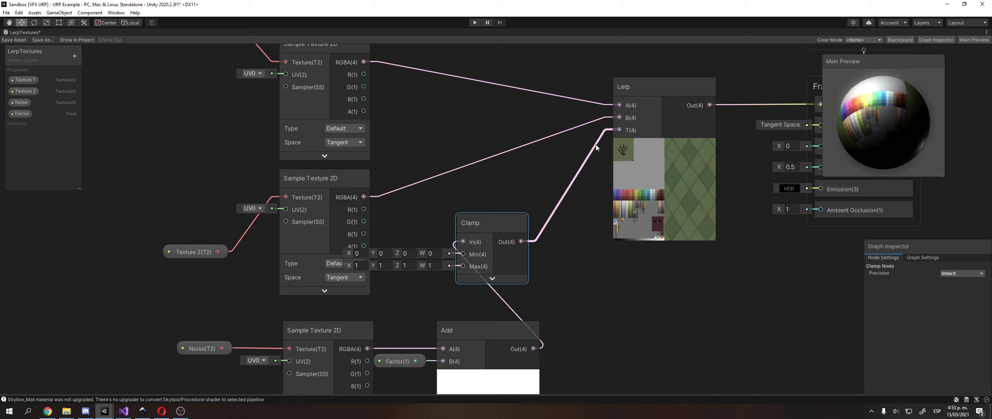
Set the Factor property's default value to 0, then switch to the Inkscape diagram.
{"action": "middle_click_drag", "start_coordinate": [612, 236], "coordinate": [628, 181]}
{"action": "left_click", "coordinate": [417, 306]}
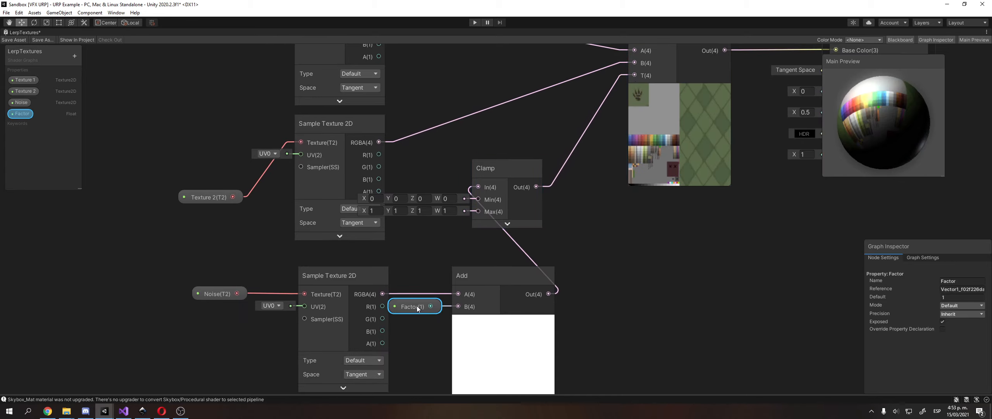
{"action": "left_click", "coordinate": [613, 165]}
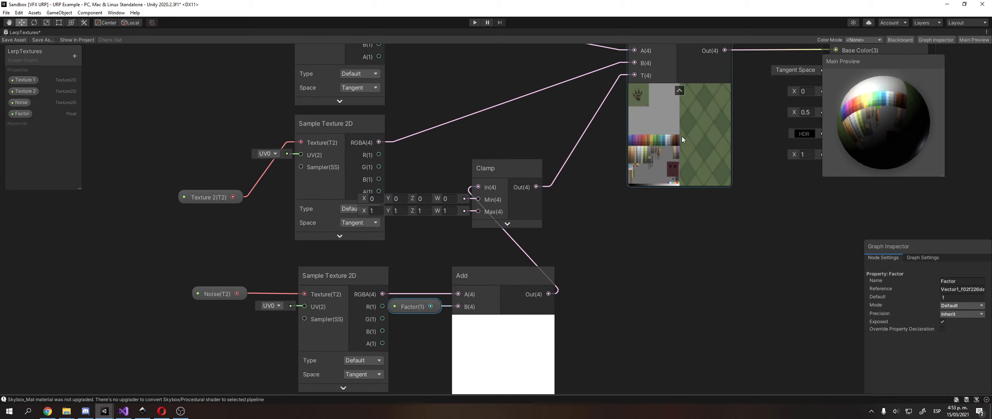
{"action": "middle_click_drag", "start_coordinate": [682, 137], "coordinate": [679, 167]}
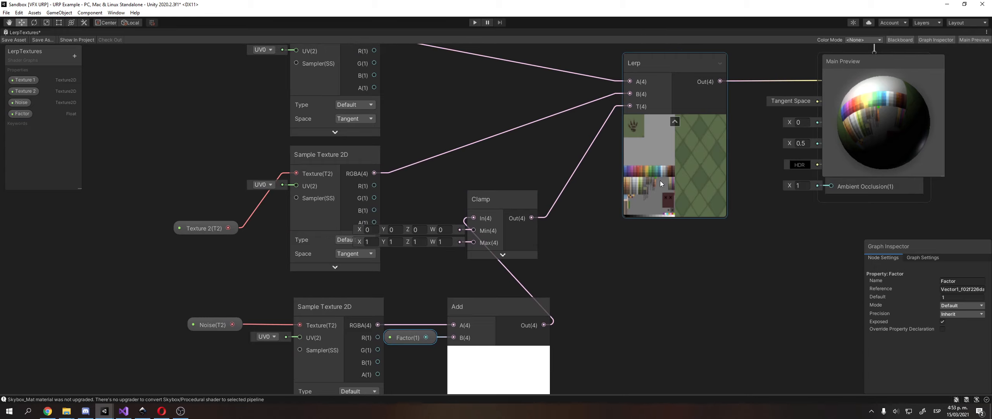
{"action": "left_click", "coordinate": [961, 297]}
{"action": "type", "text": "0"}
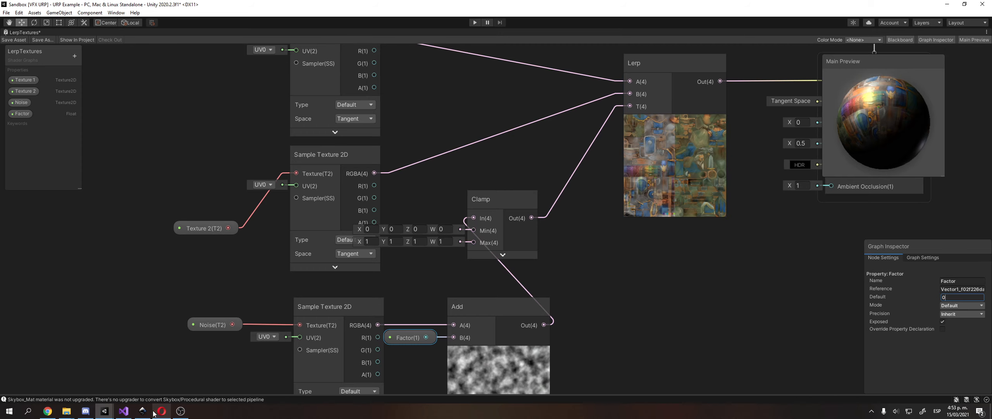
{"action": "key", "text": "alt+Tab"}
{"action": "left_click_drag", "start_coordinate": [611, 179], "coordinate": [451, 207]}
Select the Noise image and its caption in Inkscape, then return to Unity's shader graph.
{"action": "key", "text": "Escape"}
{"action": "left_click", "coordinate": [467, 203]}
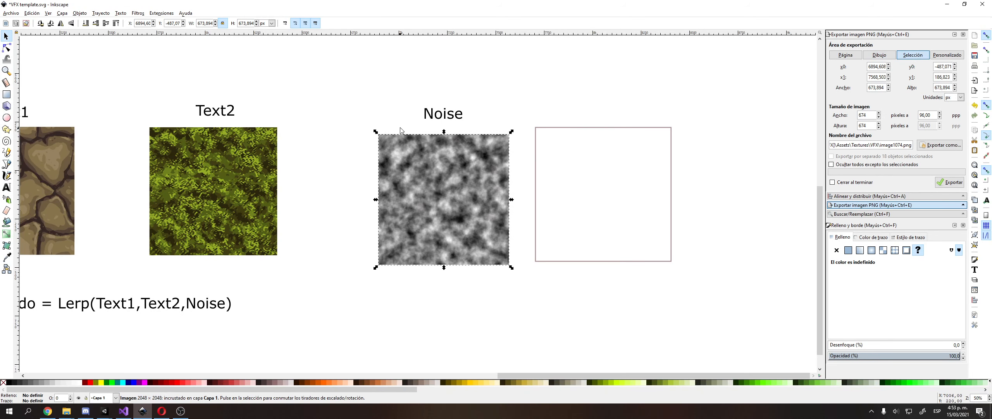
{"action": "scroll", "coordinate": [463, 162], "scroll_direction": "left", "scroll_amount": 3}
{"action": "left_click", "coordinate": [463, 131]}
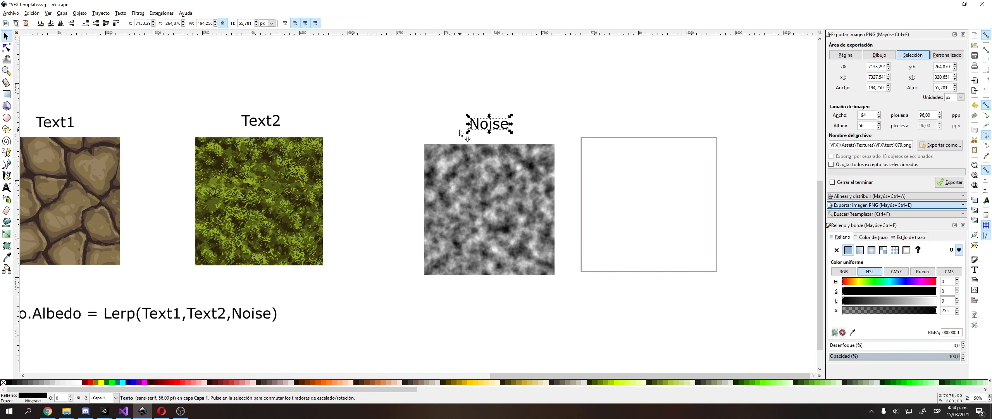
{"action": "mouse_move", "coordinate": [104, 411]}
{"action": "left_click", "coordinate": [145, 380]}
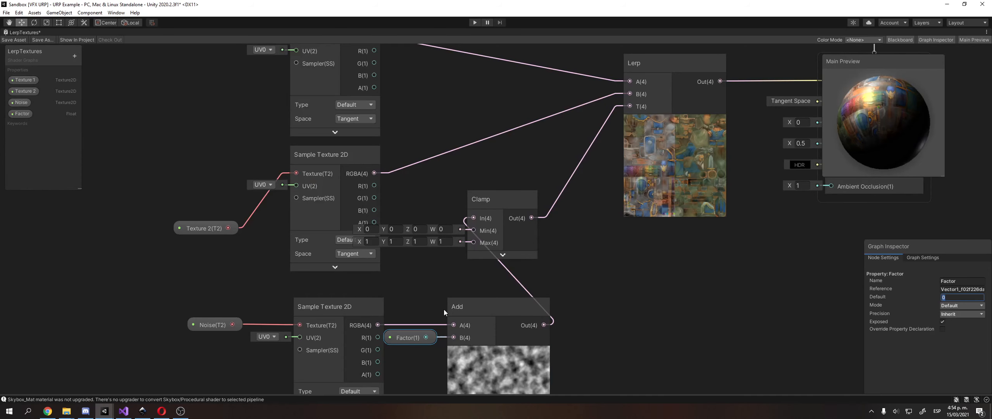
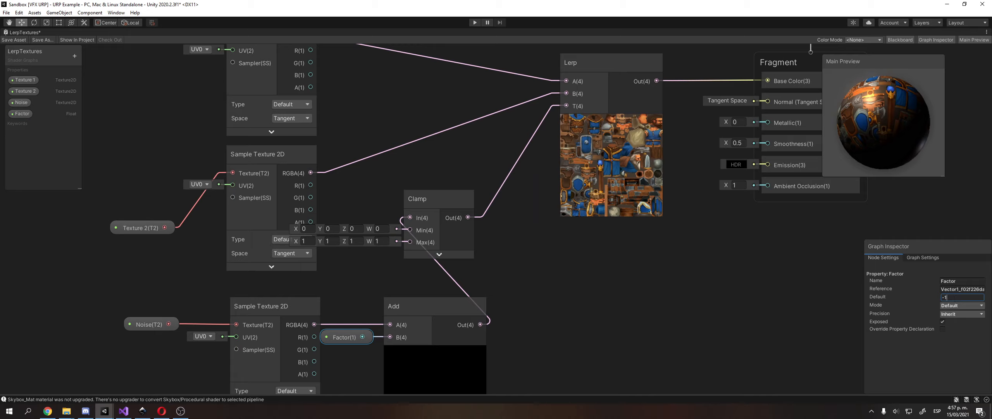
Change the Factor property's default value from 1 to -1.
{"action": "key", "text": "BackSpace"}
{"action": "key", "text": "BackSpace"}
{"action": "type", "text": "1"}
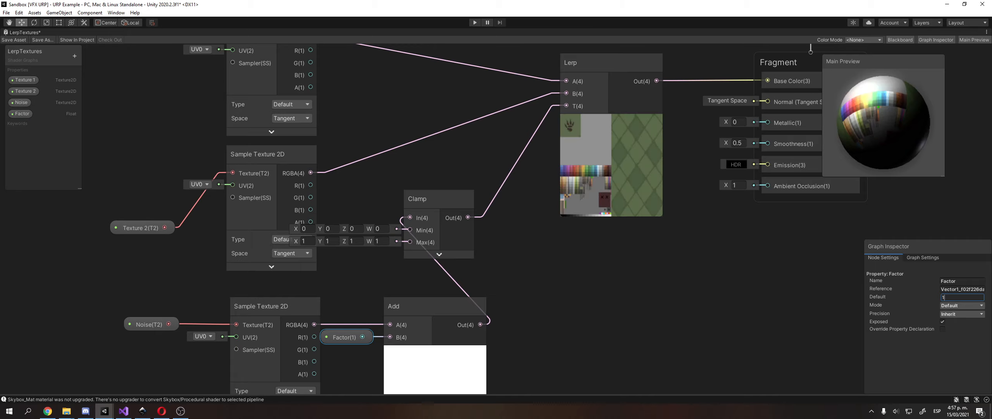
{"action": "key", "text": "BackSpace"}
{"action": "type", "text": "-1"}
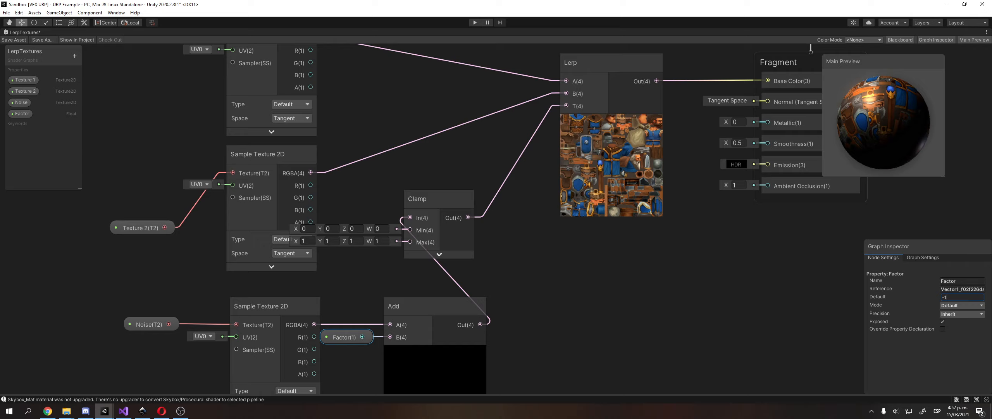
In Inkscape, pan across the template to look over the Noise image and the empty white frame.
{"action": "left_click", "coordinate": [143, 411]}
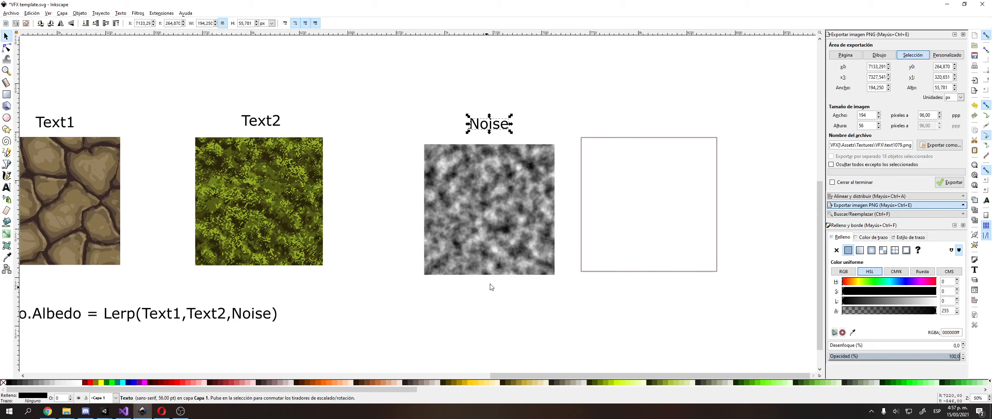
{"action": "middle_click_drag", "start_coordinate": [490, 284], "coordinate": [468, 302]}
{"action": "left_click", "coordinate": [385, 179]}
{"action": "middle_click_drag", "start_coordinate": [384, 179], "coordinate": [509, 156]}
{"action": "left_click", "coordinate": [529, 192]}
{"action": "left_click", "coordinate": [483, 186]}
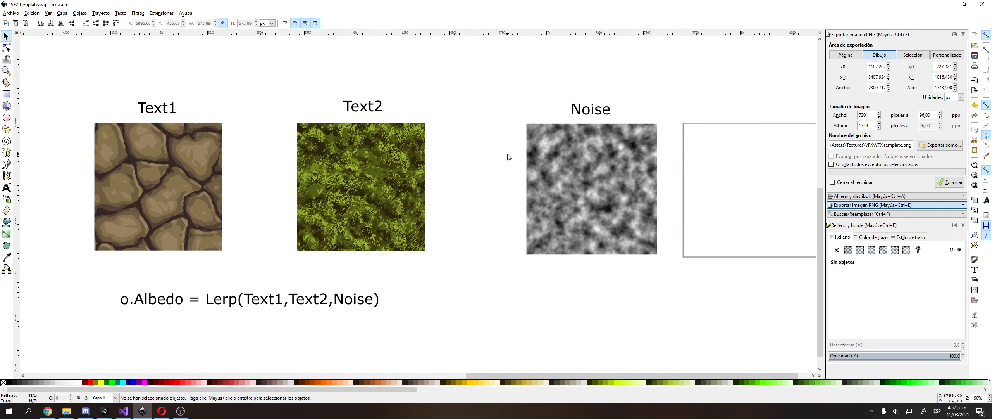
{"action": "mouse_move", "coordinate": [495, 183]}
{"action": "middle_mouse_down"}
{"action": "mouse_move", "coordinate": [473, 180]}
{"action": "mouse_move", "coordinate": [502, 179]}
{"action": "middle_mouse_up"}
{"action": "left_click", "coordinate": [521, 176]}
{"action": "left_click", "coordinate": [646, 159]}
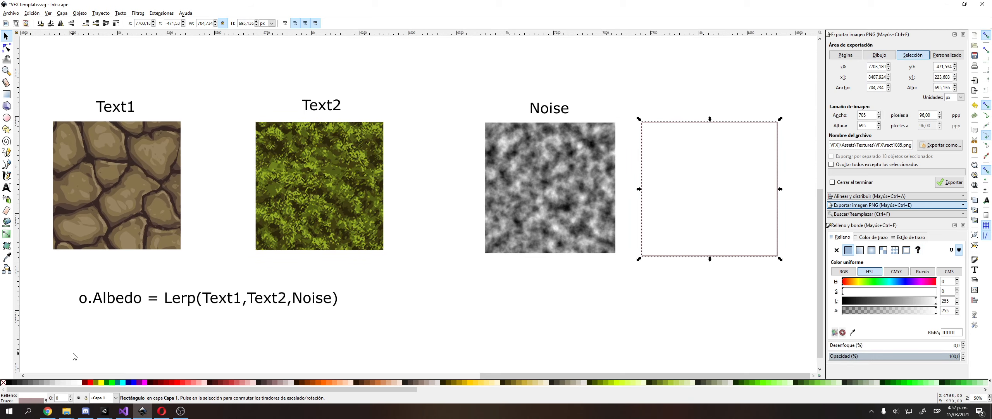
{"action": "middle_click_drag", "start_coordinate": [432, 282], "coordinate": [223, 286]}
{"action": "left_click", "coordinate": [414, 191]}
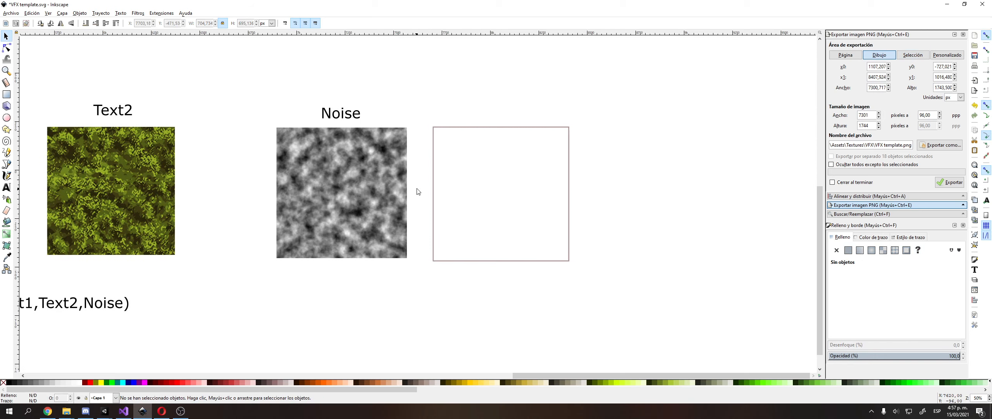
{"action": "left_click", "coordinate": [347, 186]}
Zoom in on the empty white frame beside Noise and select it.
{"action": "scroll", "coordinate": [318, 183], "scroll_direction": "up", "scroll_amount": 3, "text": "ctrl"}
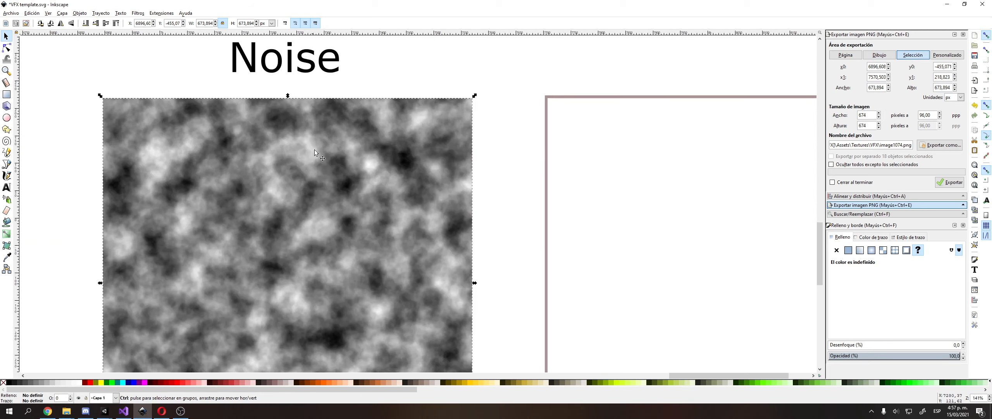
{"action": "scroll", "coordinate": [316, 104], "scroll_direction": "down", "scroll_amount": 1, "text": "ctrl"}
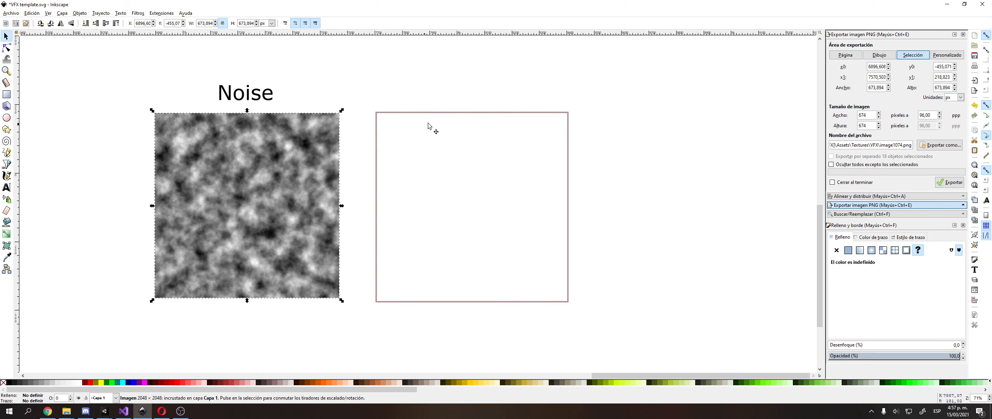
{"action": "scroll", "coordinate": [427, 122], "scroll_direction": "down", "scroll_amount": 2, "text": "ctrl"}
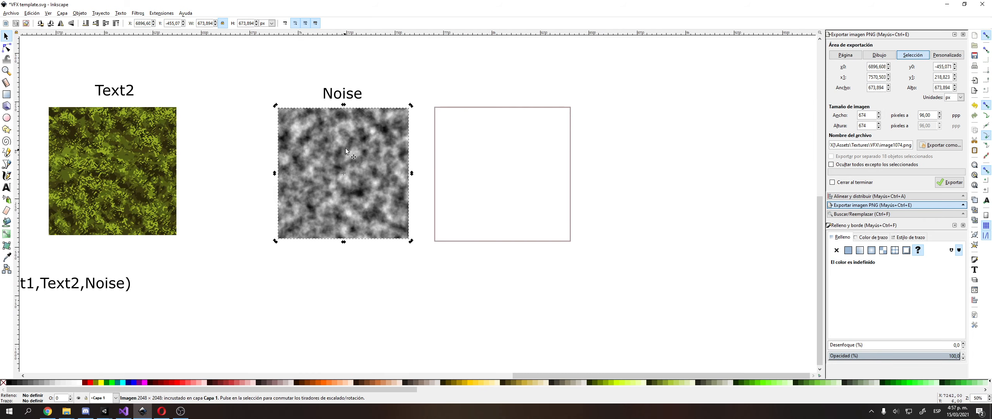
{"action": "left_click", "coordinate": [471, 146]}
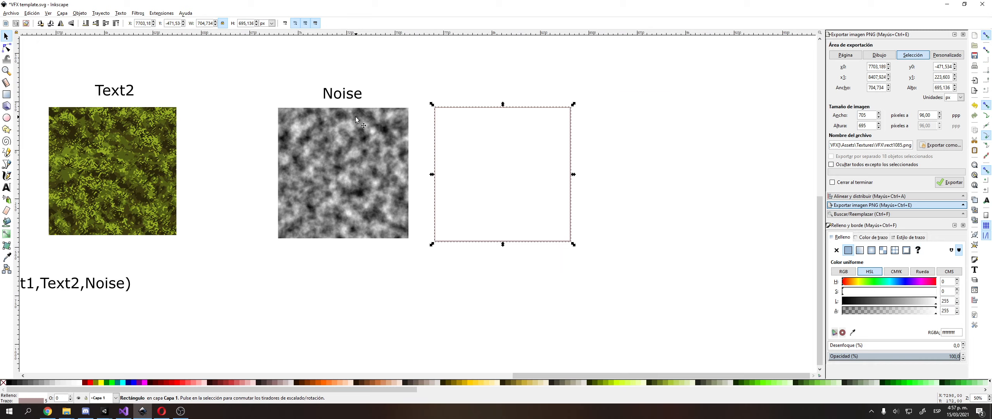
{"action": "scroll", "coordinate": [356, 119], "scroll_direction": "up", "scroll_amount": 3, "text": "ctrl"}
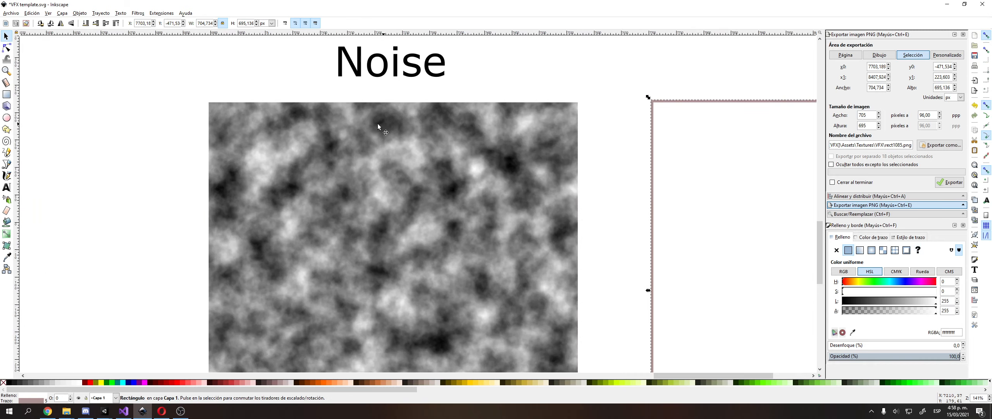
{"action": "middle_click_drag", "start_coordinate": [377, 124], "coordinate": [271, 138]}
{"action": "left_click", "coordinate": [660, 199]}
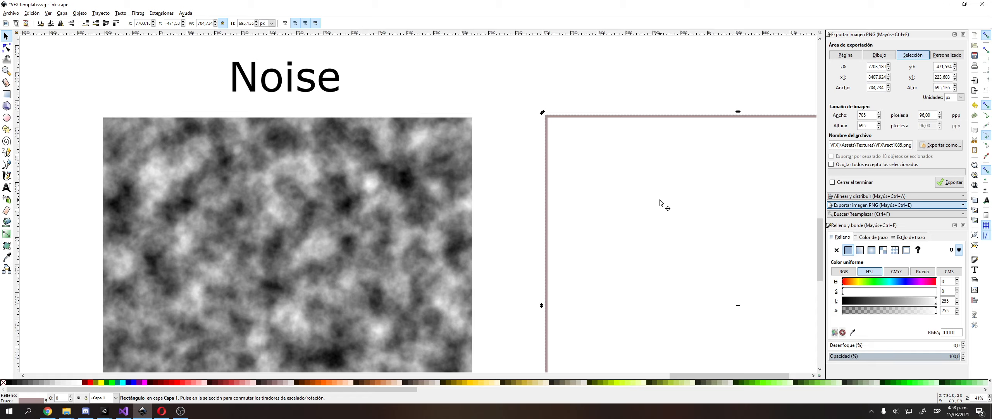
{"action": "left_click", "coordinate": [666, 100]}
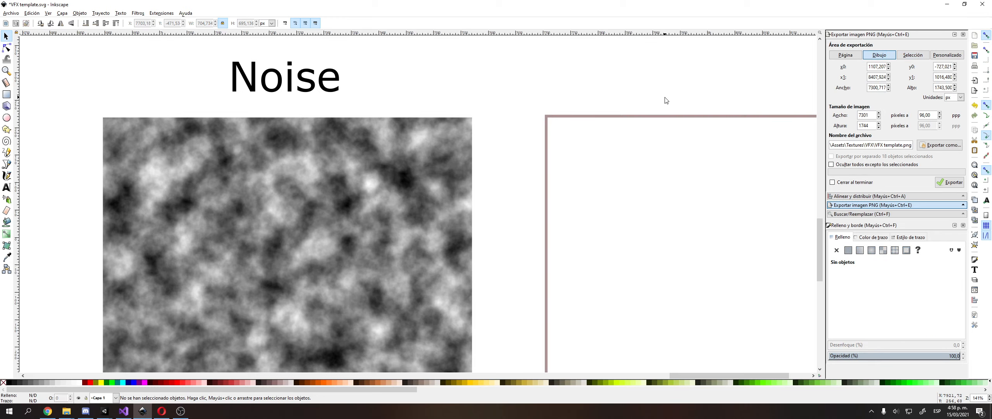
{"action": "scroll", "coordinate": [510, 259], "scroll_direction": "down", "scroll_amount": 2, "text": "ctrl"}
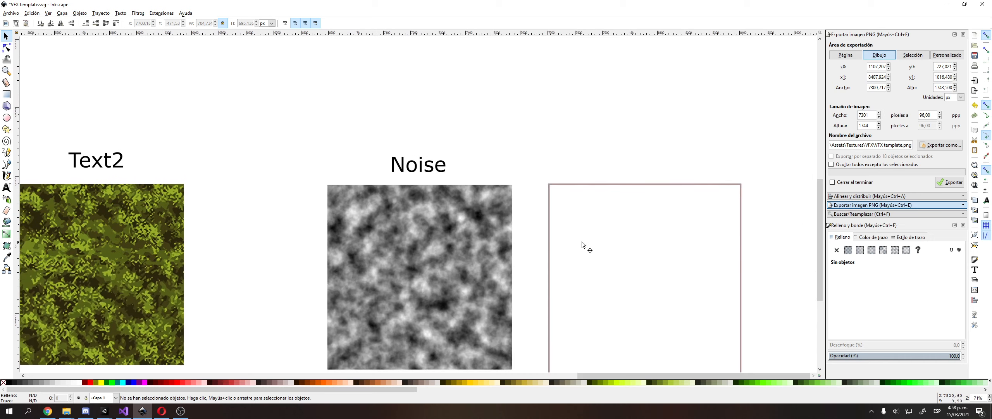
{"action": "left_click", "coordinate": [583, 242]}
{"action": "scroll", "coordinate": [399, 156], "scroll_direction": "right", "scroll_amount": 1, "text": "shift"}
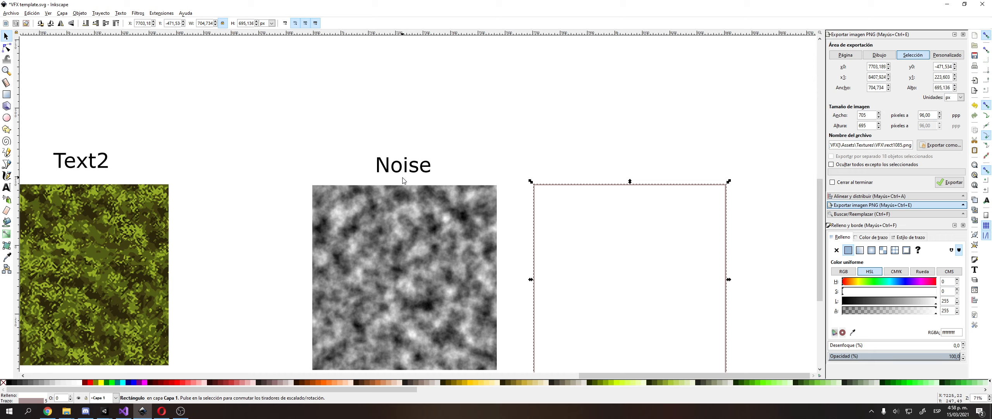
Nudge the Add node slightly right in the URP LerpTextures graph, then return to Inkscape.
{"action": "mouse_move", "coordinate": [104, 410]}
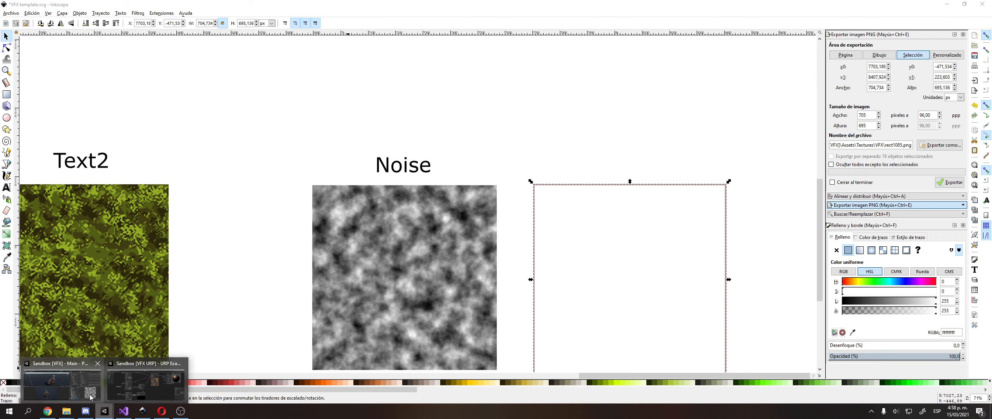
{"action": "left_click", "coordinate": [91, 395]}
{"action": "left_click", "coordinate": [127, 389]}
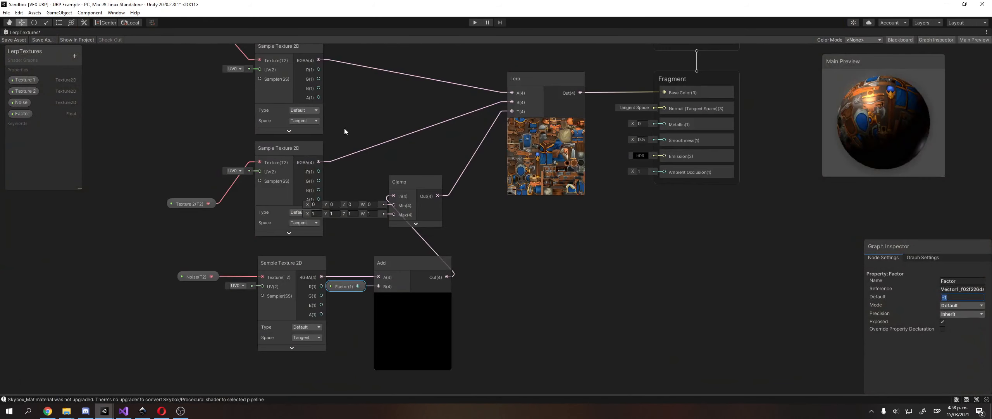
{"action": "left_click_drag", "start_coordinate": [446, 266], "coordinate": [464, 273]}
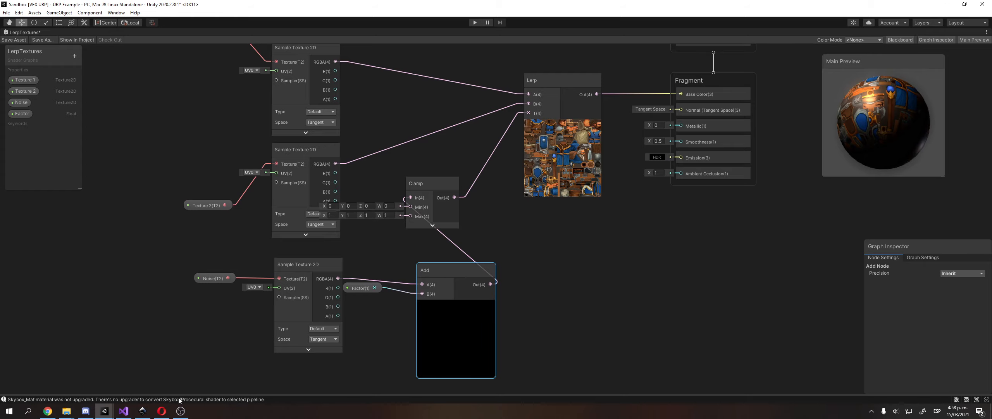
{"action": "left_click", "coordinate": [142, 411]}
{"action": "middle_click_drag", "start_coordinate": [292, 193], "coordinate": [138, 394]}
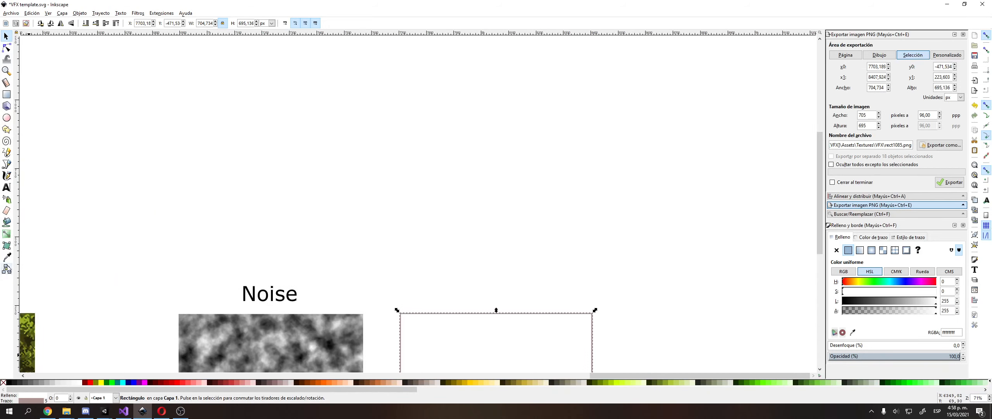
Add a text note reading '-1<Factor<1' with 'Noise-1' on a second line above the Noise image.
{"action": "left_click", "coordinate": [7, 187]}
{"action": "left_click", "coordinate": [246, 142]}
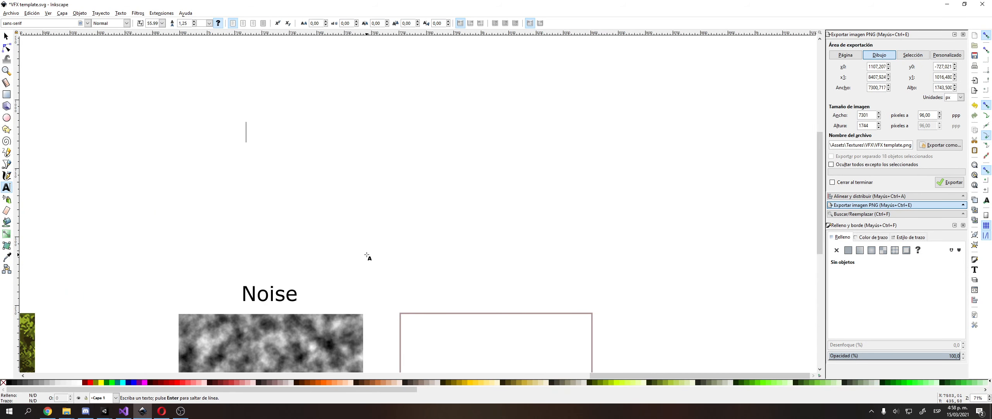
{"action": "type", "text": "Factor"}
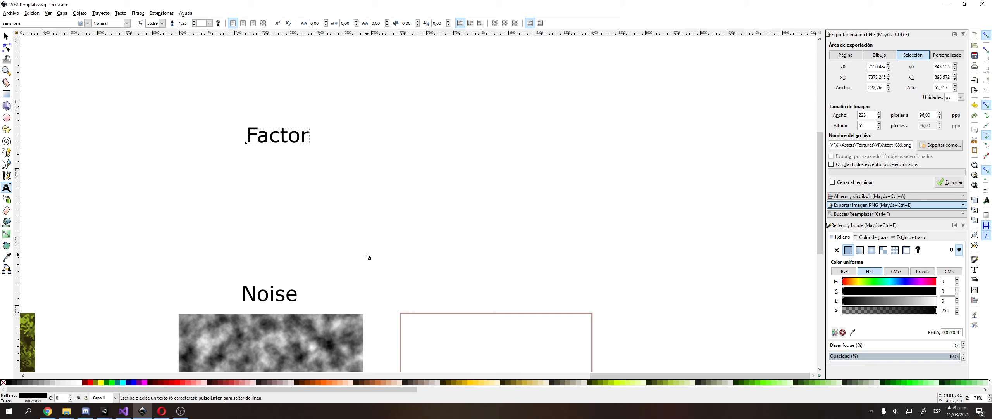
{"action": "type", "text": "<"}
{"action": "key", "text": "Left"}
{"action": "type", "text": "1"}
{"action": "key", "text": "KP_Subtract"}
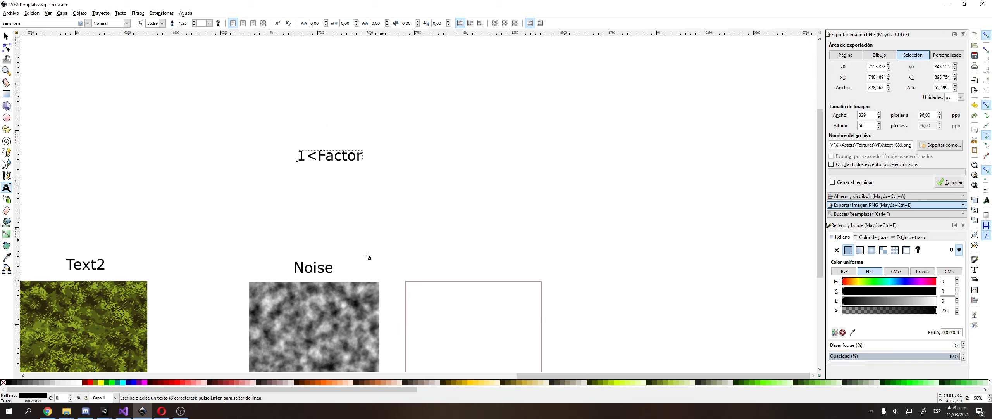
{"action": "type", "text": "-"}
{"action": "key", "text": "End"}
{"action": "type", "text": "<1"}
{"action": "key", "text": "Return"}
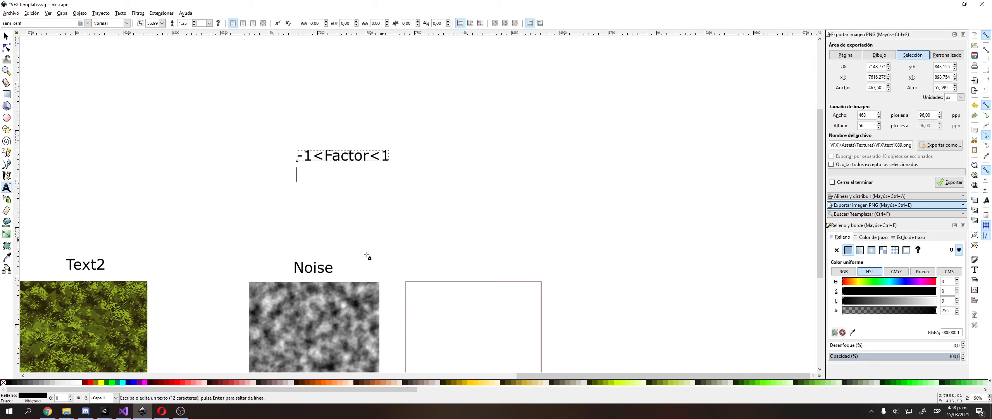
{"action": "key", "text": "KP_Add"}
{"action": "key", "text": "KP_Add"}
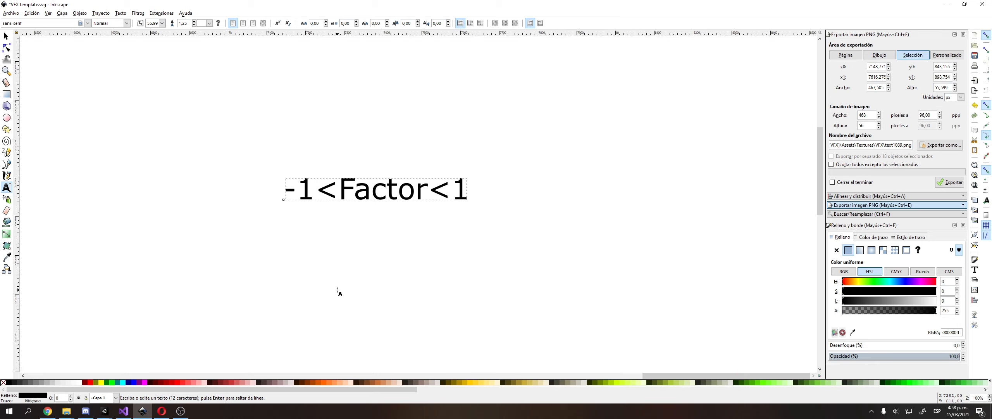
{"action": "type", "text": "Noise"}
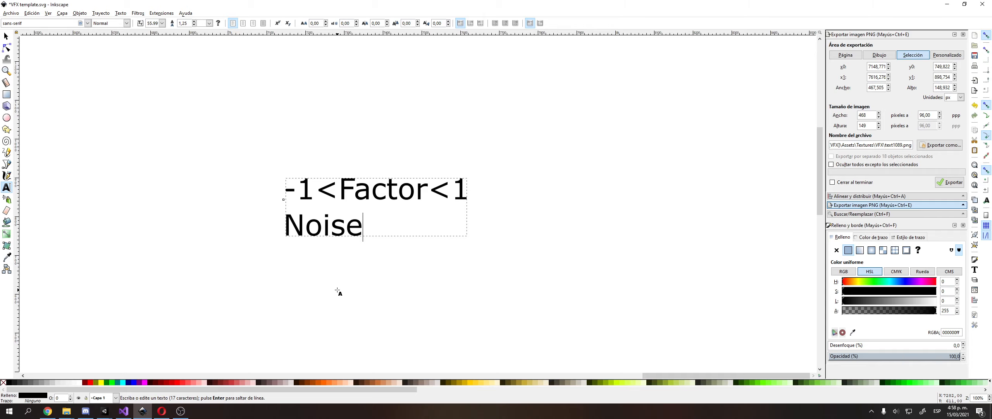
{"action": "type", "text": "-1"}
{"action": "key", "text": "shift+Home"}
Wrap the second line in parentheses and append a plus sign, giving '(Noise-1)+'.
{"action": "scroll", "coordinate": [337, 227], "scroll_direction": "down", "scroll_amount": 1, "text": "ctrl"}
{"action": "middle_click_drag", "start_coordinate": [335, 228], "coordinate": [288, 47]}
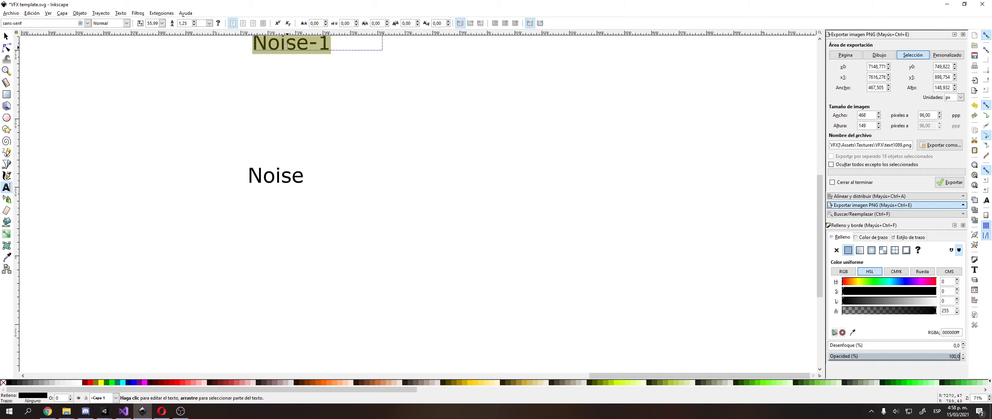
{"action": "middle_click_drag", "start_coordinate": [321, 160], "coordinate": [339, 247]}
{"action": "scroll", "coordinate": [332, 180], "scroll_direction": "up", "scroll_amount": 1, "text": "ctrl"}
{"action": "middle_click_drag", "start_coordinate": [354, 139], "coordinate": [357, 233]}
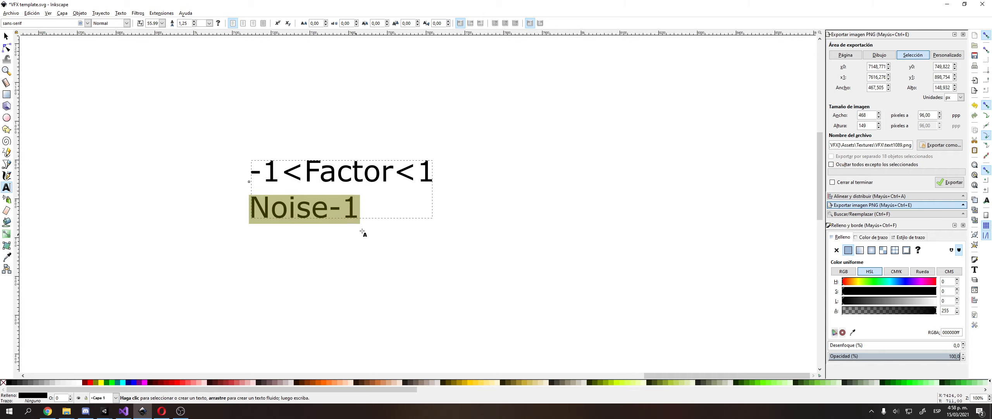
{"action": "left_click", "coordinate": [360, 213]}
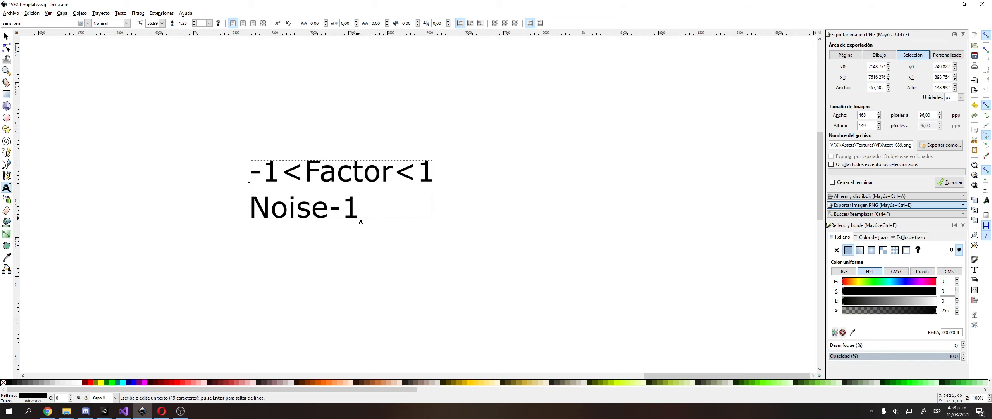
{"action": "key", "text": "Home"}
{"action": "type", "text": "("}
{"action": "key", "text": "End"}
{"action": "type", "text": ")=="}
{"action": "key", "text": "BackSpace"}
{"action": "key", "text": "BackSpace"}
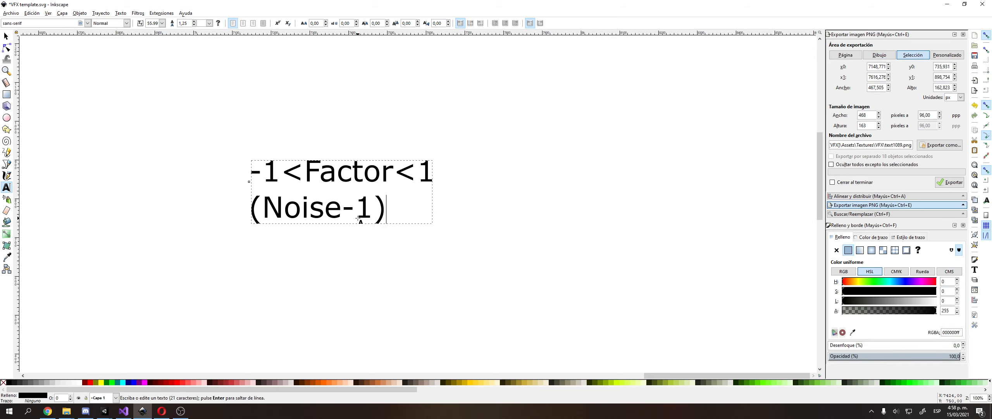
{"action": "type", "text": "+"}
{"action": "key", "text": "Escape"}
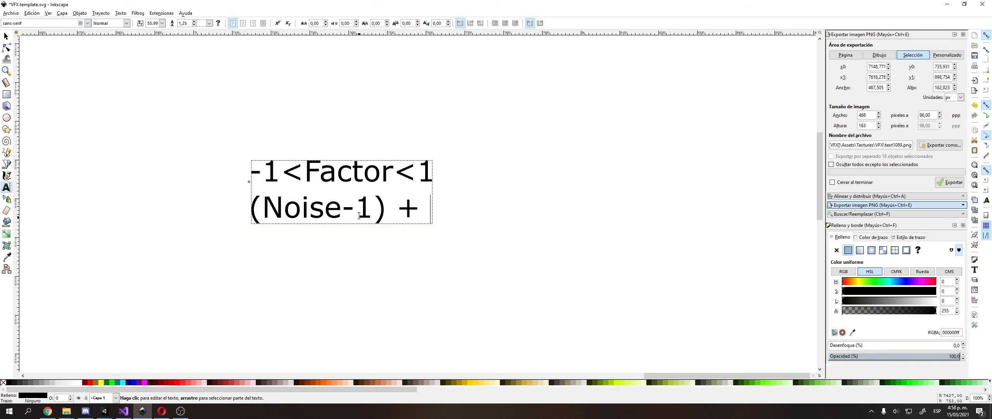
Append '2xFactor' after the plus sign on the formula's second line.
{"action": "left_click", "coordinate": [343, 201]}
{"action": "key", "text": "shift+Right"}
{"action": "key", "text": "shift+Right"}
{"action": "key", "text": "End"}
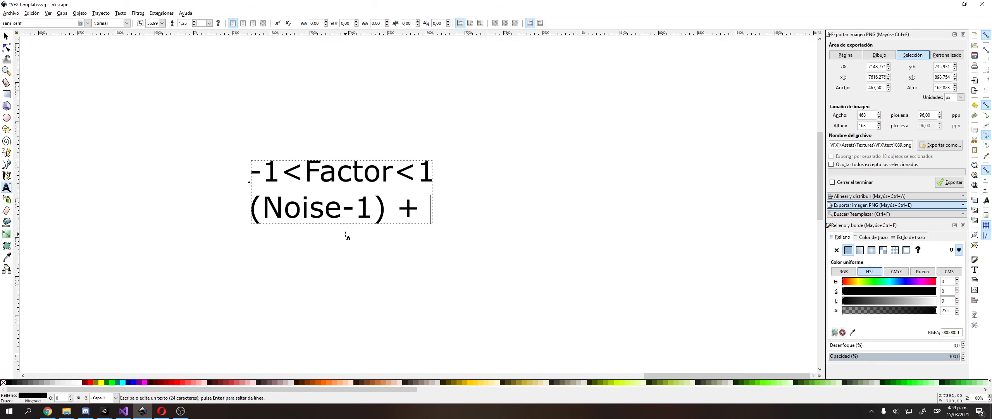
{"action": "key", "text": "Left"}
{"action": "key", "text": "Left"}
{"action": "key", "text": "Left"}
{"action": "key", "text": "Left"}
{"action": "key", "text": "Left"}
{"action": "key", "text": "Left"}
{"action": "key", "text": "shift+Home"}
{"action": "key", "text": "shift+Right"}
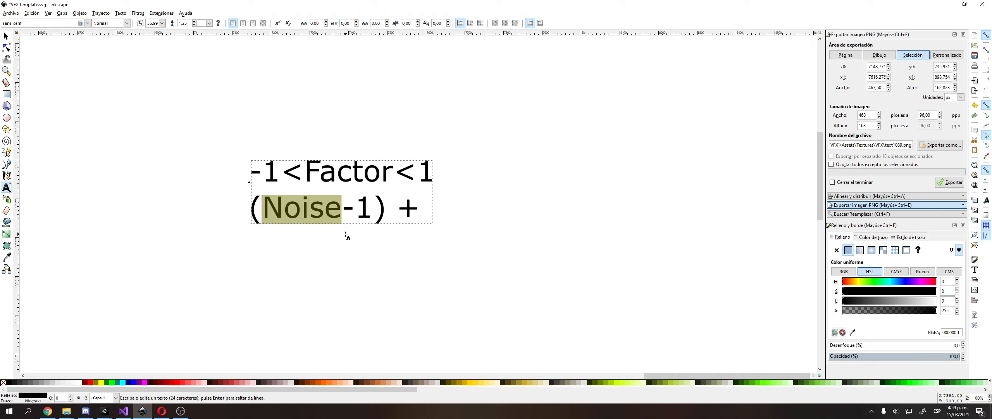
{"action": "key", "text": "Right"}
{"action": "key", "text": "Right"}
{"action": "key", "text": "Right"}
{"action": "key", "text": "Right"}
{"action": "key", "text": "Right"}
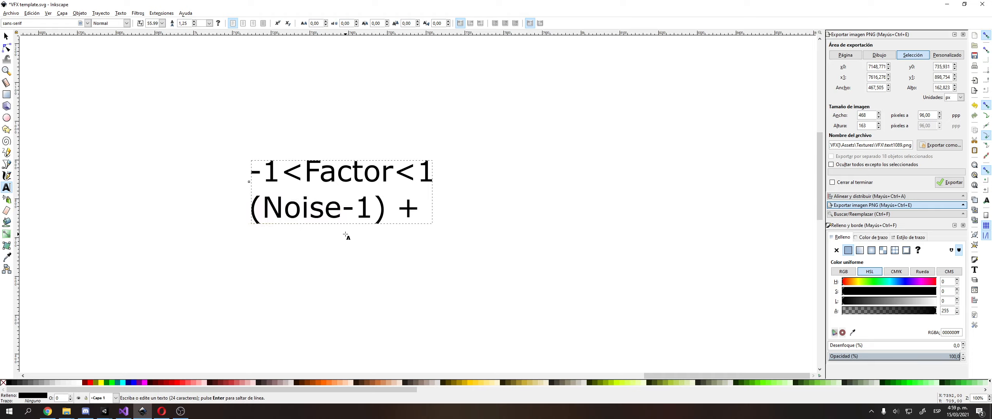
{"action": "key", "text": "Right"}
{"action": "key", "text": "Left"}
{"action": "key", "text": "shift+End"}
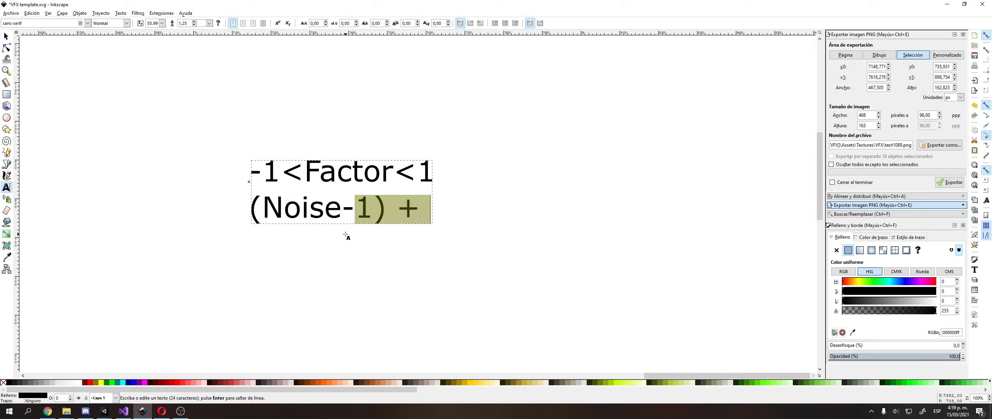
{"action": "key", "text": "Right"}
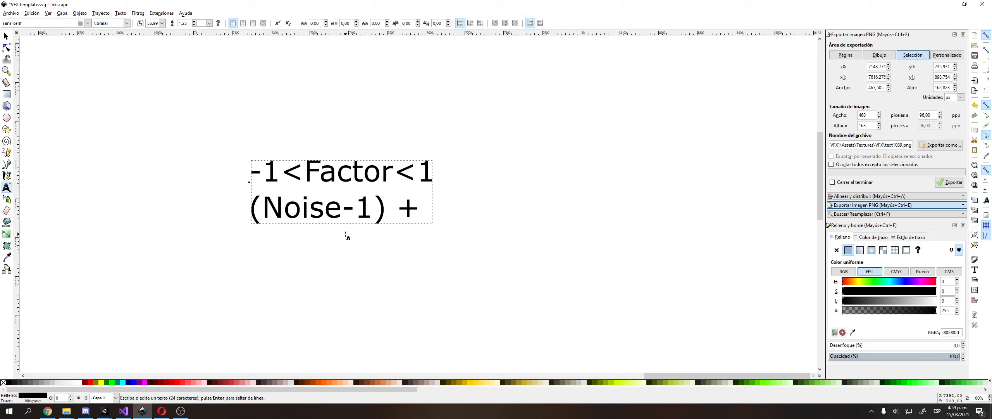
{"action": "type", "text": "2*"}
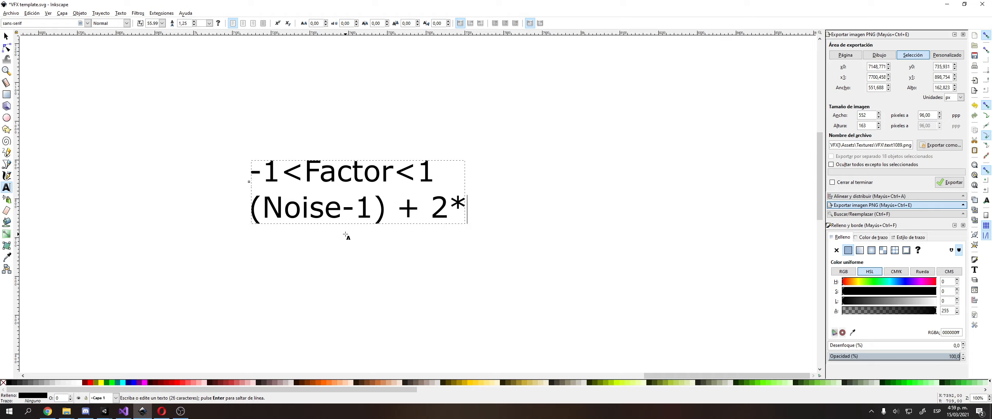
{"action": "key", "text": "BackSpace"}
{"action": "type", "text": "xFactor"}
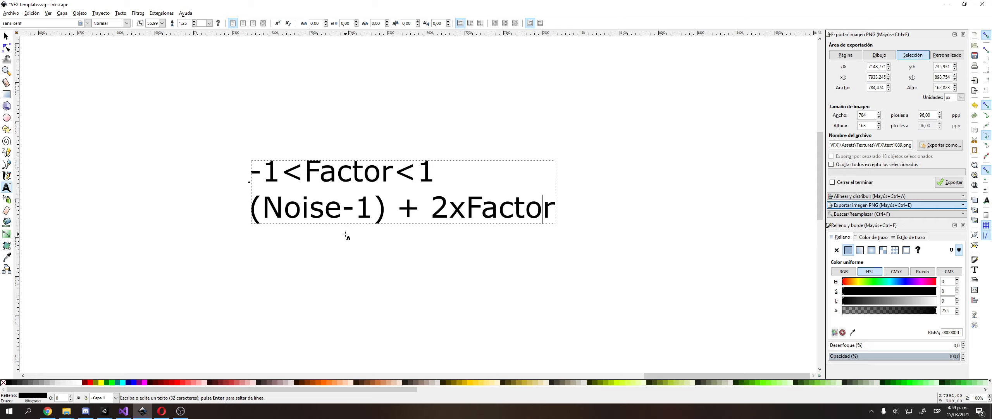
Remove the parentheses around Noise-1 and put spaces around the minus sign.
{"action": "key", "text": "Left"}
{"action": "key", "text": "Left"}
{"action": "key", "text": "Left"}
{"action": "key", "text": "Left"}
{"action": "key", "text": "Left"}
{"action": "key", "text": "Left"}
{"action": "key", "text": "Left"}
{"action": "key", "text": "Left"}
{"action": "key", "text": "Left"}
{"action": "key", "text": "Left"}
{"action": "key", "text": "Left"}
{"action": "key", "text": "Delete"}
{"action": "key", "text": "Home"}
{"action": "key", "text": "Delete"}
{"action": "key", "text": "Right"}
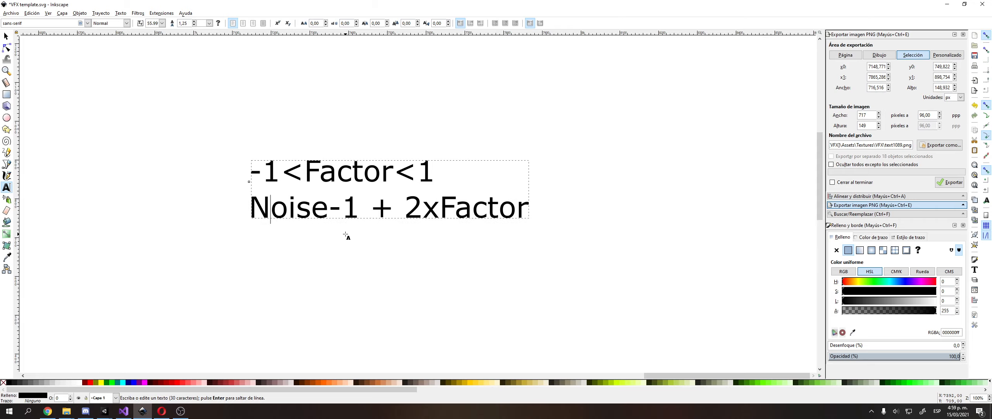
{"action": "key", "text": "Right"}
{"action": "key", "text": "Right"}
{"action": "key", "text": "Right"}
{"action": "key", "text": "Right"}
{"action": "key", "text": "Right"}
{"action": "key", "text": "Right"}
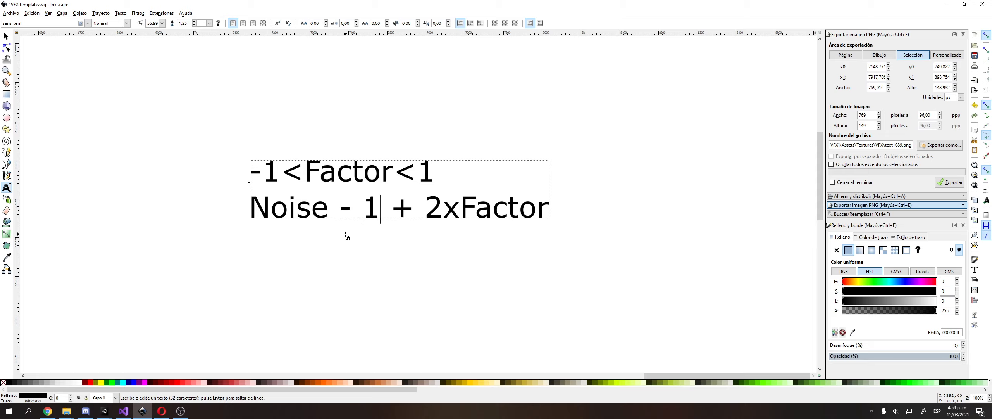
{"action": "key", "text": "Right"}
{"action": "key", "text": "Right"}
{"action": "key", "text": "Right"}
Test trial values in the formula, trying '1xFactor' and then '2x0' in place of 2xFactor.
{"action": "key", "text": "shift+End"}
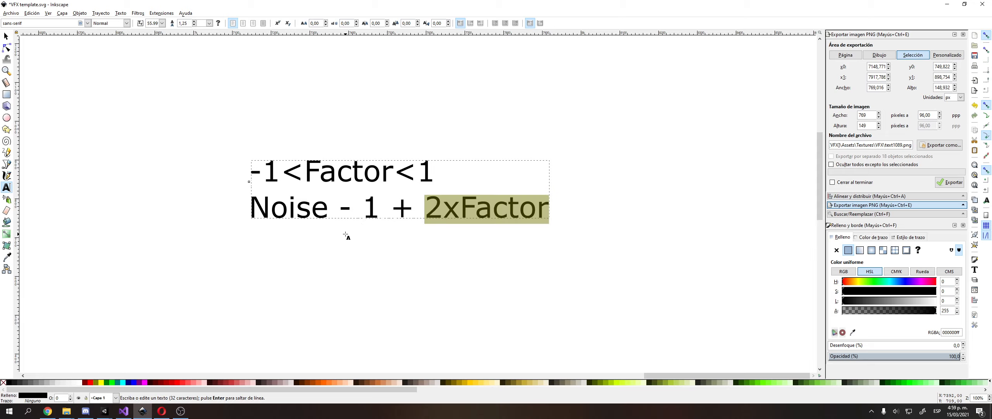
{"action": "key", "text": "Delete"}
{"action": "key", "text": "Left"}
{"action": "key", "text": "Left"}
{"action": "key", "text": "Left"}
{"action": "key", "text": "shift+Home"}
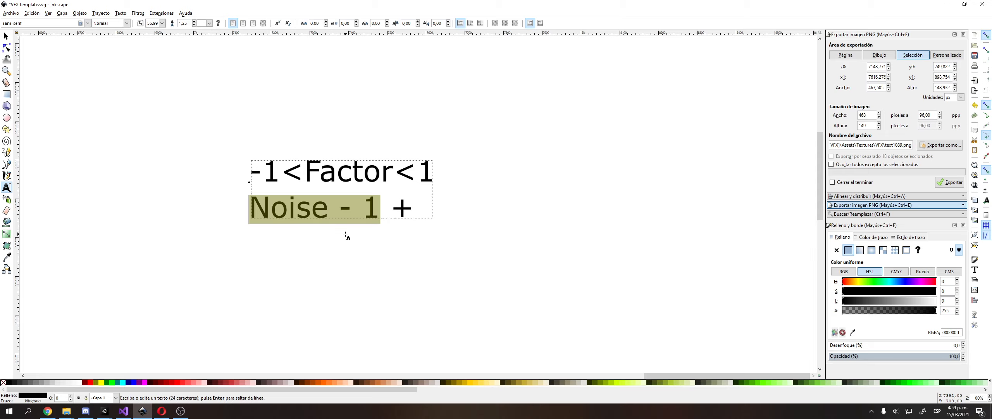
{"action": "key", "text": "ctrl+z"}
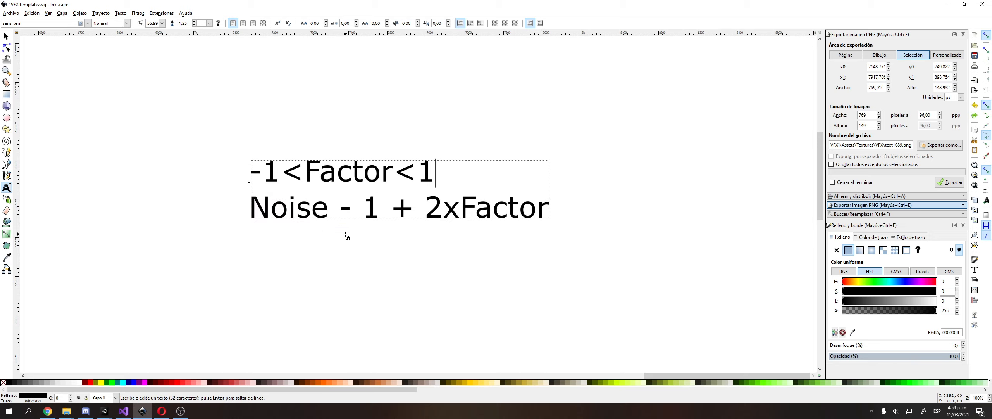
{"action": "key", "text": "Down"}
{"action": "key", "text": "Left"}
{"action": "key", "text": "shift+Right"}
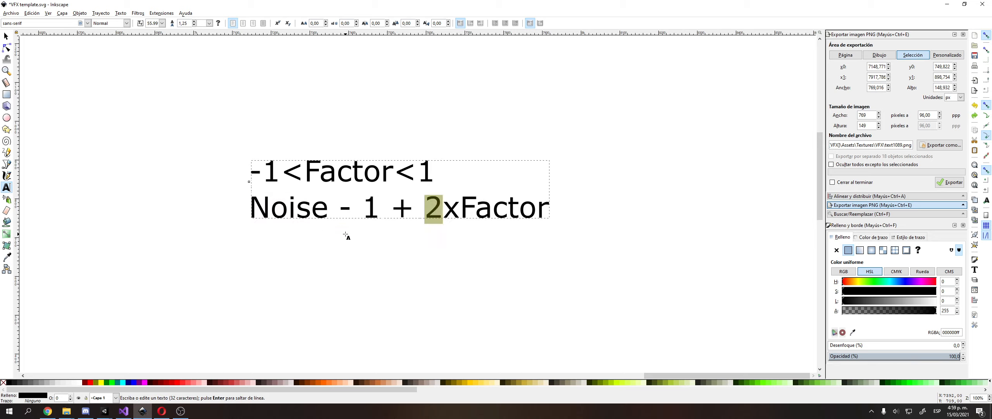
{"action": "type", "text": "1"}
{"action": "key", "text": "Left"}
{"action": "key", "text": "Left"}
{"action": "key", "text": "Left"}
{"action": "key", "text": "Left"}
{"action": "key", "text": "Left"}
{"action": "key", "text": "Left"}
{"action": "key", "text": "Left"}
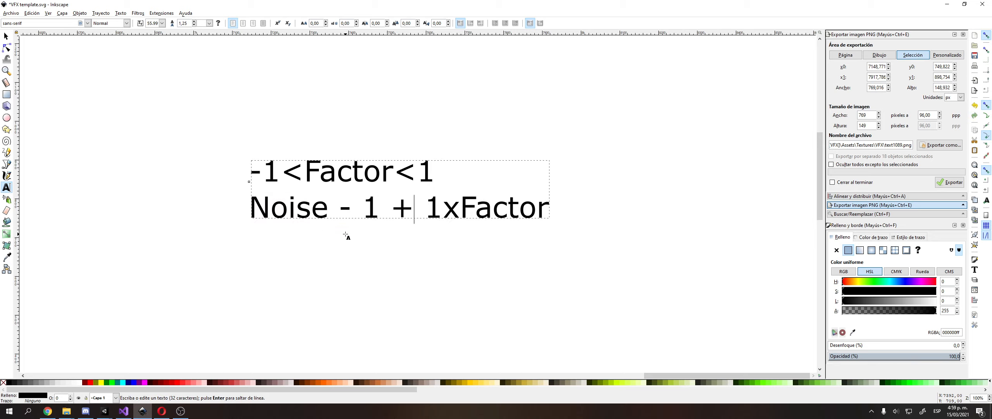
{"action": "key", "text": "shift+End"}
{"action": "key", "text": "Right"}
{"action": "key", "text": "Left"}
{"action": "key", "text": "Left"}
{"action": "key", "text": "Left"}
{"action": "key", "text": "Left"}
{"action": "key", "text": "Left"}
{"action": "key", "text": "Left"}
{"action": "key", "text": "Left"}
{"action": "key", "text": "BackSpace"}
{"action": "type", "text": "2"}
{"action": "key", "text": "Right"}
{"action": "key", "text": "shift+End"}
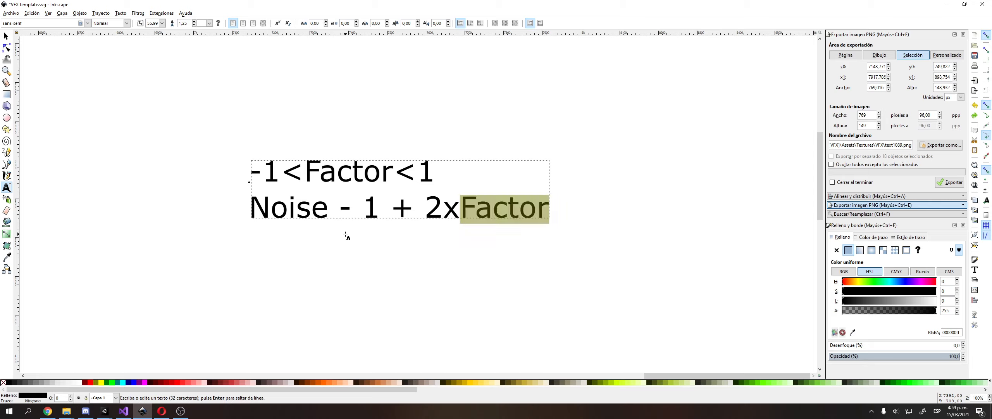
{"action": "type", "text": "0"}
Try further trial values '2x1', '2x0.45' and '2x0.5' in the formula's last term.
{"action": "key", "text": "shift+Left"}
{"action": "key", "text": "shift+Left"}
{"action": "key", "text": "shift+Left"}
{"action": "key", "text": "Left"}
{"action": "key", "text": "Left"}
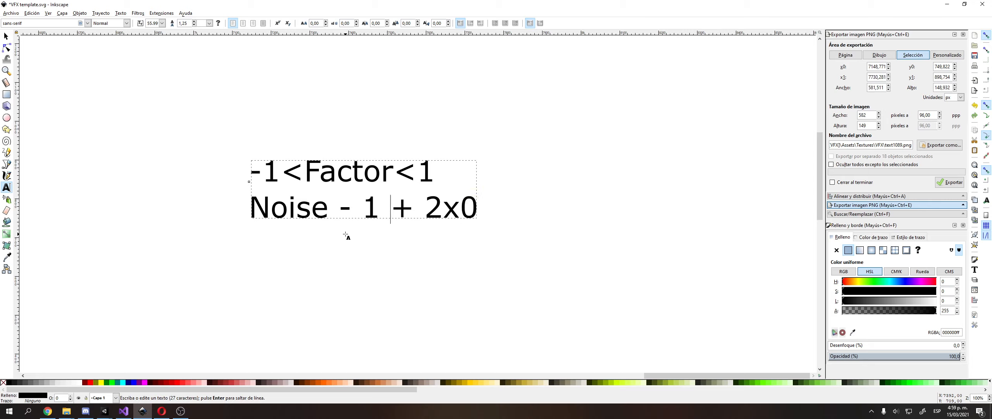
{"action": "key", "text": "shift+Home"}
{"action": "key", "text": "End"}
{"action": "key", "text": "BackSpace"}
{"action": "type", "text": "1"}
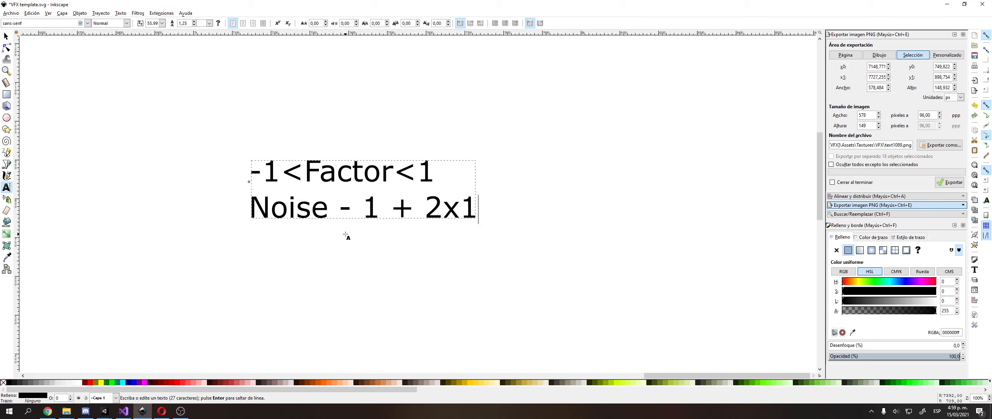
{"action": "key", "text": "BackSpace"}
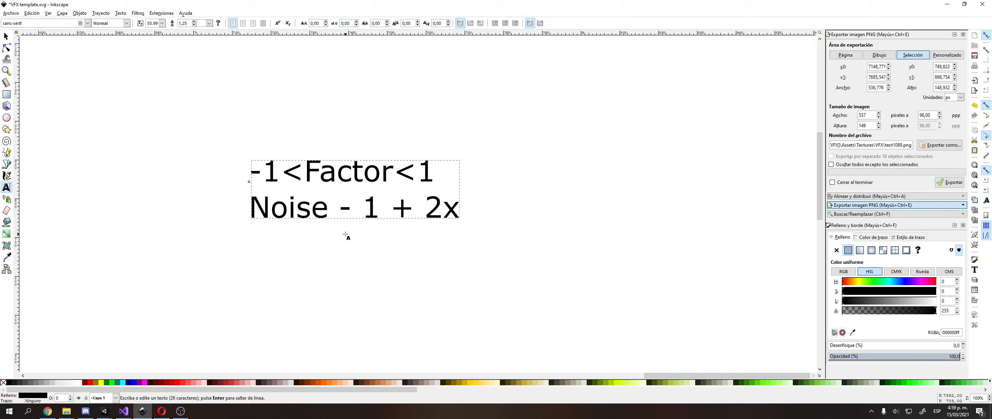
{"action": "type", "text": "0.45"}
{"action": "key", "text": "BackSpace"}
{"action": "key", "text": "BackSpace"}
{"action": "type", "text": "5"}
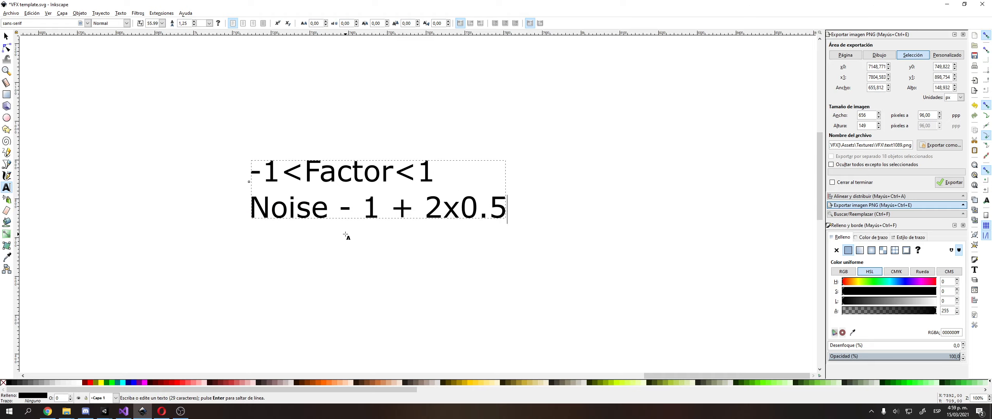
{"action": "key", "text": "shift+Left"}
{"action": "key", "text": "shift+Left"}
{"action": "key", "text": "shift+Left"}
{"action": "key", "text": "shift+Left"}
{"action": "key", "text": "shift+Left"}
{"action": "key", "text": "Left"}
{"action": "key", "text": "Left"}
{"action": "key", "text": "Left"}
{"action": "key", "text": "shift+Left"}
{"action": "key", "text": "shift+Left"}
{"action": "key", "text": "shift+Left"}
{"action": "key", "text": "Home"}
{"action": "key", "text": "End"}
{"action": "key", "text": "BackSpace"}
{"action": "key", "text": "BackSpace"}
{"action": "key", "text": "BackSpace"}
{"action": "type", "text": "1"}
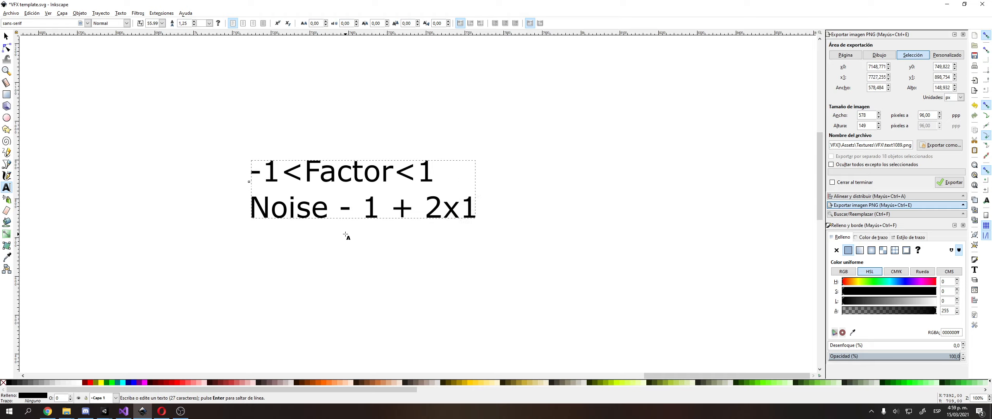
{"action": "key", "text": "shift+Left"}
{"action": "key", "text": "shift+Left"}
{"action": "key", "text": "shift+Left"}
{"action": "key", "text": "Left"}
{"action": "key", "text": "Left"}
{"action": "key", "text": "Left"}
{"action": "key", "text": "Left"}
{"action": "key", "text": "Left"}
{"action": "key", "text": "Left"}
{"action": "key", "text": "Left"}
{"action": "key", "text": "shift+End"}
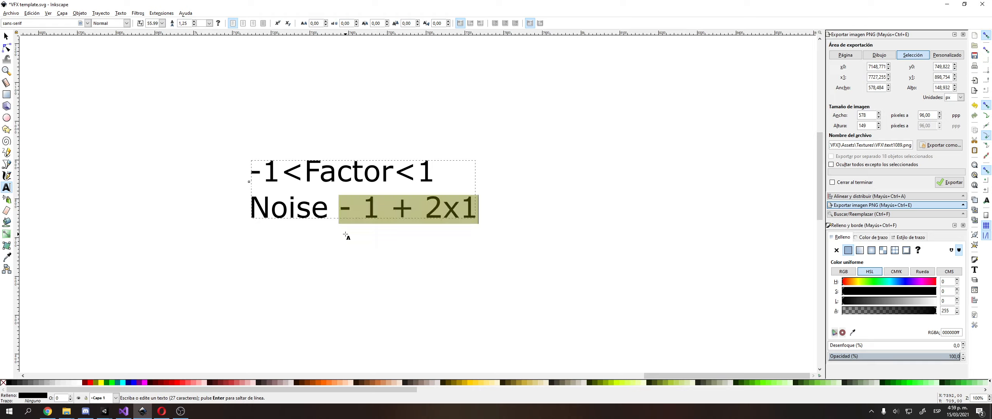
Undo the trial values and retype 'Factor' so the line reads 'Noise - 1 + 2xFactor'.
{"action": "key", "text": "ctrl+z"}
{"action": "key", "text": "ctrl+z"}
{"action": "key", "text": "ctrl+z"}
{"action": "key", "text": "ctrl+shift+z"}
{"action": "key", "text": "ctrl+z"}
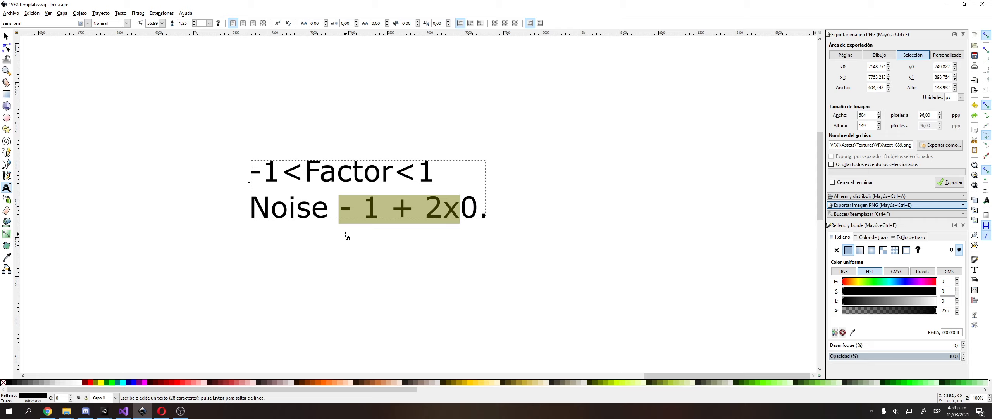
{"action": "key", "text": "ctrl+shift+z"}
{"action": "key", "text": "ctrl+shift+z"}
{"action": "key", "text": "ctrl+z"}
{"action": "key", "text": "ctrl+z"}
{"action": "key", "text": "Left"}
{"action": "key", "text": "Right"}
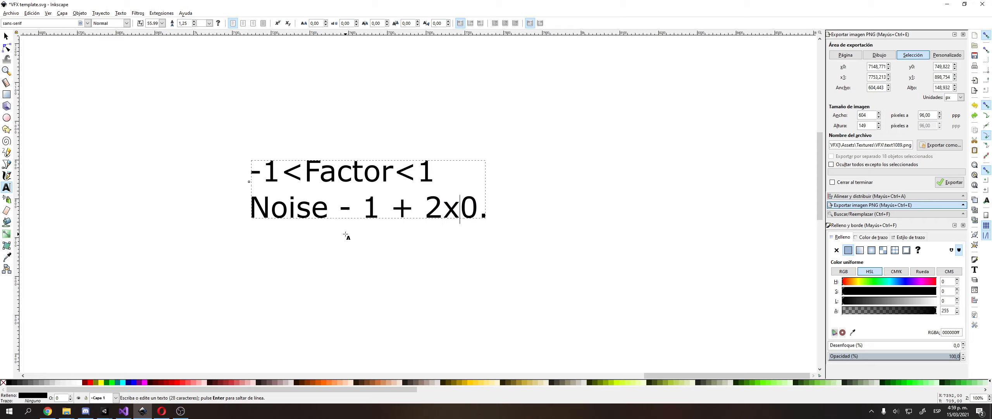
{"action": "key", "text": "shift+End"}
{"action": "type", "text": "Factor"}
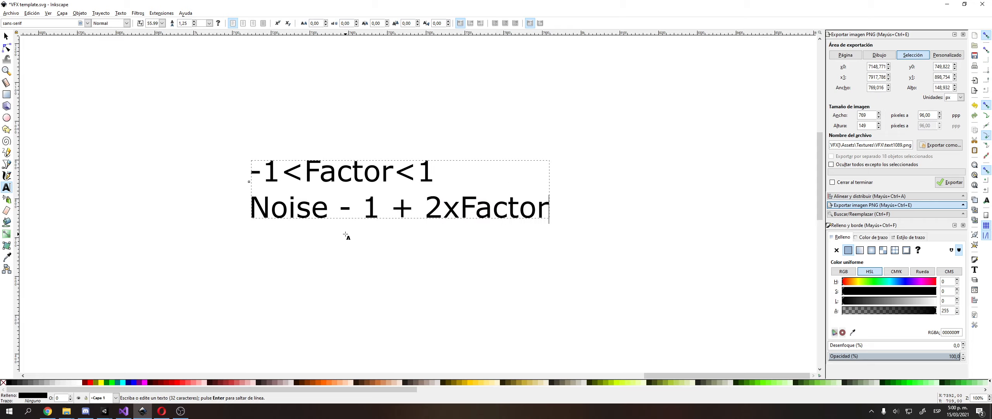
{"action": "key", "text": "Escape"}
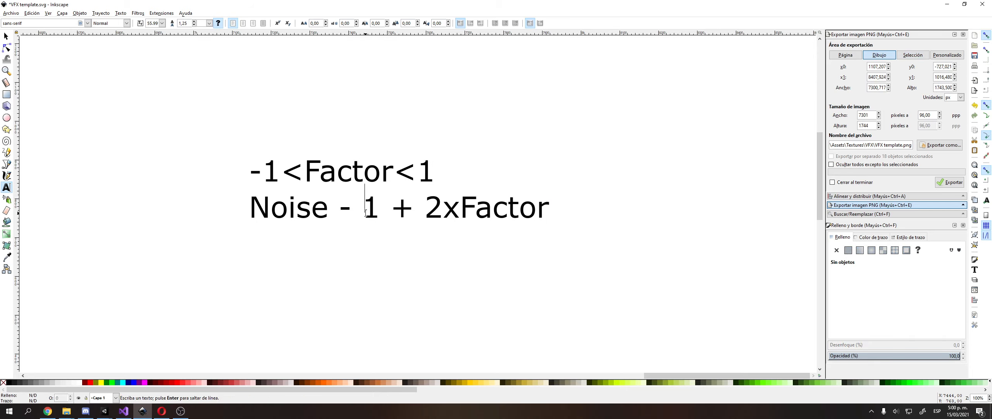
Edit the formula's second line in Inkscape to read 'Noise + (2xFactor - 1)'.
{"action": "left_click", "coordinate": [378, 213]}
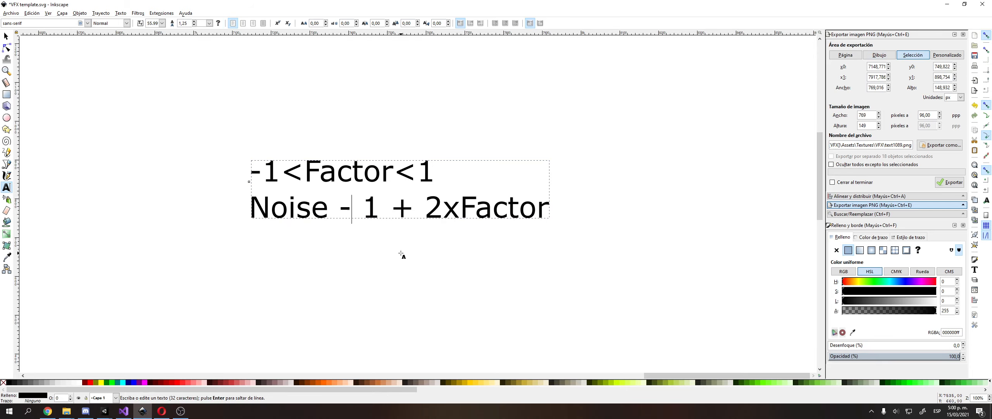
{"action": "key", "text": "Left"}
{"action": "key", "text": "shift+Right"}
{"action": "key", "text": "shift+Right"}
{"action": "key", "text": "shift+Right"}
{"action": "key", "text": "Delete"}
{"action": "type", "text": "- 1"}
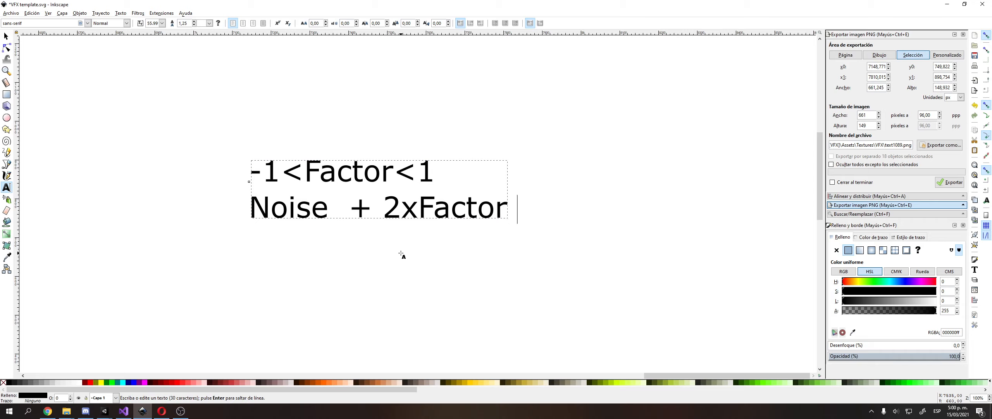
{"action": "type", "text": ")"}
{"action": "key", "text": "Left"}
{"action": "key", "text": "Left"}
{"action": "key", "text": "Left"}
{"action": "key", "text": "Left"}
{"action": "key", "text": "Left"}
{"action": "key", "text": "Left"}
{"action": "key", "text": "Left"}
{"action": "key", "text": "Left"}
{"action": "key", "text": "Left"}
{"action": "key", "text": "Left"}
{"action": "key", "text": "Left"}
{"action": "key", "text": "Left"}
{"action": "key", "text": "Left"}
{"action": "key", "text": "Left"}
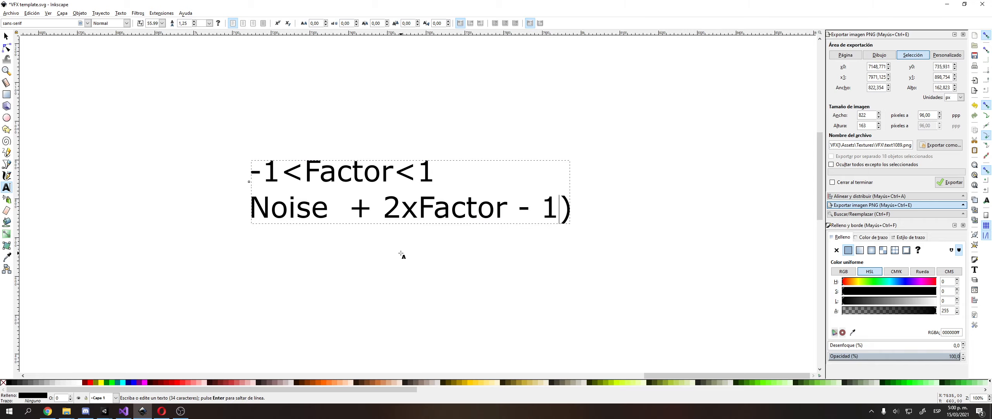
{"action": "key", "text": "Right"}
{"action": "type", "text": "("}
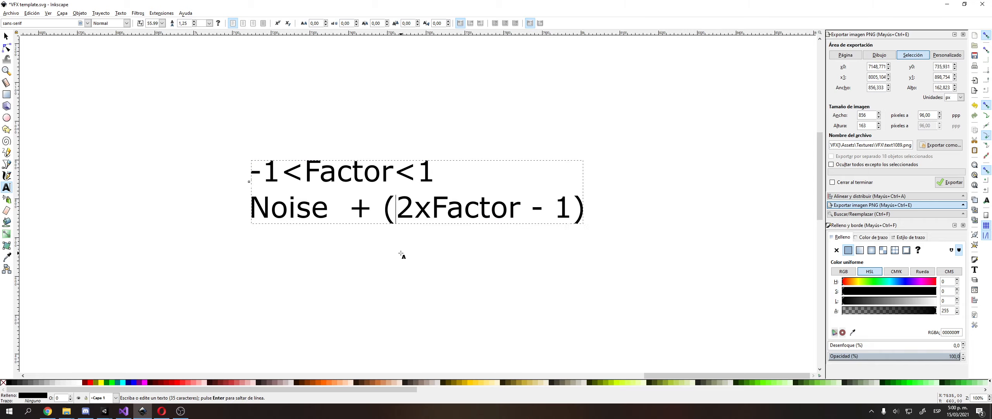
{"action": "key", "text": "Right"}
{"action": "key", "text": "Right"}
{"action": "key", "text": "Left"}
{"action": "key", "text": "shift+Left"}
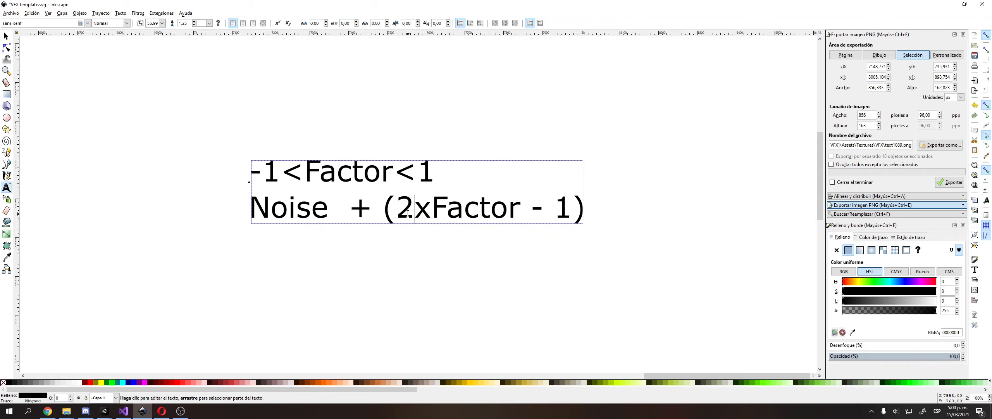
Finish editing the formula text and slide the Inkscape window off-screen to reveal Unity.
{"action": "key", "text": "F1"}
{"action": "left_click", "coordinate": [305, 332]}
{"action": "middle_click_drag", "start_coordinate": [296, 318], "coordinate": [327, 284]}
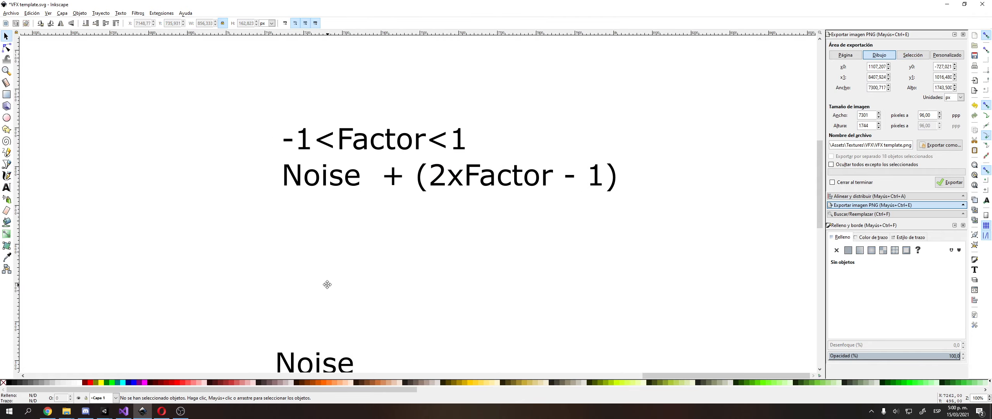
{"action": "middle_click_drag", "start_coordinate": [389, 198], "coordinate": [371, 210]}
{"action": "left_click", "coordinate": [407, 192]}
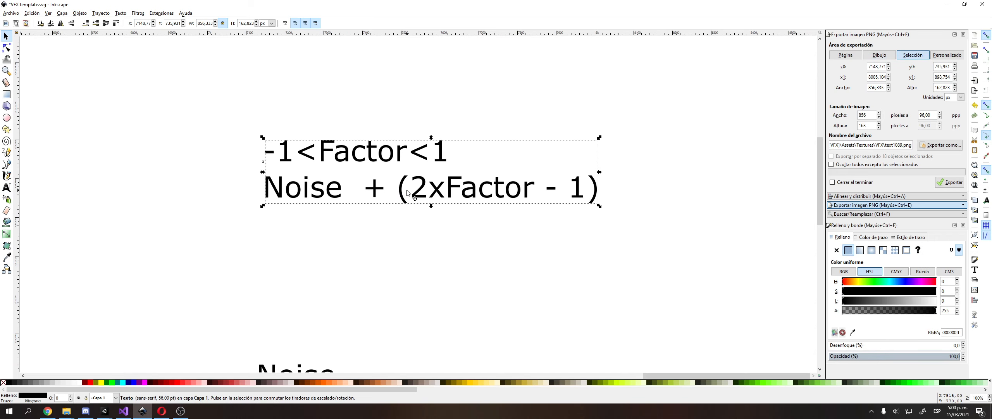
{"action": "left_click_drag", "start_coordinate": [809, 47], "coordinate": [991, 47]}
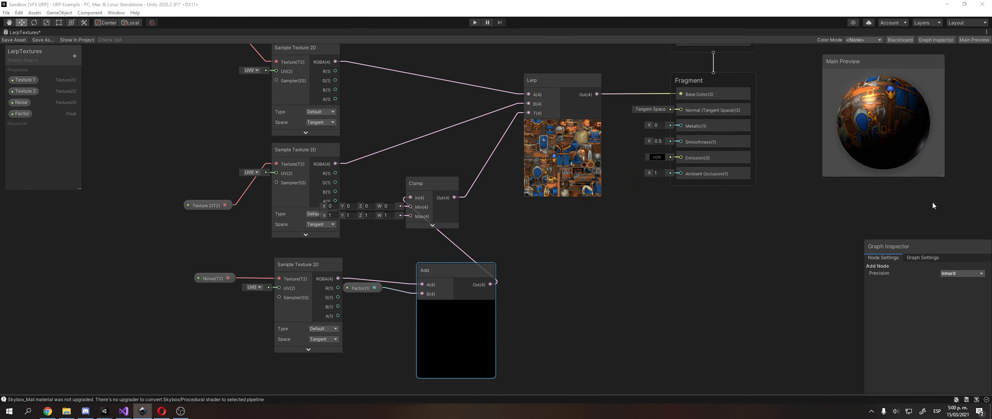
Delete the wire from Factor to the Add node and move Factor to the right.
{"action": "left_click", "coordinate": [587, 266]}
{"action": "middle_click_drag", "start_coordinate": [585, 265], "coordinate": [573, 253]}
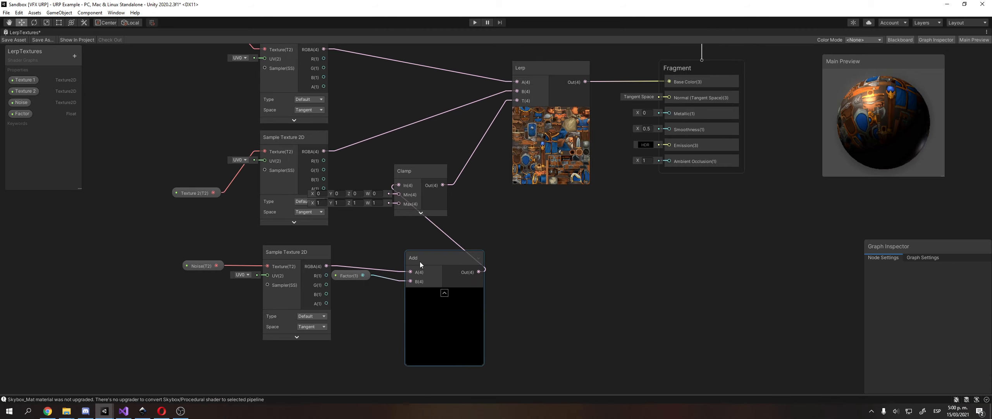
{"action": "left_click", "coordinate": [385, 280]}
{"action": "key", "text": "Delete"}
{"action": "left_click_drag", "start_coordinate": [356, 274], "coordinate": [564, 270]}
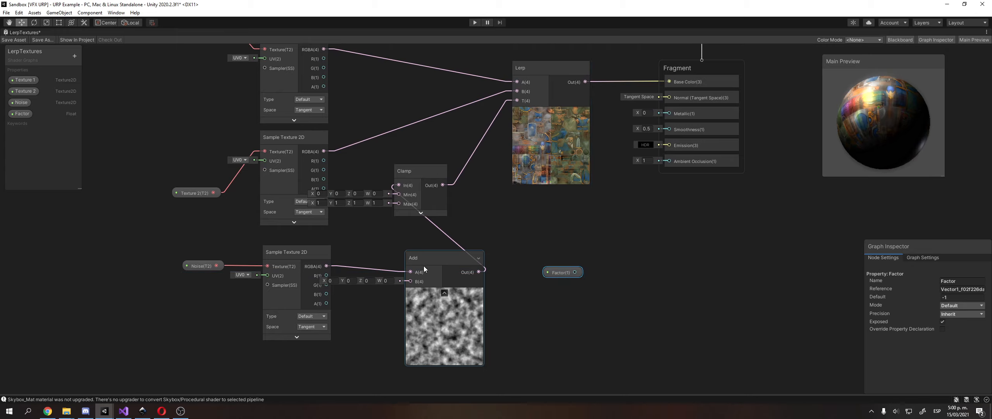
Add a Multiply node with B = 2 and line Factor up with its A input.
{"action": "left_click", "coordinate": [417, 264]}
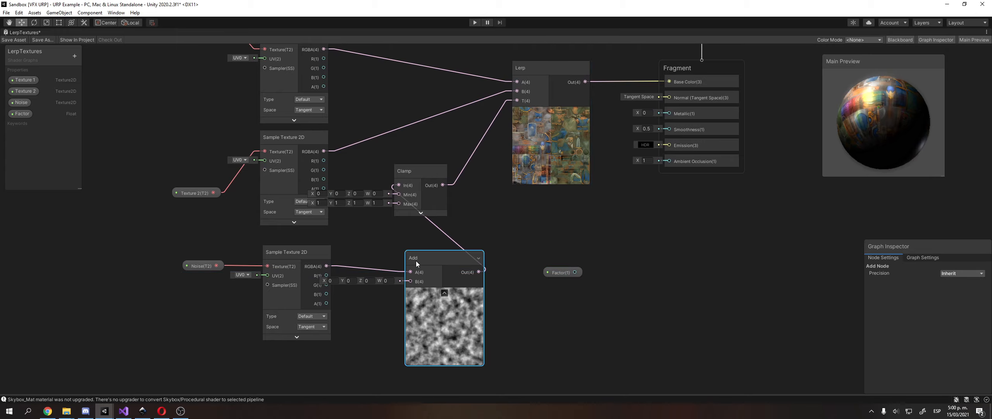
{"action": "right_click", "coordinate": [515, 251]}
{"action": "left_click", "coordinate": [531, 259]}
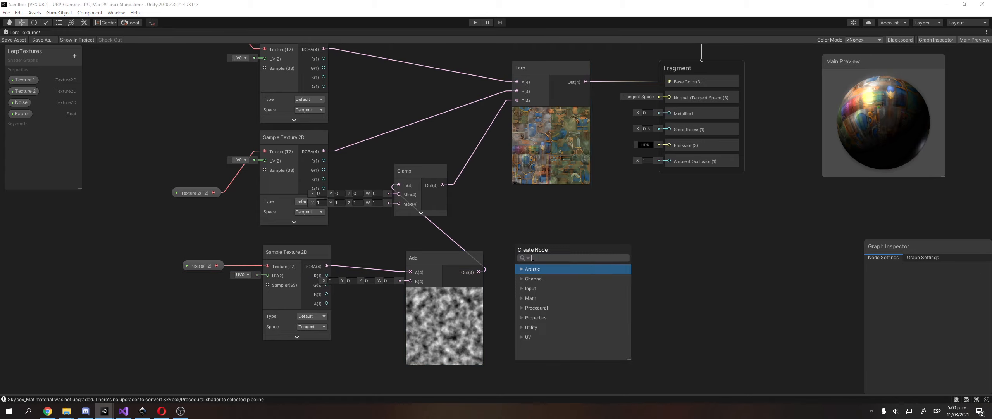
{"action": "type", "text": "mu"}
{"action": "key", "text": "Return"}
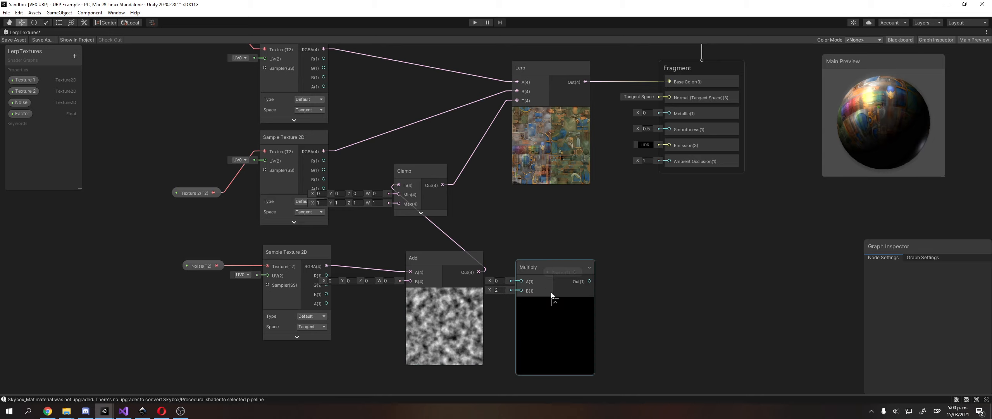
{"action": "left_click", "coordinate": [557, 289]}
{"action": "left_click_drag", "start_coordinate": [538, 266], "coordinate": [617, 288]}
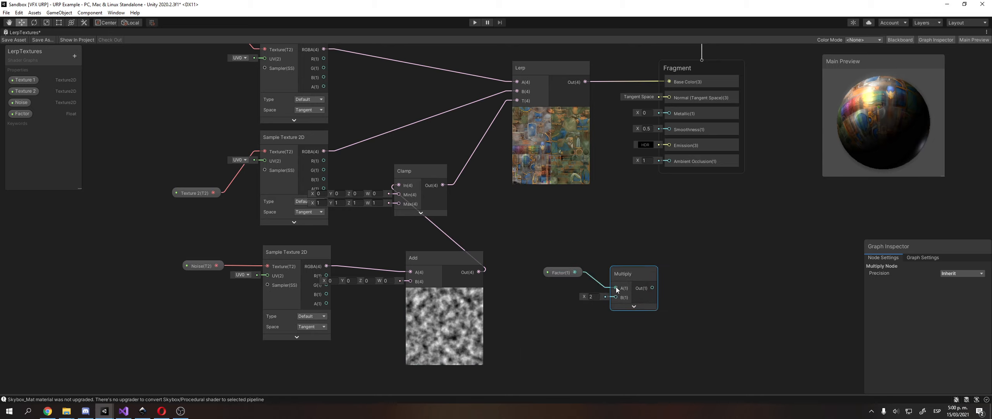
{"action": "left_click", "coordinate": [634, 306]}
{"action": "left_click", "coordinate": [651, 309]}
{"action": "left_click_drag", "start_coordinate": [566, 272], "coordinate": [567, 287]}
Add a Subtract node with B = 1 and feed Multiply's output into its A input.
{"action": "right_click", "coordinate": [587, 252]}
{"action": "left_click", "coordinate": [600, 255]}
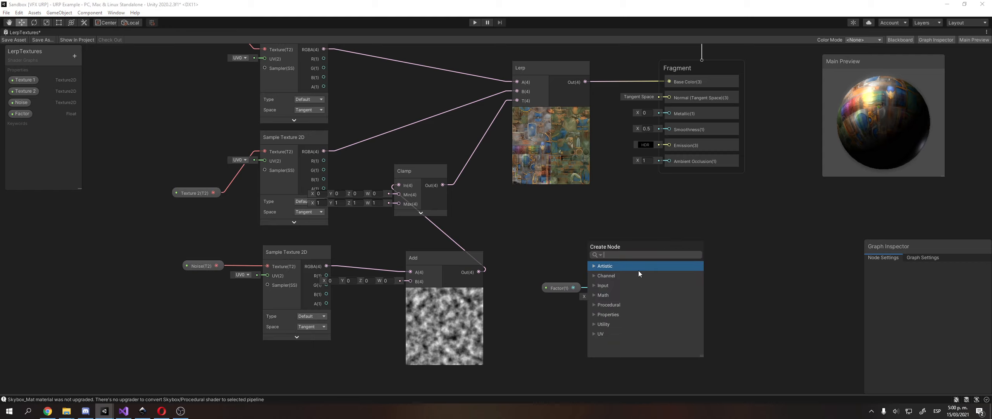
{"action": "type", "text": "sub"}
{"action": "key", "text": "Return"}
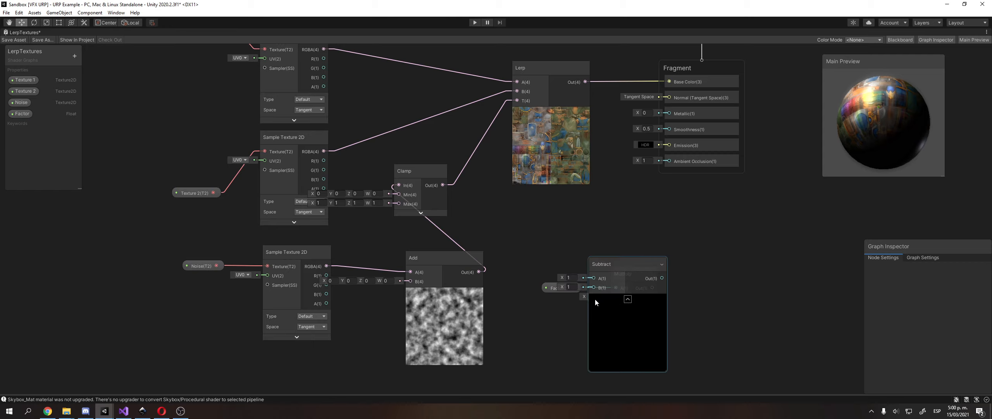
{"action": "left_click", "coordinate": [628, 299]}
{"action": "left_click_drag", "start_coordinate": [617, 261], "coordinate": [715, 278]}
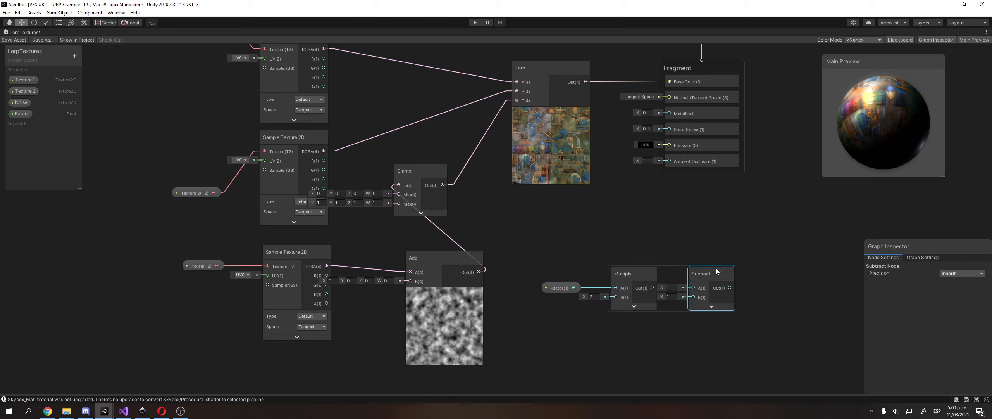
{"action": "left_click_drag", "start_coordinate": [653, 288], "coordinate": [692, 294]}
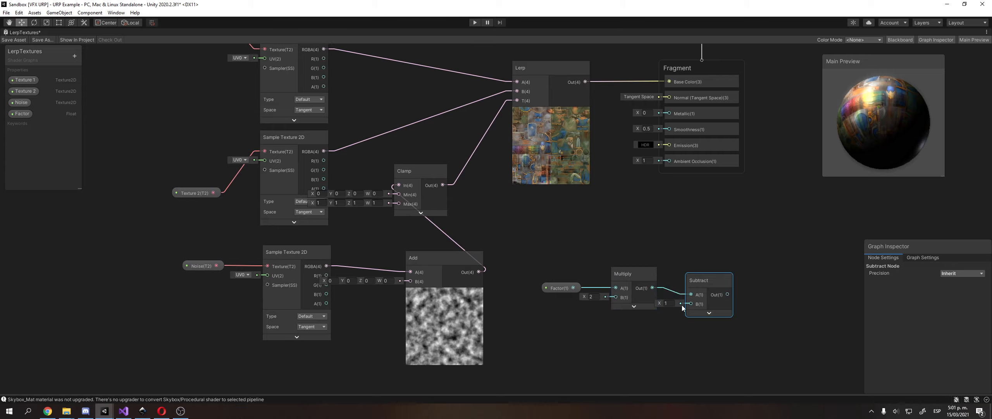
{"action": "left_click", "coordinate": [709, 313]}
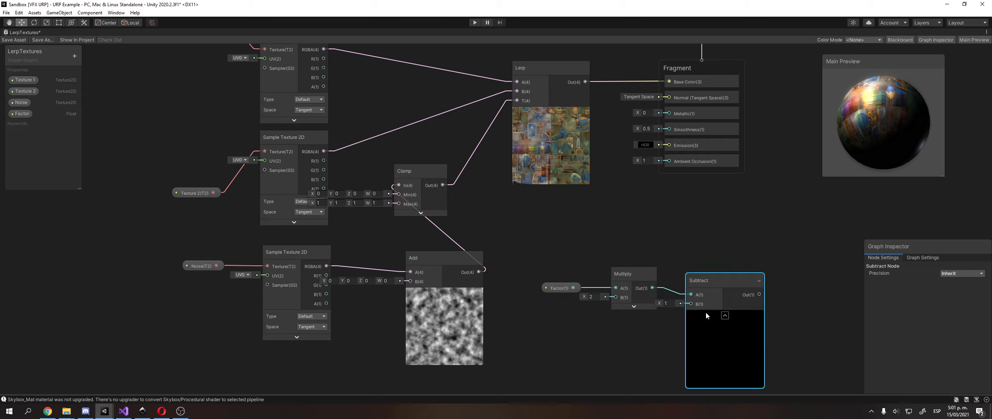
{"action": "left_click", "coordinate": [706, 312]}
{"action": "left_click_drag", "start_coordinate": [706, 279], "coordinate": [703, 273]}
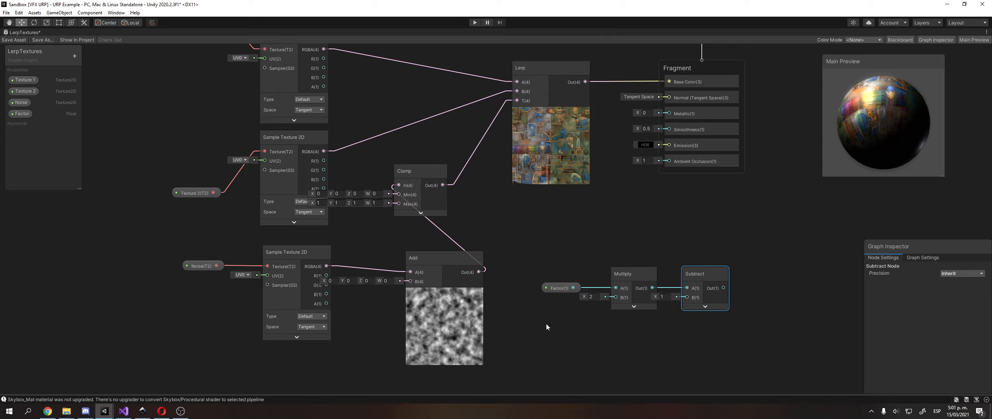
Move the Add node right and place Factor, Multiply and Subtract together below it.
{"action": "middle_click_drag", "start_coordinate": [546, 319], "coordinate": [552, 315]}
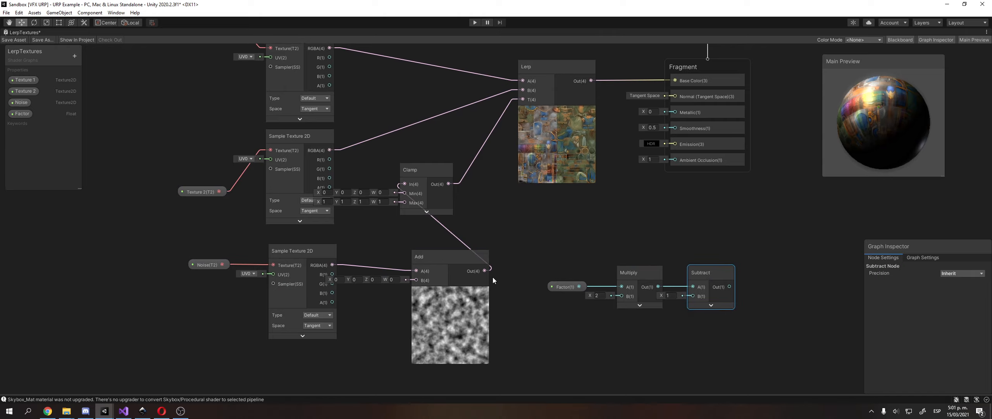
{"action": "left_click_drag", "start_coordinate": [442, 257], "coordinate": [495, 256]}
{"action": "scroll", "coordinate": [524, 254], "scroll_direction": "down", "scroll_amount": 1}
{"action": "left_click_drag", "start_coordinate": [547, 240], "coordinate": [582, 283]}
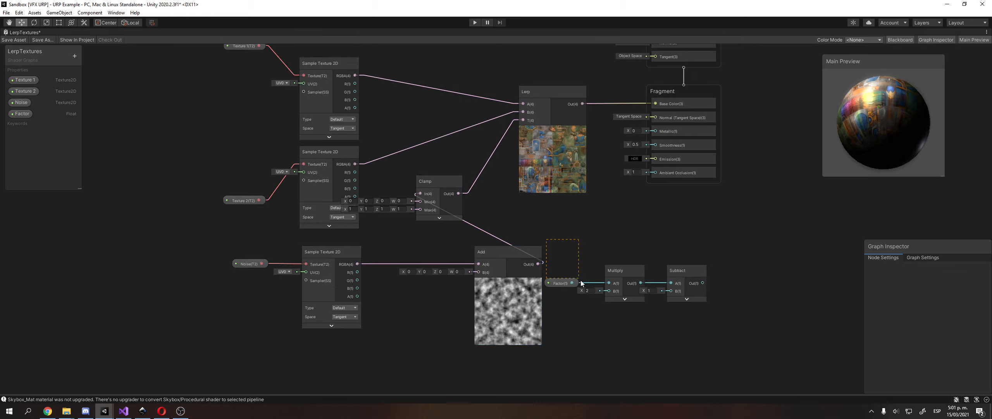
{"action": "left_click_drag", "start_coordinate": [718, 317], "coordinate": [717, 316]}
{"action": "middle_click_drag", "start_coordinate": [658, 276], "coordinate": [693, 228]}
{"action": "left_click_drag", "start_coordinate": [718, 222], "coordinate": [448, 306]}
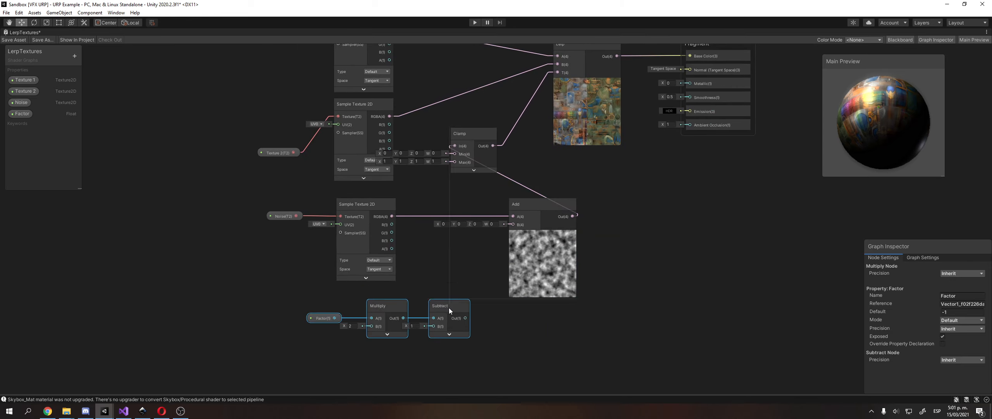
{"action": "right_click", "coordinate": [457, 306]}
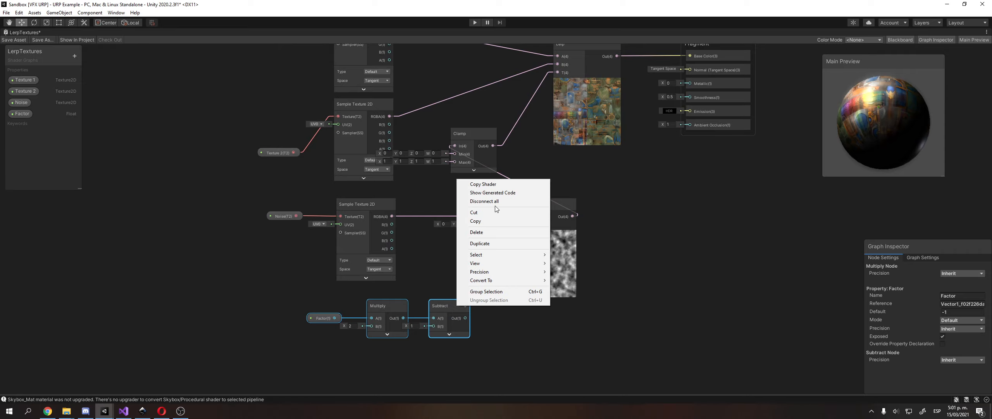
{"action": "left_click", "coordinate": [493, 322]}
Connect Subtract's output to Add's B input, reposition the Clamp node, and select Factor's default value.
{"action": "left_click_drag", "start_coordinate": [465, 318], "coordinate": [511, 225]}
{"action": "middle_click_drag", "start_coordinate": [493, 183], "coordinate": [483, 242]}
{"action": "middle_click_drag", "start_coordinate": [555, 232], "coordinate": [541, 249]}
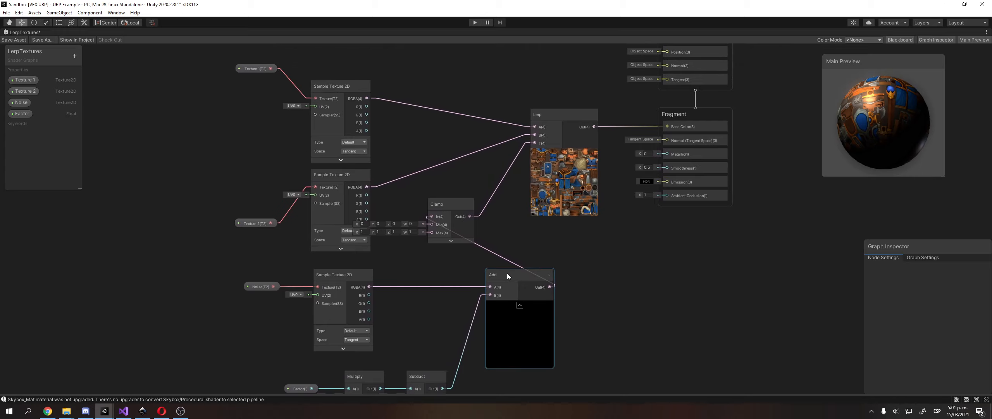
{"action": "left_click_drag", "start_coordinate": [456, 203], "coordinate": [481, 198]}
{"action": "middle_click_drag", "start_coordinate": [480, 198], "coordinate": [499, 193]}
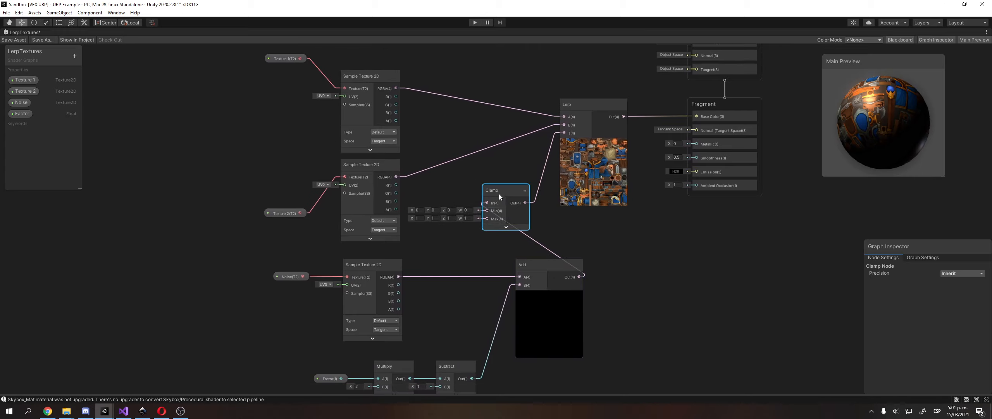
{"action": "middle_click_drag", "start_coordinate": [478, 235], "coordinate": [518, 190]}
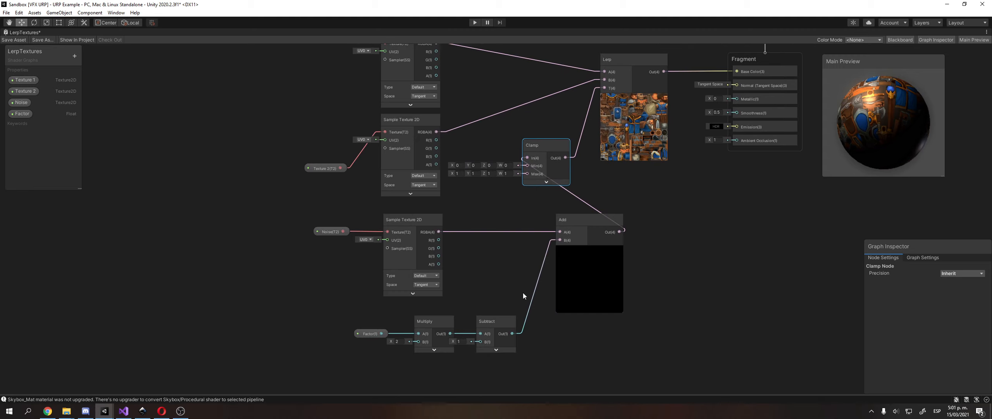
{"action": "left_click", "coordinate": [369, 334]}
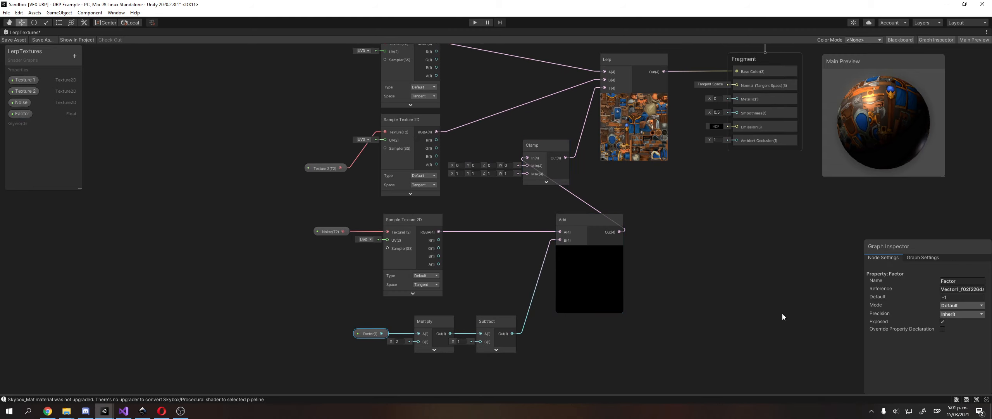
{"action": "left_click", "coordinate": [950, 296]}
Set Factor's default to 0.5, then 1, then 0 while watching the Add preview.
{"action": "type", "text": "0.5"}
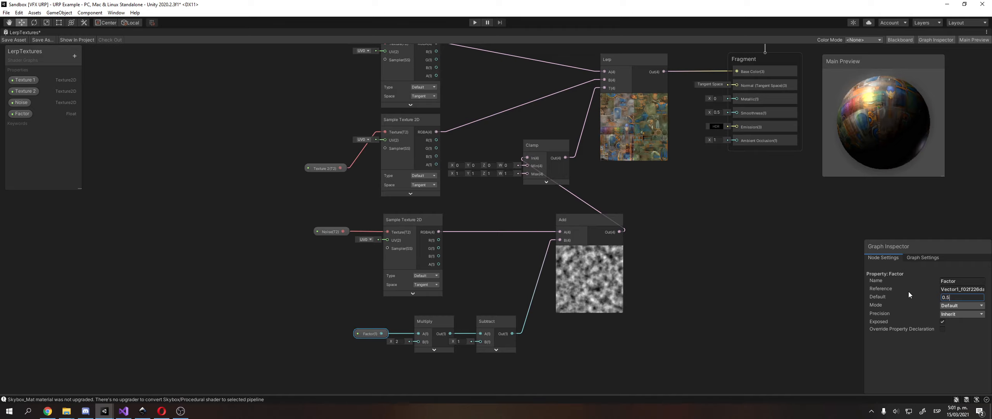
{"action": "key", "text": "BackSpace"}
{"action": "key", "text": "BackSpace"}
{"action": "key", "text": "BackSpace"}
{"action": "type", "text": "1"}
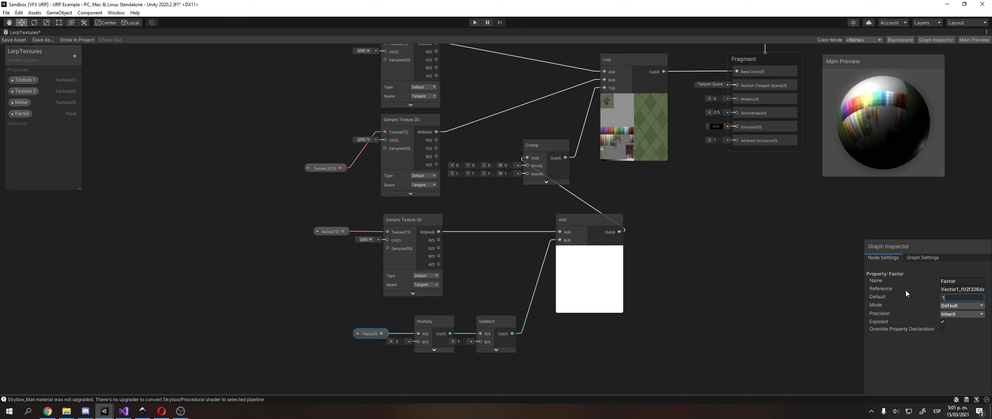
{"action": "key", "text": "BackSpace"}
{"action": "type", "text": "0"}
{"action": "middle_click_drag", "start_coordinate": [634, 177], "coordinate": [634, 209]}
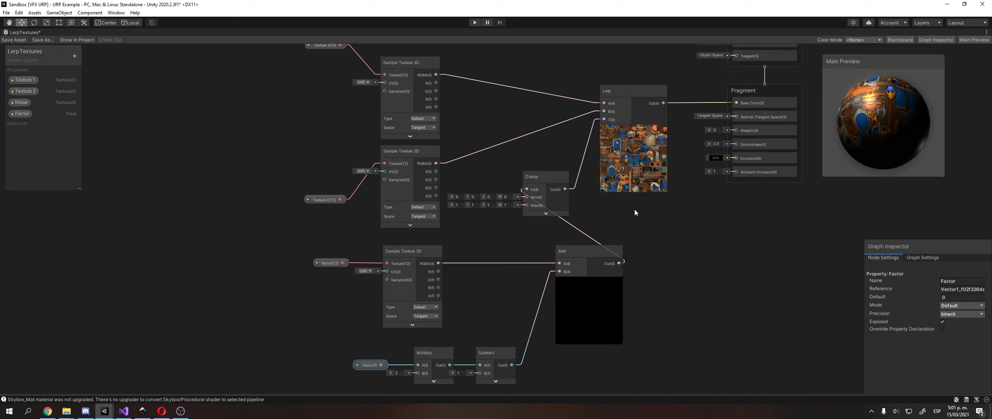
Check Texture 2's texture, then cycle Factor's default through 0.25, 0.5 and 1.
{"action": "left_click", "coordinate": [23, 92]}
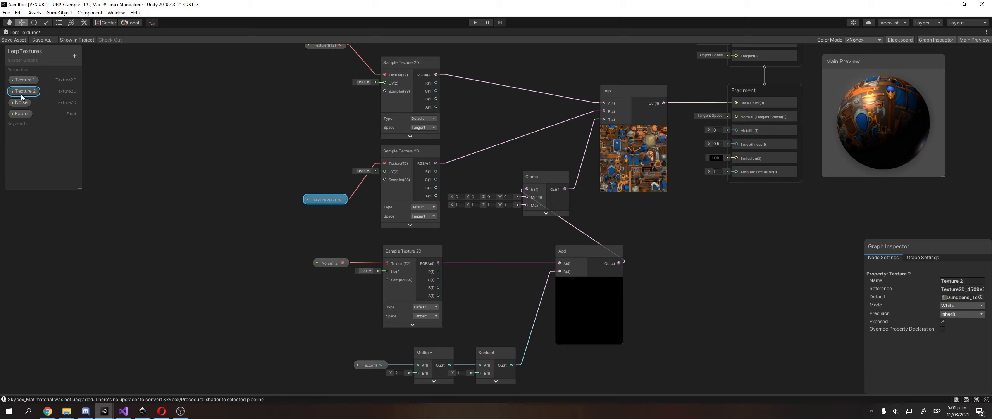
{"action": "left_click", "coordinate": [981, 297]}
{"action": "double_click", "coordinate": [556, 214]}
{"action": "middle_click_drag", "start_coordinate": [543, 232], "coordinate": [556, 235]}
{"action": "left_click", "coordinate": [382, 366]}
{"action": "left_click", "coordinate": [954, 297]}
{"action": "type", "text": "0.25"}
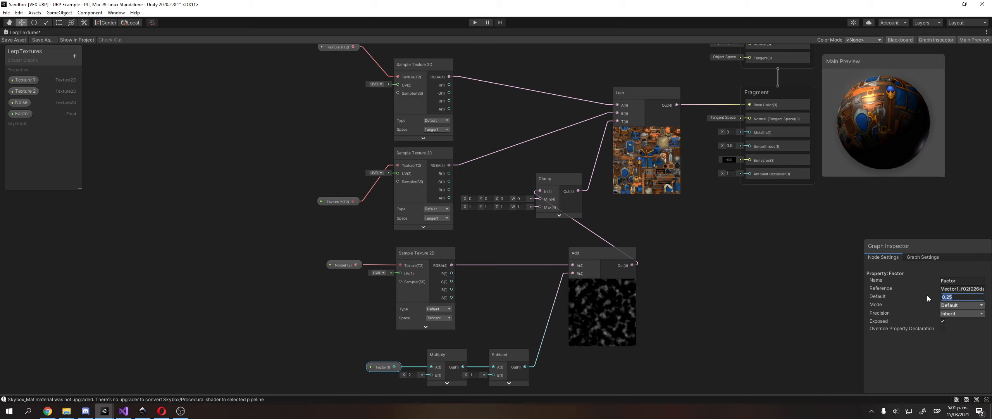
{"action": "type", "text": "0.5"}
{"action": "type", "text": "1"}
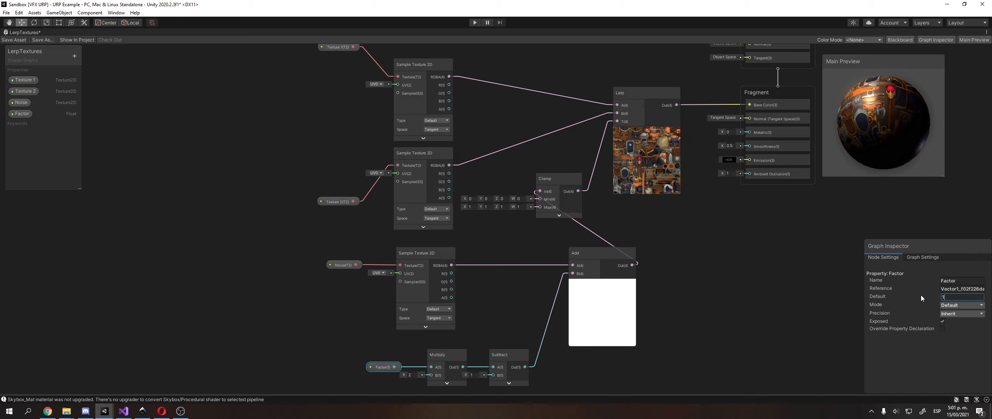
Set Factor's default back to 0 and move the Factor node up and left.
{"action": "middle_click_drag", "start_coordinate": [653, 169], "coordinate": [651, 172]}
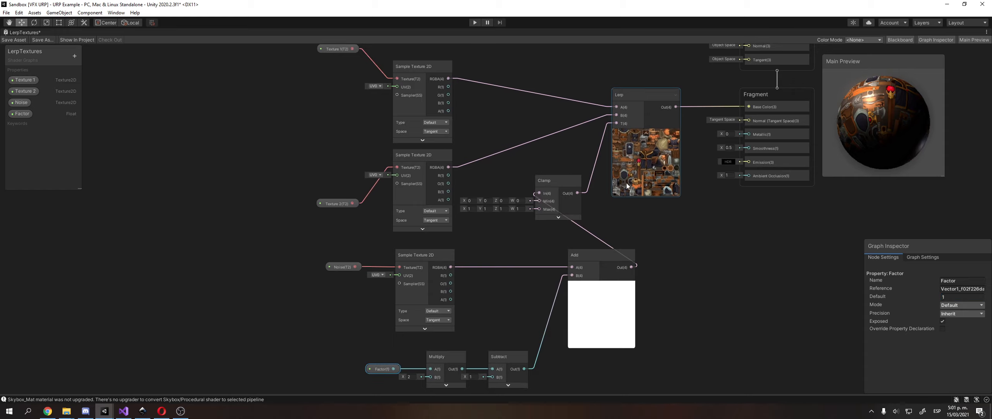
{"action": "left_click", "coordinate": [956, 297]}
{"action": "type", "text": "0"}
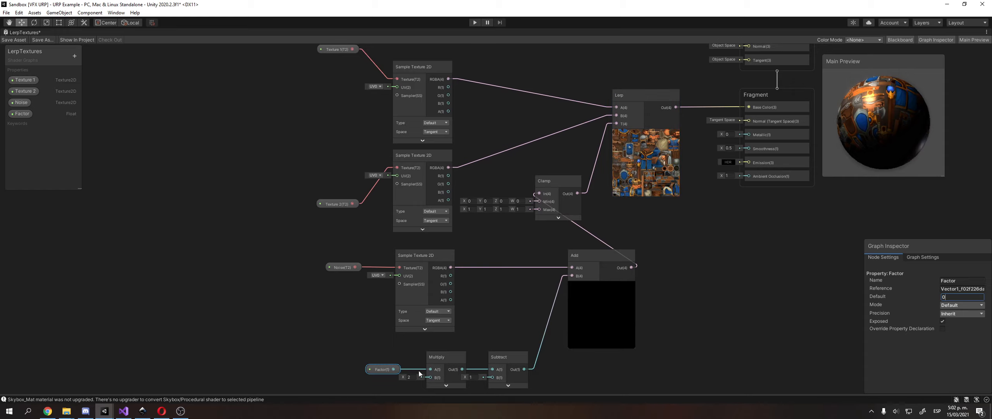
{"action": "left_click", "coordinate": [392, 370]}
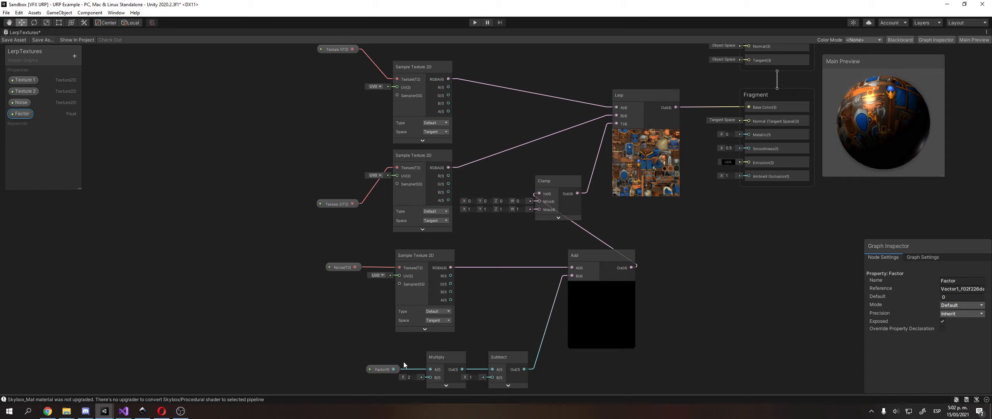
{"action": "left_click_drag", "start_coordinate": [387, 371], "coordinate": [361, 355]}
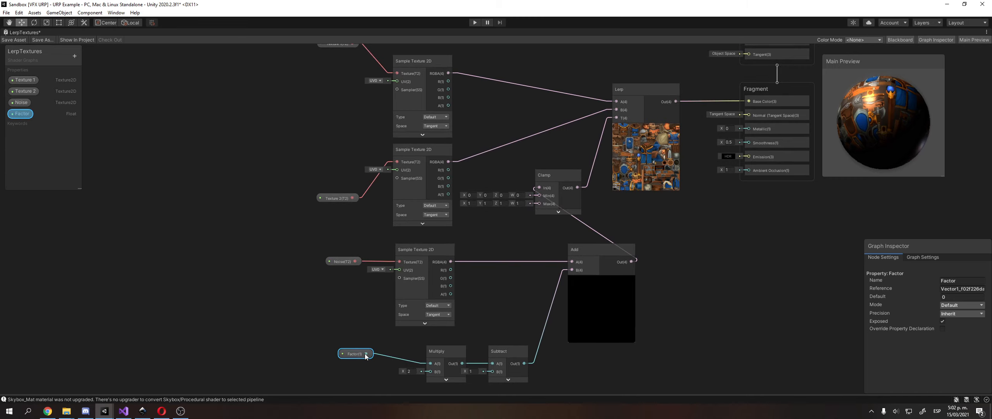
Test Factor defaults of 1 and 0.5 again, leaving Factor at 0.
{"action": "left_click", "coordinate": [948, 297]}
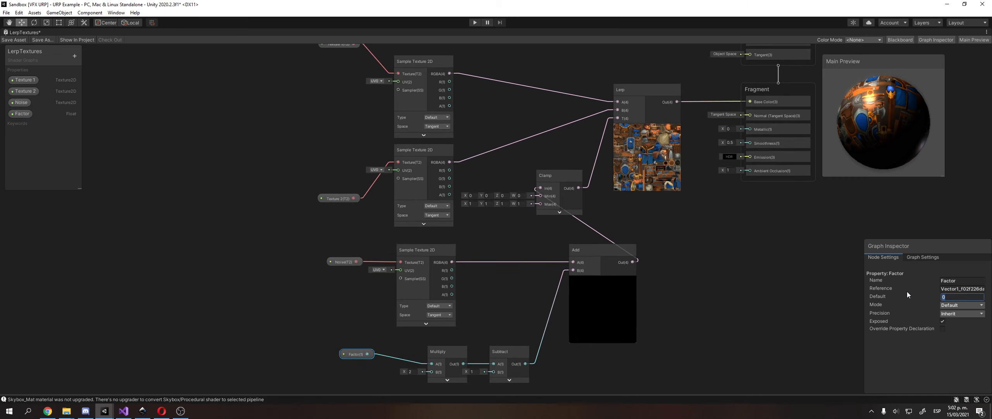
{"action": "type", "text": "1"}
{"action": "key", "text": "BackSpace"}
{"action": "type", "text": "0.5"}
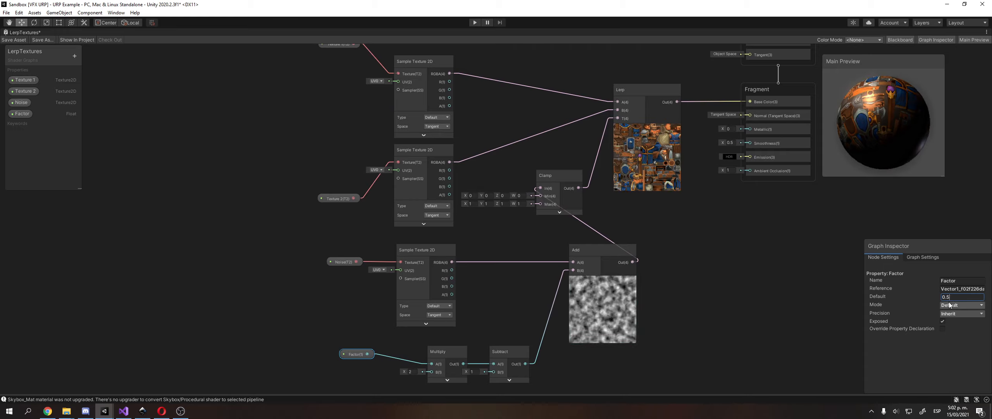
{"action": "key", "text": "BackSpace"}
{"action": "key", "text": "BackSpace"}
{"action": "type", "text": "1"}
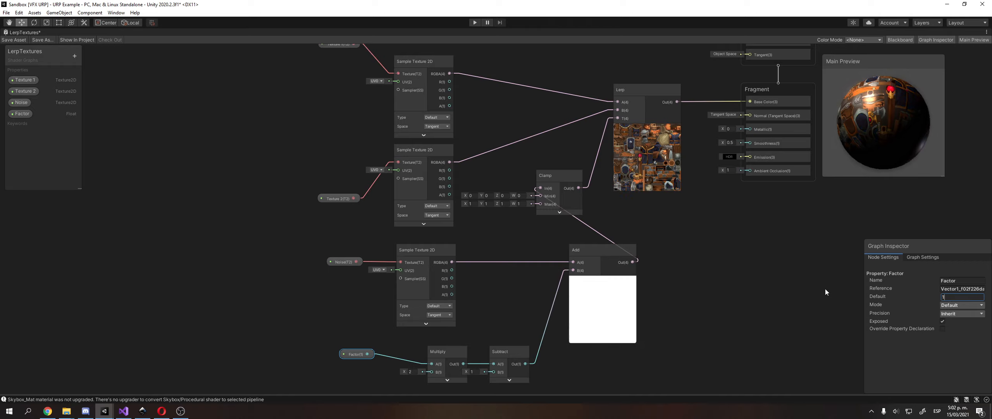
{"action": "key", "text": "BackSpace"}
{"action": "type", "text": "0"}
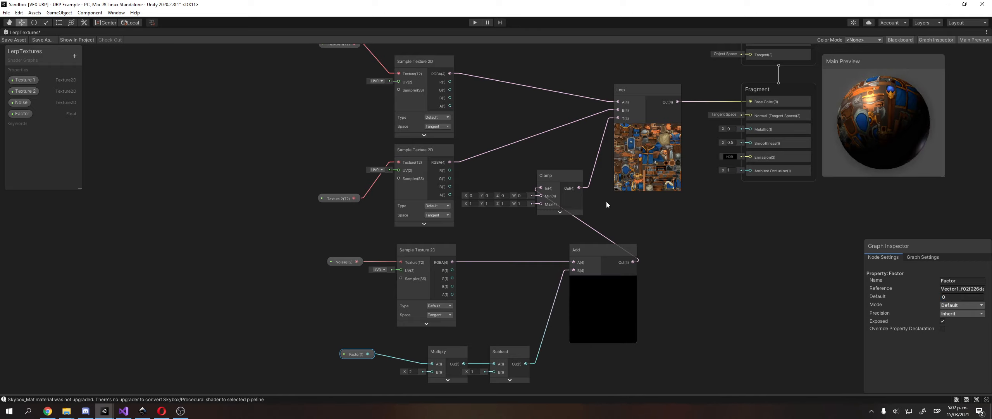
{"action": "left_click", "coordinate": [143, 411]}
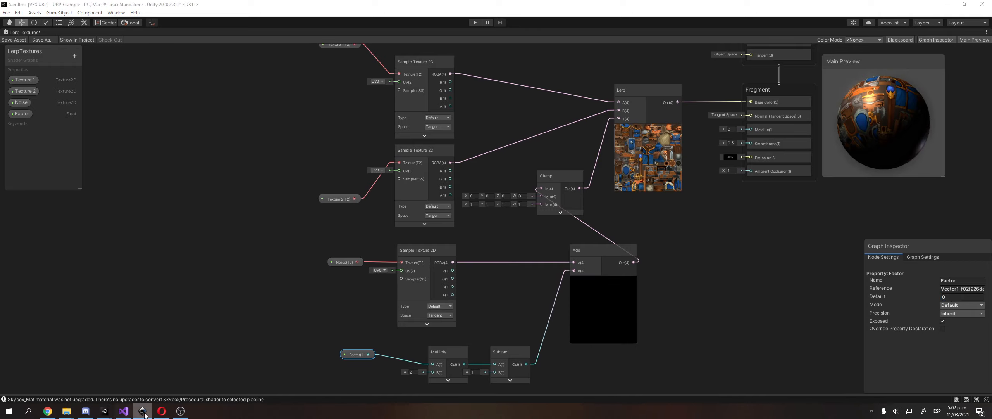
Maximize Inkscape, delete the '-1<Factor<1' line, and move the remaining formula into place.
{"action": "left_click_drag", "start_coordinate": [991, 39], "coordinate": [553, 111]}
{"action": "double_click", "coordinate": [553, 112]}
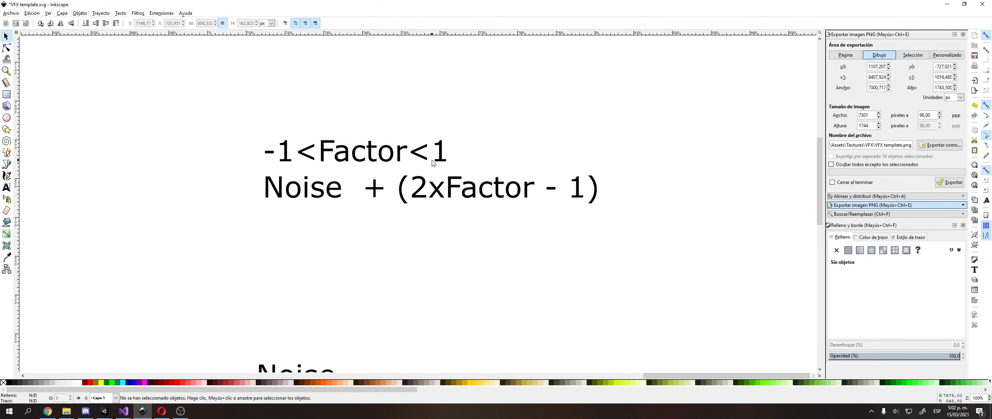
{"action": "double_click", "coordinate": [444, 161]}
{"action": "triple_click", "coordinate": [445, 161]}
{"action": "key", "text": "BackSpace"}
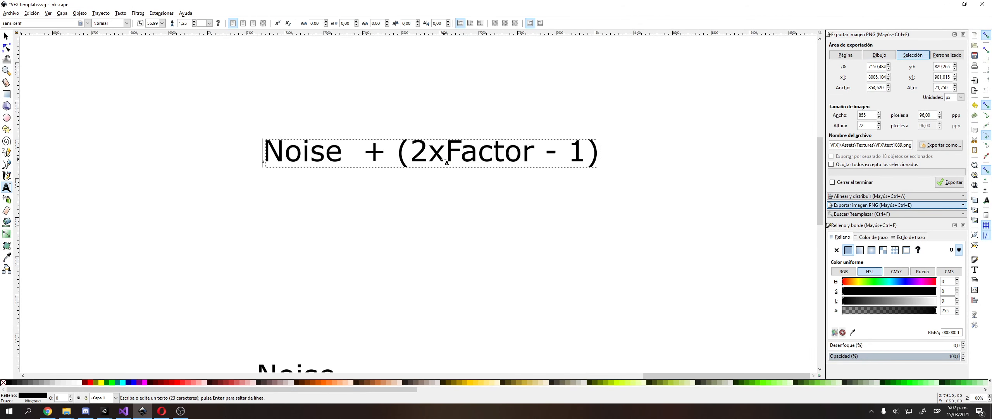
{"action": "key", "text": "F1"}
{"action": "left_click_drag", "start_coordinate": [444, 161], "coordinate": [445, 192]}
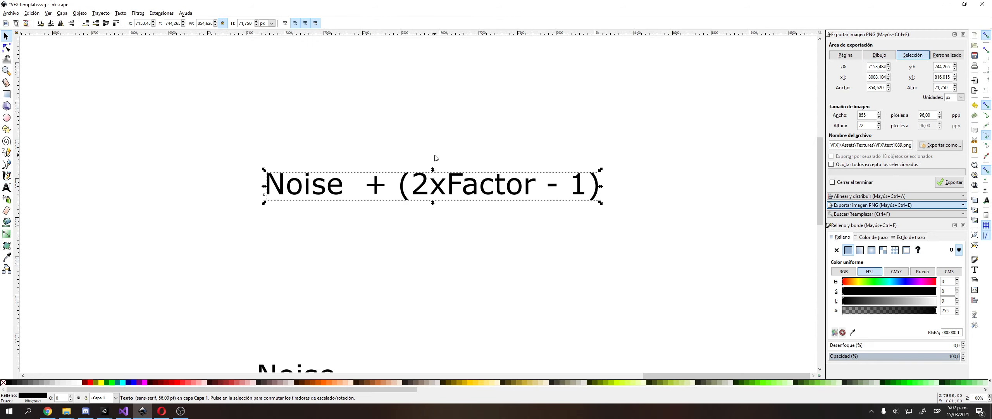
{"action": "left_click", "coordinate": [434, 158]}
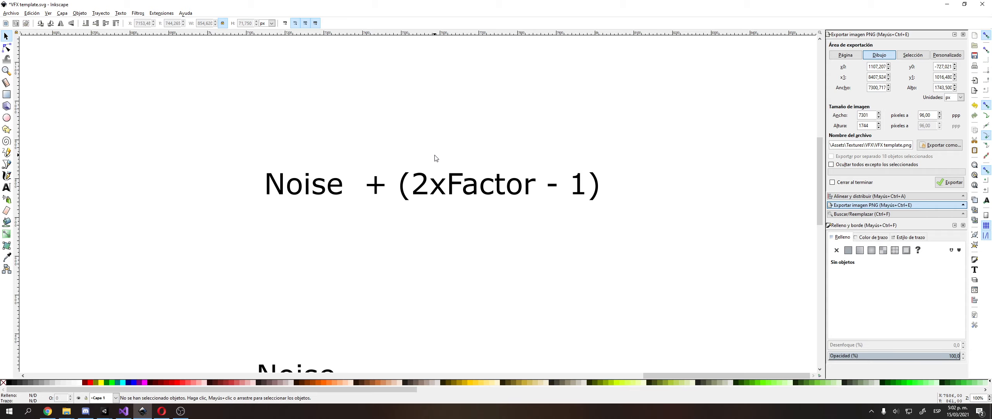
{"action": "middle_click_drag", "start_coordinate": [426, 164], "coordinate": [433, 187]}
Return to the URP shader graph window and bring the left part of the graph into view.
{"action": "left_click", "coordinate": [105, 411]}
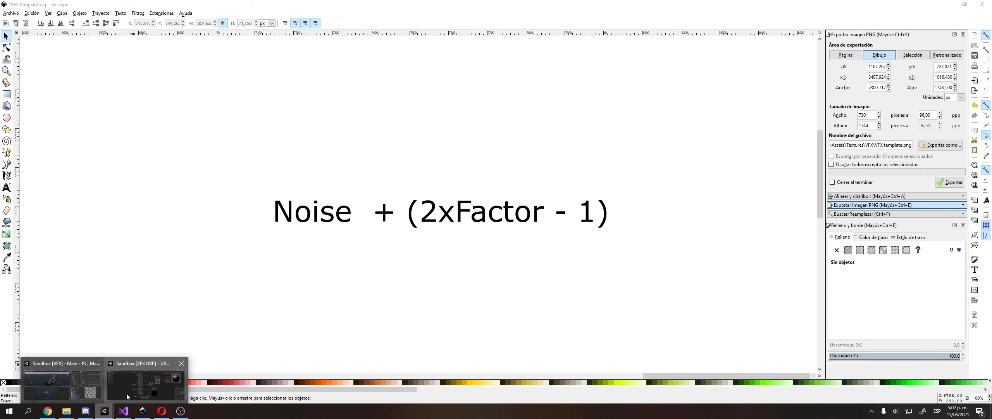
{"action": "left_click", "coordinate": [128, 395]}
{"action": "middle_click_drag", "start_coordinate": [321, 212], "coordinate": [295, 137]}
{"action": "left_click", "coordinate": [309, 203]}
{"action": "middle_click_drag", "start_coordinate": [314, 231], "coordinate": [292, 217]}
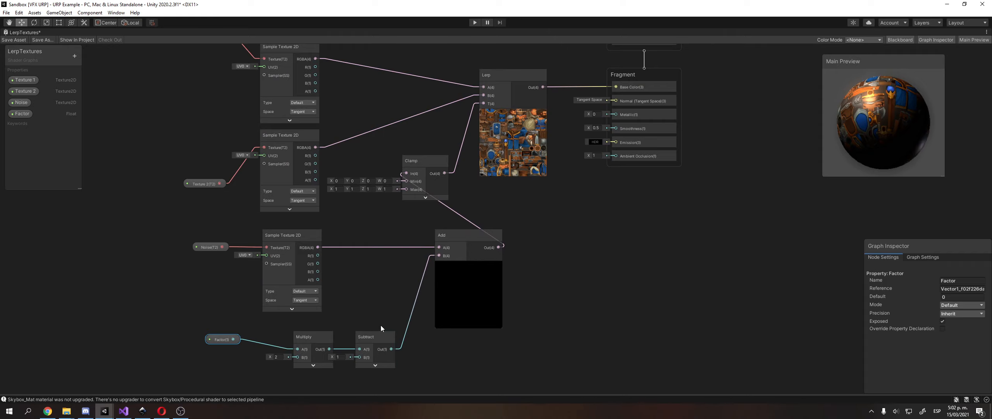
Zoom in on the Multiply and Subtract nodes and align Factor with Multiply's A input.
{"action": "middle_click_drag", "start_coordinate": [458, 275], "coordinate": [434, 318]}
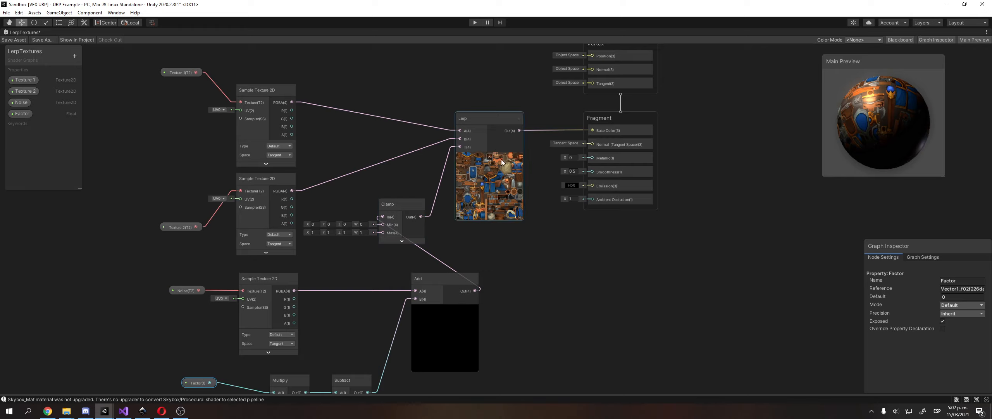
{"action": "middle_click_drag", "start_coordinate": [323, 312], "coordinate": [422, 228]}
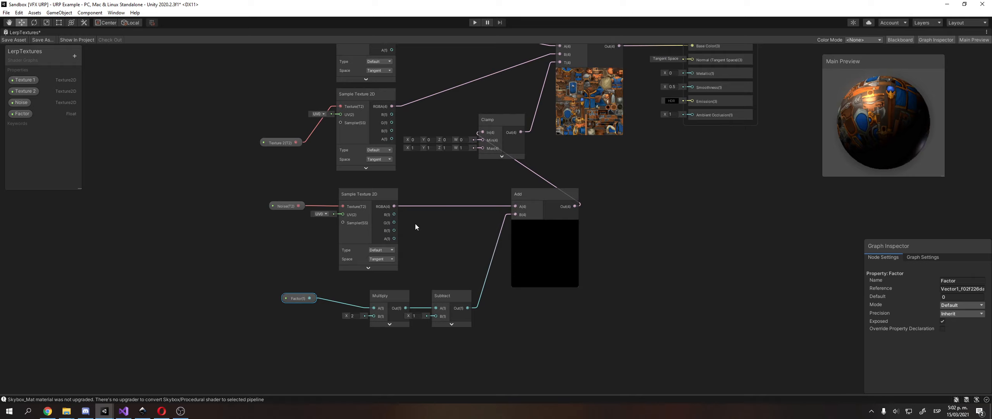
{"action": "scroll", "coordinate": [409, 226], "scroll_direction": "up", "scroll_amount": 6}
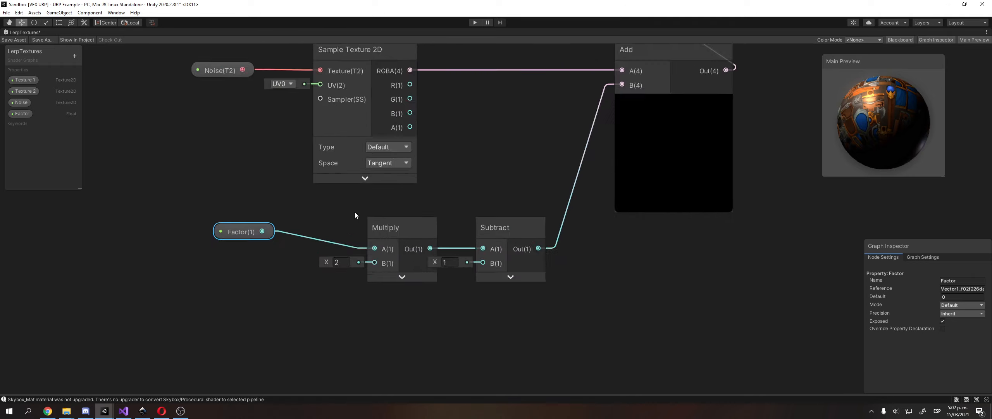
{"action": "left_click_drag", "start_coordinate": [246, 253], "coordinate": [267, 267]}
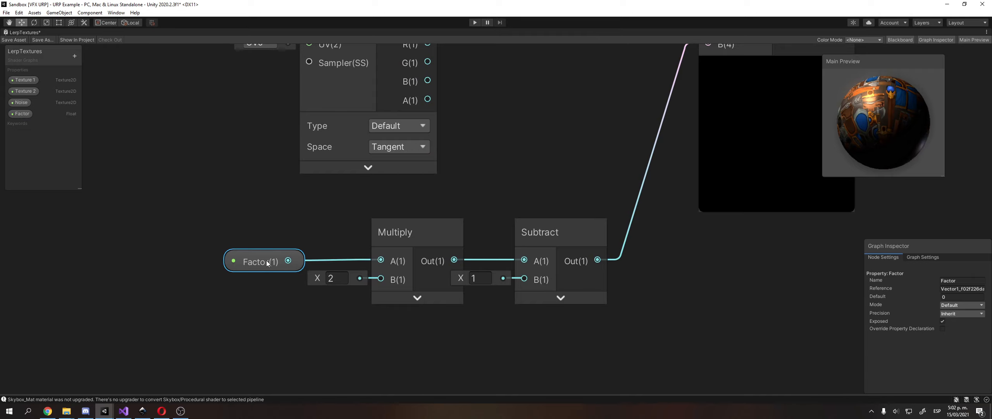
{"action": "left_click", "coordinate": [486, 190]}
{"action": "middle_click_drag", "start_coordinate": [485, 190], "coordinate": [410, 207]}
{"action": "scroll", "coordinate": [409, 204], "scroll_direction": "down", "scroll_amount": 2}
{"action": "left_click", "coordinate": [245, 260]}
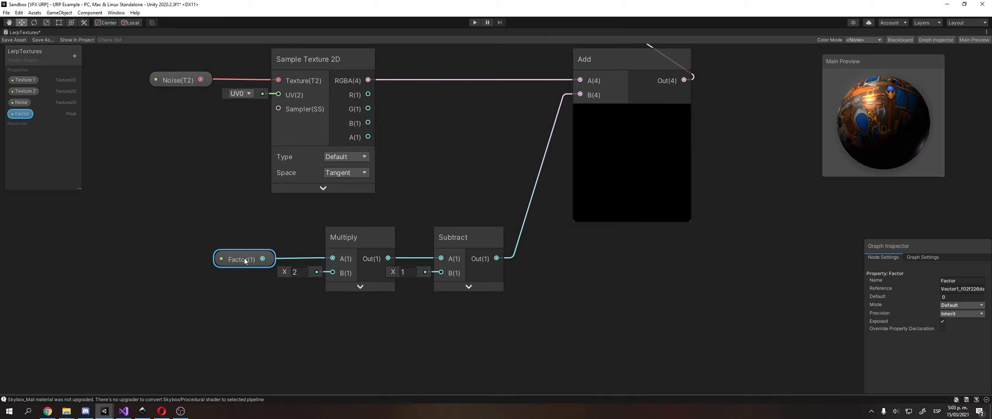
{"action": "middle_click_drag", "start_coordinate": [245, 261], "coordinate": [232, 267]}
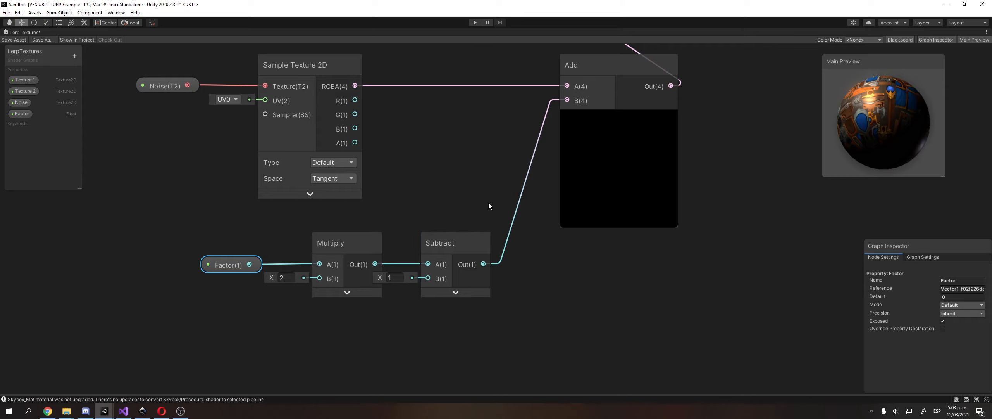
Zoom out to show the whole graph and rotate the preview sphere, keeping Factor at 0.
{"action": "scroll", "coordinate": [44, 320], "scroll_direction": "down", "scroll_amount": 3}
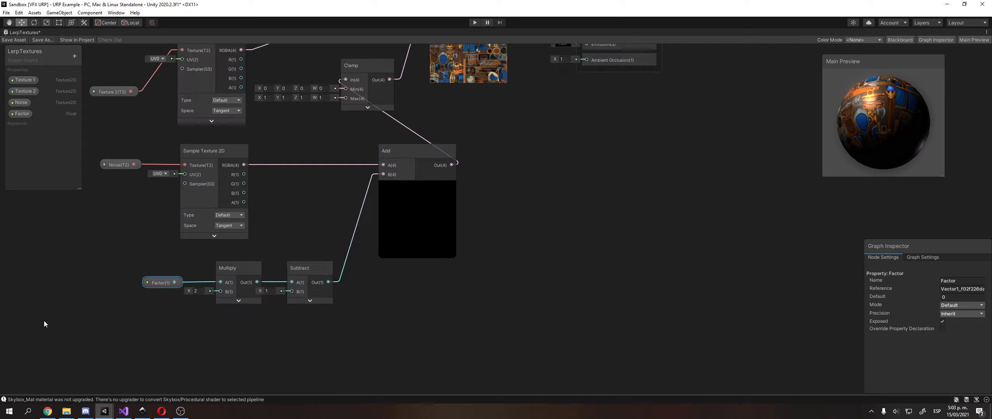
{"action": "middle_click_drag", "start_coordinate": [281, 228], "coordinate": [409, 273]}
{"action": "scroll", "coordinate": [384, 244], "scroll_direction": "down", "scroll_amount": 2}
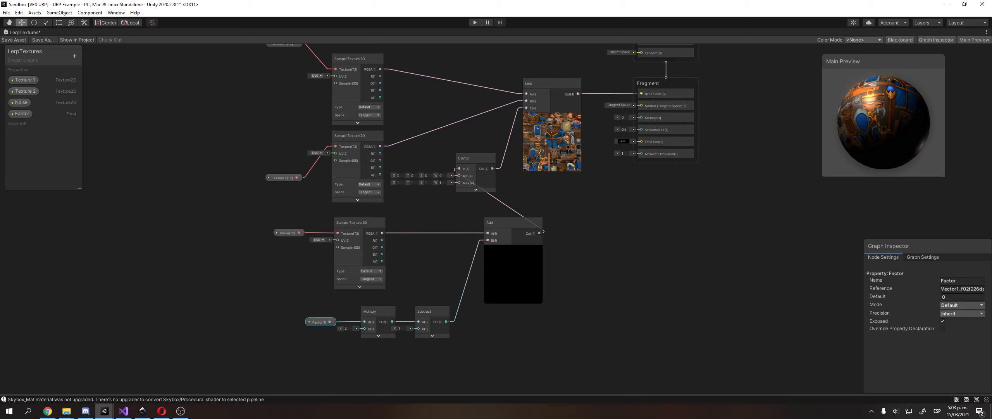
{"action": "scroll", "coordinate": [630, 245], "scroll_direction": "down", "scroll_amount": 2}
{"action": "scroll", "coordinate": [538, 249], "scroll_direction": "up", "scroll_amount": 4}
{"action": "middle_click_drag", "start_coordinate": [498, 276], "coordinate": [568, 230]}
{"action": "scroll", "coordinate": [507, 249], "scroll_direction": "down", "scroll_amount": 2}
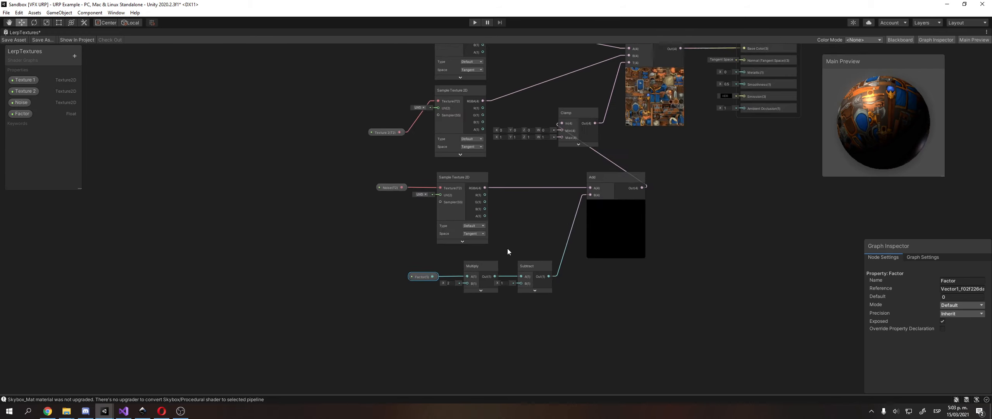
{"action": "middle_click_drag", "start_coordinate": [507, 248], "coordinate": [466, 270]}
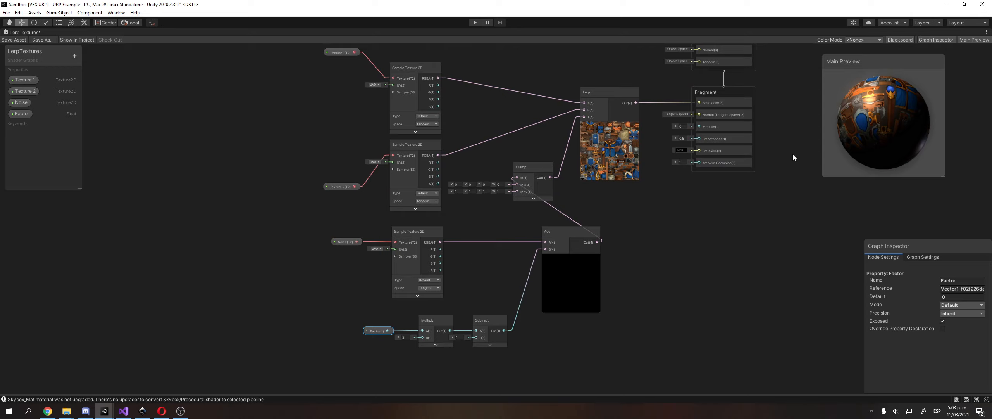
{"action": "left_click_drag", "start_coordinate": [849, 156], "coordinate": [973, 304]}
{"action": "left_click", "coordinate": [947, 298]}
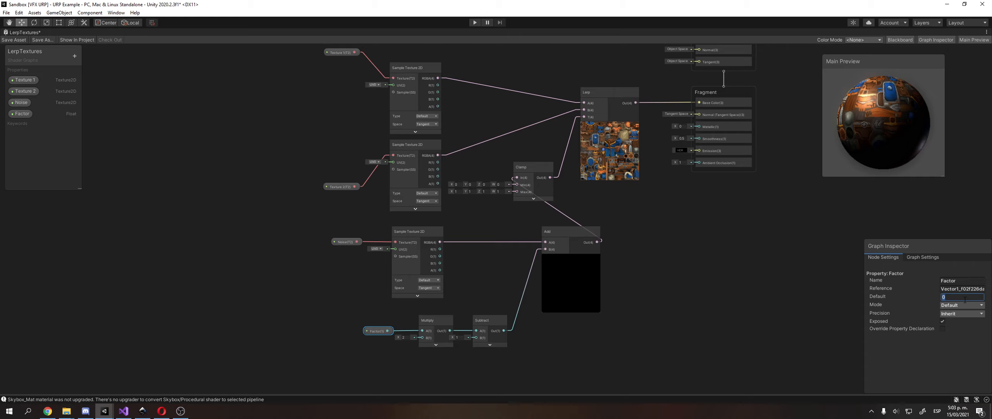
{"action": "scroll", "coordinate": [814, 262], "scroll_direction": "down", "scroll_amount": 3}
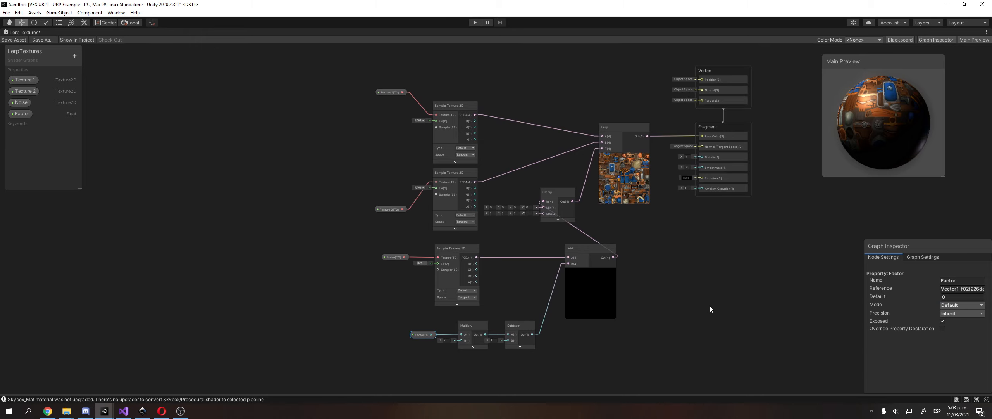
{"action": "scroll", "coordinate": [511, 227], "scroll_direction": "up", "scroll_amount": 3}
Move the Fragment and Vertex blocks right, then place Lerp and Clamp just before them.
{"action": "scroll", "coordinate": [484, 231], "scroll_direction": "down", "scroll_amount": 2}
{"action": "middle_click_drag", "start_coordinate": [538, 247], "coordinate": [570, 302]}
{"action": "left_click", "coordinate": [646, 86]}
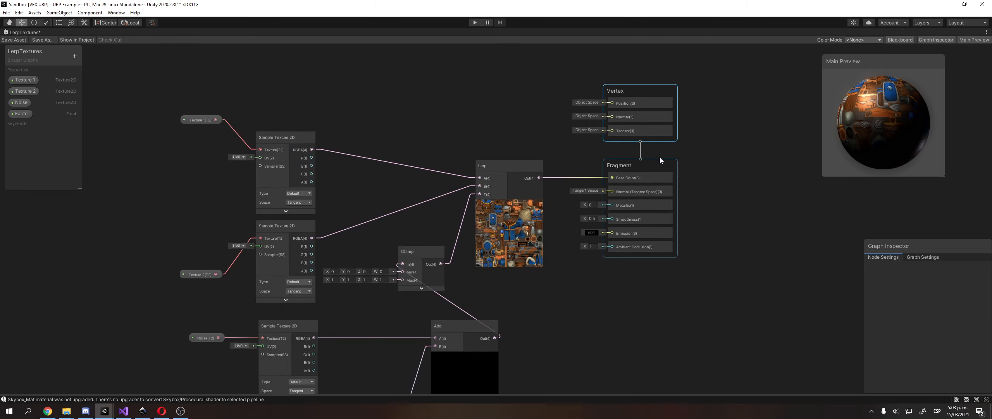
{"action": "left_click_drag", "start_coordinate": [663, 164], "coordinate": [726, 174]}
{"action": "left_click_drag", "start_coordinate": [658, 96], "coordinate": [719, 104]}
{"action": "left_click_drag", "start_coordinate": [520, 165], "coordinate": [594, 176]}
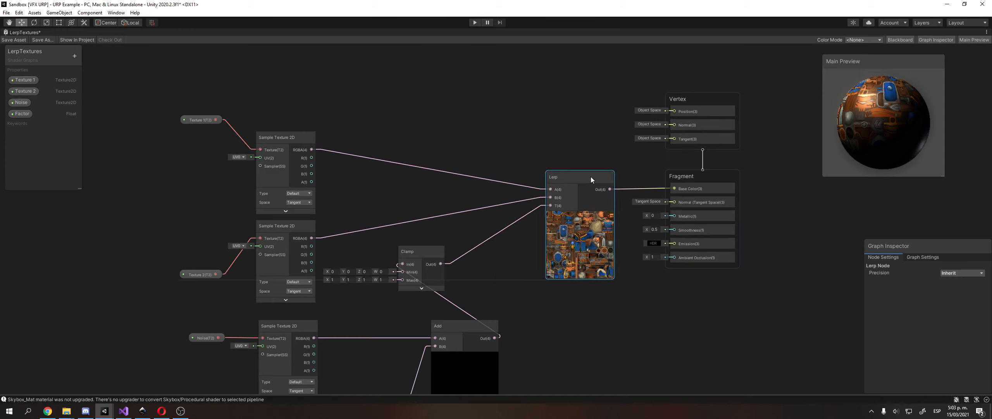
{"action": "left_click_drag", "start_coordinate": [433, 250], "coordinate": [539, 203]}
{"action": "middle_click_drag", "start_coordinate": [539, 201], "coordinate": [448, 230]}
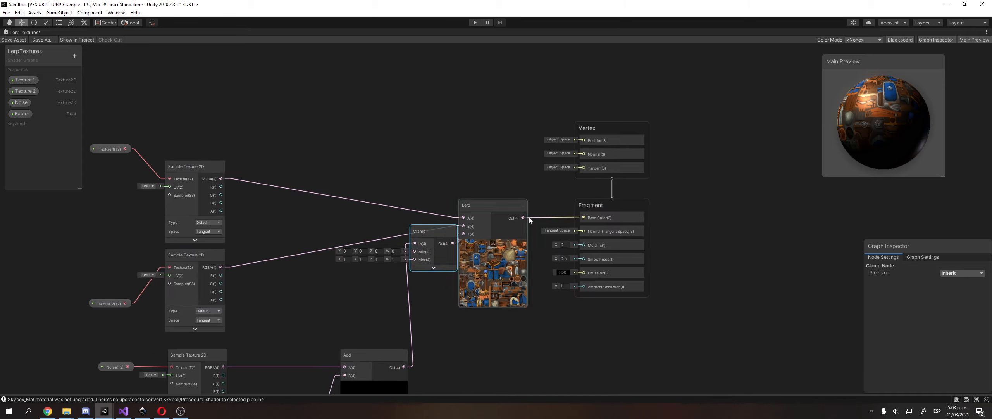
Shift Vertex and Fragment further right together and realign Lerp and Clamp beside them.
{"action": "left_click", "coordinate": [583, 207]}
{"action": "left_click", "coordinate": [635, 128]}
{"action": "left_click", "coordinate": [645, 208]}
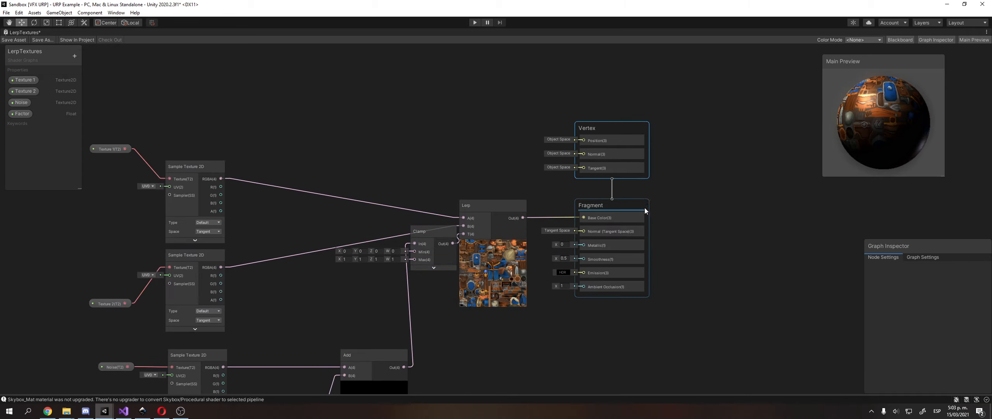
{"action": "left_click", "coordinate": [634, 128]}
{"action": "left_click", "coordinate": [559, 86]}
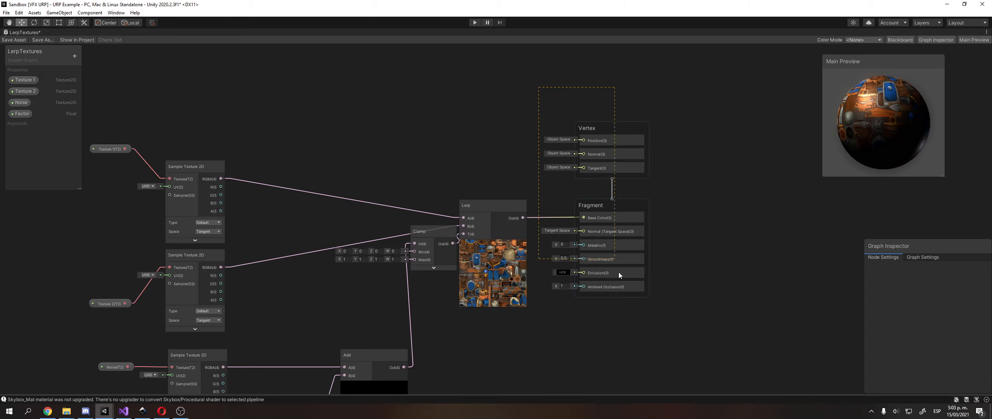
{"action": "left_click_drag", "start_coordinate": [618, 271], "coordinate": [619, 271]}
{"action": "left_click_drag", "start_coordinate": [620, 124], "coordinate": [708, 131]}
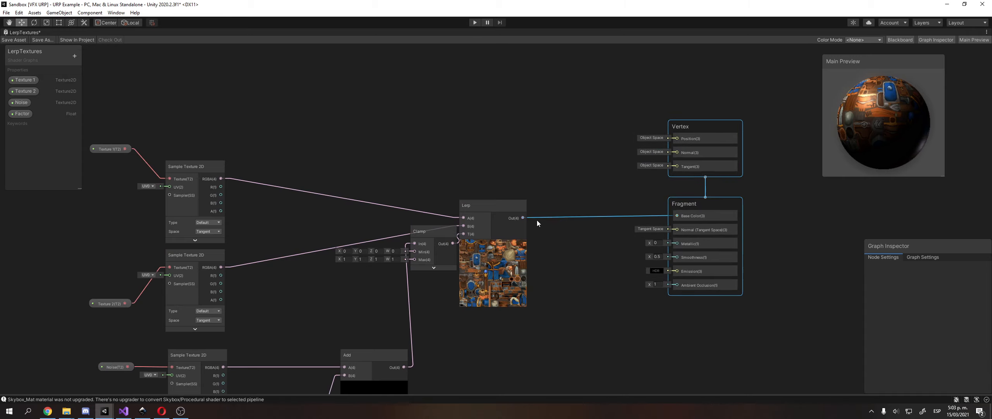
{"action": "left_click_drag", "start_coordinate": [500, 205], "coordinate": [587, 202]}
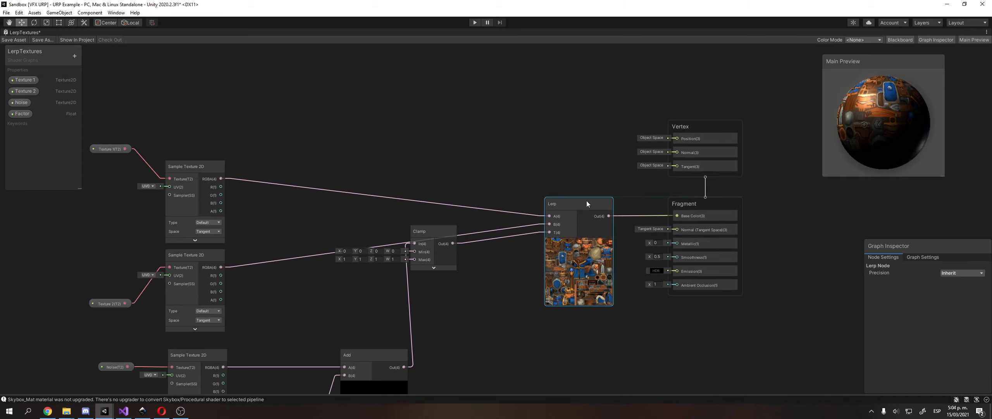
{"action": "left_click_drag", "start_coordinate": [427, 230], "coordinate": [454, 221]}
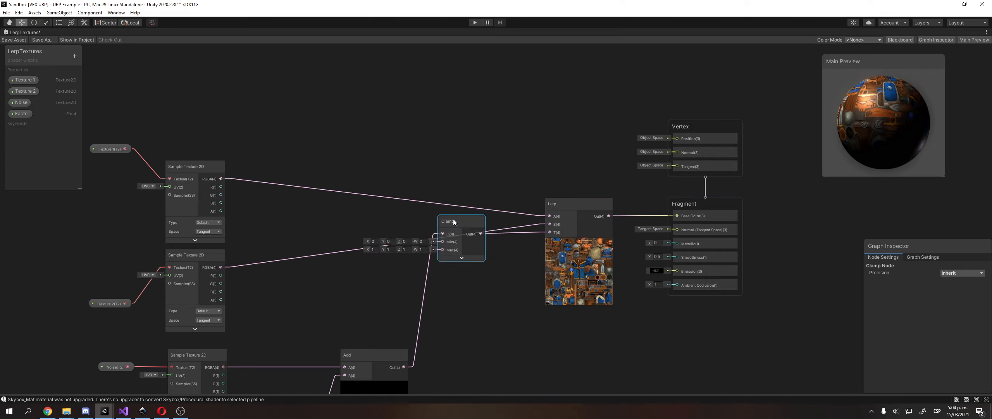
{"action": "middle_click_drag", "start_coordinate": [411, 219], "coordinate": [425, 209]}
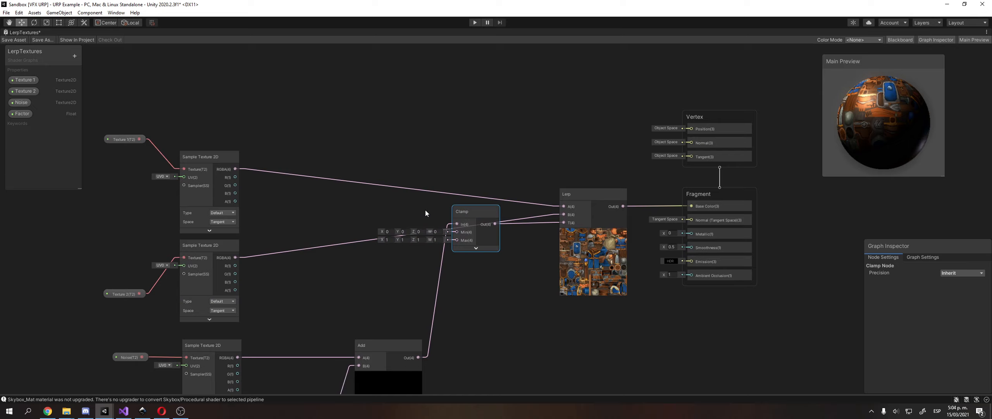
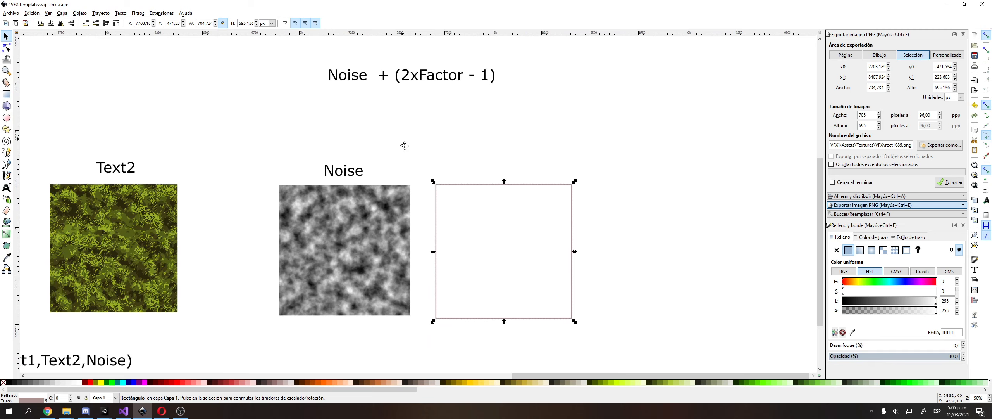
Zoom the canvas to frame the Text2 and Noise textures and the Noise + (2xFactor - 1) label.
{"action": "scroll", "coordinate": [403, 142], "scroll_direction": "up", "scroll_amount": 3}
Write a new text label 'Noise + X' below the formula.
{"action": "left_click", "coordinate": [6, 187]}
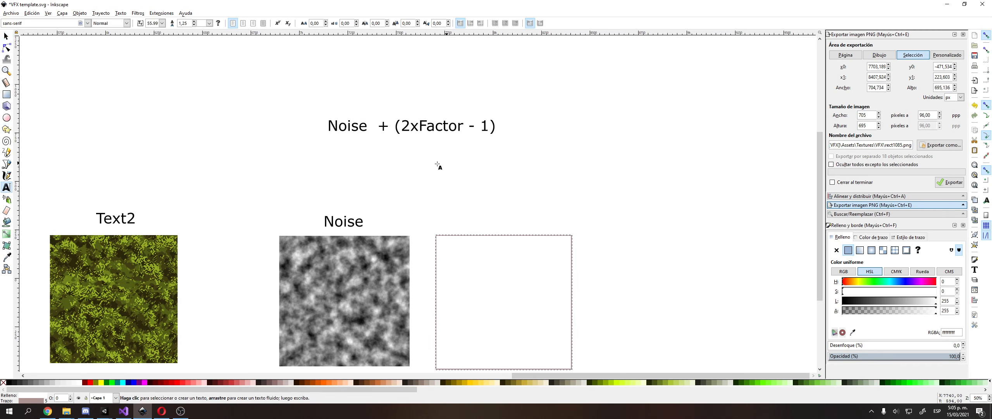
{"action": "left_click", "coordinate": [427, 185]}
{"action": "type", "text": "Noise"}
{"action": "scroll", "coordinate": [443, 196], "scroll_direction": "up", "scroll_amount": 1, "text": "ctrl"}
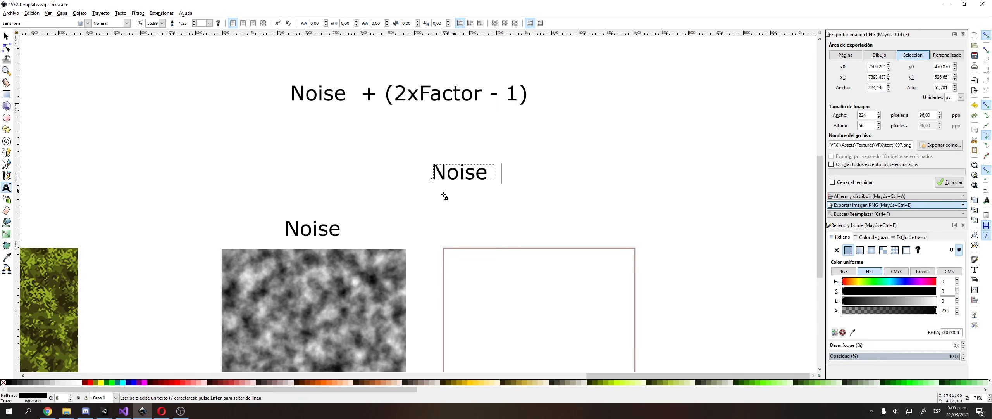
{"action": "type", "text": "+ X"}
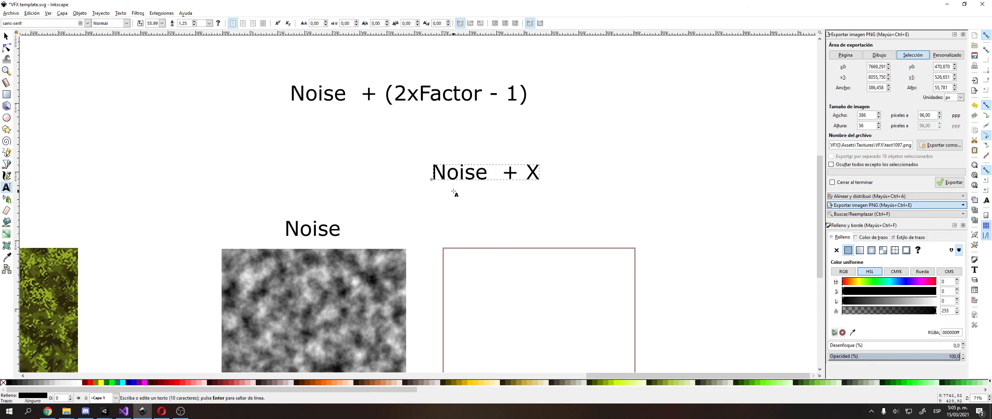
{"action": "scroll", "coordinate": [457, 193], "scroll_direction": "up", "scroll_amount": 2, "text": "ctrl"}
Select the X, then the whole line, within the Noise + X text.
{"action": "left_click_drag", "start_coordinate": [479, 181], "coordinate": [483, 181]}
{"action": "left_click", "coordinate": [488, 179]}
{"action": "double_click", "coordinate": [490, 179]}
{"action": "left_click", "coordinate": [489, 179]}
{"action": "key", "text": "ctrl+a"}
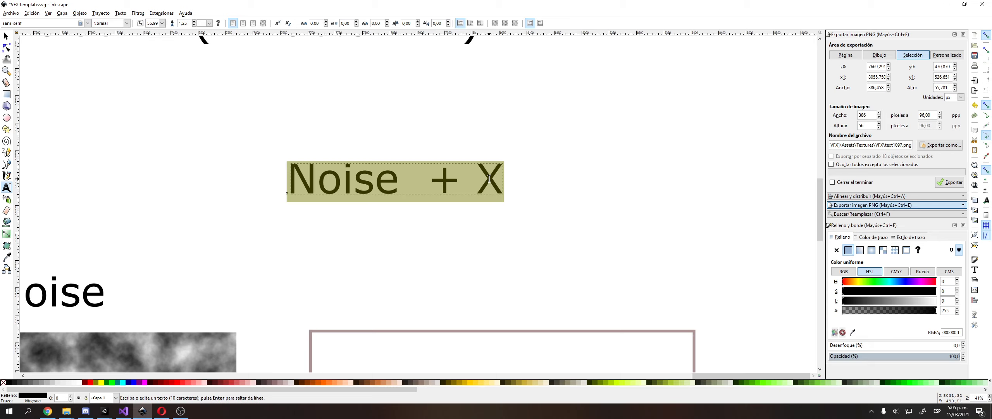
{"action": "left_click", "coordinate": [489, 178]}
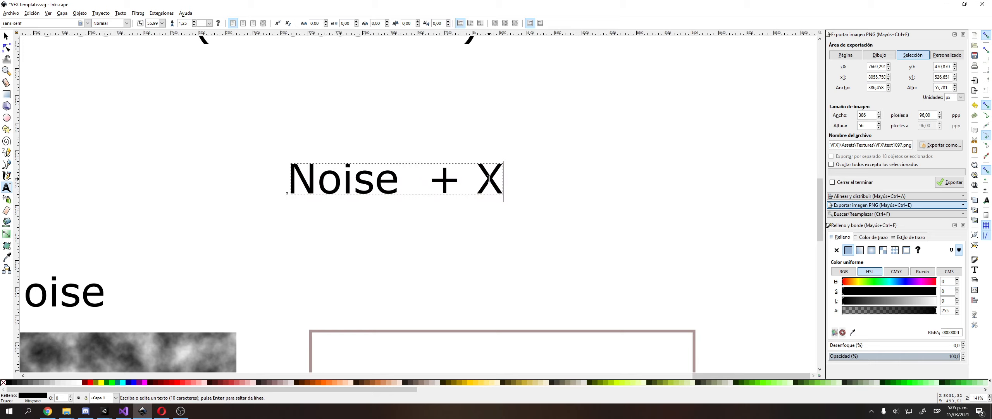
{"action": "double_click", "coordinate": [489, 179]}
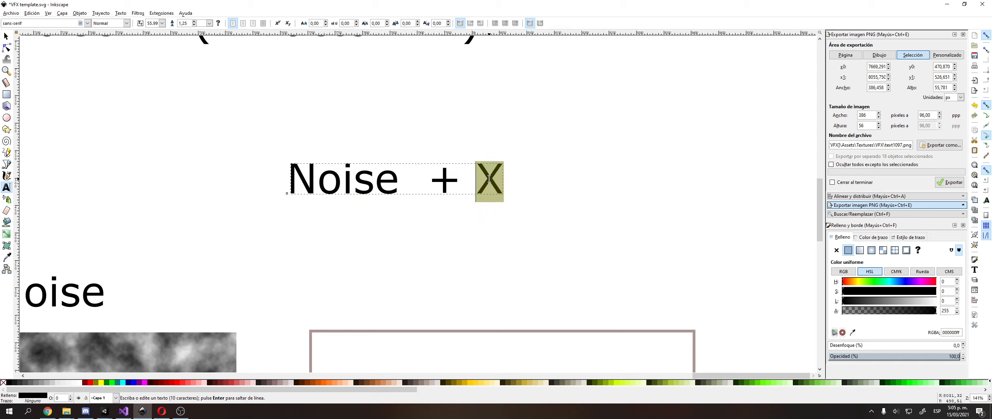
{"action": "key", "text": "Left"}
{"action": "key", "text": "Left"}
{"action": "key", "text": "Left"}
{"action": "key", "text": "shift+Home"}
{"action": "key", "text": "End"}
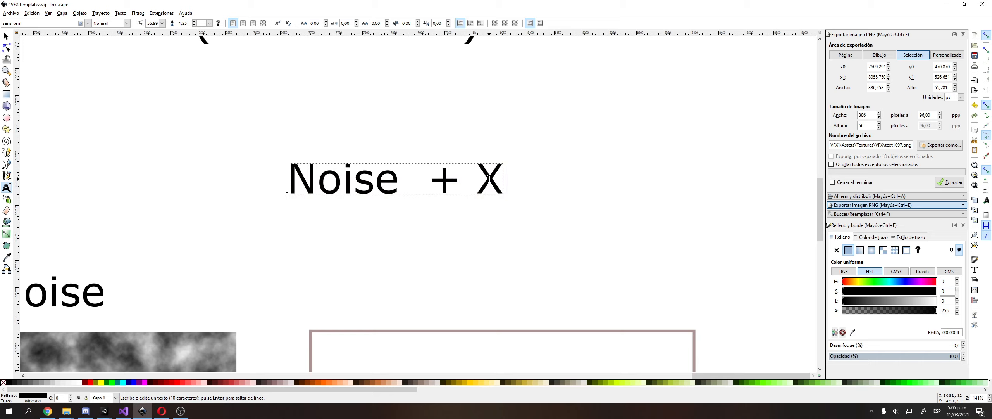
{"action": "key", "text": "Left"}
{"action": "key", "text": "shift+Right"}
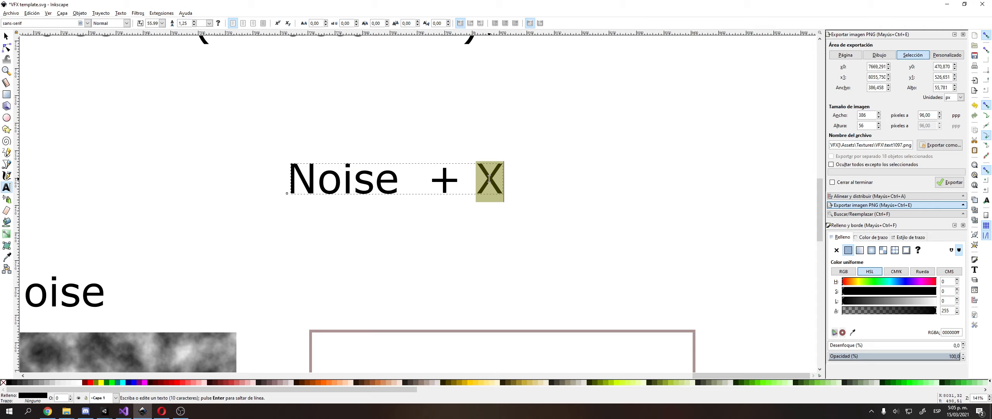
{"action": "key", "text": "ctrl+a"}
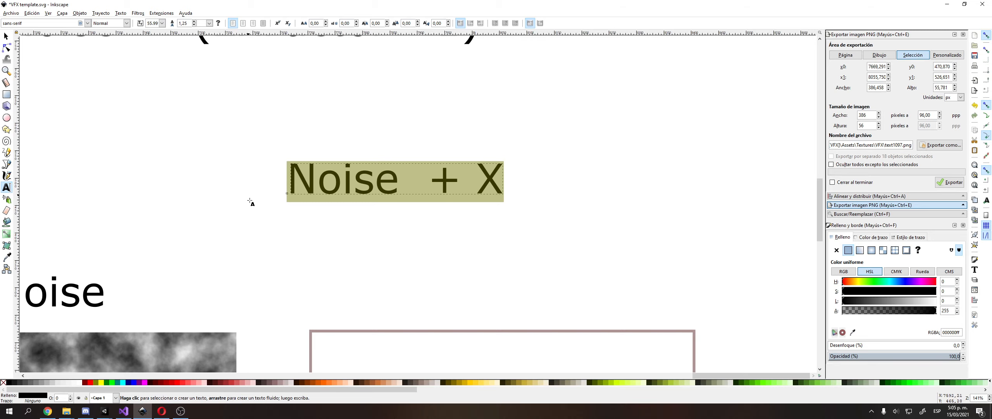
Remove the extra space after Noise in the Noise + X label.
{"action": "left_click", "coordinate": [6, 36]}
{"action": "middle_click_drag", "start_coordinate": [409, 176], "coordinate": [415, 277]}
{"action": "left_click", "coordinate": [414, 277]}
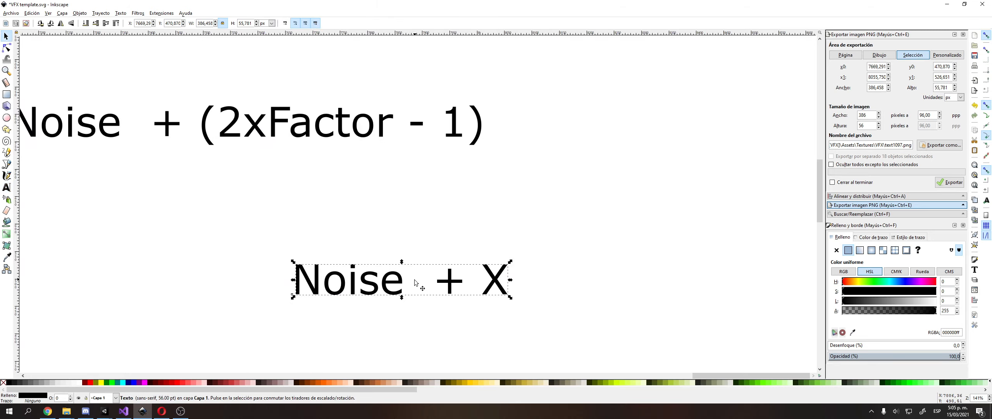
{"action": "double_click", "coordinate": [395, 285]}
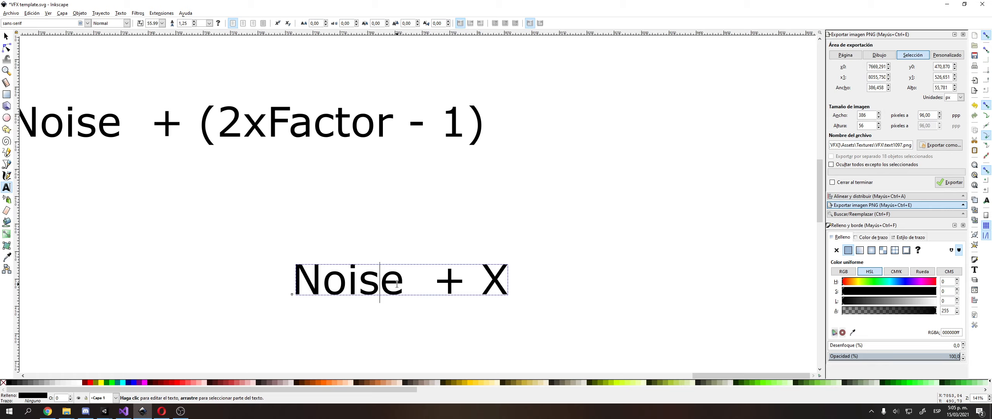
{"action": "key", "text": "Right"}
{"action": "key", "text": "Right"}
{"action": "key", "text": "BackSpace"}
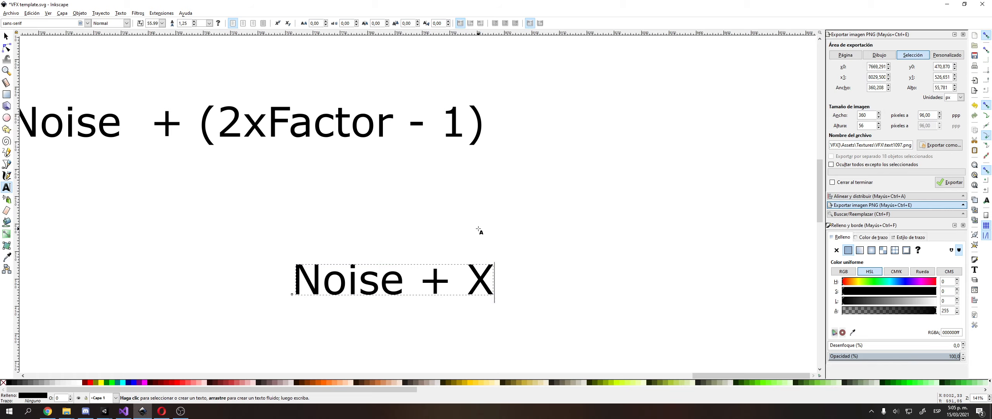
{"action": "key", "text": "F1"}
Move the Noise + X label to sit just beneath the Noise + (2xFactor - 1) formula.
{"action": "middle_click_drag", "start_coordinate": [472, 175], "coordinate": [491, 204]}
{"action": "left_click_drag", "start_coordinate": [391, 307], "coordinate": [545, 262]}
{"action": "middle_click_drag", "start_coordinate": [546, 263], "coordinate": [567, 255]}
{"action": "scroll", "coordinate": [463, 271], "scroll_direction": "down", "scroll_amount": 1, "text": "ctrl"}
{"action": "left_click_drag", "start_coordinate": [559, 254], "coordinate": [253, 243]}
{"action": "middle_click_drag", "start_coordinate": [372, 256], "coordinate": [418, 254]}
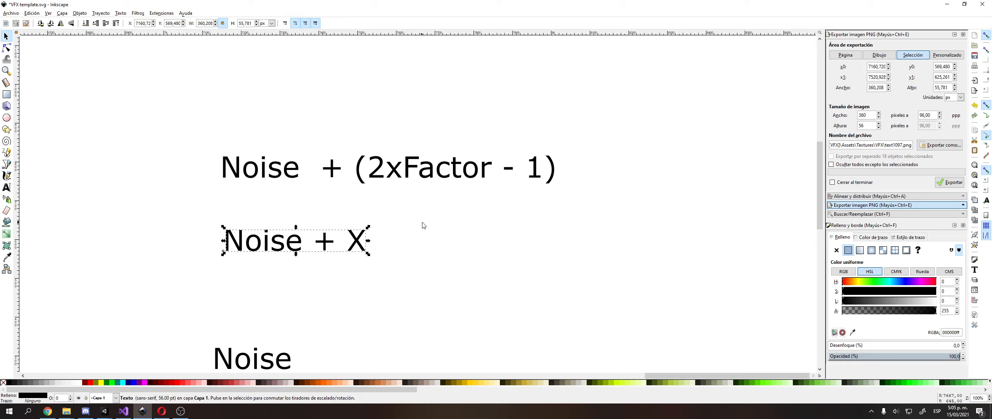
Start a two-line text note above the formula with draft lines '0 y 2' and '0 a'.
{"action": "left_click", "coordinate": [115, 241]}
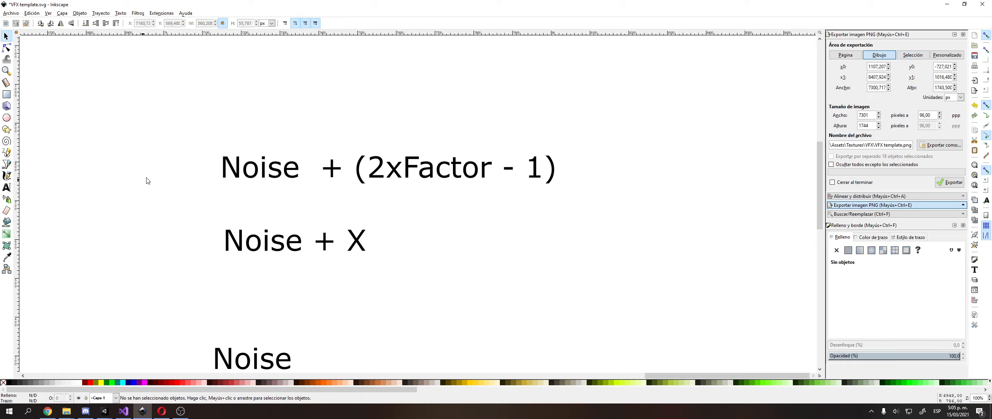
{"action": "middle_click_drag", "start_coordinate": [146, 178], "coordinate": [133, 261]}
{"action": "left_click", "coordinate": [7, 187]}
{"action": "middle_click_drag", "start_coordinate": [373, 150], "coordinate": [348, 241]}
{"action": "left_click", "coordinate": [387, 161]}
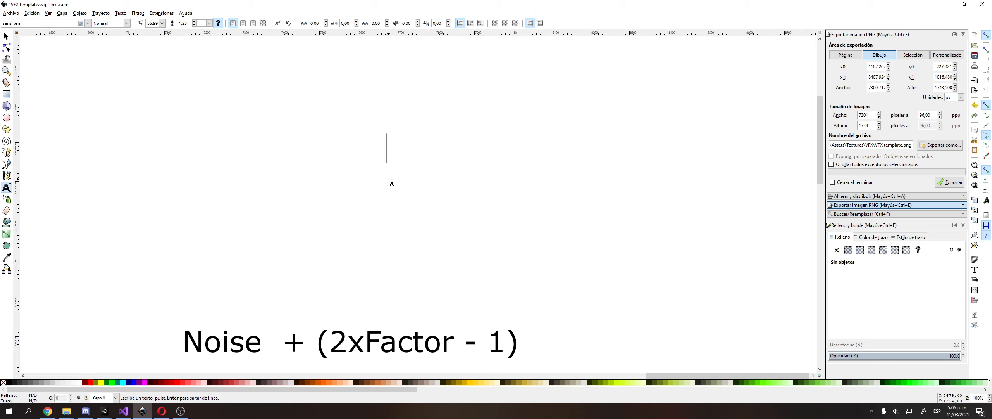
{"action": "type", "text": "X"}
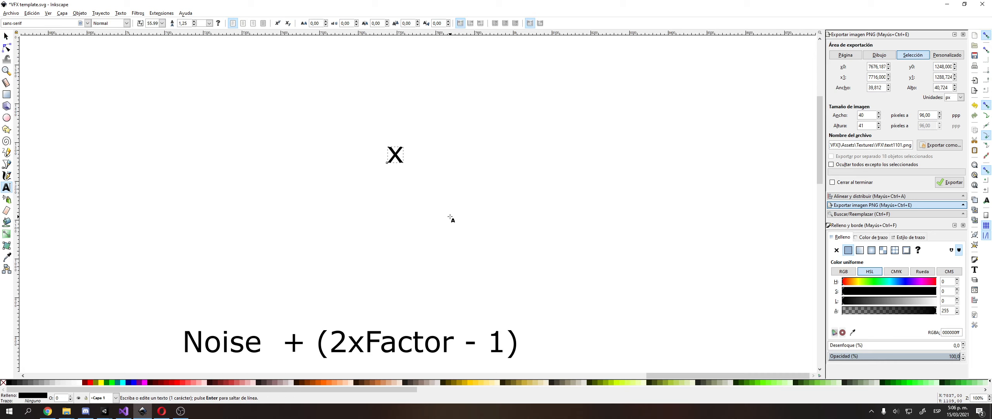
{"action": "key", "text": "BackSpace"}
{"action": "type", "text": "0 y 2"}
{"action": "key", "text": "Return"}
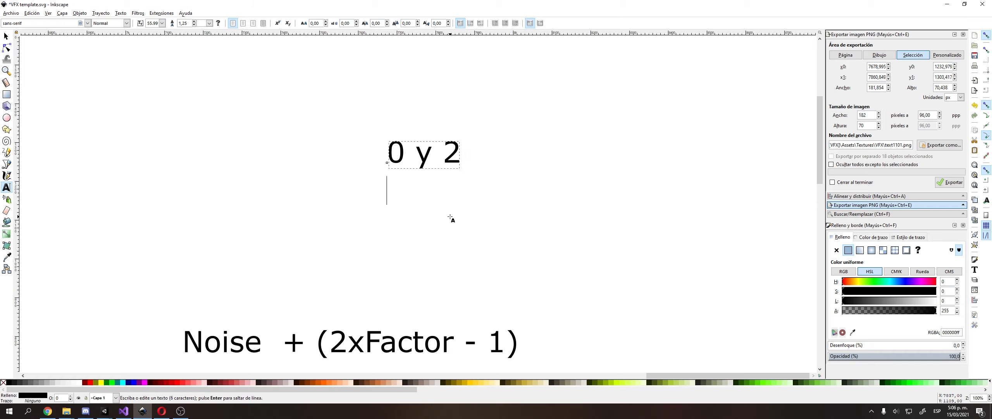
{"action": "type", "text": "0"}
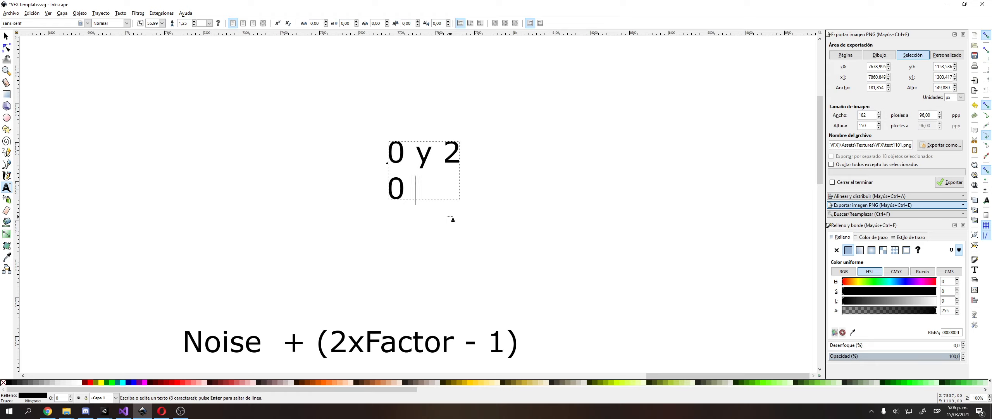
{"action": "type", "text": " a"}
Correct the note so its lines read '-1 a 1' and '0 a 1'.
{"action": "key", "text": "Up"}
{"action": "key", "text": "BackSpace"}
{"action": "key", "text": "Home"}
{"action": "key", "text": "shift+End"}
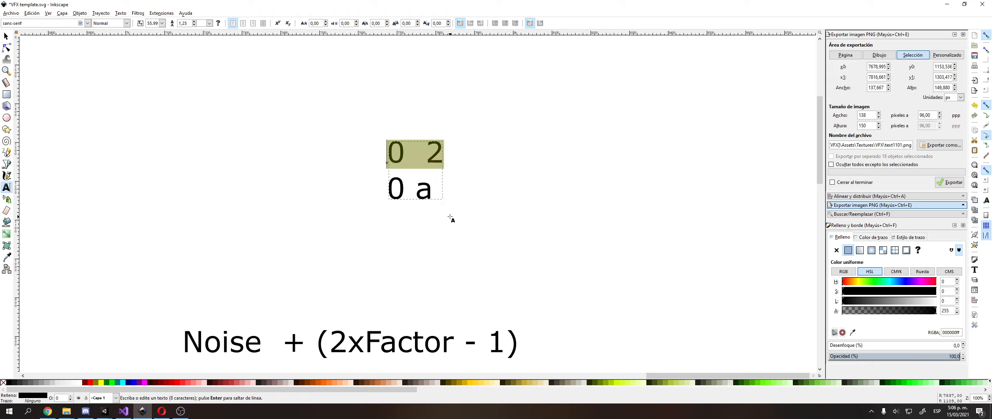
{"action": "type", "text": "-1 a 1"}
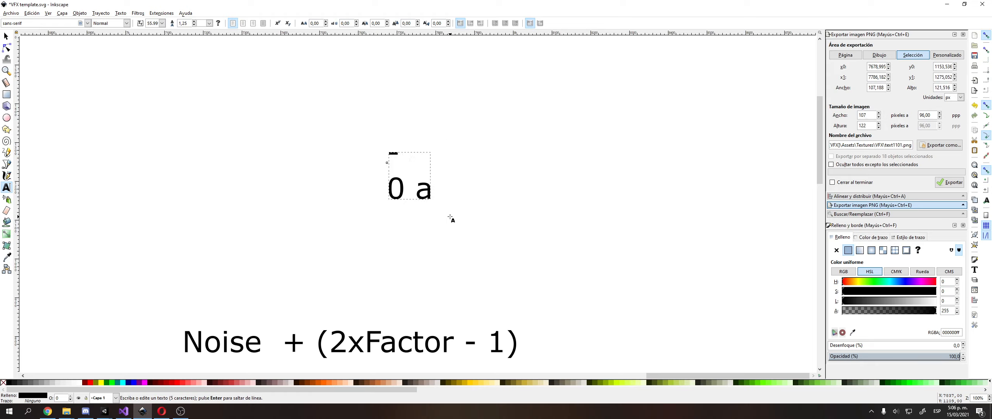
{"action": "key", "text": "Down"}
{"action": "type", "text": "1"}
{"action": "key", "text": "F1"}
Position the range note just above the Noise + (2xFactor - 1) formula.
{"action": "left_click", "coordinate": [259, 164]}
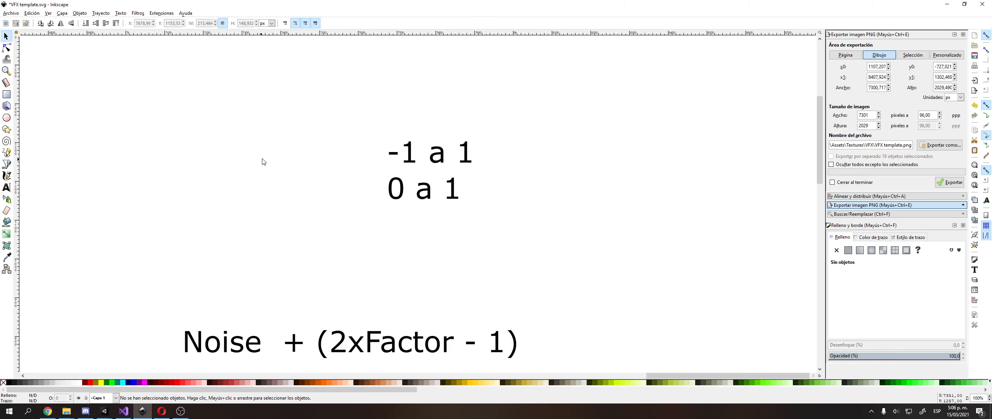
{"action": "middle_click_drag", "start_coordinate": [383, 179], "coordinate": [372, 186]}
{"action": "double_click", "coordinate": [422, 195]}
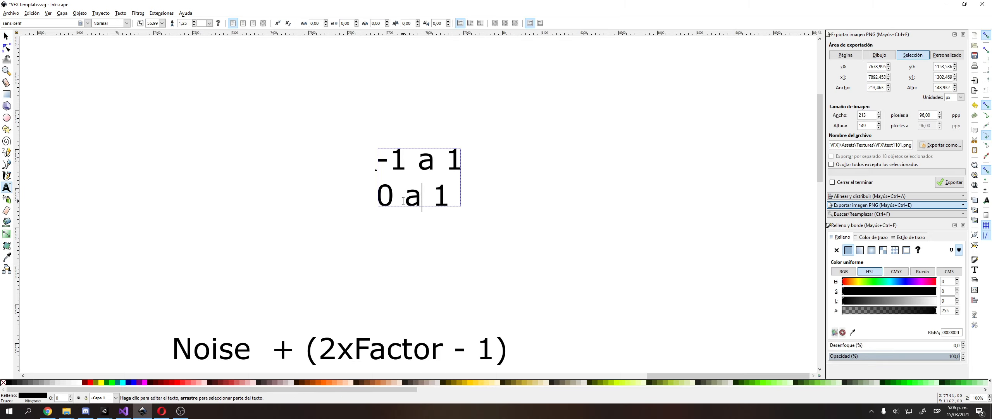
{"action": "left_click_drag", "start_coordinate": [379, 199], "coordinate": [452, 200]}
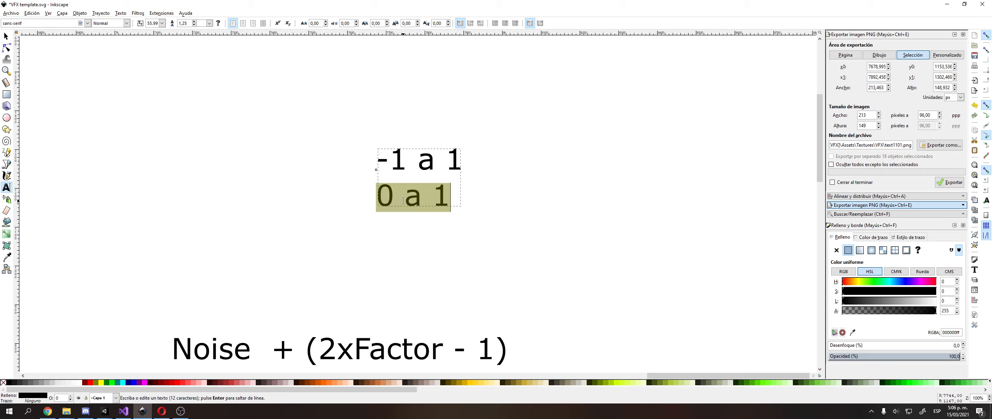
{"action": "key", "text": "F1"}
{"action": "left_click", "coordinate": [316, 196]}
{"action": "middle_click_drag", "start_coordinate": [359, 208], "coordinate": [303, 182]}
{"action": "scroll", "coordinate": [332, 191], "scroll_direction": "up", "scroll_amount": 1, "text": "ctrl"}
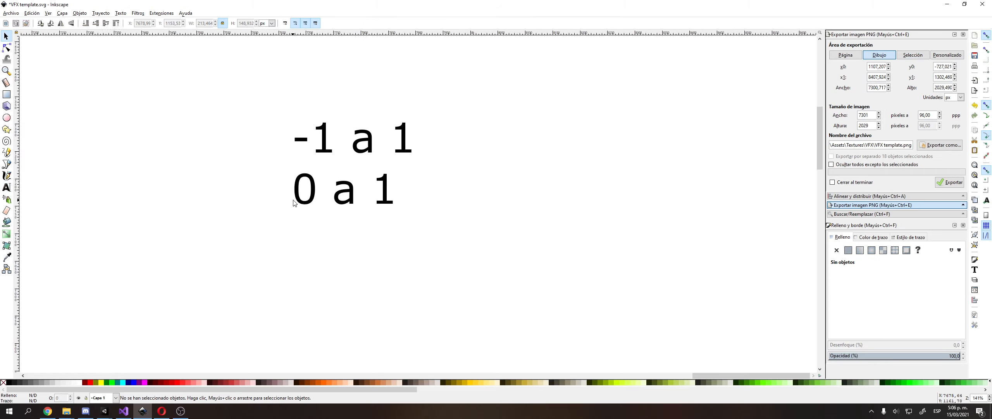
{"action": "scroll", "coordinate": [410, 194], "scroll_direction": "down", "scroll_amount": 3, "text": "ctrl"}
{"action": "middle_click_drag", "start_coordinate": [411, 194], "coordinate": [448, 205]}
{"action": "scroll", "coordinate": [412, 266], "scroll_direction": "up", "scroll_amount": 2, "text": "ctrl"}
{"action": "left_click_drag", "start_coordinate": [430, 117], "coordinate": [345, 178]}
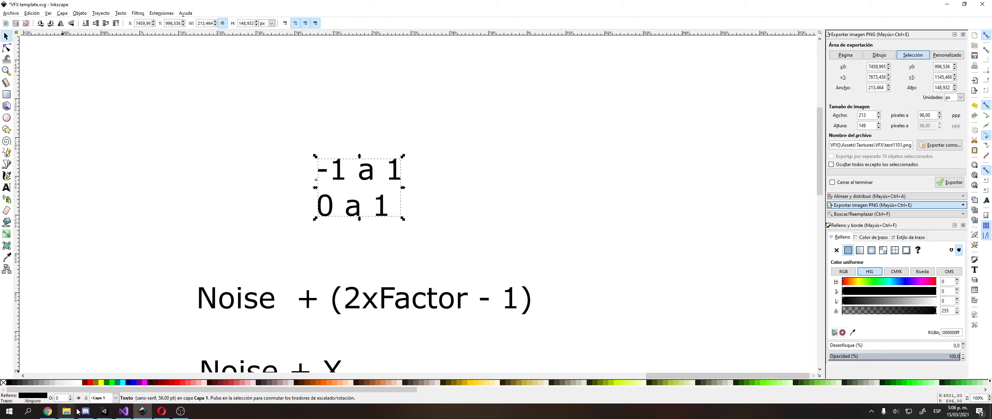
Search the web for 'remap funcion' in a new browser tab.
{"action": "left_click", "coordinate": [162, 411]}
{"action": "key", "text": "ctrl+t"}
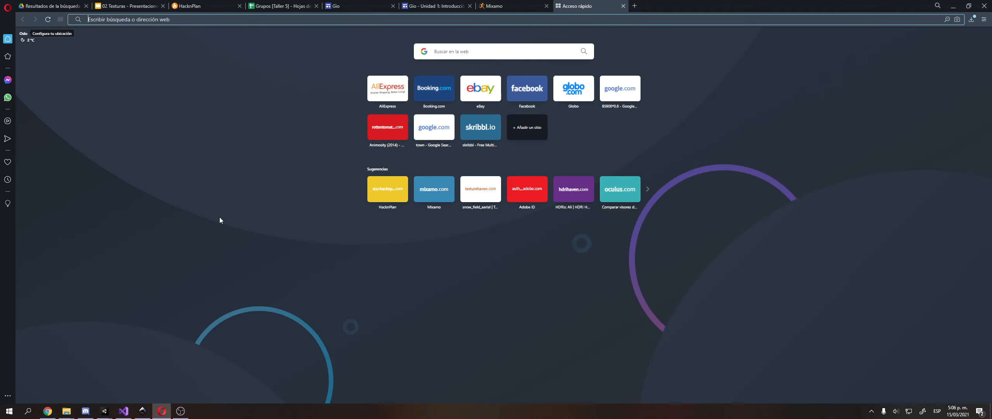
{"action": "type", "text": "remap funcion"}
{"action": "key", "text": "Return"}
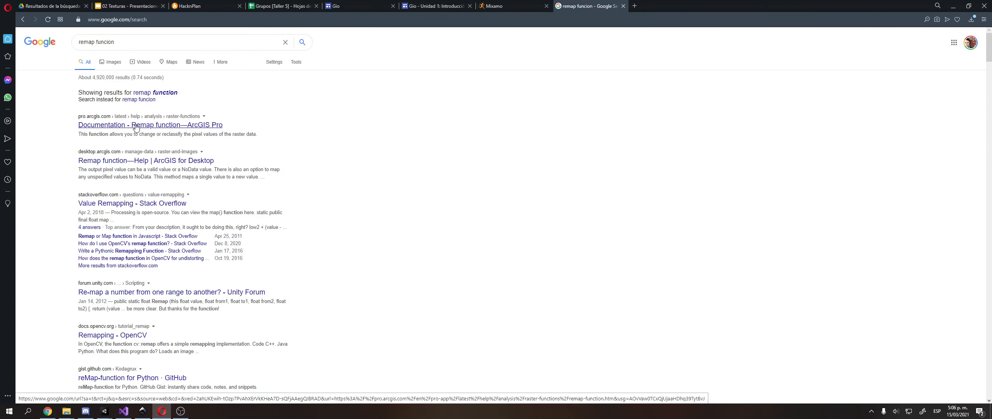
{"action": "left_click", "coordinate": [142, 42]}
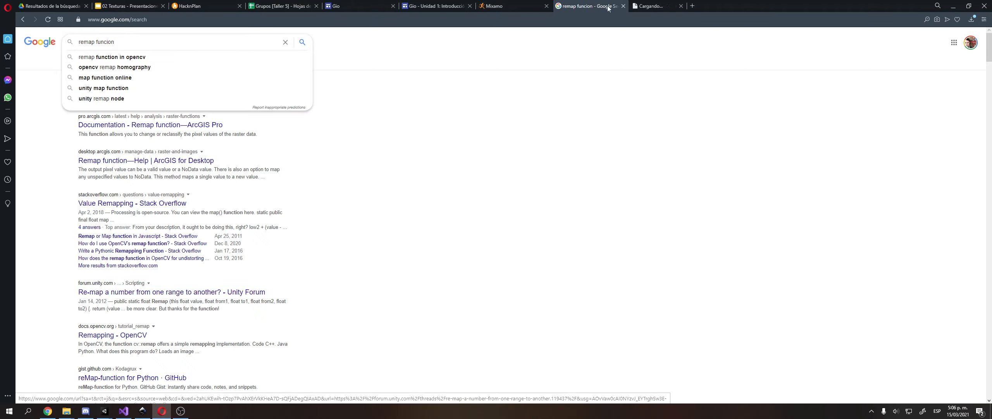
Open the Unity forum re-mapping thread and select its map() function code.
{"action": "left_click", "coordinate": [172, 292]}
{"action": "scroll", "coordinate": [374, 210], "scroll_direction": "down", "scroll_amount": 3}
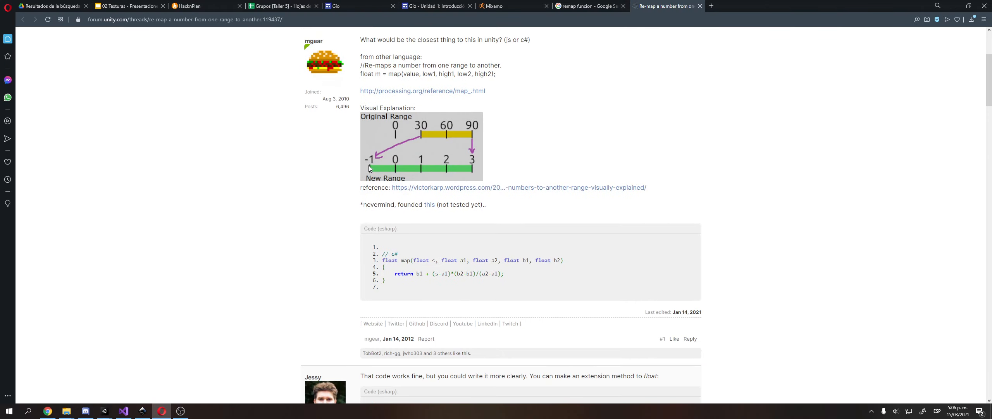
{"action": "scroll", "coordinate": [429, 169], "scroll_direction": "down", "scroll_amount": 1}
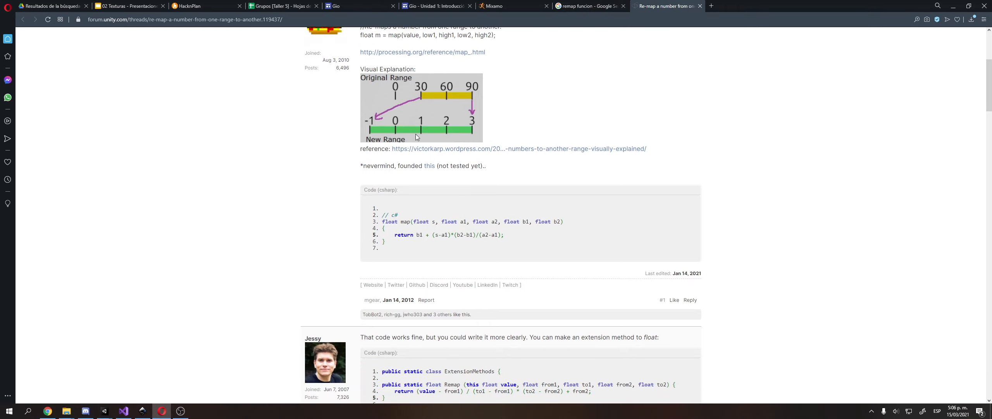
{"action": "left_click_drag", "start_coordinate": [389, 243], "coordinate": [384, 224]}
{"action": "key", "text": "ctrl+c"}
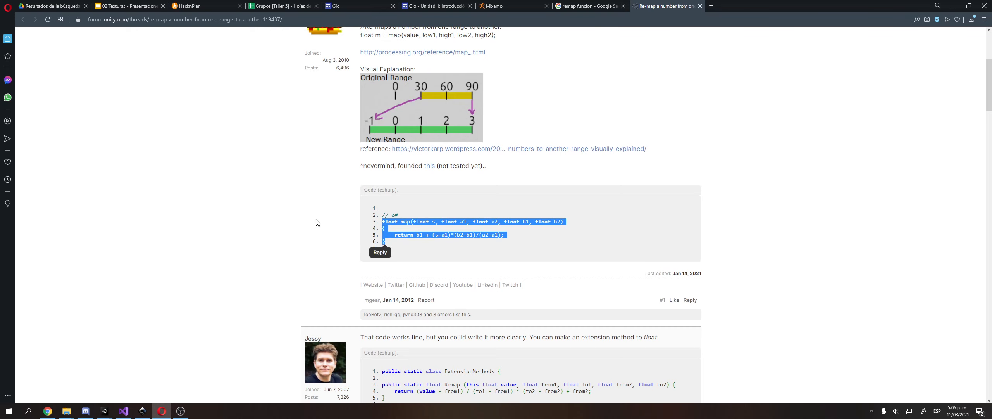
{"action": "left_click", "coordinate": [143, 410]}
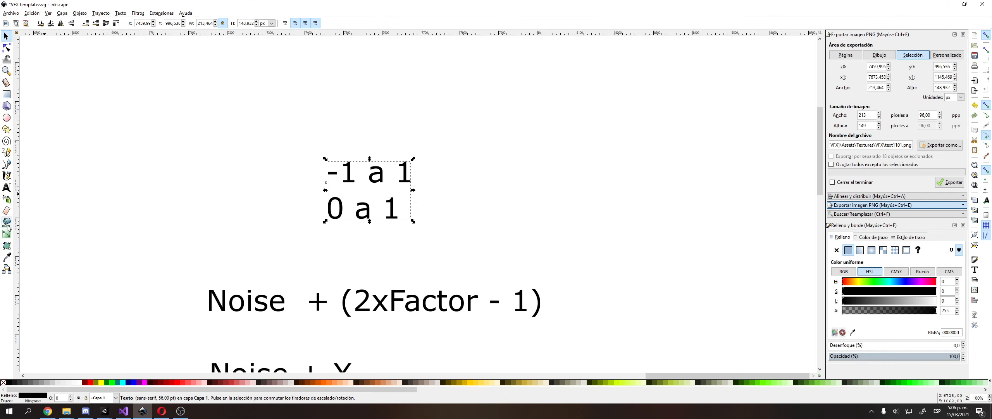
Paste the copied map() code as a new text block on the canvas.
{"action": "left_click", "coordinate": [6, 188]}
{"action": "left_click", "coordinate": [509, 147]}
{"action": "key", "text": "ctrl+v"}
{"action": "scroll", "coordinate": [328, 148], "scroll_direction": "down", "scroll_amount": 1, "text": "ctrl"}
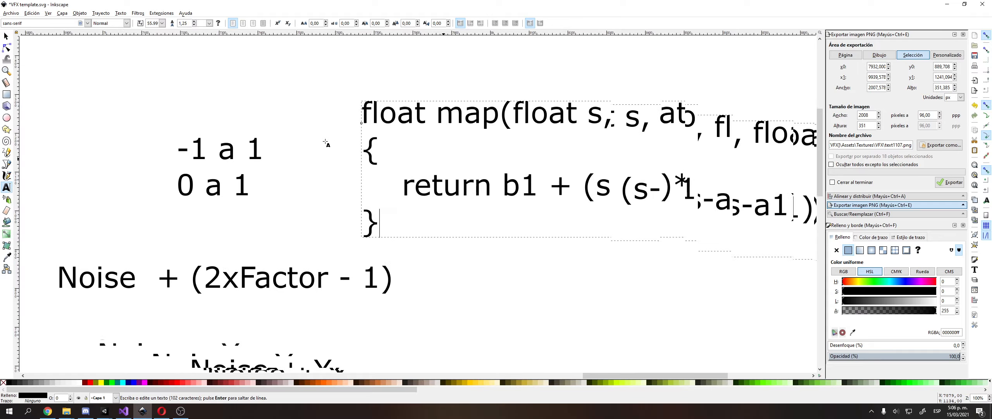
{"action": "middle_click_drag", "start_coordinate": [334, 142], "coordinate": [267, 168]}
{"action": "key", "text": "F1"}
Move the map() code block right of the range notes, then return to the forum thread.
{"action": "left_click_drag", "start_coordinate": [426, 147], "coordinate": [420, 108]}
{"action": "middle_click_drag", "start_coordinate": [420, 108], "coordinate": [365, 134]}
{"action": "left_click_drag", "start_coordinate": [372, 137], "coordinate": [449, 122]}
{"action": "middle_click_drag", "start_coordinate": [438, 128], "coordinate": [391, 142]}
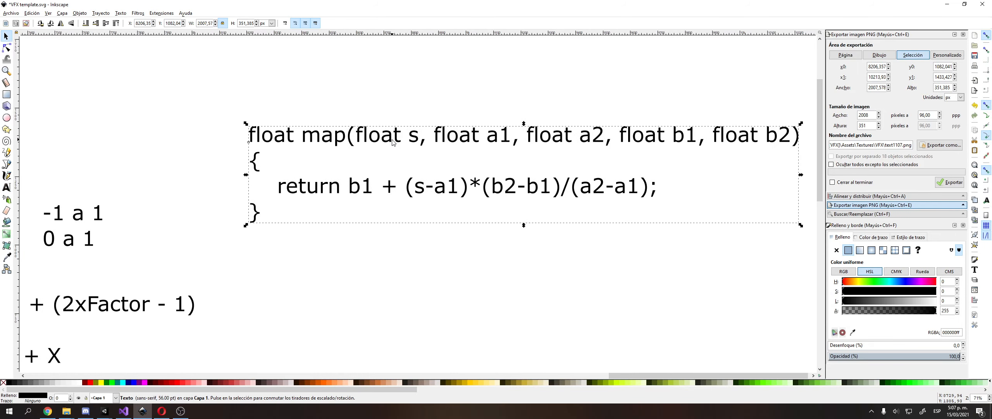
{"action": "key", "text": "alt+Tab"}
{"action": "scroll", "coordinate": [410, 161], "scroll_direction": "up", "scroll_amount": 1}
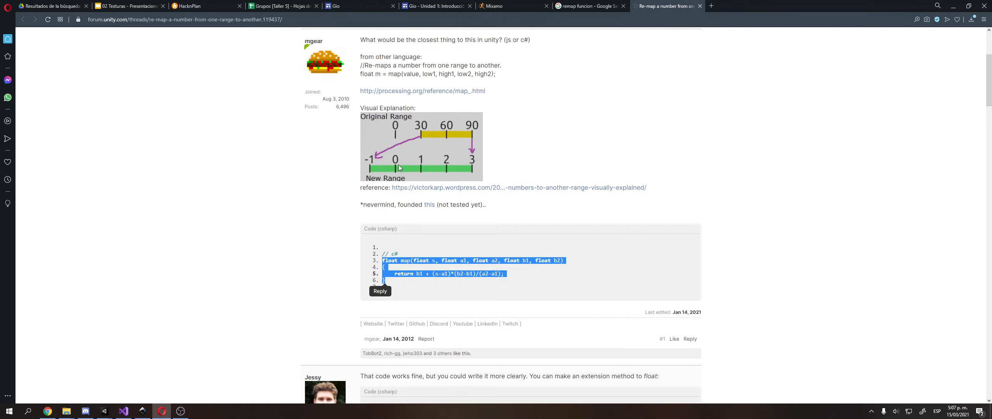
Select lines 3–5 of the Remap extension method in the forum reply and return to Inkscape.
{"action": "left_click", "coordinate": [557, 141]}
{"action": "scroll", "coordinate": [556, 141], "scroll_direction": "up", "scroll_amount": 4}
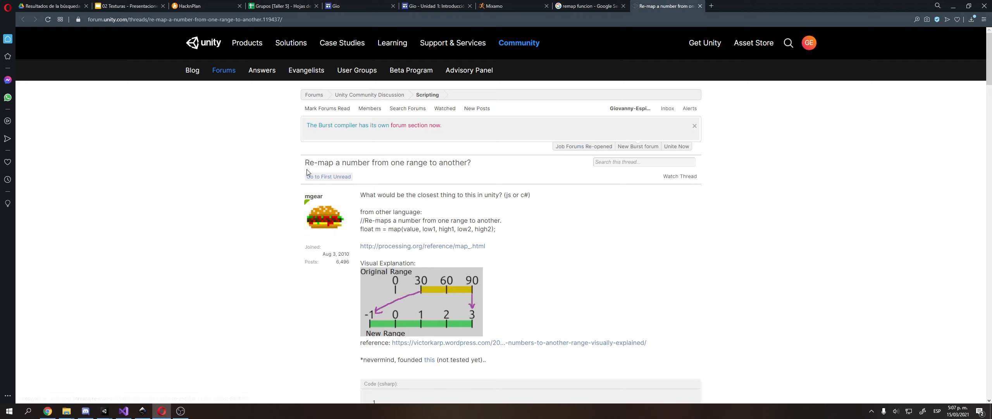
{"action": "left_click_drag", "start_coordinate": [306, 163], "coordinate": [334, 163]}
{"action": "scroll", "coordinate": [474, 233], "scroll_direction": "down", "scroll_amount": 6}
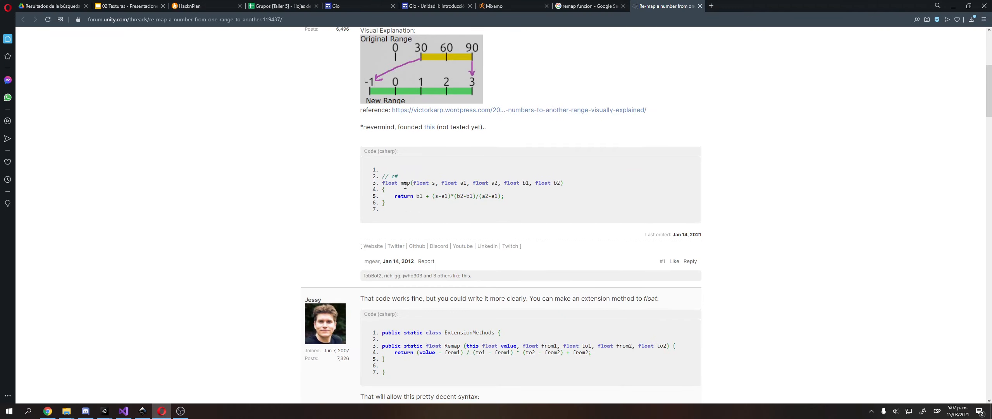
{"action": "scroll", "coordinate": [405, 184], "scroll_direction": "down", "scroll_amount": 2}
{"action": "scroll", "coordinate": [426, 200], "scroll_direction": "up", "scroll_amount": 7}
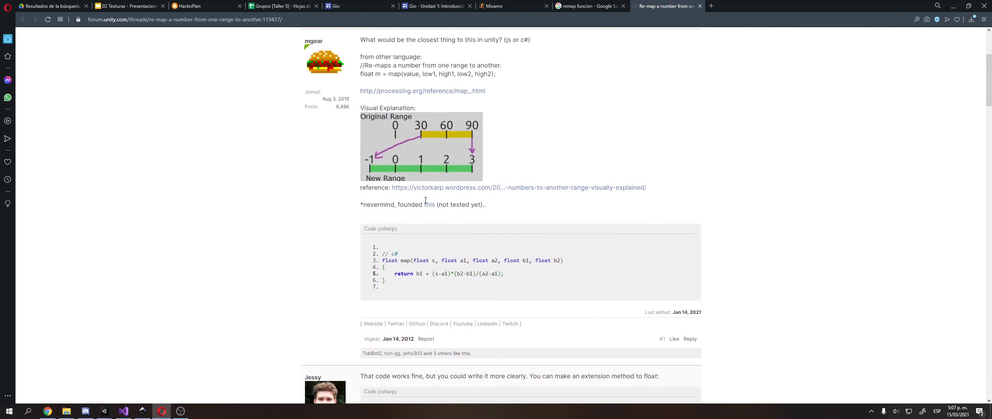
{"action": "scroll", "coordinate": [427, 205], "scroll_direction": "down", "scroll_amount": 7}
{"action": "left_click_drag", "start_coordinate": [392, 286], "coordinate": [379, 274]}
{"action": "key", "text": "ctrl+c"}
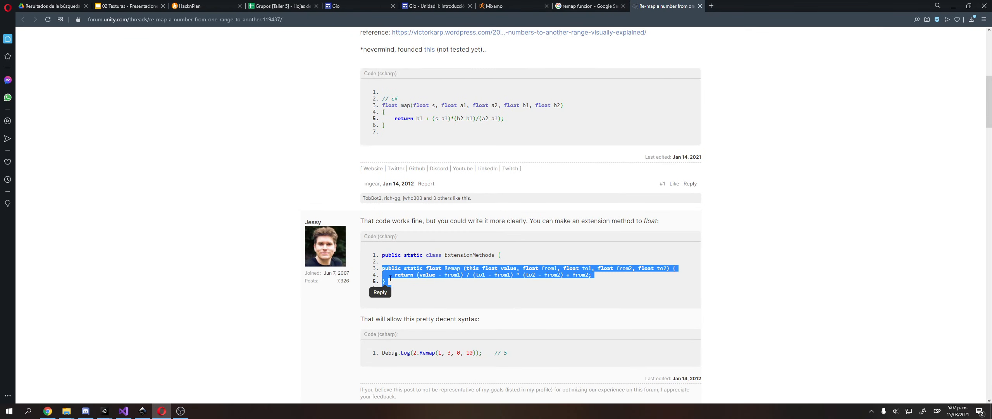
{"action": "key", "text": "alt+Tab"}
{"action": "left_click", "coordinate": [400, 211]}
Replace the map() text content with the pasted Remap extension-method code.
{"action": "left_click", "coordinate": [388, 207]}
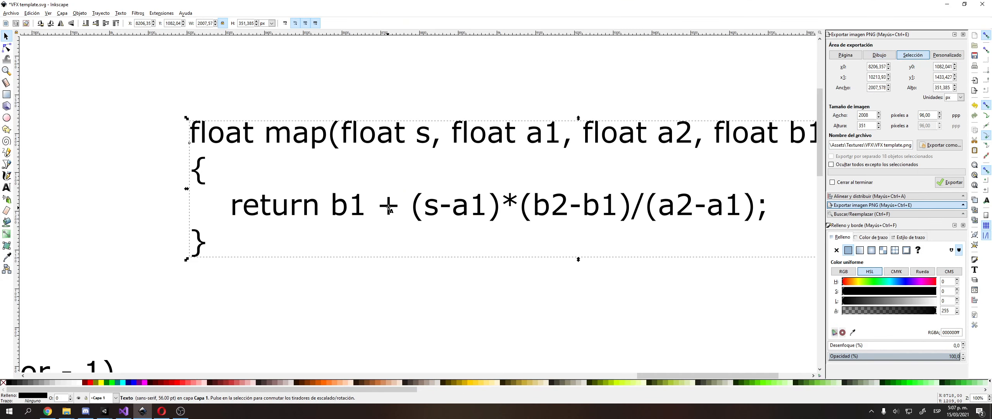
{"action": "double_click", "coordinate": [389, 208]}
{"action": "key", "text": "ctrl+a"}
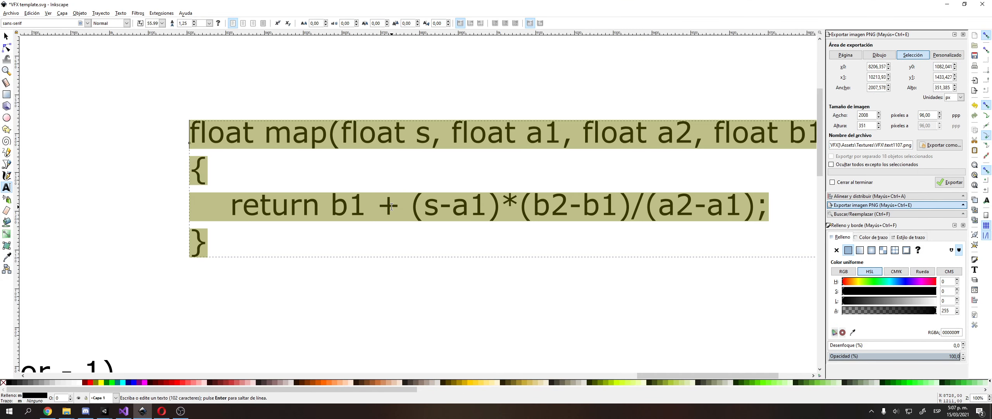
{"action": "key", "text": "ctrl+v"}
{"action": "scroll", "coordinate": [392, 206], "scroll_direction": "down", "scroll_amount": 2, "text": "ctrl"}
{"action": "middle_click_drag", "start_coordinate": [548, 177], "coordinate": [320, 177]}
{"action": "key", "text": "F1"}
Nudge the Remap code block right and down into place.
{"action": "scroll", "coordinate": [351, 180], "scroll_direction": "up", "scroll_amount": 1, "text": "ctrl"}
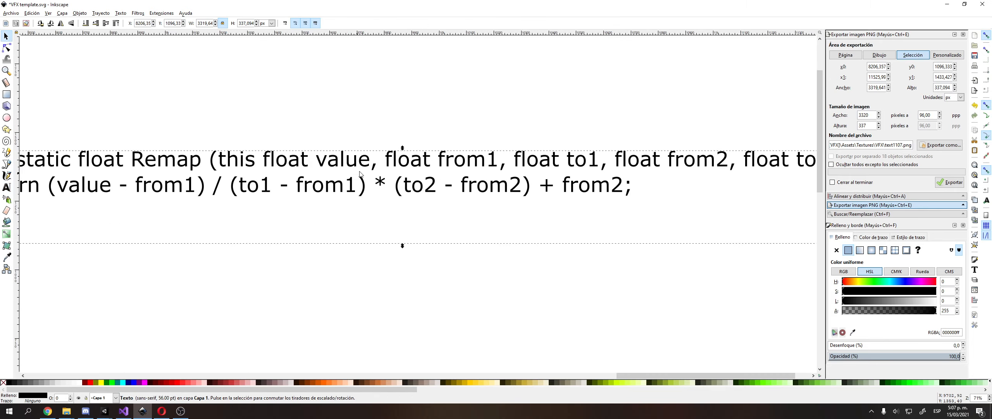
{"action": "scroll", "coordinate": [450, 169], "scroll_direction": "down", "scroll_amount": 1, "text": "ctrl"}
{"action": "middle_click_drag", "start_coordinate": [443, 172], "coordinate": [352, 177]}
{"action": "left_click_drag", "start_coordinate": [352, 179], "coordinate": [445, 170]}
{"action": "left_click", "coordinate": [610, 122]}
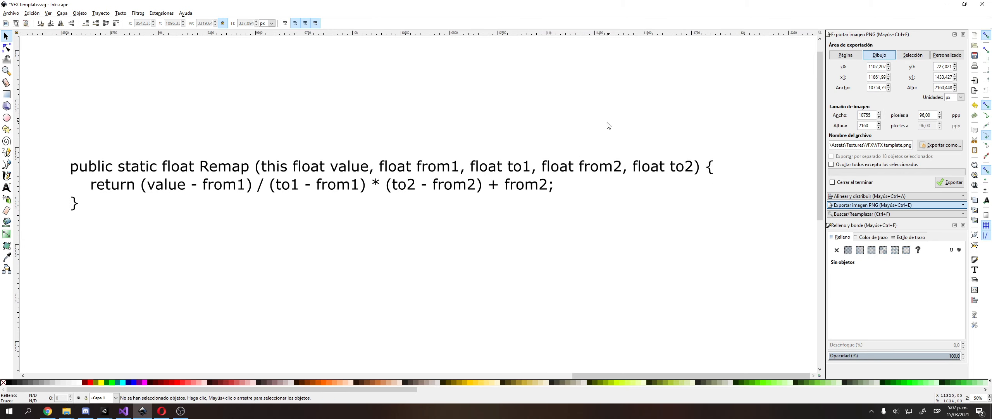
{"action": "middle_click_drag", "start_coordinate": [610, 121], "coordinate": [600, 124]}
Select the return expression line inside the Remap code text.
{"action": "left_click", "coordinate": [239, 192]}
{"action": "middle_click_drag", "start_coordinate": [197, 194], "coordinate": [287, 179]}
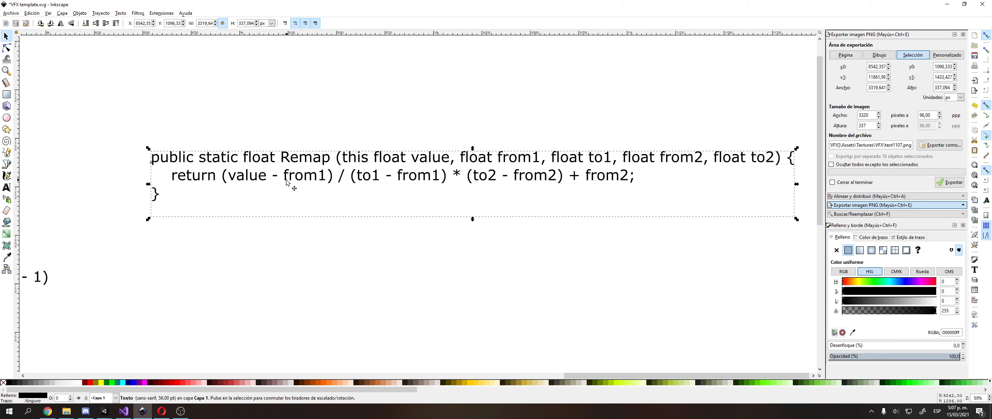
{"action": "left_click", "coordinate": [7, 188]}
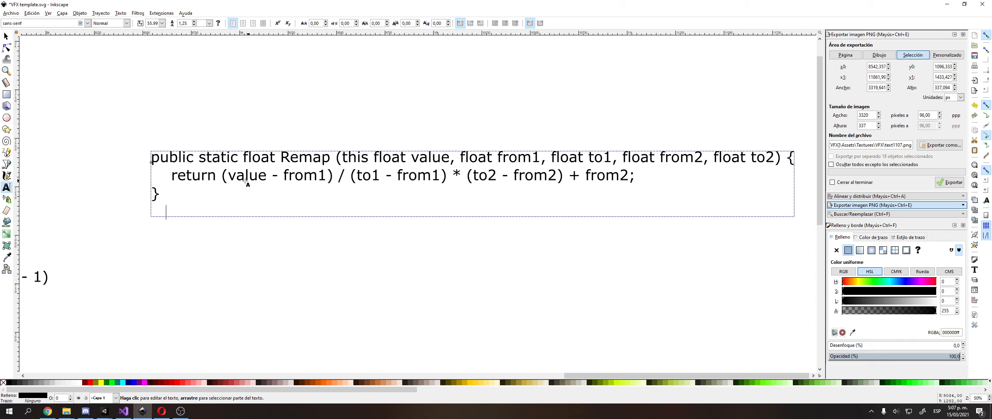
{"action": "left_click", "coordinate": [222, 176]}
{"action": "key", "text": "shift+End"}
{"action": "key", "text": "ctrl+c"}
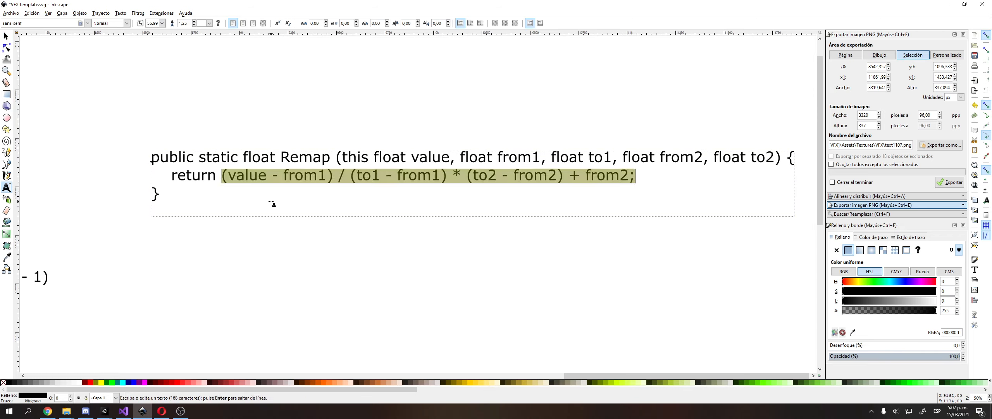
Paste the return expression as a new line and replace value with Factor.
{"action": "left_click", "coordinate": [276, 276]}
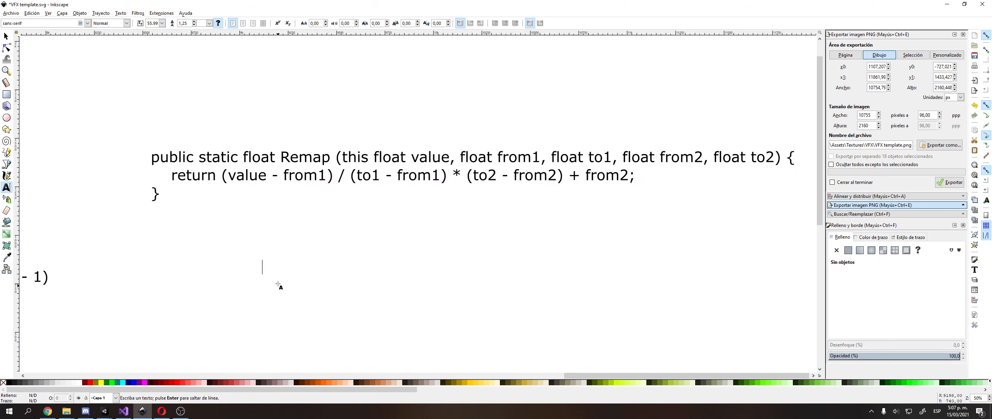
{"action": "key", "text": "ctrl+v"}
{"action": "scroll", "coordinate": [256, 263], "scroll_direction": "down", "scroll_amount": 3}
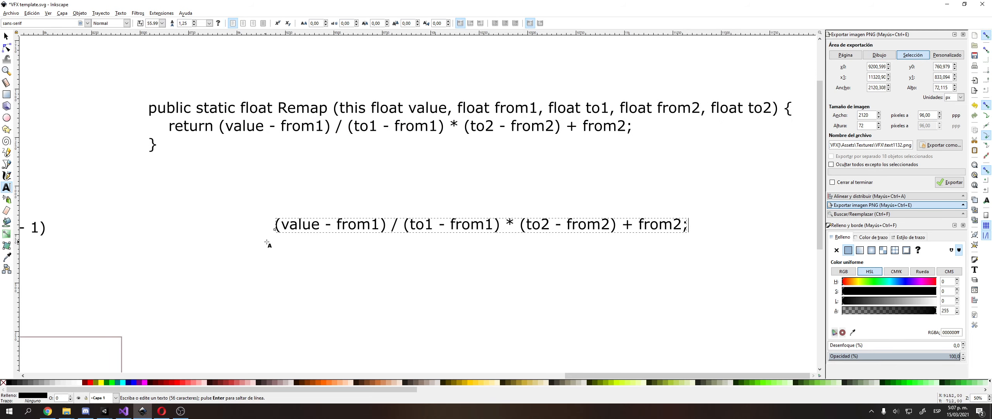
{"action": "double_click", "coordinate": [287, 226]}
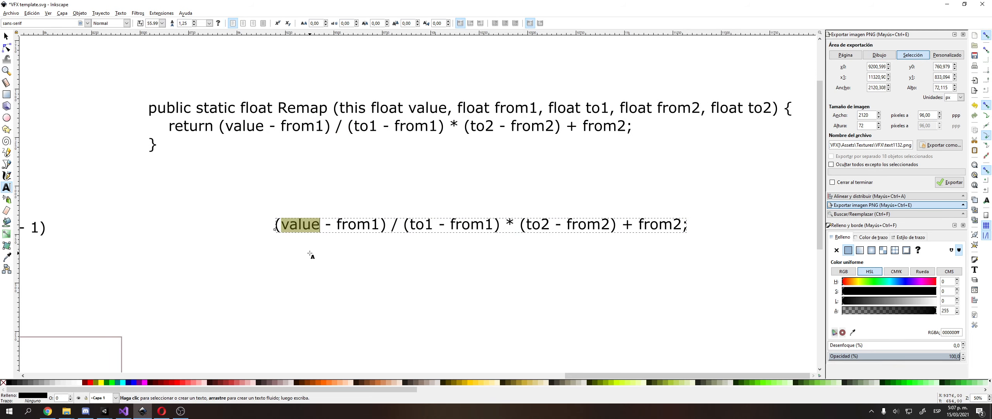
{"action": "type", "text": "Fact"}
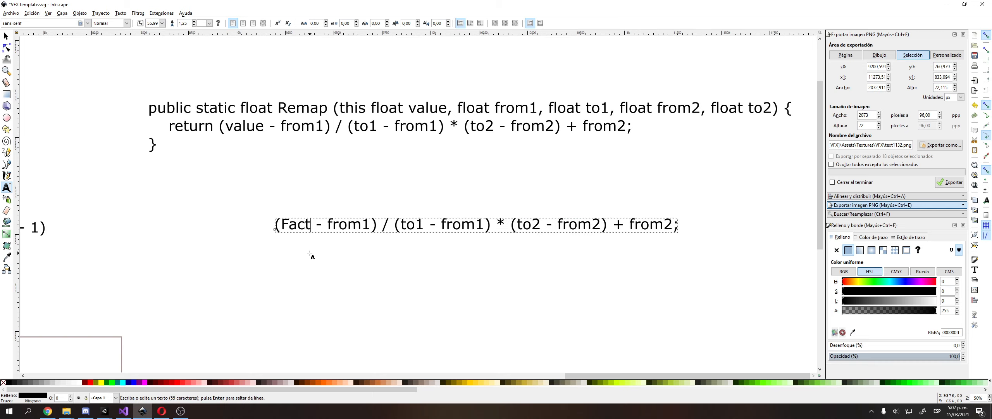
{"action": "type", "text": "or"}
Substitute numbers into the formula: to1 as 1, from1 as 0, to2 as 1.
{"action": "key", "text": "shift+Right"}
{"action": "key", "text": "shift+Right"}
{"action": "key", "text": "shift+Right"}
{"action": "key", "text": "shift+Right"}
{"action": "key", "text": "shift+Right"}
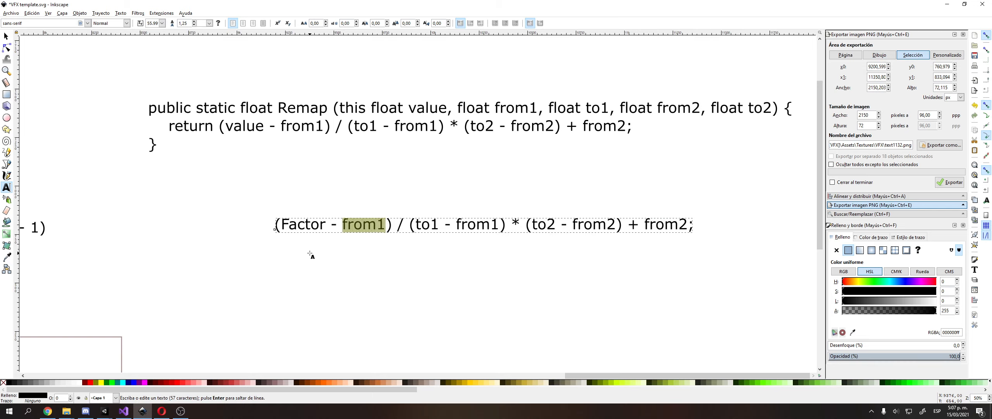
{"action": "type", "text": "(1"}
{"action": "key", "text": "ctrl+minus"}
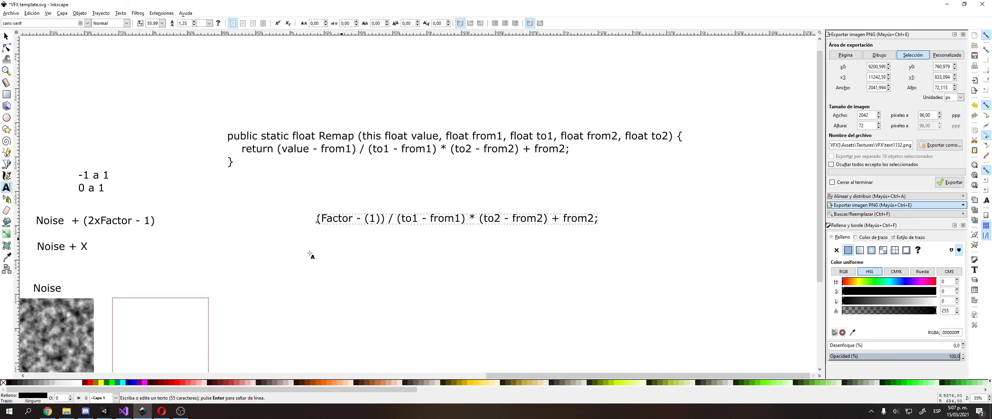
{"action": "type", "text": "-"}
{"action": "scroll", "coordinate": [314, 248], "scroll_direction": "up", "scroll_amount": 4, "text": "ctrl"}
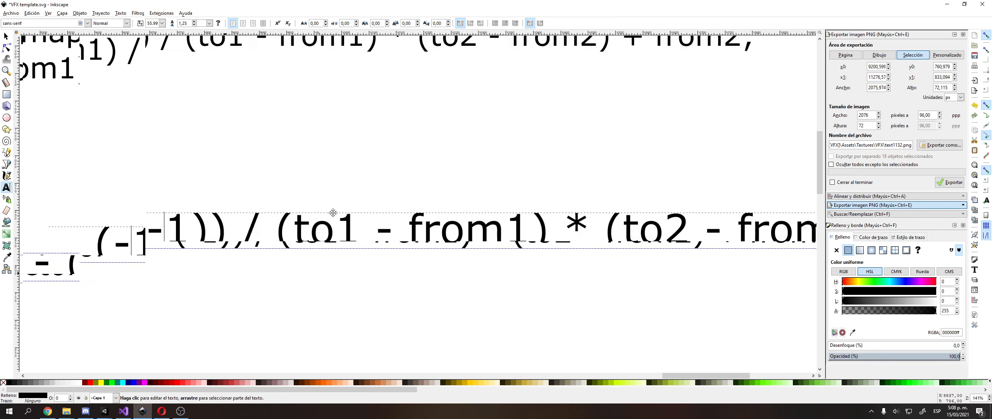
{"action": "double_click", "coordinate": [352, 223]}
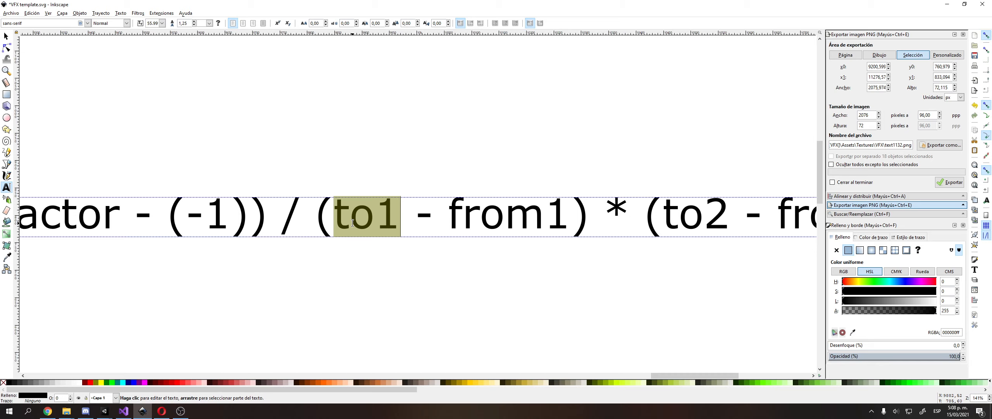
{"action": "type", "text": "1"}
{"action": "double_click", "coordinate": [466, 222]}
{"action": "type", "text": "0"}
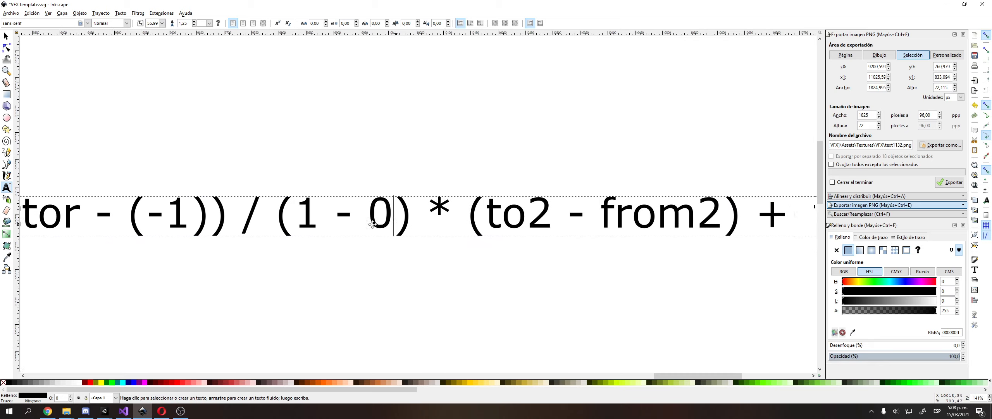
{"action": "double_click", "coordinate": [423, 228]}
{"action": "type", "text": "1"}
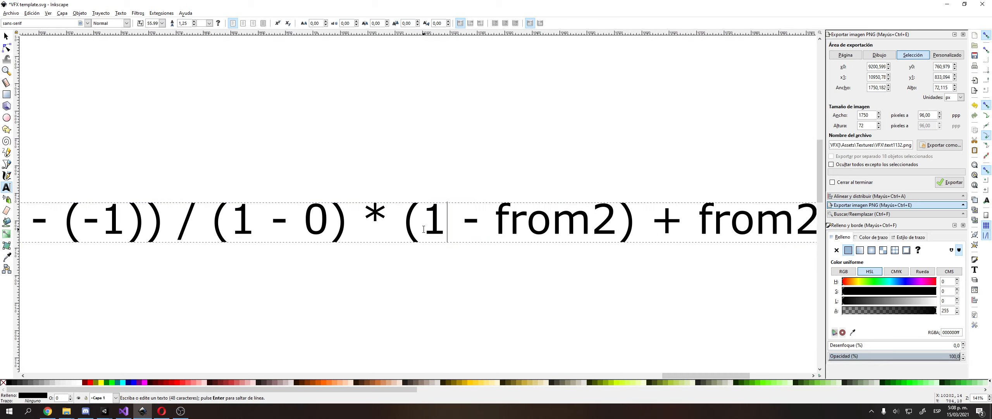
Undo the number substitutions, restoring (Factor - from1) / (to1 - from1) variable form.
{"action": "key", "text": "ctrl+z"}
{"action": "key", "text": "ctrl+z"}
{"action": "left_click", "coordinate": [364, 219]}
{"action": "double_click", "coordinate": [363, 219]}
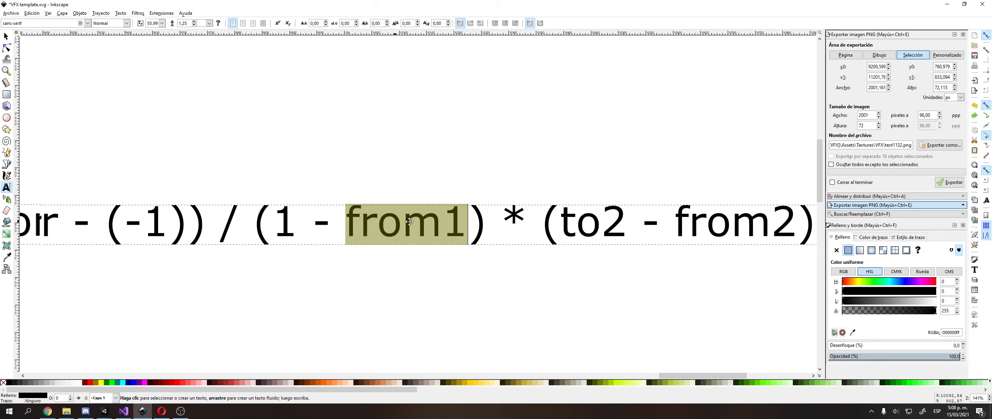
{"action": "middle_click_drag", "start_coordinate": [422, 217], "coordinate": [551, 213]}
{"action": "type", "text": "-1"}
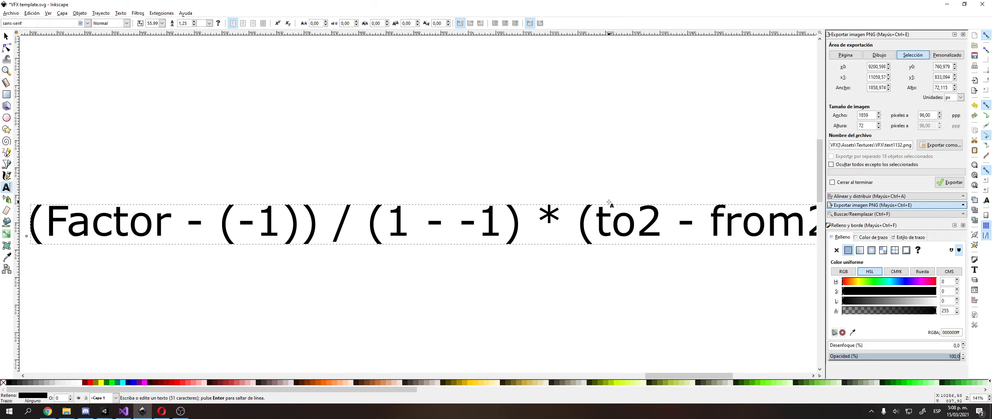
{"action": "key", "text": "ctrl+z"}
{"action": "key", "text": "ctrl+z"}
{"action": "key", "text": "ctrl+z"}
{"action": "key", "text": "ctrl+z"}
{"action": "key", "text": "ctrl+z"}
{"action": "key", "text": "ctrl+z"}
{"action": "key", "text": "ctrl+z"}
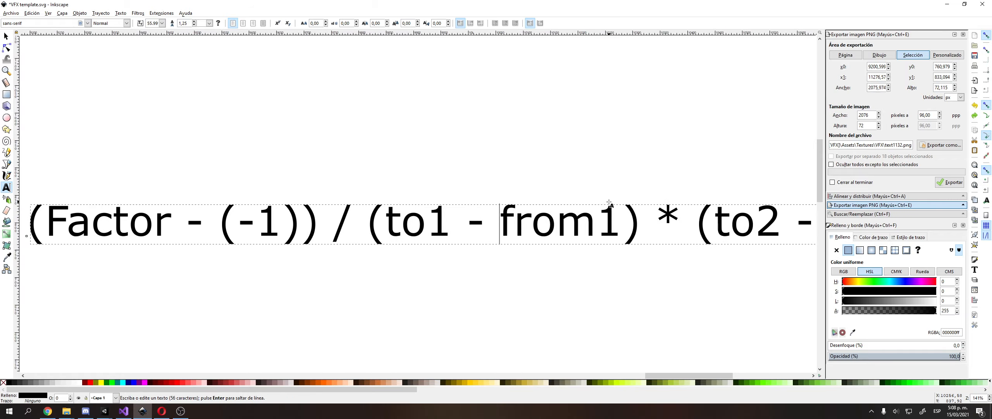
{"action": "key", "text": "ctrl+z"}
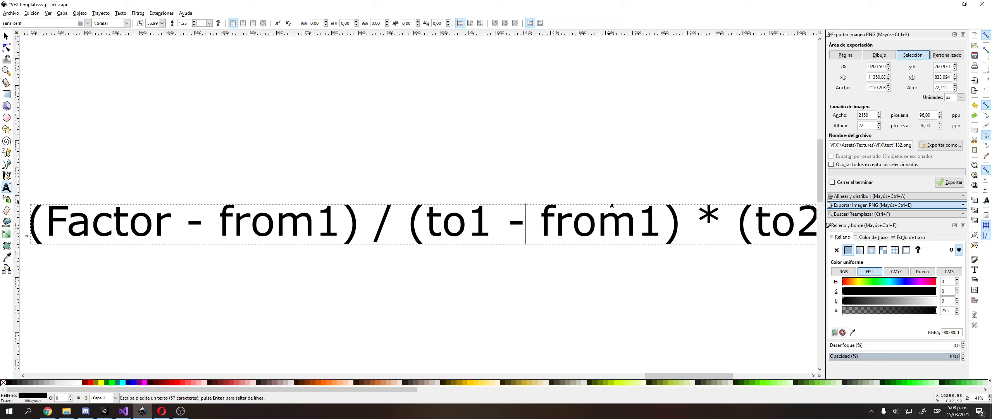
Type the note 'from1 = -1' / 'to1 = 1' above the formula and move it left.
{"action": "left_click", "coordinate": [251, 84]}
{"action": "middle_click_drag", "start_coordinate": [256, 89], "coordinate": [268, 150]}
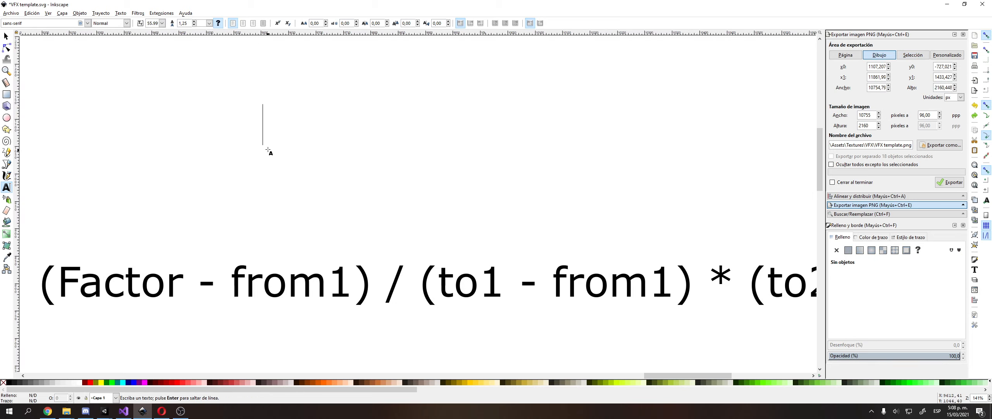
{"action": "type", "text": "from 1"}
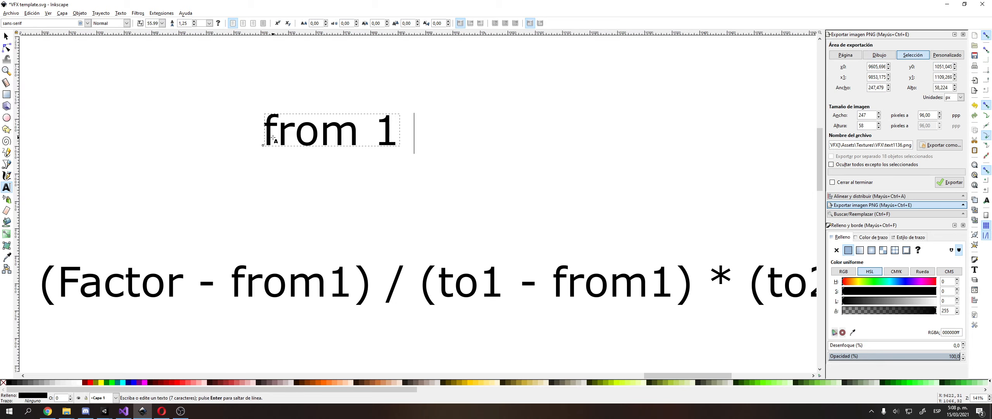
{"action": "key", "text": "BackSpace"}
{"action": "key", "text": "BackSpace"}
{"action": "key", "text": "BackSpace"}
{"action": "type", "text": "1 = -1"}
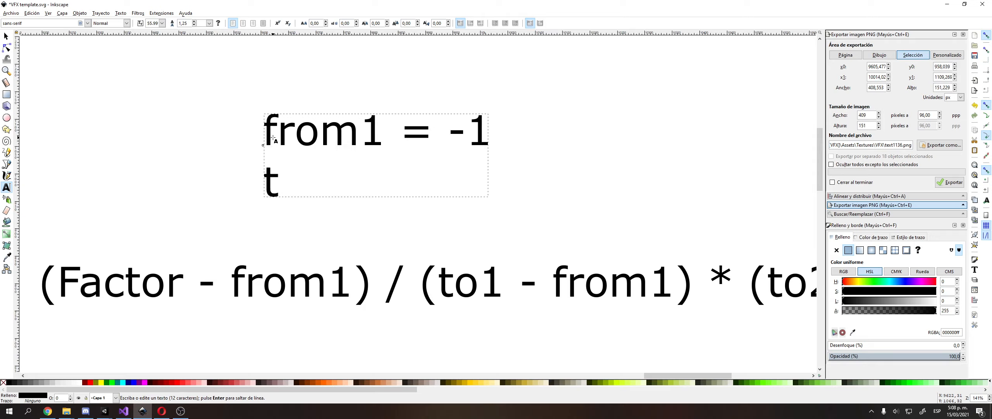
{"action": "type", "text": "o1 = "}
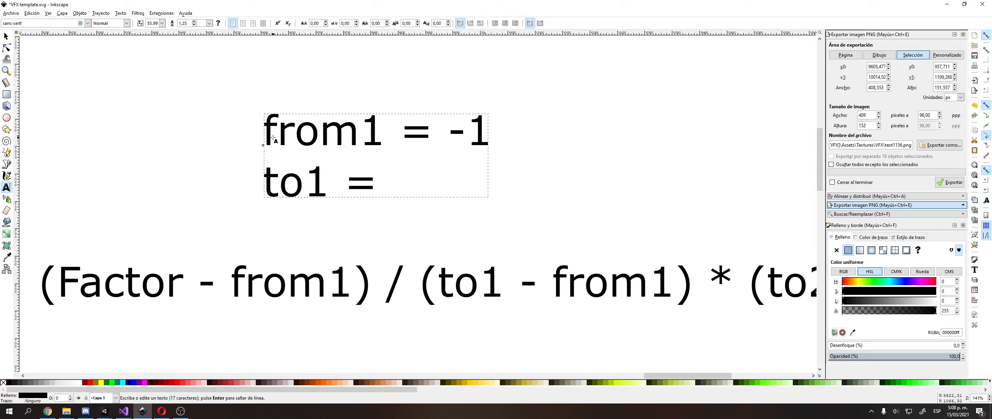
{"action": "type", "text": "11"}
{"action": "key", "text": "BackSpace"}
{"action": "key", "text": "F1"}
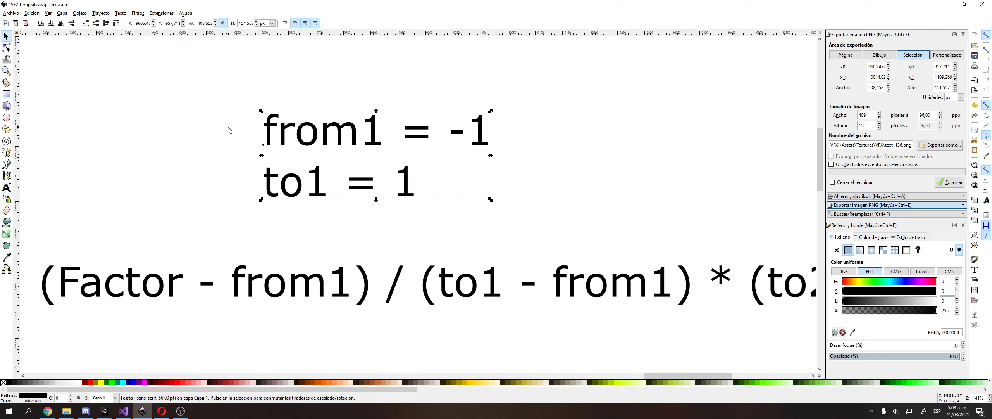
{"action": "left_click_drag", "start_coordinate": [339, 133], "coordinate": [485, 122]}
Duplicate the note and edit the copy to read 'from2 = 0' / 'to2 = 1'.
{"action": "key", "text": "ctrl+d"}
{"action": "double_click", "coordinate": [485, 122]}
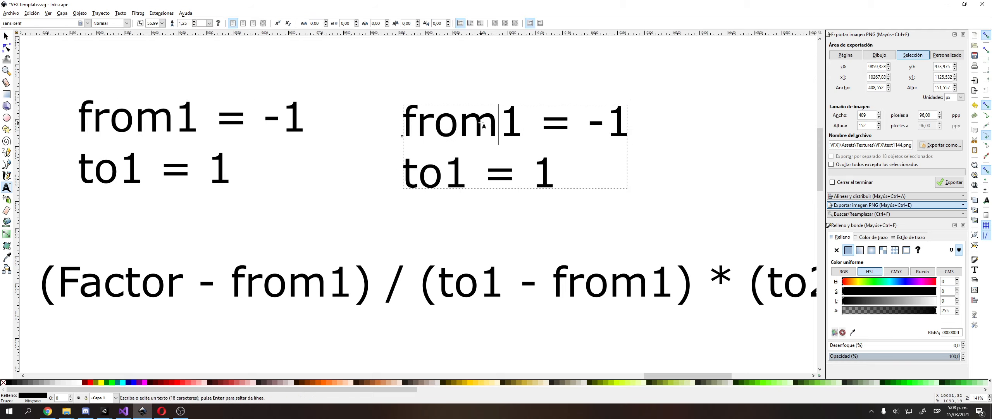
{"action": "left_click", "coordinate": [527, 130]}
{"action": "key", "text": "BackSpace"}
{"action": "type", "text": "2"}
{"action": "key", "text": "Down"}
{"action": "key", "text": "Left"}
{"action": "key", "text": "Left"}
{"action": "key", "text": "Left"}
{"action": "key", "text": "BackSpace"}
{"action": "type", "text": "2"}
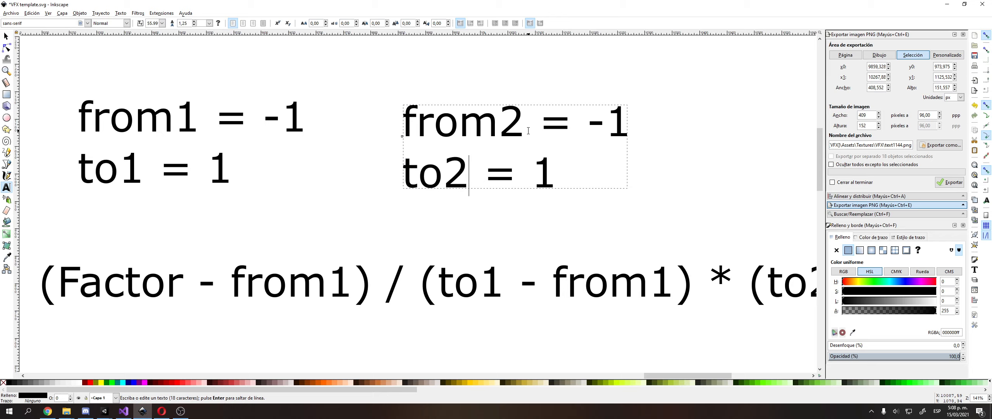
{"action": "key", "text": "Up"}
{"action": "key", "text": "End"}
{"action": "key", "text": "BackSpace"}
{"action": "key", "text": "BackSpace"}
{"action": "type", "text": "0"}
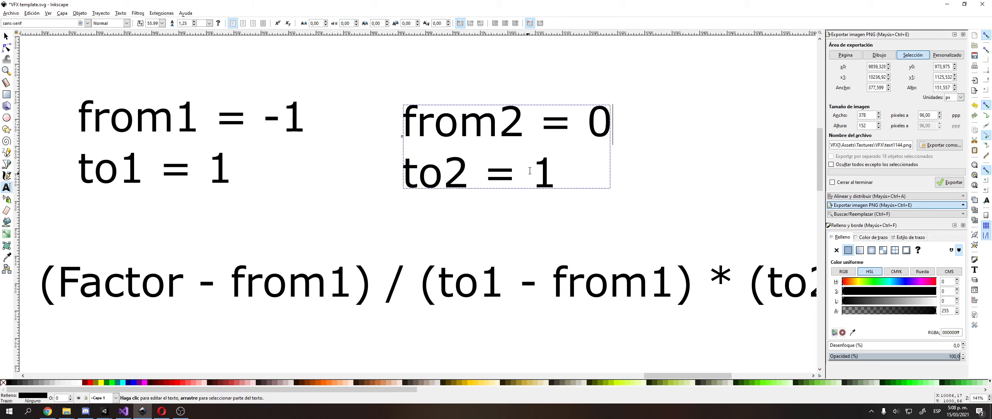
{"action": "key", "text": "F1"}
Nudge the from2 note slightly up-right and frame both notes with the formula.
{"action": "key", "text": "Escape"}
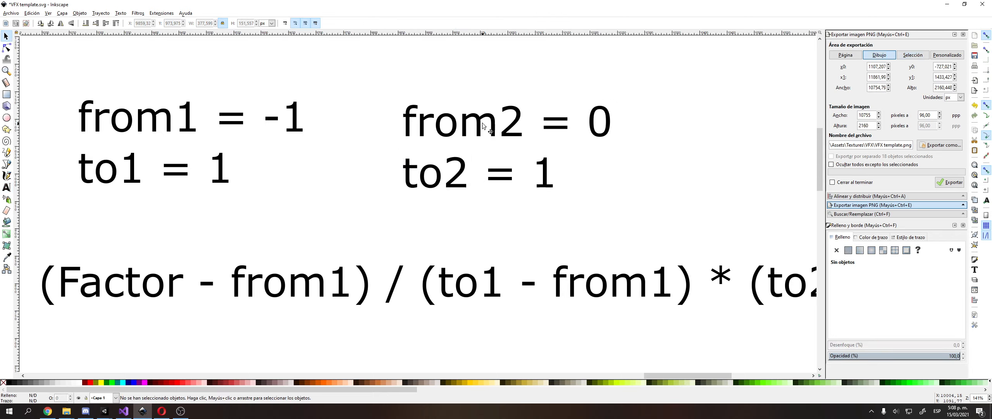
{"action": "left_click_drag", "start_coordinate": [485, 121], "coordinate": [487, 117]}
{"action": "left_click", "coordinate": [250, 200]}
{"action": "middle_click_drag", "start_coordinate": [249, 200], "coordinate": [266, 203]}
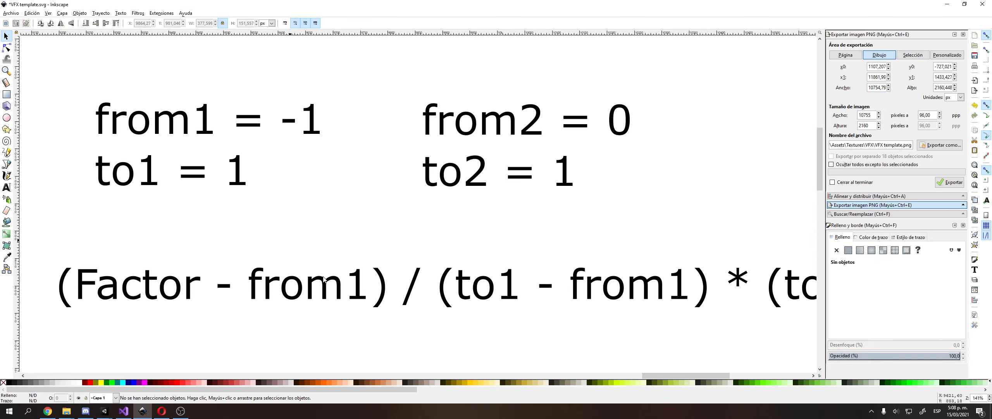
In the formula, replace '- from1' with '+ 1', to1 with 1, and the divisor's from1 with '+ 1'.
{"action": "double_click", "coordinate": [342, 292]}
{"action": "double_click", "coordinate": [334, 286]}
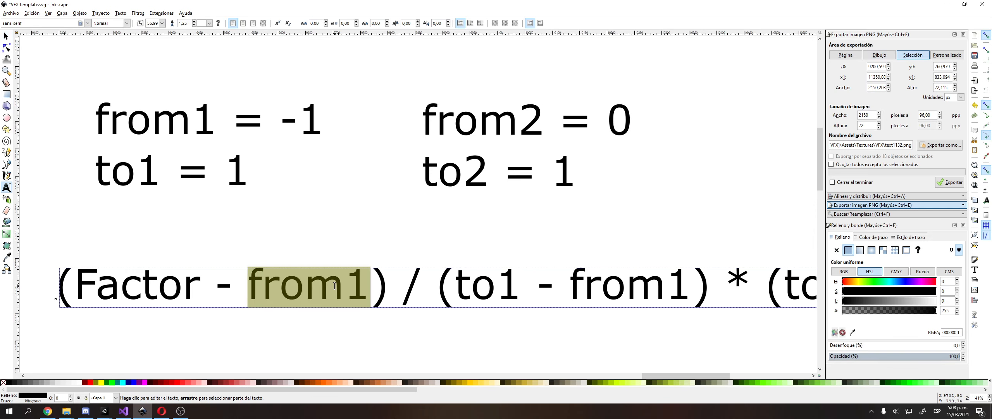
{"action": "key", "text": "BackSpace"}
{"action": "key", "text": "BackSpace"}
{"action": "key", "text": "BackSpace"}
{"action": "type", "text": "+ 1"}
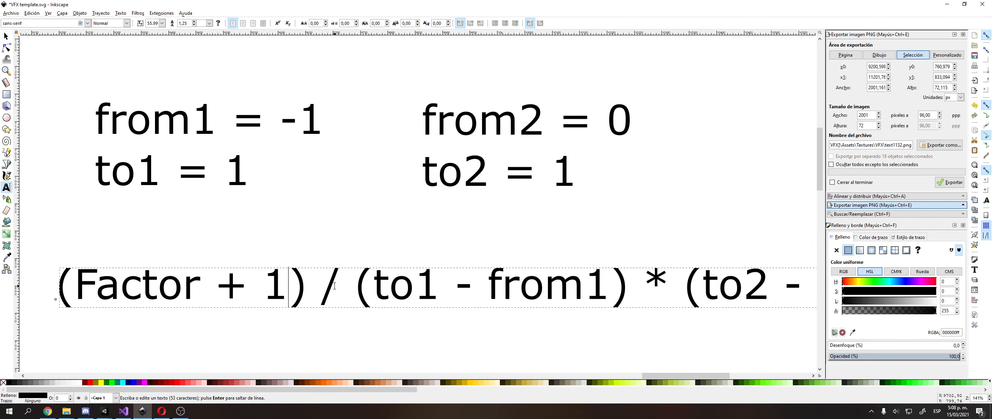
{"action": "double_click", "coordinate": [418, 292]}
{"action": "type", "text": "1"}
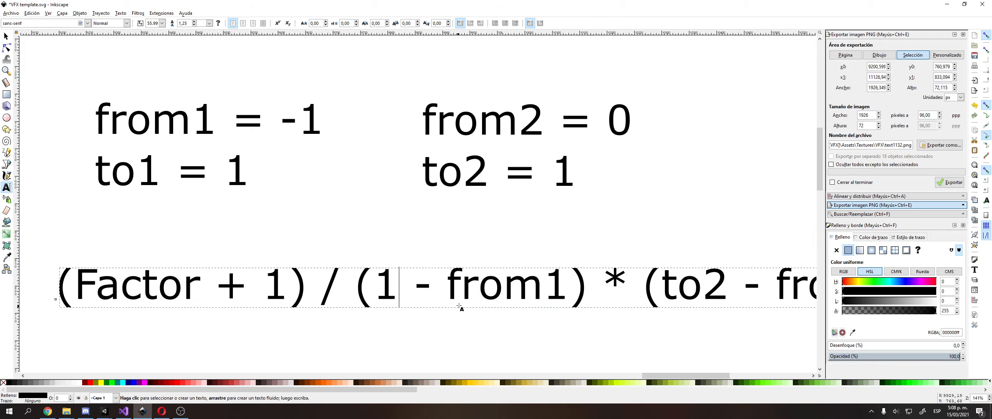
{"action": "double_click", "coordinate": [476, 293]}
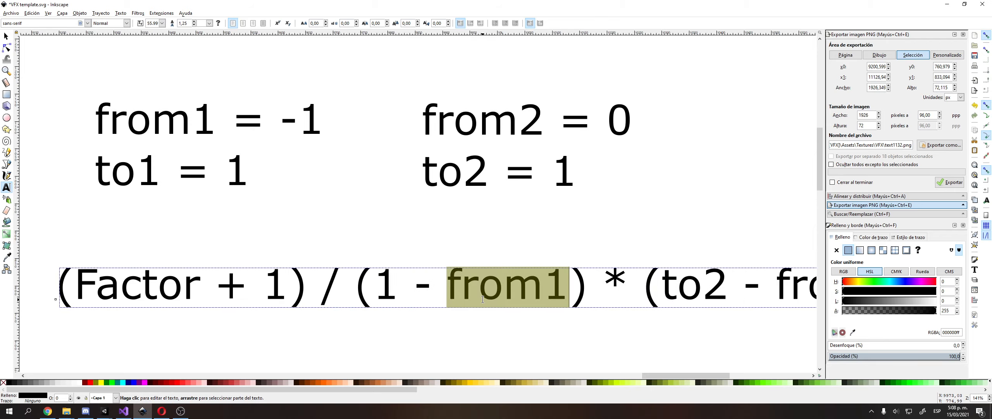
{"action": "key", "text": "BackSpace"}
{"action": "key", "text": "BackSpace"}
{"action": "key", "text": "BackSpace"}
{"action": "key", "text": "ctrl+plus"}
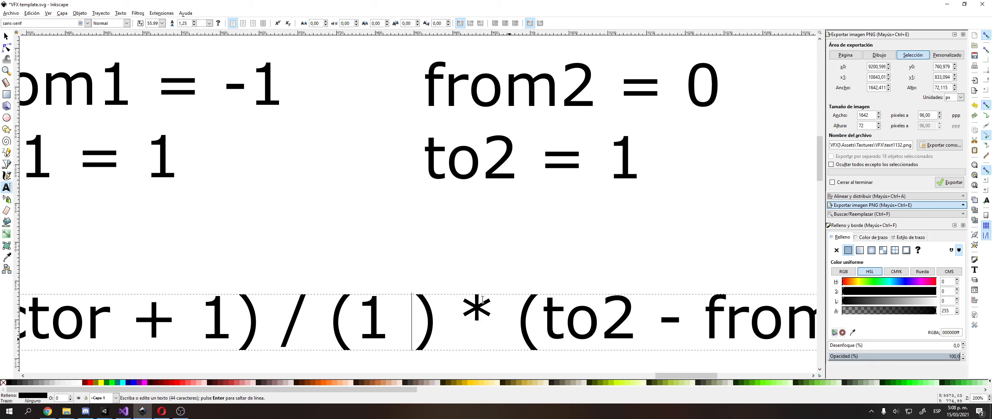
{"action": "type", "text": "+ 1"}
Replace to2 with 1 and both from2 with 0, then add the line '(Factor + 1) / 2'.
{"action": "scroll", "coordinate": [423, 294], "scroll_direction": "down", "scroll_amount": 3, "text": "ctrl"}
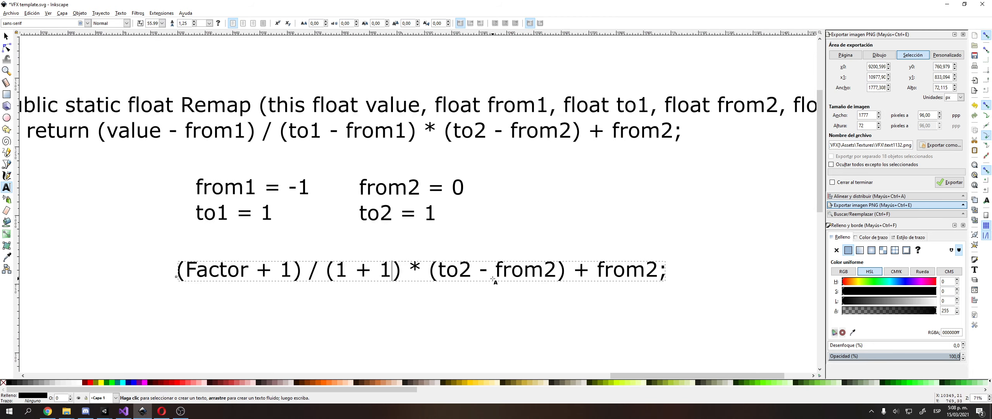
{"action": "double_click", "coordinate": [454, 271]}
{"action": "type", "text": "1"}
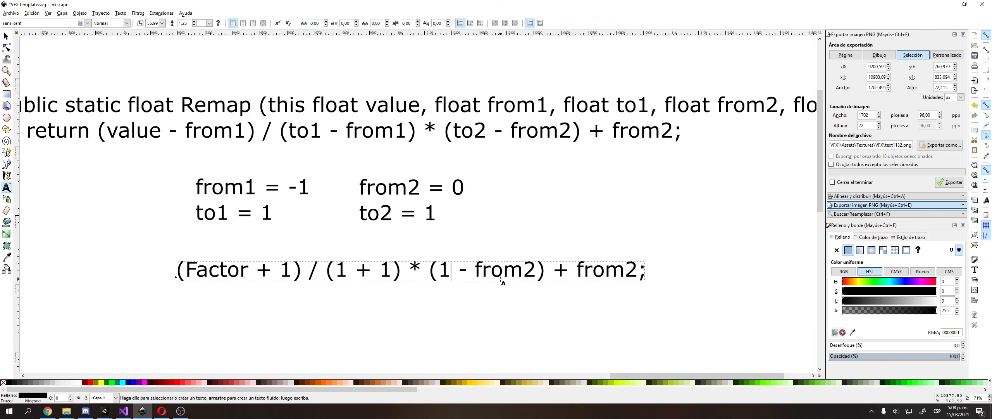
{"action": "double_click", "coordinate": [502, 271]}
{"action": "type", "text": "0"}
{"action": "double_click", "coordinate": [538, 275]}
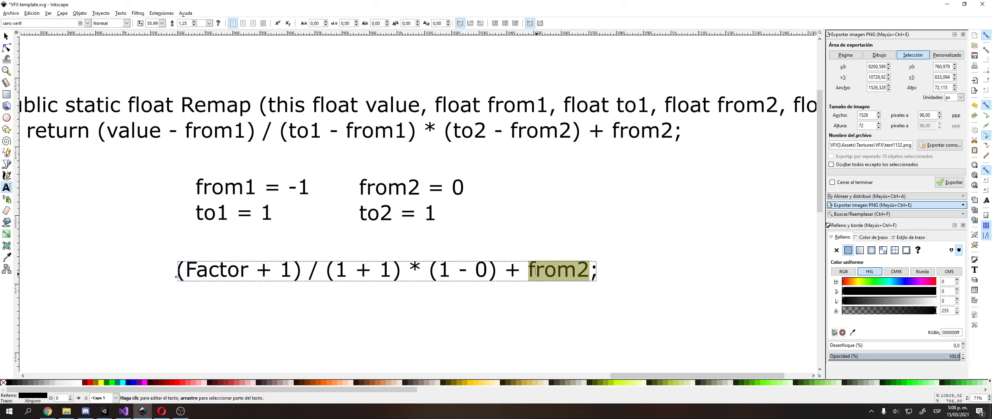
{"action": "type", "text": "0"}
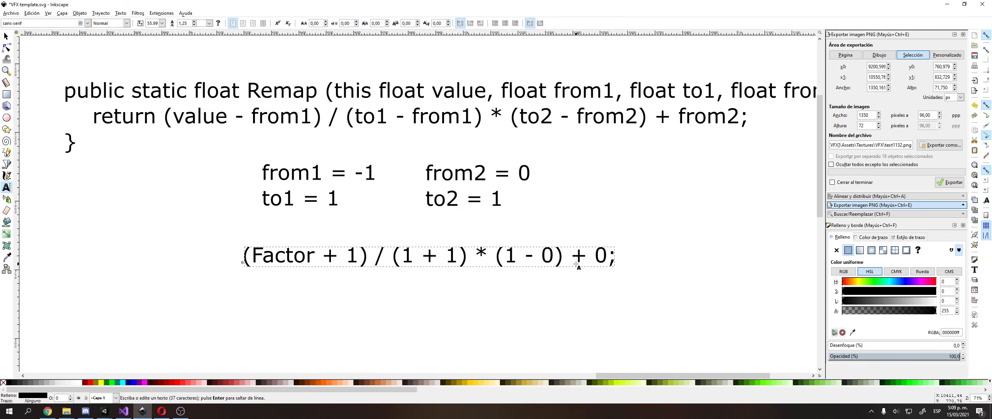
{"action": "type", "text": "Facto"}
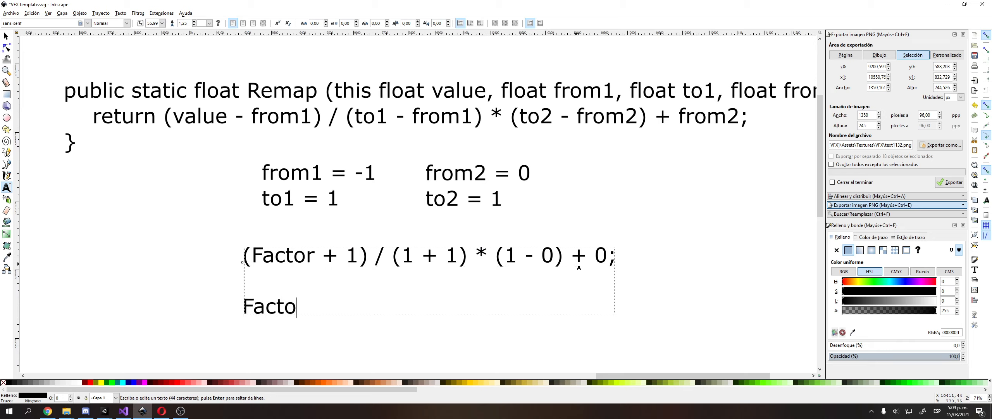
{"action": "type", "text": "r +"}
{"action": "type", "text": " 1"}
{"action": "type", "text": "("}
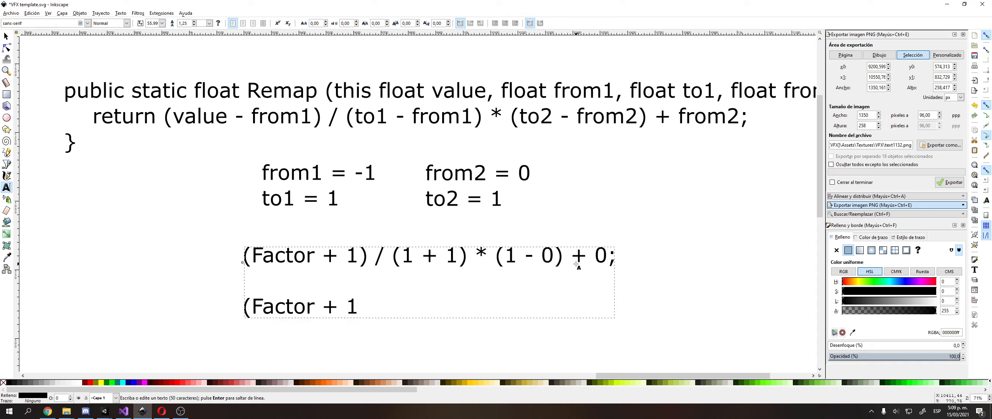
{"action": "key", "text": "End"}
{"action": "type", "text": ") / 2"}
Highlight the forum's Remap return expression for comparison, then return to Inkscape.
{"action": "key", "text": "alt+Tab"}
{"action": "left_click", "coordinate": [489, 306]}
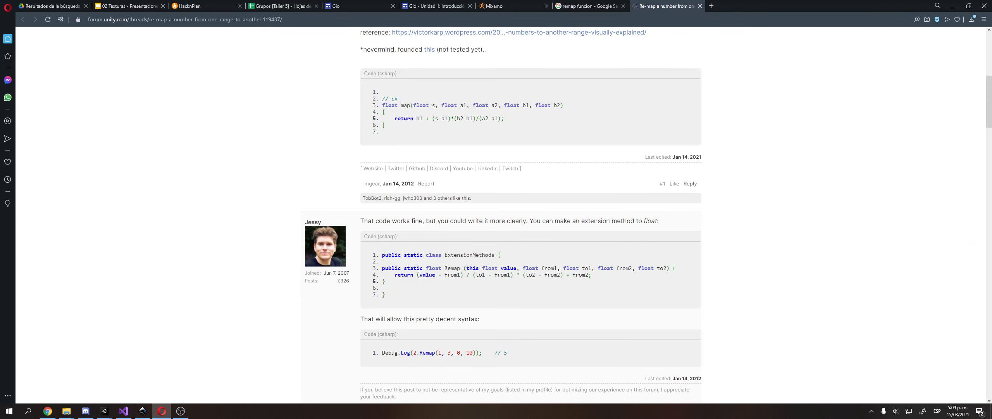
{"action": "left_click_drag", "start_coordinate": [417, 274], "coordinate": [519, 276]}
{"action": "key", "text": "alt+Tab"}
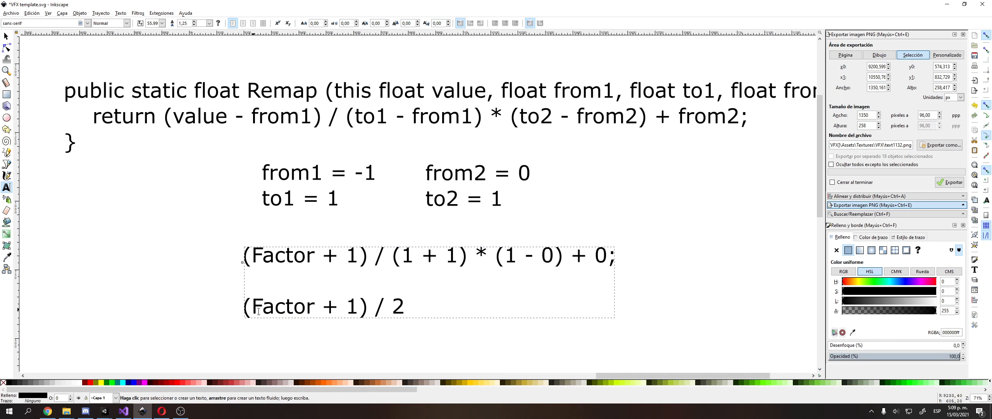
Wrap the simplified line in outer parentheses so it reads ((Factor + 1) / 2).
{"action": "type", "text": "("}
{"action": "key", "text": "End"}
{"action": "type", "text": ")"}
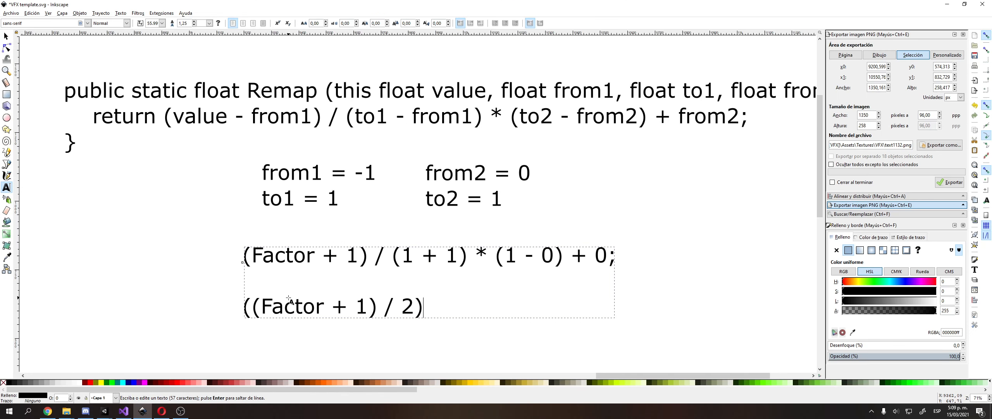
{"action": "type", "text": " x (1)"}
{"action": "key", "text": "Left"}
{"action": "type", "text": "1"}
{"action": "key", "text": "BackSpace"}
{"action": "key", "text": "BackSpace"}
{"action": "key", "text": "BackSpace"}
{"action": "key", "text": "BackSpace"}
{"action": "key", "text": "BackSpace"}
{"action": "key", "text": "BackSpace"}
{"action": "key", "text": "F1"}
{"action": "left_click", "coordinate": [116, 275]}
Review the substituted formula and the 'Noise + (2xFactor - 1)' note across the drawing.
{"action": "scroll", "coordinate": [124, 276], "scroll_direction": "down", "scroll_amount": 1, "text": "ctrl"}
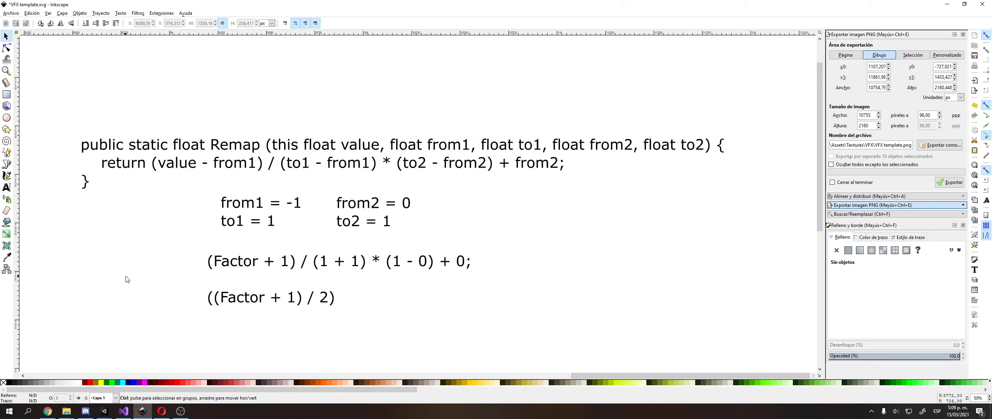
{"action": "middle_click_drag", "start_coordinate": [125, 276], "coordinate": [297, 229]}
{"action": "middle_click_drag", "start_coordinate": [326, 253], "coordinate": [477, 242]}
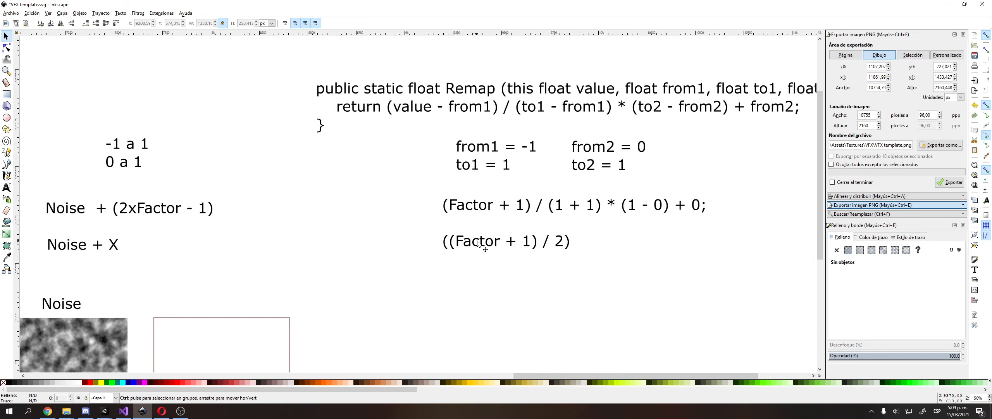
{"action": "scroll", "coordinate": [477, 242], "scroll_direction": "down", "scroll_amount": 4}
{"action": "scroll", "coordinate": [467, 254], "scroll_direction": "up", "scroll_amount": 2, "text": "ctrl"}
{"action": "left_click", "coordinate": [477, 250]}
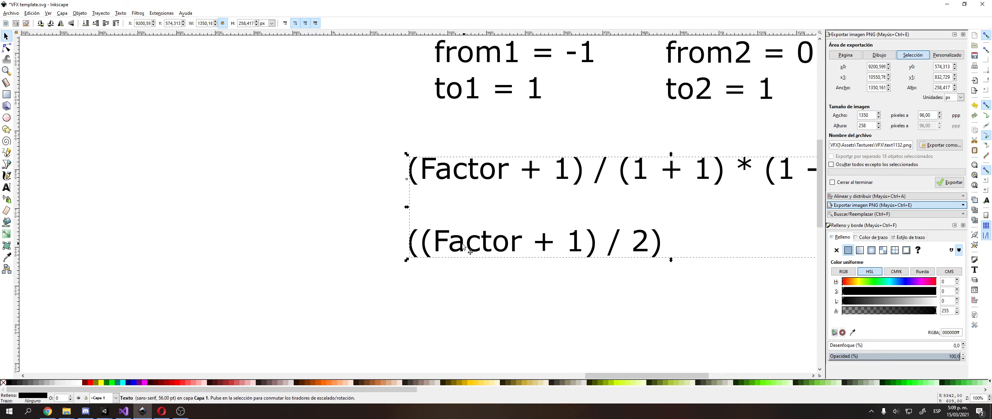
{"action": "scroll", "coordinate": [471, 250], "scroll_direction": "down", "scroll_amount": 1, "text": "ctrl"}
{"action": "left_click", "coordinate": [344, 251]}
{"action": "scroll", "coordinate": [411, 266], "scroll_direction": "down", "scroll_amount": 1, "text": "ctrl"}
{"action": "middle_click_drag", "start_coordinate": [127, 252], "coordinate": [268, 224]}
{"action": "left_click", "coordinate": [250, 200]}
{"action": "key", "text": "space"}
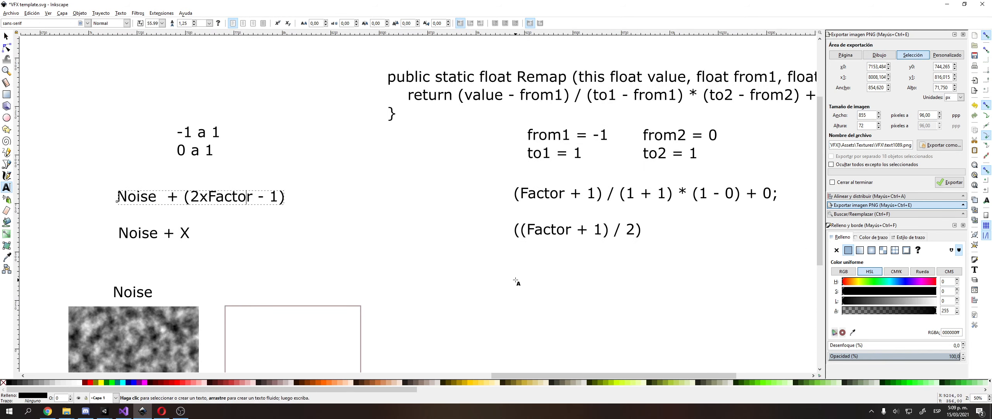
{"action": "key", "text": "space"}
{"action": "left_click", "coordinate": [522, 279]}
Write 'Factor + 1' over '2' as new text below ((Factor + 1) / 2).
{"action": "left_click", "coordinate": [6, 187]}
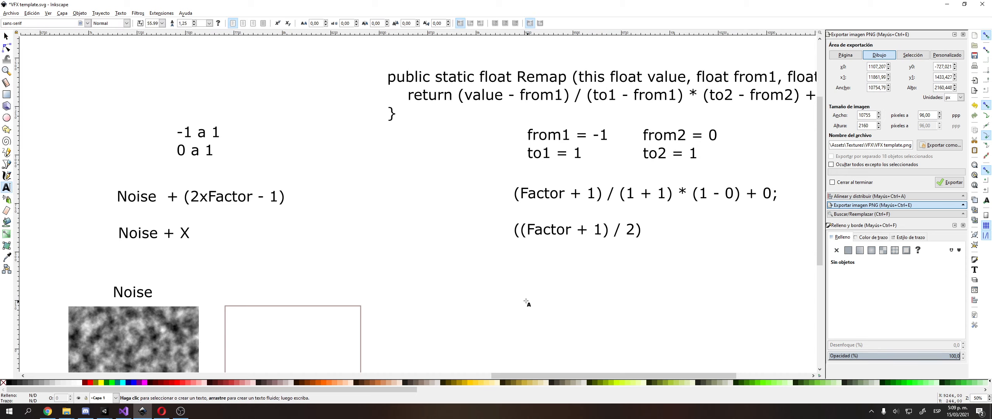
{"action": "left_click", "coordinate": [517, 276]}
{"action": "type", "text": "Factor"}
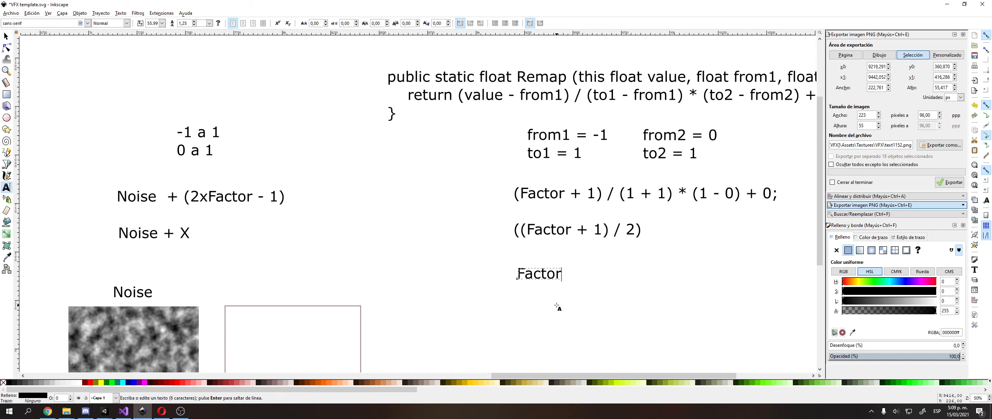
{"action": "type", "text": " + 1"}
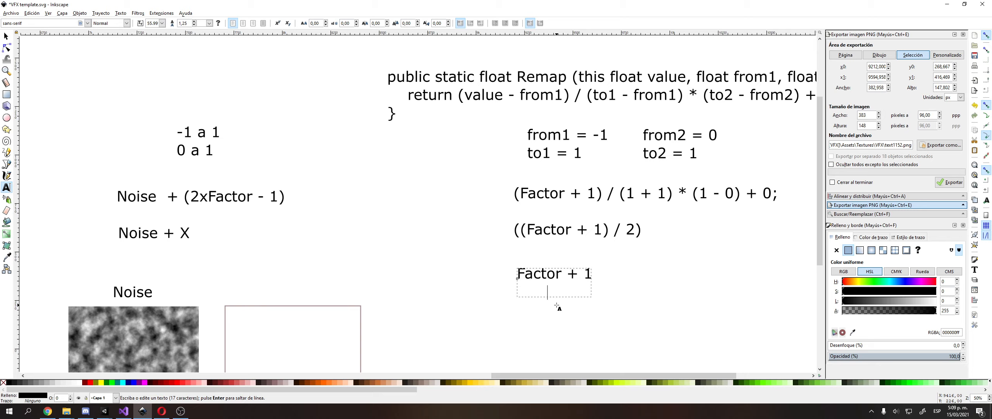
{"action": "type", "text": "   2"}
{"action": "key", "text": "F1"}
{"action": "left_click", "coordinate": [469, 270]}
{"action": "middle_click_drag", "start_coordinate": [480, 271], "coordinate": [312, 234]}
{"action": "scroll", "coordinate": [311, 233], "scroll_direction": "up", "scroll_amount": 2, "text": "ctrl"}
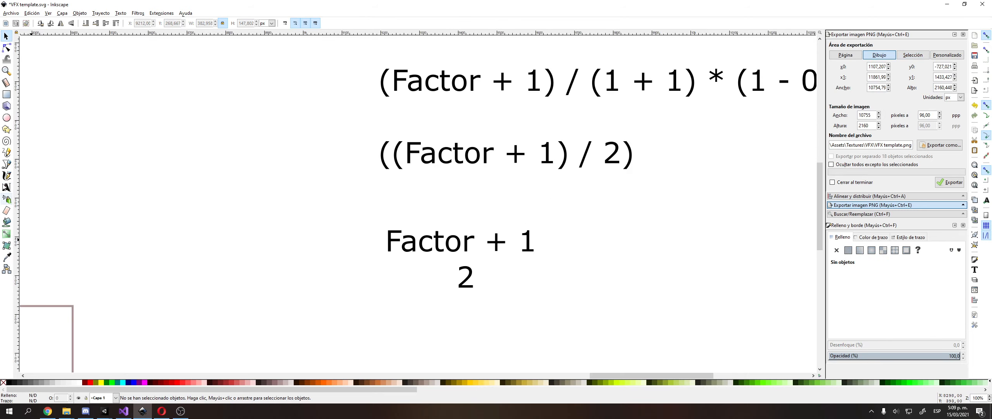
Draw a thin rectangle under 'Factor + 1' as the fraction bar.
{"action": "left_click", "coordinate": [7, 95]}
{"action": "left_click_drag", "start_coordinate": [376, 259], "coordinate": [570, 262]}
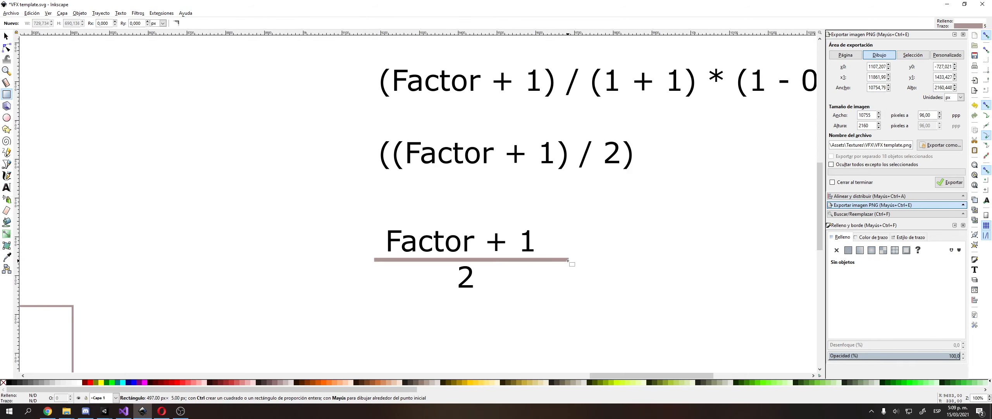
{"action": "key", "text": "F1"}
{"action": "key", "text": "Escape"}
{"action": "scroll", "coordinate": [526, 226], "scroll_direction": "down", "scroll_amount": 1, "text": "ctrl"}
Revisit the 'Noise + (2xFactor - 1)' note and the 'Factor' word in the fraction text.
{"action": "middle_click_drag", "start_coordinate": [526, 226], "coordinate": [661, 244]}
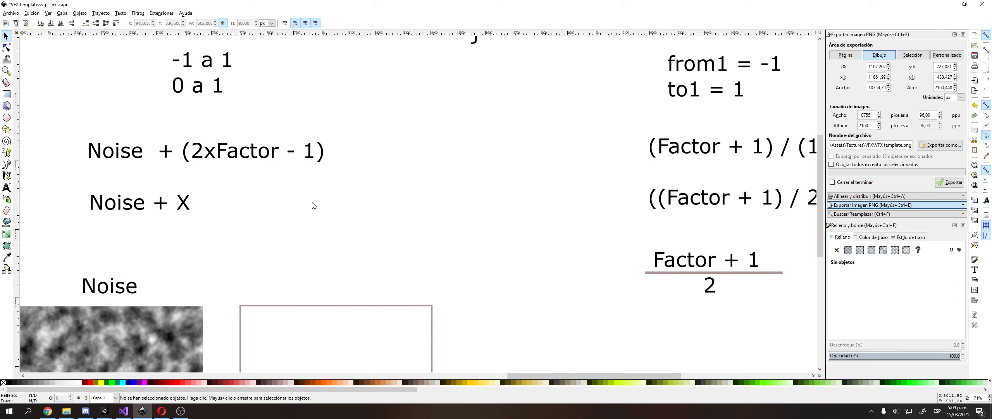
{"action": "scroll", "coordinate": [268, 184], "scroll_direction": "right", "scroll_amount": 1, "text": "shift"}
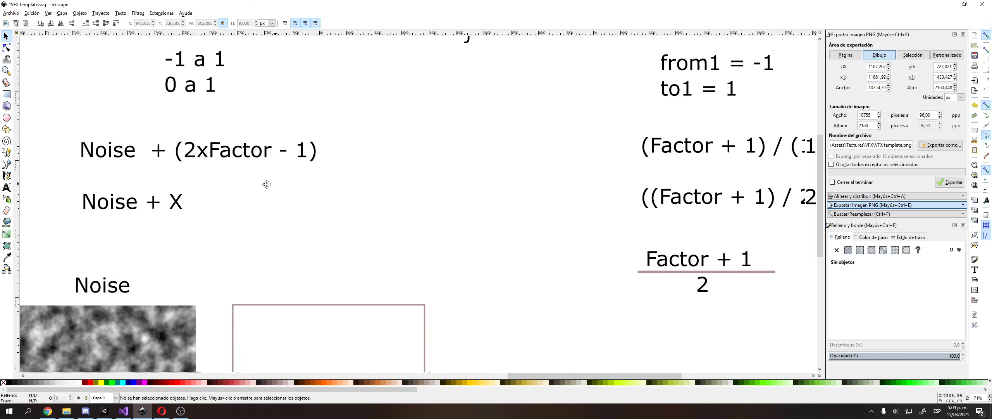
{"action": "double_click", "coordinate": [224, 154]}
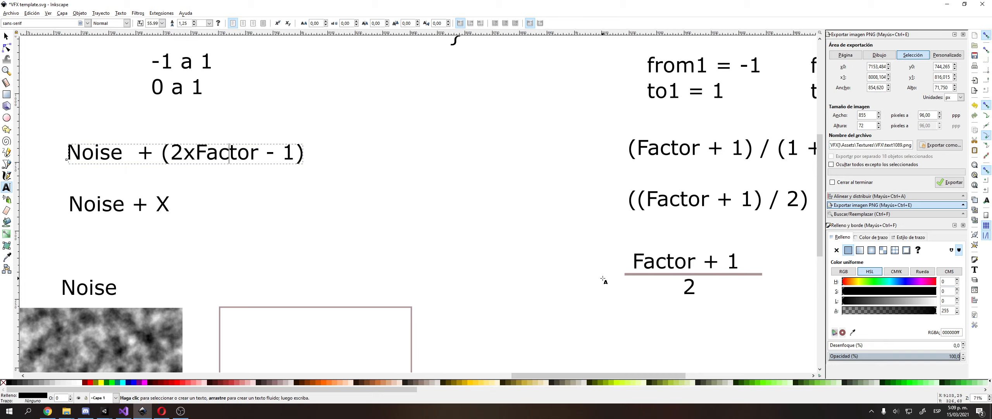
{"action": "middle_click_drag", "start_coordinate": [604, 279], "coordinate": [450, 283]}
{"action": "double_click", "coordinate": [503, 270]}
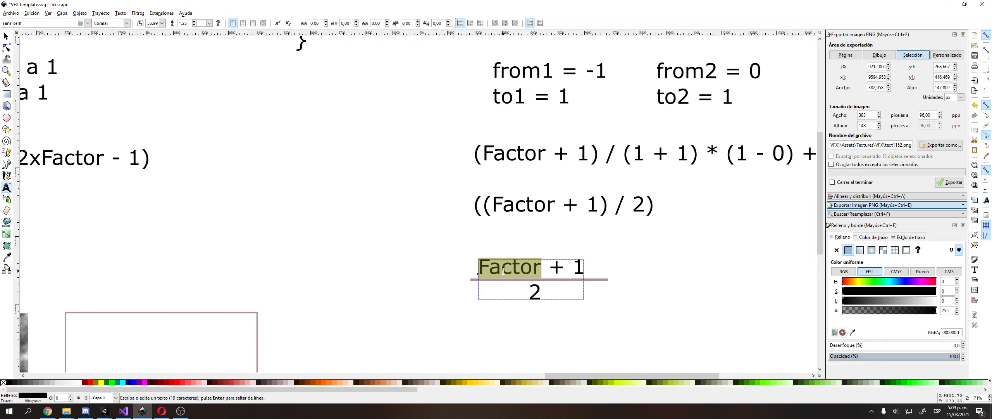
{"action": "middle_click_drag", "start_coordinate": [413, 235], "coordinate": [351, 262]}
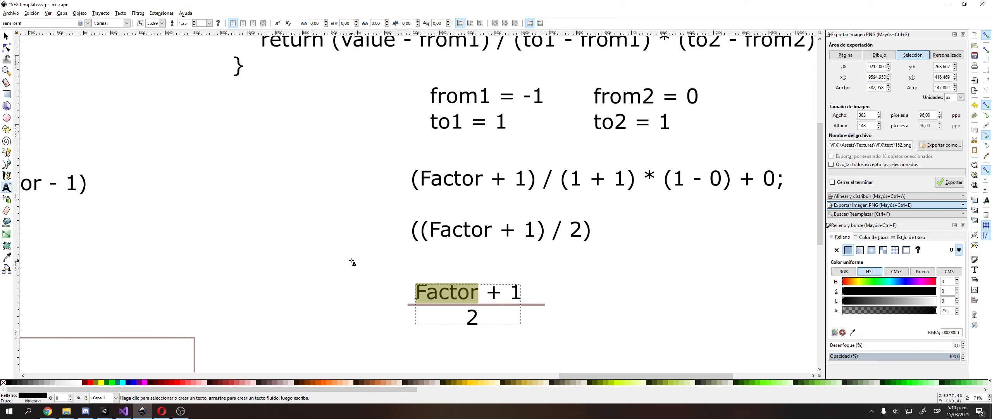
{"action": "scroll", "coordinate": [351, 263], "scroll_direction": "down", "scroll_amount": 2, "text": "ctrl"}
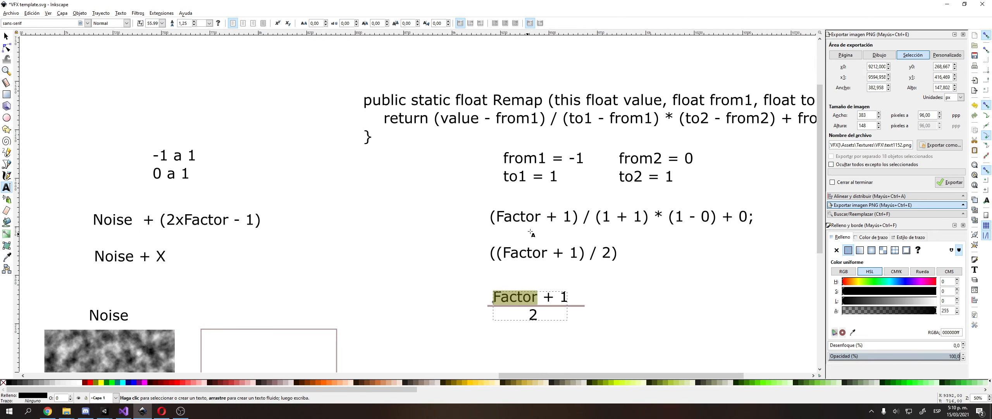
Undo the fraction bar and the '2'.
{"action": "key", "text": "F1"}
{"action": "middle_click_drag", "start_coordinate": [400, 248], "coordinate": [327, 278]}
{"action": "left_click", "coordinate": [453, 242]}
{"action": "key", "text": "ctrl+z"}
{"action": "key", "text": "ctrl+z"}
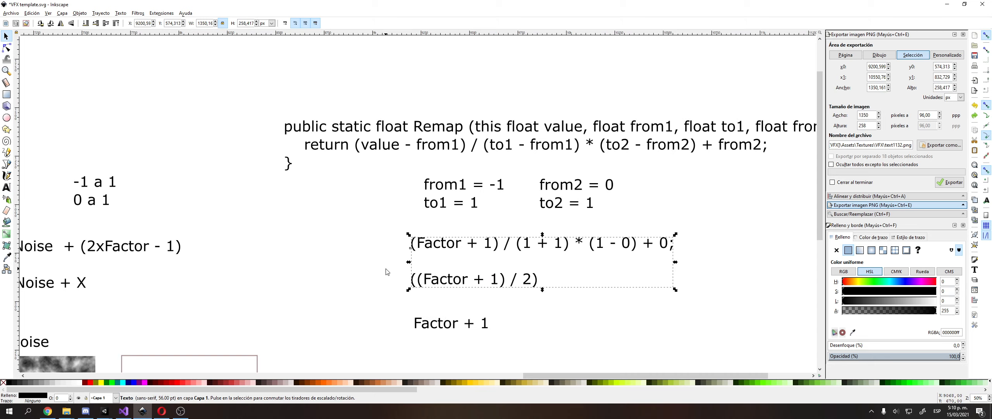
Select the Remap return expression and the substituted formula lines for comparison.
{"action": "double_click", "coordinate": [357, 146]}
{"action": "key", "text": "shift+End"}
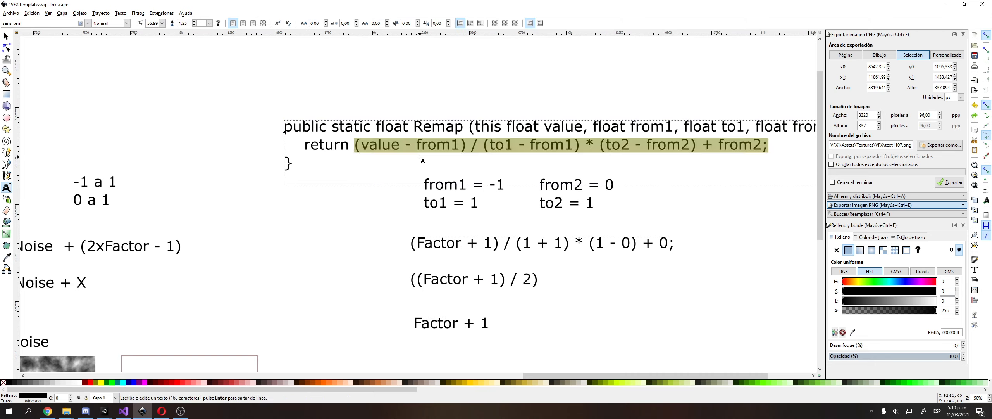
{"action": "left_click", "coordinate": [413, 243]}
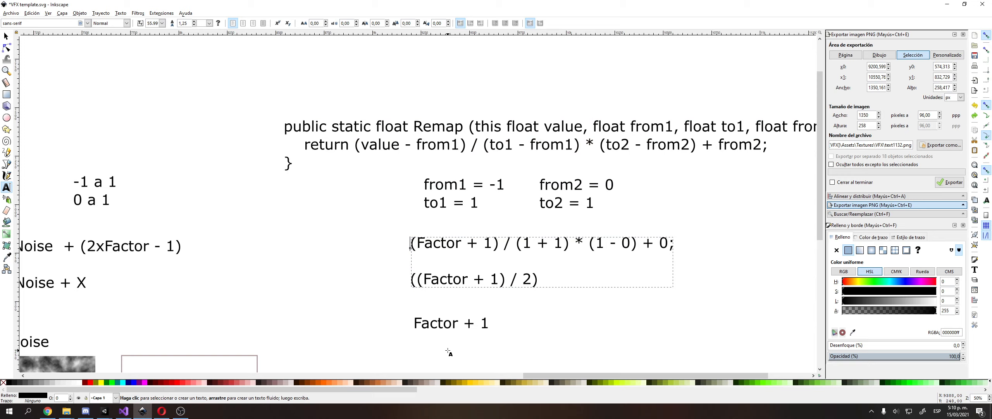
{"action": "key", "text": "shift+End"}
{"action": "key", "text": "shift+Down"}
{"action": "key", "text": "shift+Down"}
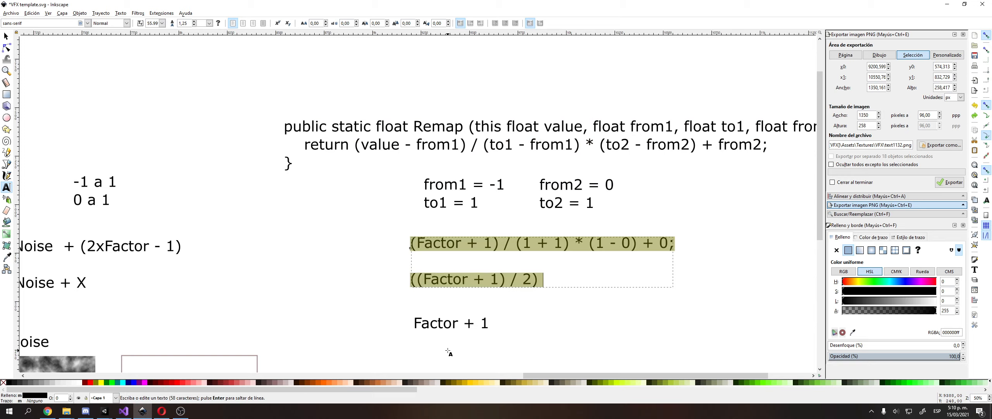
{"action": "key", "text": "Escape"}
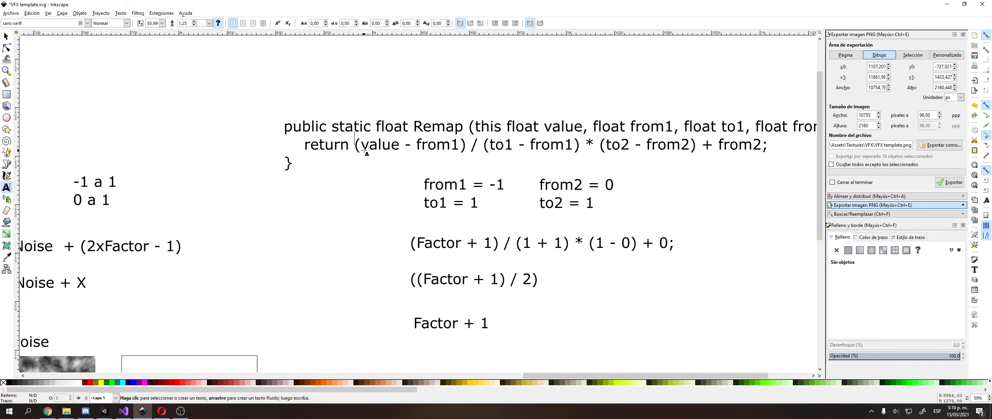
Copy the Remap return expression and paste it as separate text above the code.
{"action": "left_click", "coordinate": [359, 146]}
{"action": "key", "text": "shift+End"}
{"action": "key", "text": "ctrl+c"}
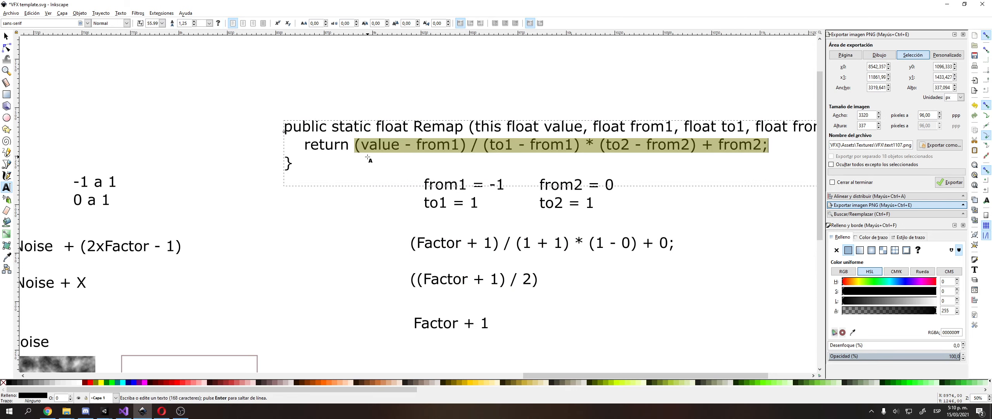
{"action": "scroll", "coordinate": [349, 132], "scroll_direction": "up", "scroll_amount": 2}
{"action": "scroll", "coordinate": [252, 97], "scroll_direction": "right", "scroll_amount": 5, "text": "shift"}
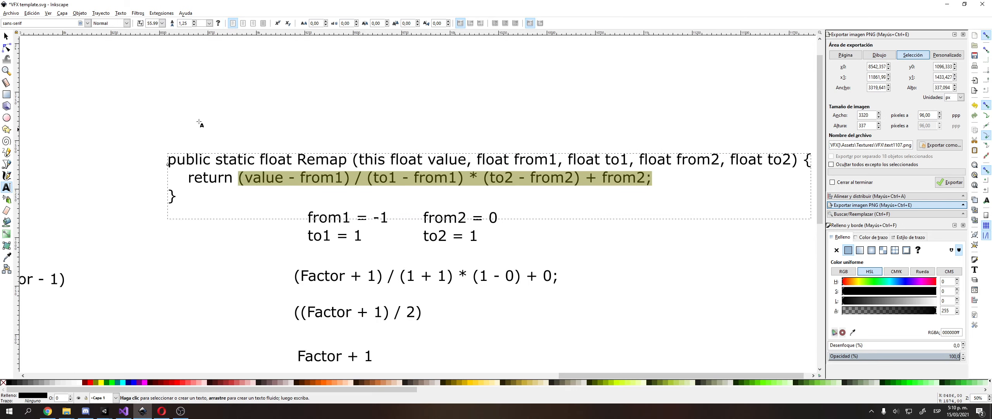
{"action": "left_click", "coordinate": [295, 113]}
{"action": "key", "text": "ctrl+v"}
{"action": "key", "text": "F1"}
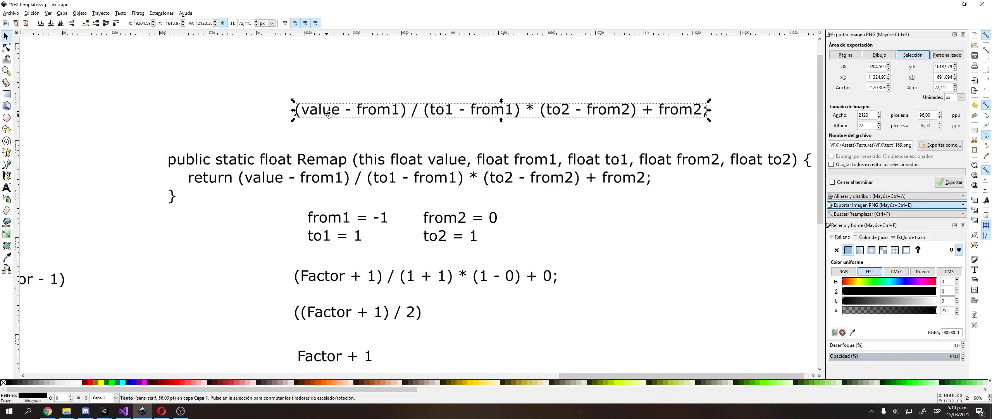
{"action": "middle_click_drag", "start_coordinate": [334, 116], "coordinate": [369, 127]}
{"action": "double_click", "coordinate": [389, 113]}
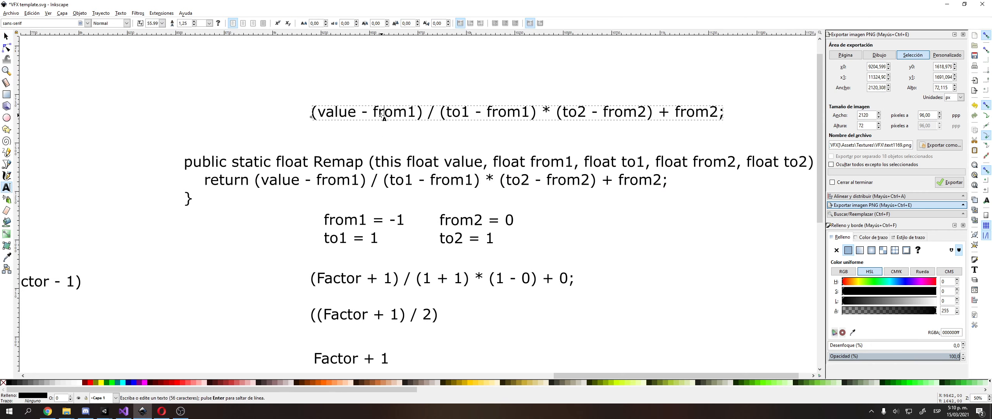
{"action": "triple_click", "coordinate": [390, 112]}
{"action": "double_click", "coordinate": [390, 113]}
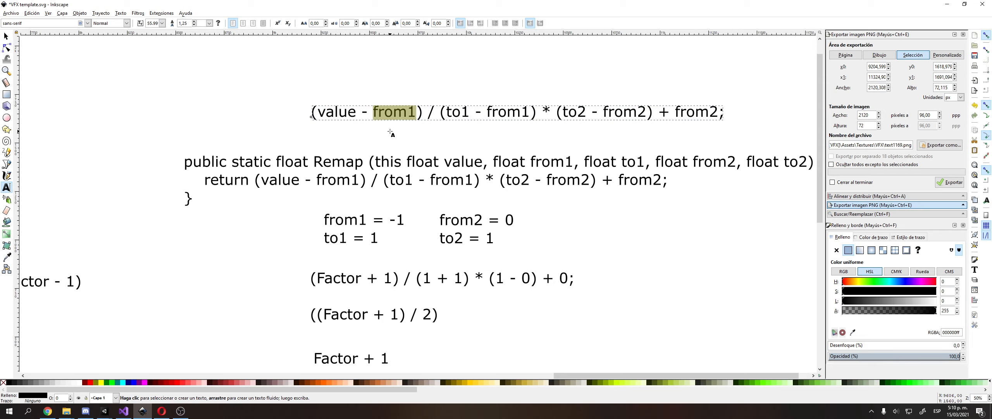
Bring the Unity forum Re-map thread back up in the browser.
{"action": "left_click", "coordinate": [48, 411]}
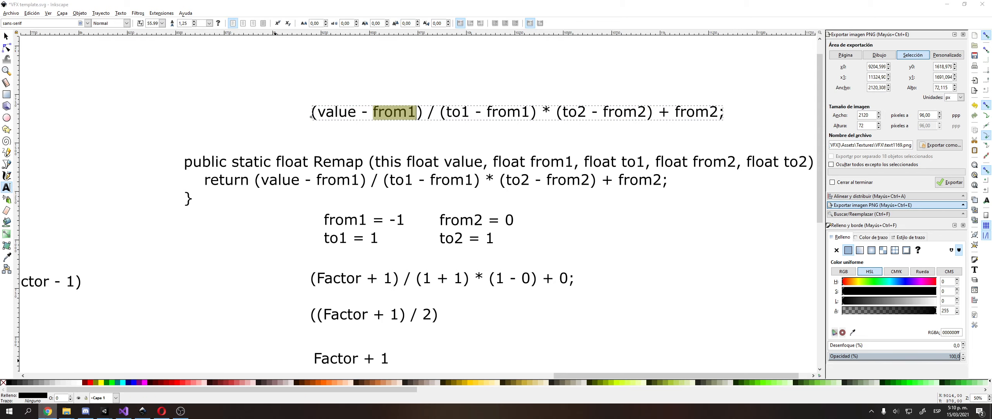
{"action": "left_click", "coordinate": [162, 411]}
{"action": "scroll", "coordinate": [343, 208], "scroll_direction": "up", "scroll_amount": 3}
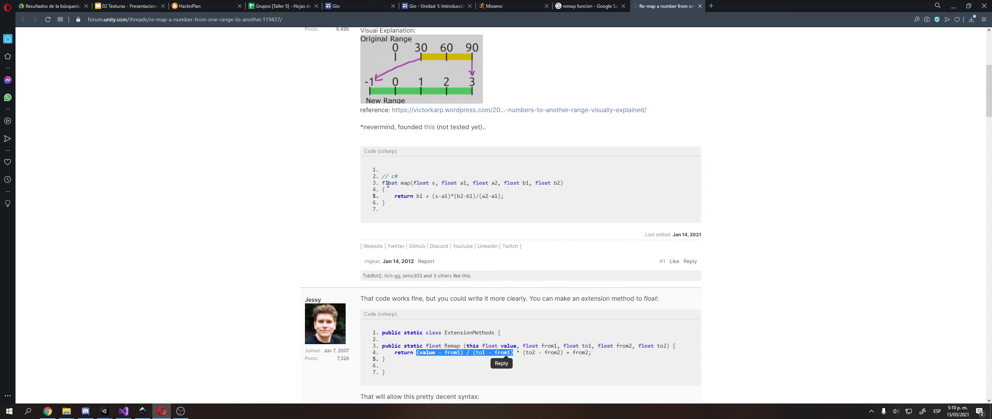
Scroll through the forum's Re-map code reply, then return to the Inkscape formulas.
{"action": "scroll", "coordinate": [394, 181], "scroll_direction": "down", "scroll_amount": 2}
{"action": "scroll", "coordinate": [405, 199], "scroll_direction": "up", "scroll_amount": 5}
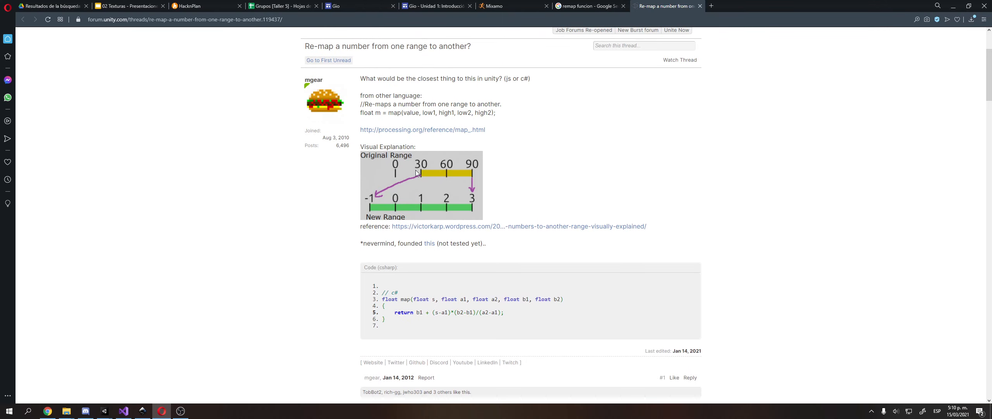
{"action": "scroll", "coordinate": [425, 172], "scroll_direction": "down", "scroll_amount": 3}
{"action": "key", "text": "alt+Tab"}
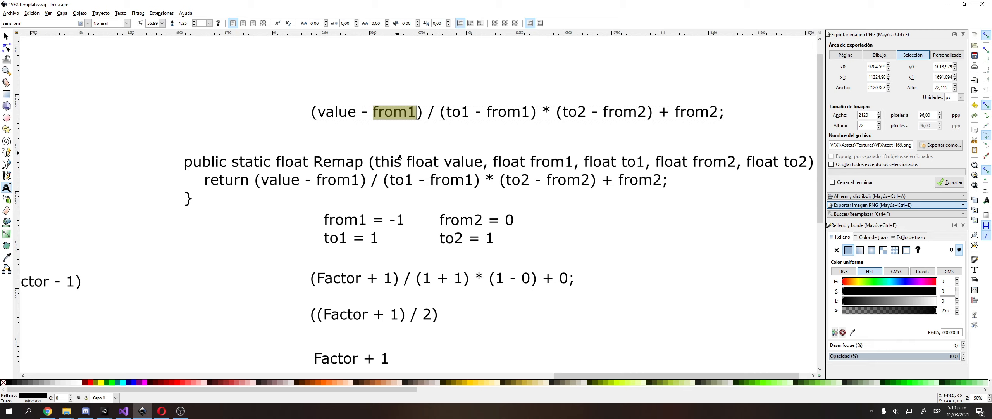
Move the remap formula line upward and duplicate it.
{"action": "key", "text": "F1"}
{"action": "left_click_drag", "start_coordinate": [480, 111], "coordinate": [485, 86]}
{"action": "mouse_move", "coordinate": [496, 111]}
{"action": "left_mouse_down"}
{"action": "mouse_move", "coordinate": [505, 75]}
{"action": "mouse_move", "coordinate": [505, 109]}
{"action": "left_mouse_up"}
{"action": "key", "text": "ctrl+d"}
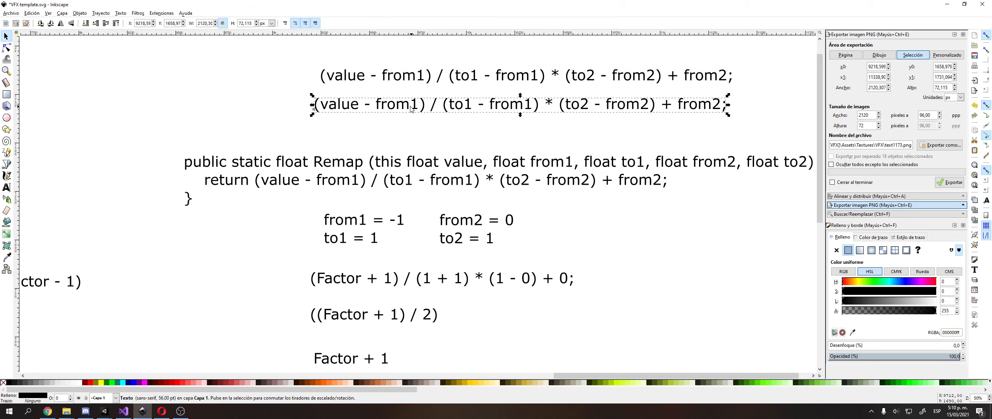
In the copy, replace '- from1' with '+ 1' to give (value + 1).
{"action": "double_click", "coordinate": [402, 104]}
{"action": "left_click_drag", "start_coordinate": [365, 105], "coordinate": [420, 106]}
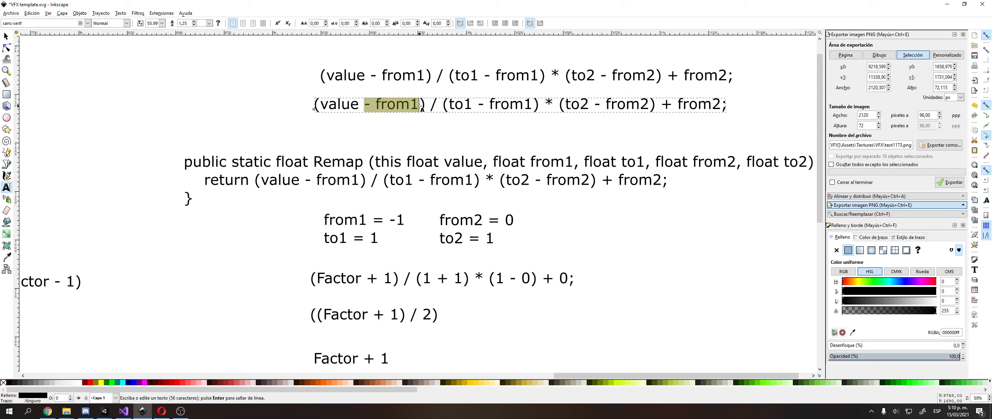
{"action": "type", "text": "+ 1"}
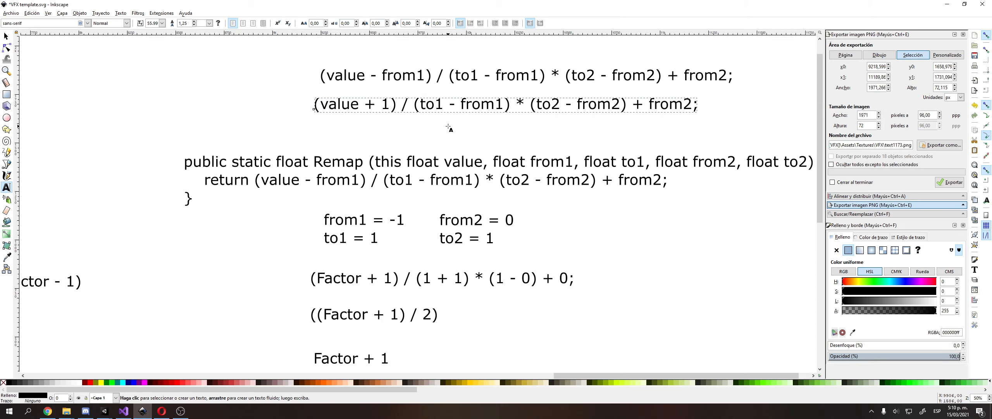
{"action": "scroll", "coordinate": [449, 128], "scroll_direction": "up", "scroll_amount": 2}
Rewrite the copy's divisor from (to1 - from1) to (1 + 1).
{"action": "key", "text": "shift+Right"}
{"action": "key", "text": "shift+Right"}
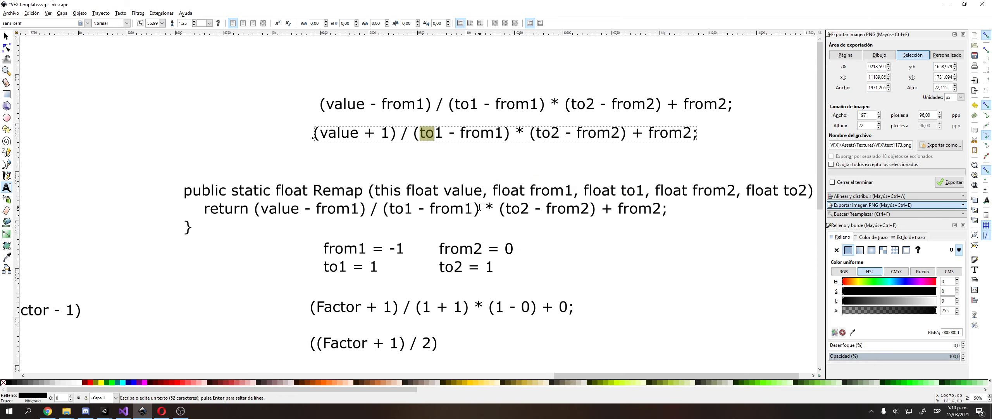
{"action": "key", "text": "Delete"}
{"action": "key", "text": "Right"}
{"action": "key", "text": "Right"}
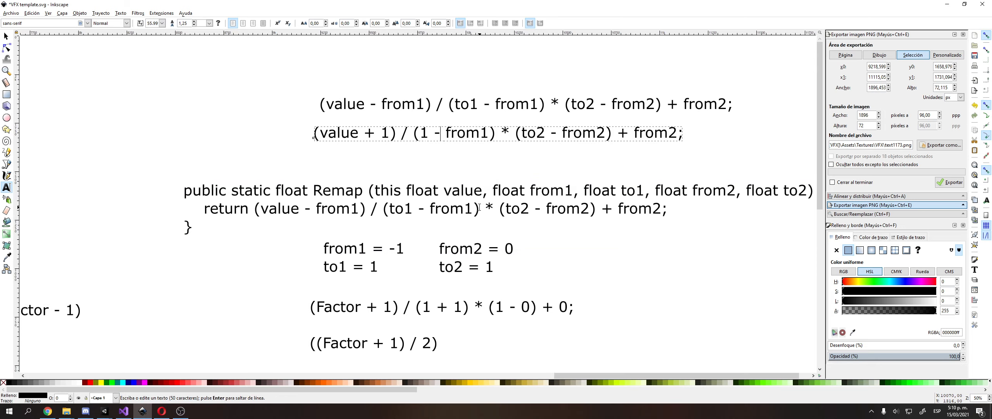
{"action": "key", "text": "Delete"}
{"action": "type", "text": "+"}
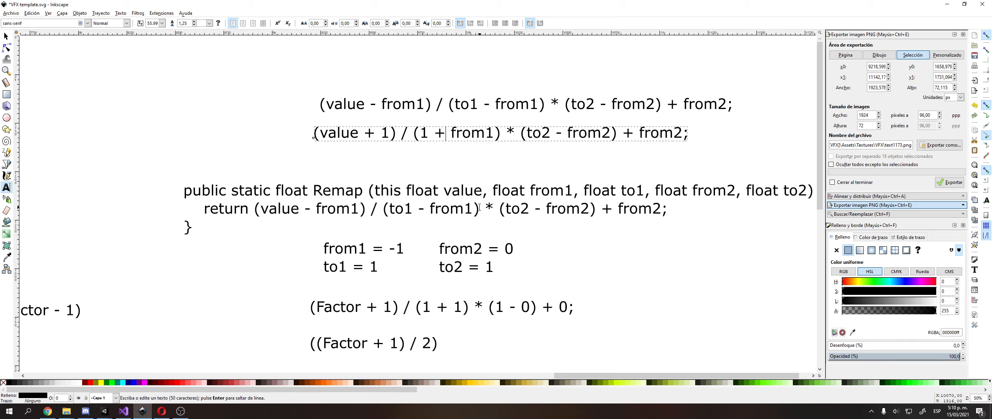
{"action": "key", "text": "Right"}
{"action": "key", "text": "shift+Right"}
{"action": "key", "text": "shift+Right"}
{"action": "key", "text": "shift+Right"}
{"action": "key", "text": "shift+Right"}
{"action": "key", "text": "shift+Right"}
{"action": "type", "text": "1"}
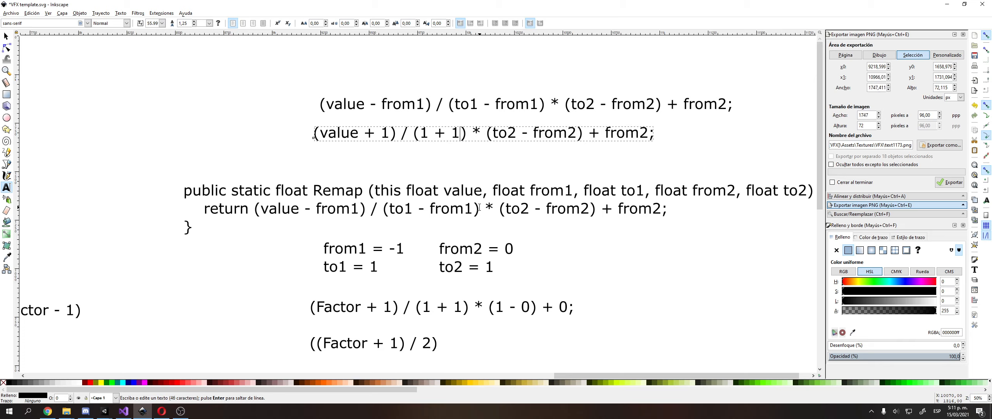
Substitute the remaining ranges so the copy ends with * (1 - 0) + 0.
{"action": "key", "text": "shift+Right"}
{"action": "key", "text": "shift+Right"}
{"action": "key", "text": "shift+Right"}
{"action": "type", "text": "1"}
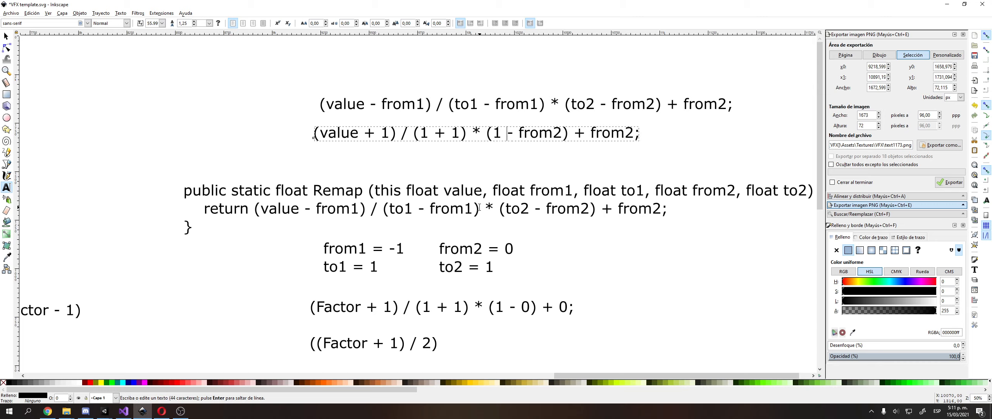
{"action": "key", "text": "shift+Right"}
{"action": "key", "text": "shift+Right"}
{"action": "key", "text": "shift+Right"}
{"action": "key", "text": "shift+Right"}
{"action": "key", "text": "shift+Right"}
{"action": "key", "text": "shift+Right"}
{"action": "type", "text": "0"}
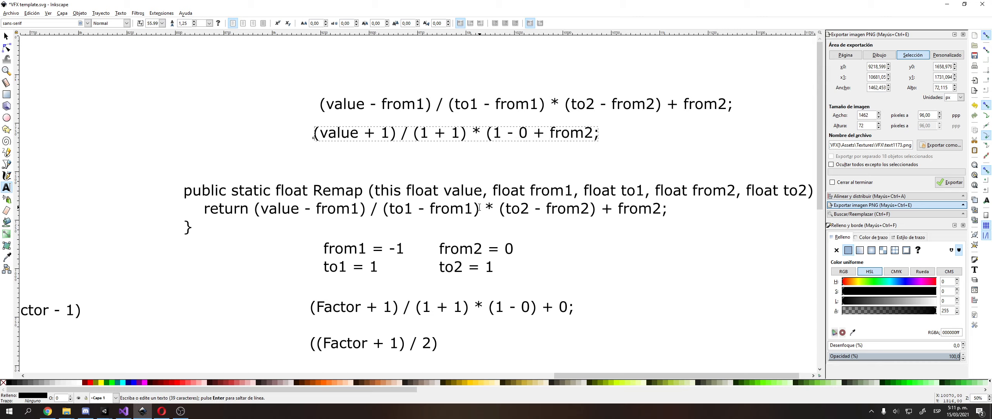
{"action": "type", "text": ")"}
{"action": "key", "text": "Right"}
{"action": "key", "text": "Right"}
{"action": "key", "text": "Right"}
{"action": "key", "text": "shift+Right"}
{"action": "key", "text": "shift+Right"}
{"action": "key", "text": "shift+Right"}
{"action": "key", "text": "shift+Right"}
{"action": "key", "text": "shift+Right"}
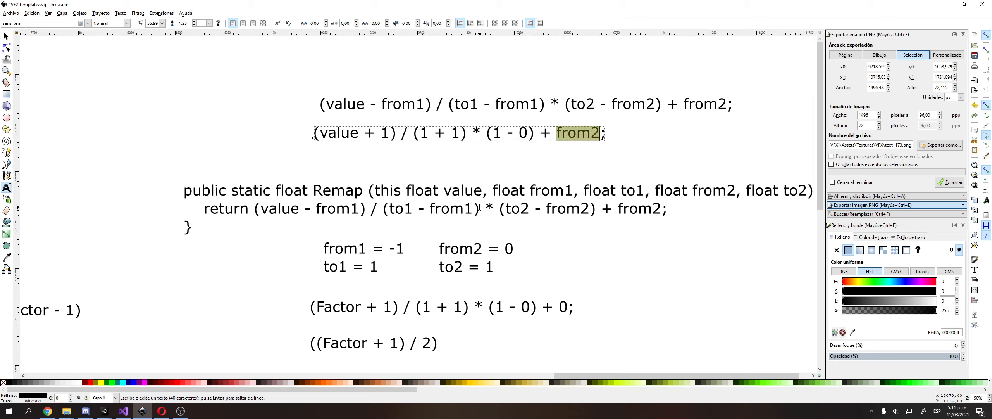
{"action": "type", "text": "0"}
{"action": "key", "text": "Left"}
{"action": "key", "text": "Left"}
{"action": "key", "text": "Left"}
{"action": "key", "text": "Left"}
{"action": "key", "text": "Left"}
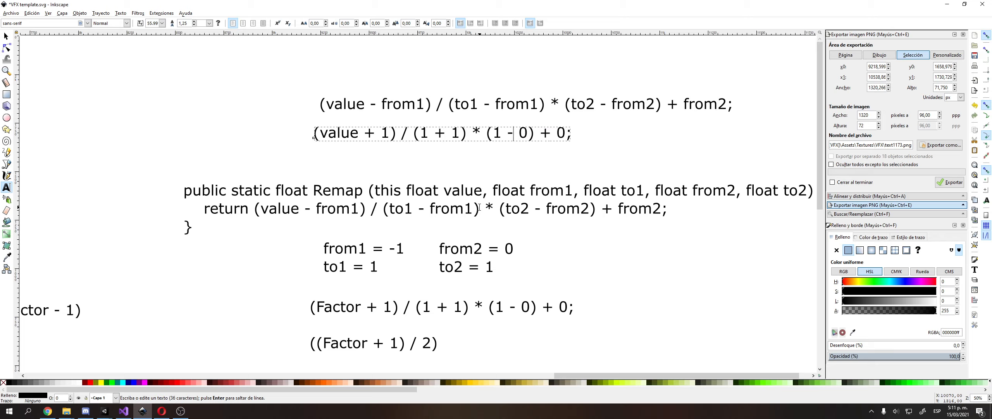
{"action": "key", "text": "Left"}
{"action": "key", "text": "Left"}
{"action": "key", "text": "Left"}
{"action": "key", "text": "Left"}
{"action": "key", "text": "Left"}
{"action": "key", "text": "Left"}
{"action": "key", "text": "Left"}
{"action": "key", "text": "Left"}
{"action": "key", "text": "Left"}
{"action": "key", "text": "Left"}
{"action": "key", "text": "Left"}
{"action": "key", "text": "Left"}
{"action": "key", "text": "Left"}
{"action": "key", "text": "Left"}
{"action": "key", "text": "Left"}
{"action": "key", "text": "Left"}
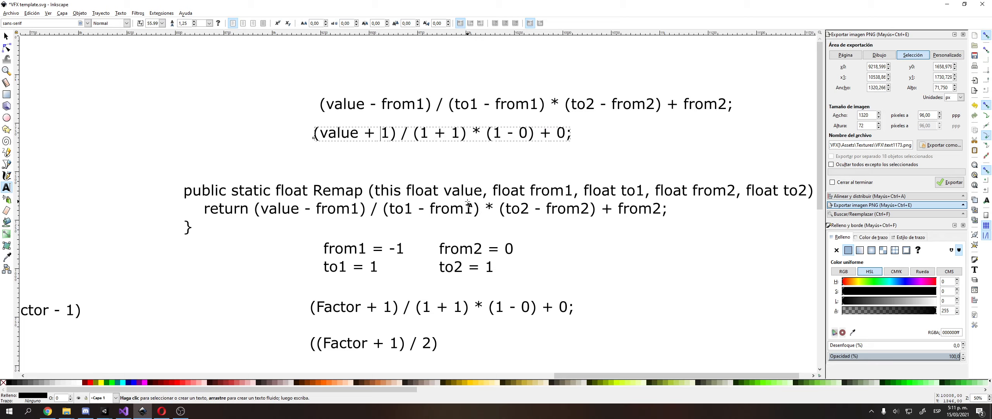
{"action": "mouse_move", "coordinate": [437, 210]}
{"action": "middle_mouse_down"}
{"action": "mouse_move", "coordinate": [458, 212]}
{"action": "mouse_move", "coordinate": [405, 198]}
{"action": "middle_mouse_up"}
{"action": "key", "text": "F1"}
{"action": "middle_click_drag", "start_coordinate": [519, 241], "coordinate": [785, 293]}
{"action": "left_click", "coordinate": [332, 171]}
{"action": "middle_click_drag", "start_coordinate": [340, 232], "coordinate": [359, 131]}
{"action": "middle_click_drag", "start_coordinate": [551, 141], "coordinate": [504, 114]}
{"action": "scroll", "coordinate": [504, 114], "scroll_direction": "right", "scroll_amount": 5}
{"action": "scroll", "coordinate": [504, 115], "scroll_direction": "up", "scroll_amount": 2}
{"action": "mouse_move", "coordinate": [565, 91]}
{"action": "left_mouse_down"}
{"action": "mouse_move", "coordinate": [576, 89]}
{"action": "mouse_move", "coordinate": [572, 97]}
{"action": "left_mouse_up"}
{"action": "middle_click_drag", "start_coordinate": [138, 262], "coordinate": [231, 231]}
{"action": "left_click", "coordinate": [231, 230]}
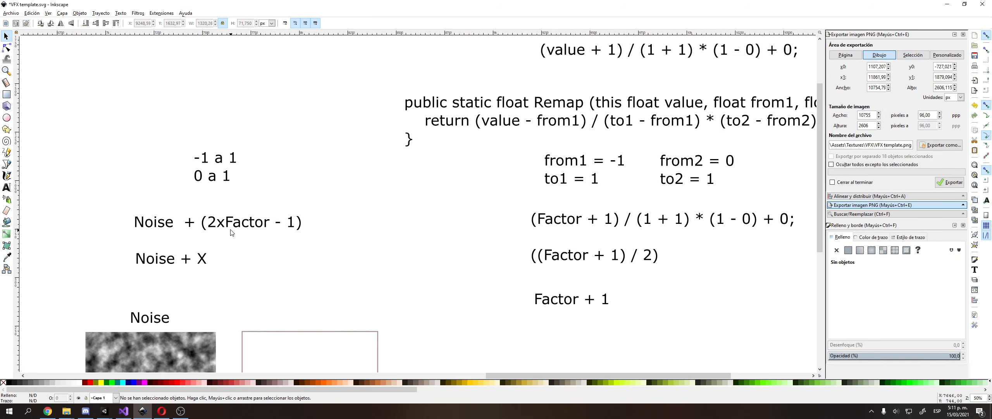
{"action": "double_click", "coordinate": [227, 230]}
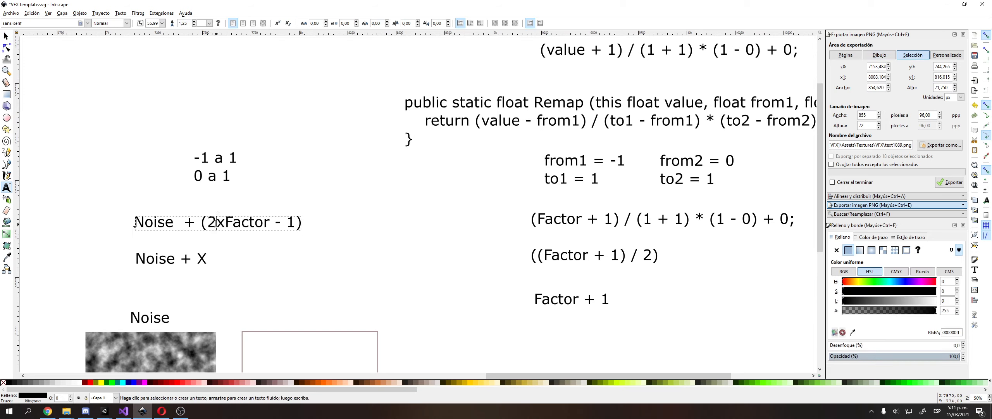
{"action": "left_click", "coordinate": [209, 222]}
{"action": "left_click_drag", "start_coordinate": [209, 222], "coordinate": [300, 221]}
{"action": "key", "text": "F1"}
{"action": "double_click", "coordinate": [254, 225]}
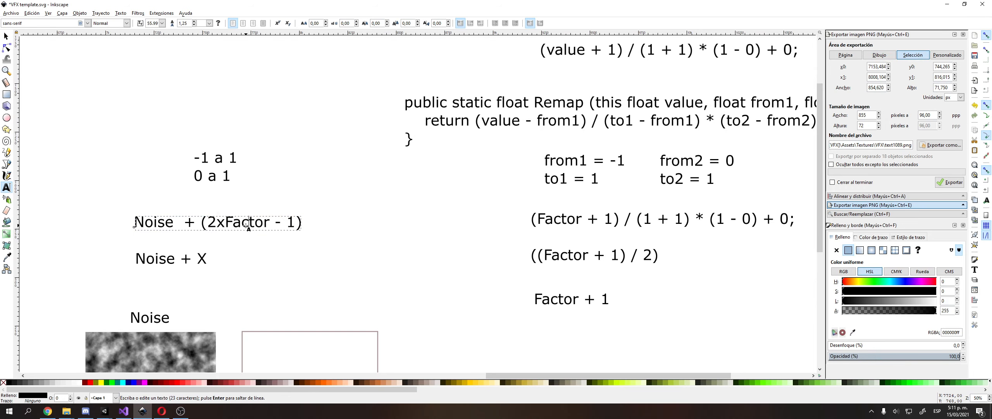
{"action": "key", "text": "ctrl+a"}
{"action": "left_click", "coordinate": [205, 181]}
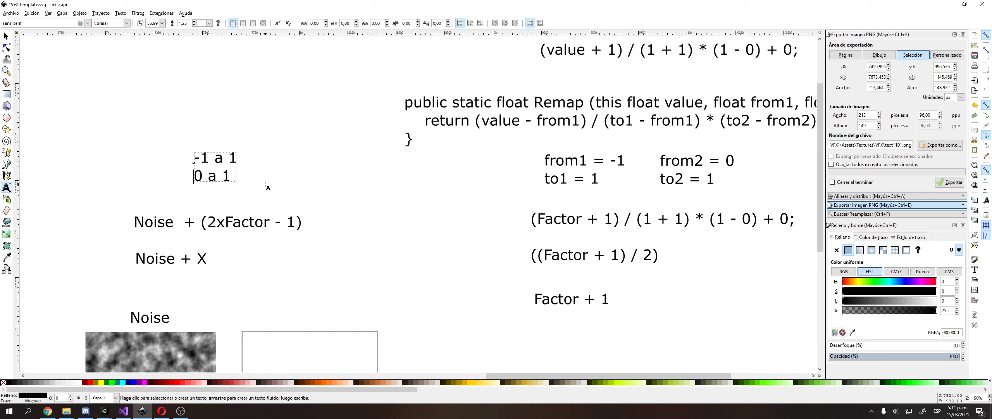
{"action": "key", "text": "F1"}
{"action": "middle_click_drag", "start_coordinate": [325, 172], "coordinate": [418, 171]}
{"action": "scroll", "coordinate": [245, 186], "scroll_direction": "down", "scroll_amount": 1, "text": "ctrl"}
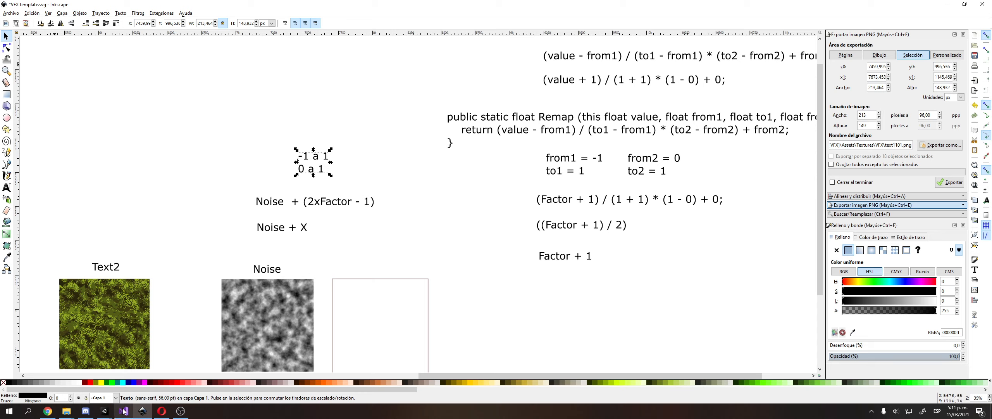
{"action": "left_click", "coordinate": [107, 410]}
{"action": "left_click", "coordinate": [132, 383]}
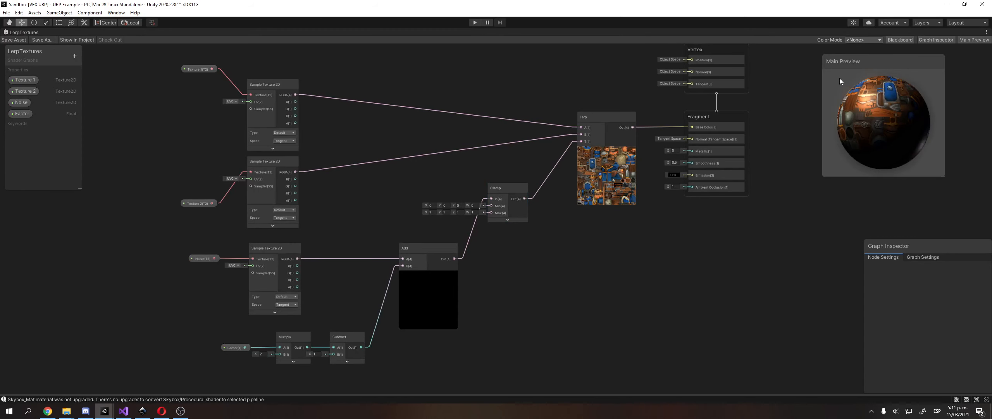
Restore the multi-panel layout and create a material from the LerpTextures shader graph.
{"action": "left_click", "coordinate": [987, 32]}
{"action": "left_click", "coordinate": [961, 40]}
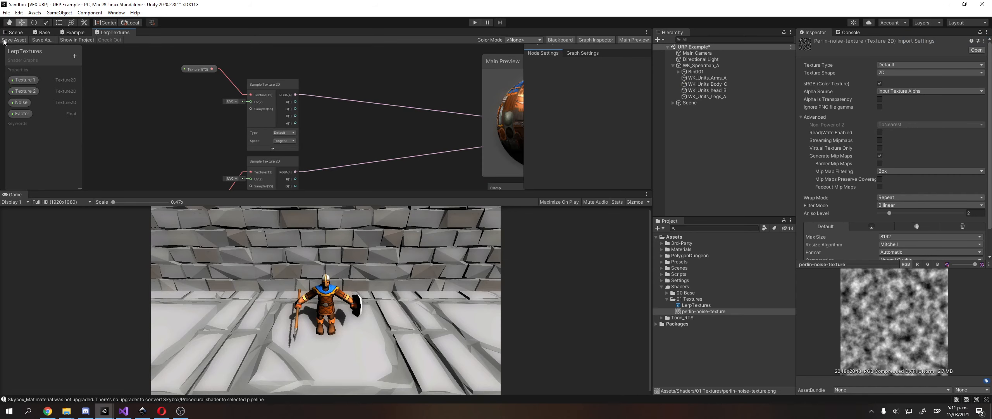
{"action": "left_click", "coordinate": [14, 33]}
{"action": "left_click", "coordinate": [705, 305]}
{"action": "right_click", "coordinate": [705, 305]}
{"action": "mouse_move", "coordinate": [777, 100]}
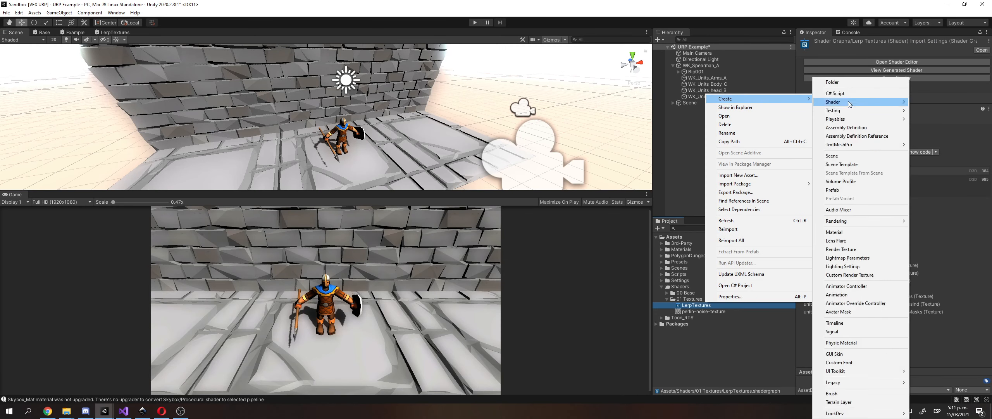
{"action": "left_click", "coordinate": [835, 232]}
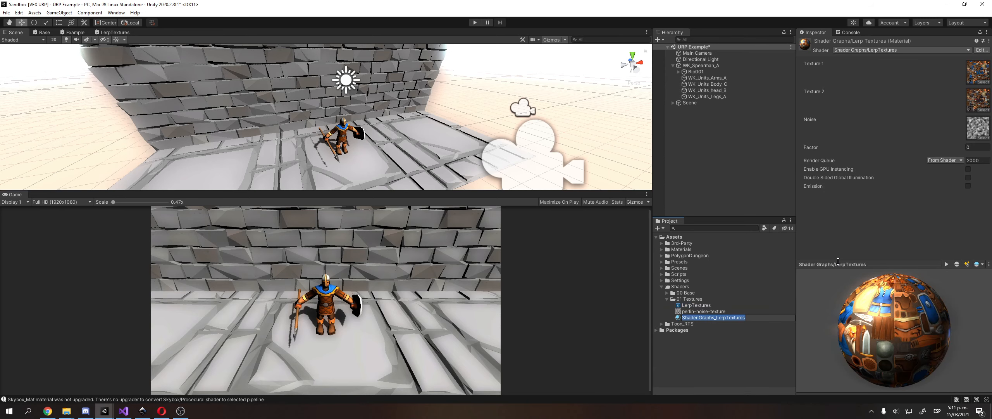
{"action": "key", "text": "Return"}
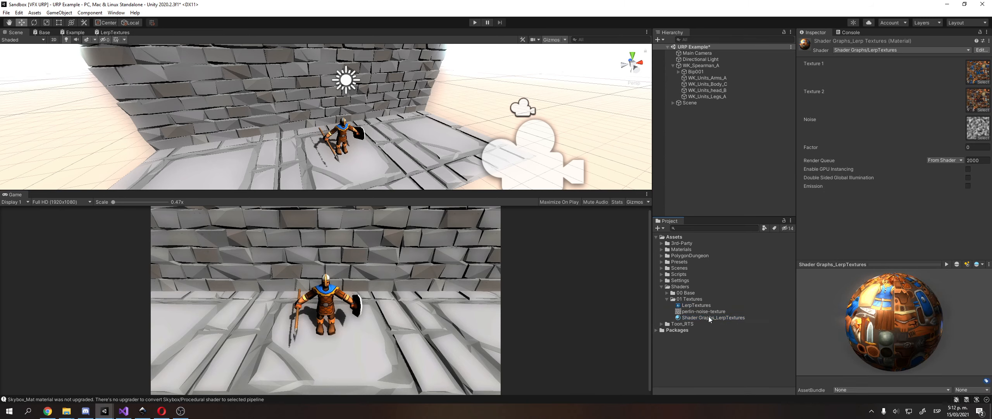
Apply the new material to WK_Units_Arms_A and WK_Units_head_B.
{"action": "left_click_drag", "start_coordinate": [717, 317], "coordinate": [707, 79]}
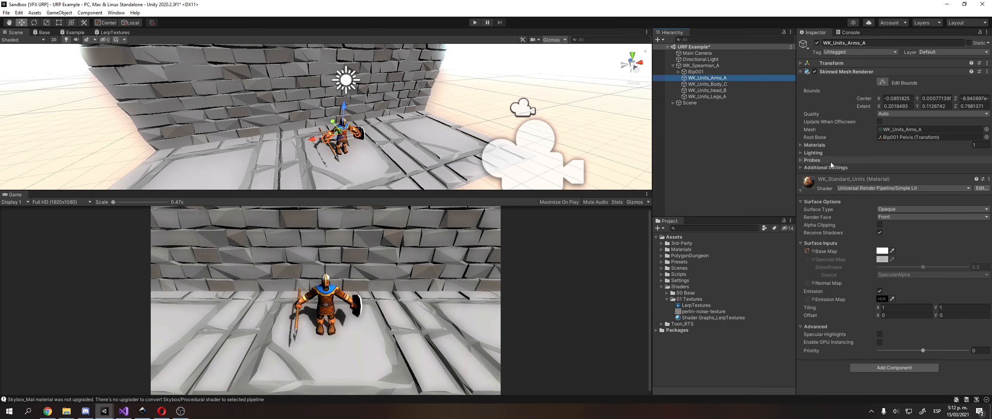
{"action": "left_click_drag", "start_coordinate": [727, 318], "coordinate": [701, 78]}
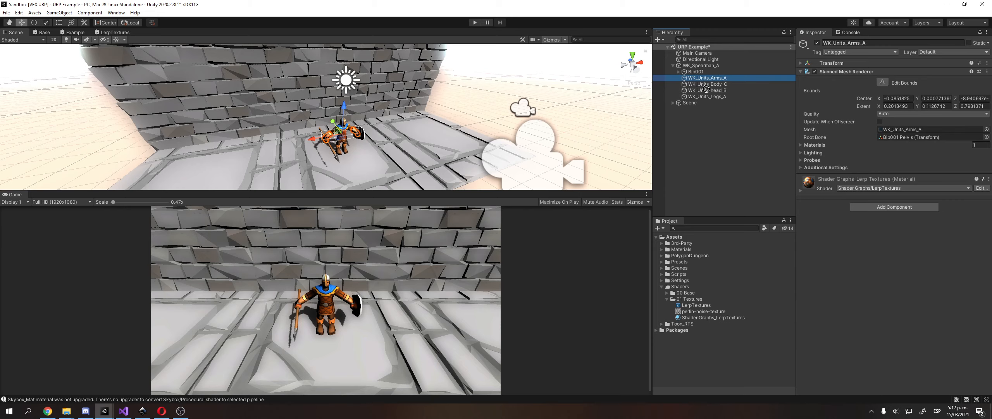
{"action": "left_click_drag", "start_coordinate": [717, 317], "coordinate": [704, 91]}
Raise the material's Factor to about 1.93 in the Inspector.
{"action": "left_click", "coordinate": [709, 317]}
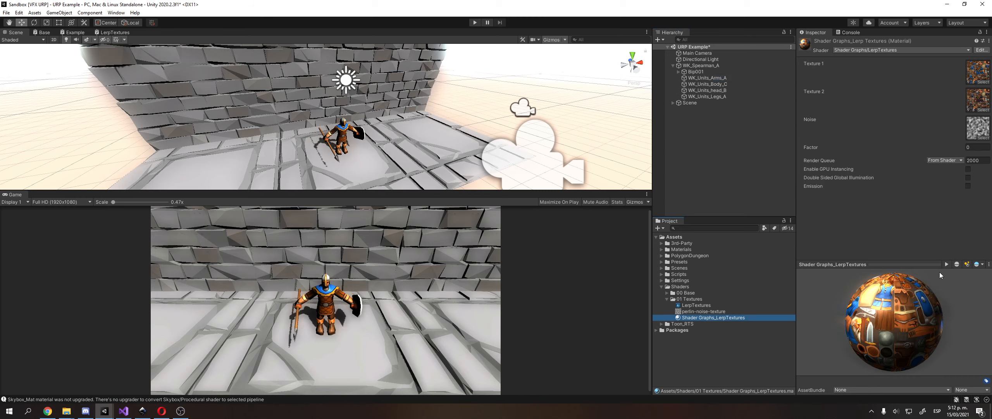
{"action": "mouse_move", "coordinate": [875, 150]}
{"action": "left_mouse_down"}
{"action": "mouse_move", "coordinate": [892, 152]}
{"action": "mouse_move", "coordinate": [882, 152]}
{"action": "left_mouse_up"}
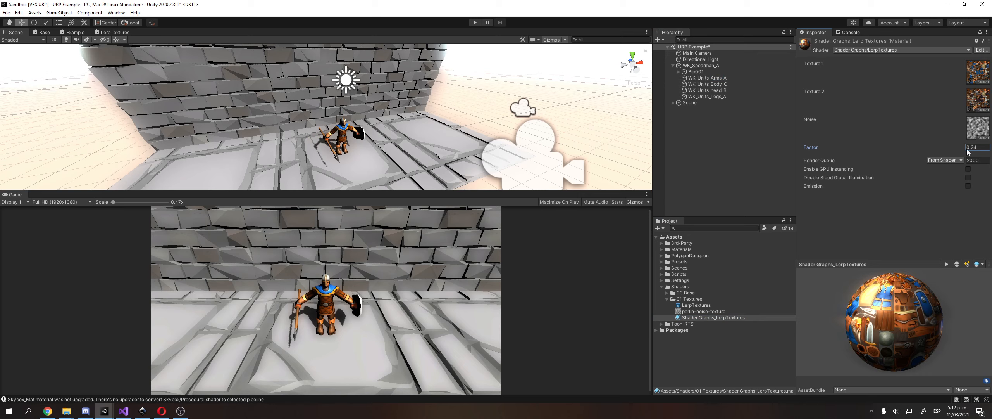
{"action": "left_click_drag", "start_coordinate": [963, 149], "coordinate": [6, 150]}
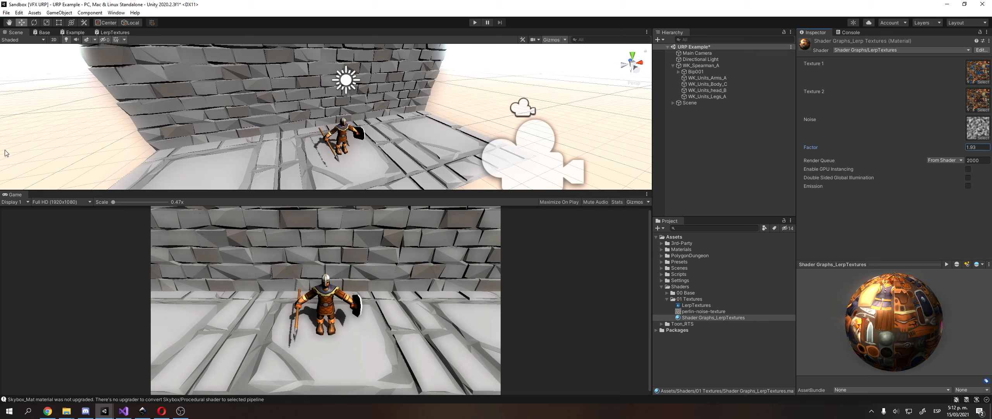
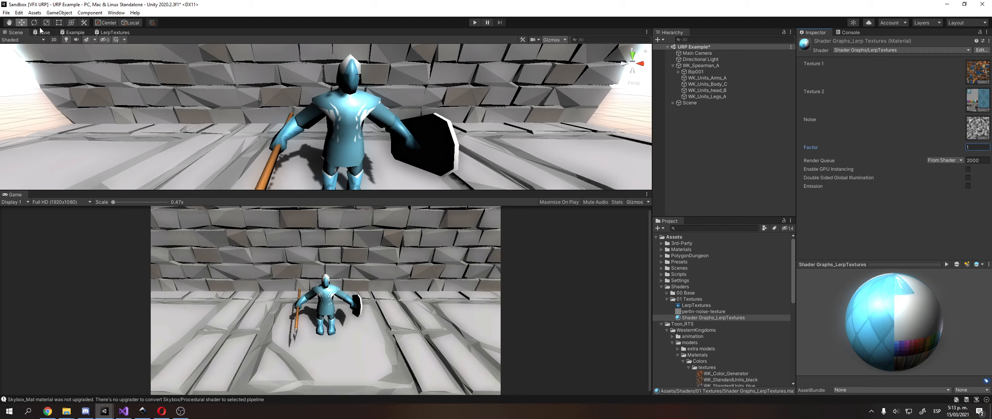
Switch from the scene view to the LerpTextures shader graph tab.
{"action": "left_click", "coordinate": [99, 33]}
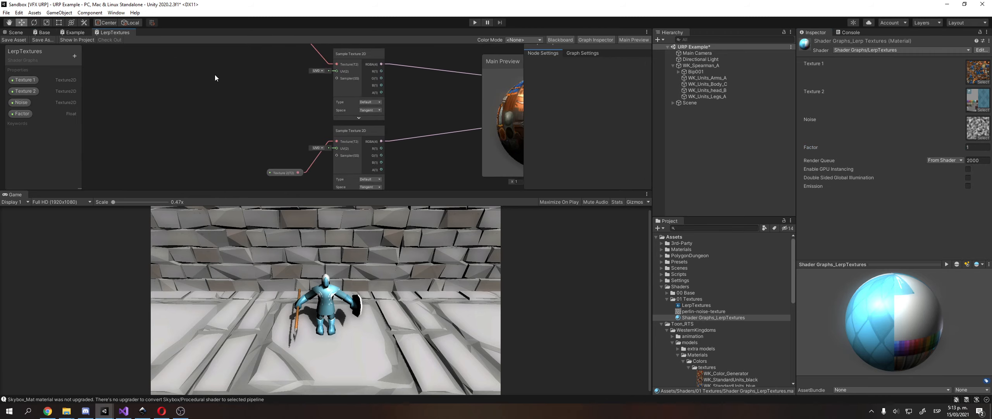
Frame the texture samplers and add a UV node found by searching 'uv'.
{"action": "middle_click_drag", "start_coordinate": [203, 83], "coordinate": [225, 49]}
{"action": "scroll", "coordinate": [230, 98], "scroll_direction": "up", "scroll_amount": 3}
{"action": "middle_click_drag", "start_coordinate": [207, 106], "coordinate": [232, 108]}
{"action": "scroll", "coordinate": [182, 111], "scroll_direction": "down", "scroll_amount": 1}
{"action": "right_click", "coordinate": [233, 108]}
{"action": "left_click", "coordinate": [241, 112]}
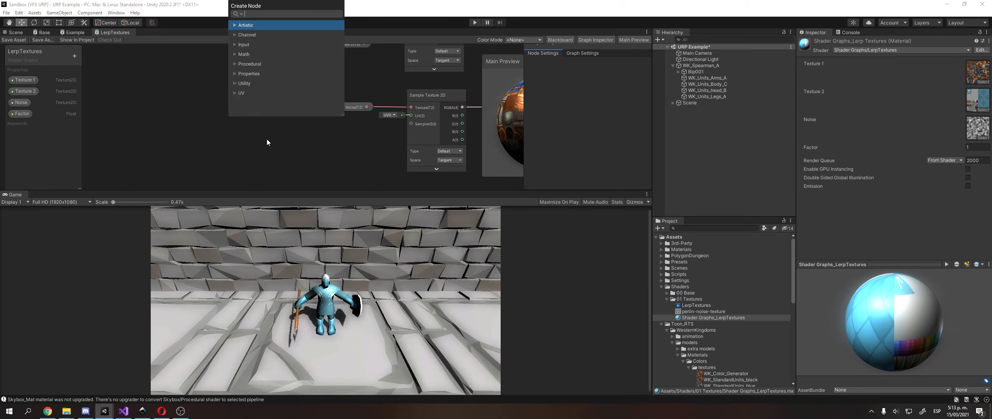
{"action": "type", "text": "uv"}
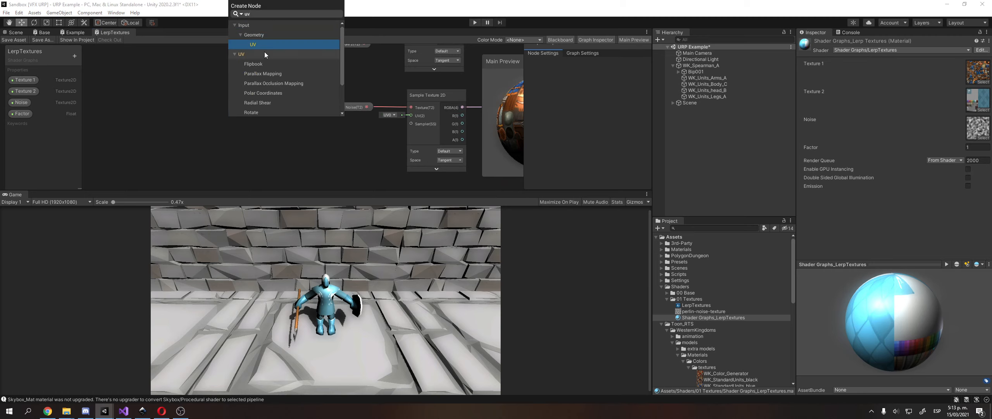
{"action": "left_click", "coordinate": [264, 46]}
Add a Tiling And Offset node by searching 'til', then delete the UV node.
{"action": "middle_click_drag", "start_coordinate": [303, 133], "coordinate": [299, 99]}
{"action": "right_click", "coordinate": [327, 100]}
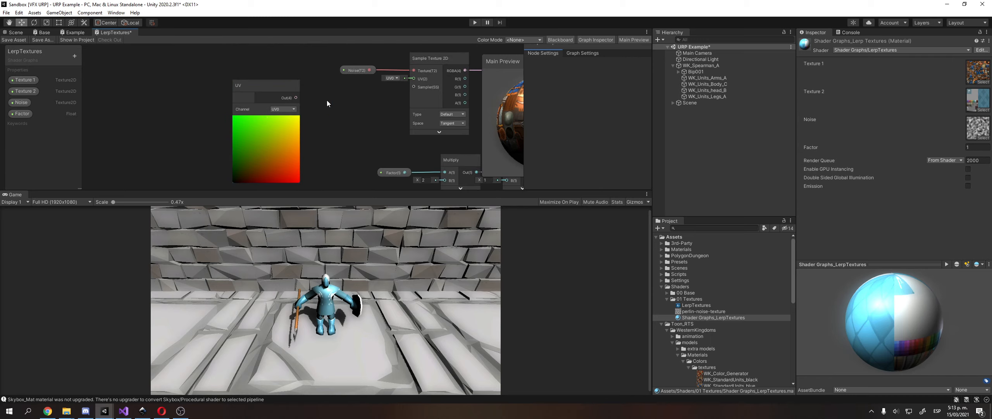
{"action": "left_click", "coordinate": [341, 104]}
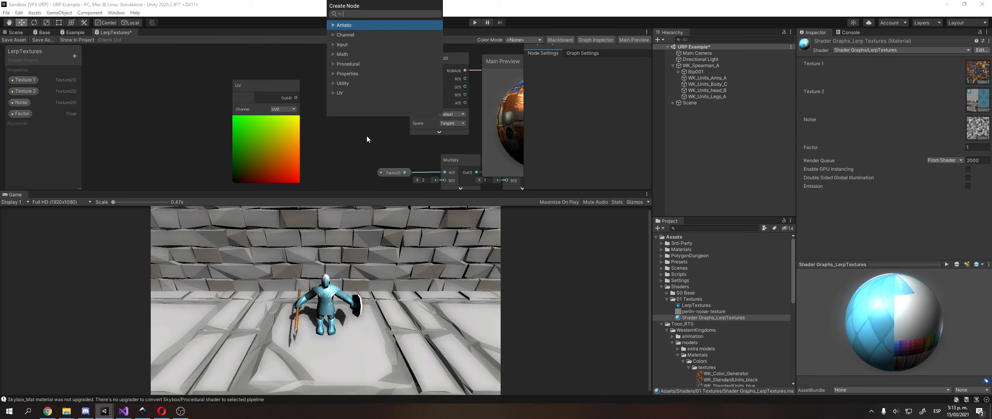
{"action": "type", "text": "uv"}
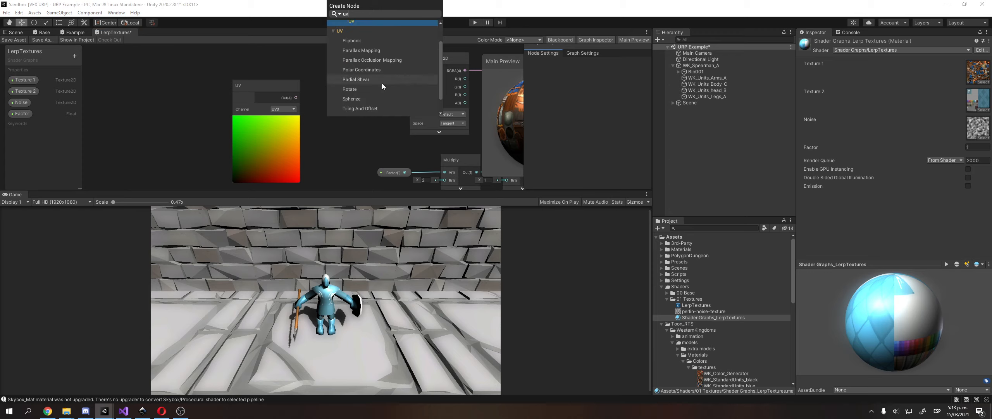
{"action": "key", "text": "BackSpace"}
{"action": "key", "text": "BackSpace"}
{"action": "type", "text": "til"}
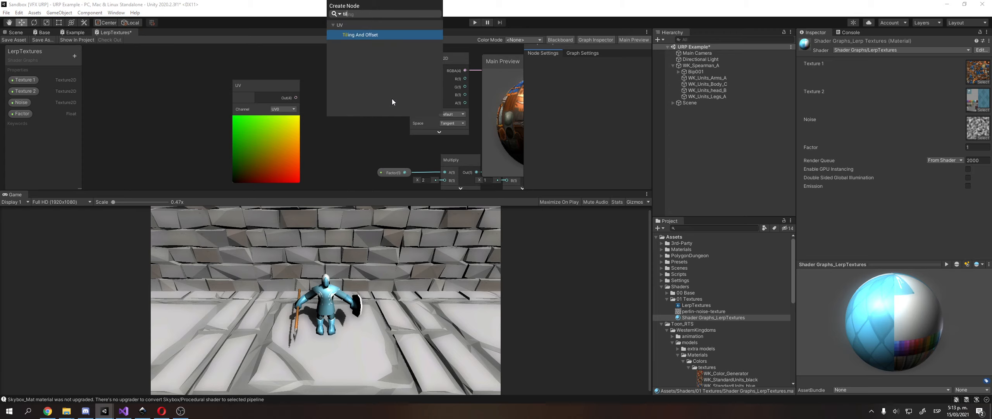
{"action": "key", "text": "Return"}
{"action": "left_click", "coordinate": [261, 88]}
{"action": "key", "text": "Delete"}
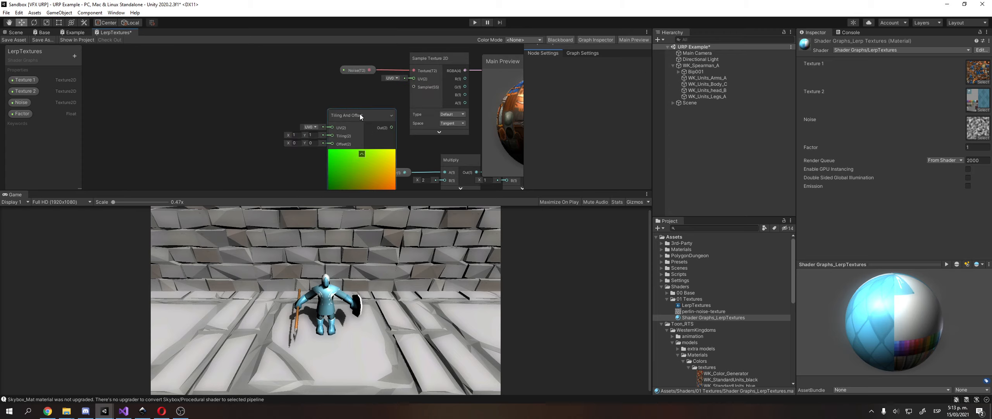
Move the Tiling And Offset node further left and leave room beside it.
{"action": "left_click_drag", "start_coordinate": [360, 115], "coordinate": [452, 103]}
{"action": "scroll", "coordinate": [278, 94], "scroll_direction": "up", "scroll_amount": 2}
{"action": "middle_click_drag", "start_coordinate": [217, 82], "coordinate": [260, 61]}
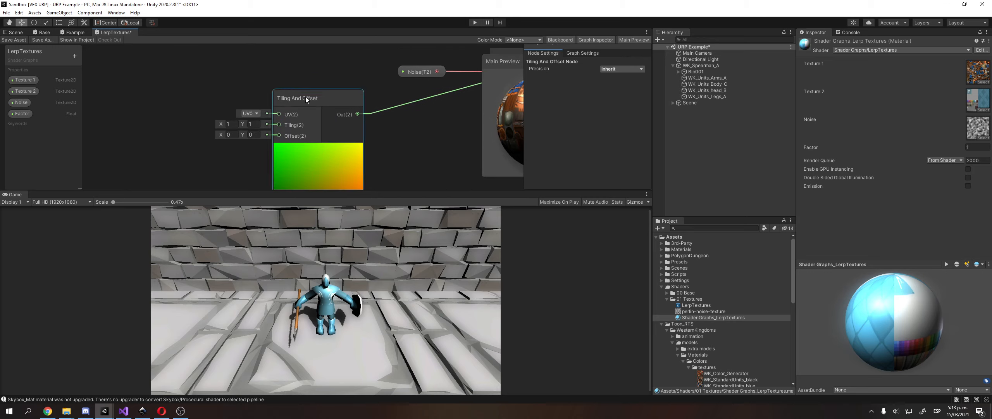
{"action": "right_click", "coordinate": [305, 97]}
{"action": "mouse_move", "coordinate": [372, 198]}
{"action": "left_click", "coordinate": [239, 95]}
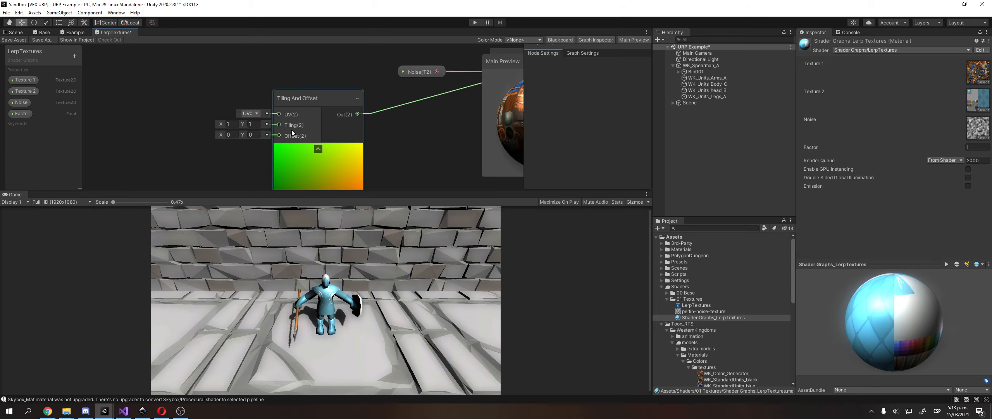
{"action": "middle_click_drag", "start_coordinate": [167, 129], "coordinate": [222, 118]}
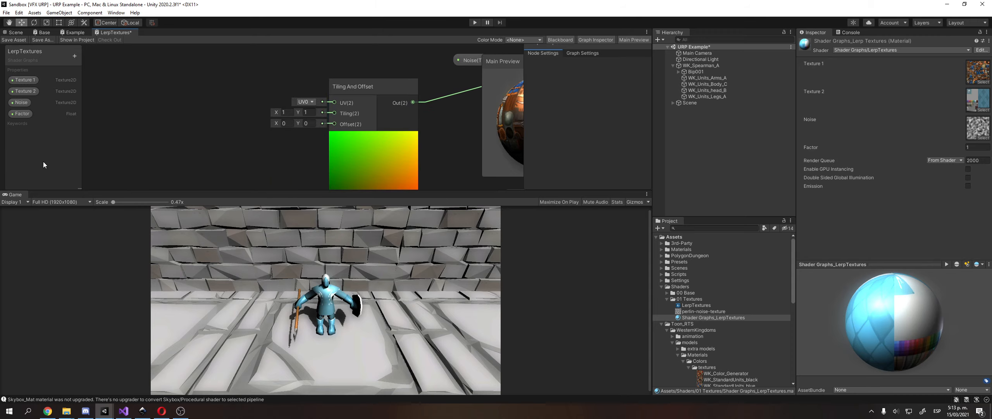
Add two Vector 2 nodes beside the Tiling And Offset node, one below the other.
{"action": "right_click", "coordinate": [166, 134]}
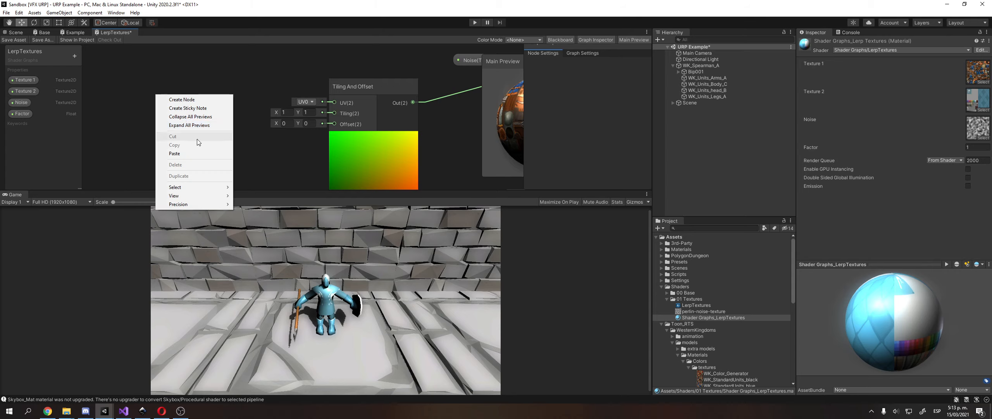
{"action": "left_click", "coordinate": [198, 102]}
{"action": "type", "text": "vec"}
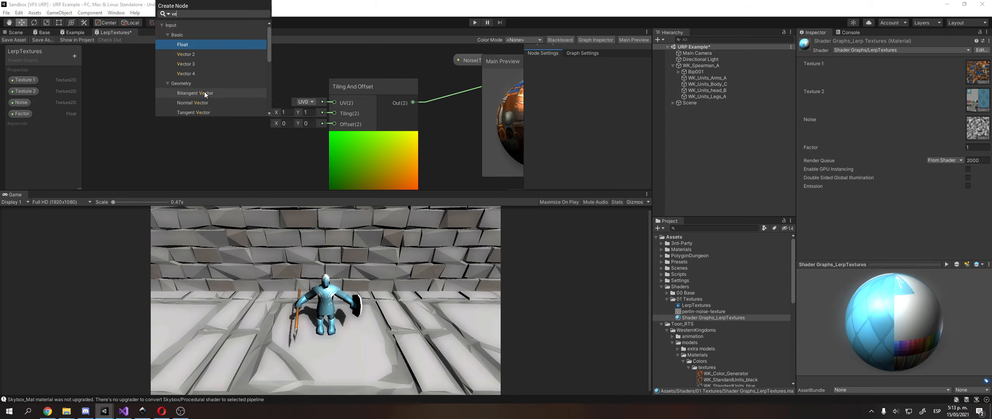
{"action": "double_click", "coordinate": [212, 57]}
{"action": "left_click", "coordinate": [186, 113]}
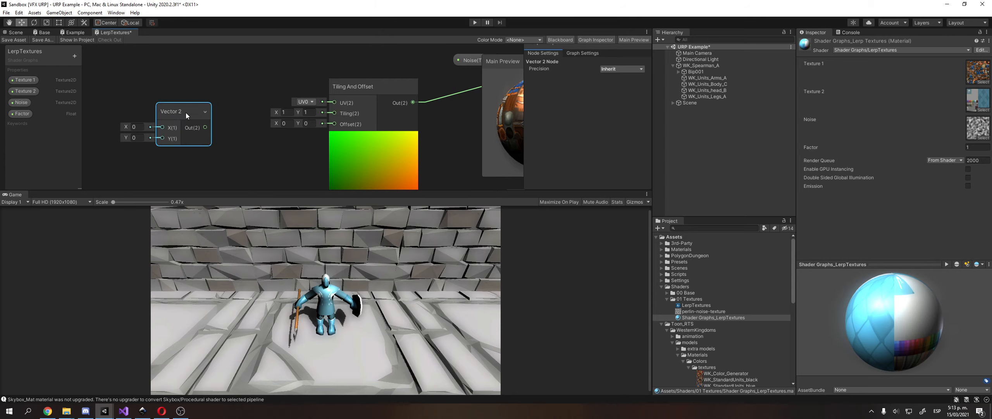
{"action": "left_click_drag", "start_coordinate": [186, 113], "coordinate": [334, 113]}
{"action": "right_click", "coordinate": [206, 145]}
{"action": "left_click", "coordinate": [240, 150]}
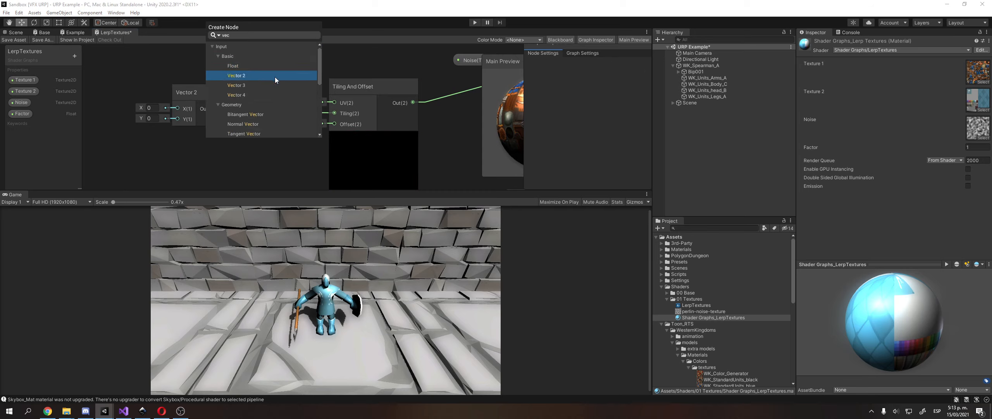
{"action": "double_click", "coordinate": [275, 77]}
{"action": "left_click_drag", "start_coordinate": [237, 162], "coordinate": [334, 121]}
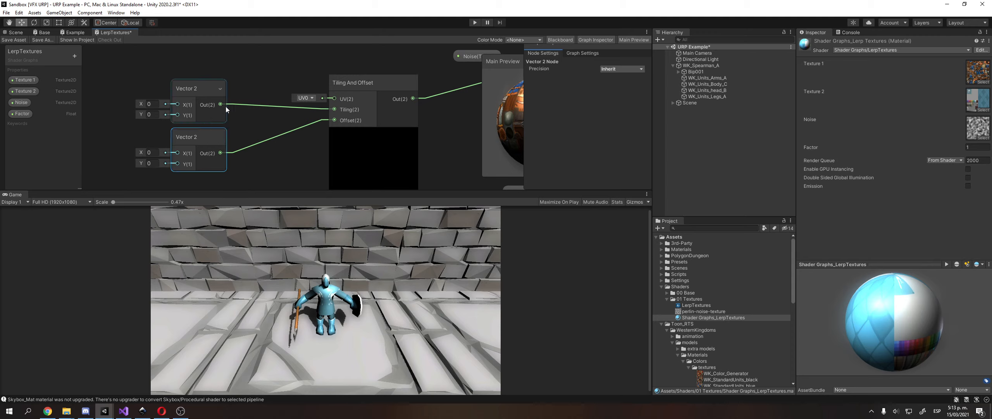
Convert both Vector 2 nodes into exposed properties and straighten their wires.
{"action": "right_click", "coordinate": [188, 84]}
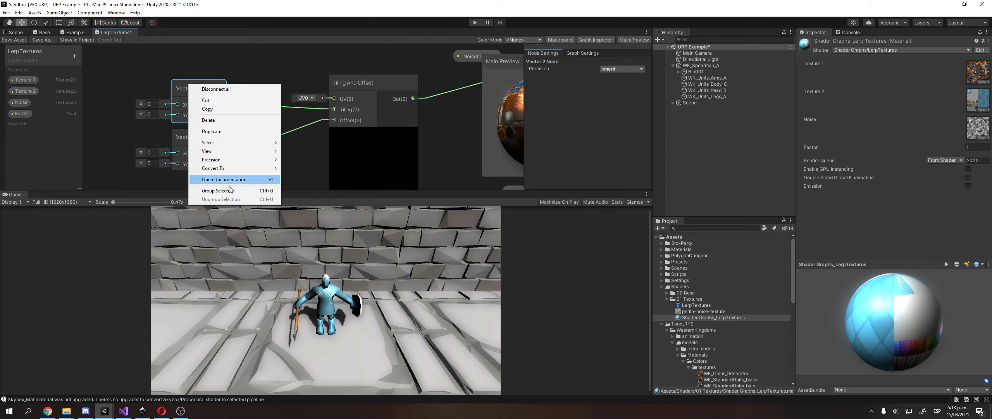
{"action": "mouse_move", "coordinate": [245, 168]}
{"action": "left_click", "coordinate": [301, 185]}
{"action": "right_click", "coordinate": [211, 140]}
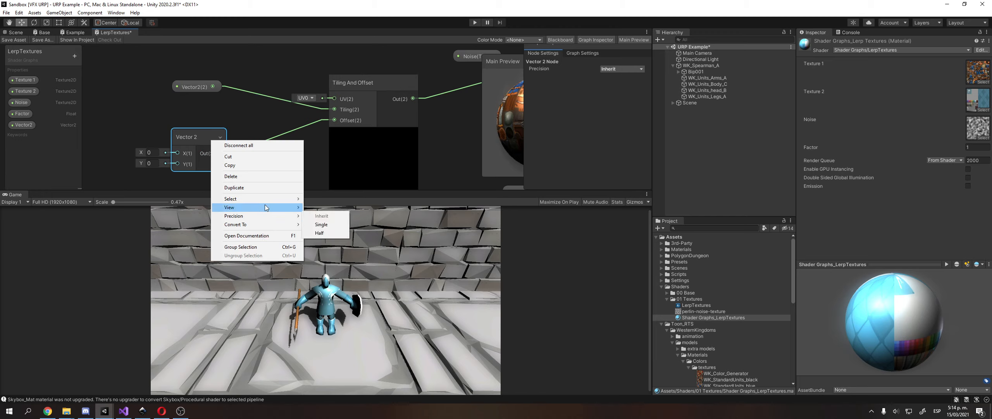
{"action": "mouse_move", "coordinate": [267, 225]}
{"action": "left_click", "coordinate": [331, 241]}
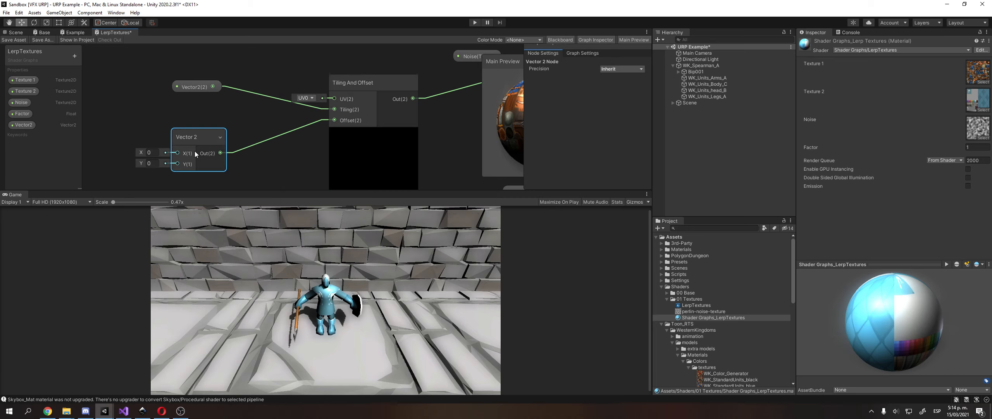
{"action": "mouse_move", "coordinate": [198, 140]}
{"action": "left_mouse_down"}
{"action": "mouse_move", "coordinate": [198, 116]}
{"action": "mouse_move", "coordinate": [196, 126]}
{"action": "left_mouse_up"}
{"action": "left_click", "coordinate": [204, 88]}
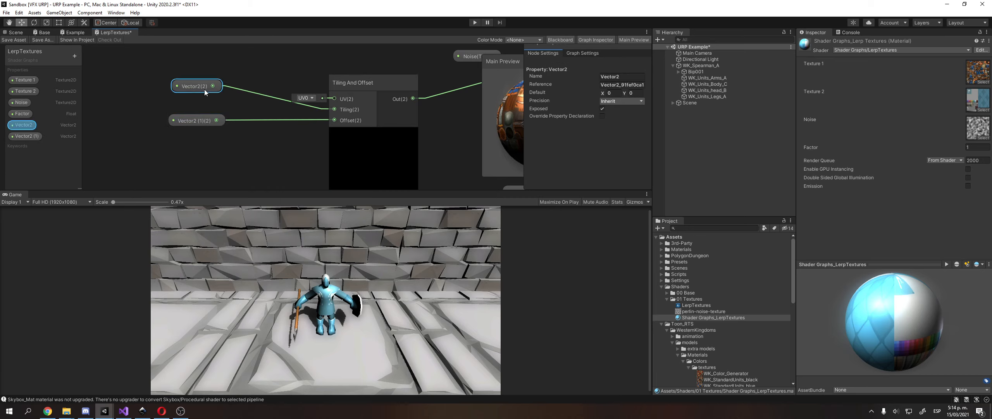
Name the properties Tiling Noise and Offset Noise, then save the graph asset.
{"action": "double_click", "coordinate": [26, 125]}
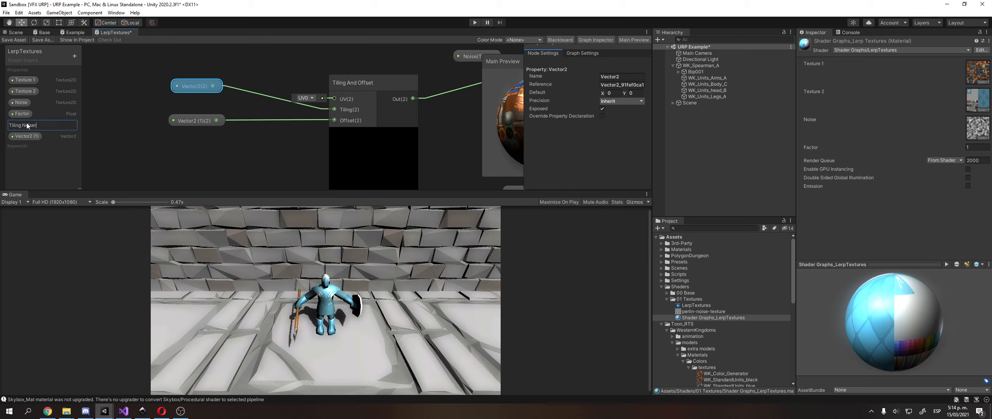
{"action": "key", "text": "Return"}
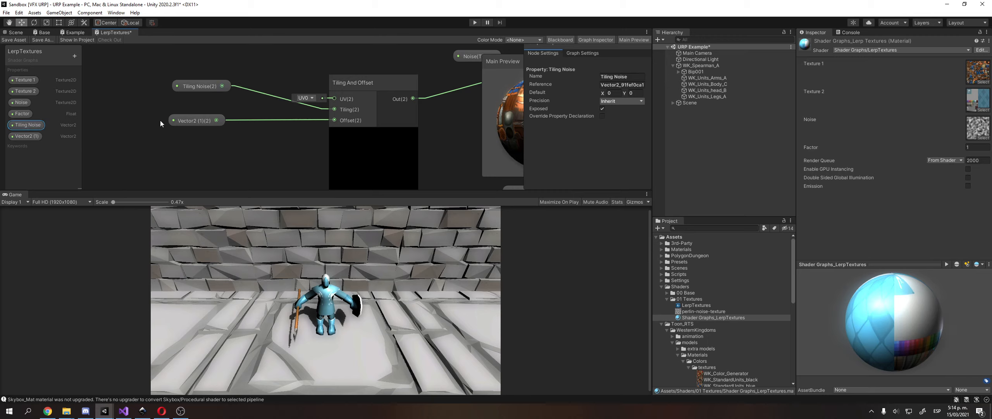
{"action": "double_click", "coordinate": [39, 136]}
{"action": "type", "text": "Of"}
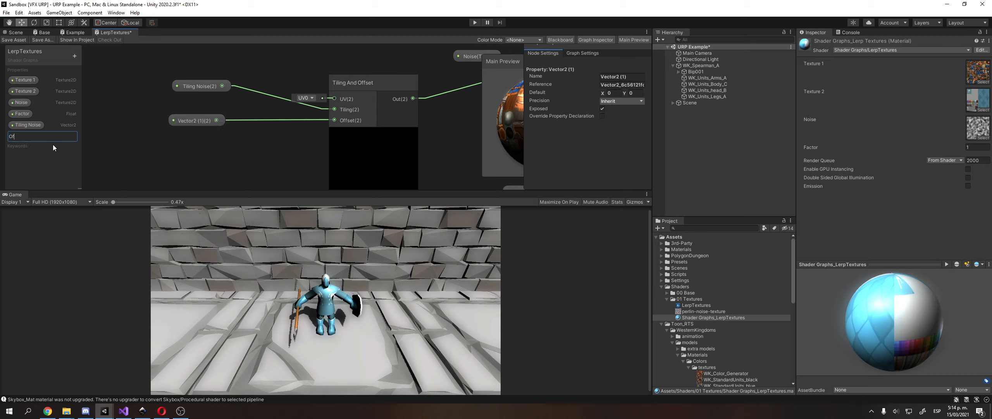
{"action": "type", "text": "fset Noise"}
{"action": "key", "text": "Return"}
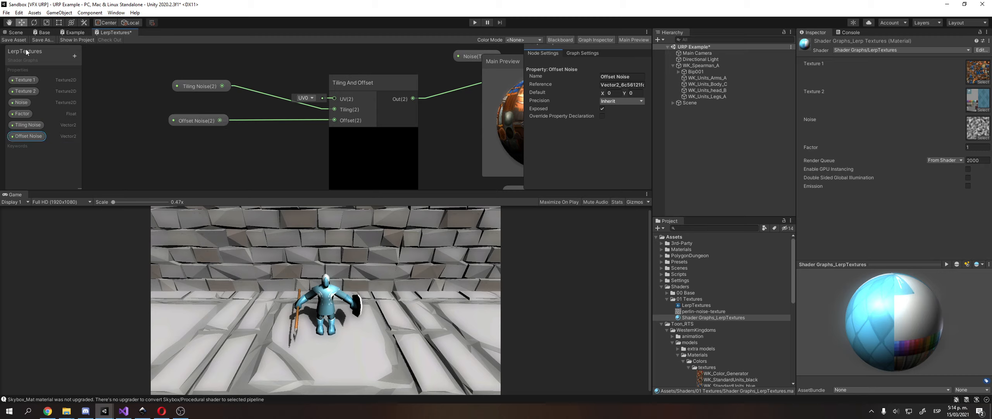
{"action": "left_click", "coordinate": [14, 39]}
{"action": "left_click", "coordinate": [15, 32]}
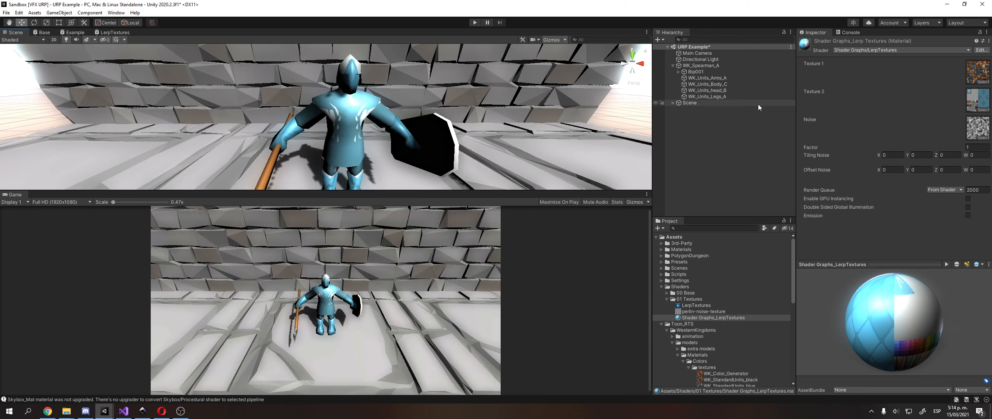
Set the material's Tiling Noise X to 1.
{"action": "left_click_drag", "start_coordinate": [878, 160], "coordinate": [900, 160]}
{"action": "left_click", "coordinate": [896, 157]}
{"action": "type", "text": "1"}
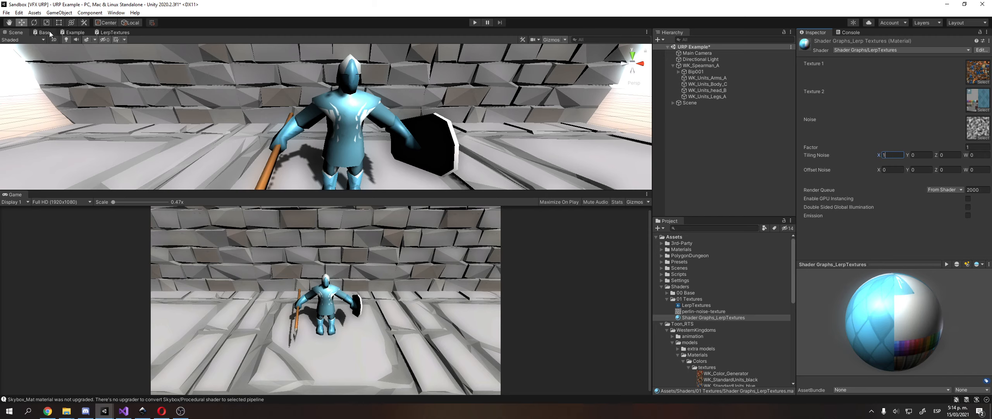
Check the Tiling Noise and Offset Noise property nodes in the LerpTextures graph.
{"action": "left_click", "coordinate": [113, 33]}
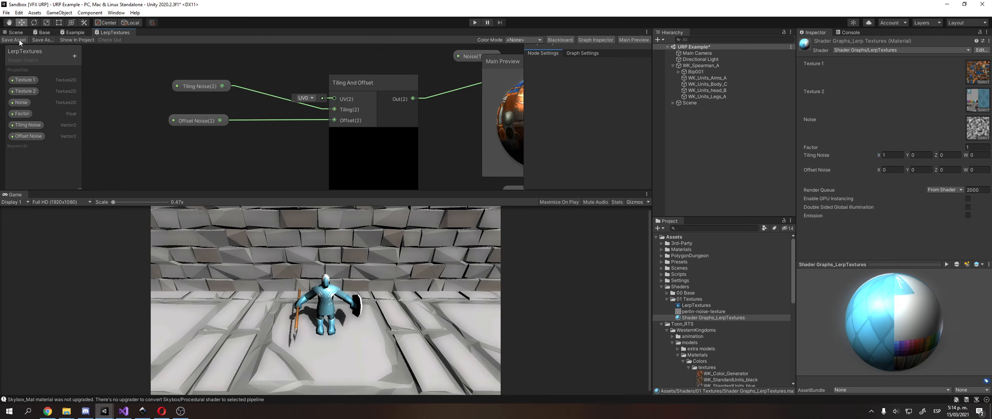
{"action": "middle_click_drag", "start_coordinate": [371, 146], "coordinate": [261, 161]}
{"action": "middle_click_drag", "start_coordinate": [202, 103], "coordinate": [246, 116]}
{"action": "scroll", "coordinate": [273, 81], "scroll_direction": "down", "scroll_amount": 1}
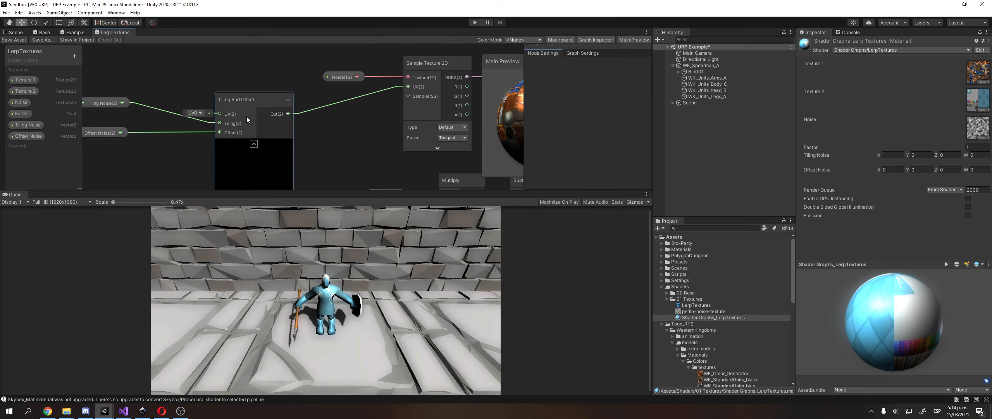
{"action": "left_click", "coordinate": [16, 32]}
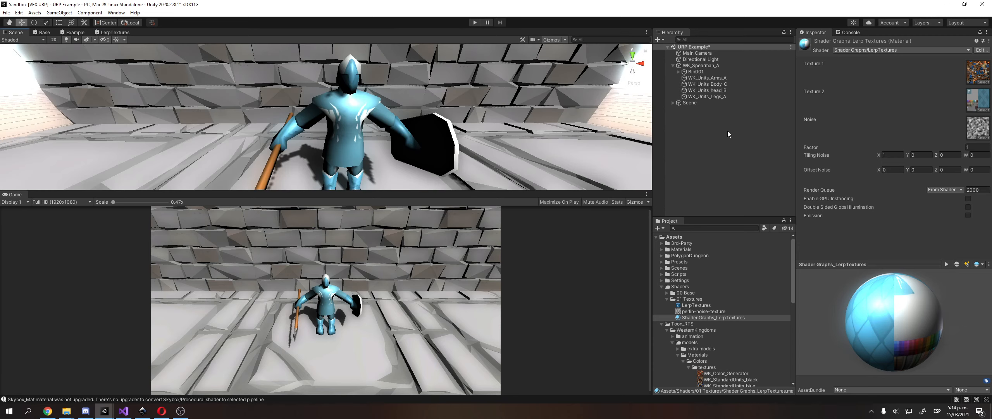
Try Offset Noise X 0.7 and Factor 0.5, nudging the noise offset.
{"action": "left_click", "coordinate": [889, 170]}
{"action": "type", "text": "0.7"}
{"action": "left_click", "coordinate": [977, 147]}
{"action": "type", "text": "0.5"}
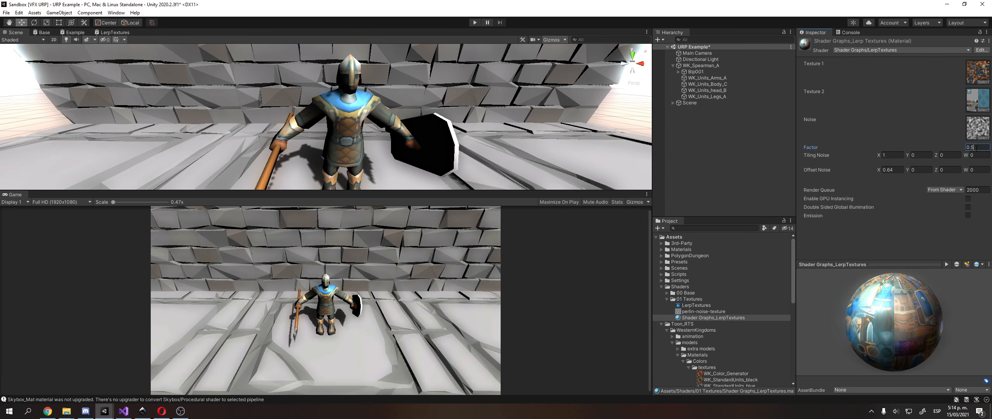
{"action": "mouse_move", "coordinate": [879, 170]}
{"action": "left_mouse_down"}
{"action": "mouse_move", "coordinate": [919, 172]}
{"action": "mouse_move", "coordinate": [884, 172]}
{"action": "left_mouse_up"}
{"action": "scroll", "coordinate": [431, 154], "scroll_direction": "up", "scroll_amount": 4}
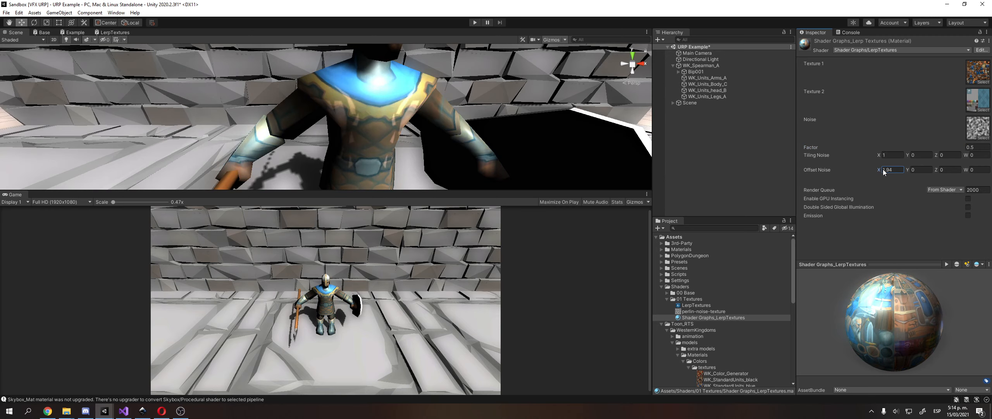
Set Tiling Noise to 5 by 5 after trying 2 by 2.
{"action": "left_click", "coordinate": [892, 155]}
{"action": "type", "text": "2"}
{"action": "key", "text": "Tab"}
{"action": "type", "text": "2"}
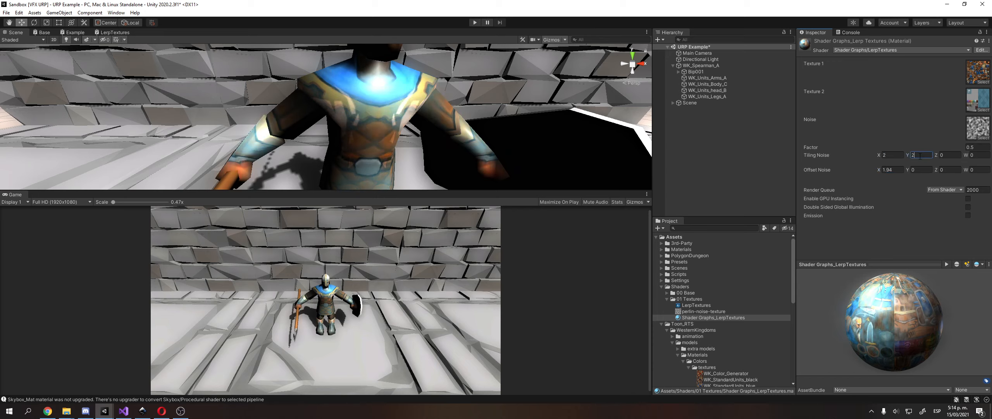
{"action": "left_click_drag", "start_coordinate": [887, 156], "coordinate": [873, 153]}
{"action": "type", "text": "5"}
{"action": "left_click", "coordinate": [913, 157]}
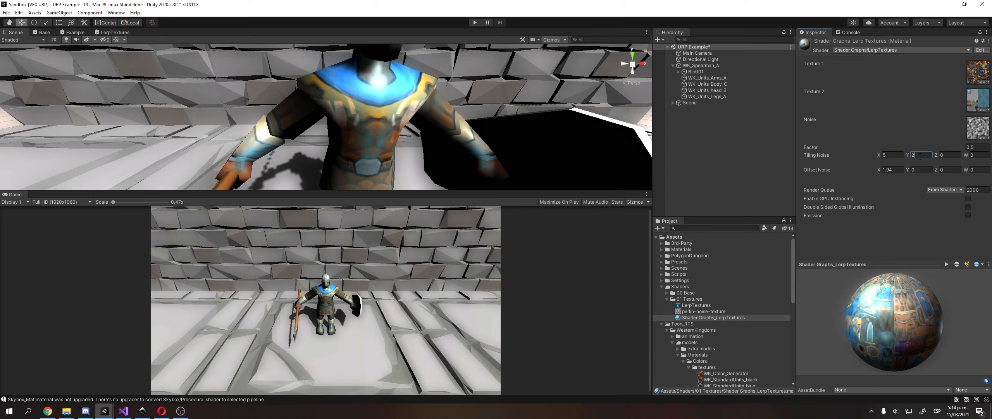
{"action": "type", "text": "5"}
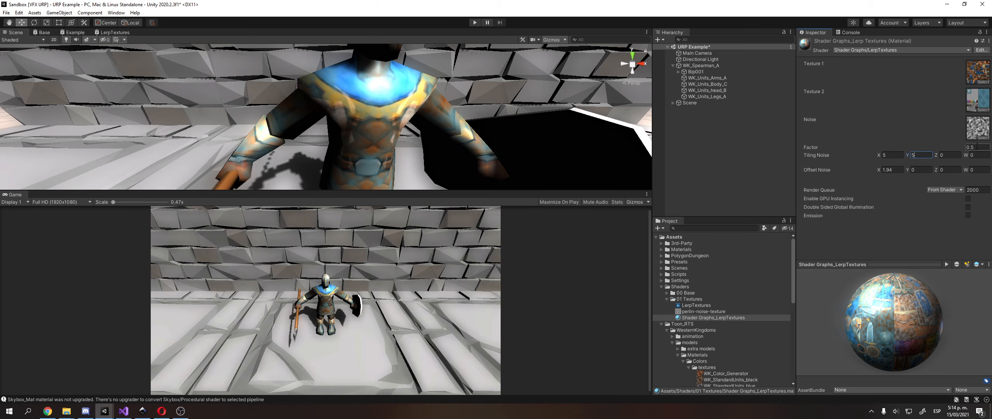
{"action": "scroll", "coordinate": [401, 116], "scroll_direction": "down", "scroll_amount": 5}
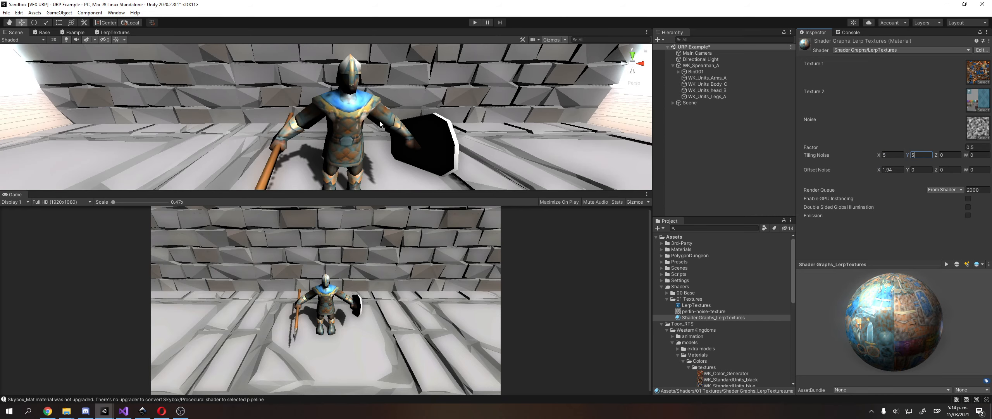
{"action": "scroll", "coordinate": [380, 124], "scroll_direction": "up", "scroll_amount": 5}
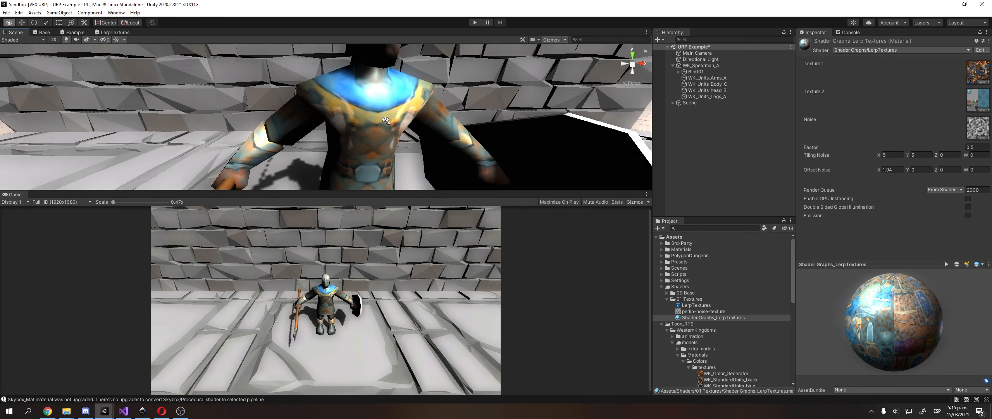
{"action": "middle_click_drag", "start_coordinate": [370, 130], "coordinate": [413, 64]}
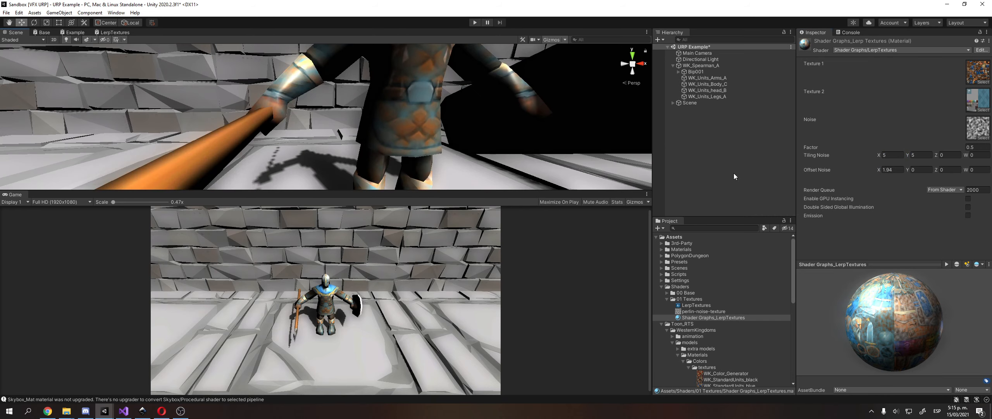
Reset Offset Noise X to 0, sweep Factor from 0 to 1, and open the Texture 2 picker.
{"action": "left_click", "coordinate": [891, 177]}
{"action": "left_click", "coordinate": [890, 170]}
{"action": "type", "text": "0"}
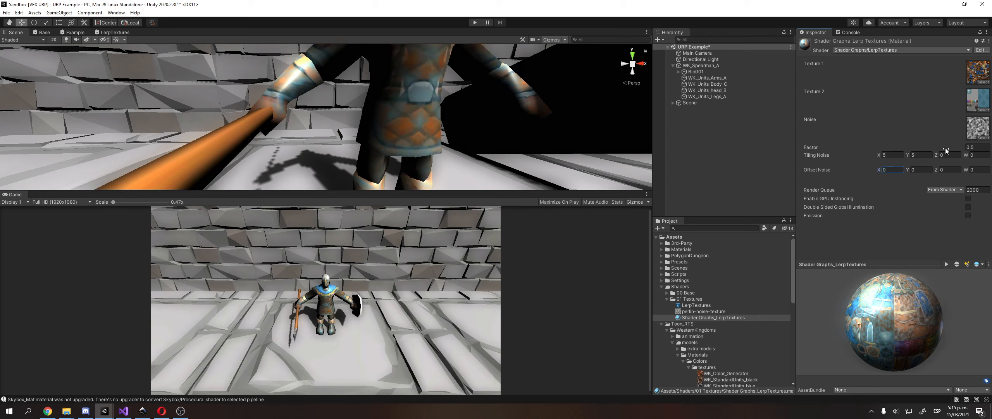
{"action": "left_click", "coordinate": [974, 147]}
{"action": "type", "text": "0"}
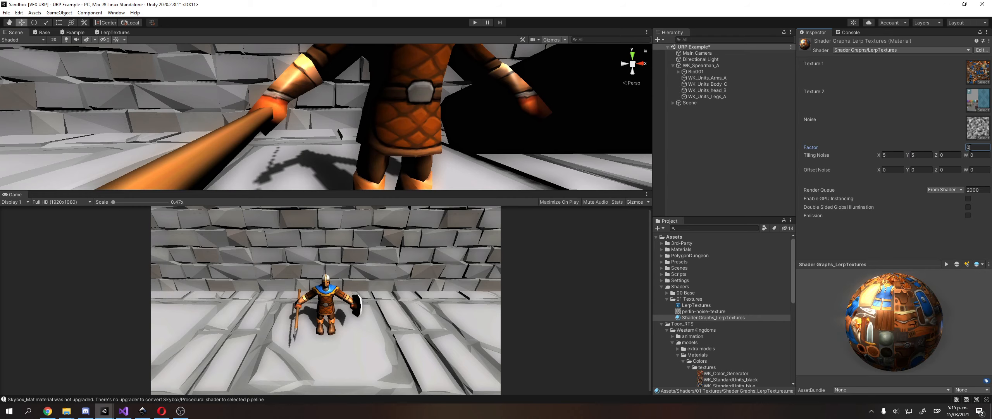
{"action": "left_click_drag", "start_coordinate": [965, 150], "coordinate": [979, 155]}
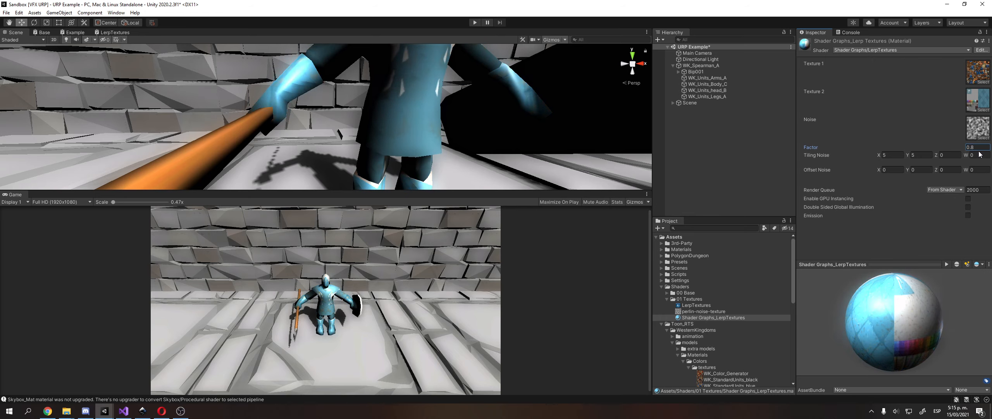
{"action": "left_click", "coordinate": [981, 150]}
{"action": "type", "text": "1"}
{"action": "middle_click_drag", "start_coordinate": [518, 66], "coordinate": [442, 117]}
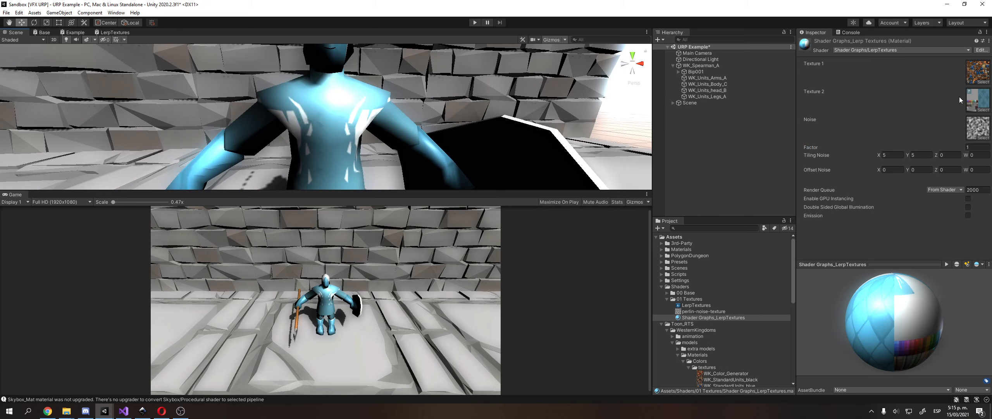
{"action": "left_click", "coordinate": [983, 110]}
{"action": "scroll", "coordinate": [542, 157], "scroll_direction": "down", "scroll_amount": 3}
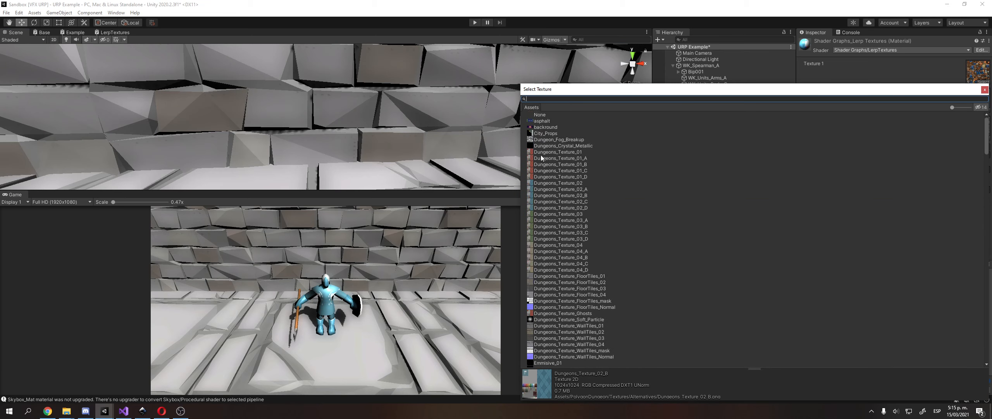
Clear the Texture 2 slot, test Factor from 0 back to 1, and reopen LerpTextures.
{"action": "double_click", "coordinate": [541, 115]}
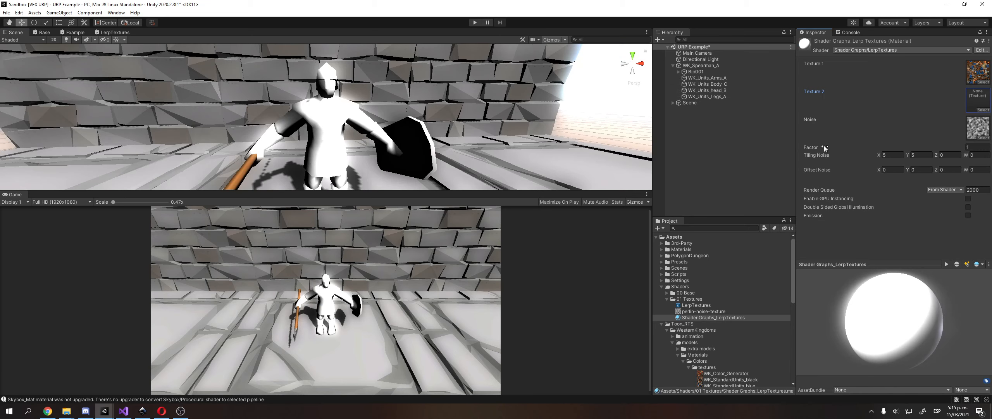
{"action": "left_click", "coordinate": [973, 147]}
{"action": "type", "text": "0.72"}
{"action": "left_click_drag", "start_coordinate": [964, 148], "coordinate": [974, 150]}
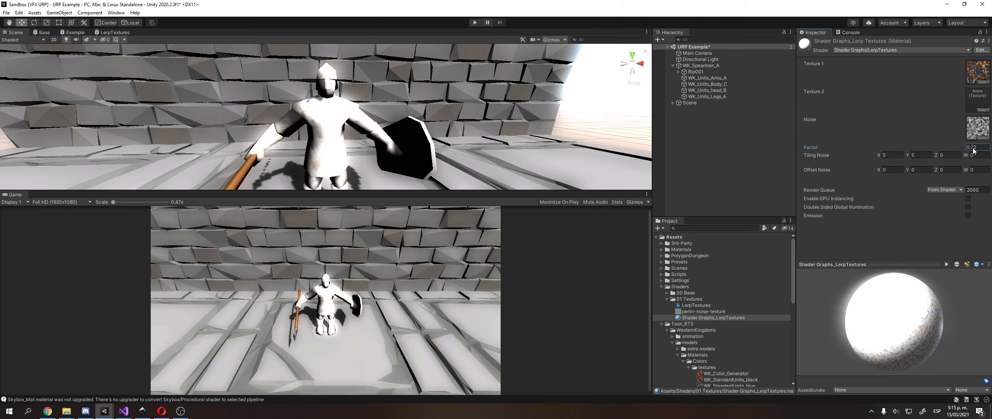
{"action": "left_click", "coordinate": [977, 149]}
{"action": "type", "text": "1"}
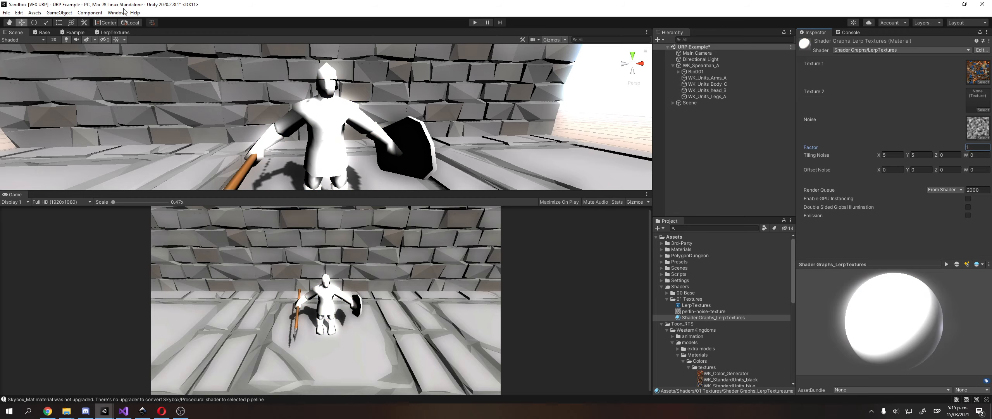
{"action": "left_click", "coordinate": [113, 32]}
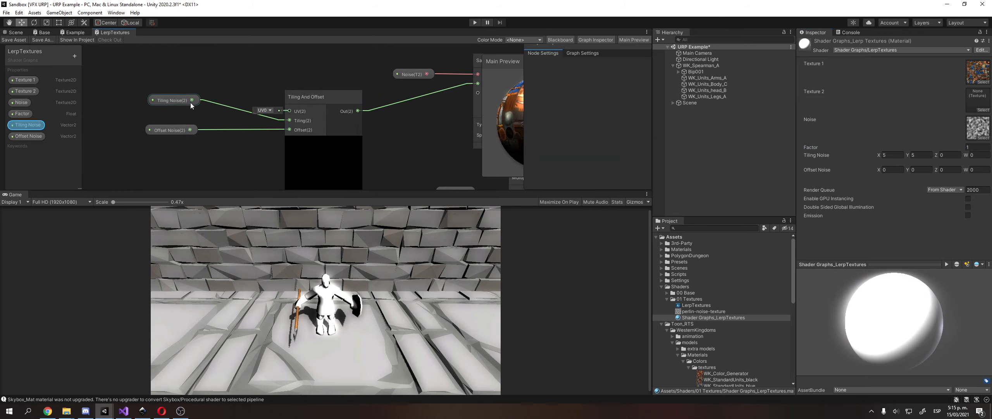
Reposition the Tiling Noise and Tiling And Offset nodes and edit Tiling Noise's Z and W fields.
{"action": "left_click_drag", "start_coordinate": [191, 102], "coordinate": [189, 119]}
{"action": "left_click_drag", "start_coordinate": [325, 98], "coordinate": [298, 97]}
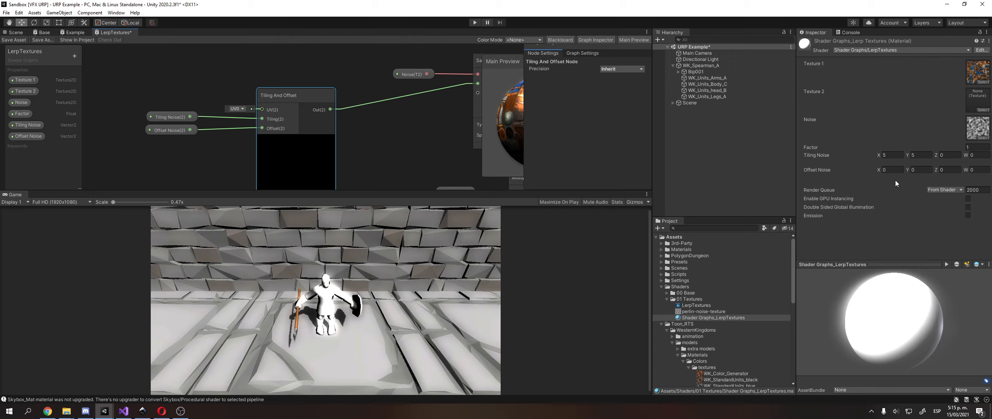
{"action": "left_click", "coordinate": [949, 155]}
{"action": "type", "text": "045205"}
{"action": "left_click", "coordinate": [975, 156]}
{"action": "type", "text": "5050"}
{"action": "key", "text": "Return"}
Inspect the Noise, Tiling Noise and Offset Noise properties, then go back to the scene.
{"action": "left_click", "coordinate": [28, 105]}
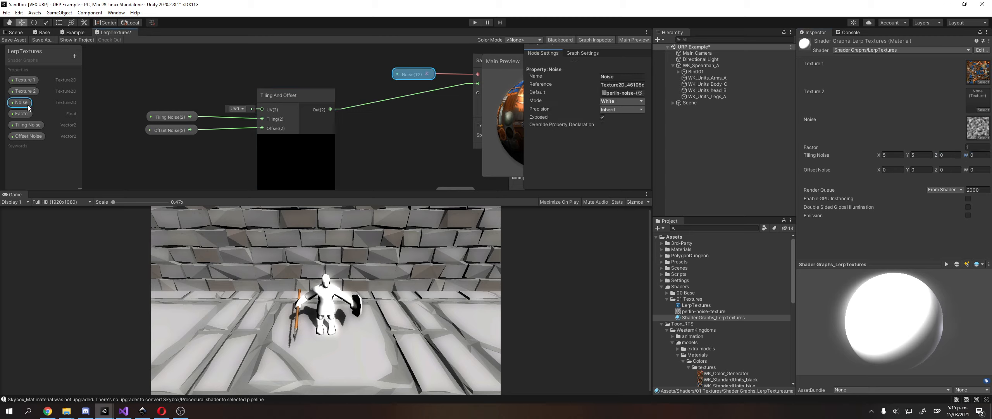
{"action": "left_click", "coordinate": [160, 116]}
{"action": "left_click", "coordinate": [170, 130]}
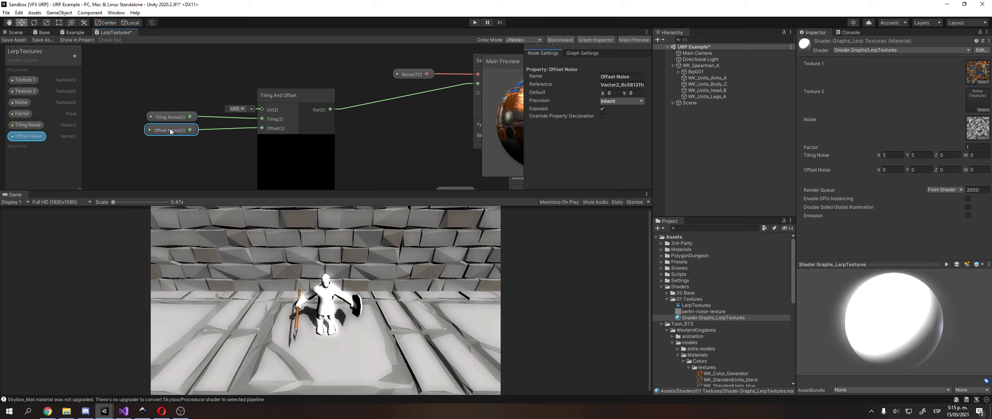
{"action": "left_click", "coordinate": [15, 33]}
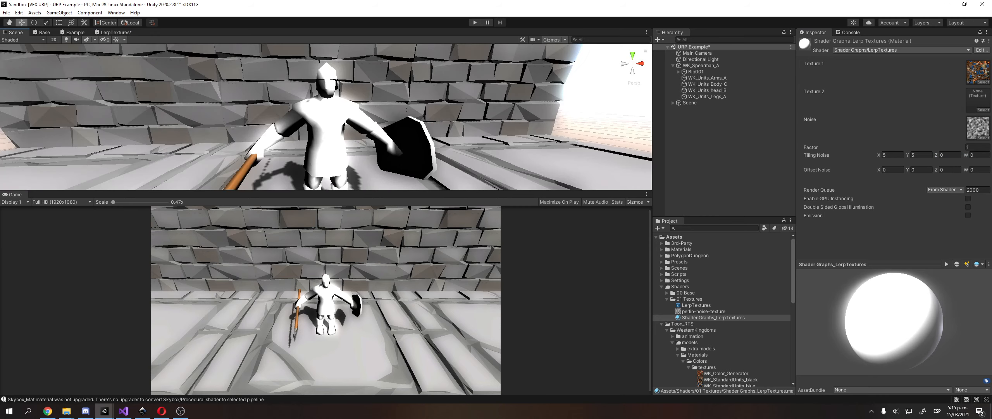
{"action": "left_click", "coordinate": [6, 12]}
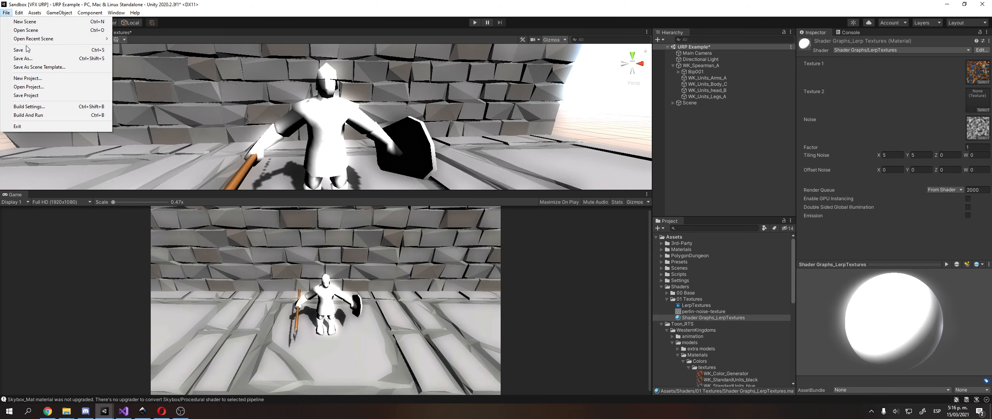
Save the URP Example scene via File > Save, keep Factor at 1, and reopen LerpTextures.
{"action": "left_click", "coordinate": [23, 50]}
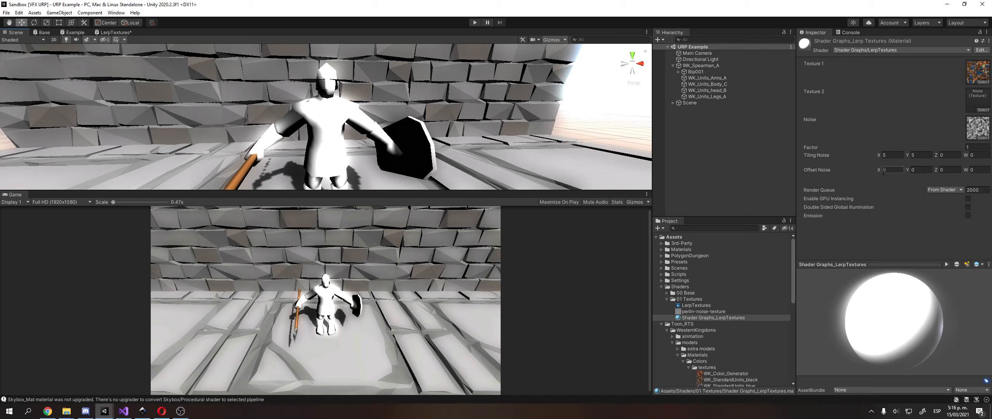
{"action": "key", "text": "Return"}
{"action": "left_click", "coordinate": [977, 147]}
{"action": "left_click", "coordinate": [824, 97]}
{"action": "left_click", "coordinate": [124, 31]}
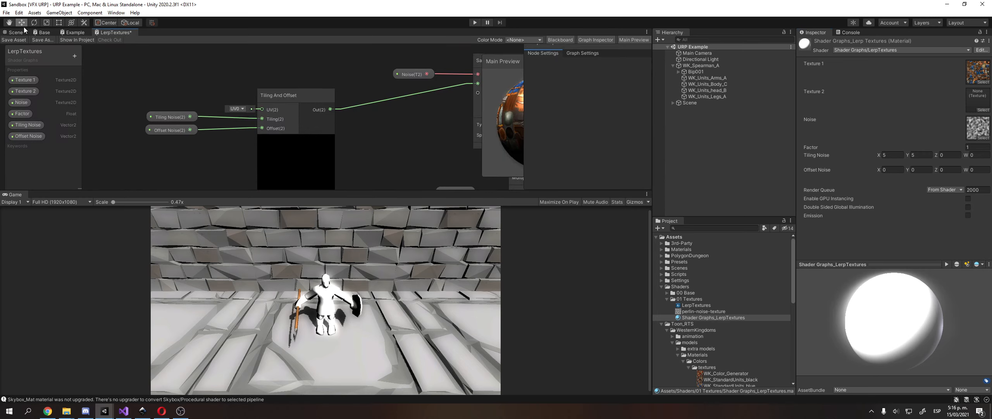
Save the LerpTextures graph with Save Asset and pan over to the Tiling And Offset node.
{"action": "left_click", "coordinate": [7, 12]}
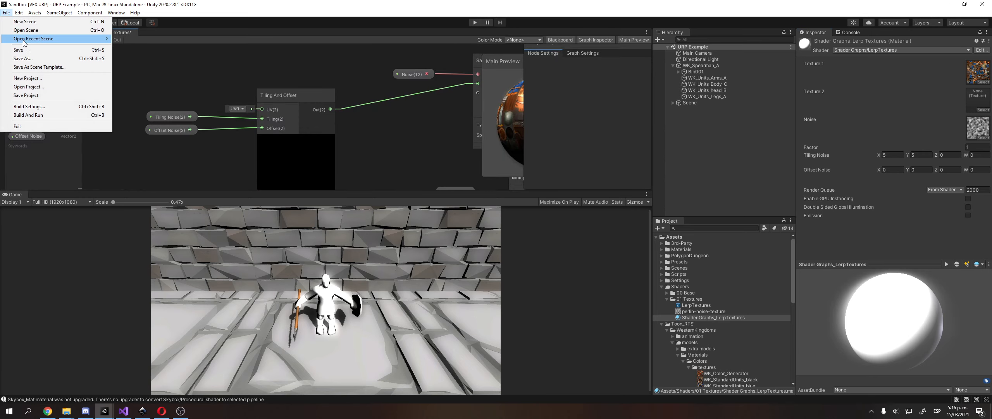
{"action": "left_click", "coordinate": [24, 50]}
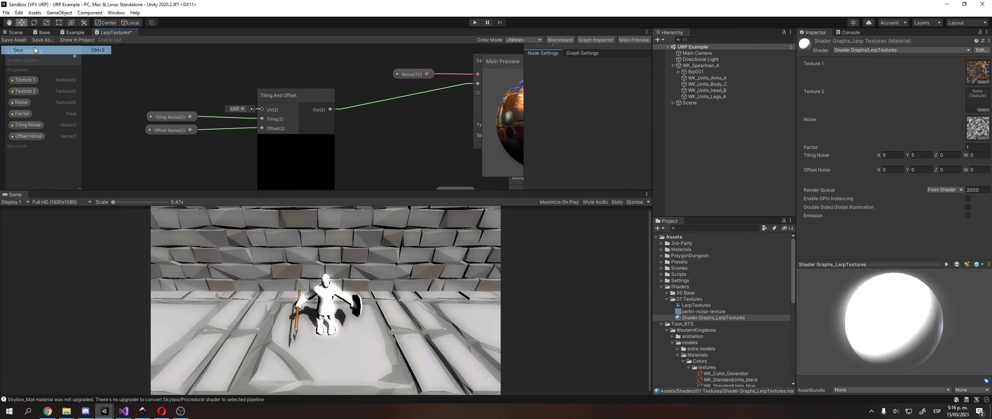
{"action": "left_click", "coordinate": [15, 40]}
{"action": "scroll", "coordinate": [261, 115], "scroll_direction": "down", "scroll_amount": 6}
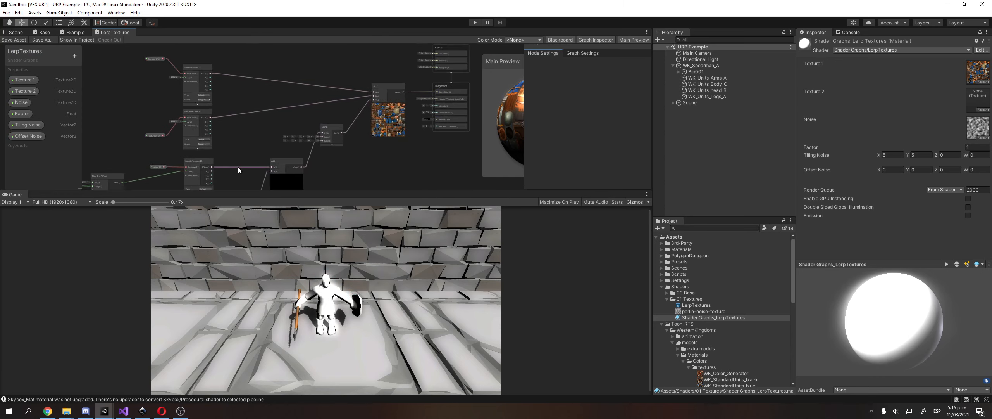
{"action": "middle_click_drag", "start_coordinate": [239, 168], "coordinate": [235, 171]}
{"action": "scroll", "coordinate": [293, 116], "scroll_direction": "up", "scroll_amount": 3}
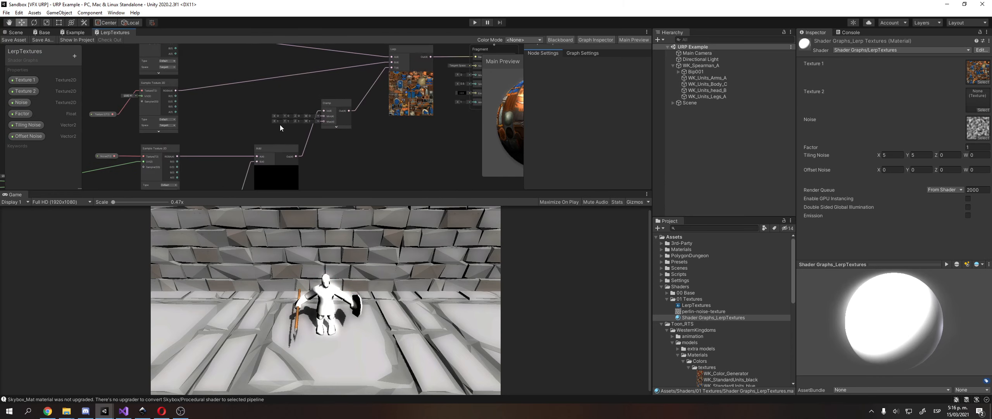
{"action": "middle_click_drag", "start_coordinate": [210, 144], "coordinate": [346, 105]}
{"action": "scroll", "coordinate": [288, 118], "scroll_direction": "down", "scroll_amount": 1}
{"action": "middle_click_drag", "start_coordinate": [193, 156], "coordinate": [166, 146]}
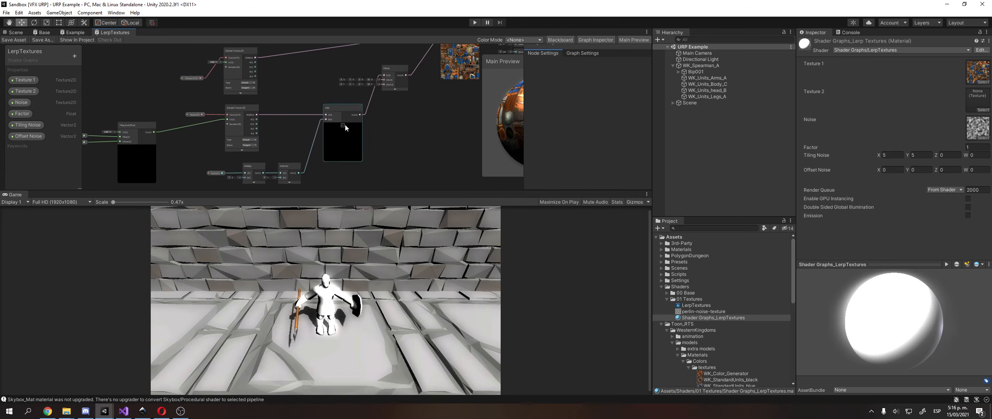
Select the Add node and pan across the rest of the node network.
{"action": "left_click", "coordinate": [345, 128]}
{"action": "middle_click_drag", "start_coordinate": [352, 144], "coordinate": [275, 161]}
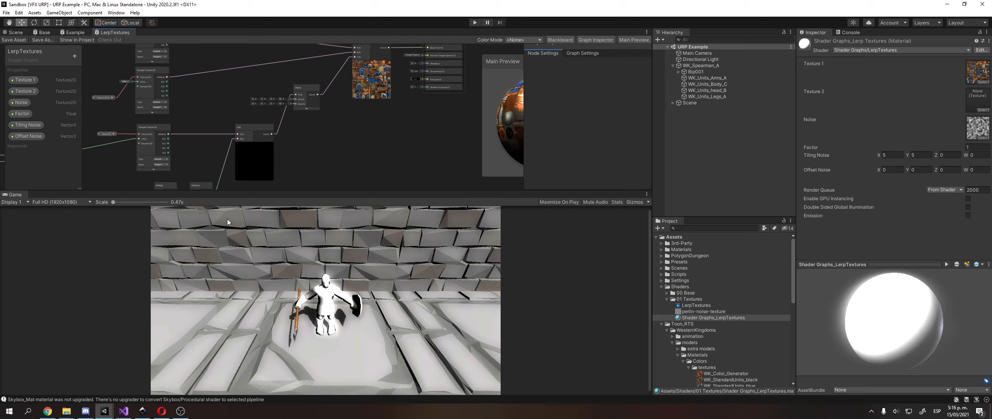
{"action": "middle_click_drag", "start_coordinate": [304, 146], "coordinate": [267, 177]}
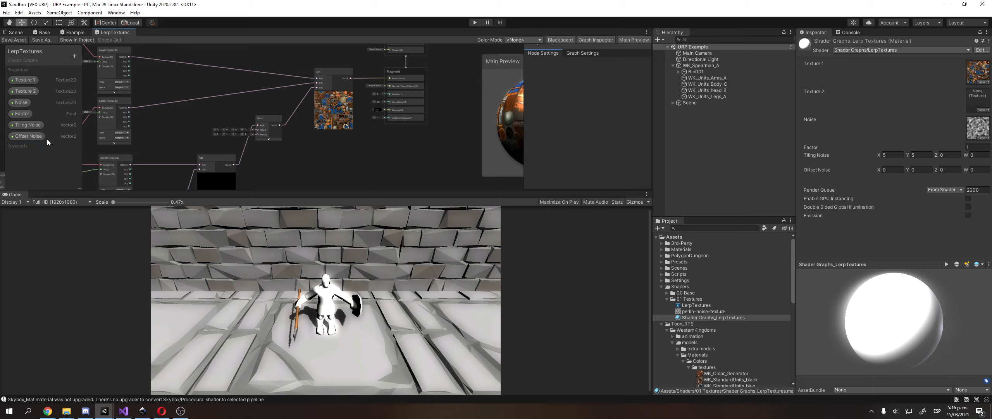
{"action": "scroll", "coordinate": [326, 154], "scroll_direction": "down", "scroll_amount": 4}
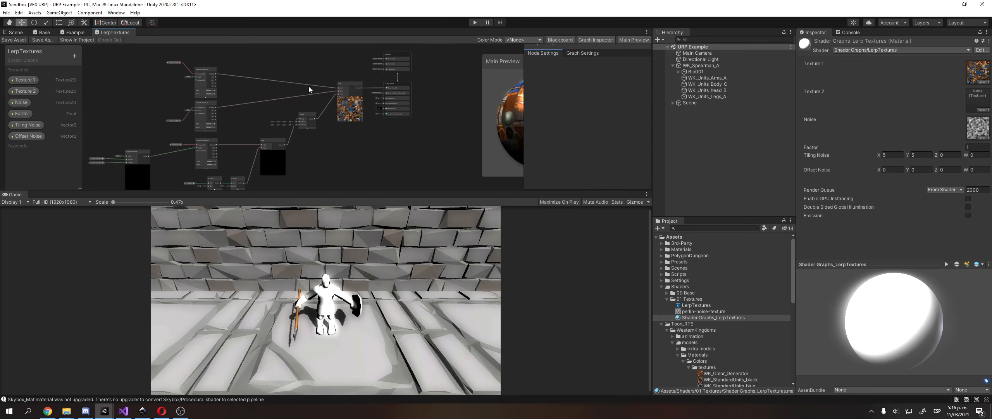
{"action": "middle_click_drag", "start_coordinate": [317, 129], "coordinate": [328, 124]}
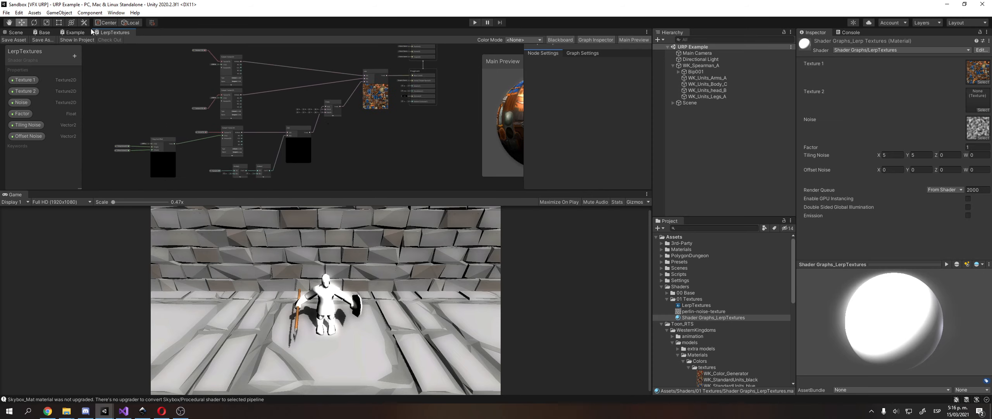
Return to the Scene view and orbit around the spearman character.
{"action": "left_click", "coordinate": [15, 32]}
{"action": "scroll", "coordinate": [273, 143], "scroll_direction": "down", "scroll_amount": 5}
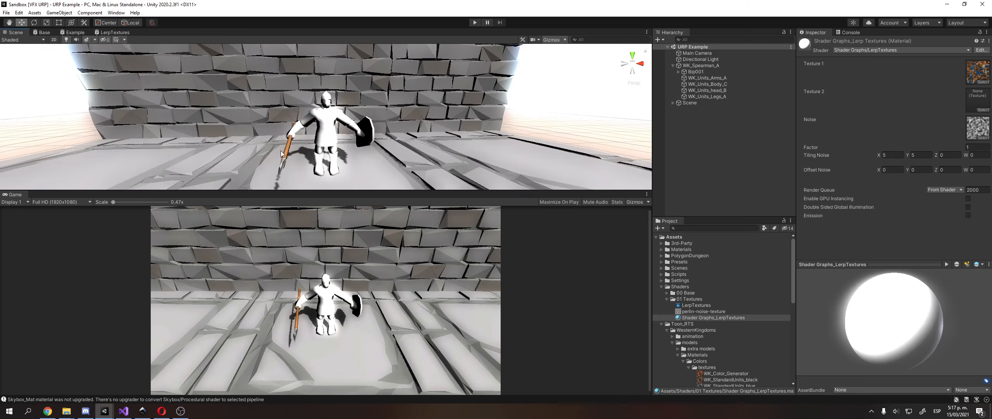
{"action": "left_click_drag", "start_coordinate": [273, 143], "coordinate": [312, 149], "text": "alt"}
{"action": "scroll", "coordinate": [333, 157], "scroll_direction": "up", "scroll_amount": 1}
{"action": "scroll", "coordinate": [312, 148], "scroll_direction": "up", "scroll_amount": 4}
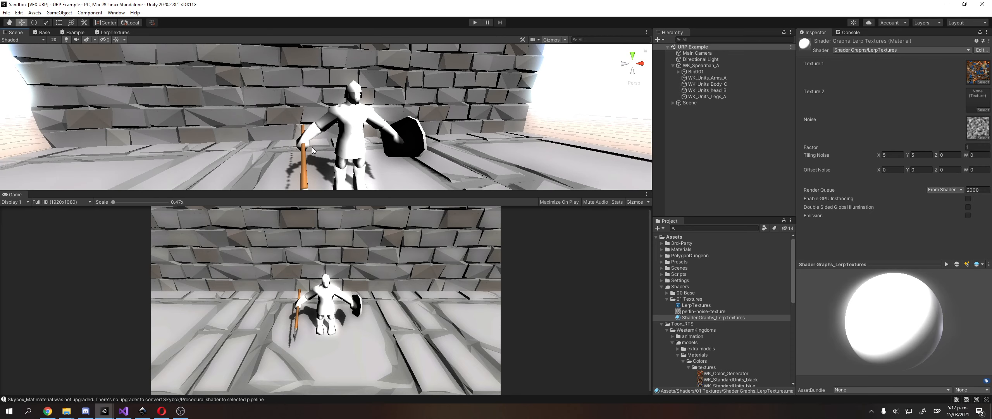
{"action": "left_click", "coordinate": [181, 411]}
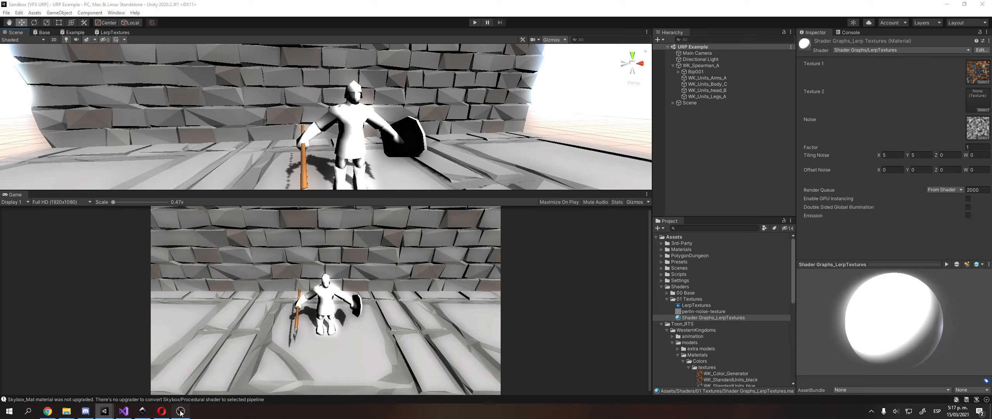